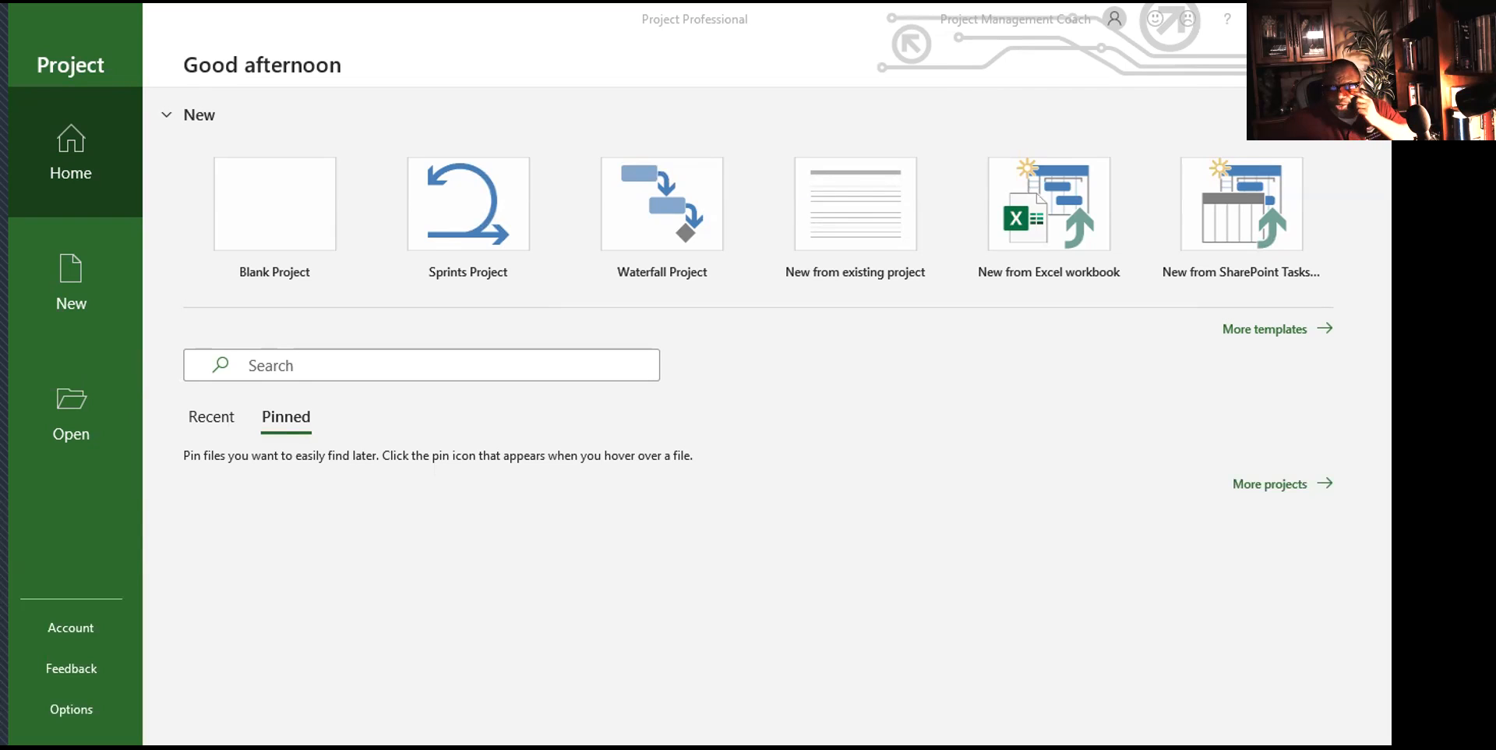
- Create a blank project and hide the timeline above the Gantt chart
{"action": "left_click", "coordinate": [249, 205]}
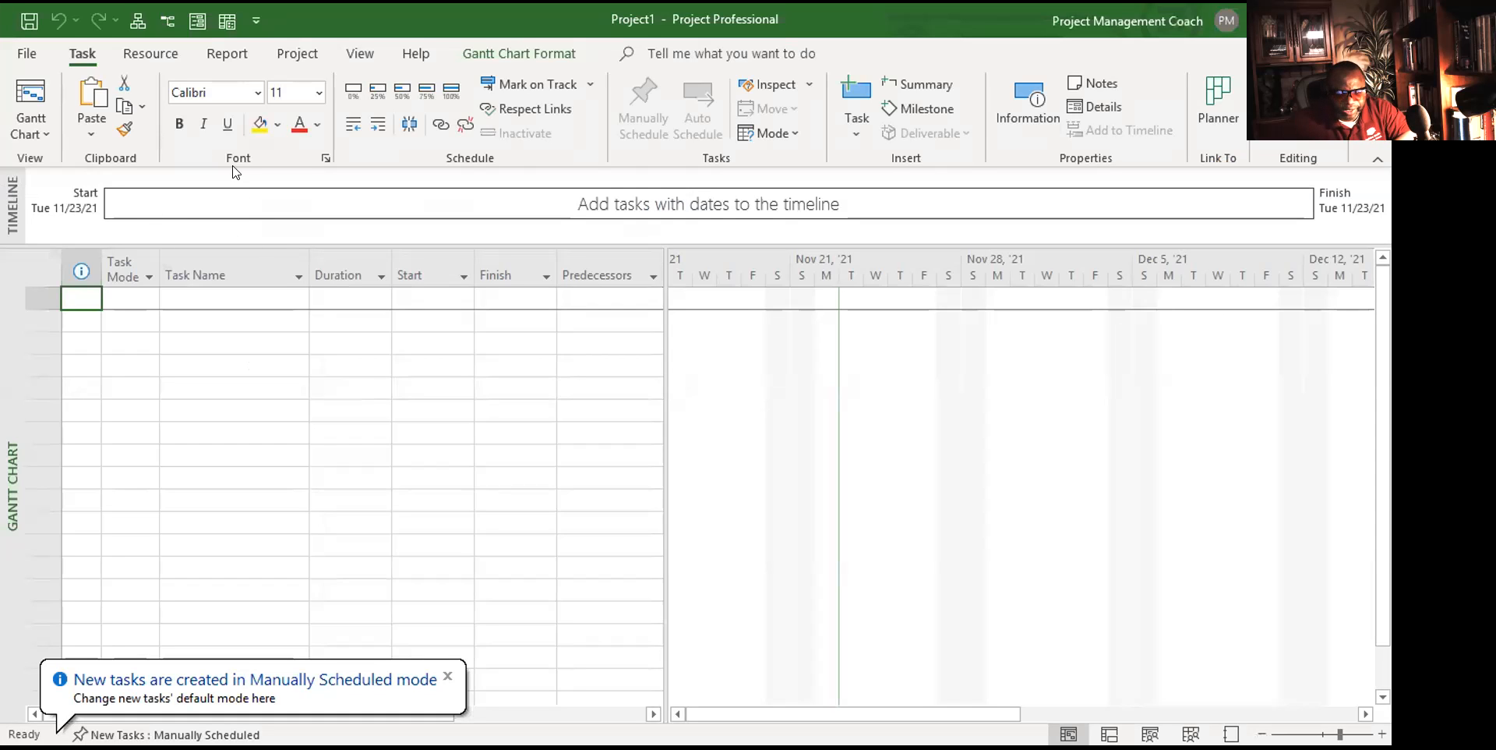
{"action": "left_click", "coordinate": [359, 51]}
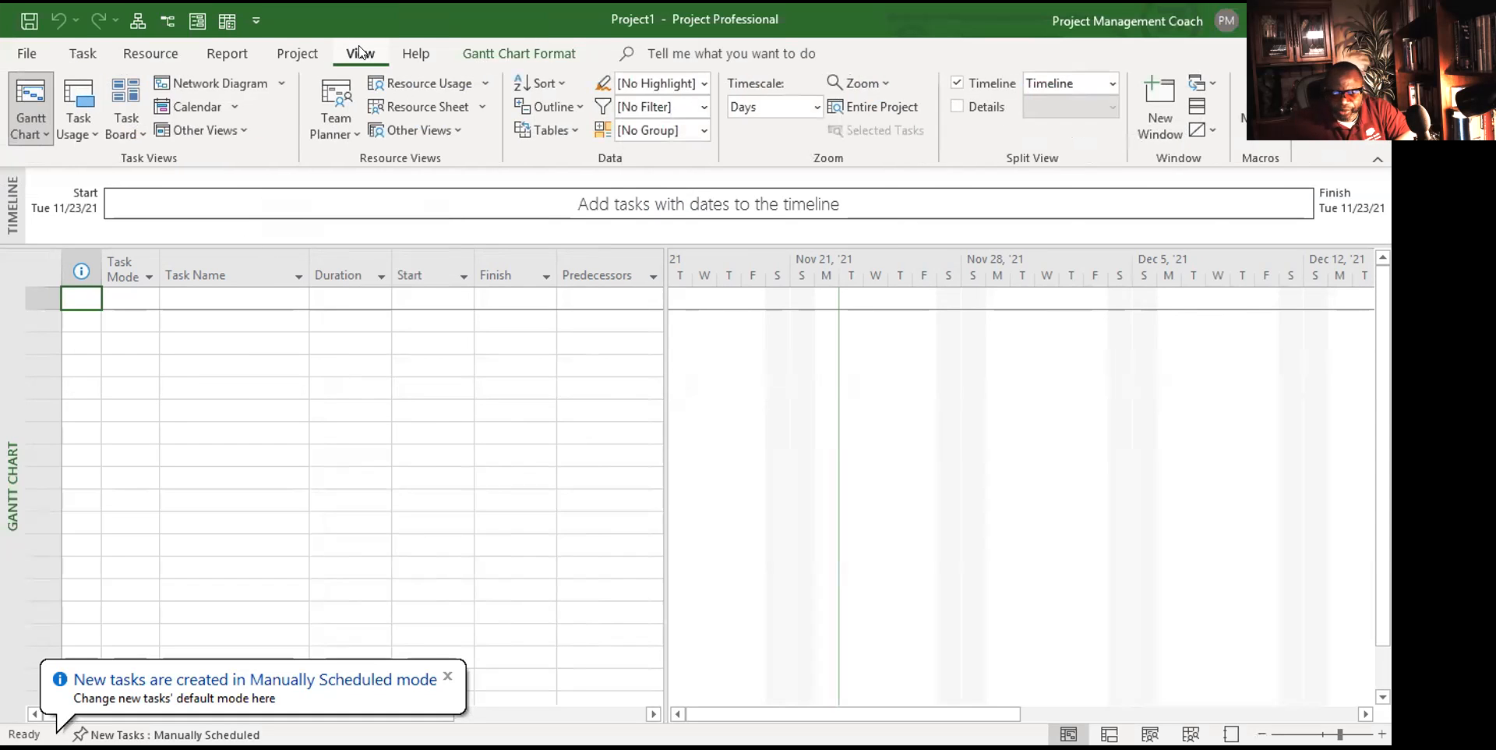
{"action": "left_click", "coordinate": [956, 82]}
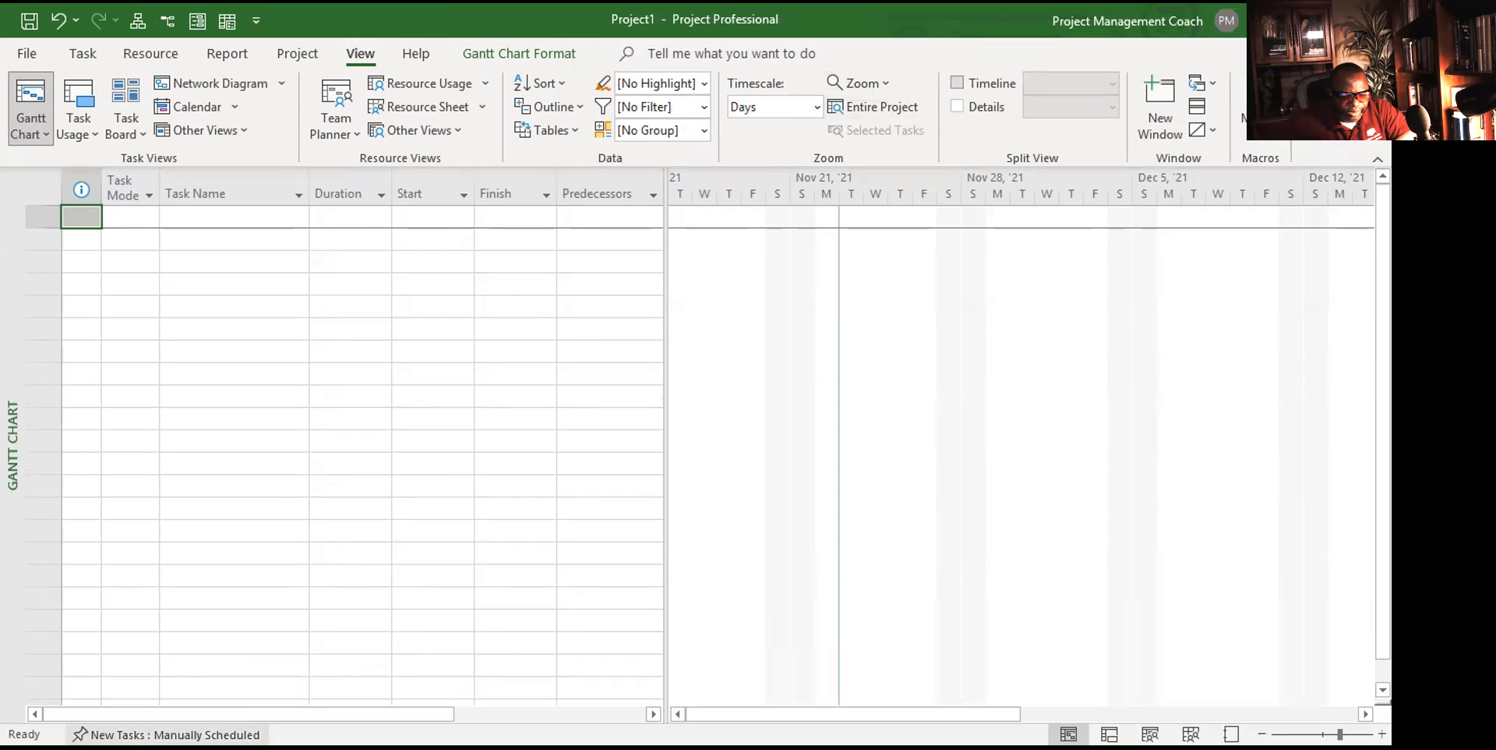
- Set the scheduling mode for new tasks to Auto Scheduled and select the first task name cell
{"action": "left_click", "coordinate": [168, 734]}
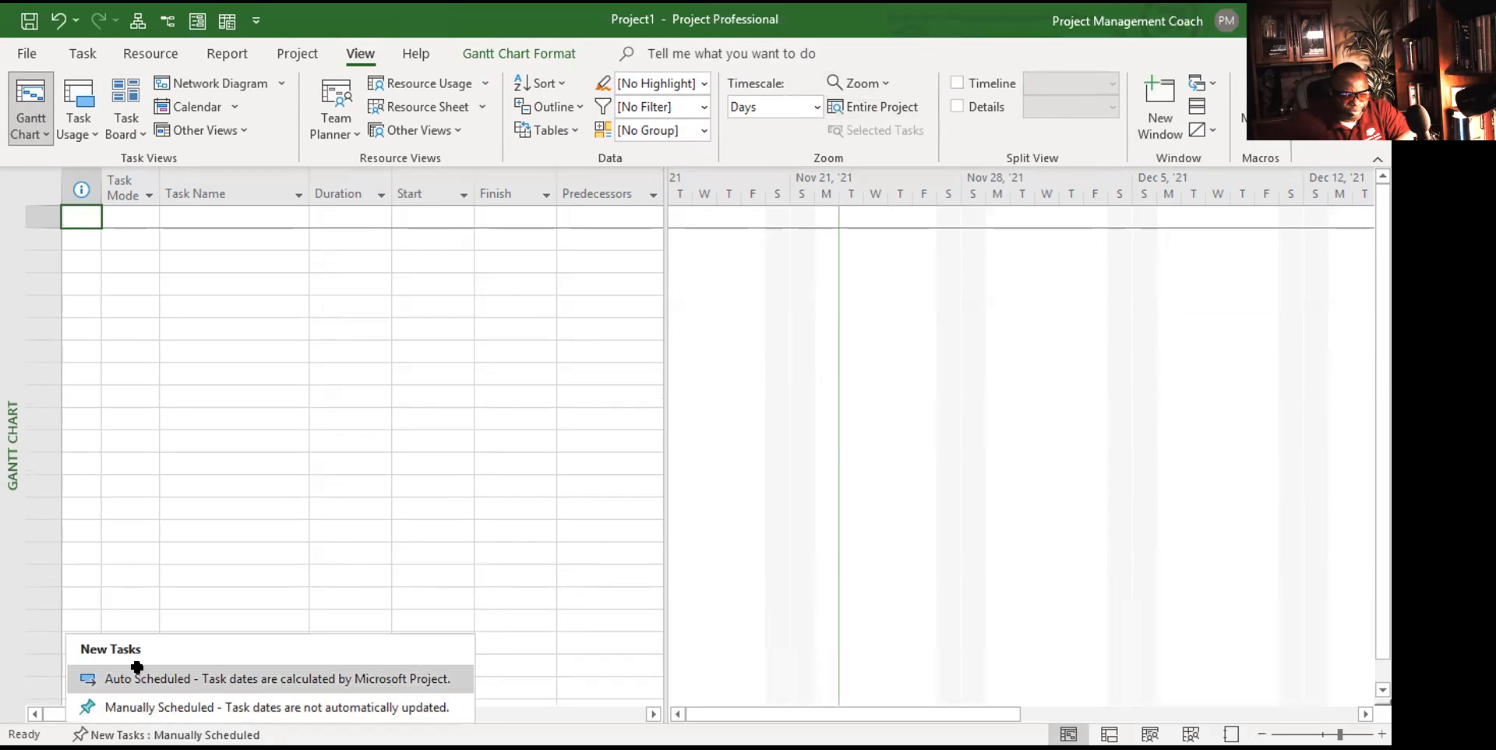
{"action": "left_click", "coordinate": [137, 670]}
{"action": "left_click", "coordinate": [198, 222]}
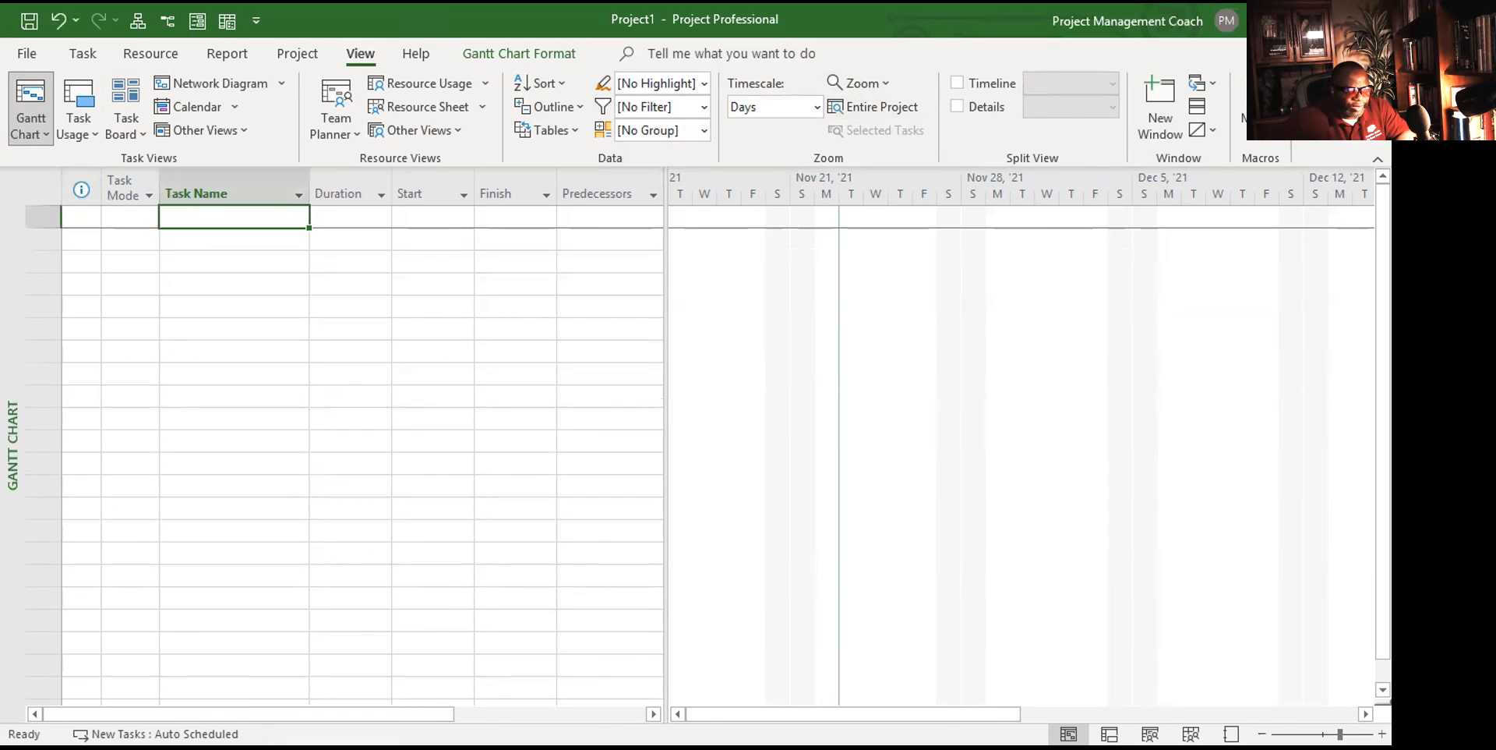
- Switch to the browser and try to open the Project Schedule (.mpp) template from the CDC UP templates list
{"action": "key", "text": "alt+Tab"}
{"action": "scroll", "coordinate": [300, 308], "scroll_direction": "down", "scroll_amount": 3}
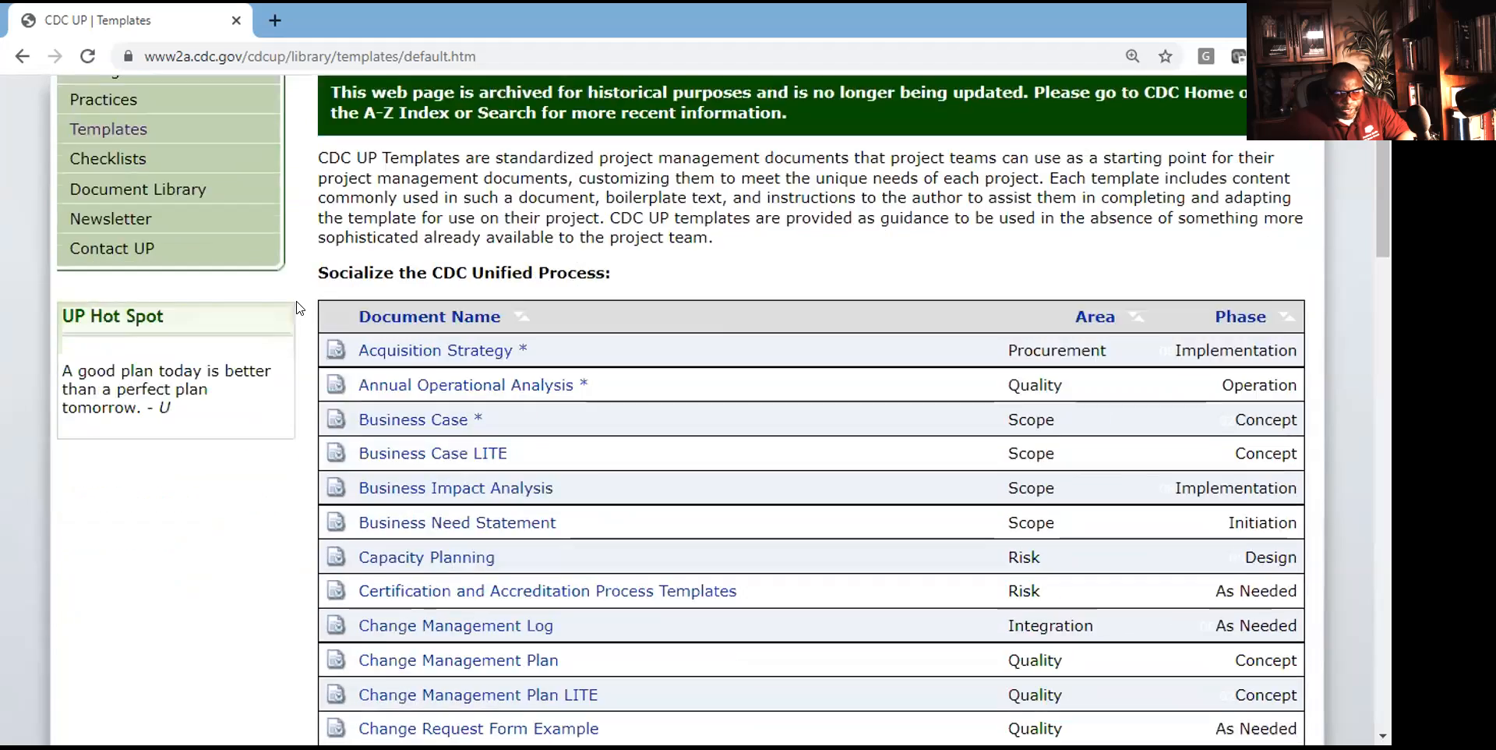
{"action": "scroll", "coordinate": [296, 307], "scroll_direction": "down", "scroll_amount": 20}
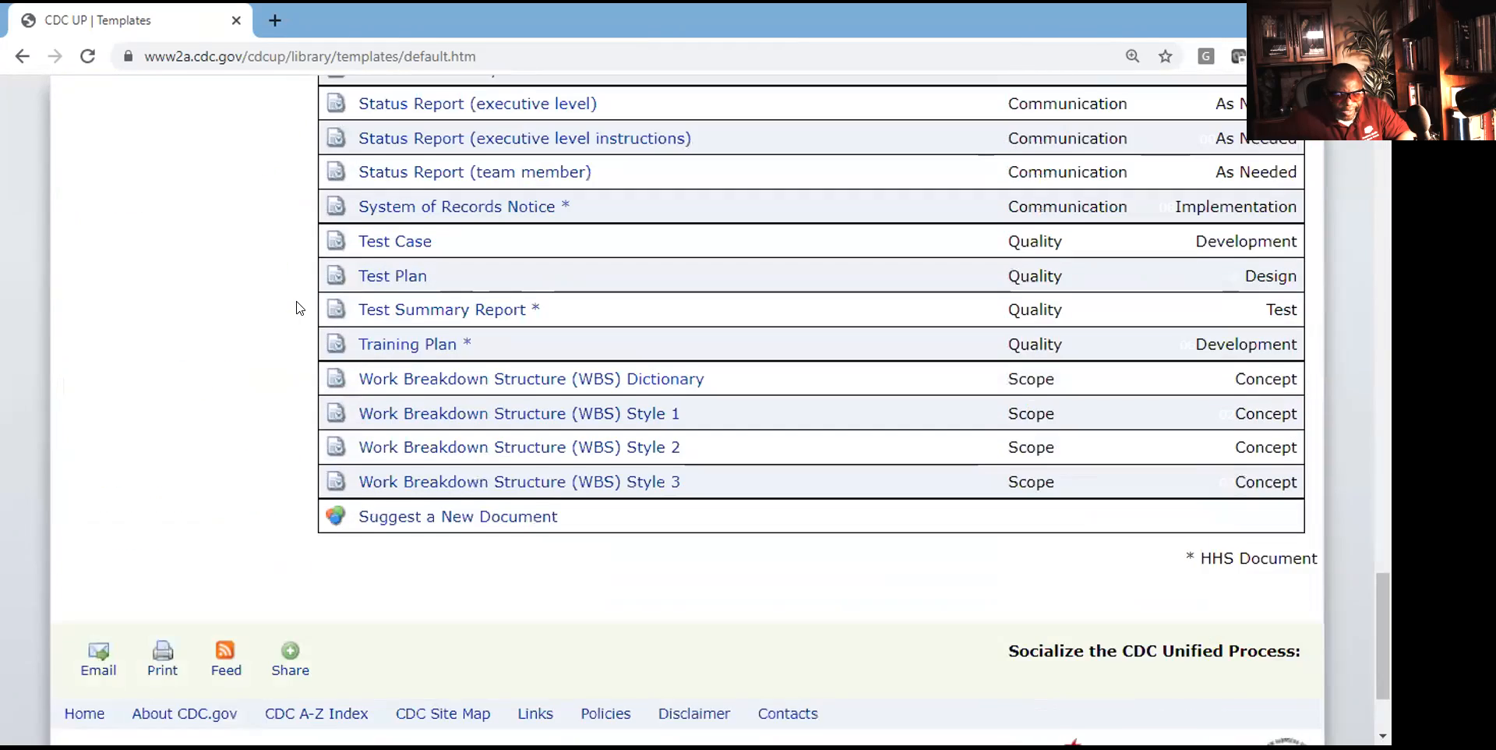
{"action": "scroll", "coordinate": [296, 307], "scroll_direction": "up", "scroll_amount": 1}
{"action": "scroll", "coordinate": [296, 307], "scroll_direction": "up", "scroll_amount": 2}
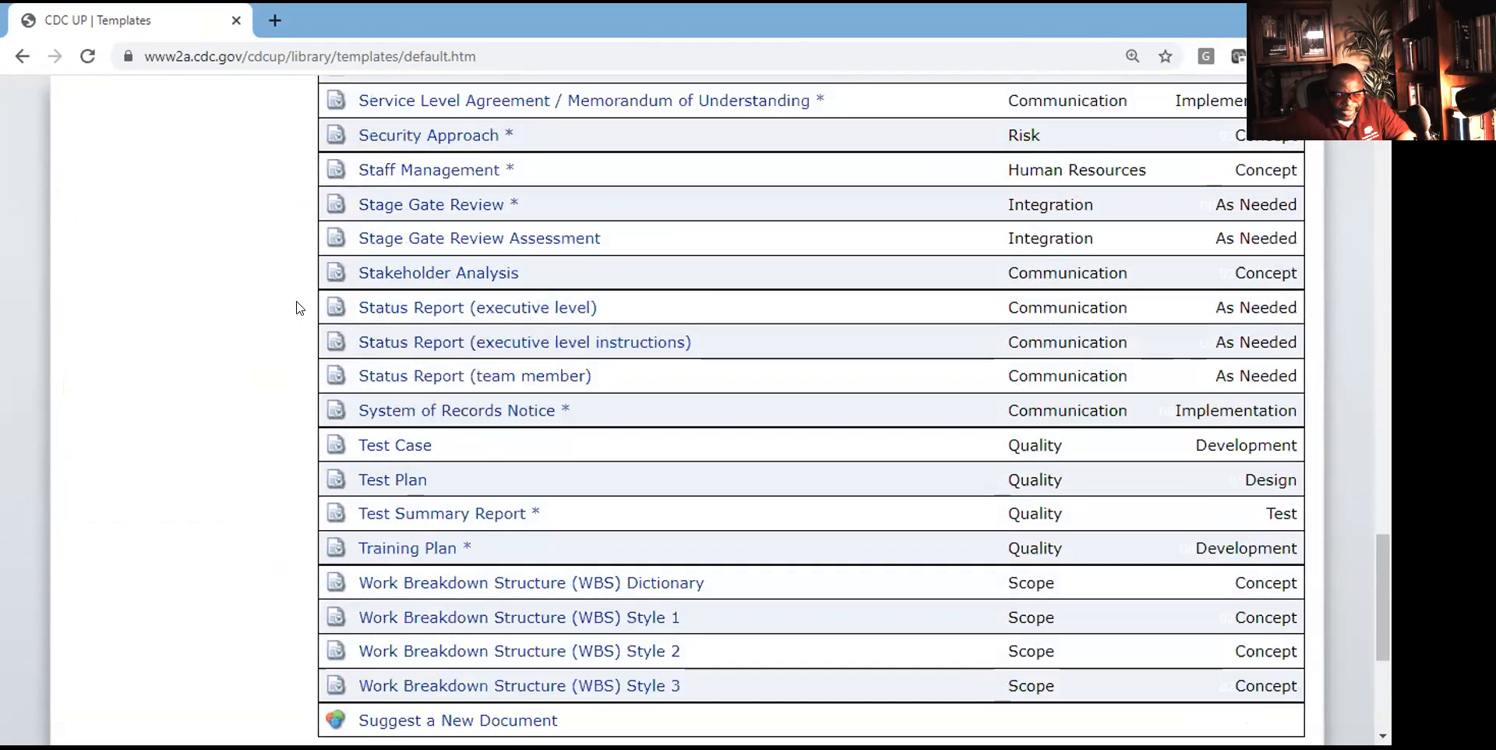
{"action": "scroll", "coordinate": [296, 308], "scroll_direction": "up", "scroll_amount": 5}
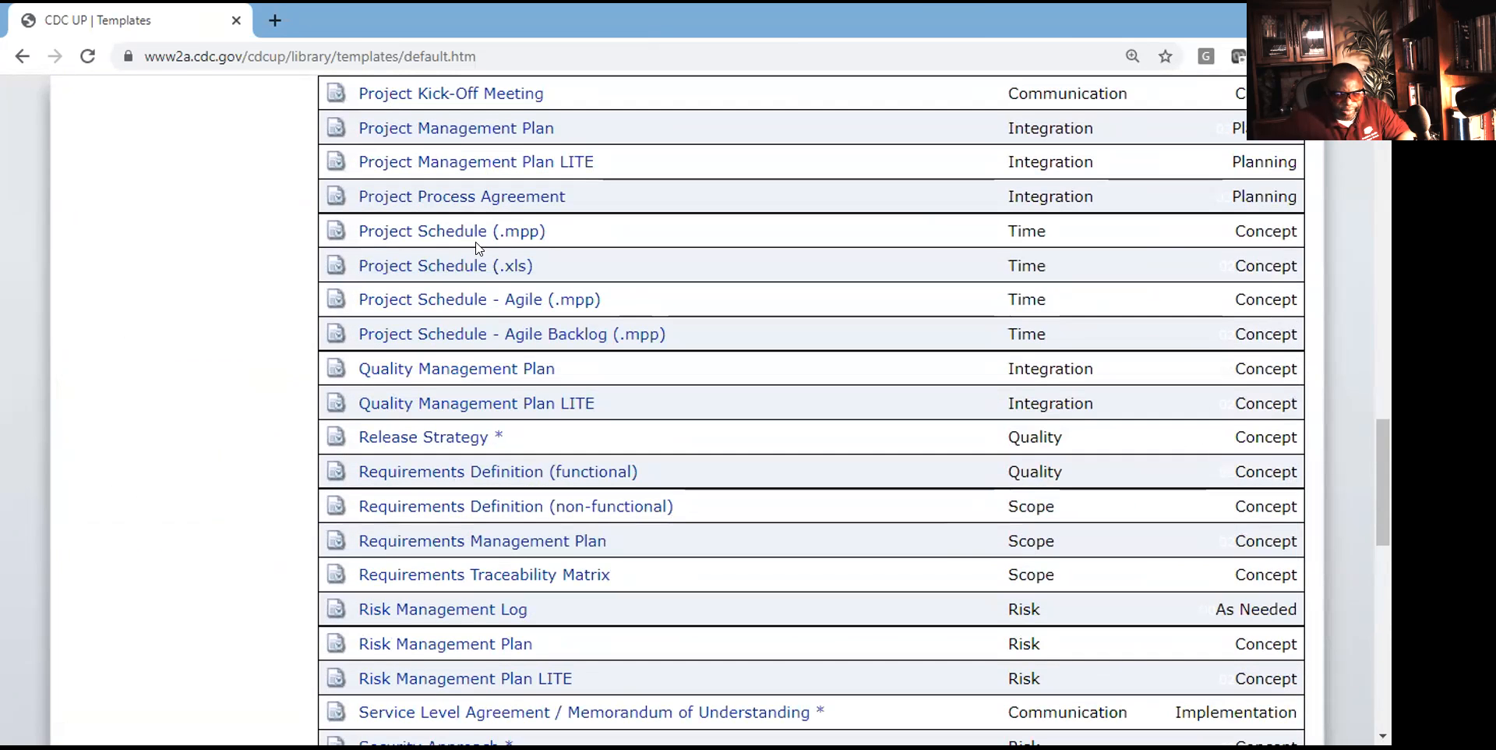
{"action": "left_click", "coordinate": [484, 230]}
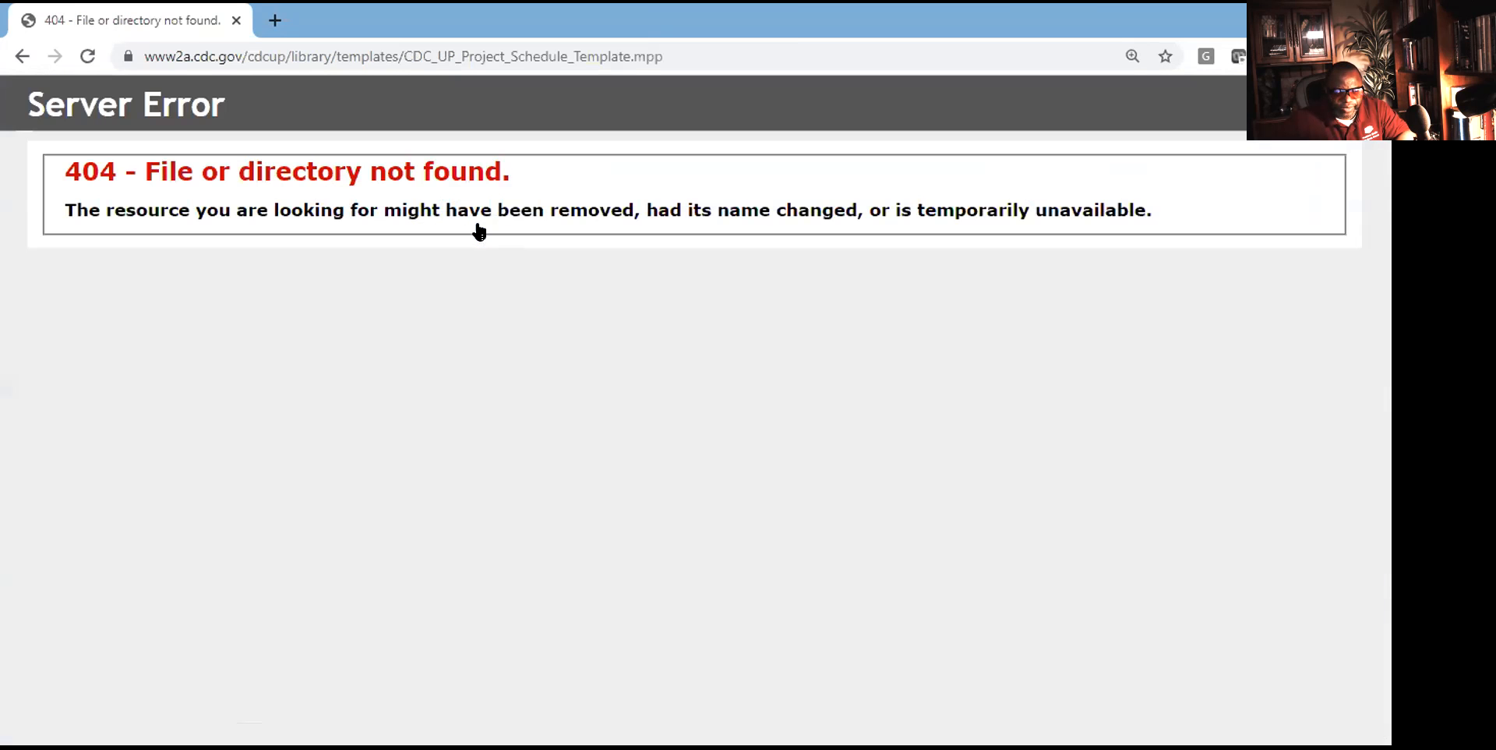
{"action": "left_click", "coordinate": [22, 56]}
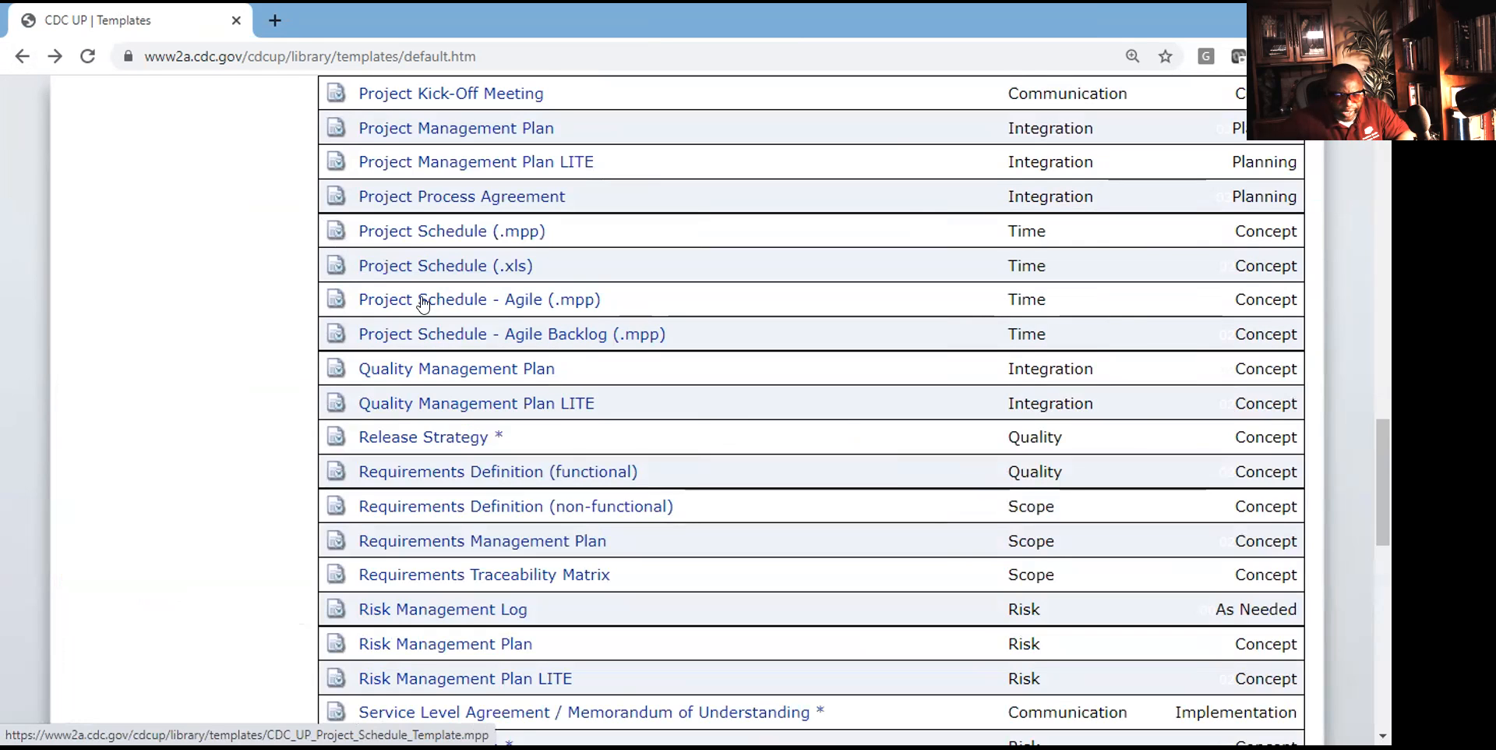
{"action": "left_click", "coordinate": [399, 238]}
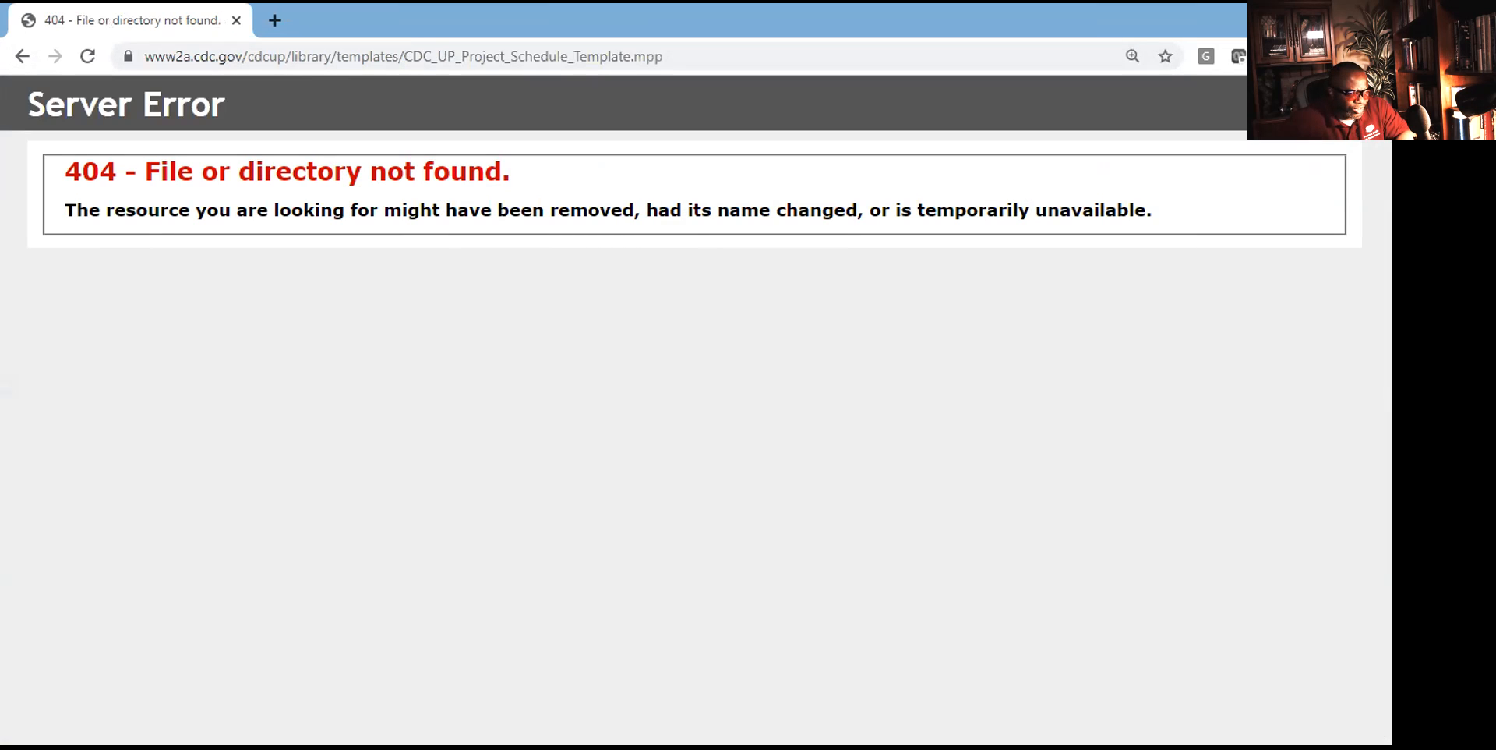
- Switch back to Microsoft Project, enter Project Management as the first task, and widen the Task Name column to fit it
{"action": "key", "text": "alt+Tab"}
{"action": "left_click", "coordinate": [351, 746]}
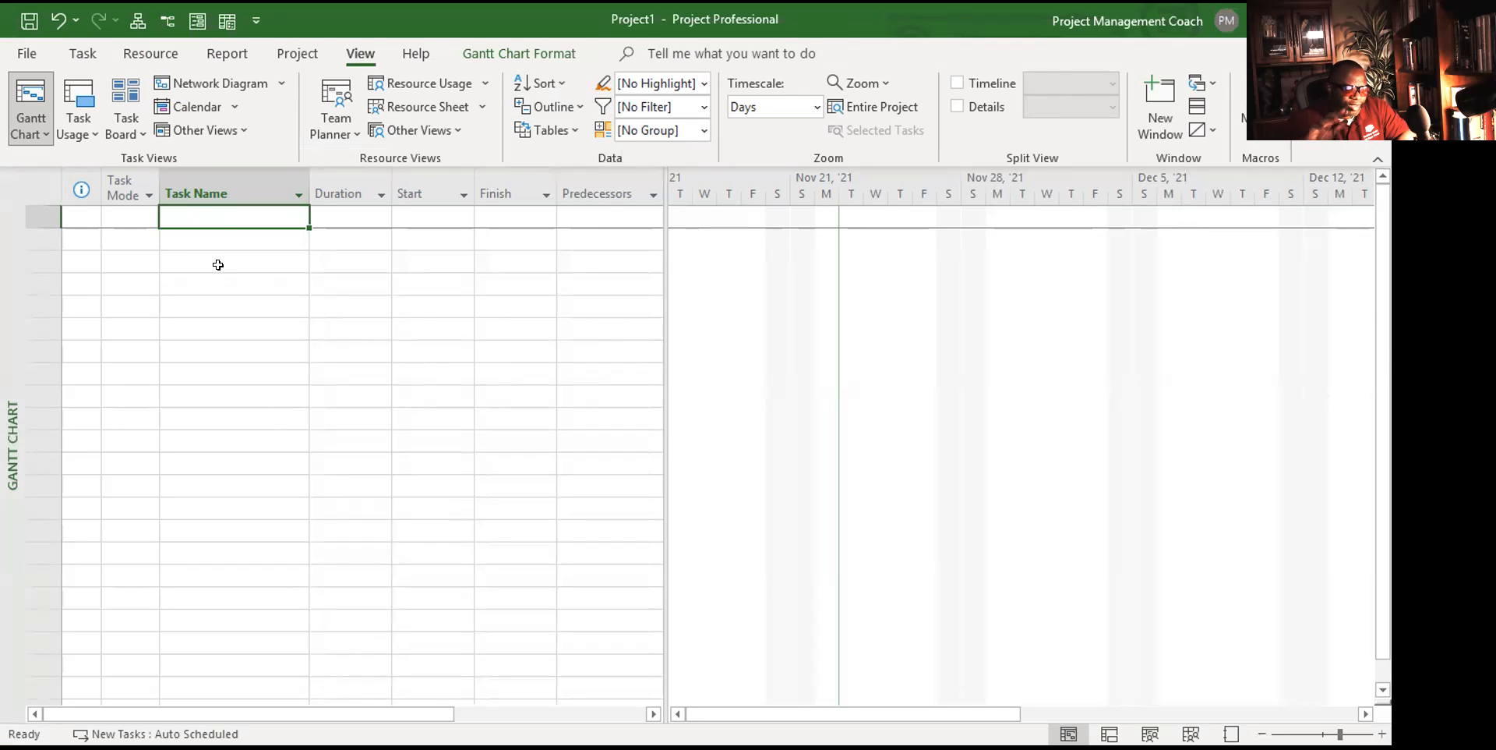
{"action": "type", "text": "Project Managemenmt"}
{"action": "key", "text": "BackSpace"}
{"action": "key", "text": "BackSpace"}
{"action": "type", "text": "t"}
{"action": "key", "text": "Return"}
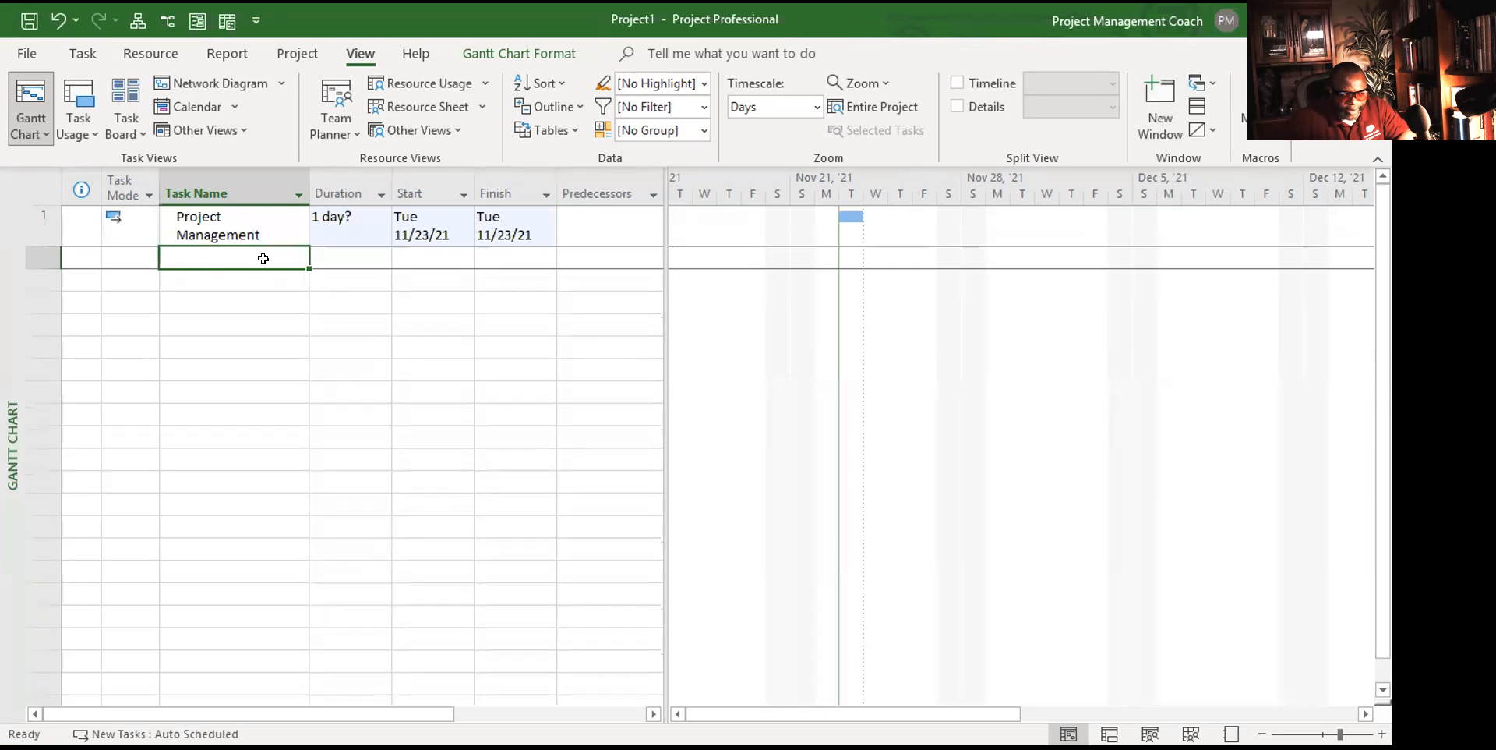
{"action": "left_click_drag", "start_coordinate": [309, 173], "coordinate": [419, 173]}
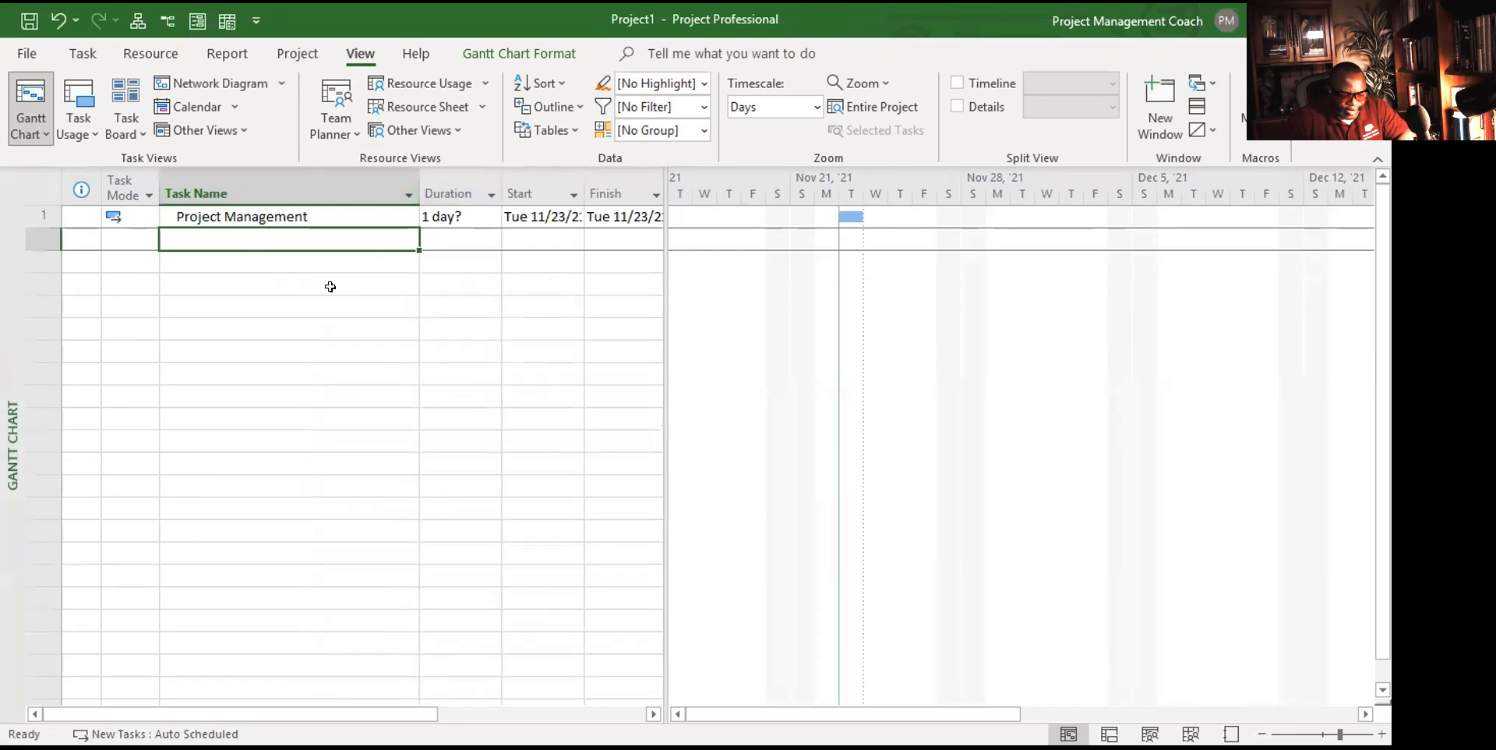
- Add the tasks Integrate, Scope, Schedule and Cost below Project Management
{"action": "type", "text": "Integrated"}
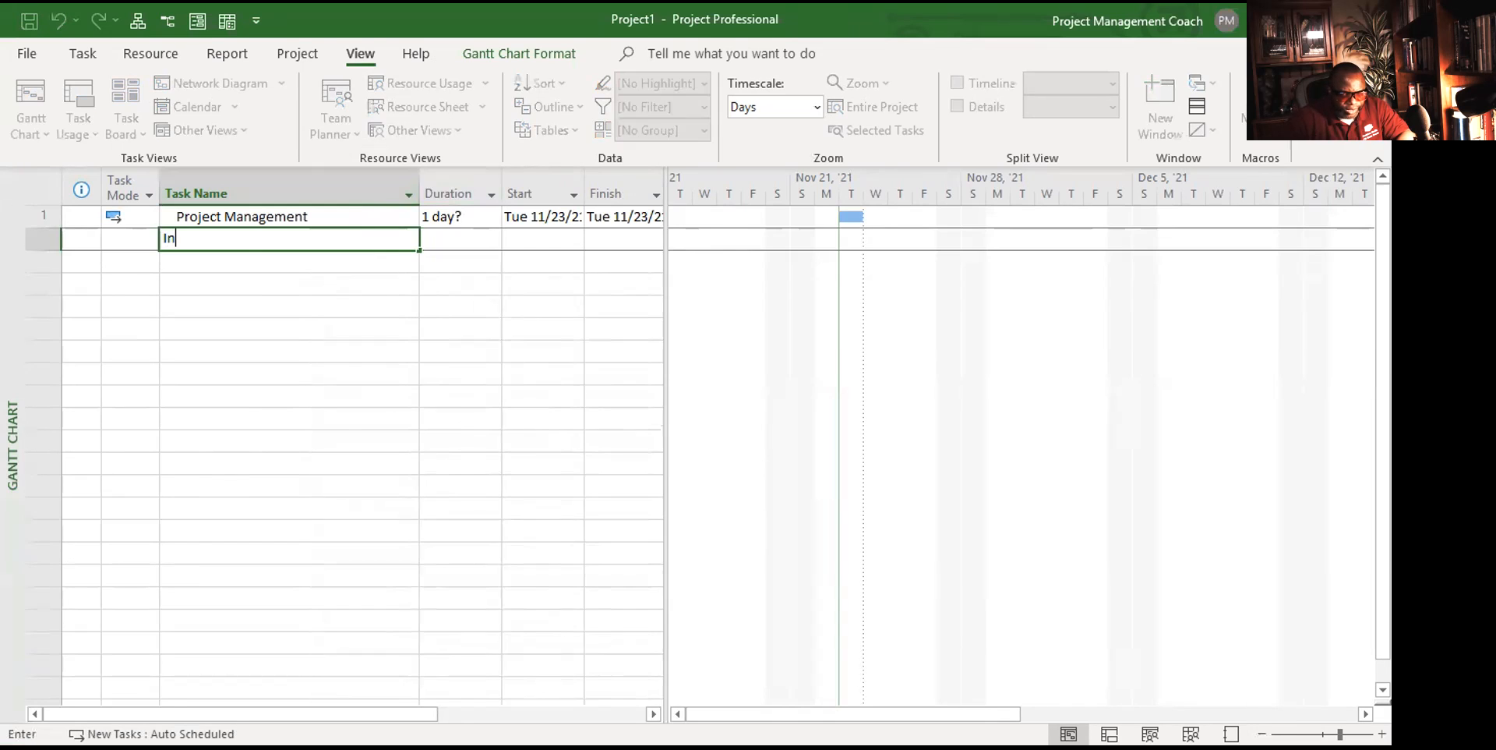
{"action": "key", "text": "BackSpace"}
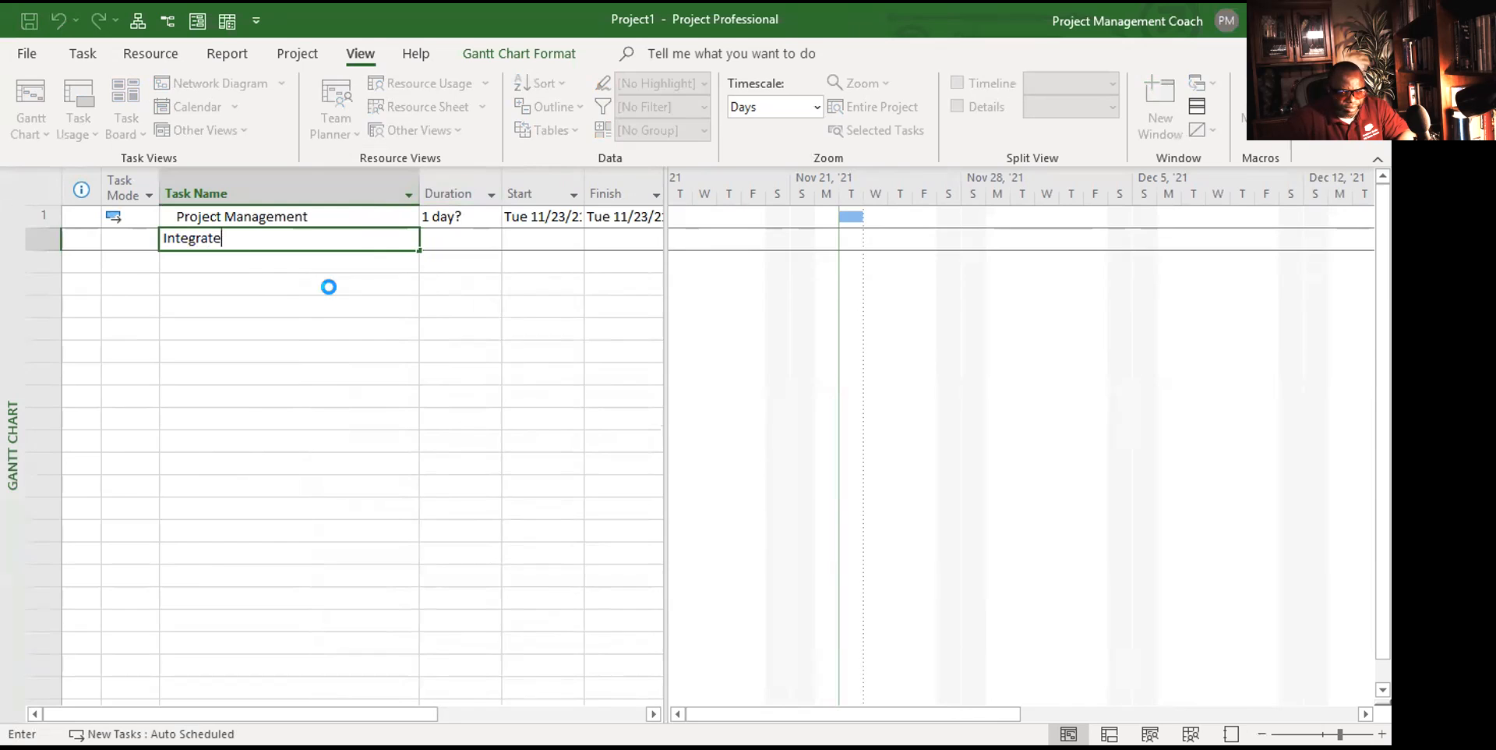
{"action": "key", "text": "Return"}
{"action": "type", "text": "Scope"}
{"action": "key", "text": "Return"}
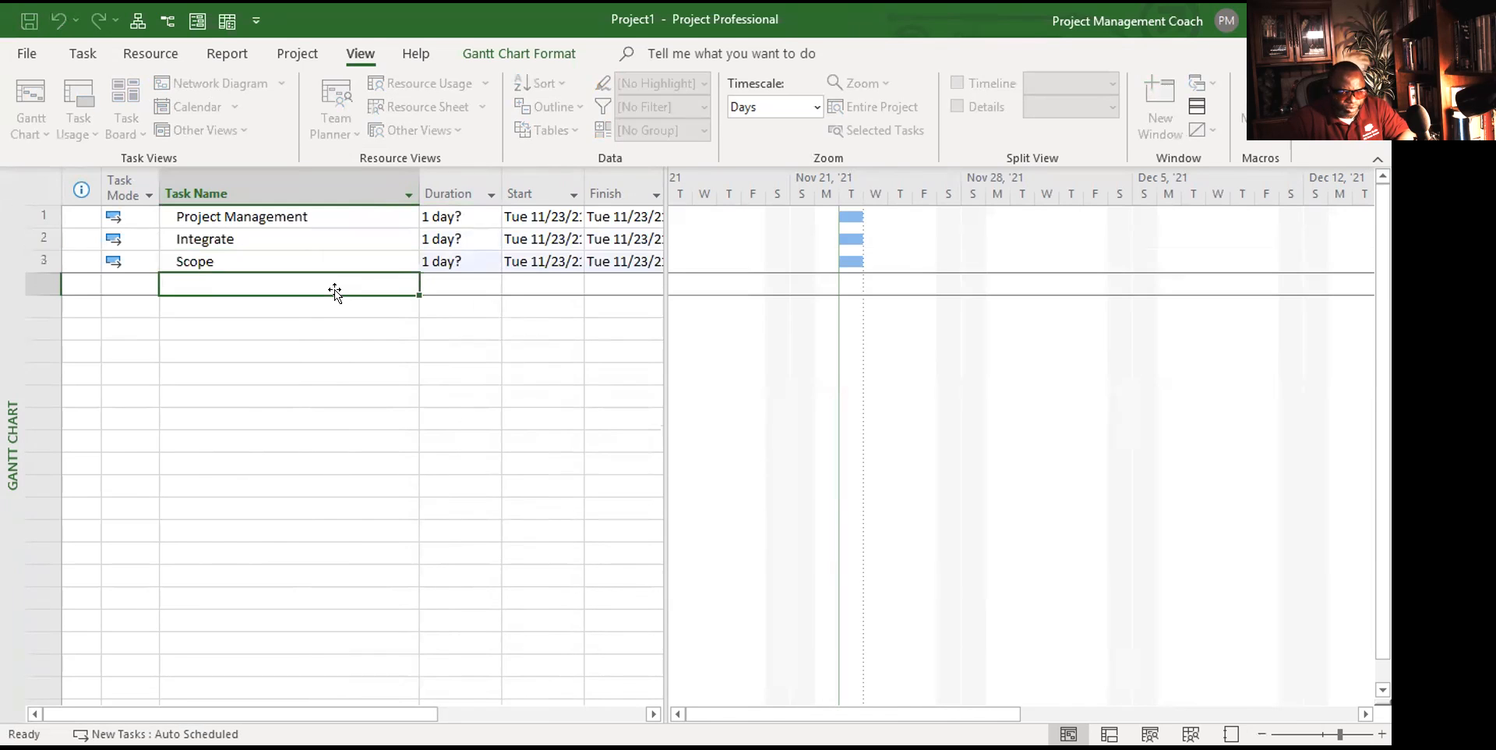
{"action": "type", "text": "Schedule"}
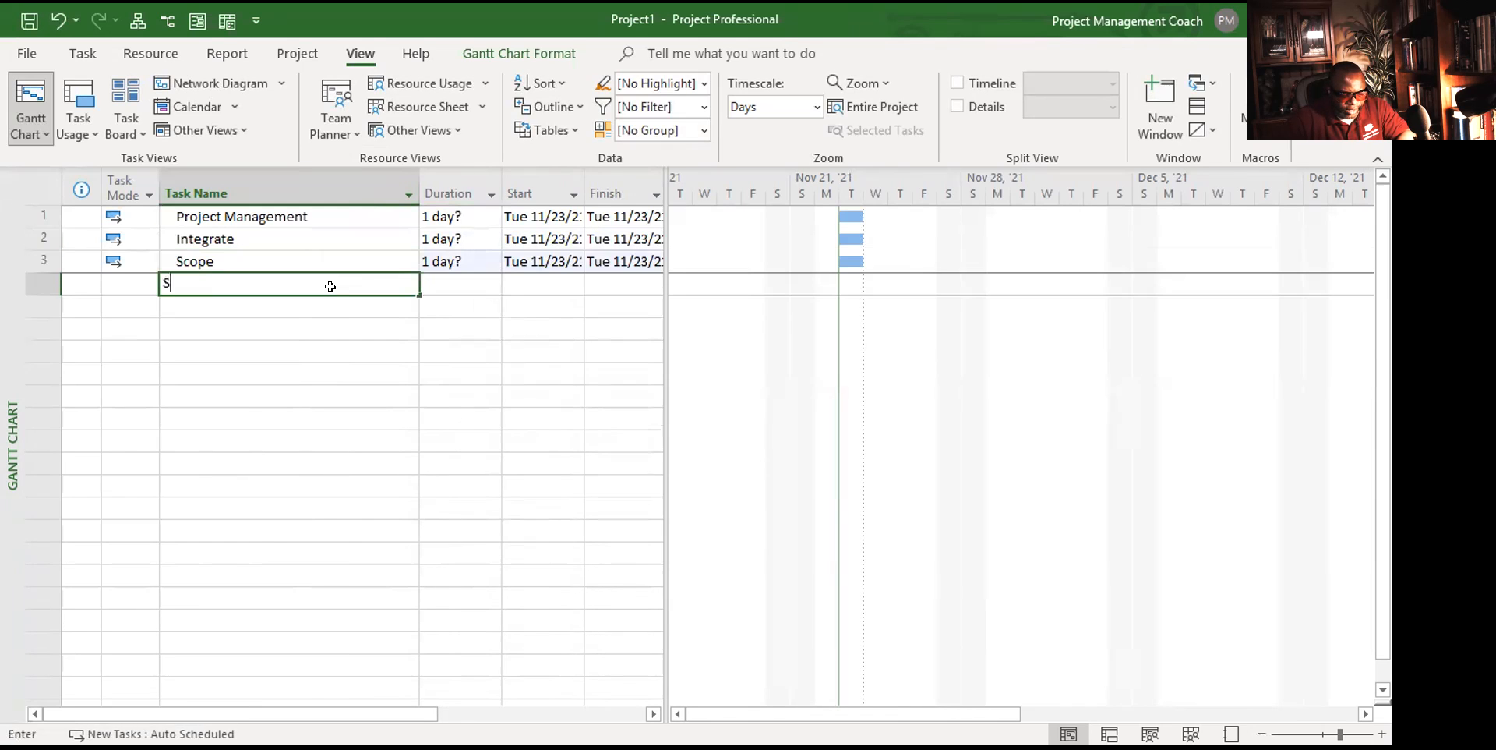
{"action": "key", "text": "Return"}
{"action": "type", "text": "Cost"}
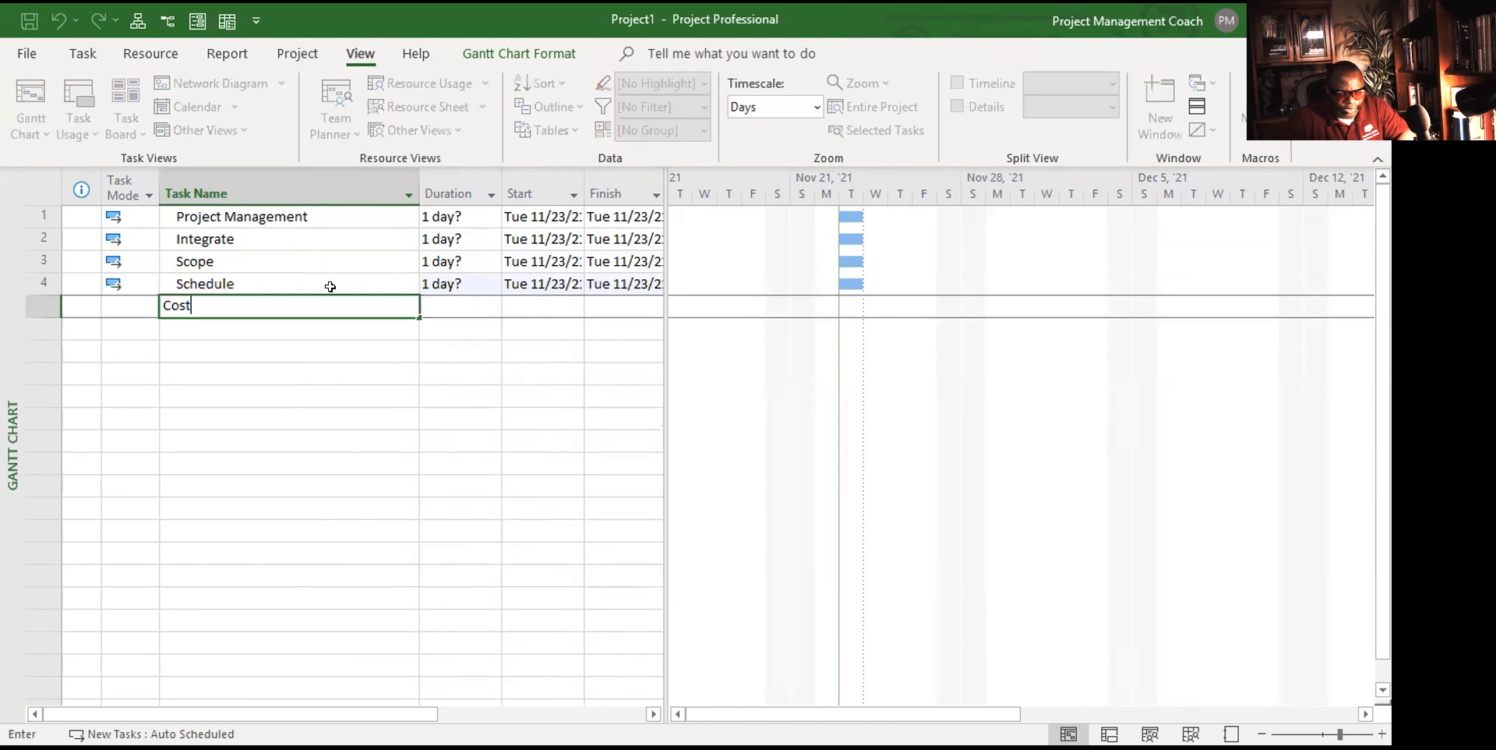
{"action": "key", "text": "Return"}
- Add the tasks Quality and Resources below Cost
{"action": "type", "text": "S"}
{"action": "key", "text": "BackSpace"}
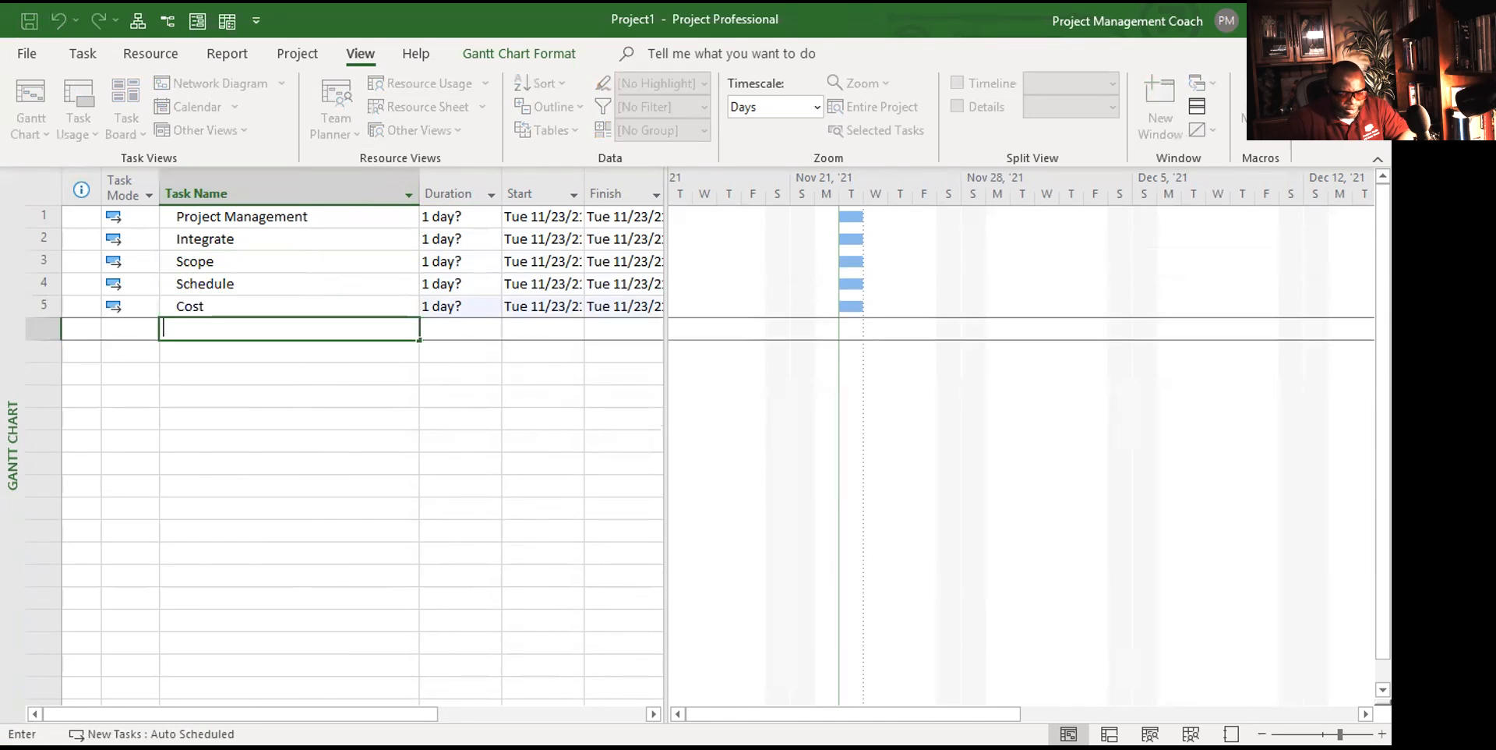
{"action": "type", "text": "Quality"}
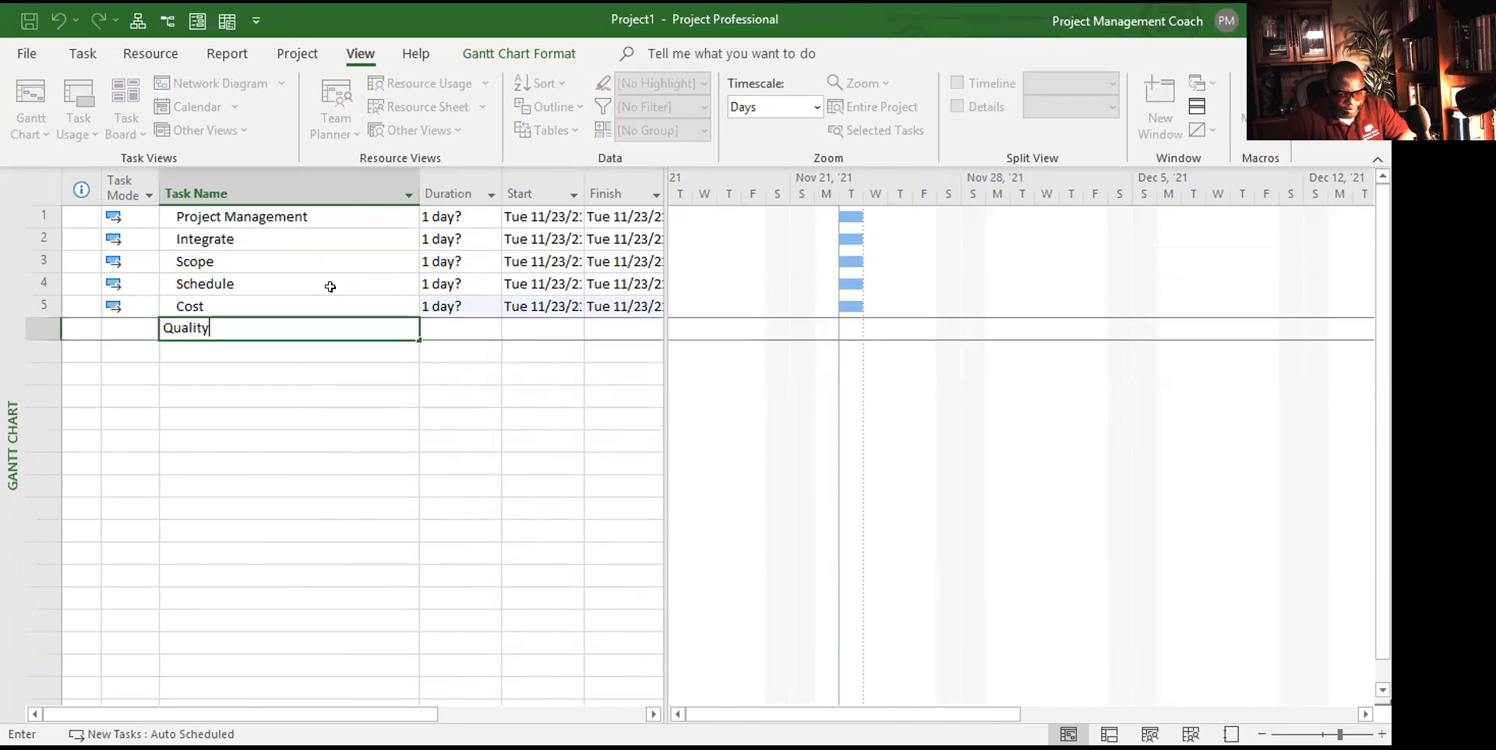
{"action": "key", "text": "Return"}
{"action": "type", "text": "Resourc"}
{"action": "key", "text": "BackSpace"}
{"action": "key", "text": "BackSpace"}
{"action": "key", "text": "BackSpace"}
{"action": "key", "text": "BackSpace"}
{"action": "type", "text": "sources"}
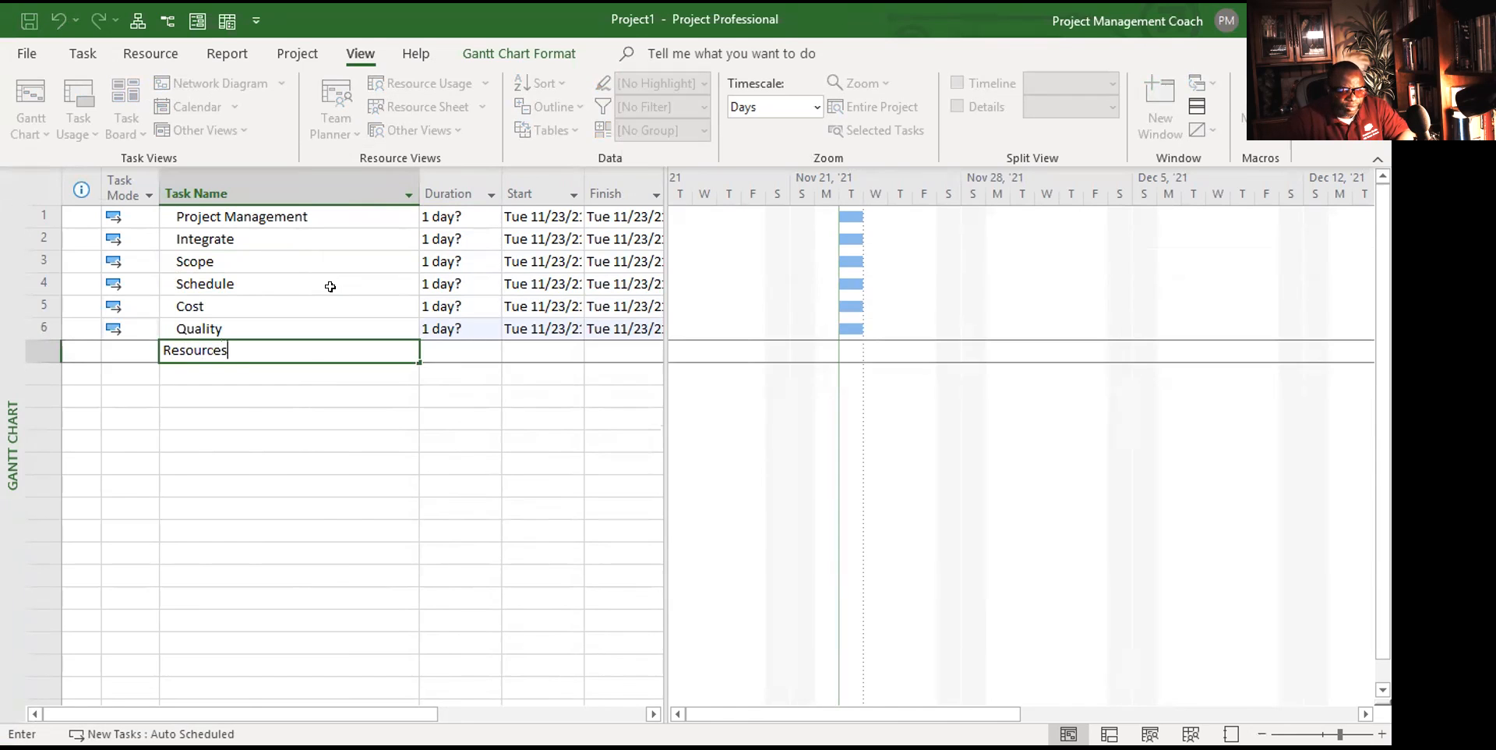
{"action": "key", "text": "Return"}
- Add the tasks Communications, Risk and Procurements below Resources
{"action": "type", "text": "Communications"}
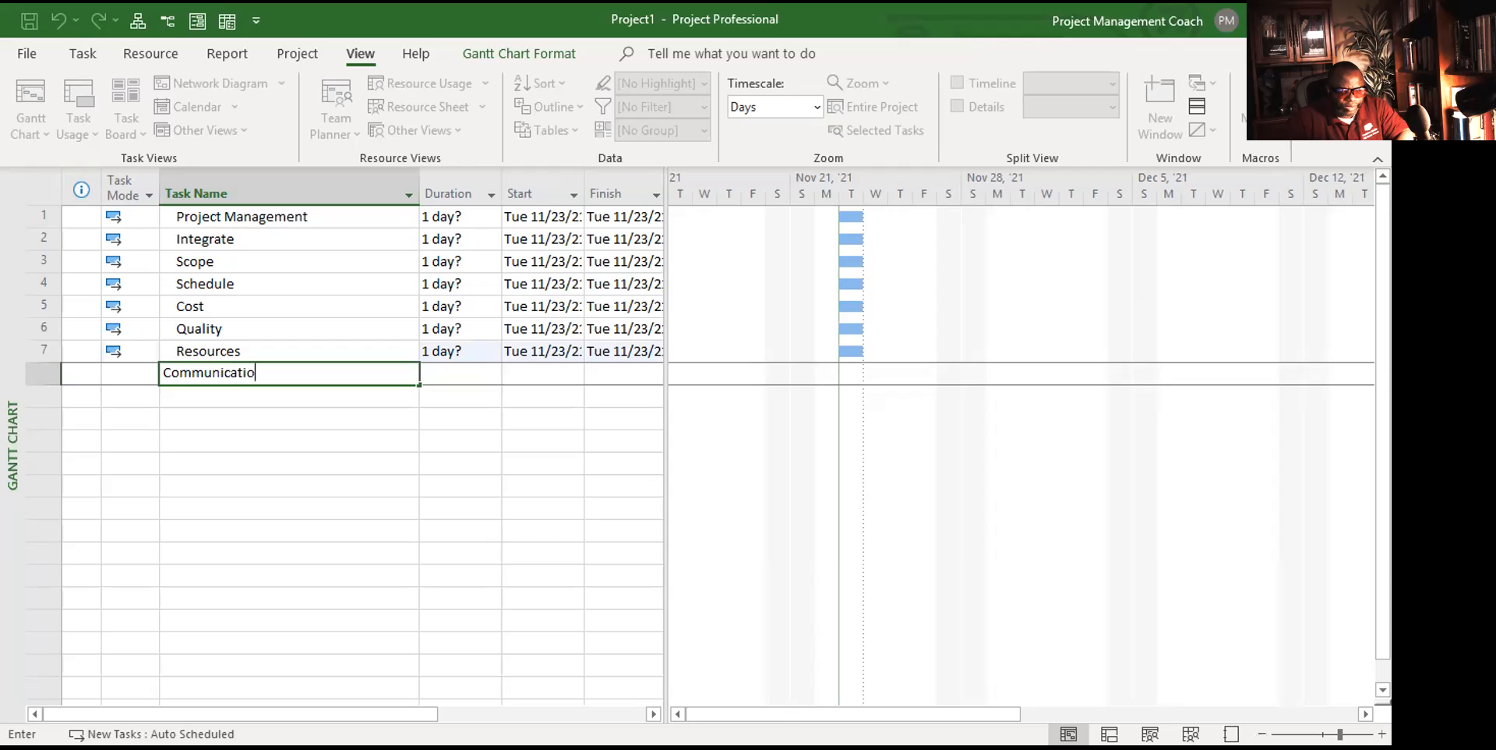
{"action": "key", "text": "Return"}
{"action": "type", "text": "Risk"}
{"action": "key", "text": "Return"}
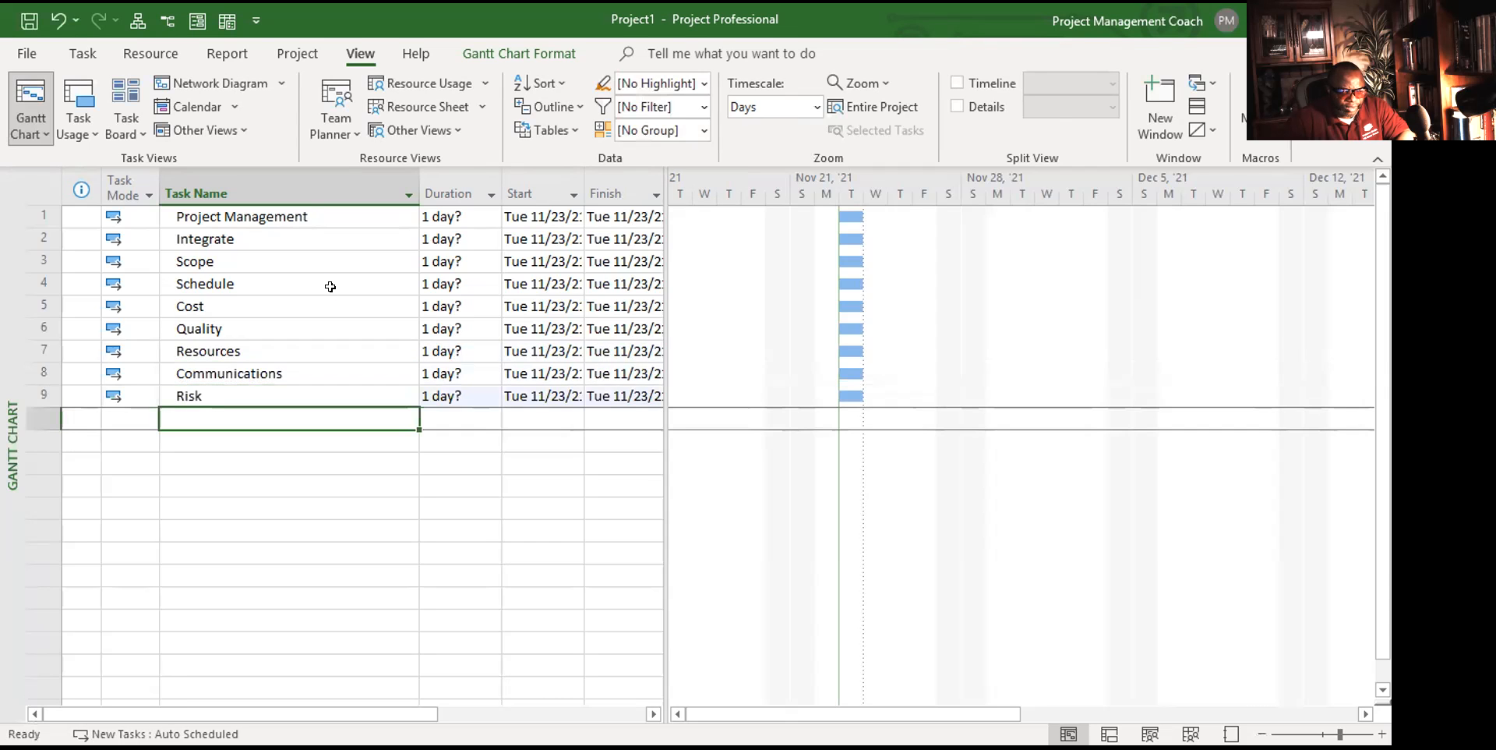
{"action": "type", "text": "Procurementy"}
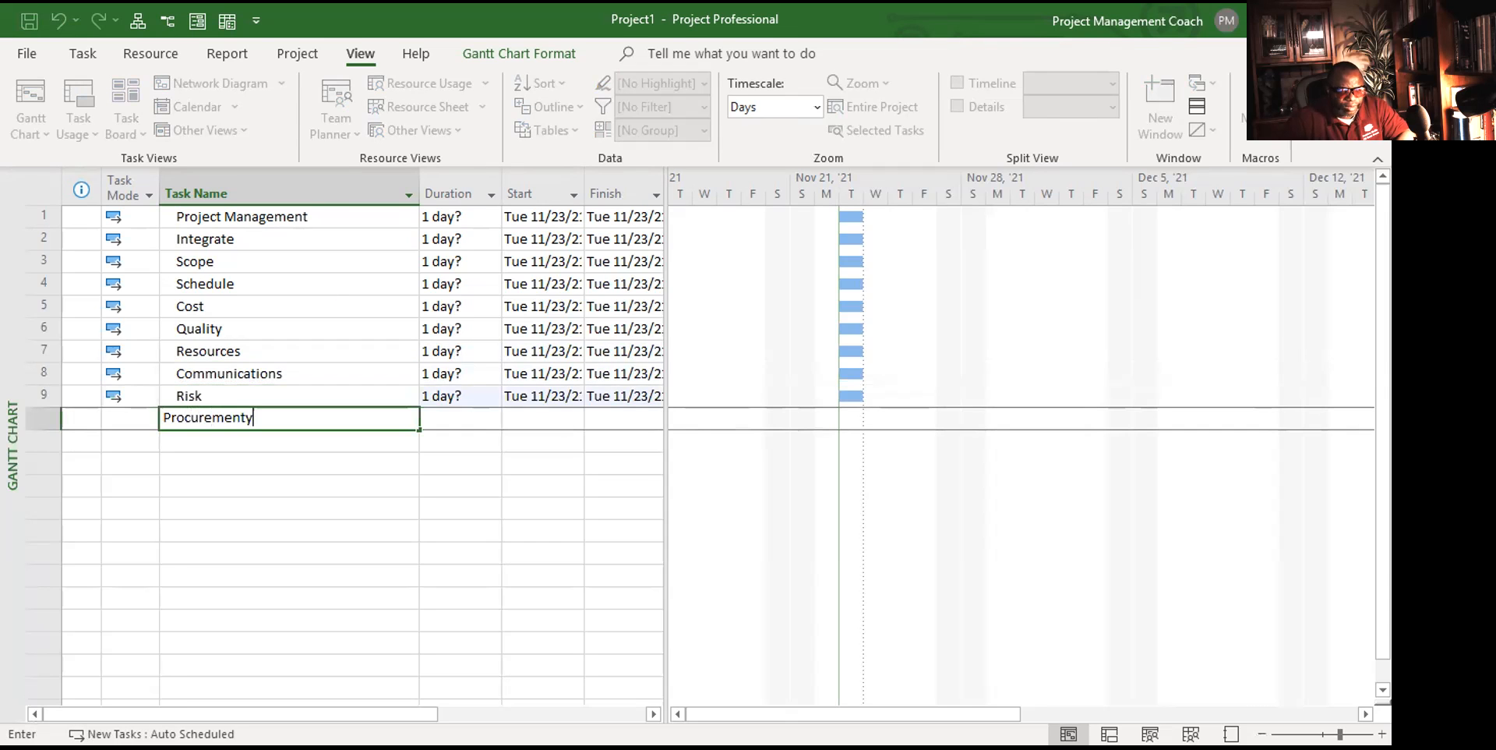
{"action": "key", "text": "BackSpace"}
{"action": "type", "text": "s"}
{"action": "key", "text": "Return"}
- Add a Stakeholder task below Procurements
{"action": "type", "text": "St"}
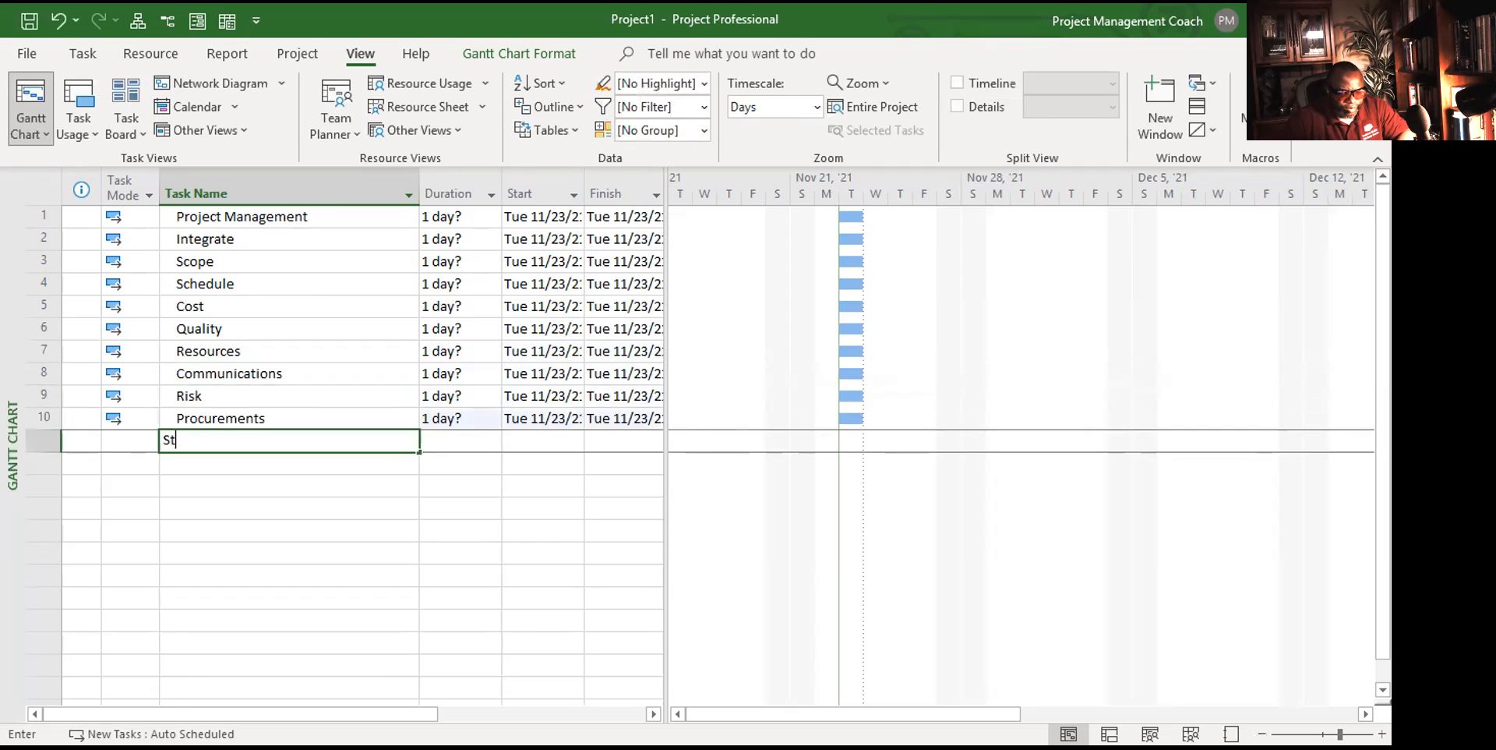
{"action": "type", "text": "akeheol"}
{"action": "key", "text": "BackSpace"}
{"action": "key", "text": "BackSpace"}
{"action": "key", "text": "BackSpace"}
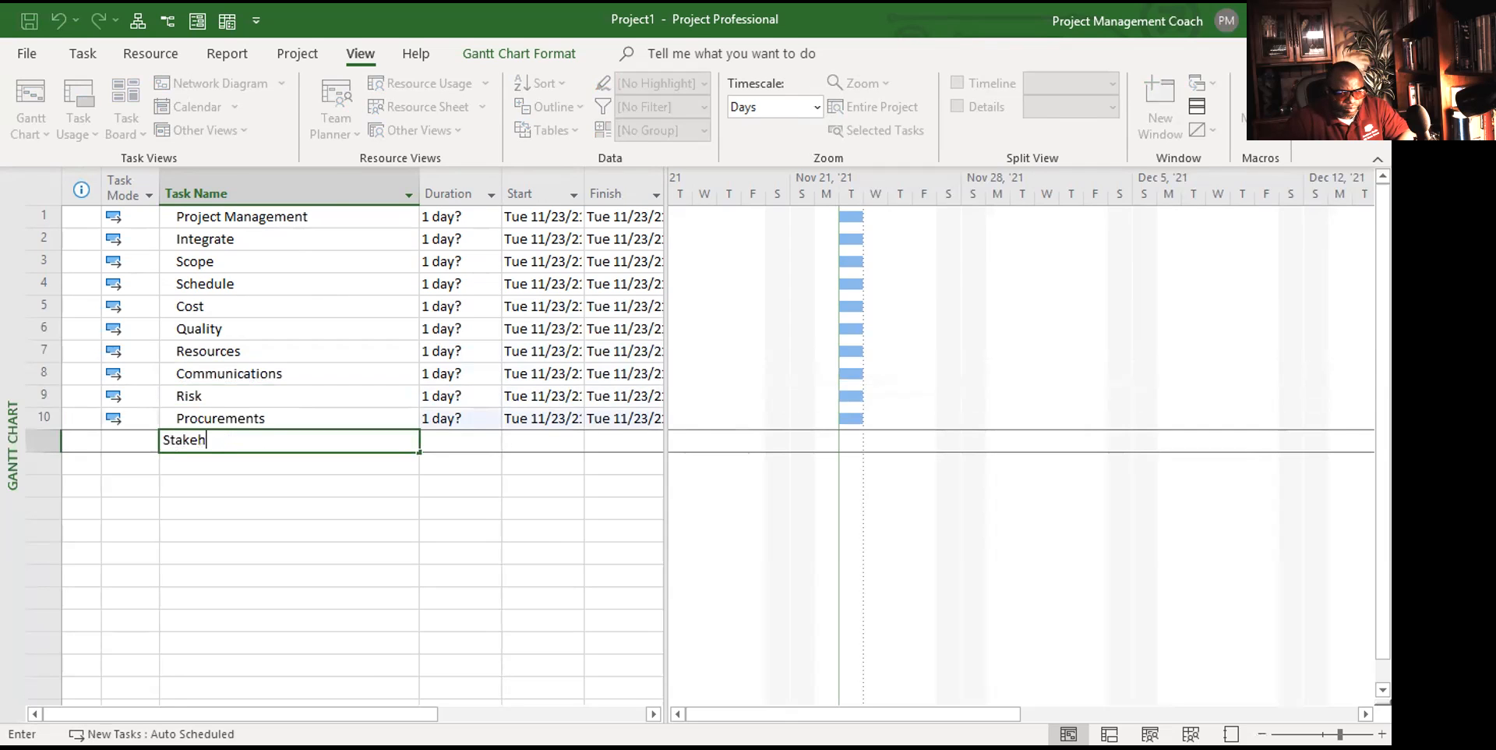
{"action": "type", "text": "older"}
{"action": "key", "text": "Return"}
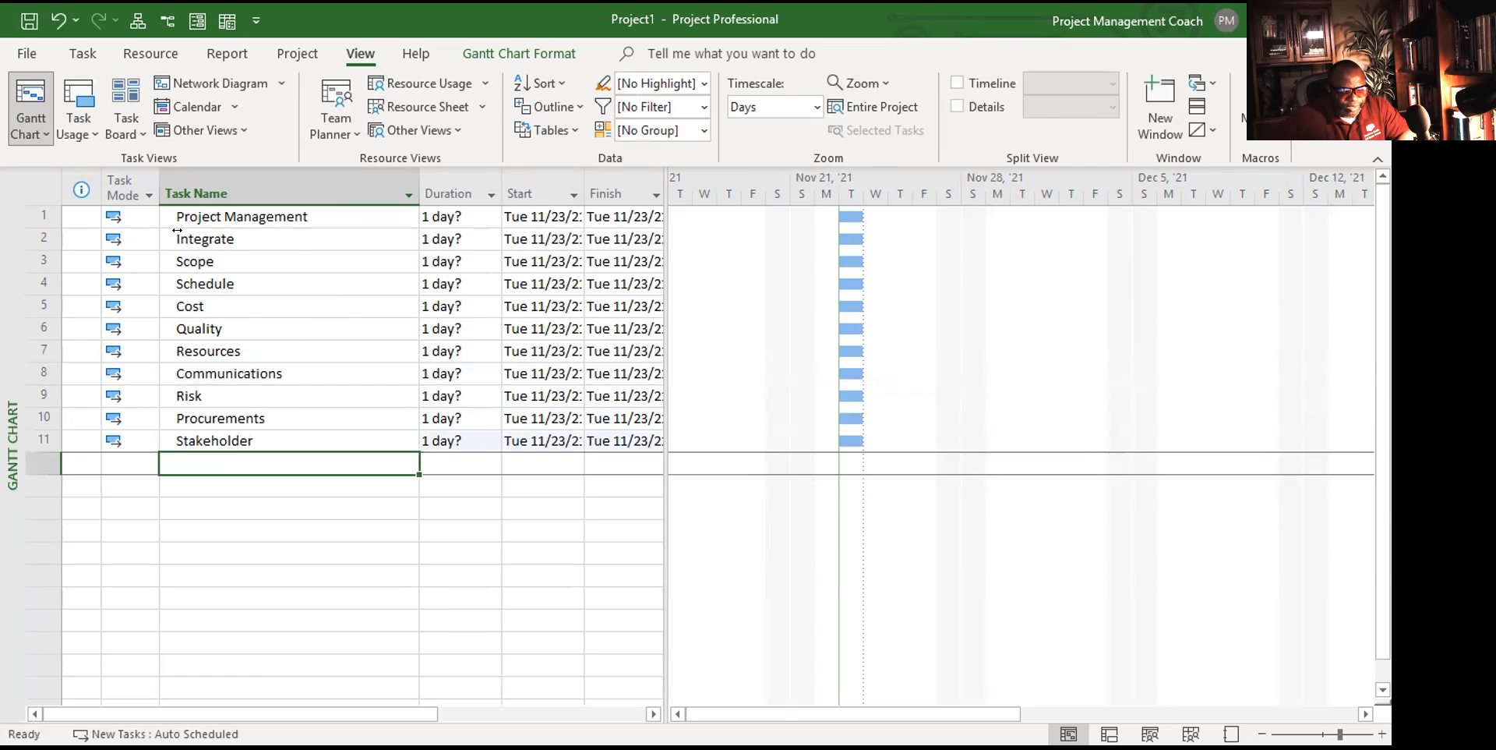
- Indent the tasks from Integrate through Stakeholder as subtasks of Project Management
{"action": "left_click_drag", "start_coordinate": [179, 239], "coordinate": [229, 437]}
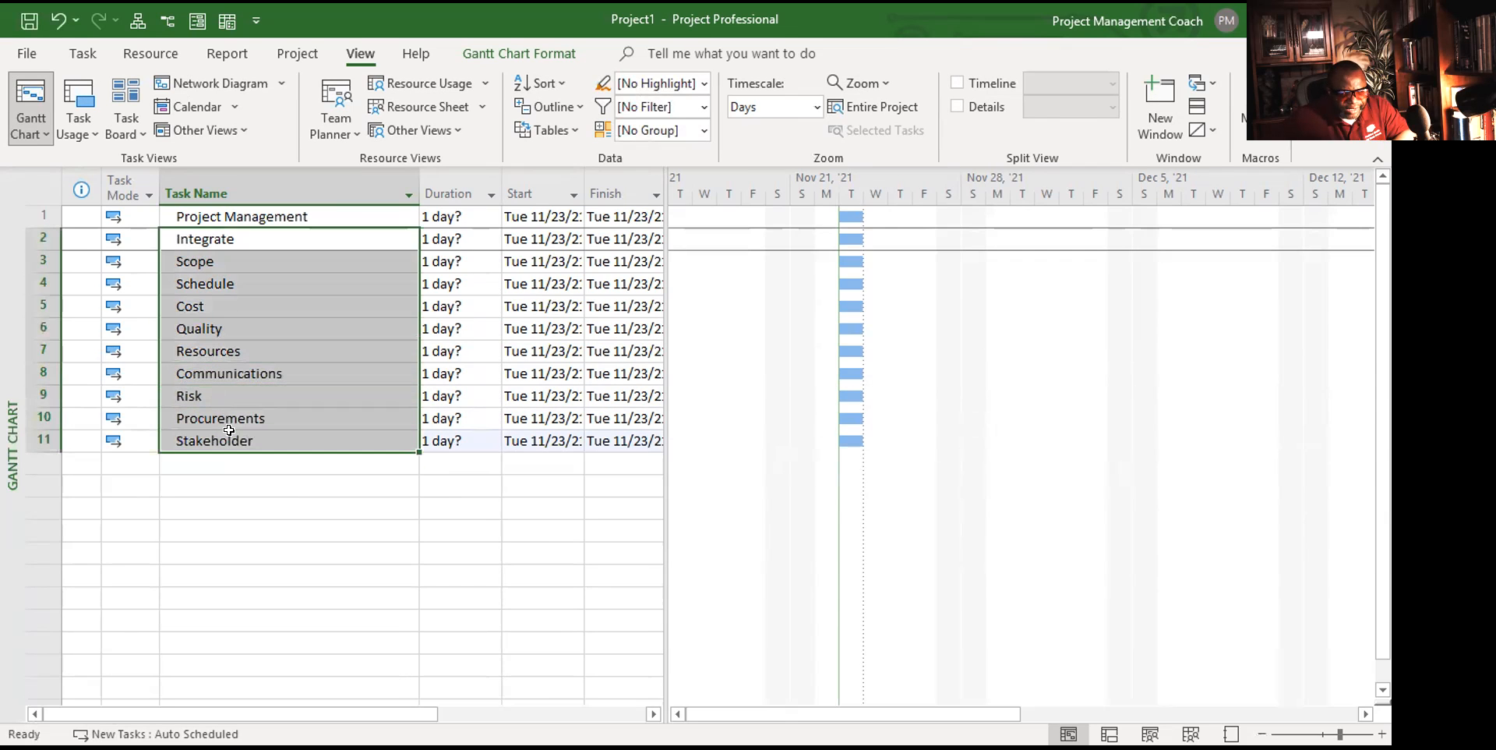
{"action": "right_click", "coordinate": [258, 361]}
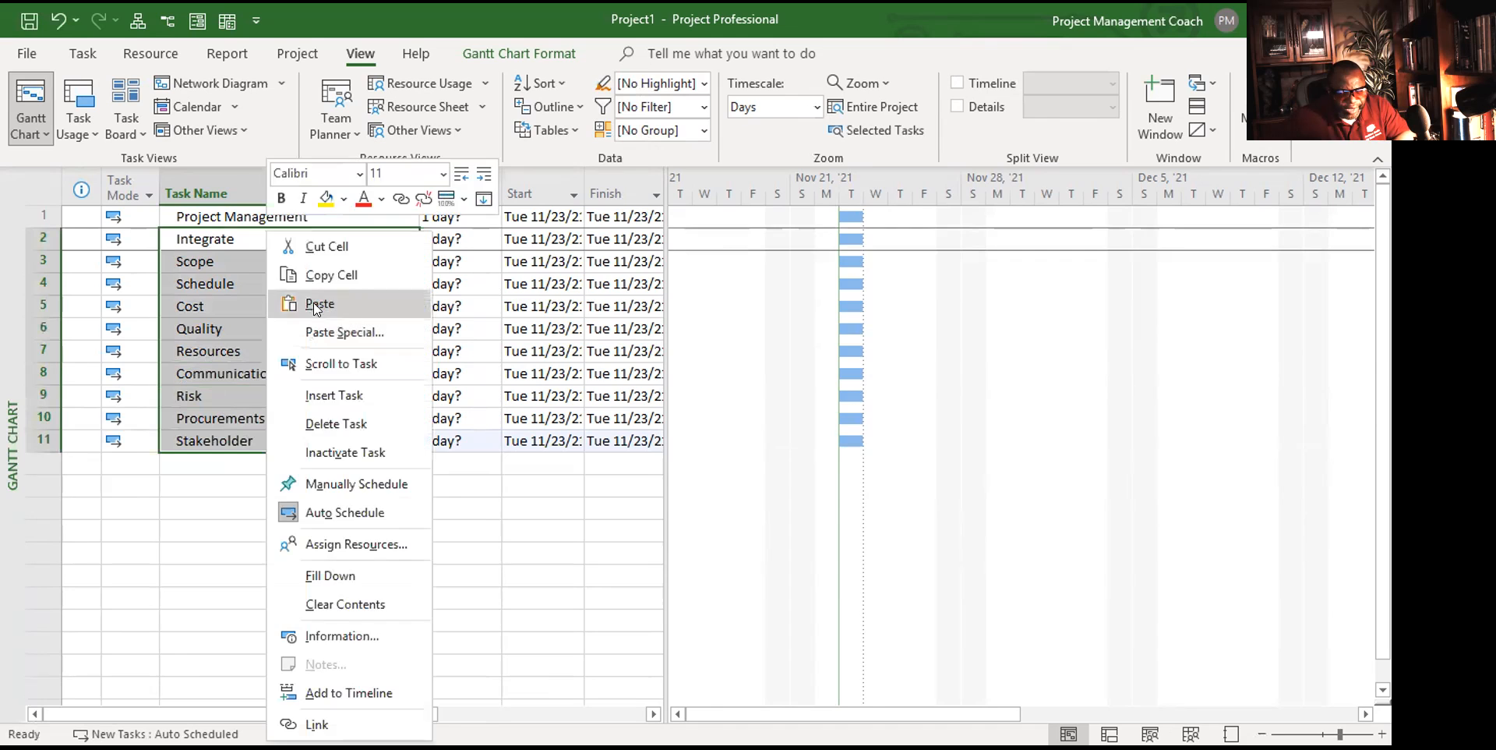
{"action": "left_click", "coordinate": [483, 173]}
{"action": "left_click", "coordinate": [331, 262]}
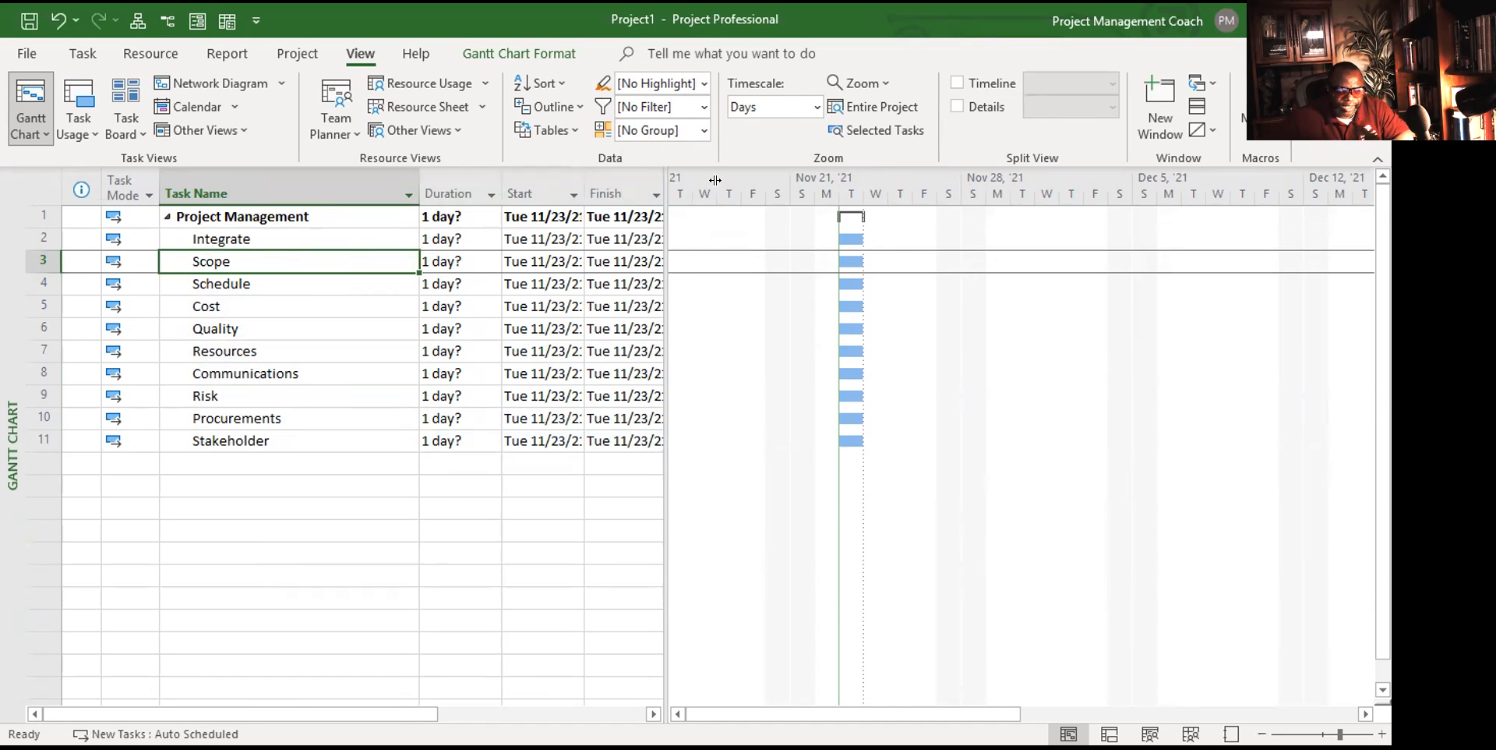
- Widen the task table area and collapse the subtasks of the Project Management summary task
{"action": "left_click_drag", "start_coordinate": [714, 180], "coordinate": [724, 180]}
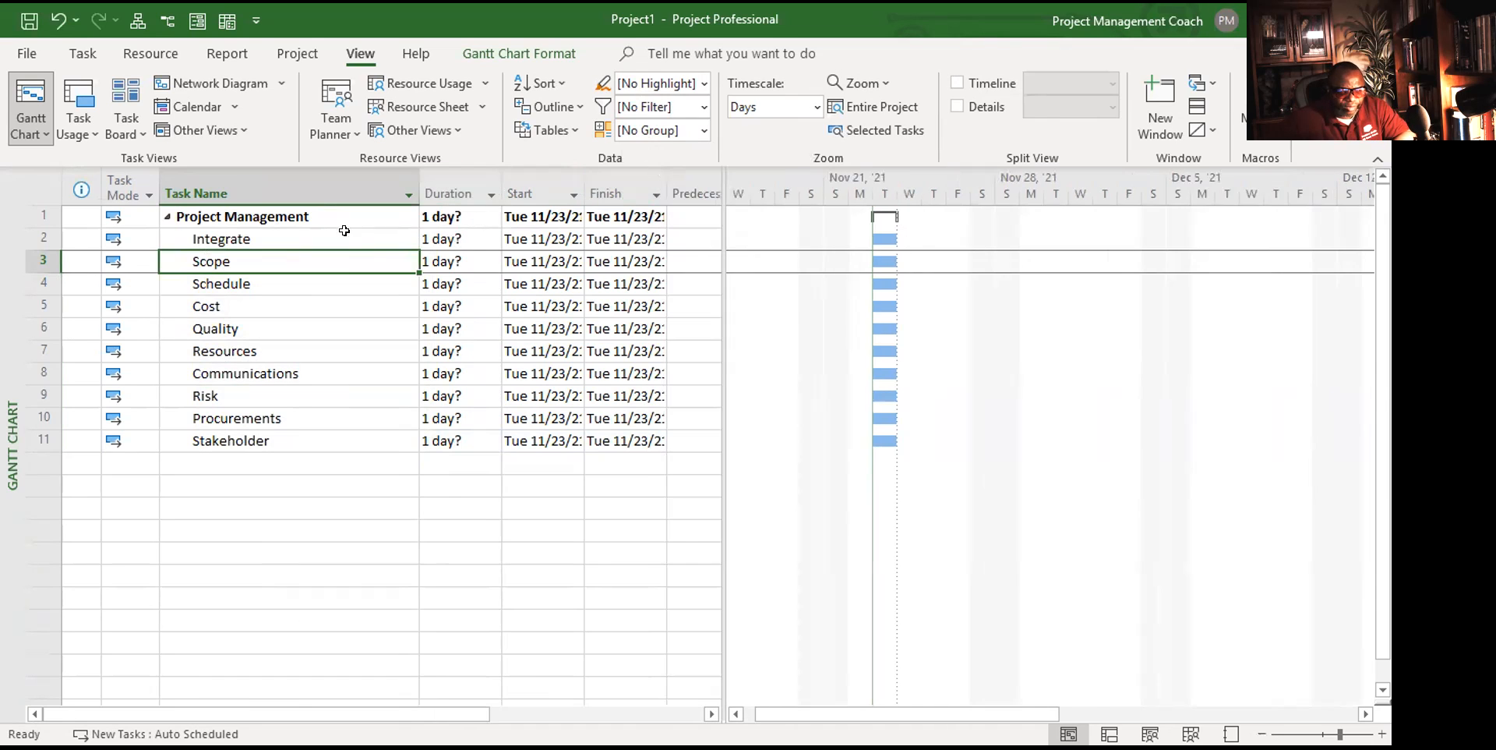
{"action": "left_click", "coordinate": [166, 220]}
{"action": "left_click", "coordinate": [166, 217]}
{"action": "left_click", "coordinate": [166, 217]}
{"action": "left_click", "coordinate": [166, 217]}
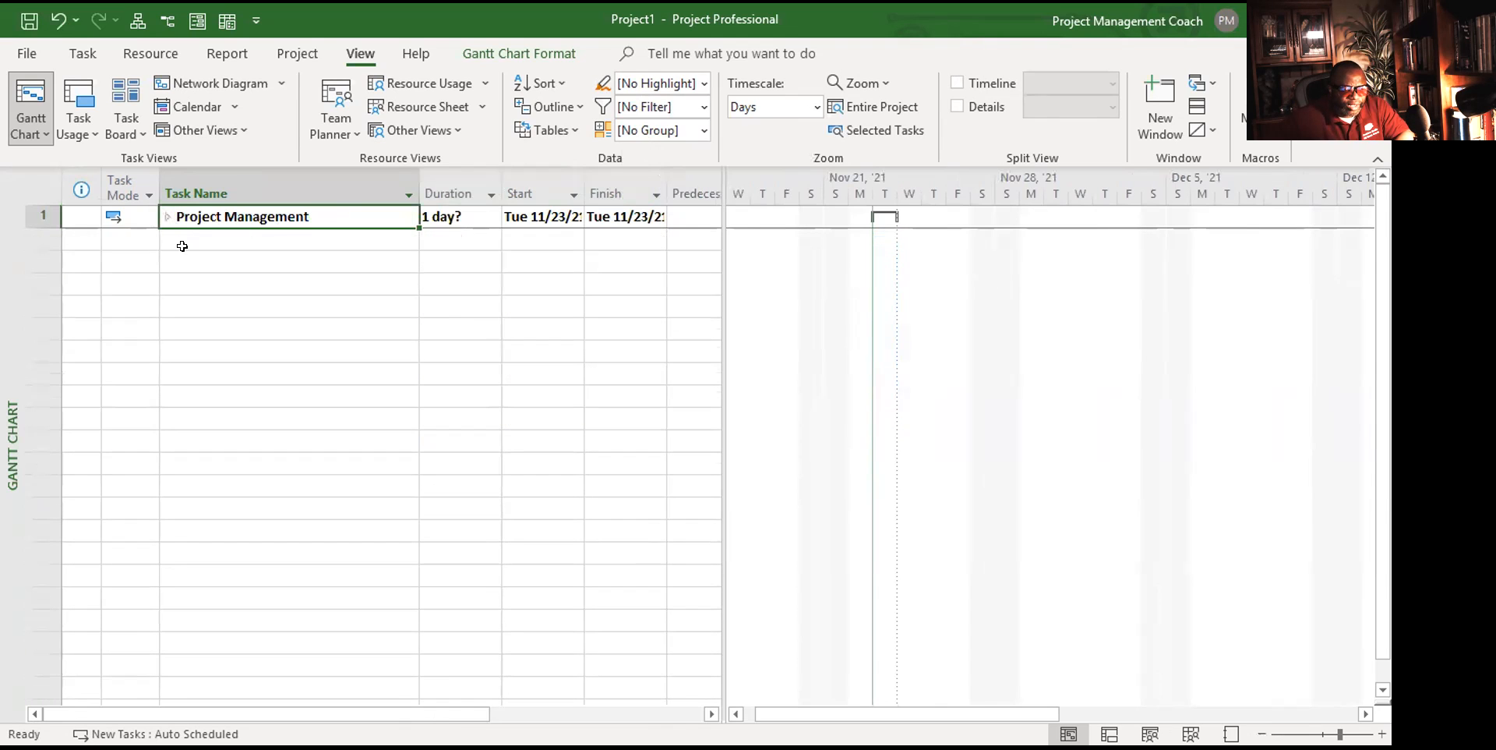
{"action": "left_click", "coordinate": [186, 238]}
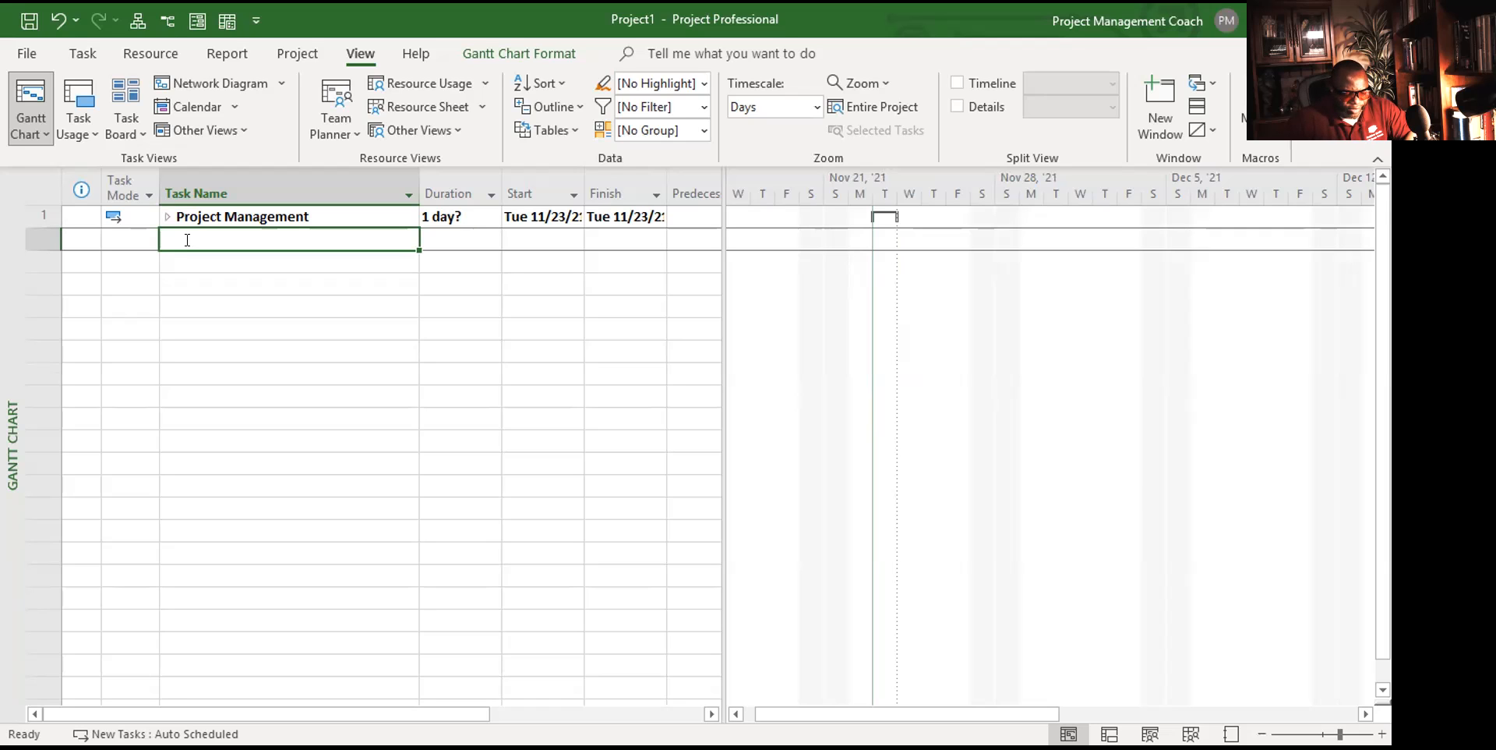
- Add the tasks Web Development, Analysis and Design below the collapsed Project Management summary task
{"action": "type", "text": "Web Development"}
{"action": "key", "text": "Return"}
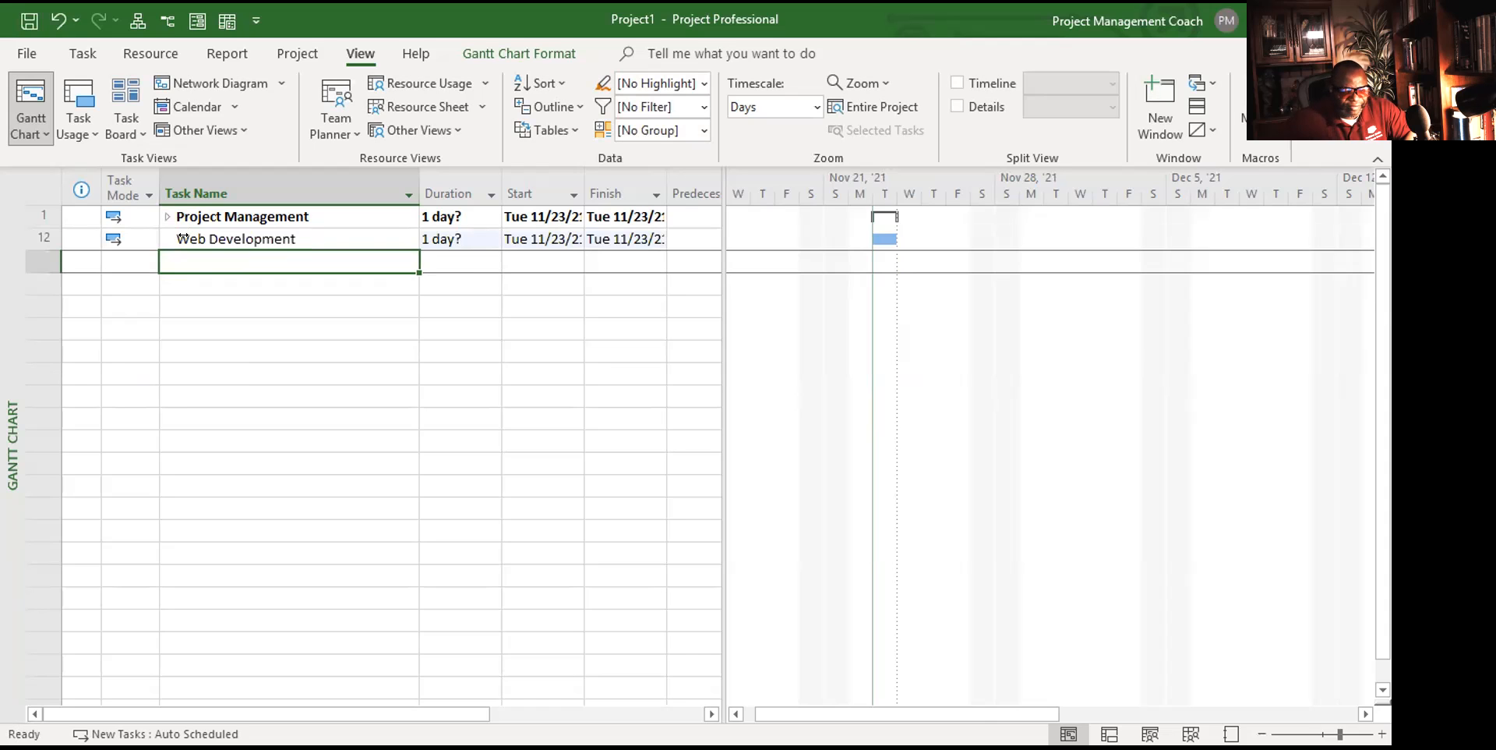
{"action": "left_click", "coordinate": [234, 261]}
{"action": "left_click", "coordinate": [315, 305]}
{"action": "left_click", "coordinate": [279, 261]}
{"action": "type", "text": "Analysis"}
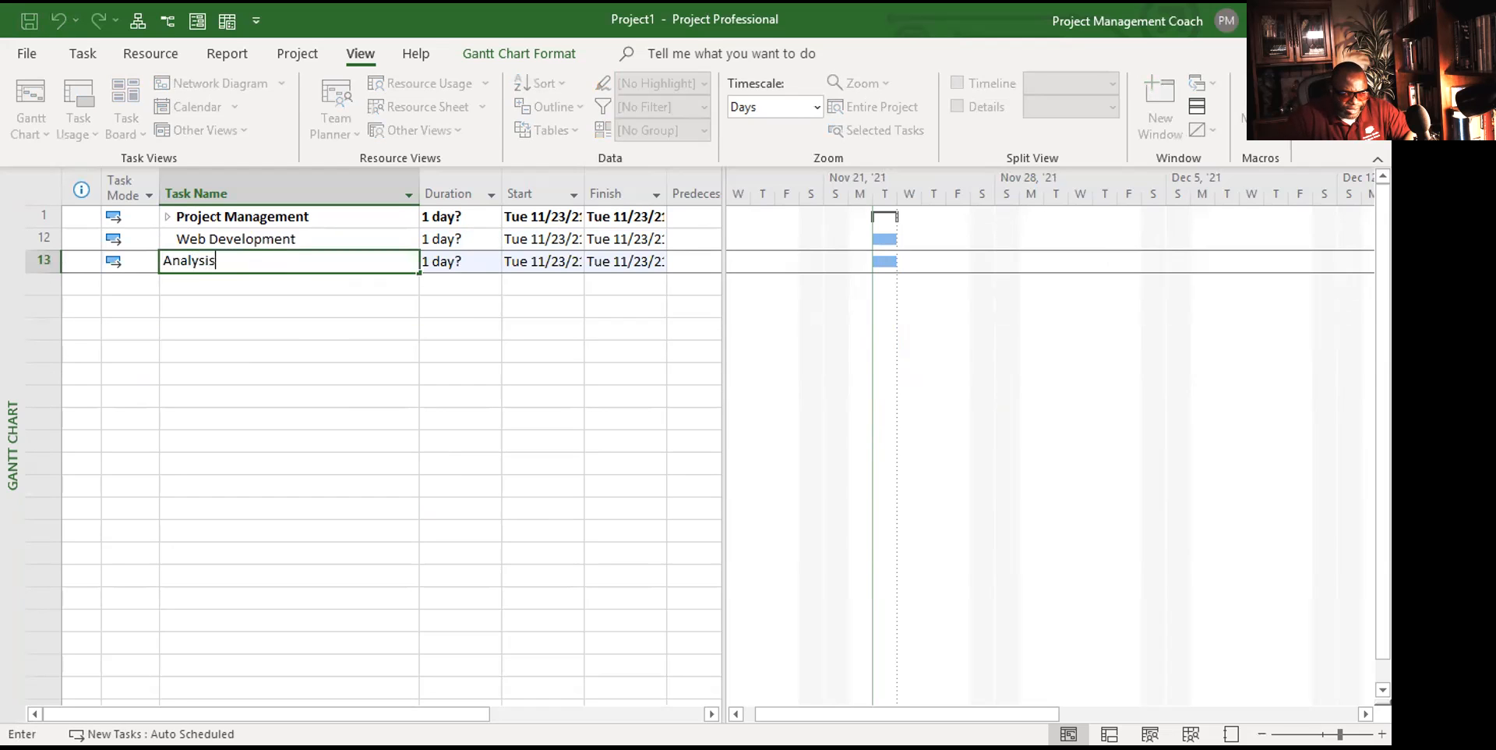
{"action": "key", "text": "Return"}
{"action": "type", "text": "Design"}
{"action": "key", "text": "Return"}
- Add the tasks Develop Site, Test Site and Implement Site below Design
{"action": "type", "text": "De"}
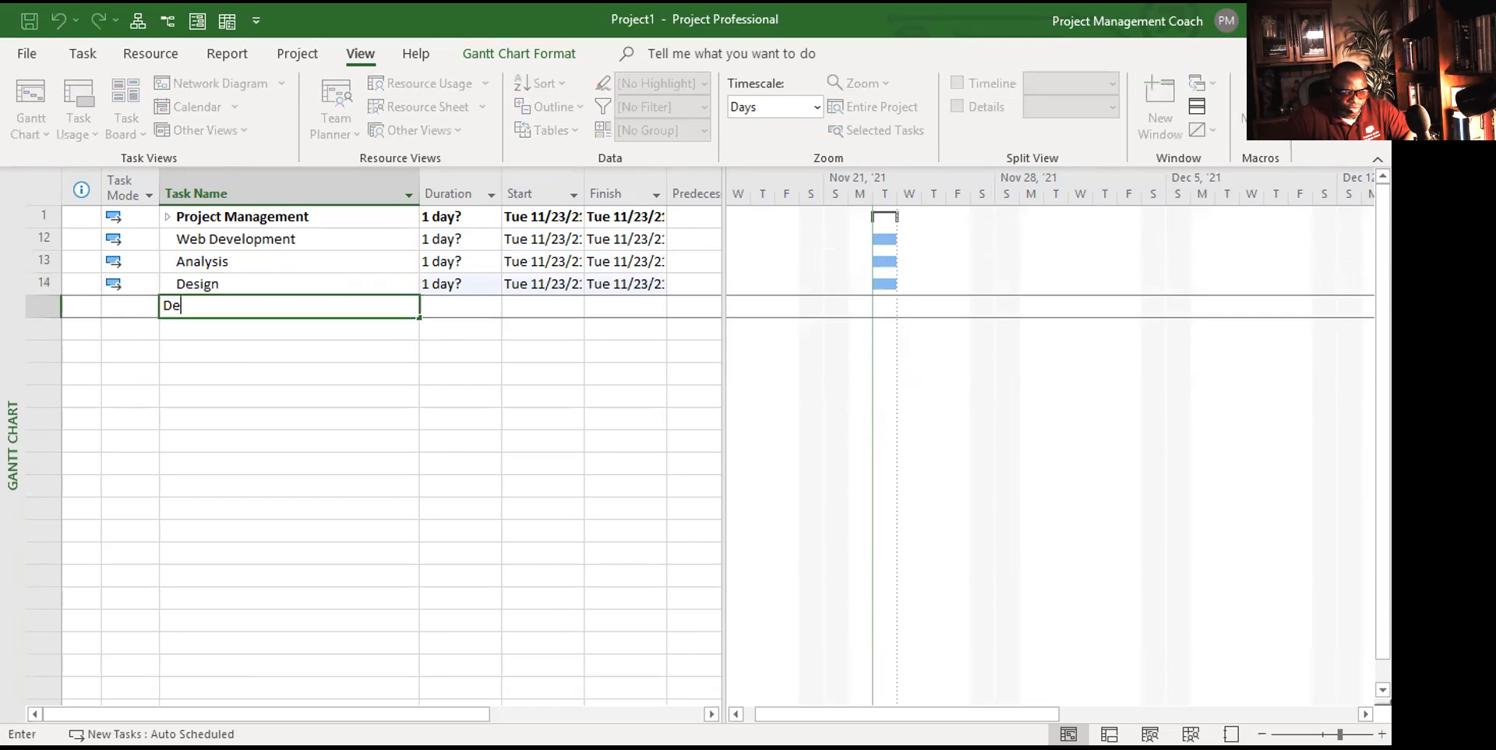
{"action": "type", "text": "velop Site"}
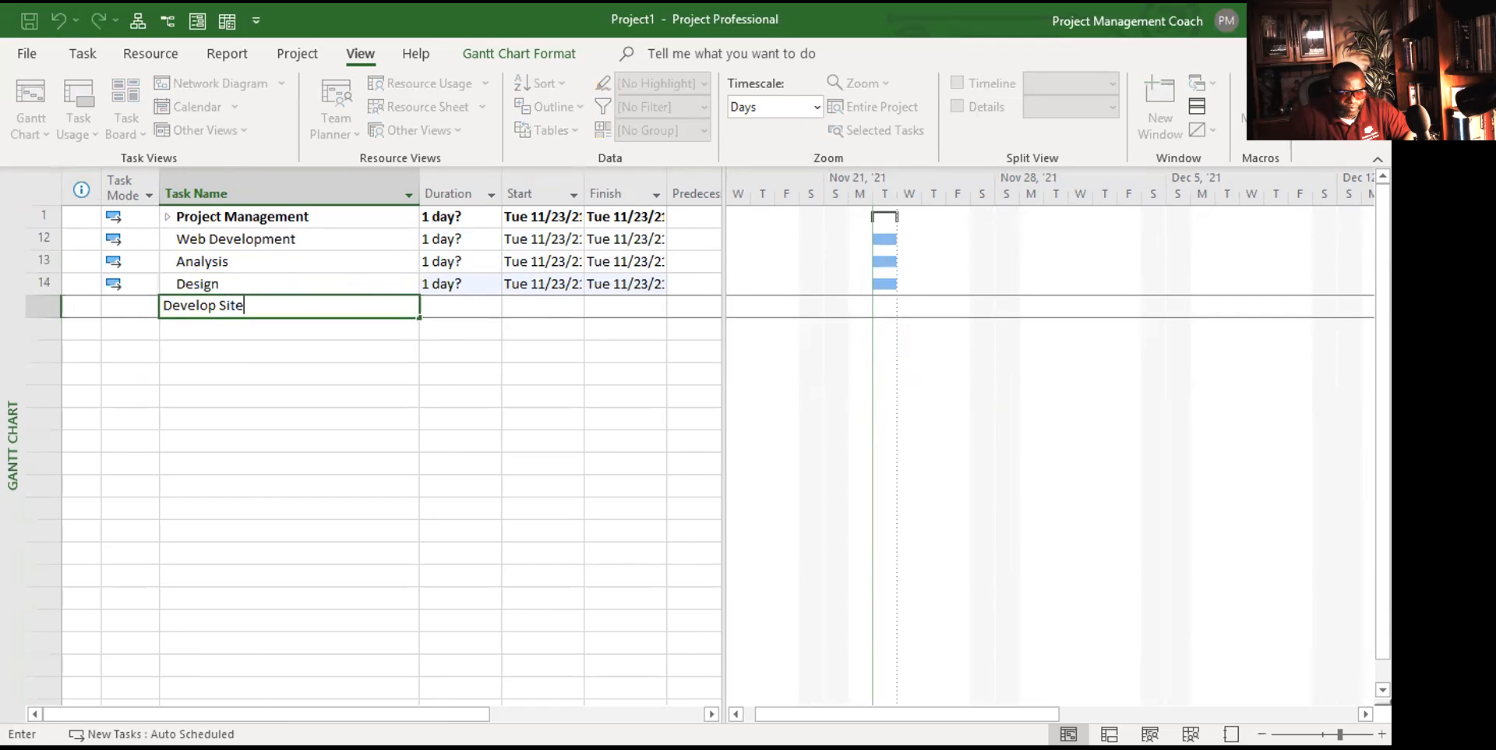
{"action": "key", "text": "Return"}
{"action": "type", "text": "Test Site"}
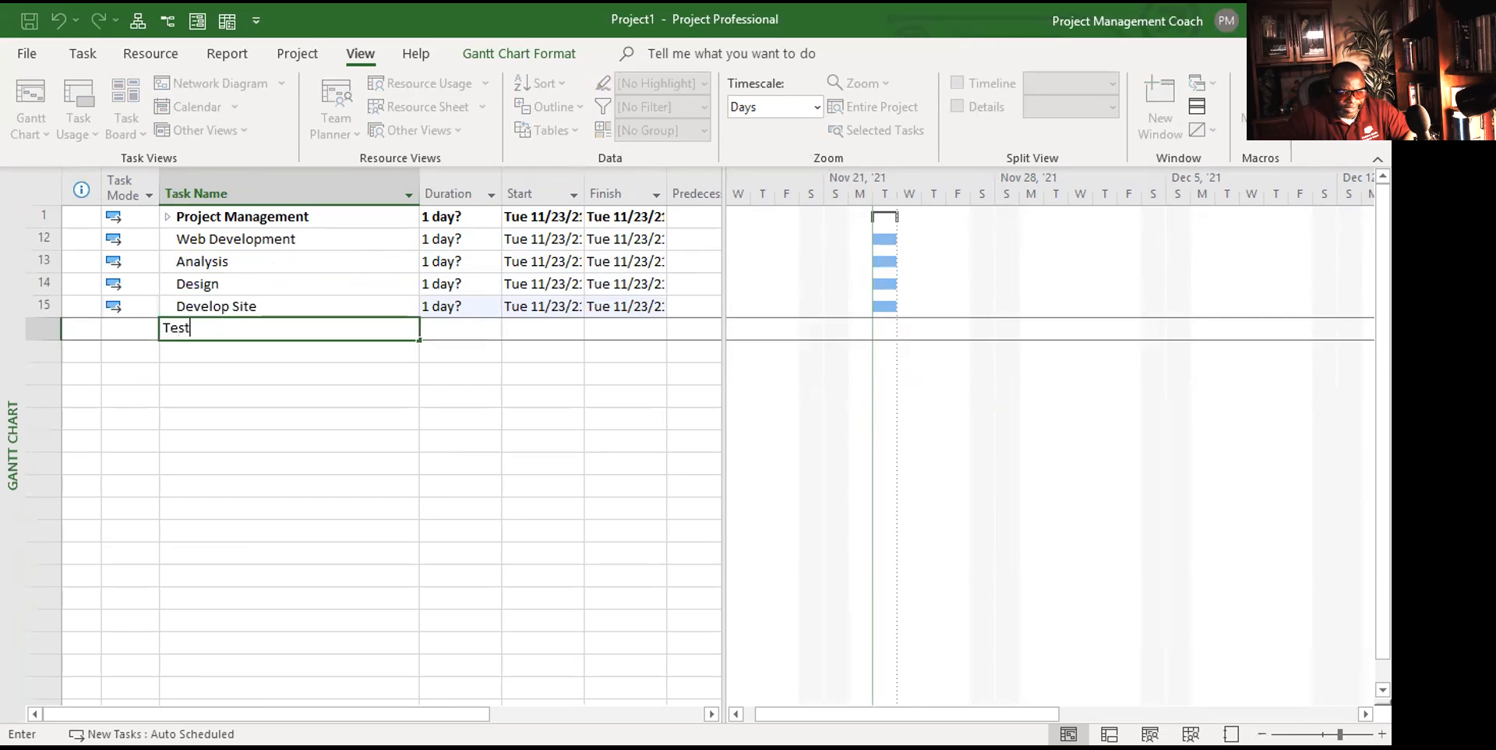
{"action": "key", "text": "Return"}
{"action": "type", "text": "Im"}
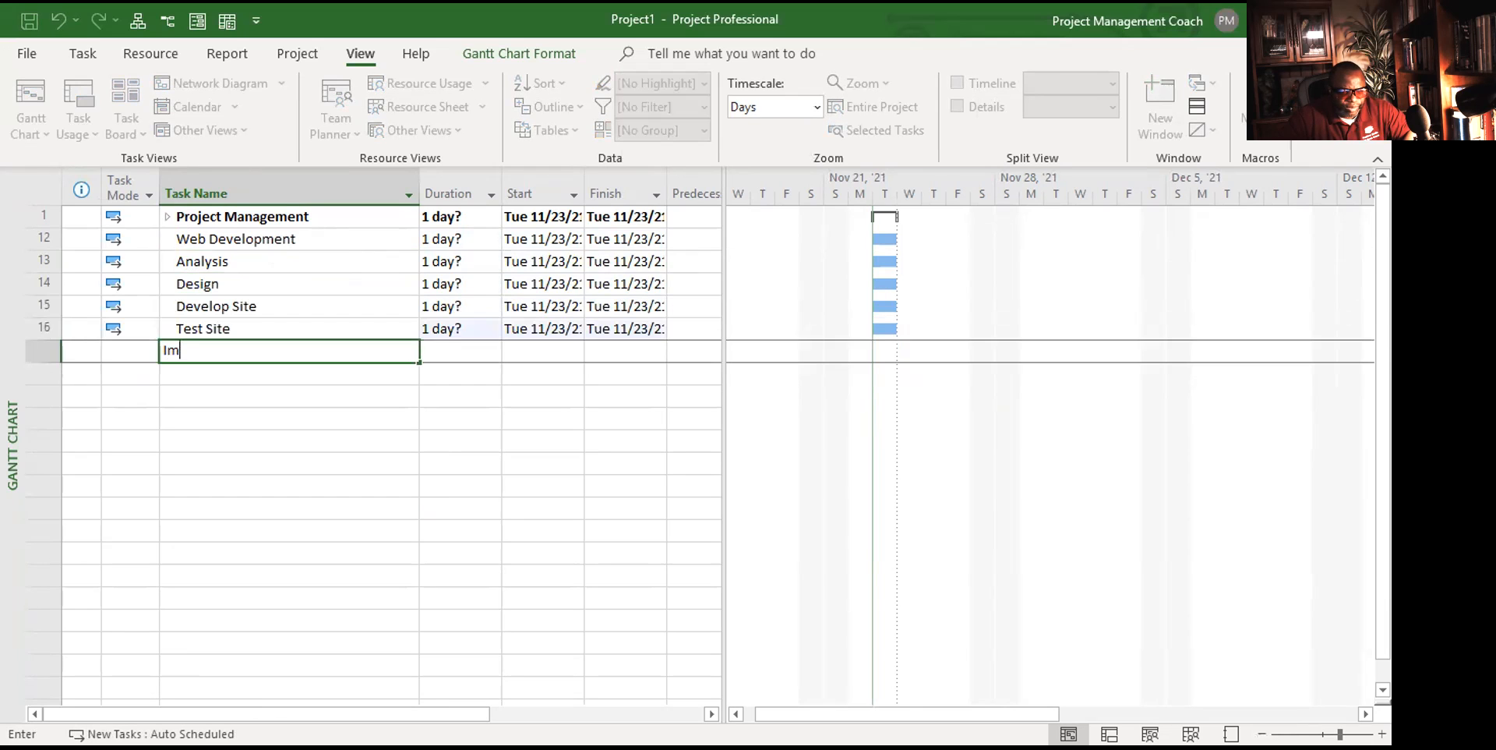
{"action": "type", "text": "plement Sit"}
{"action": "type", "text": "e"}
{"action": "key", "text": "Return"}
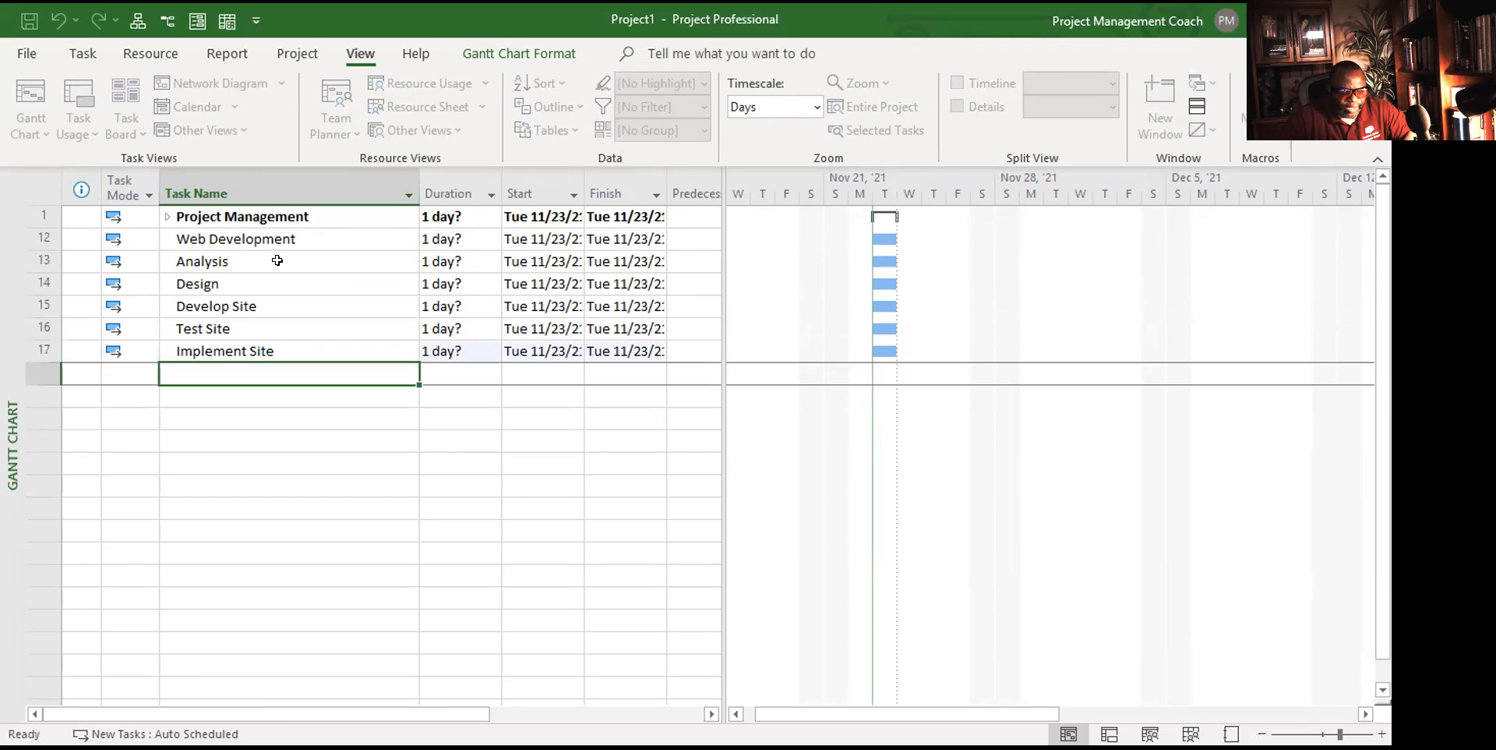
- Rename the Implement Site task as Deploy
{"action": "left_click", "coordinate": [214, 345]}
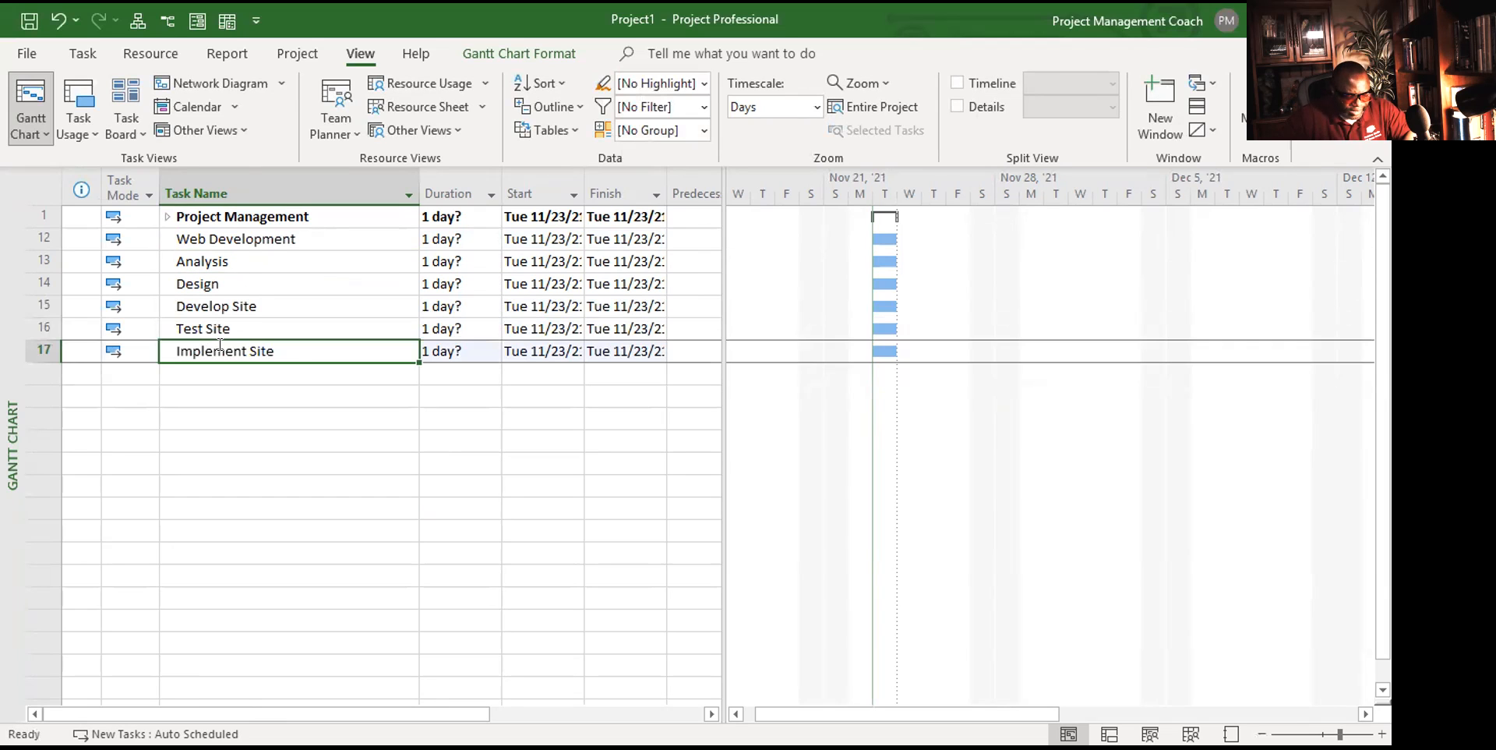
{"action": "type", "text": "Deploy"}
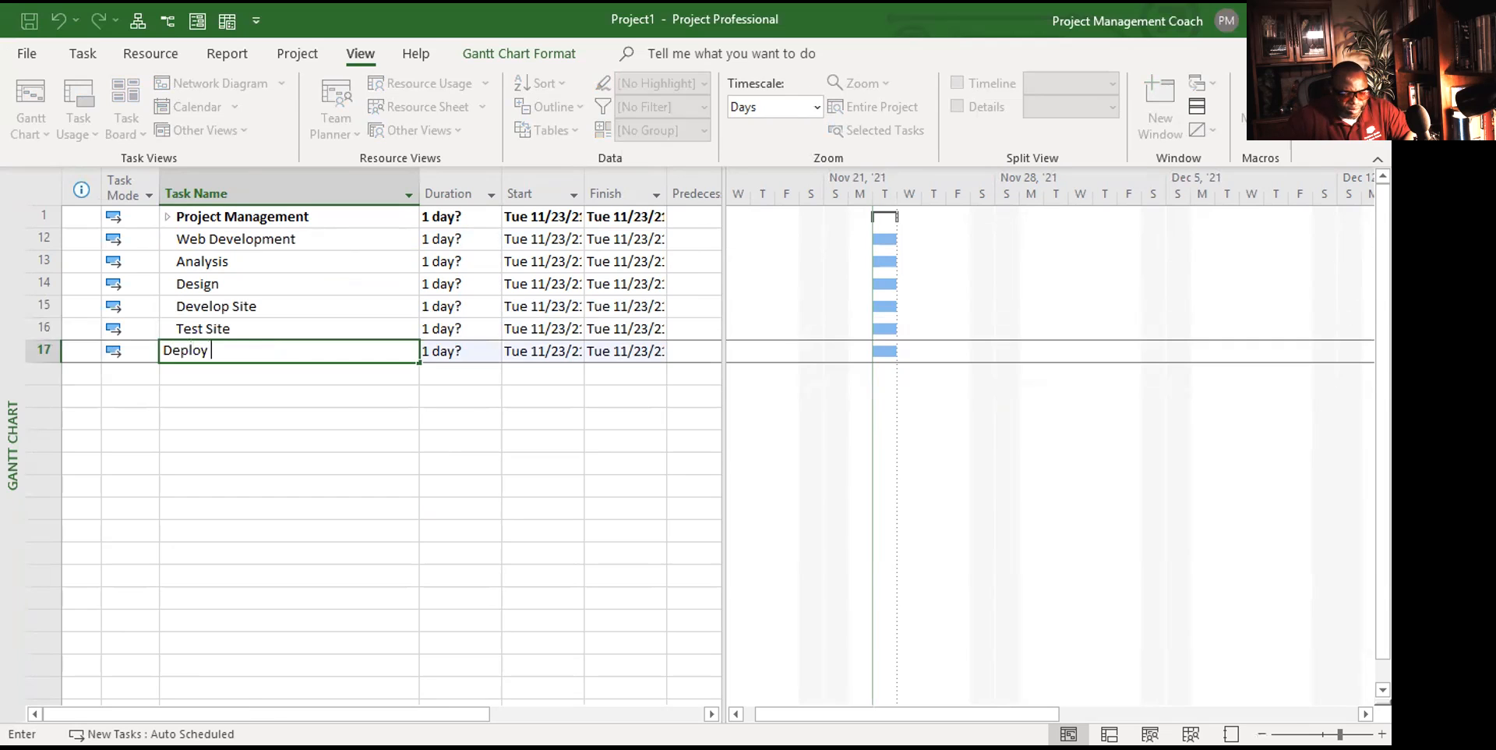
{"action": "key", "text": "Return"}
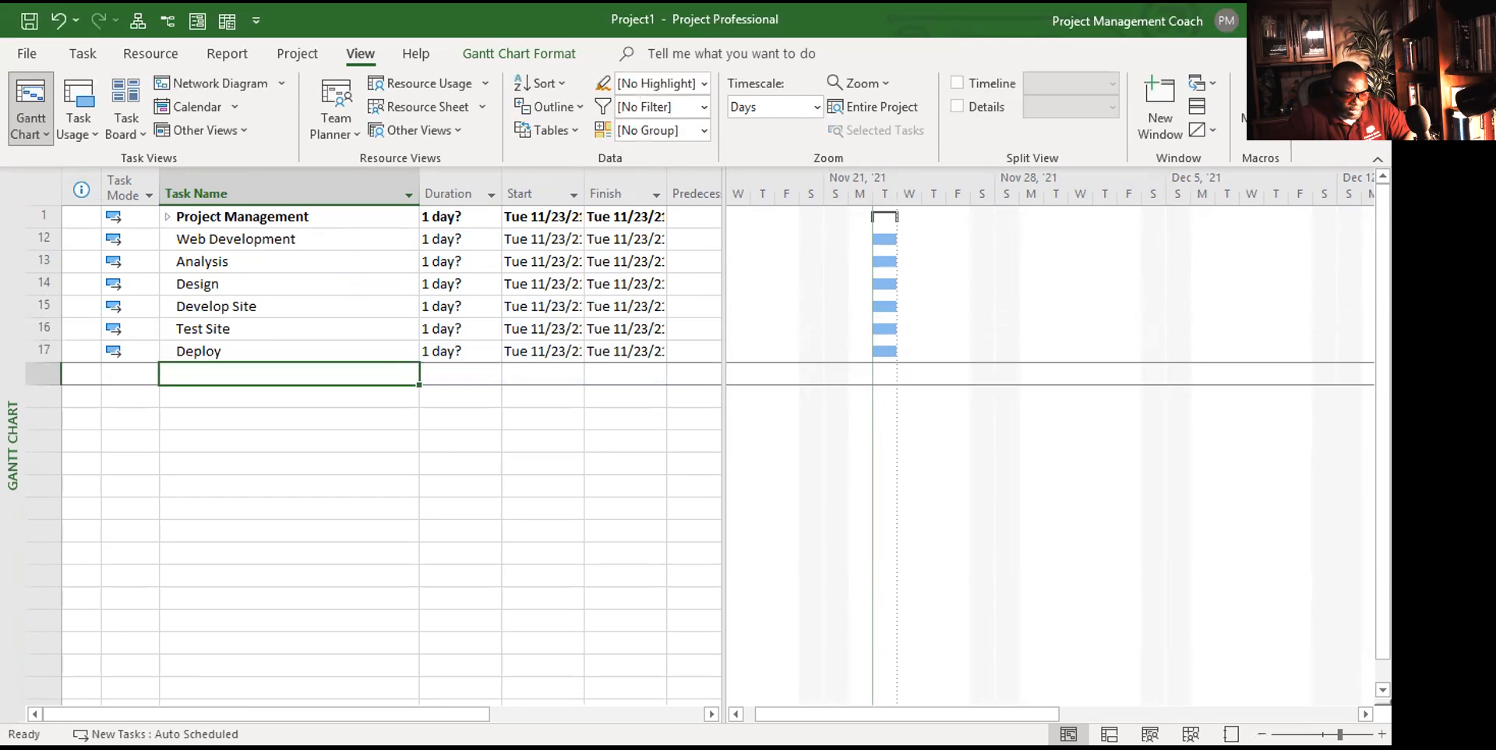
- Add a Project Complete task below Deploy
{"action": "type", "text": "Proje"}
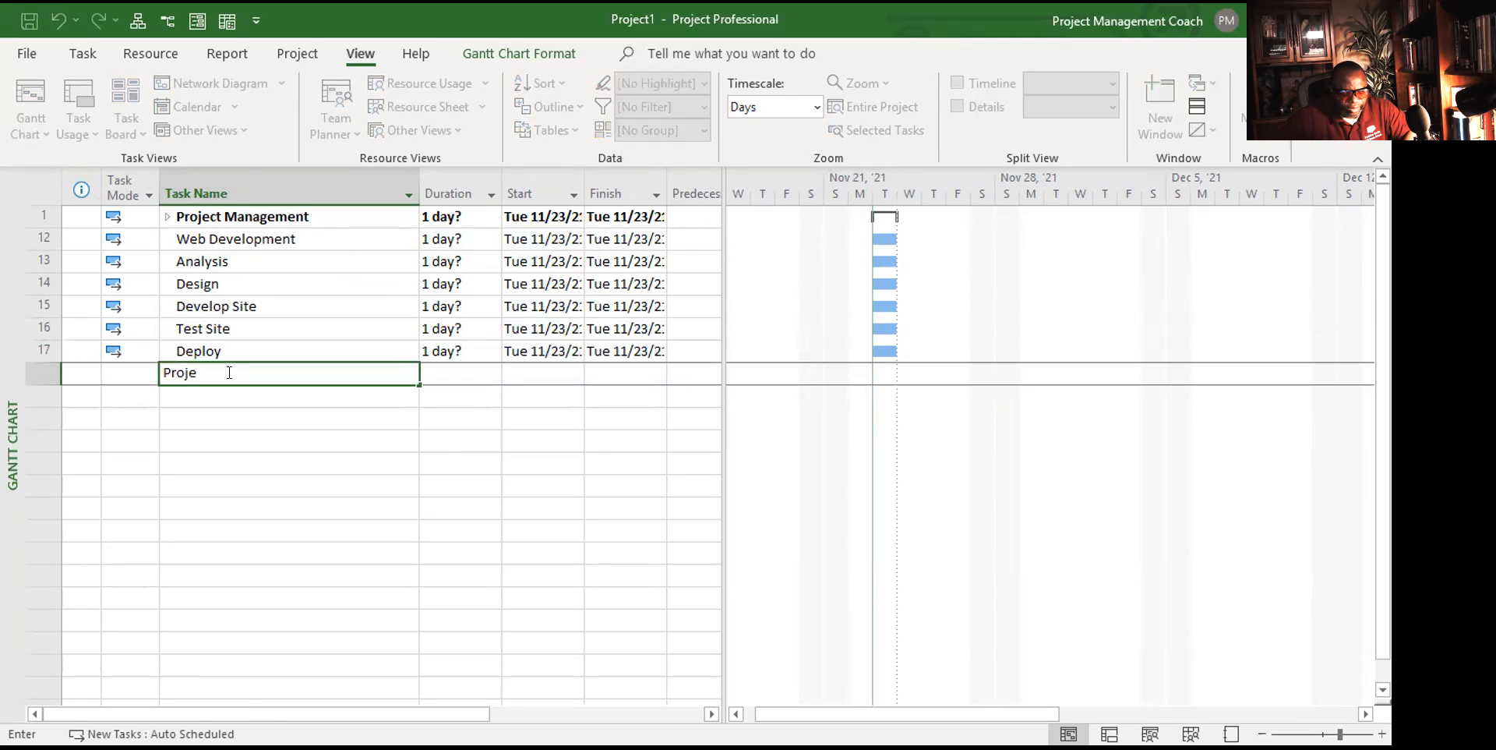
{"action": "type", "text": "ct Complete"}
{"action": "left_click", "coordinate": [327, 421]}
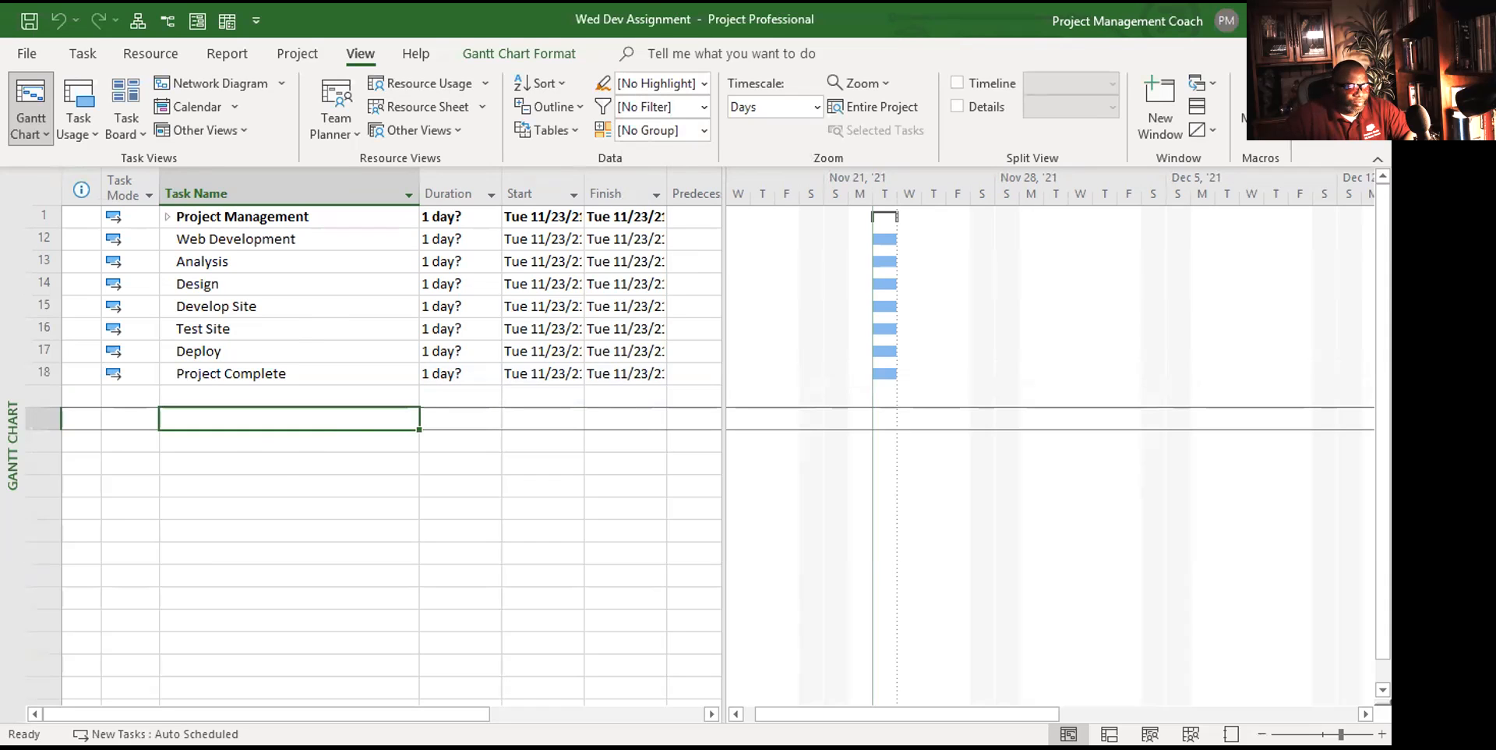
- Indent the tasks from Analysis through Project Complete as subtasks of Web Development
{"action": "left_click", "coordinate": [219, 442]}
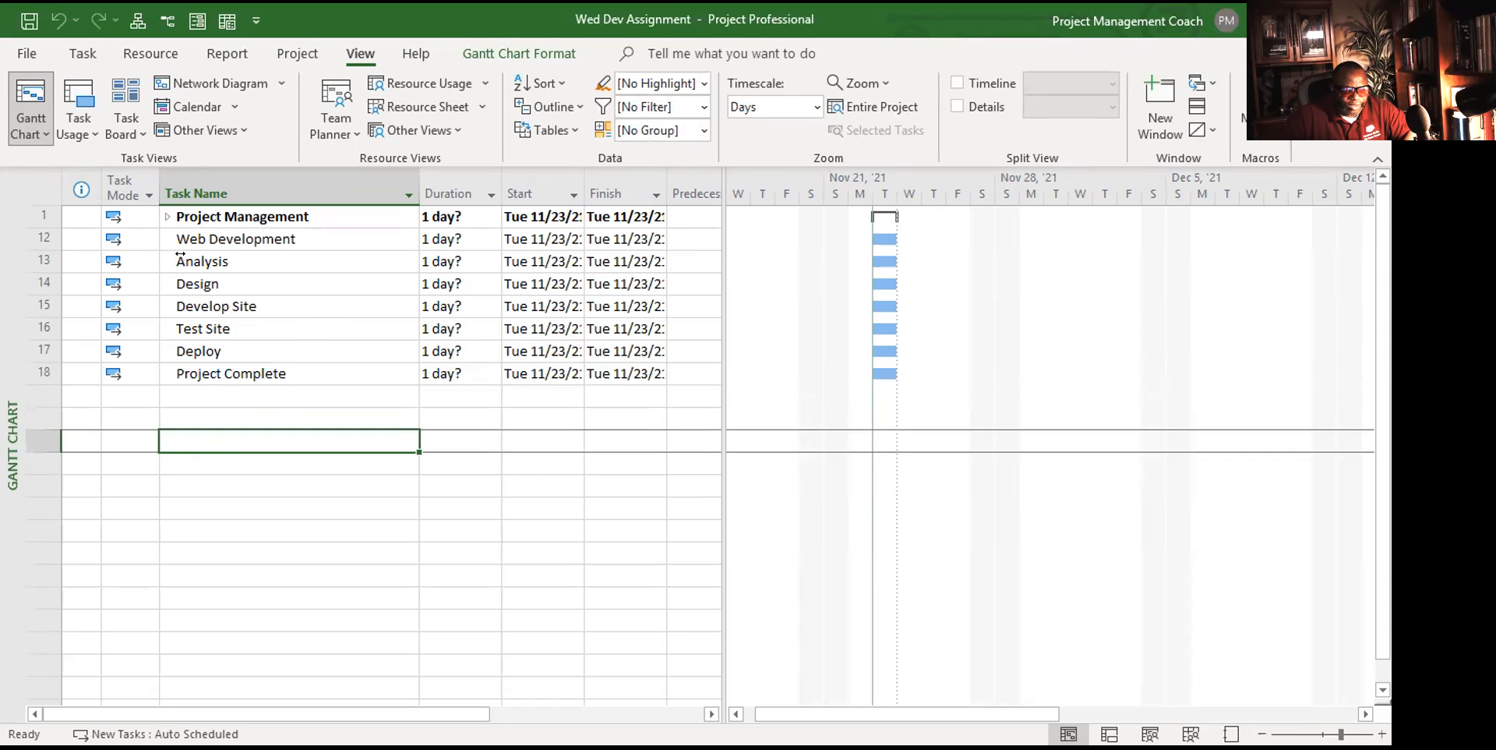
{"action": "left_click_drag", "start_coordinate": [183, 265], "coordinate": [196, 366]}
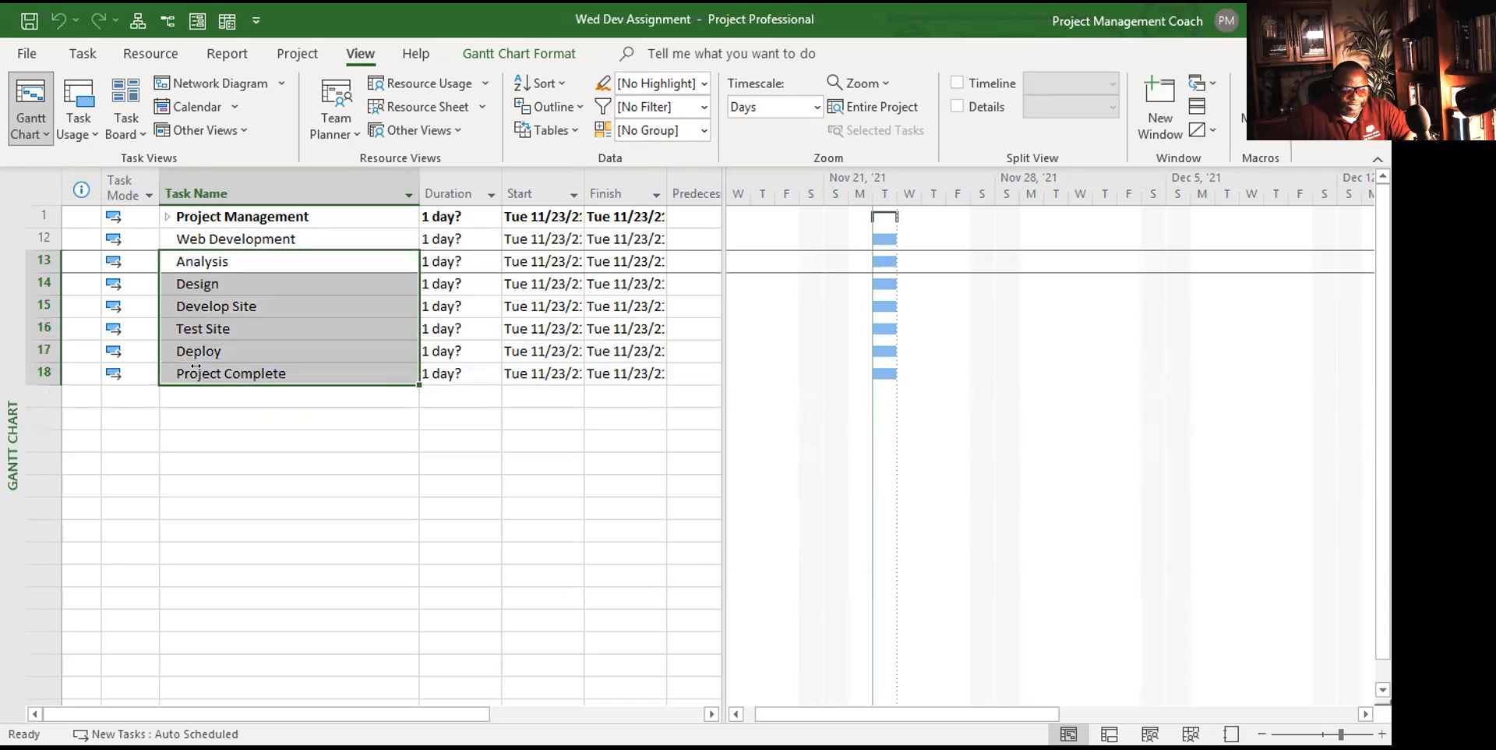
{"action": "right_click", "coordinate": [237, 284]}
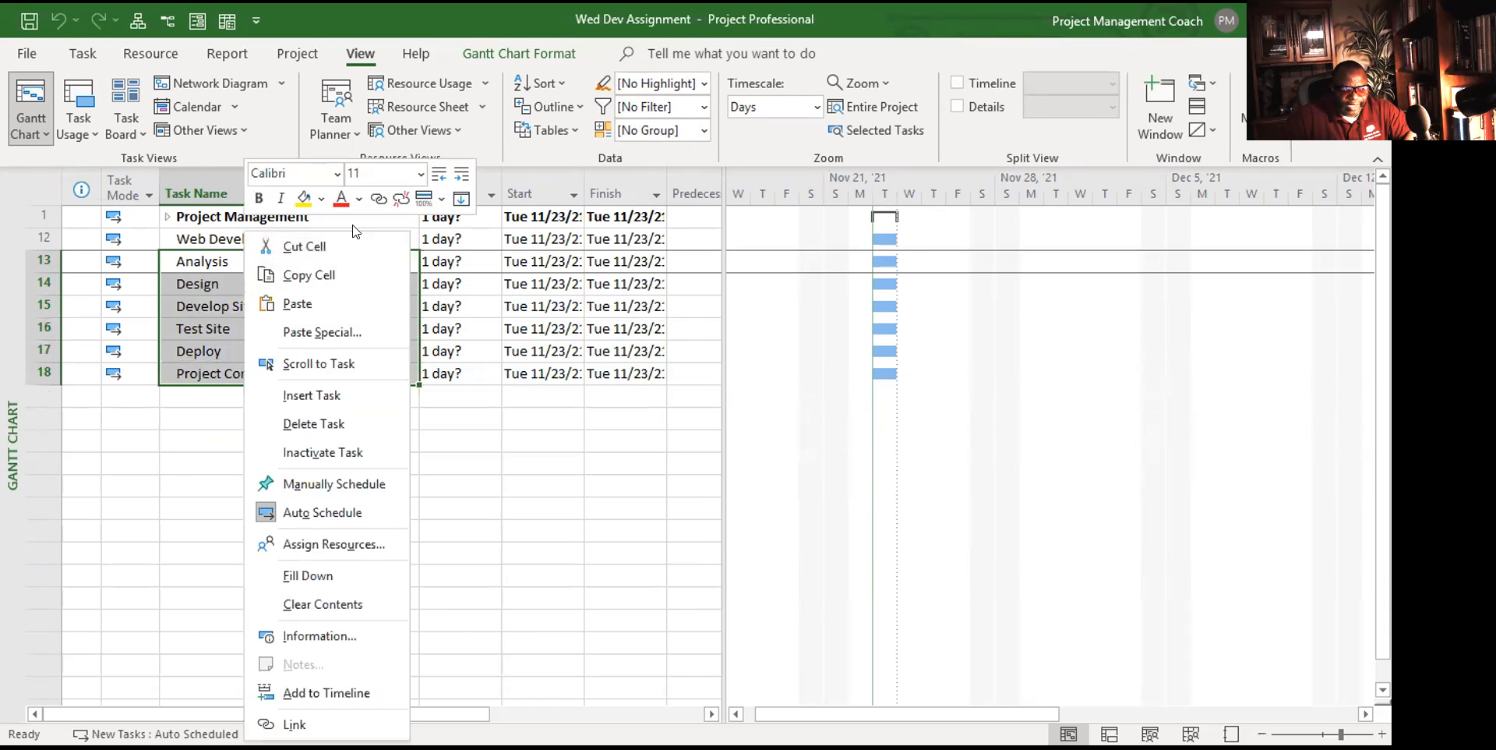
{"action": "left_click", "coordinate": [460, 175]}
- Outdent the Project Complete task to the same level as the Web Development summary task
{"action": "left_click", "coordinate": [231, 439]}
{"action": "left_click", "coordinate": [194, 366]}
{"action": "right_click", "coordinate": [199, 375]}
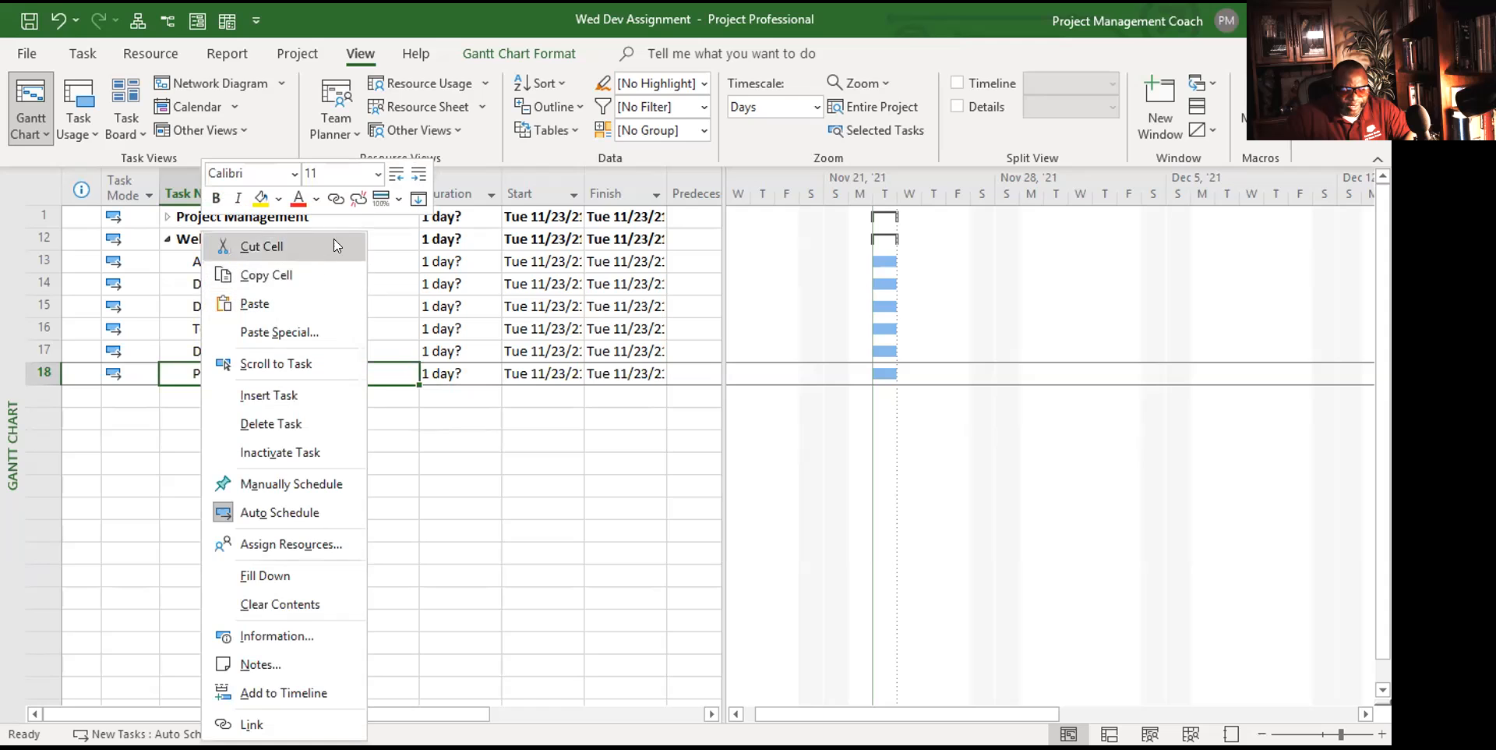
{"action": "left_click", "coordinate": [395, 176]}
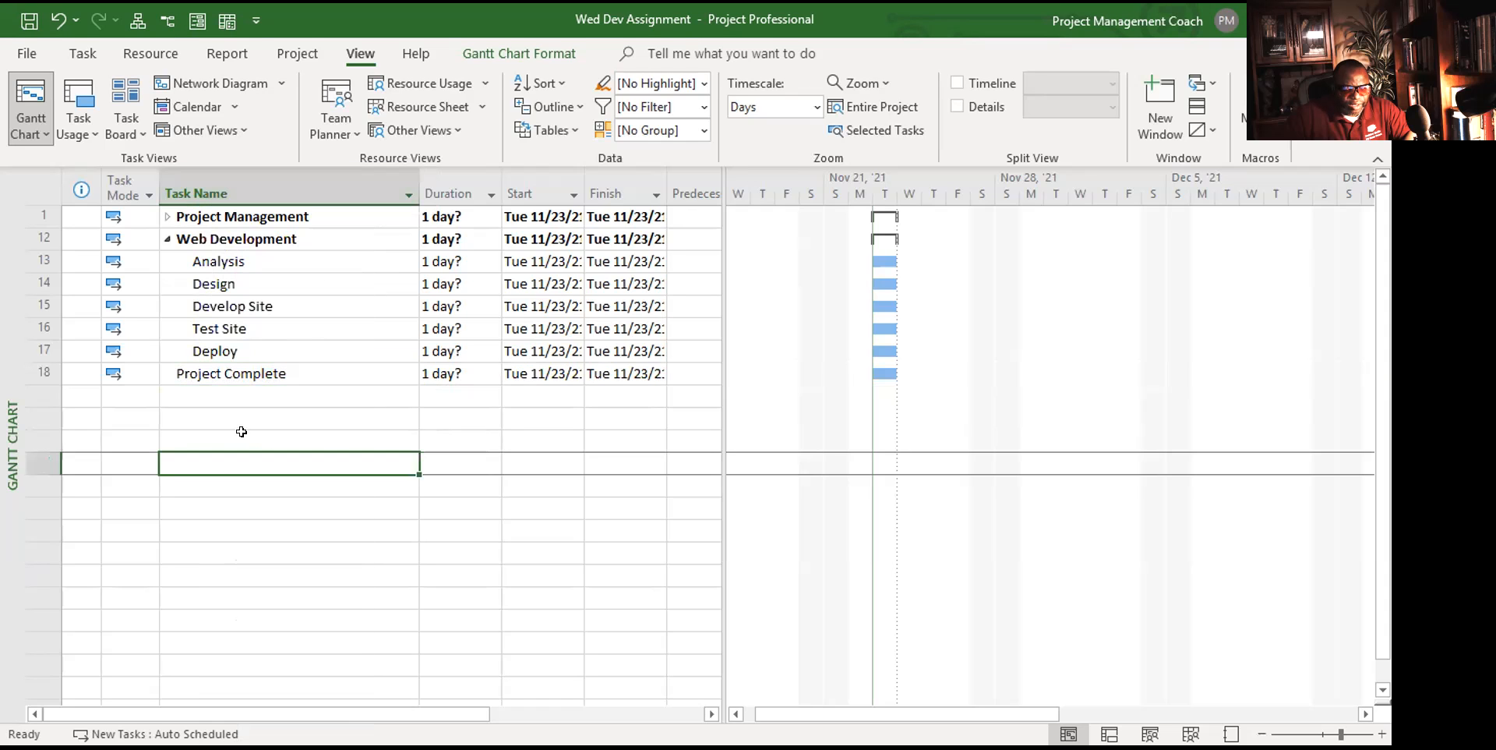
- Collapse the Web Development summary task, and expand both Project Management and Web Development to show all their subtasks
{"action": "left_click", "coordinate": [167, 238]}
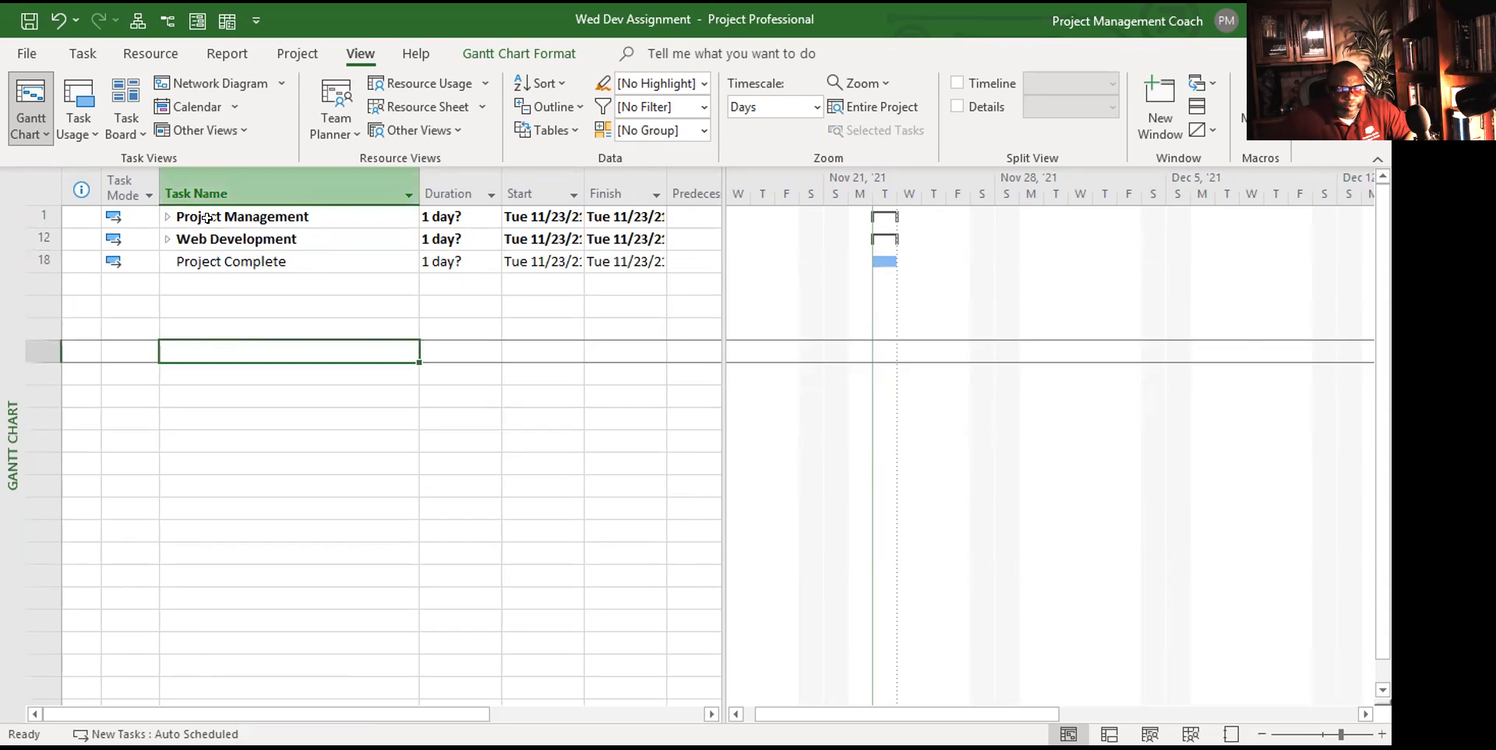
{"action": "left_click", "coordinate": [167, 217]}
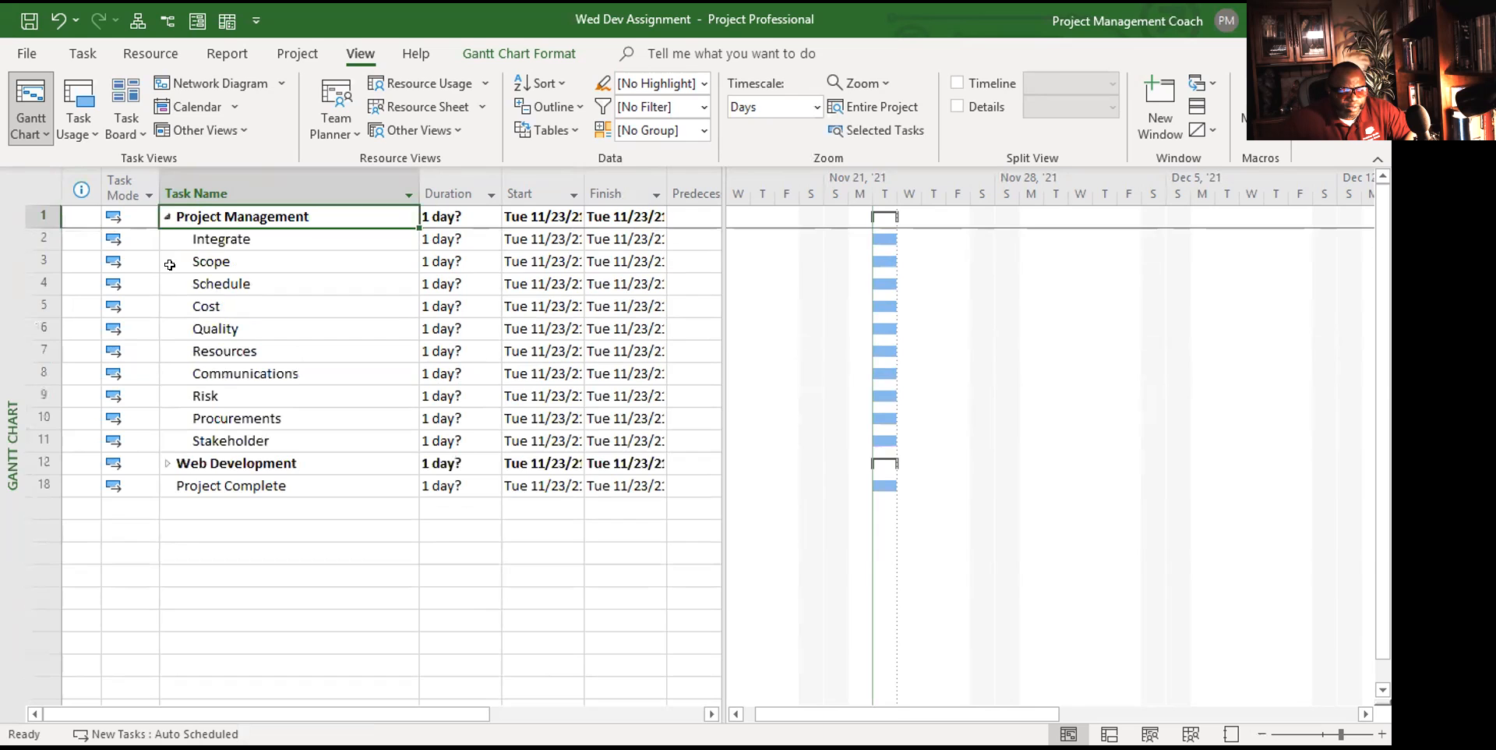
{"action": "left_click", "coordinate": [167, 464]}
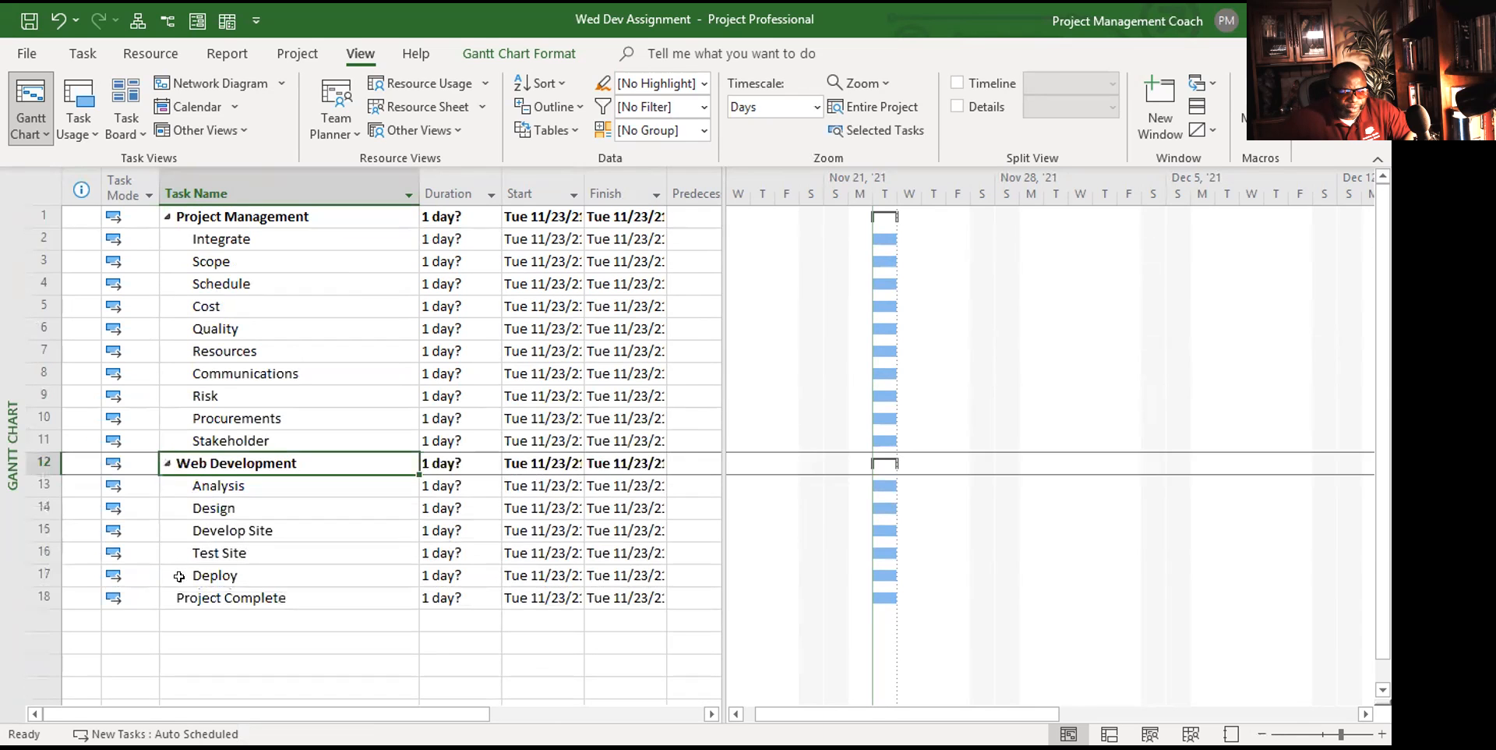
- Set the duration of each Project Management subtask from Integrate through Stakeholder to a firm 1 day
{"action": "left_click", "coordinate": [454, 235]}
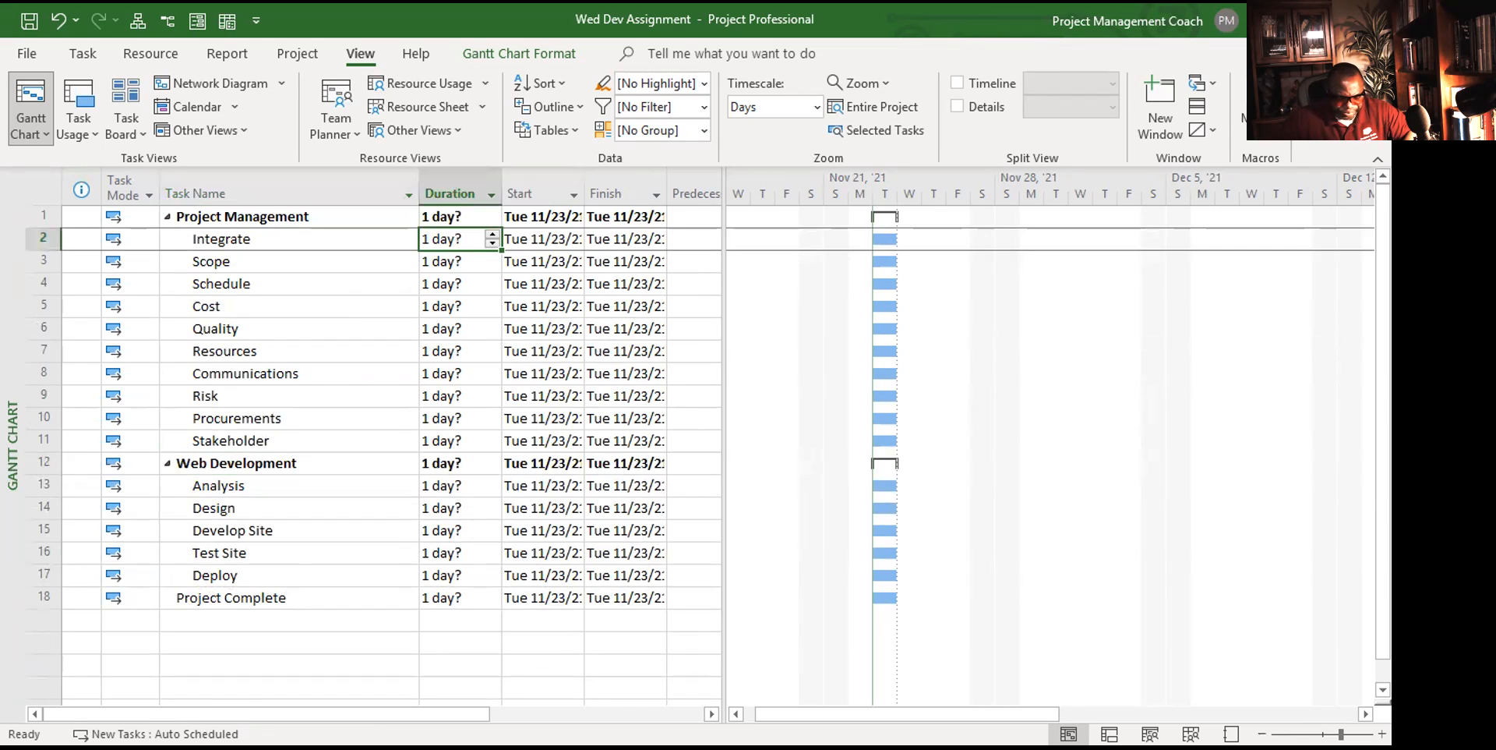
{"action": "type", "text": "1 1 1 1 1 1 1 1"}
{"action": "key", "text": "Return"}
{"action": "type", "text": "1"}
{"action": "key", "text": "Return"}
{"action": "type", "text": "1"}
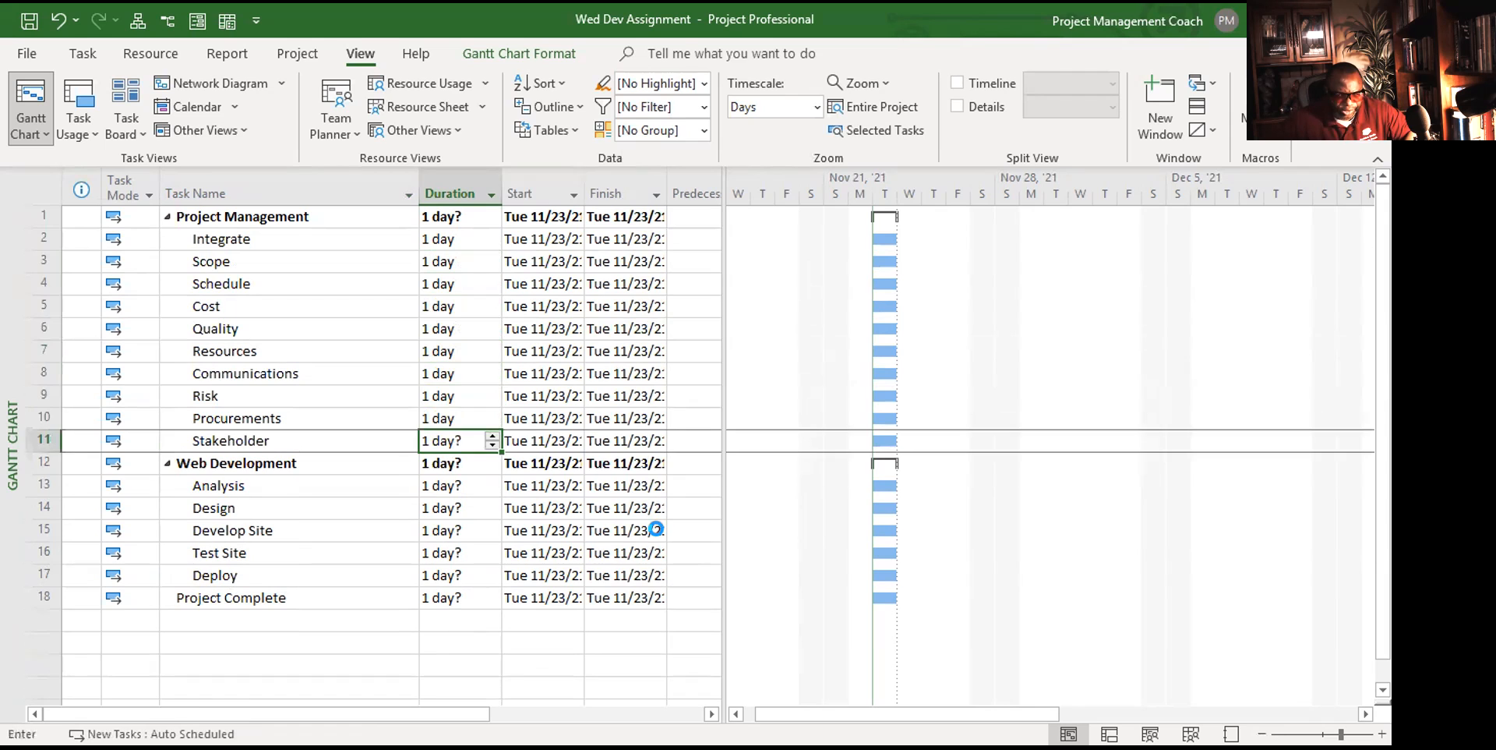
{"action": "key", "text": "Return"}
- Rename the Project Management summary task as Project Management Planning
{"action": "left_click", "coordinate": [326, 527]}
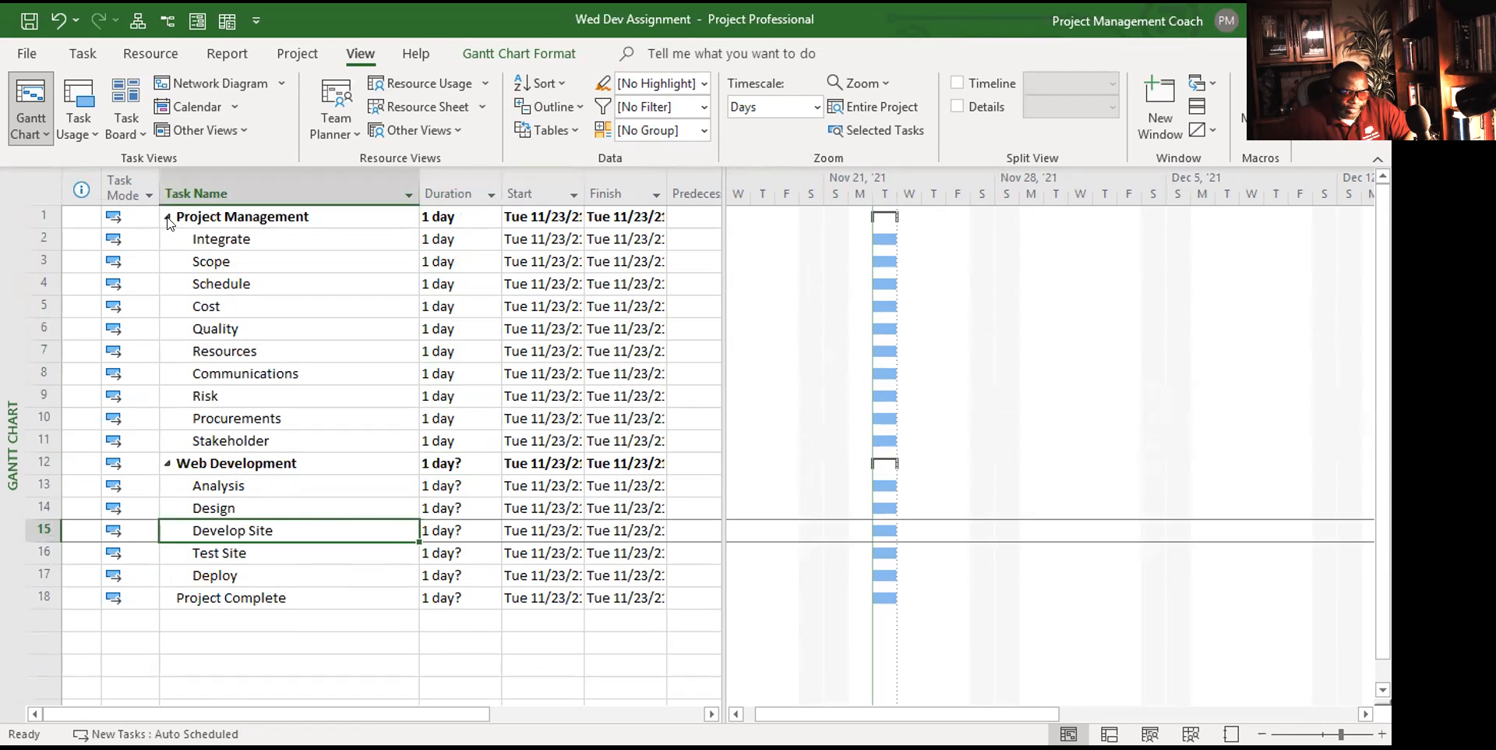
{"action": "left_click", "coordinate": [270, 212]}
{"action": "left_click", "coordinate": [270, 212]}
{"action": "double_click", "coordinate": [270, 212]}
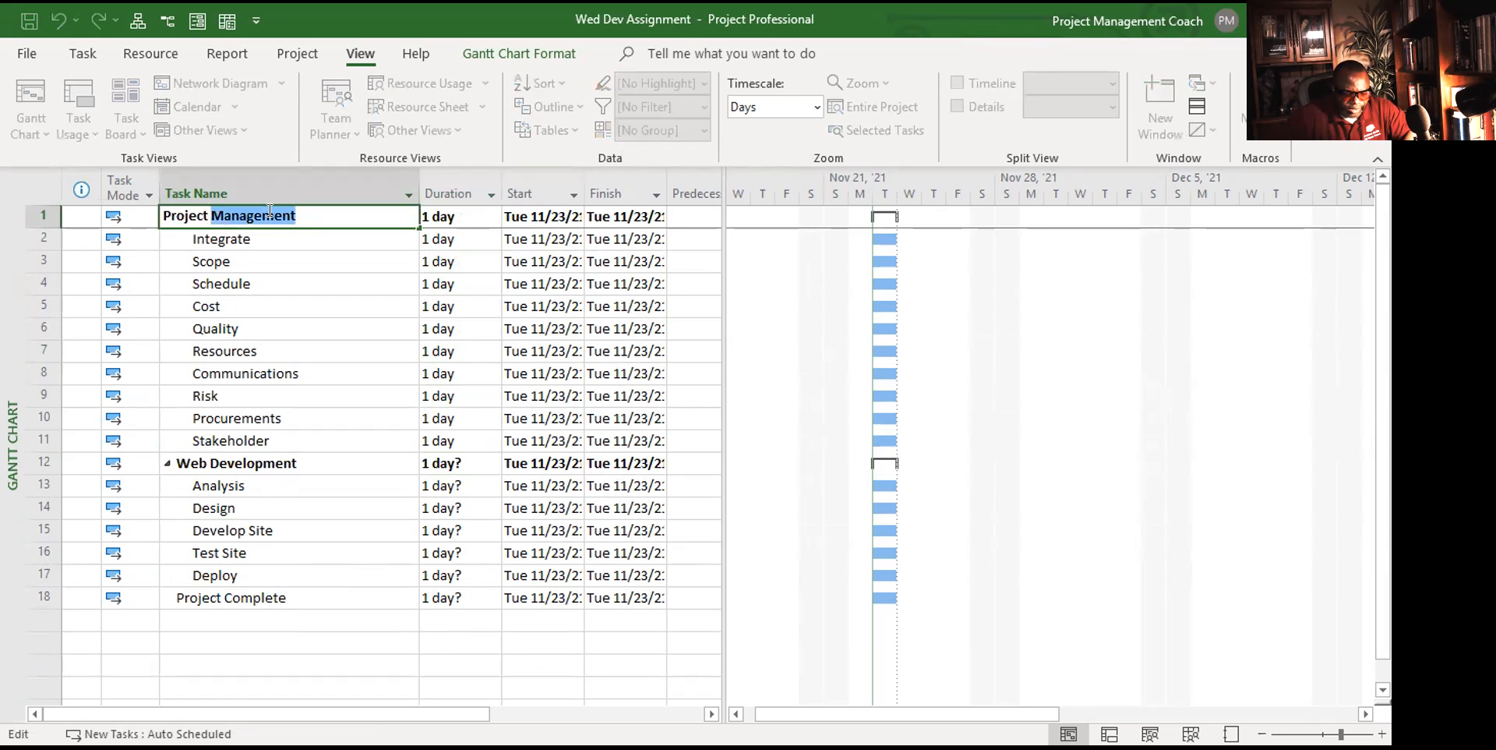
{"action": "type", "text": "Project M"}
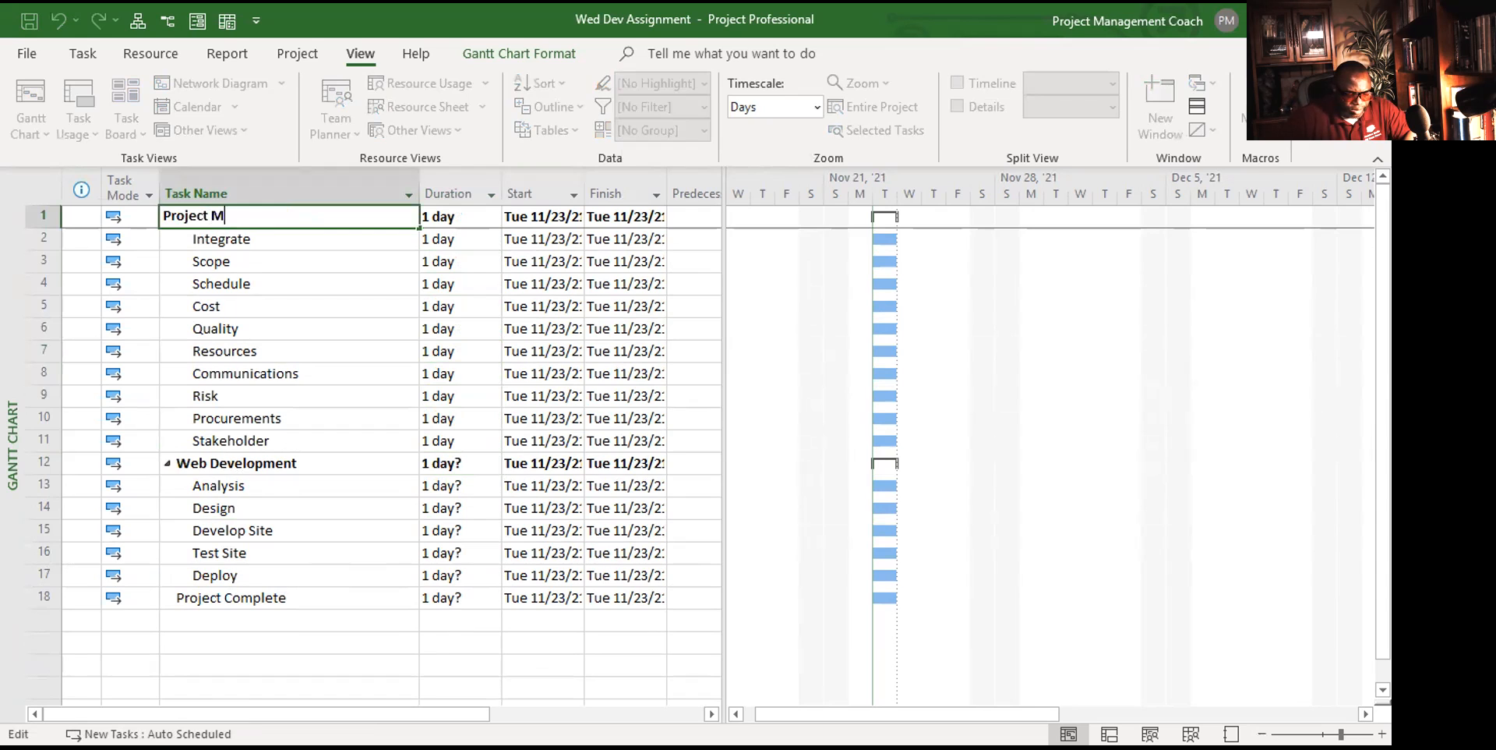
{"action": "type", "text": "anagement Planning"}
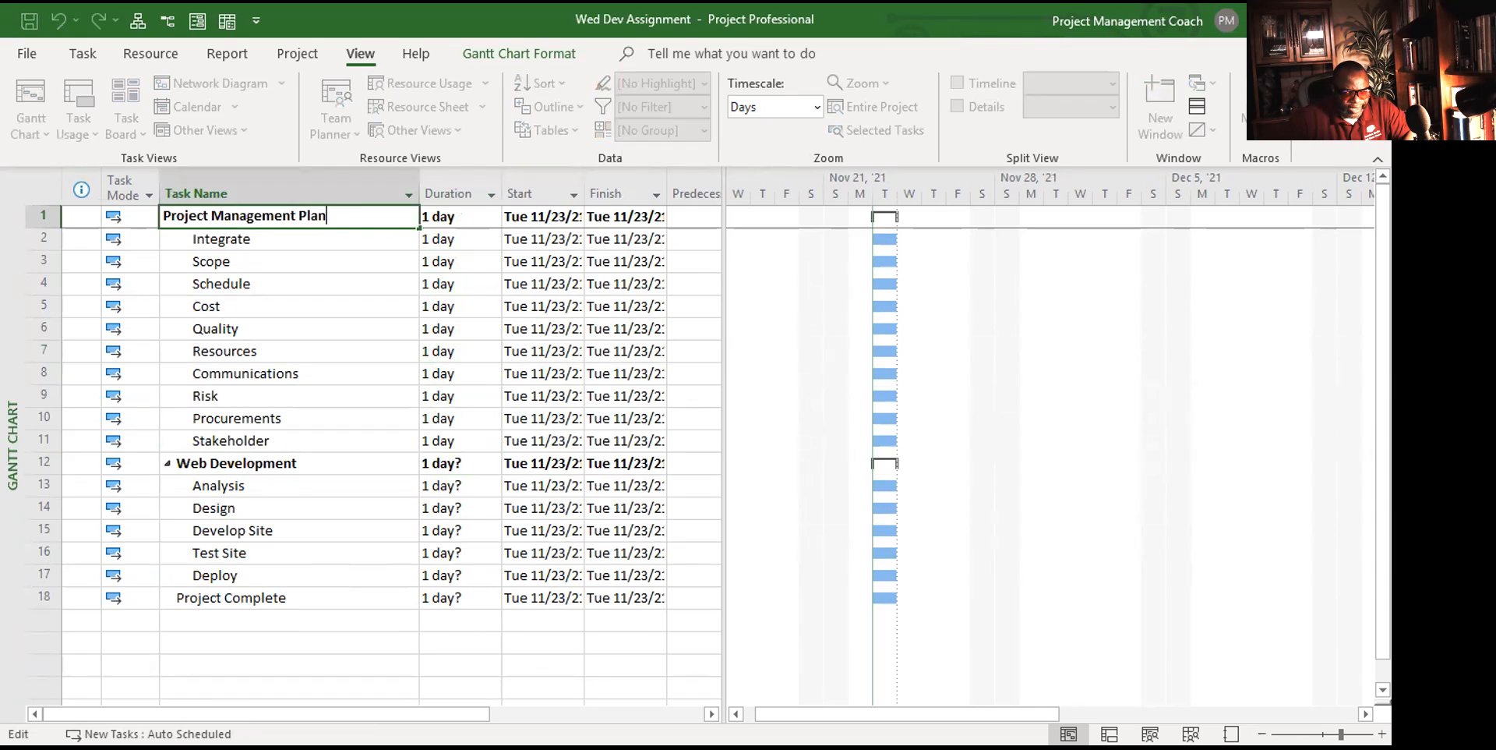
{"action": "key", "text": "Return"}
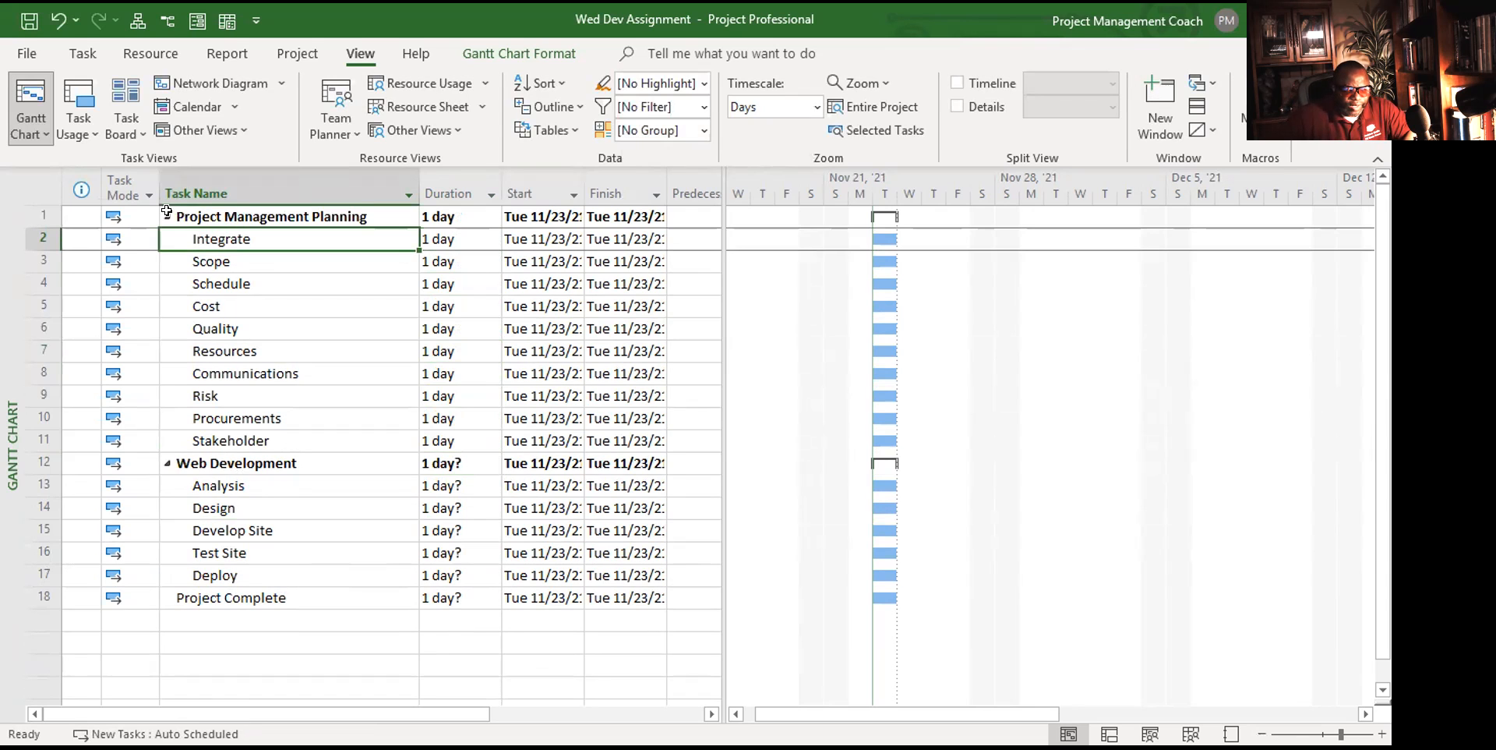
- Collapse the Project Management Planning subtasks and insert five blank task rows above Web Development
{"action": "left_click", "coordinate": [167, 215]}
{"action": "left_click", "coordinate": [44, 240]}
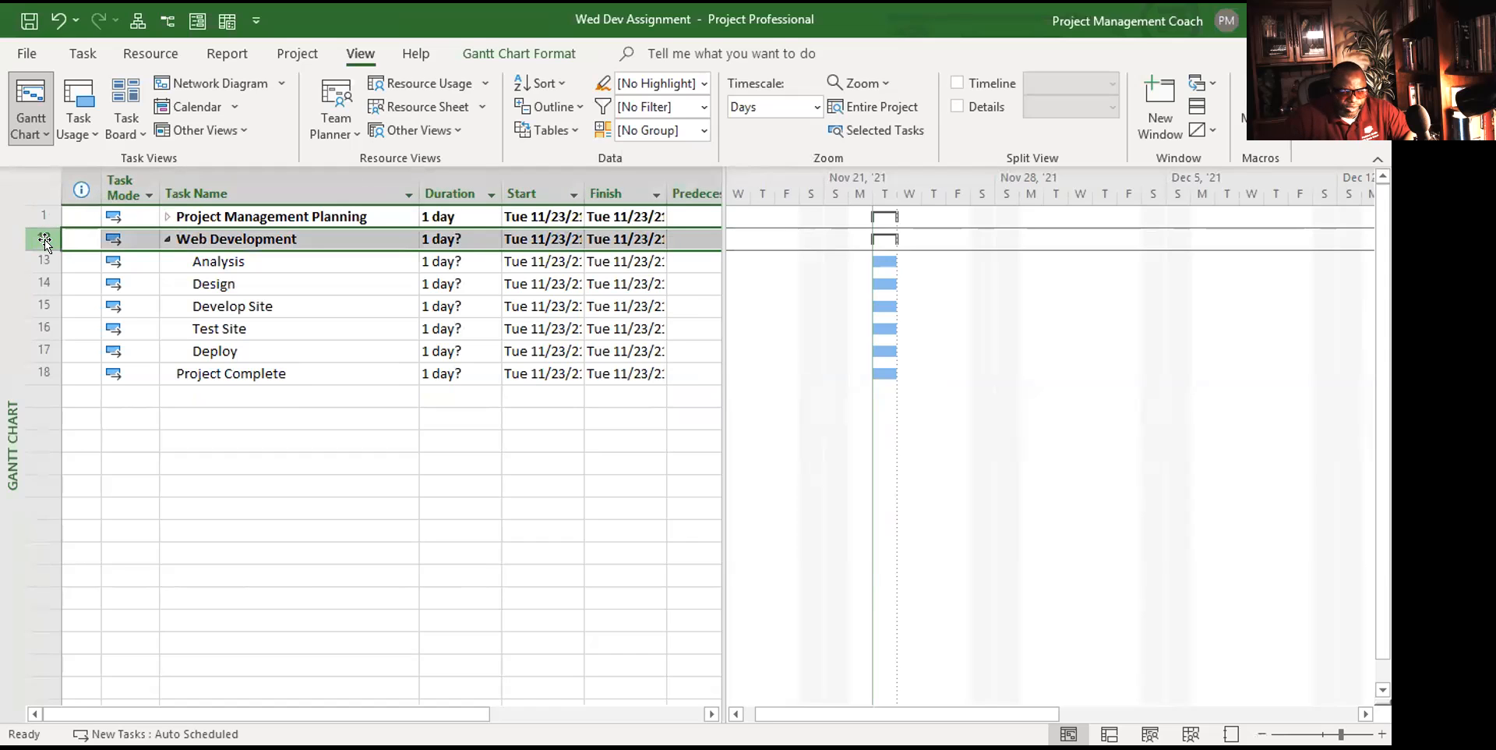
{"action": "key", "text": "Insert"}
{"action": "key", "text": "Insert"}
{"action": "key", "text": "Insert"}
{"action": "key", "text": "Insert"}
{"action": "key", "text": "Insert"}
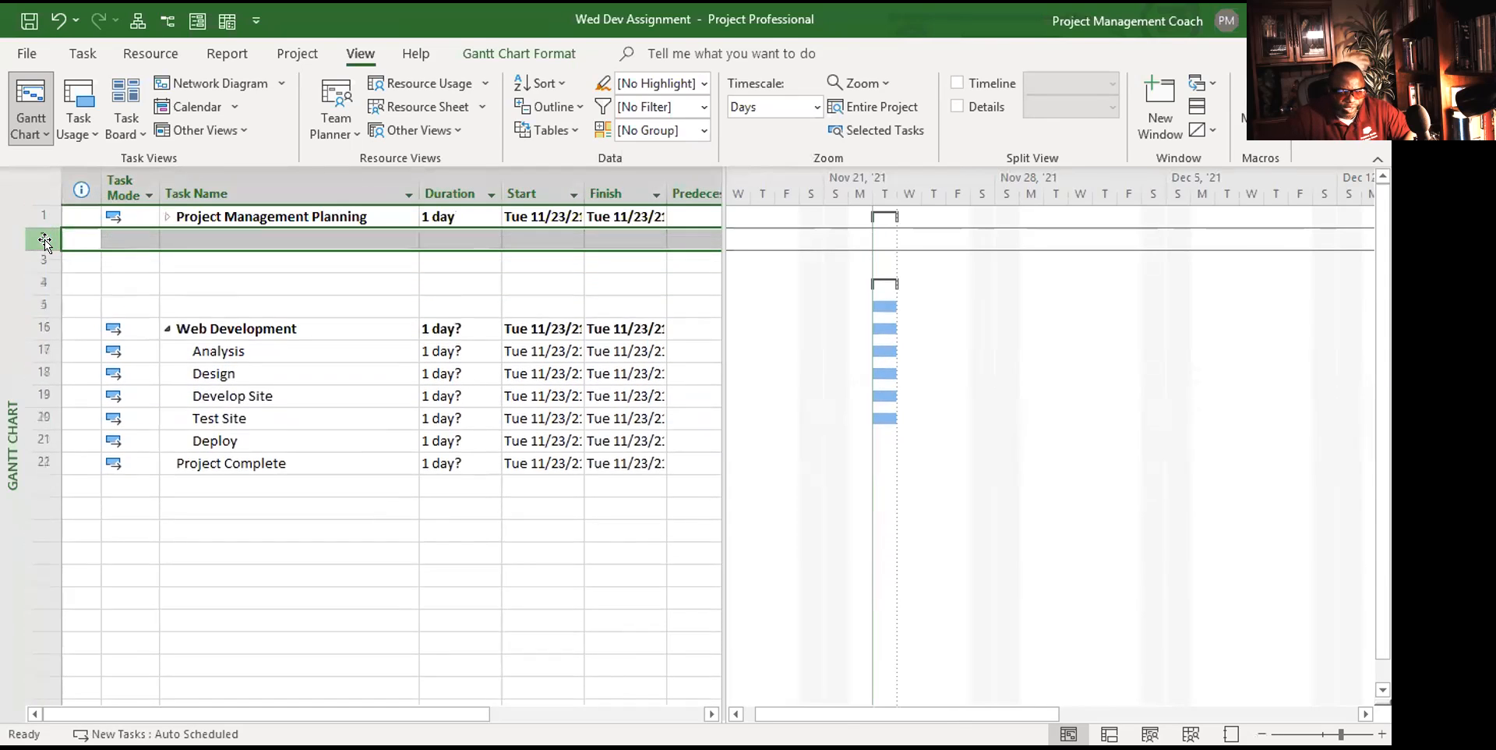
- Add the tasks Execute, Monitor and Control, and Close in the blank rows below Project Management Planning
{"action": "left_click", "coordinate": [166, 275]}
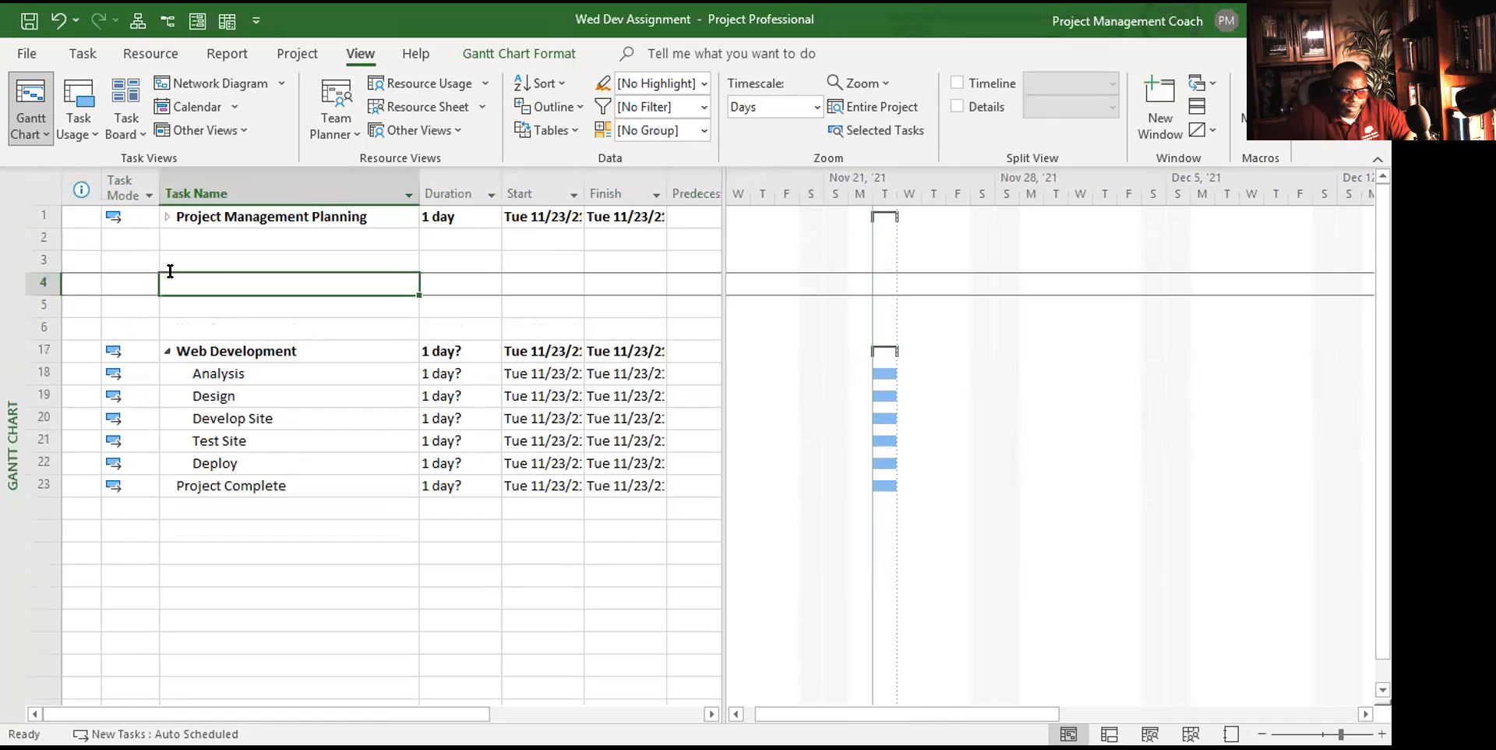
{"action": "left_click", "coordinate": [211, 239]}
{"action": "type", "text": "Execute"}
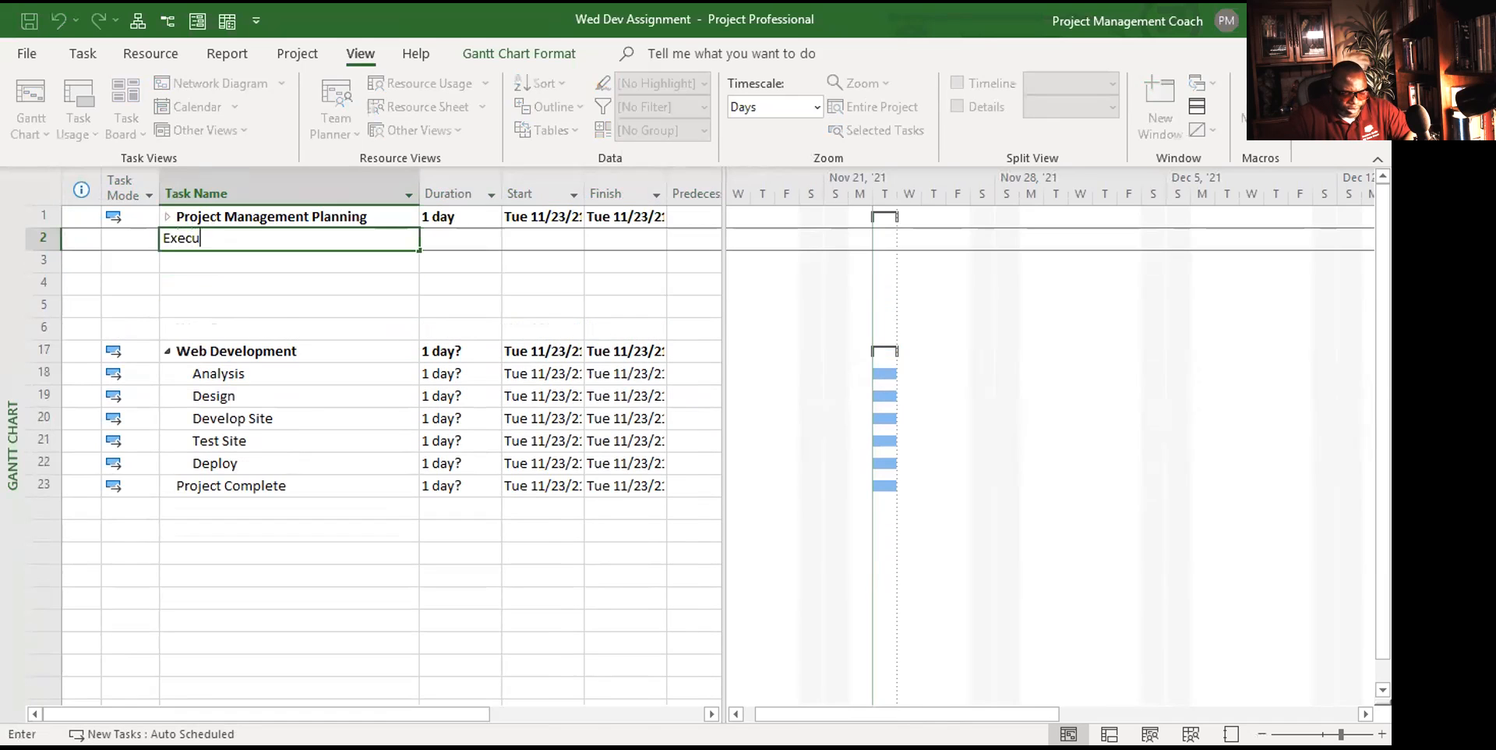
{"action": "key", "text": "Return"}
{"action": "type", "text": "NM"}
{"action": "key", "text": "BackSpace"}
{"action": "key", "text": "BackSpace"}
{"action": "type", "text": "Monitor and"}
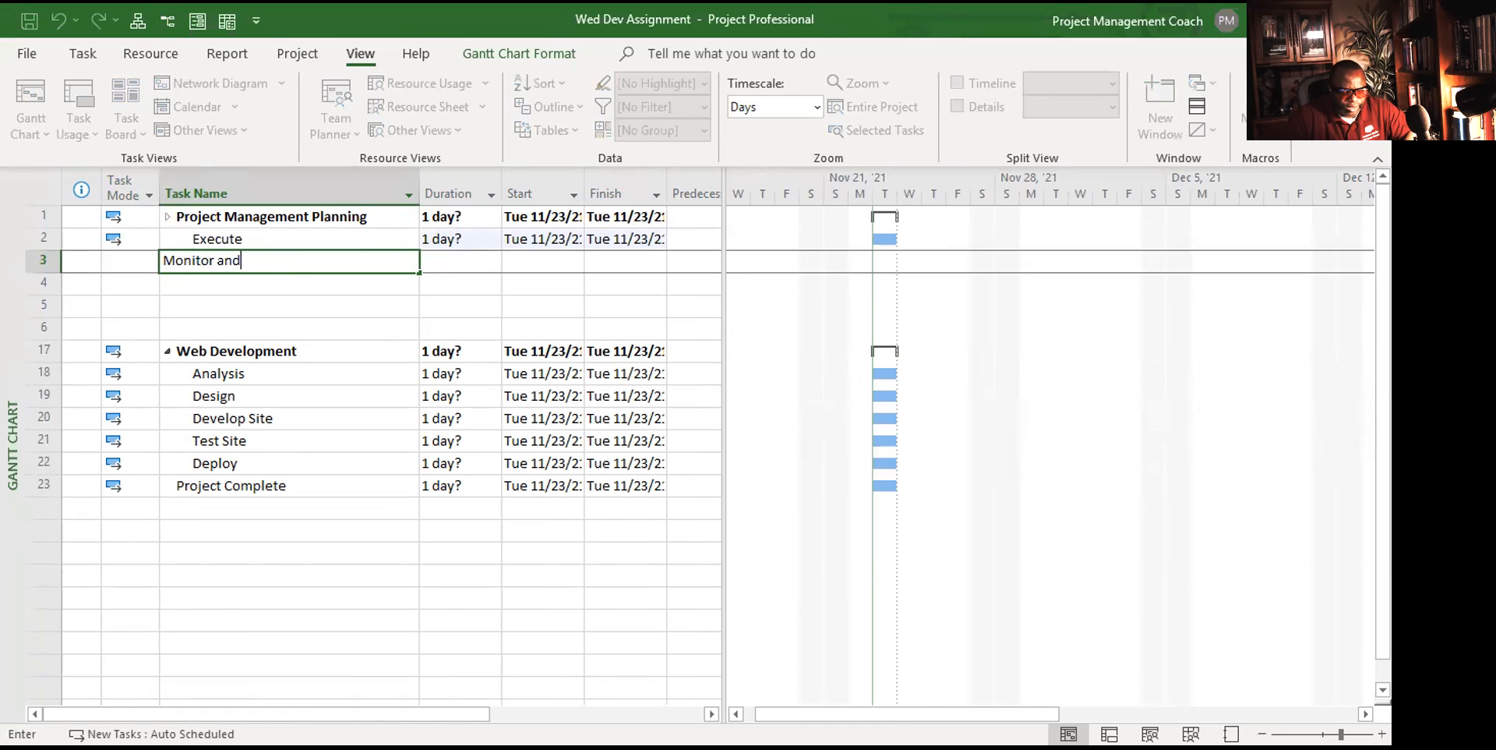
{"action": "type", "text": " Control"}
{"action": "key", "text": "Return"}
{"action": "type", "text": "Close"}
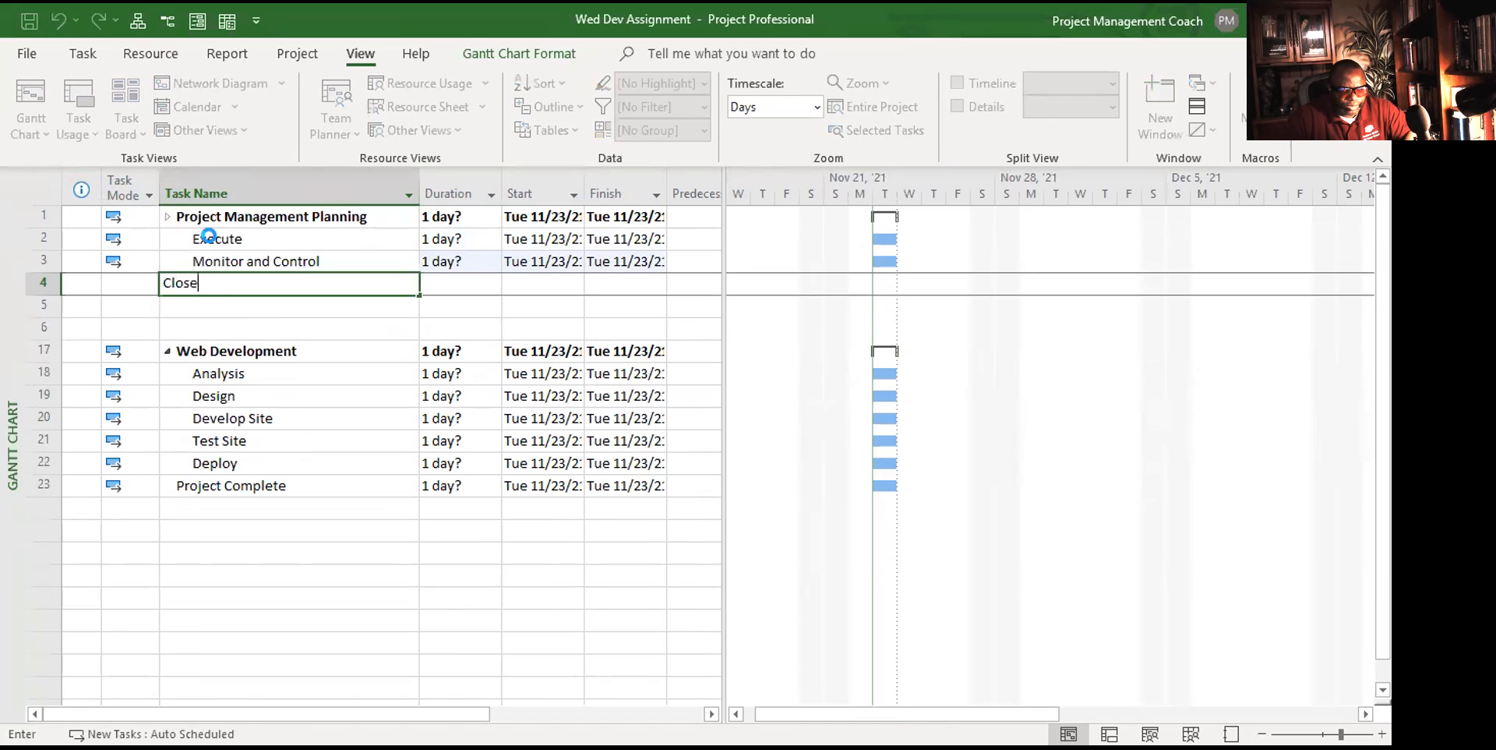
{"action": "key", "text": "Return"}
{"action": "left_click_drag", "start_coordinate": [209, 239], "coordinate": [209, 264]}
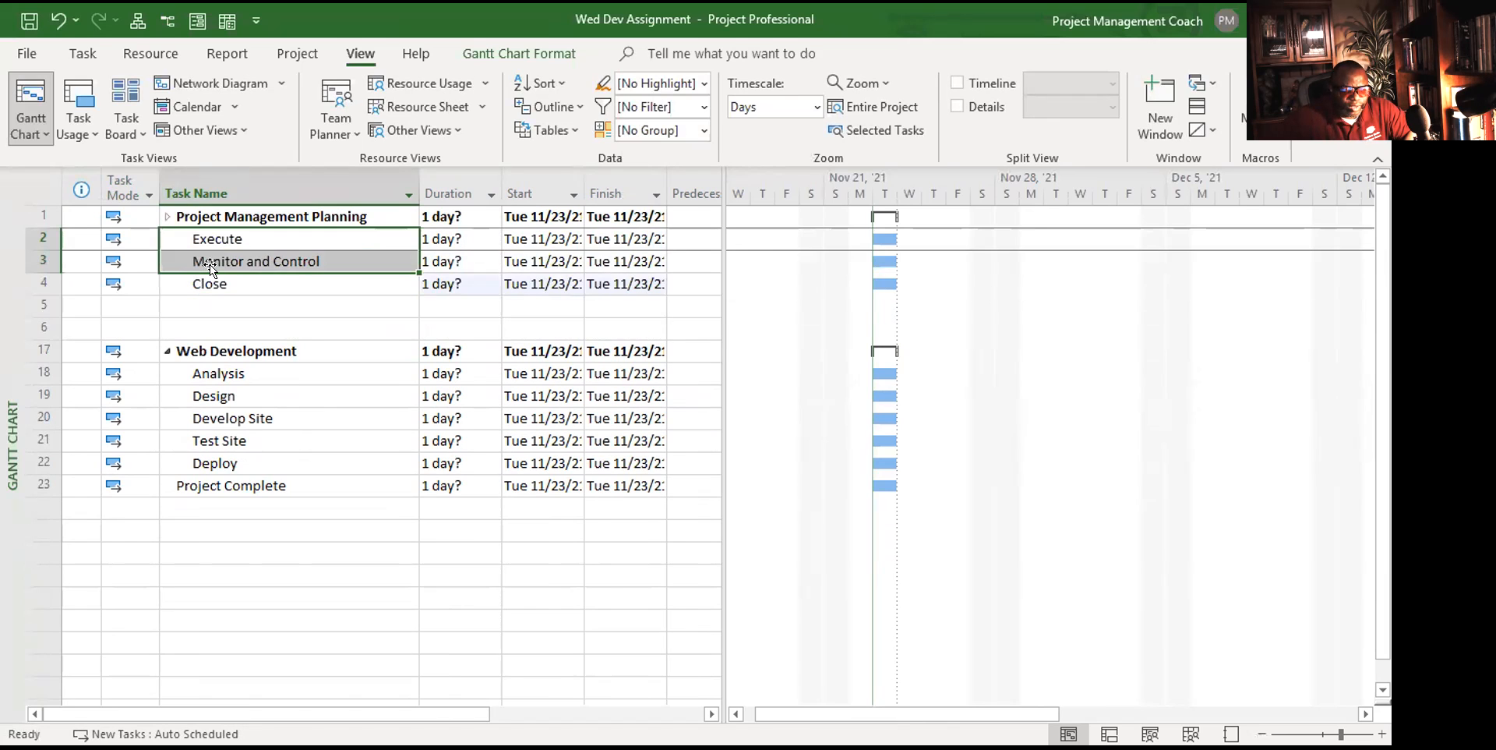
{"action": "left_click", "coordinate": [227, 230]}
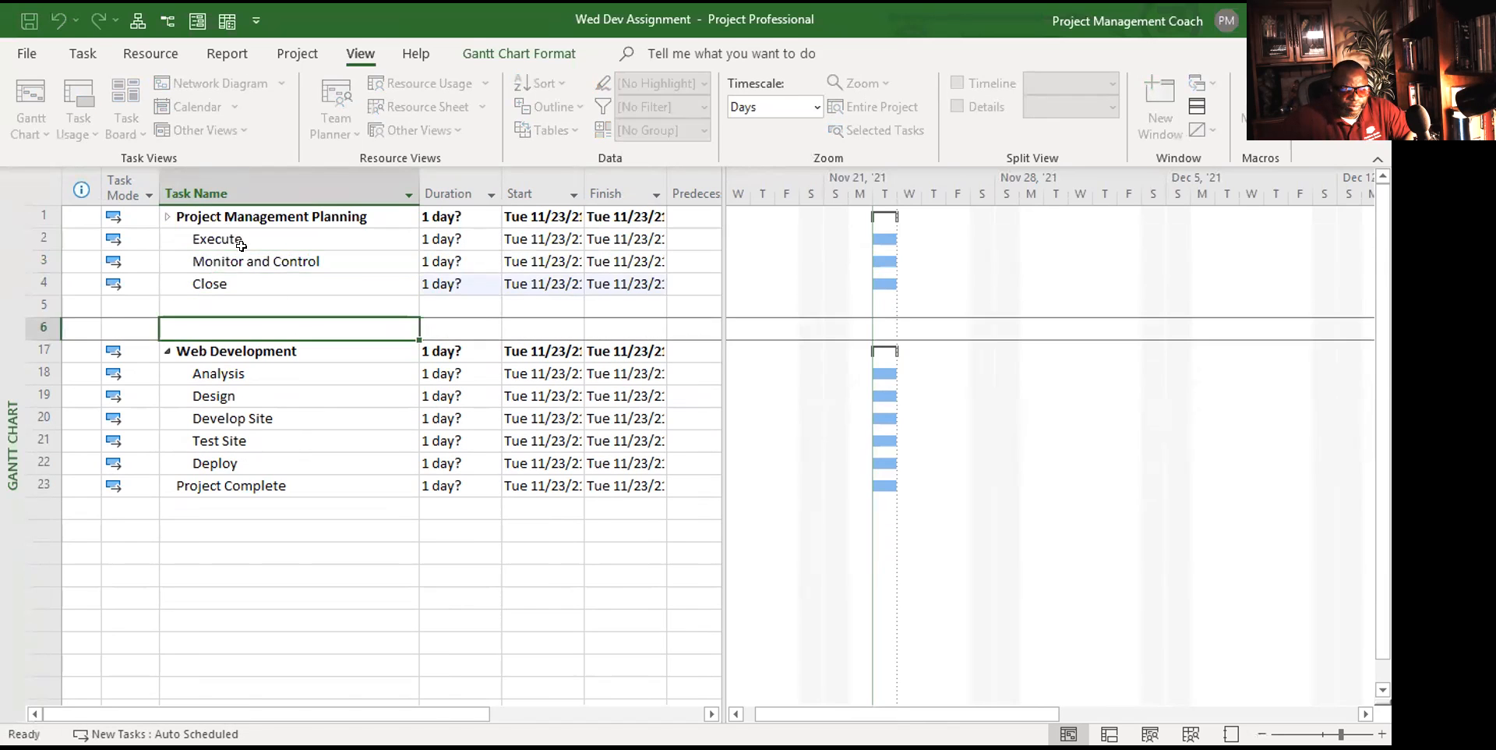
- Try to outdent the Execute, Monitor and Control, and Close tasks to the same level as Project Management Planning
{"action": "left_click_drag", "start_coordinate": [241, 244], "coordinate": [255, 284]}
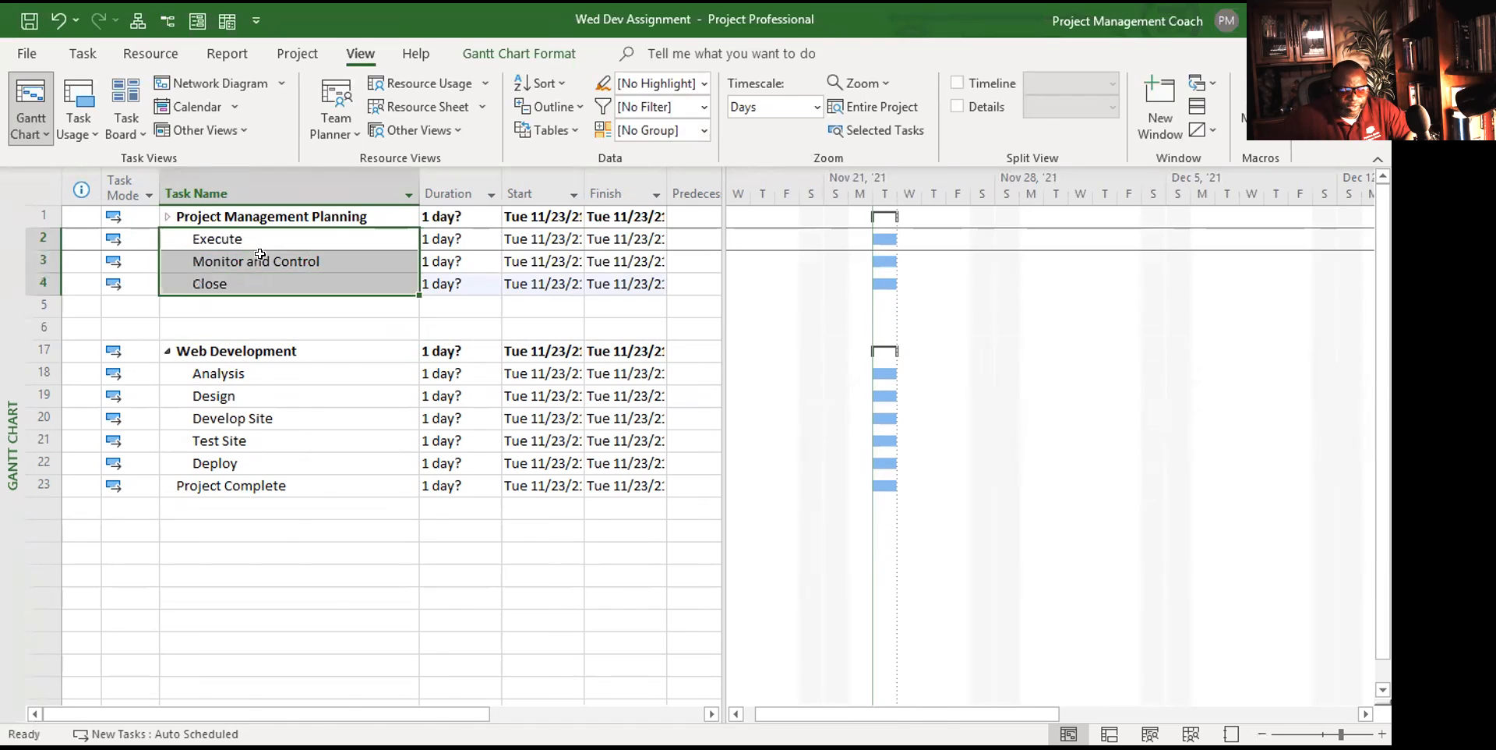
{"action": "right_click", "coordinate": [260, 254]}
{"action": "left_click", "coordinate": [463, 176]}
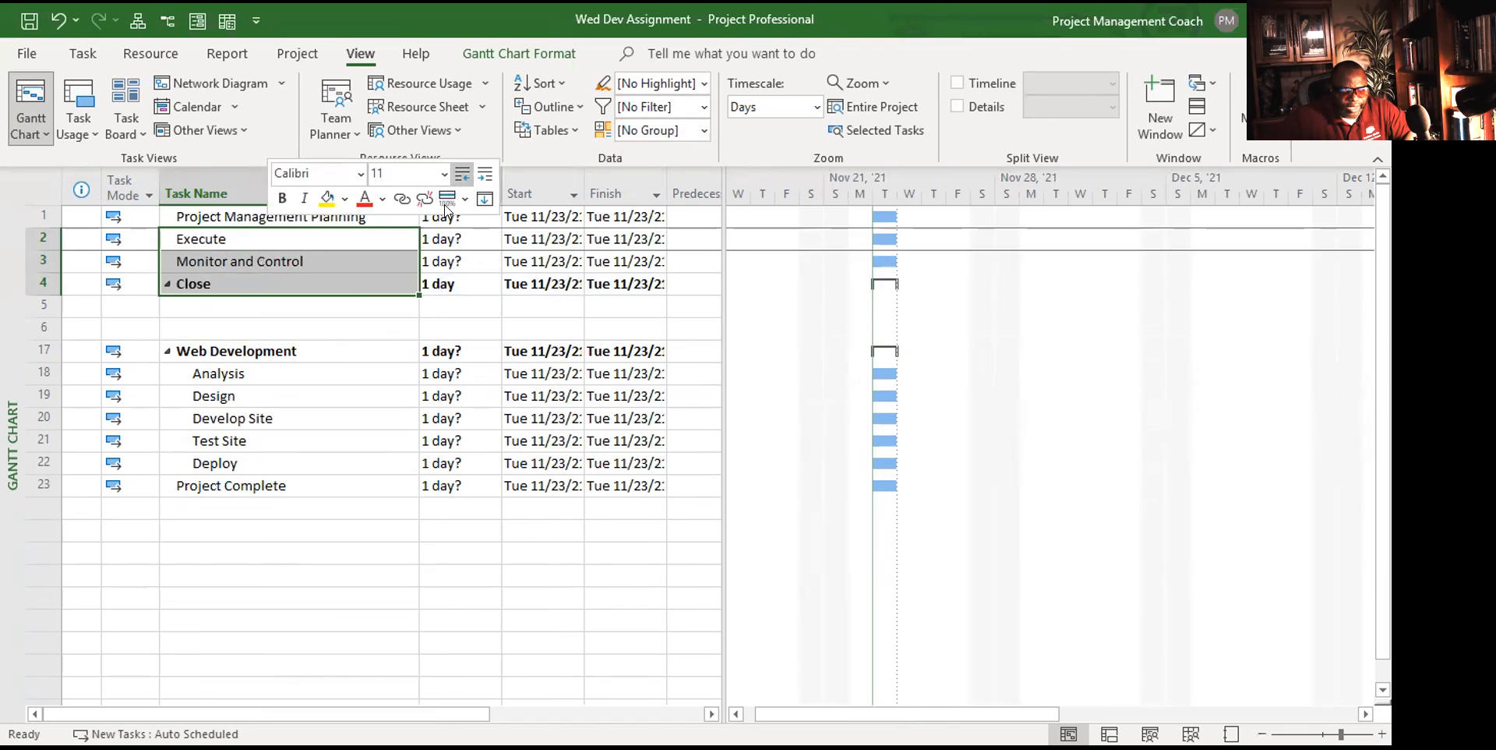
{"action": "left_click", "coordinate": [331, 373]}
- Try renaming Project Management Planning as Planning, and undo both the rename and the outdent
{"action": "left_click", "coordinate": [244, 216]}
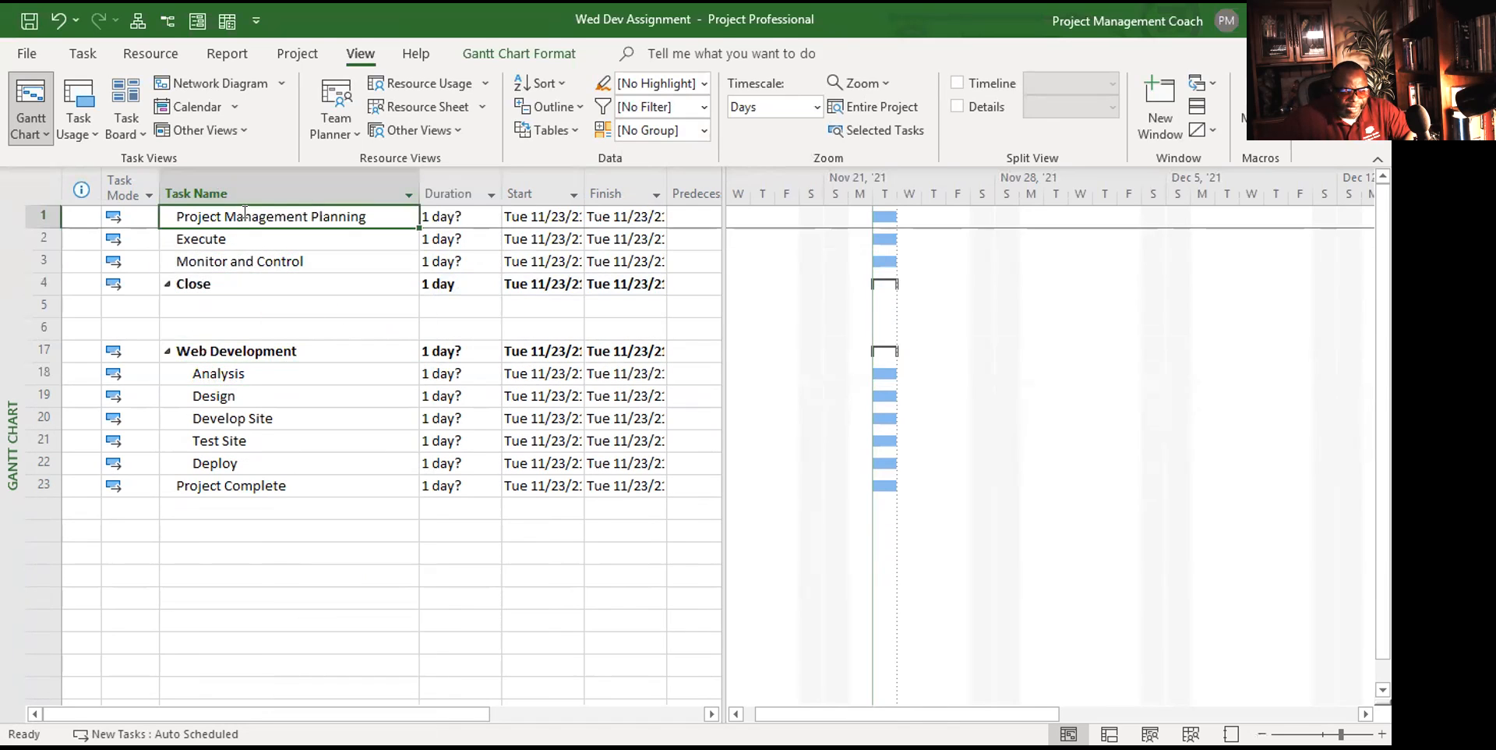
{"action": "type", "text": "Planni"}
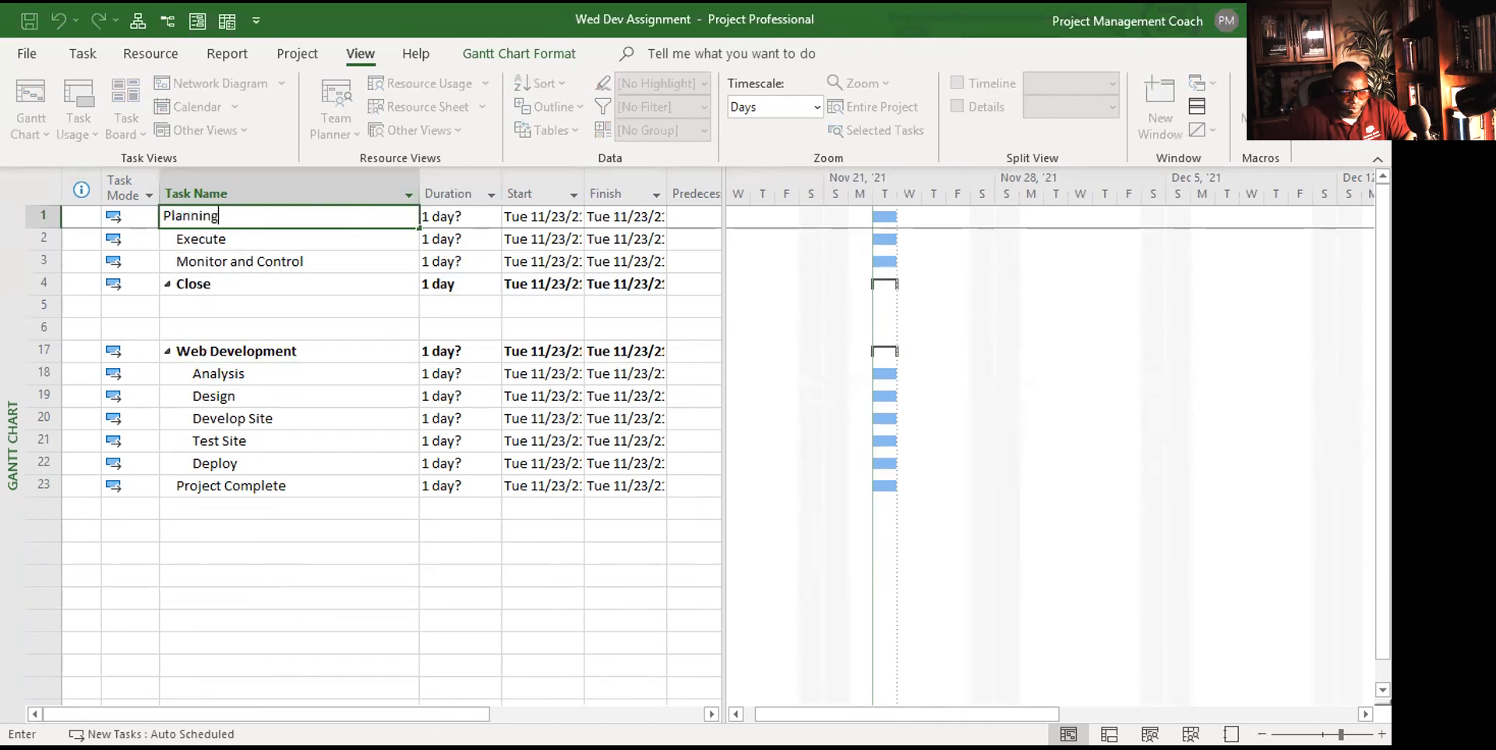
{"action": "key", "text": "Return"}
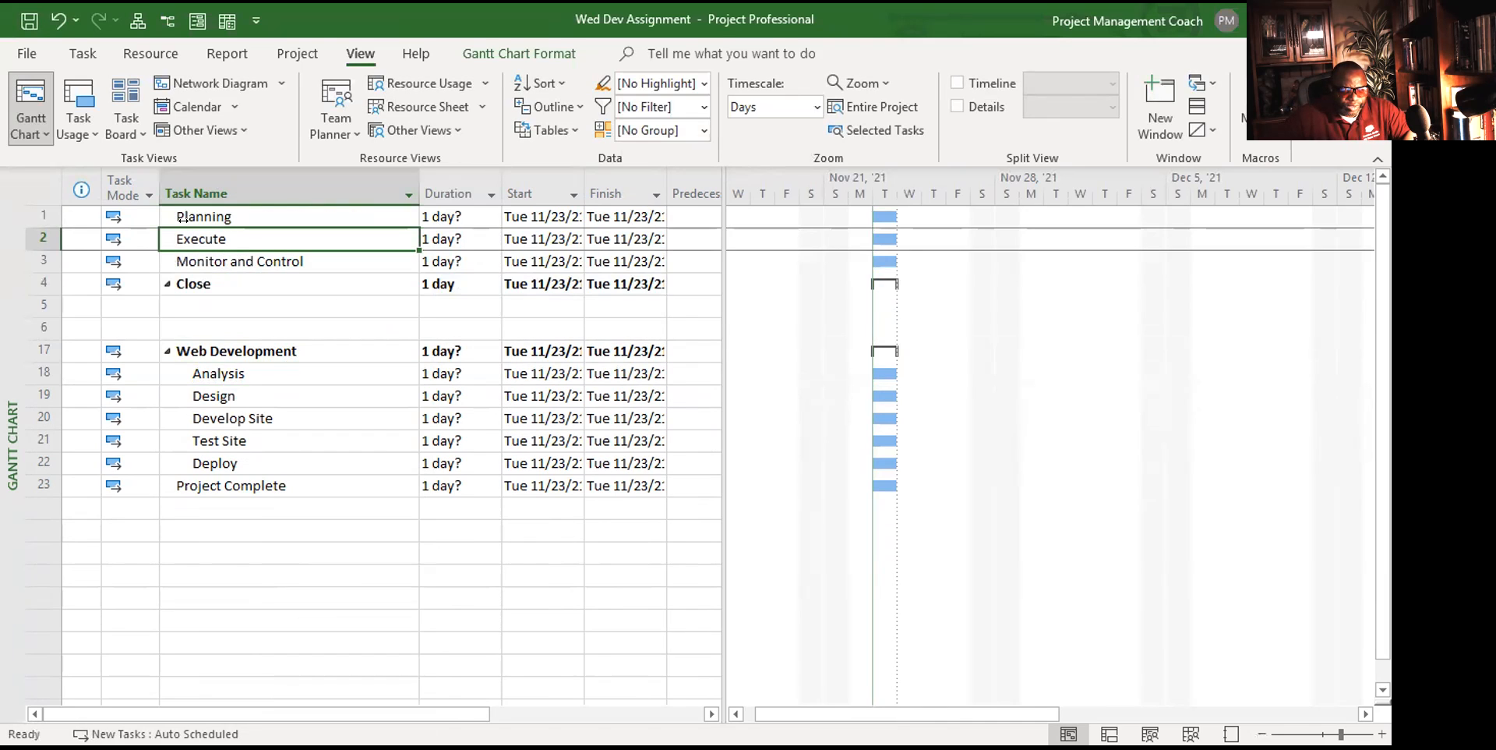
{"action": "key", "text": "ctrl+z"}
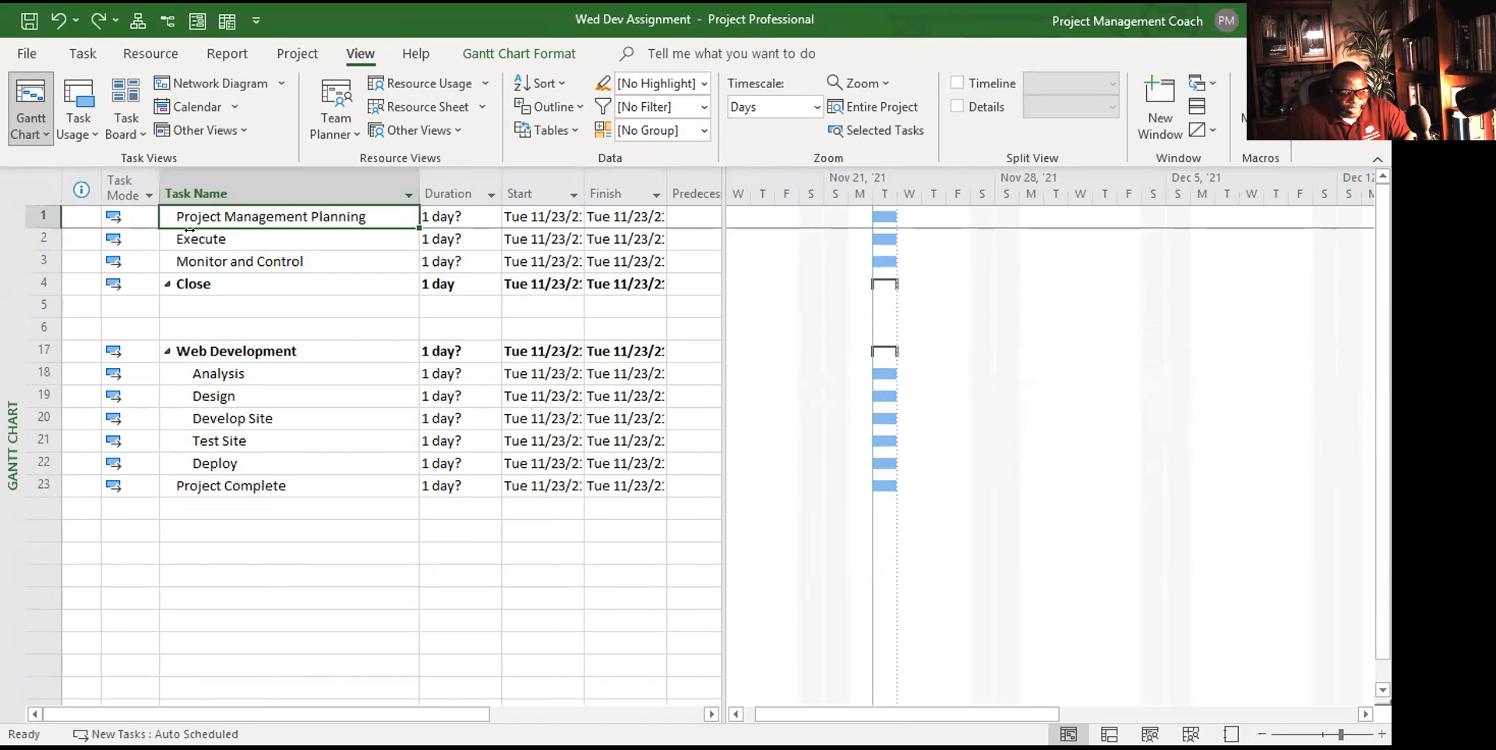
{"action": "key", "text": "ctrl+z"}
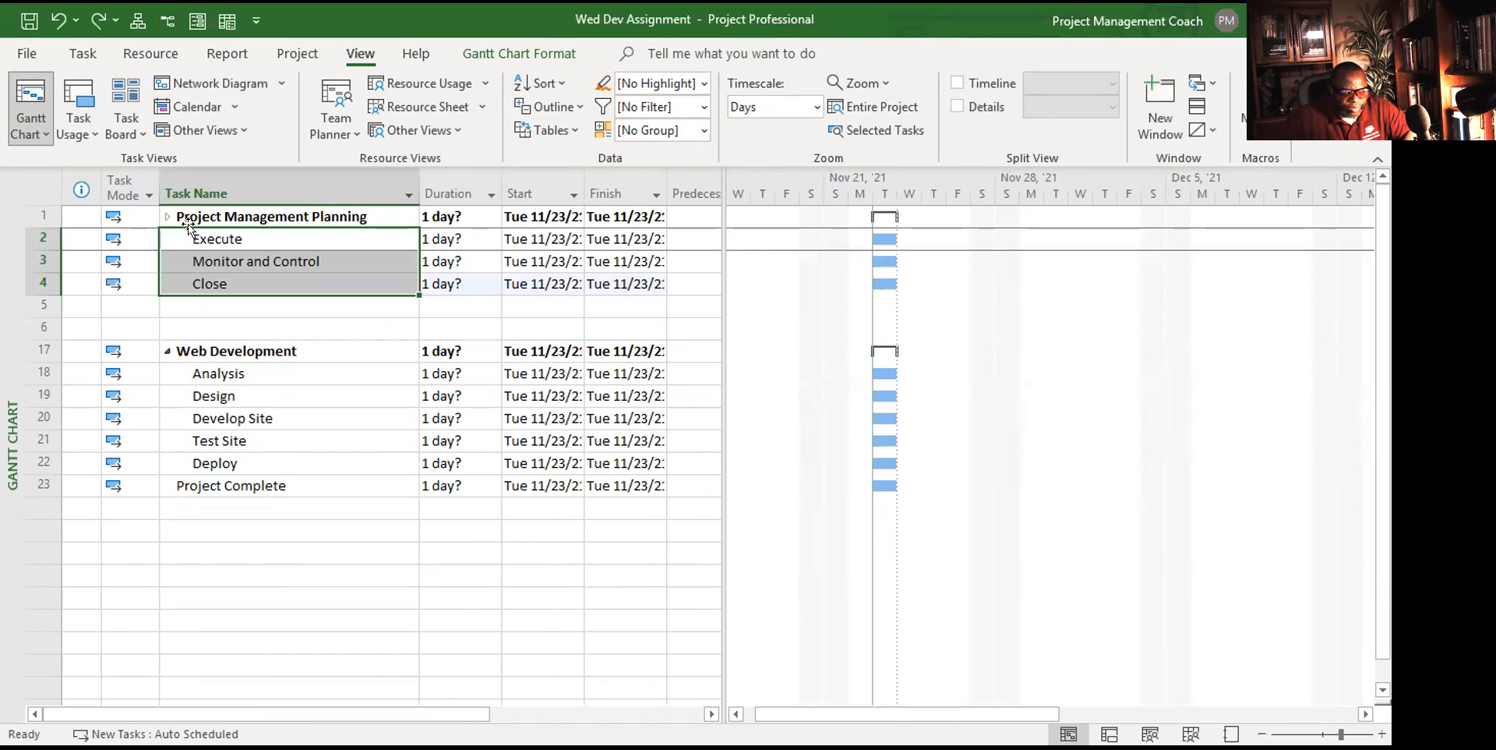
- Undo the addition of Execute, Monitor and Control, and Close and the insertion of the blank rows below Project Management Planning
{"action": "left_click", "coordinate": [167, 217]}
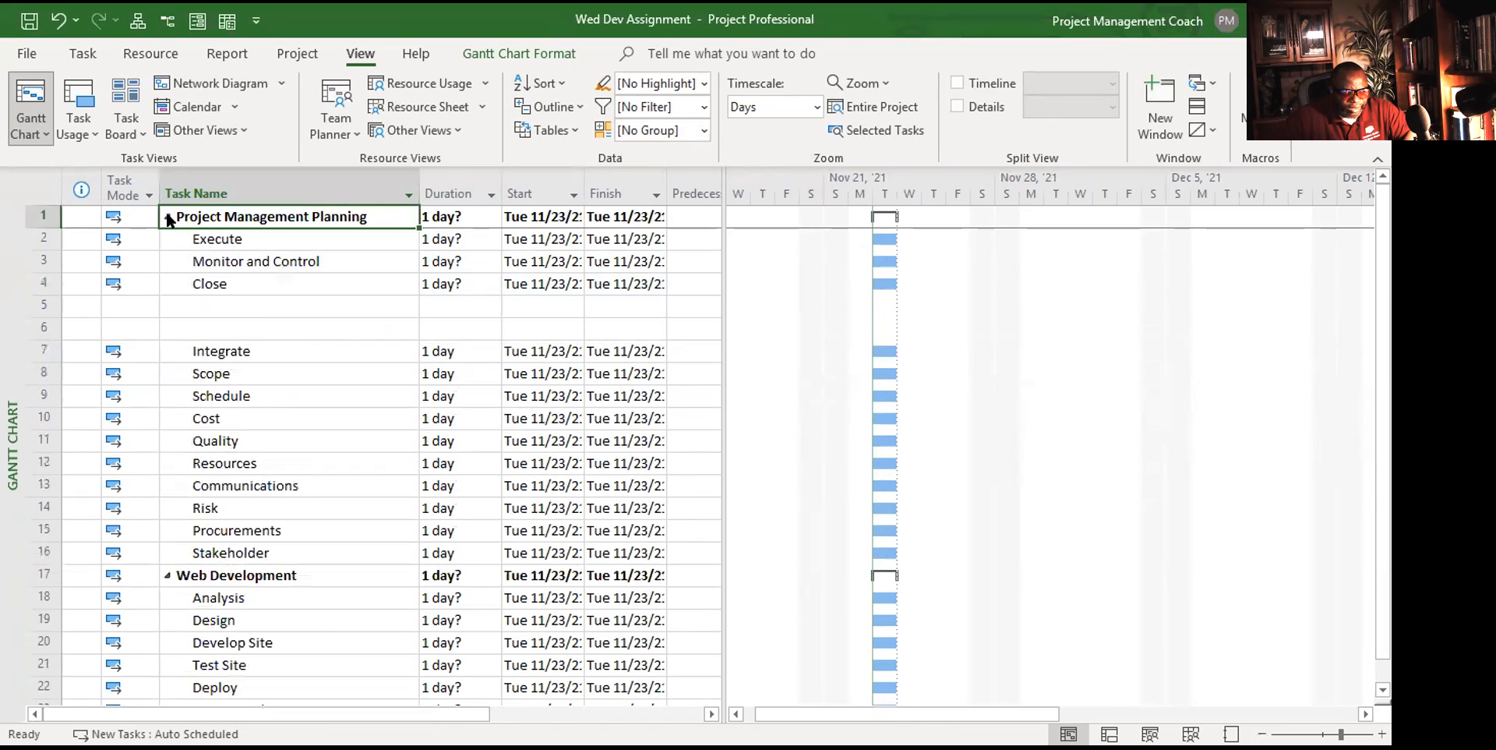
{"action": "key", "text": "ctrl+z"}
{"action": "key", "text": "ctrl+z"}
{"action": "key", "text": "ctrl+z"}
{"action": "key", "text": "ctrl+z"}
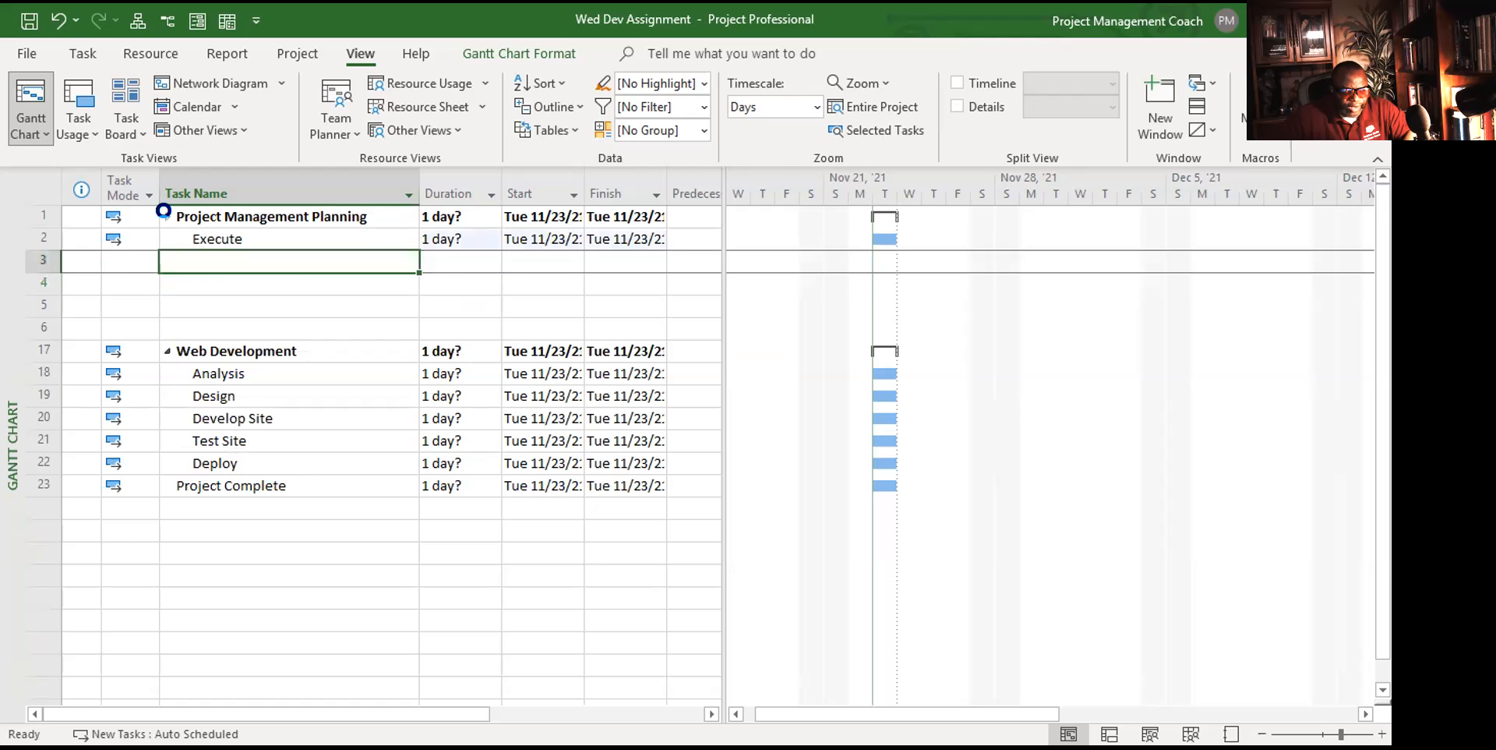
{"action": "key", "text": "ctrl+z"}
{"action": "key", "text": "ctrl+z"}
{"action": "key", "text": "ctrl+z"}
{"action": "key", "text": "ctrl+z"}
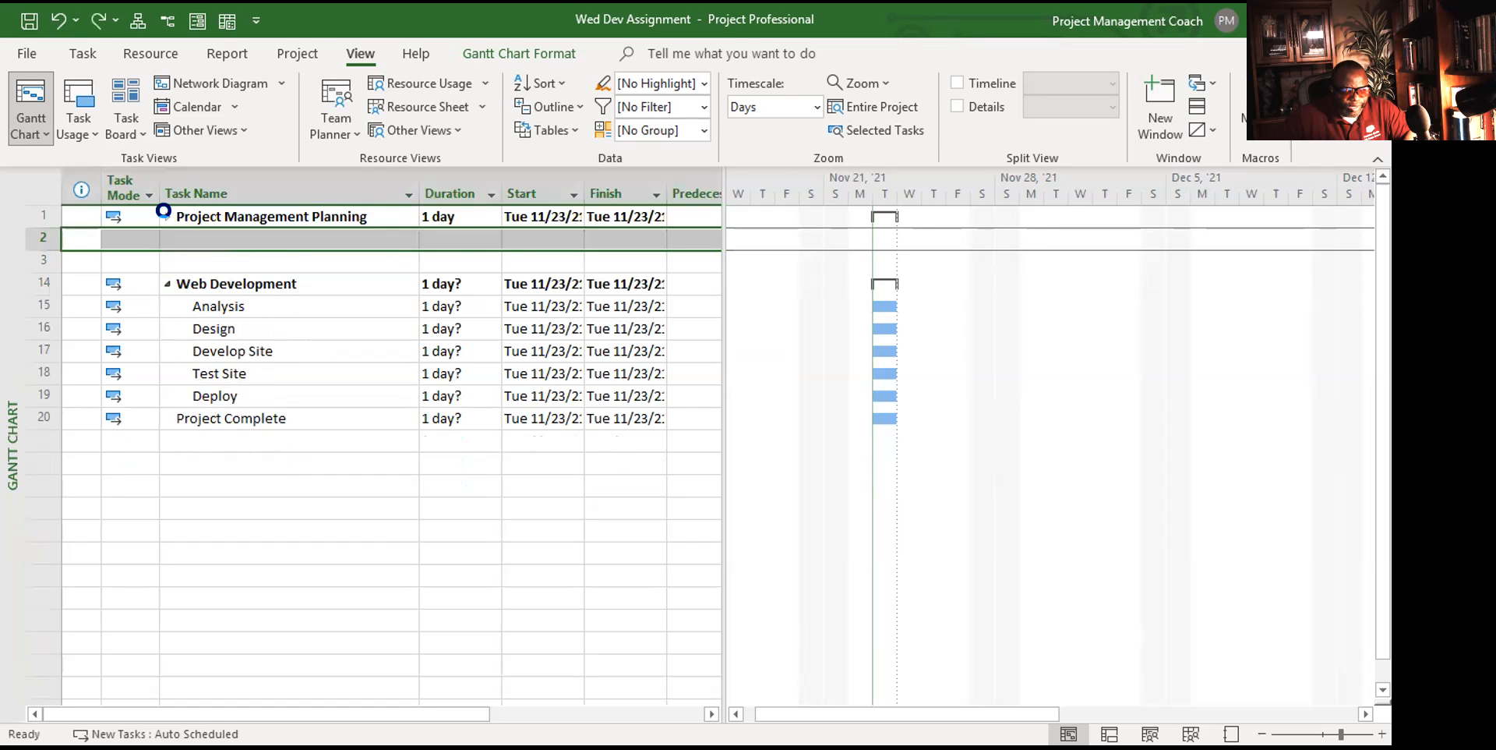
{"action": "key", "text": "ctrl+z"}
{"action": "key", "text": "ctrl+z"}
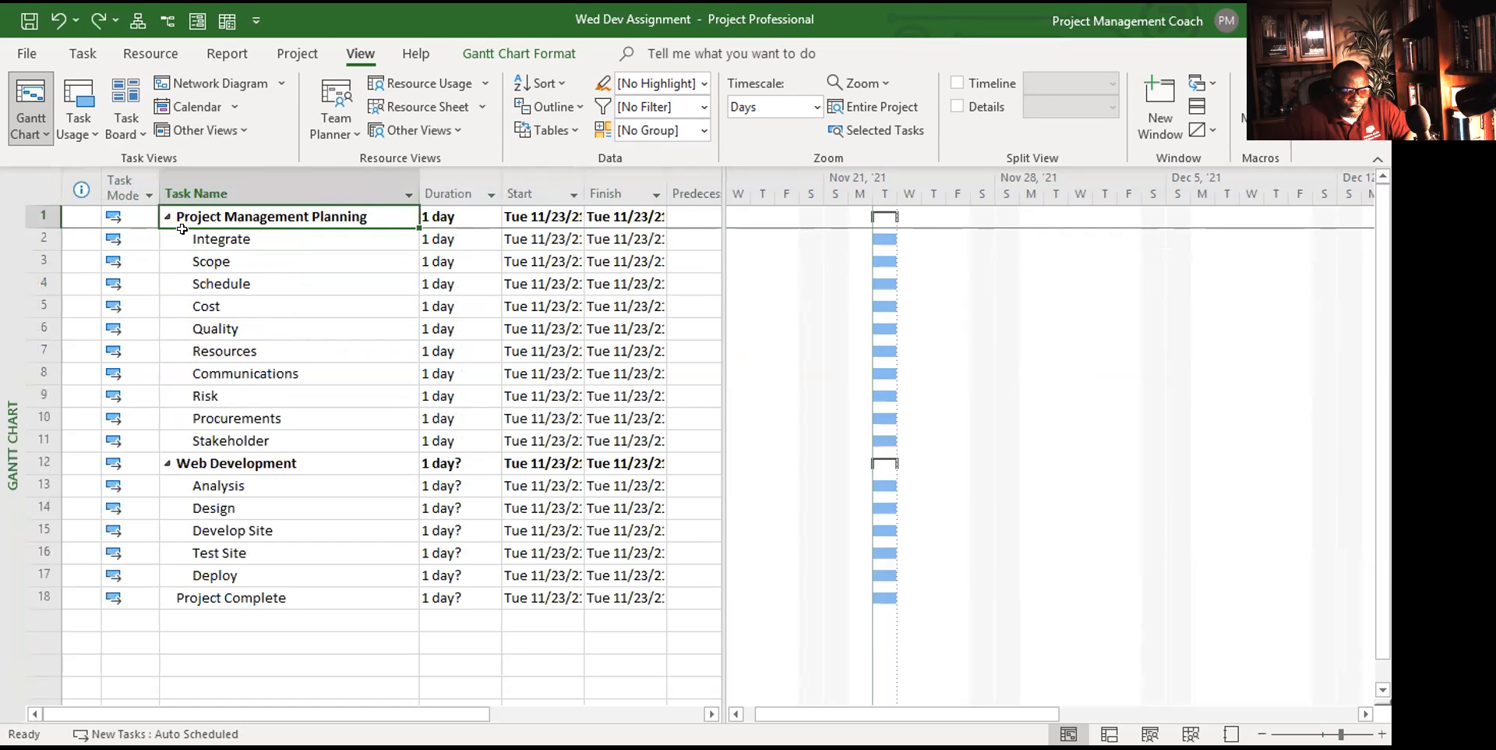
- Collapse the Project Management Planning subtasks and insert a new task above Web Development
{"action": "left_click", "coordinate": [166, 217]}
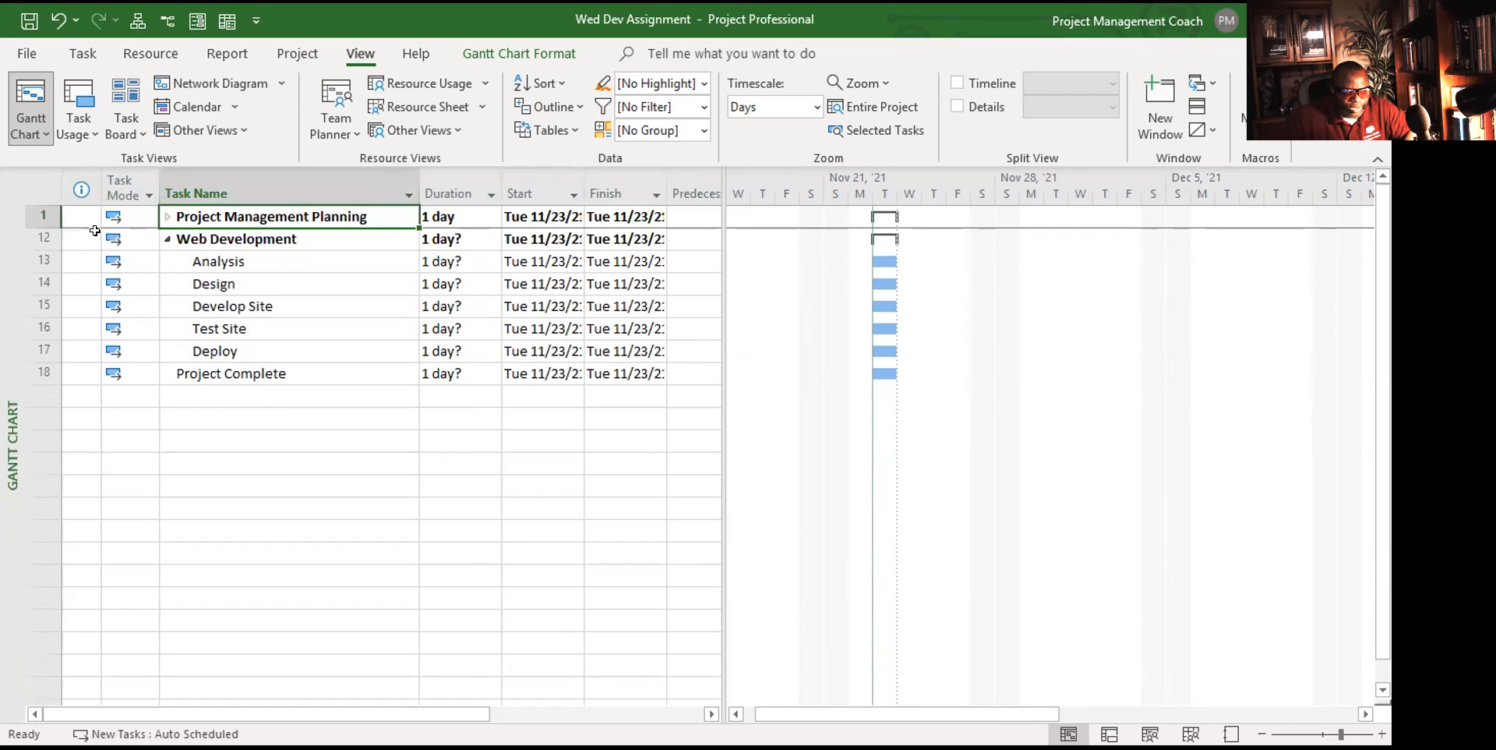
{"action": "left_click", "coordinate": [33, 235]}
{"action": "right_click", "coordinate": [33, 234]}
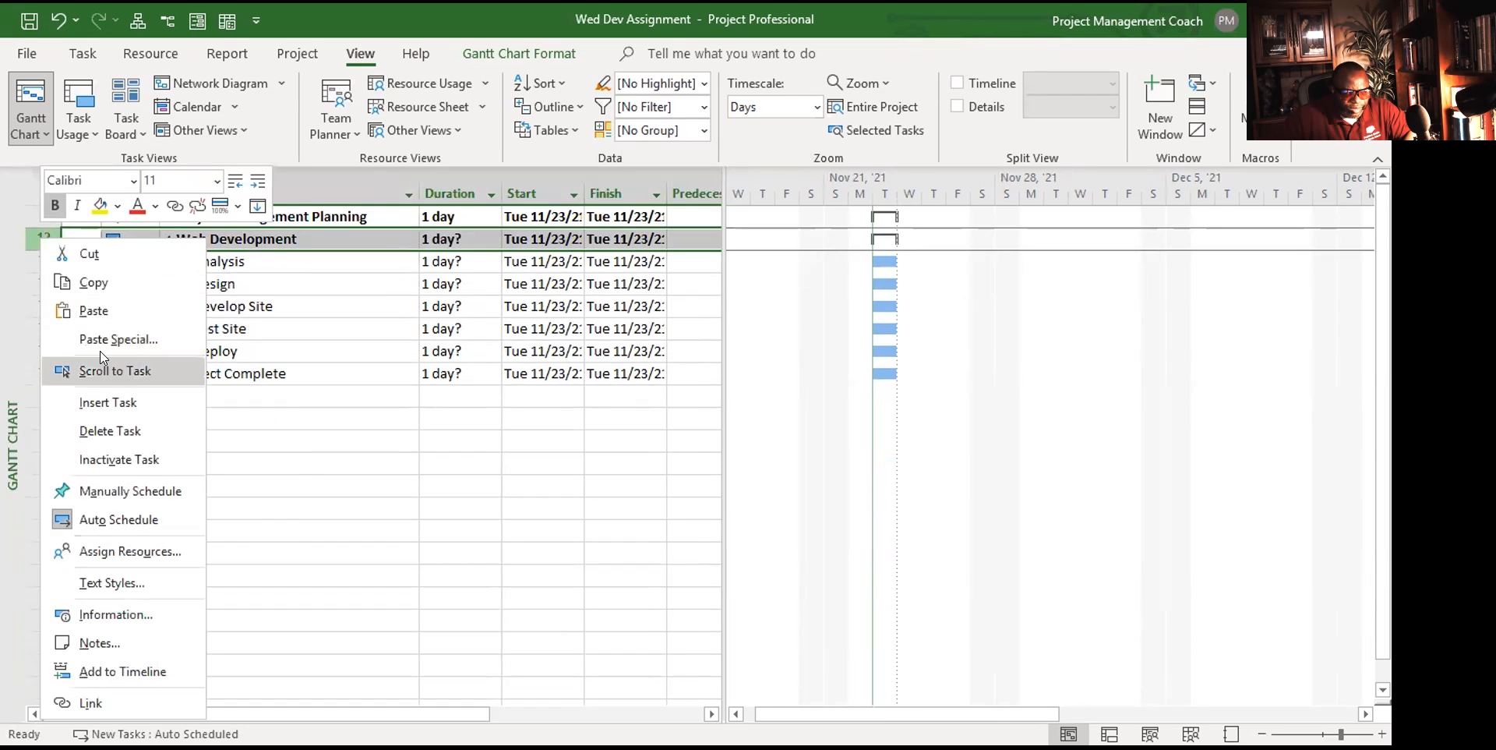
{"action": "left_click", "coordinate": [116, 406]}
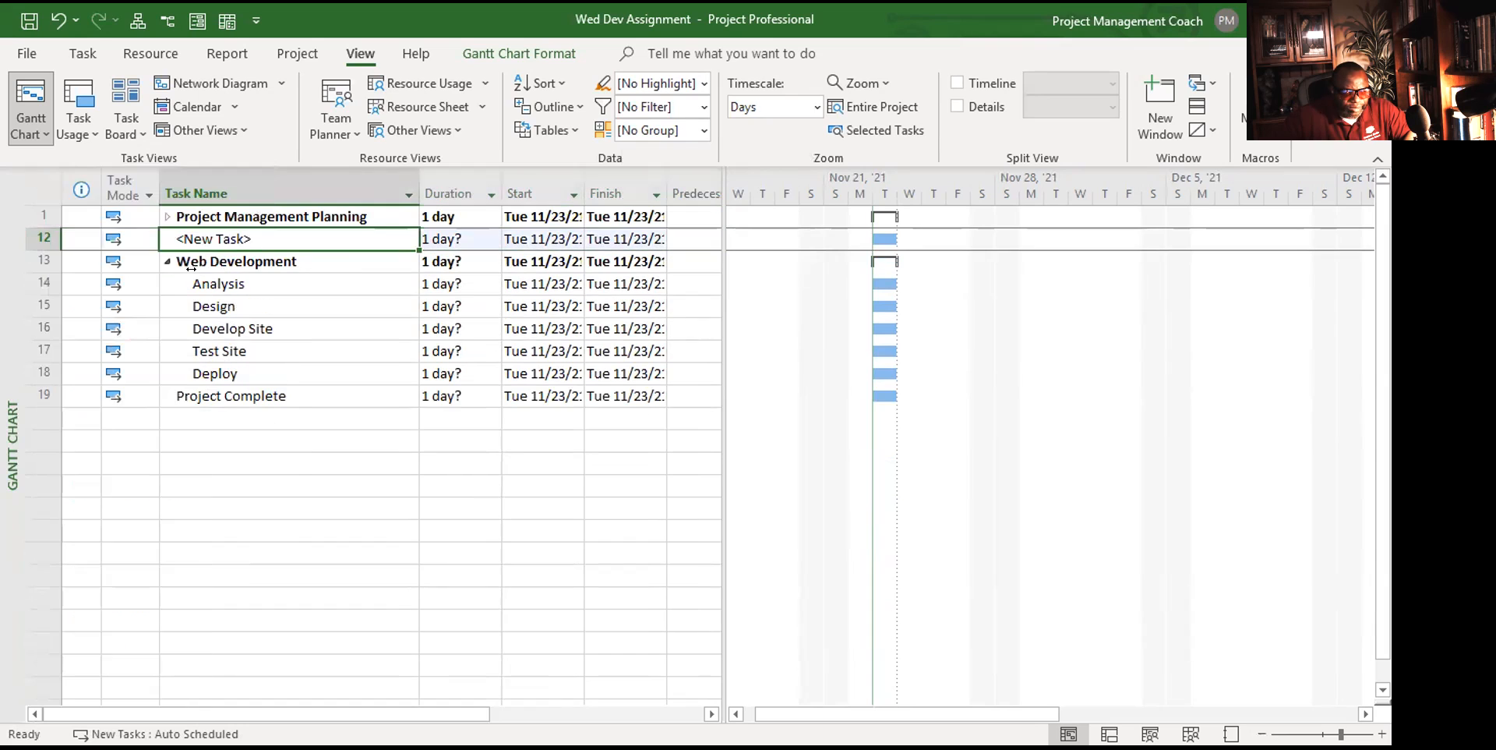
- Try to clear the new task's name and insert more rows above Web Development, and undo these changes
{"action": "key", "text": "Delete"}
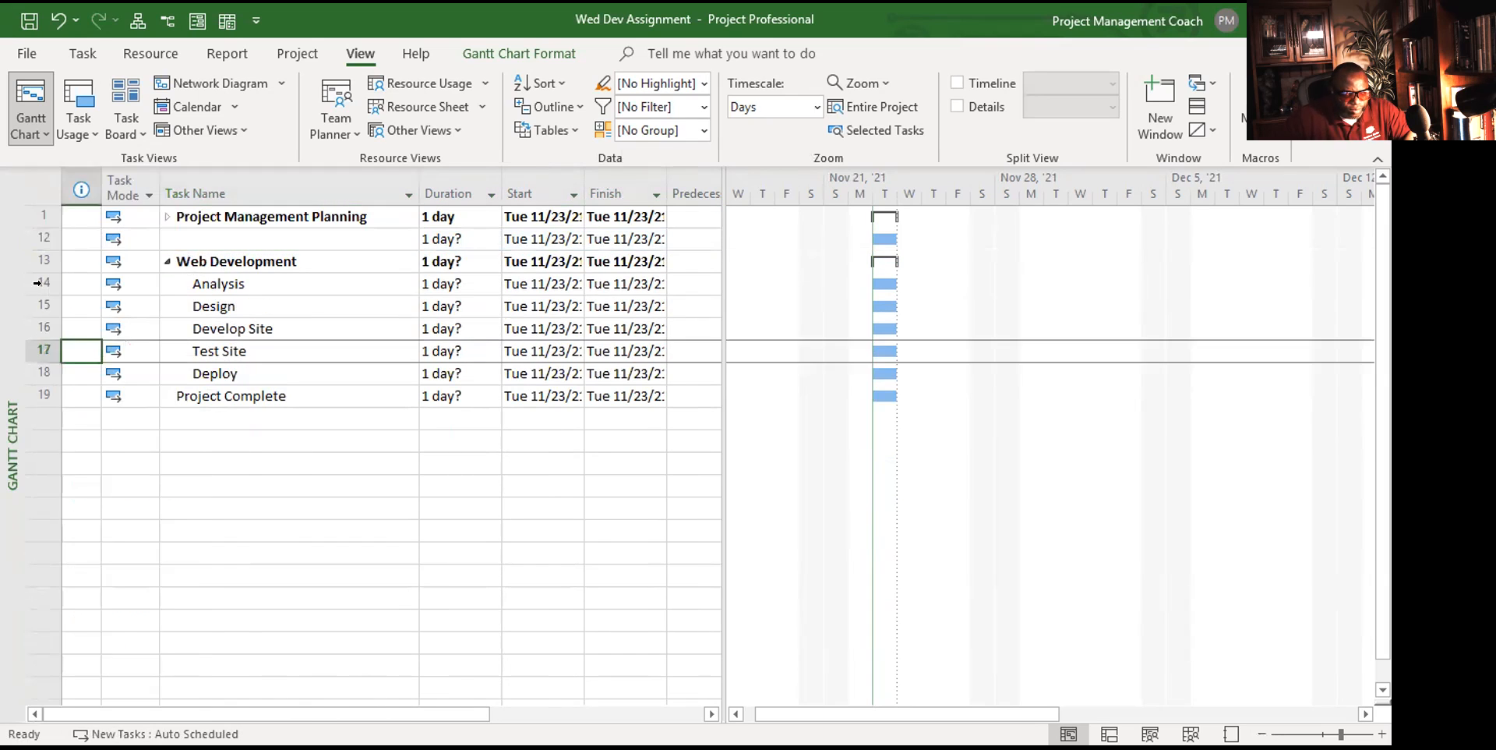
{"action": "left_click", "coordinate": [30, 235]}
{"action": "key", "text": "Insert"}
{"action": "key", "text": "Insert"}
{"action": "key", "text": "Insert"}
{"action": "key", "text": "Insert"}
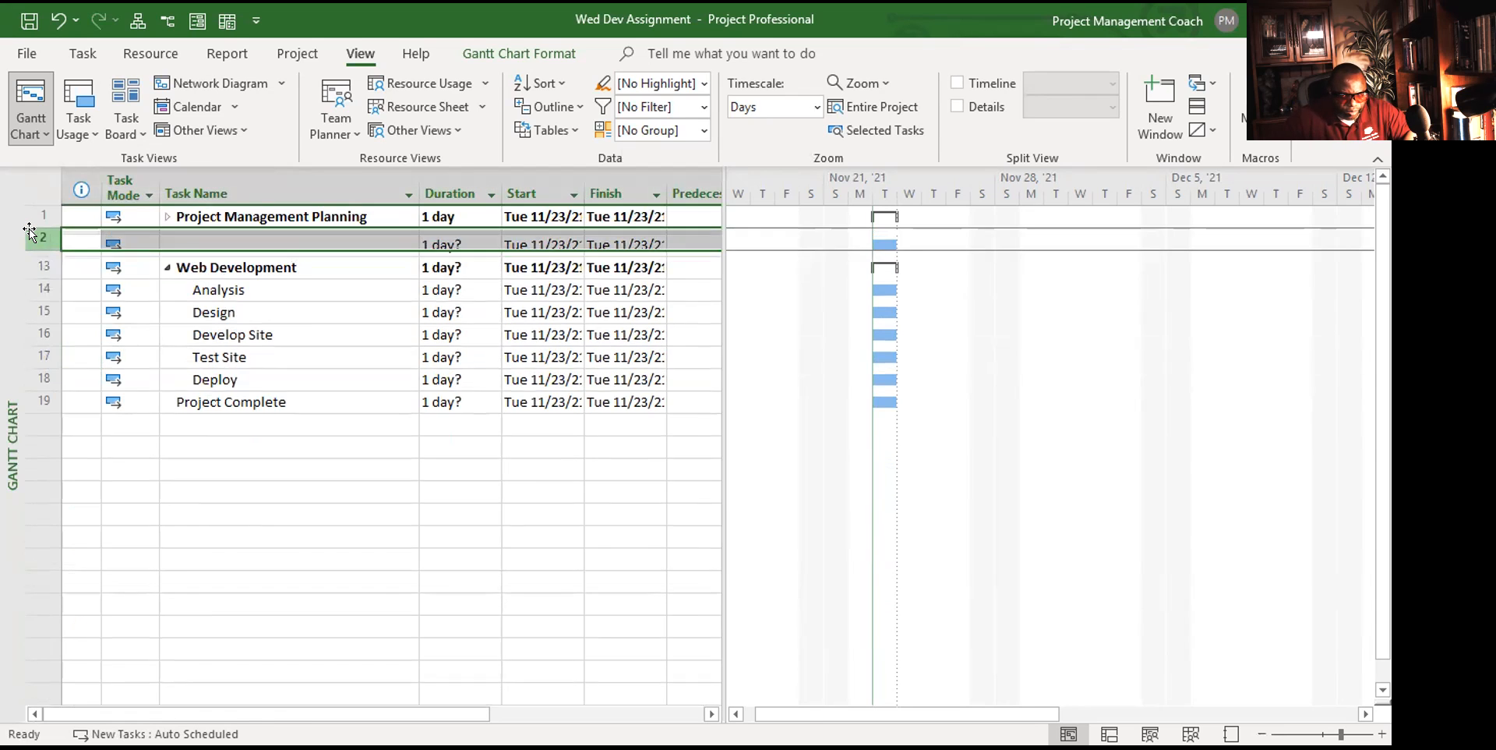
{"action": "key", "text": "Delete"}
{"action": "key", "text": "Delete"}
{"action": "key", "text": "Delete"}
{"action": "key", "text": "Delete"}
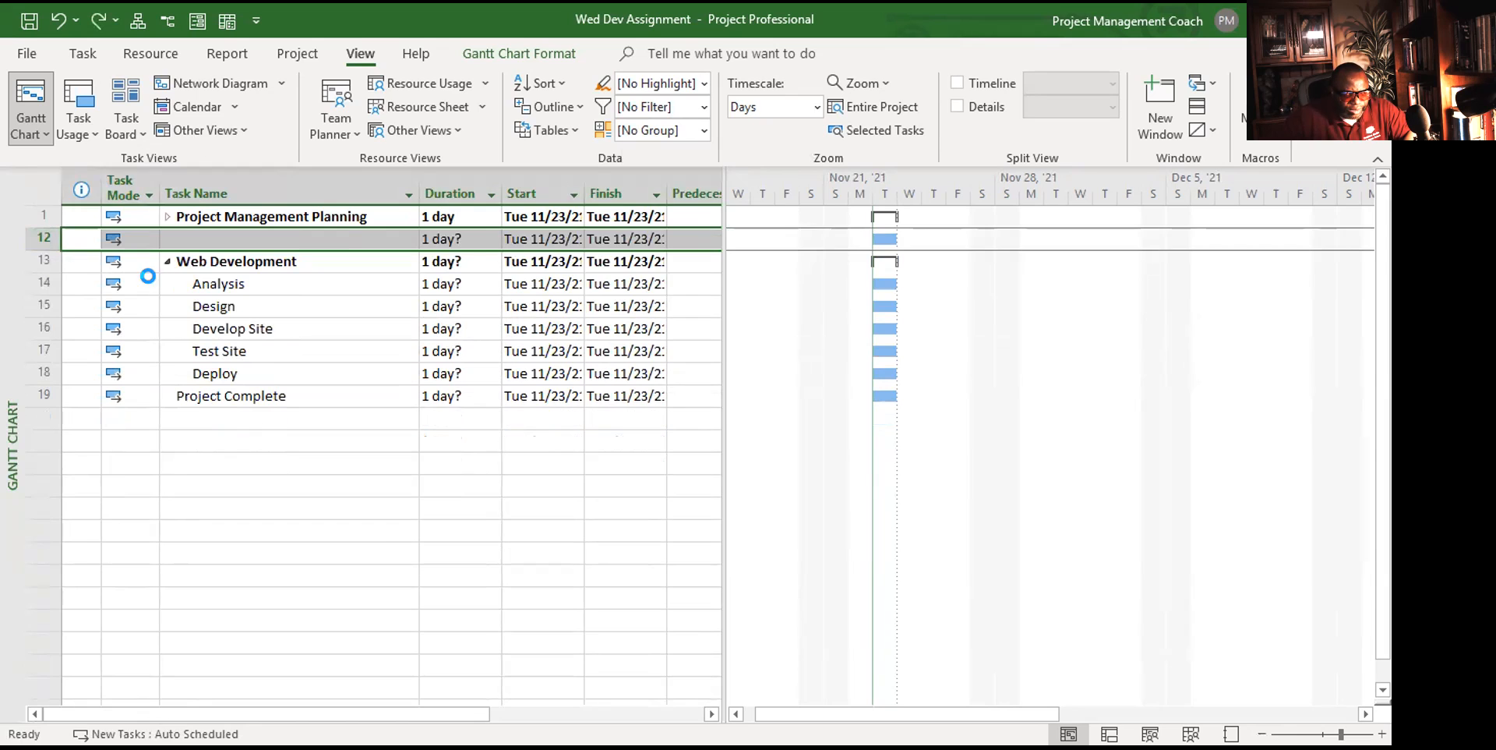
{"action": "key", "text": "ctrl+z"}
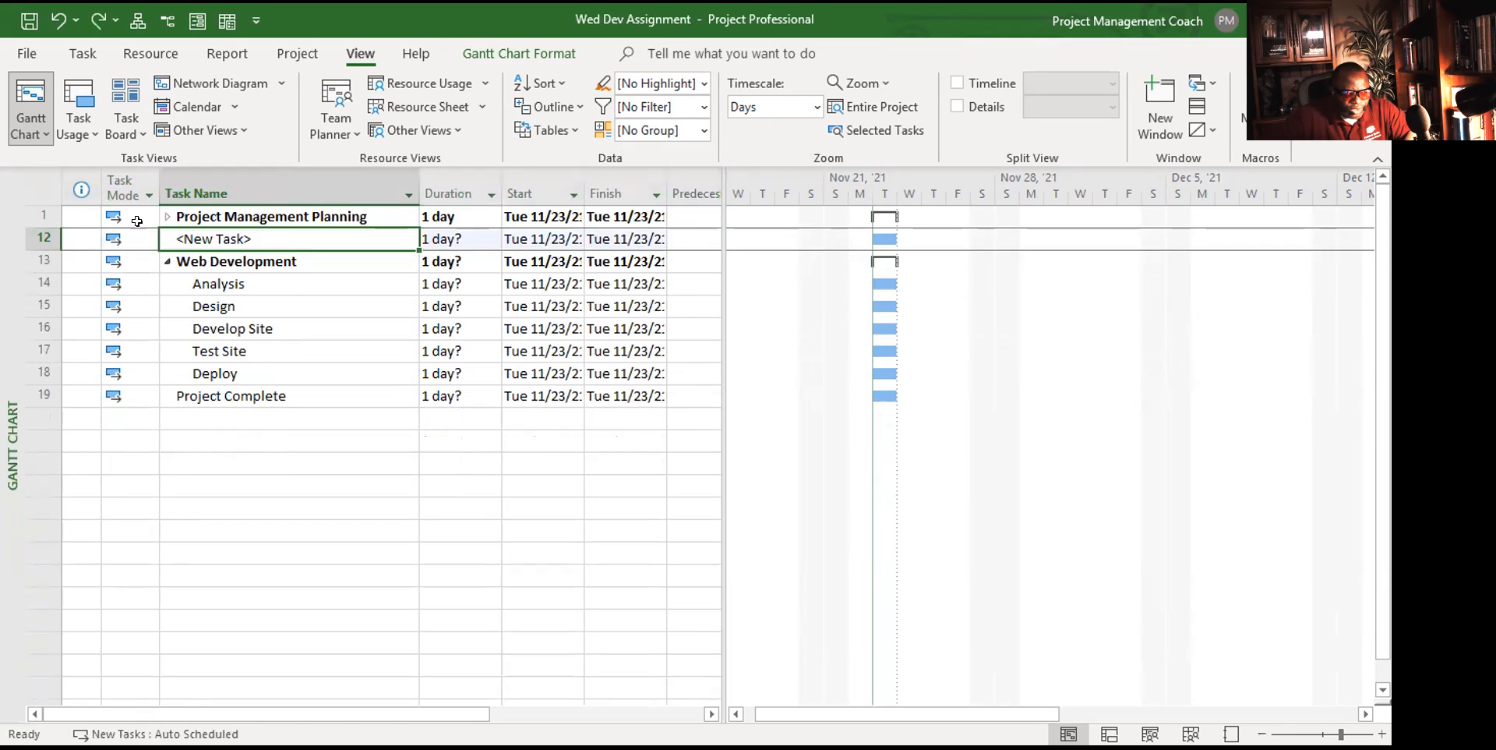
- Expand Project Management Planning and insert another new task with three blank rows before it above Web Development
{"action": "left_click", "coordinate": [167, 216]}
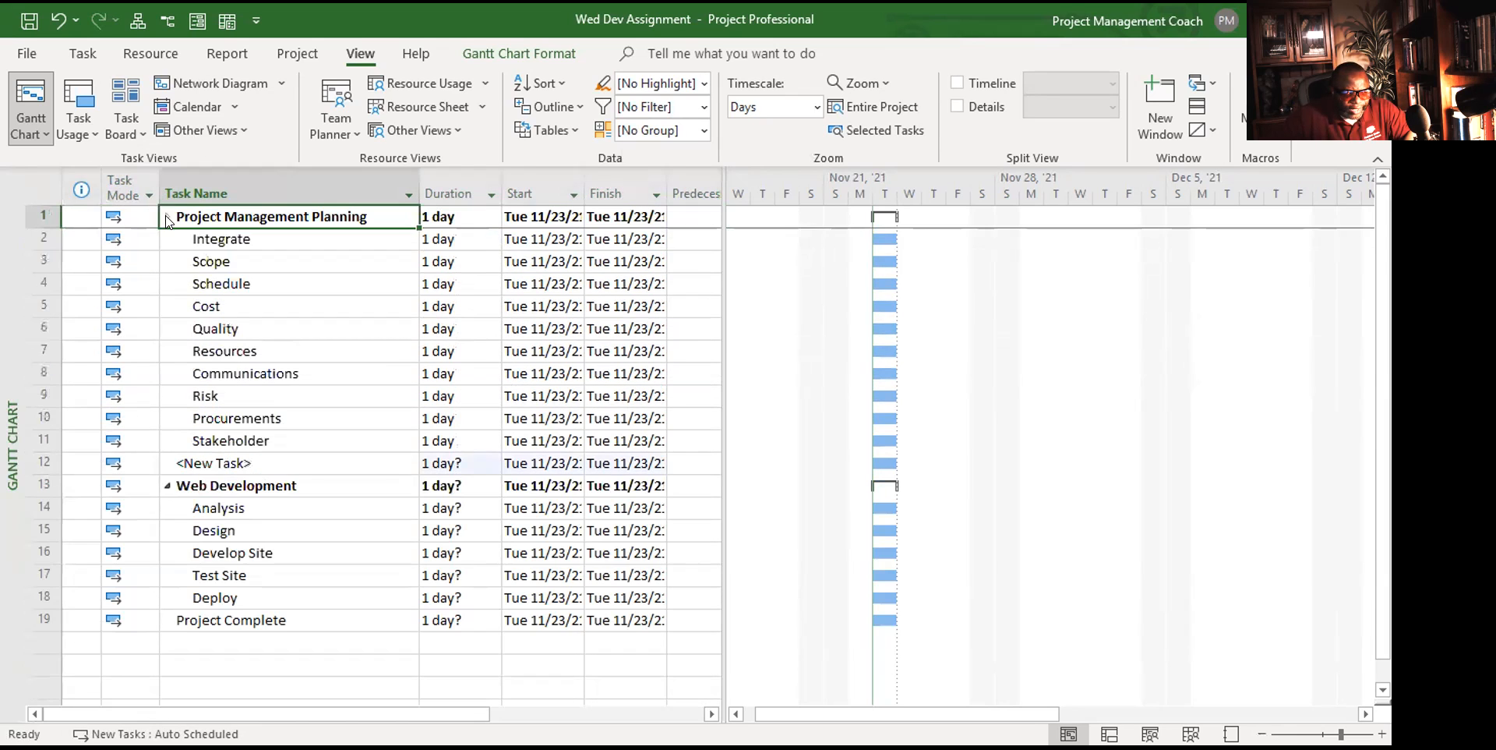
{"action": "left_click", "coordinate": [30, 483]}
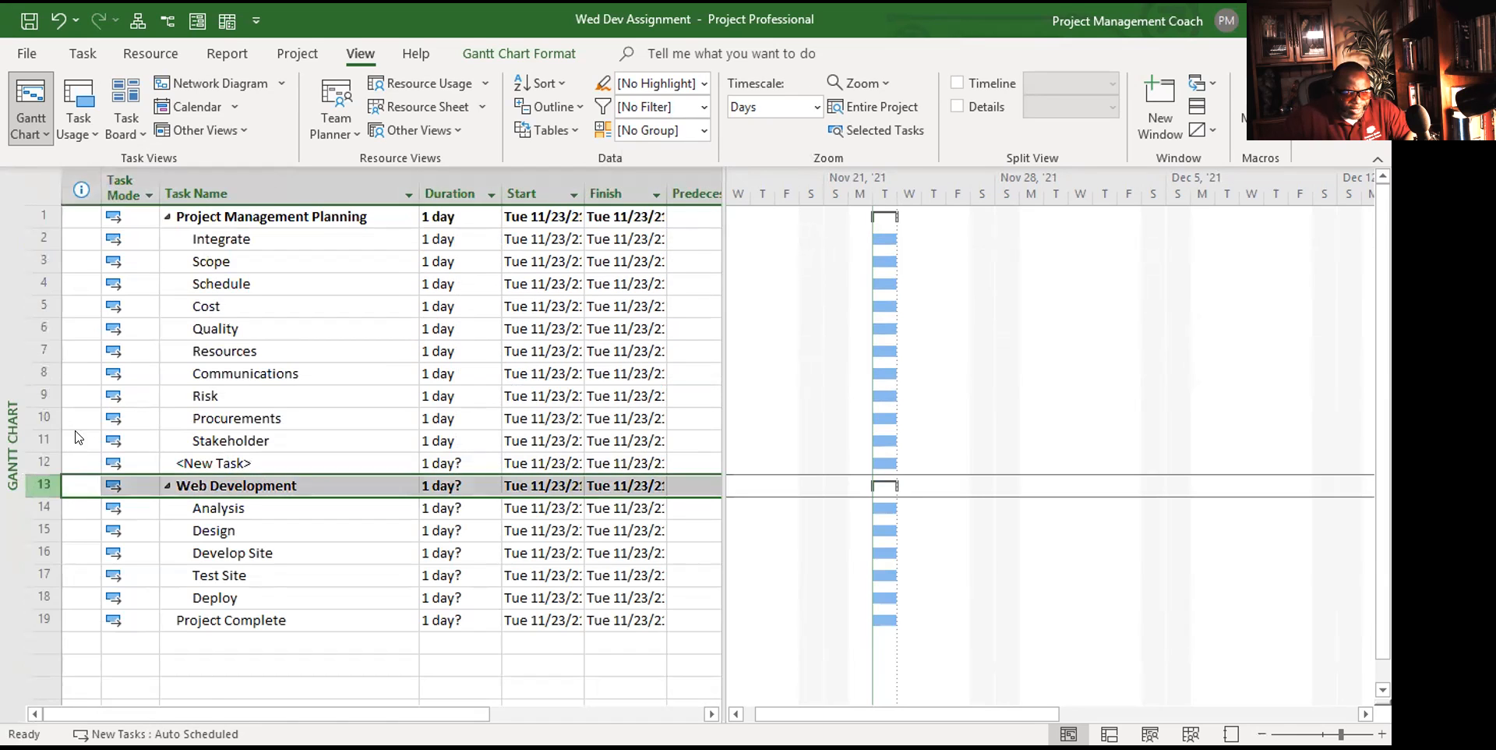
{"action": "right_click", "coordinate": [31, 483]}
{"action": "left_click", "coordinate": [92, 423]}
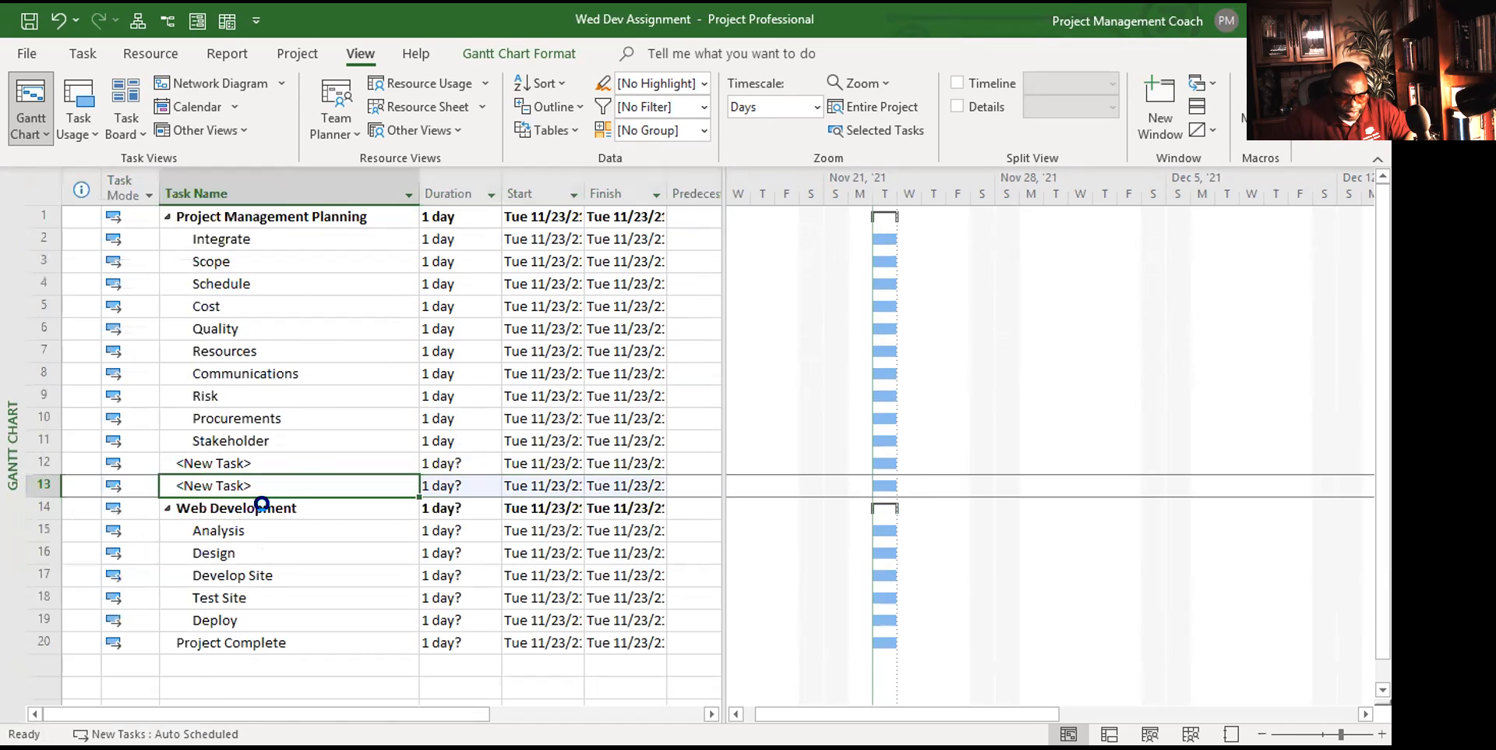
{"action": "key", "text": "Insert"}
{"action": "key", "text": "Insert"}
{"action": "key", "text": "Insert"}
{"action": "left_click", "coordinate": [262, 502]}
- Name the new task below Stakeholder Executing, and add Monitoring and Controlling and Closing in the blank rows beneath it
{"action": "left_click", "coordinate": [223, 460]}
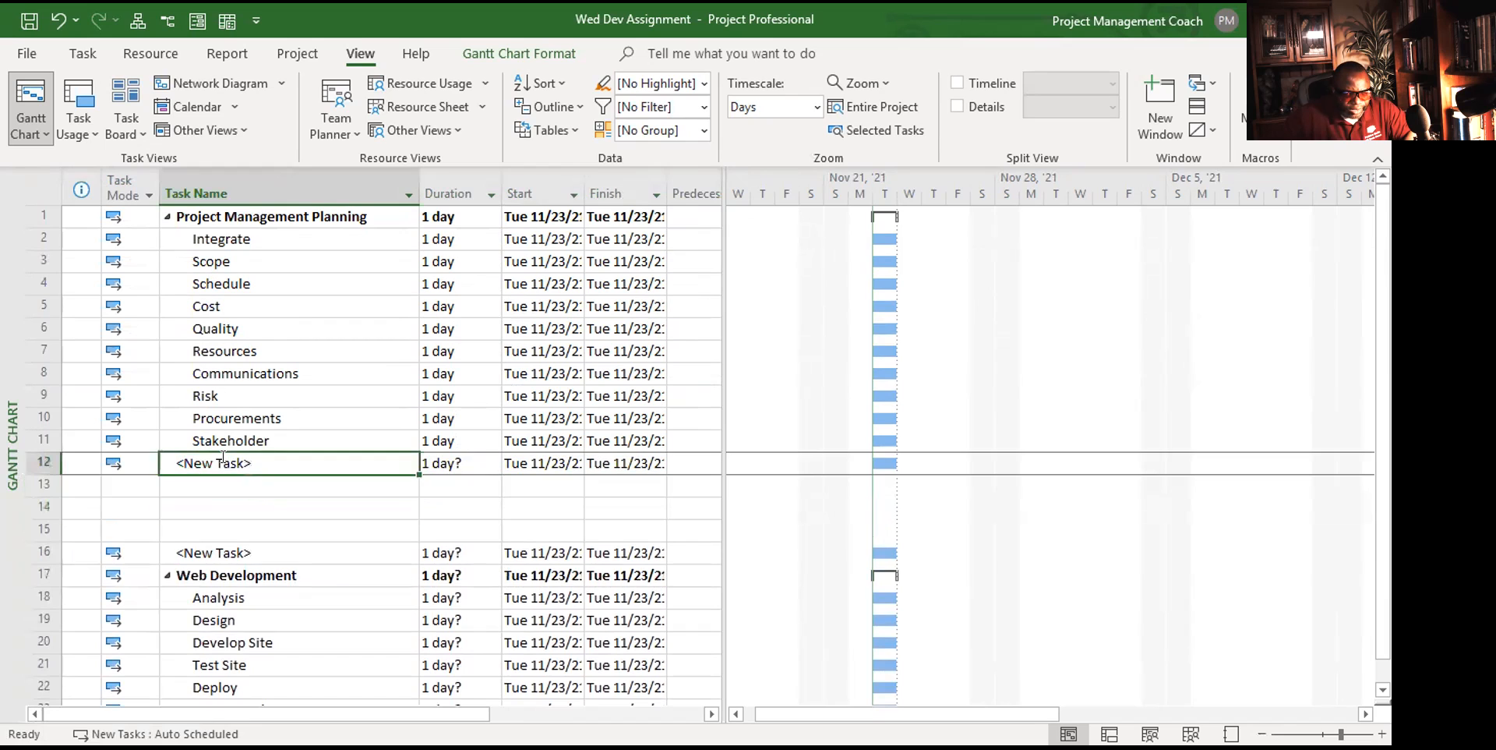
{"action": "type", "text": "P"}
{"action": "key", "text": "BackSpace"}
{"action": "type", "text": "Executing"}
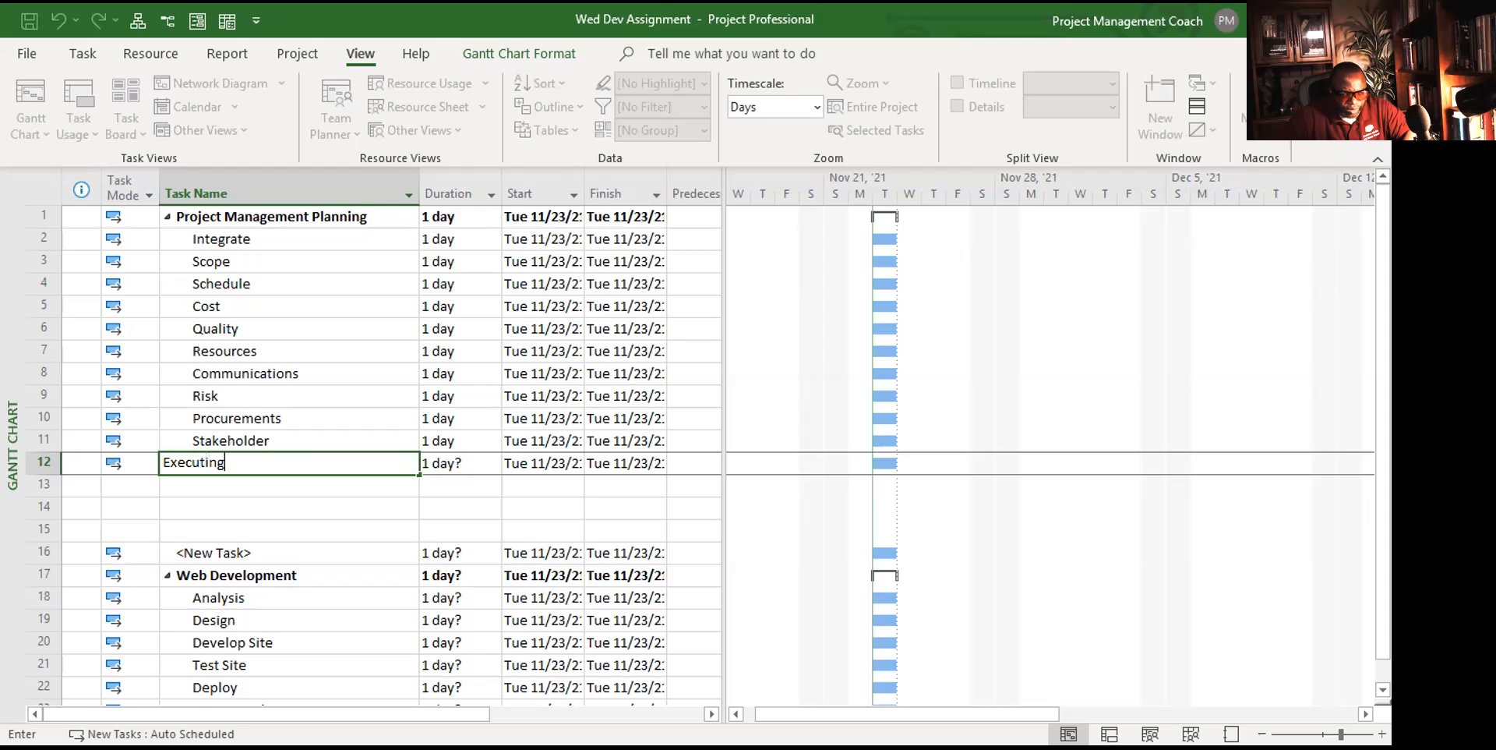
{"action": "key", "text": "Return"}
{"action": "type", "text": "Mon"}
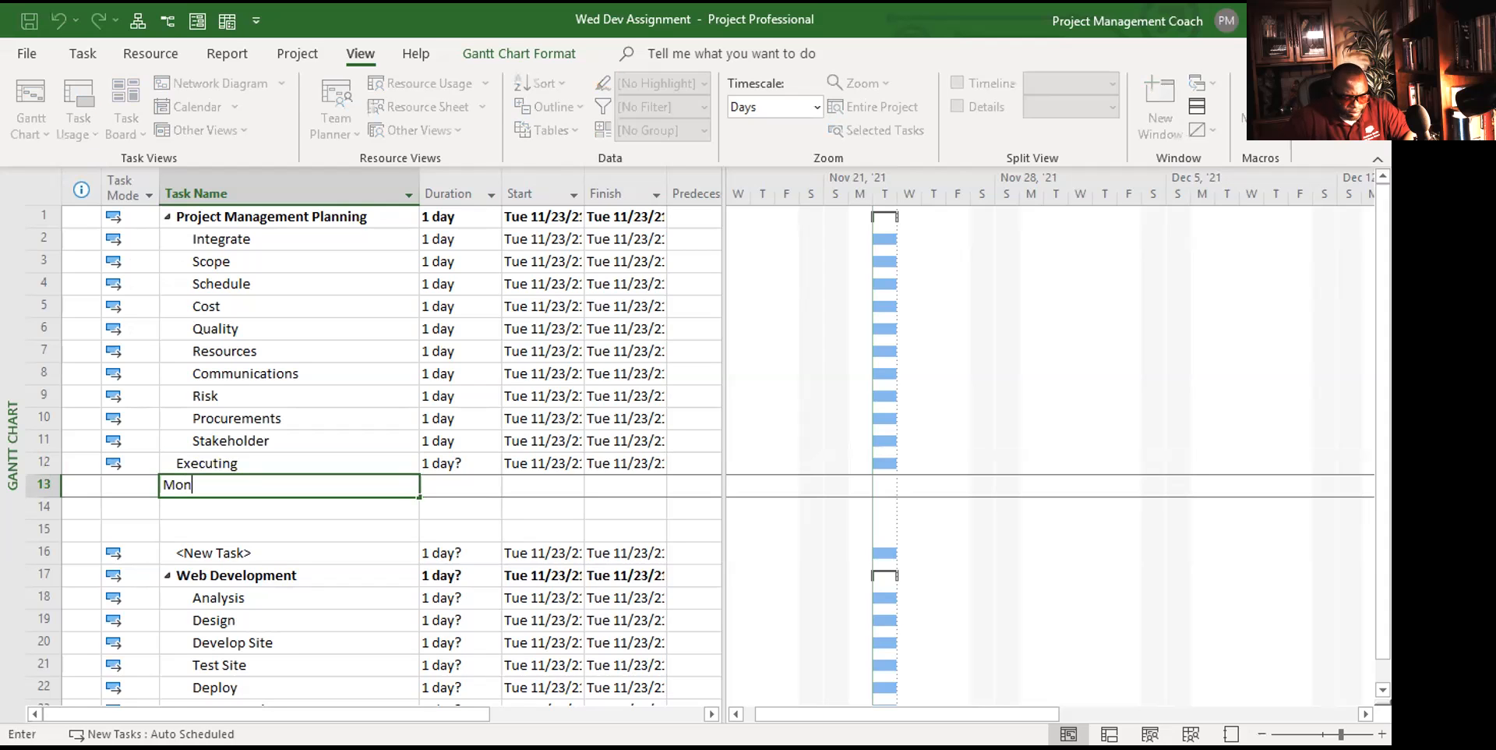
{"action": "type", "text": "itoring a"}
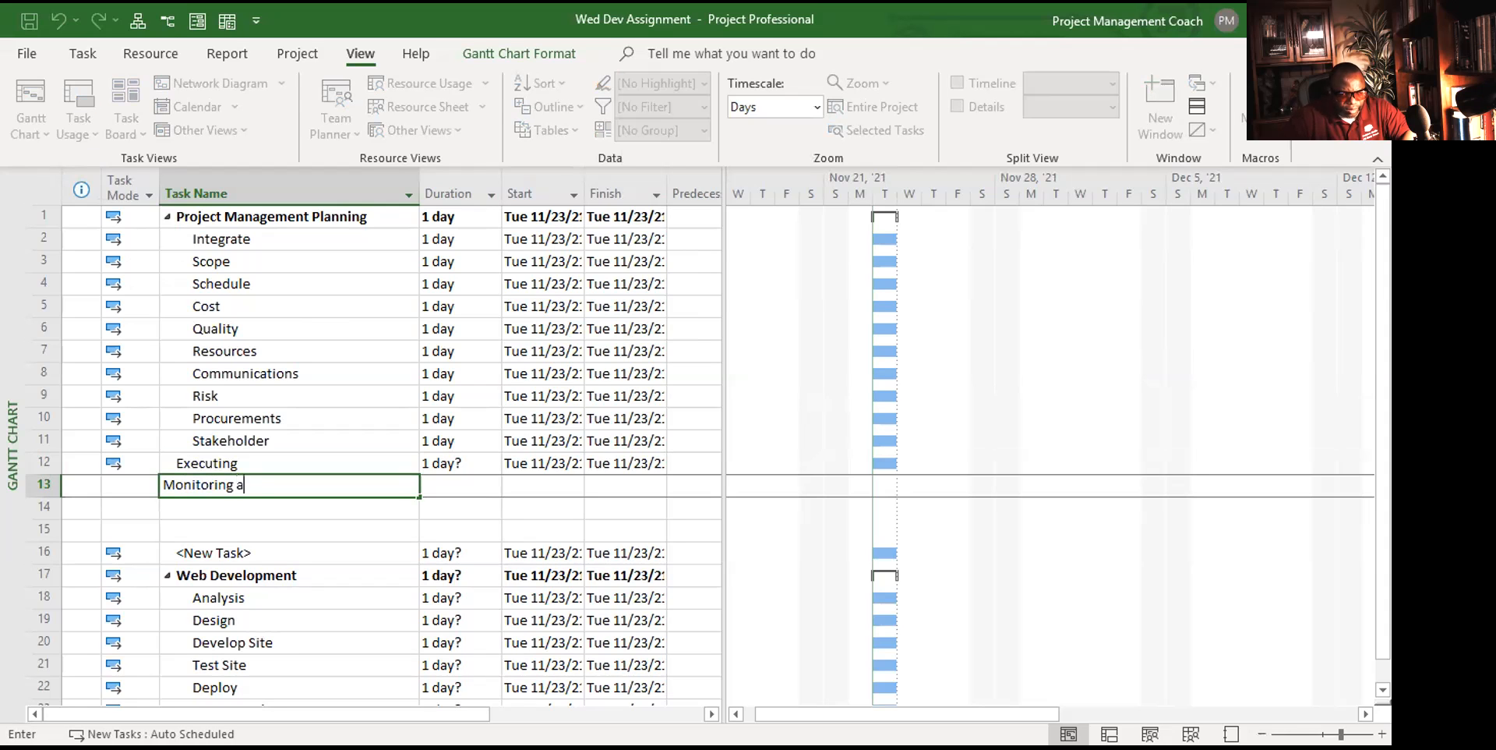
{"action": "type", "text": "nd Controlling"}
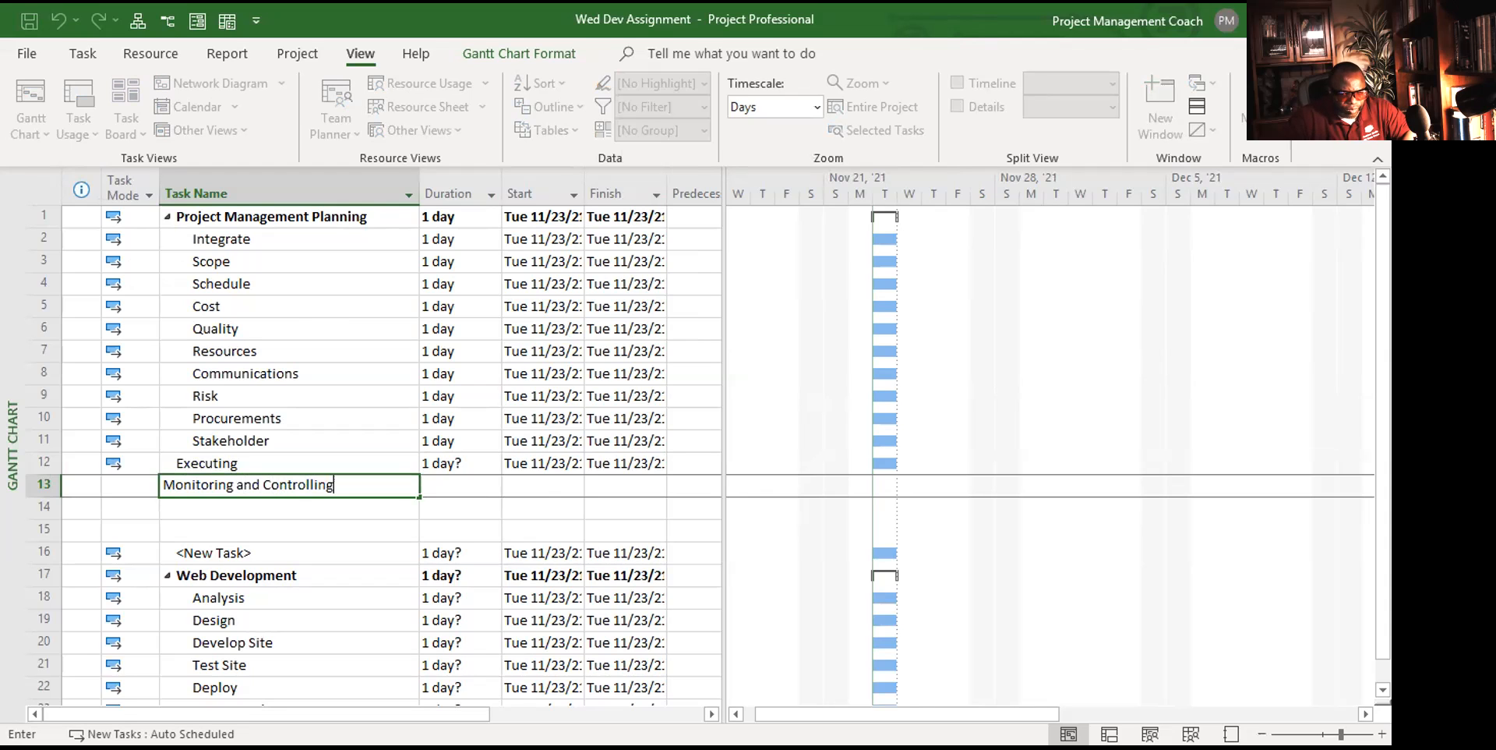
{"action": "key", "text": "Return"}
{"action": "type", "text": "Closing"}
{"action": "key", "text": "Return"}
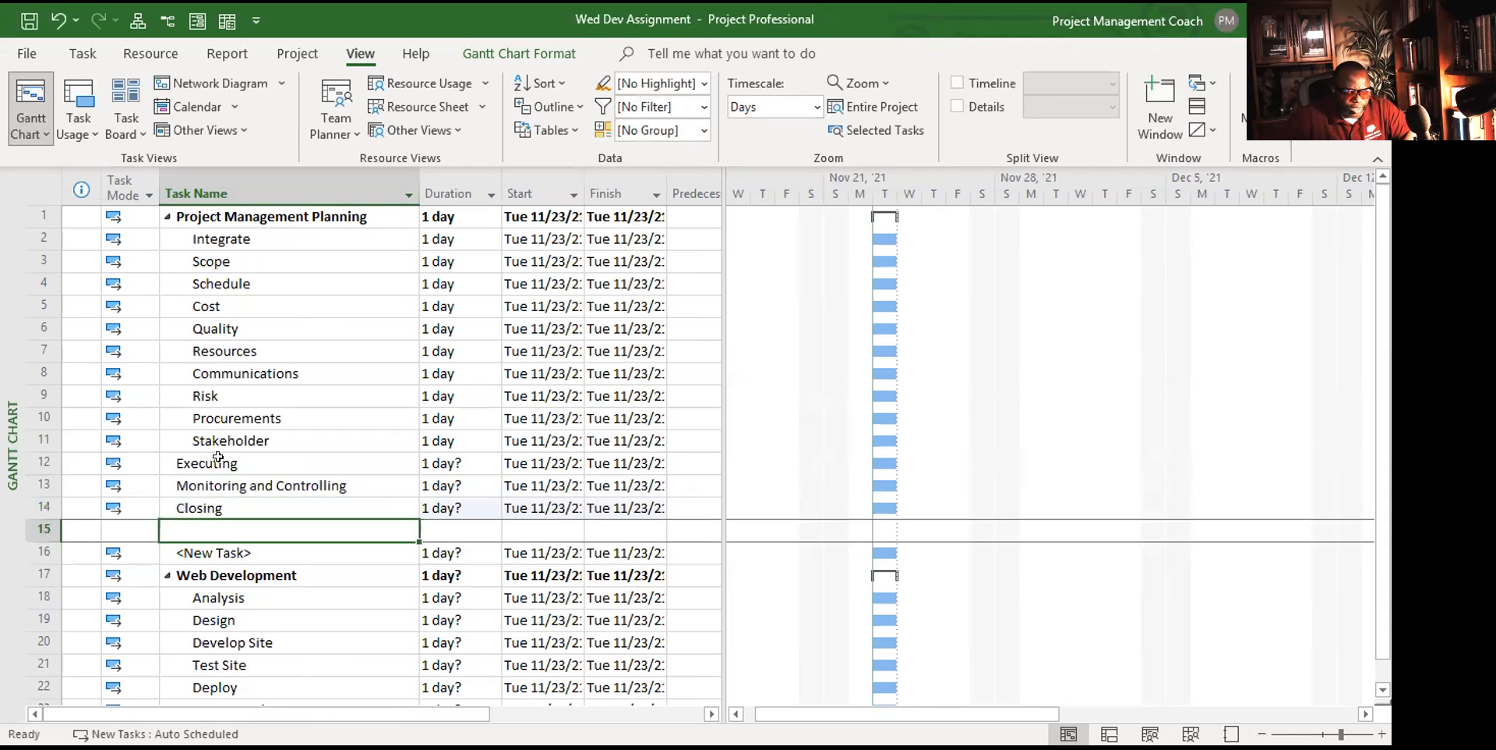
- Insert a new task above Project Management Planning and name it Initiating
{"action": "right_click", "coordinate": [32, 207]}
{"action": "left_click", "coordinate": [125, 385]}
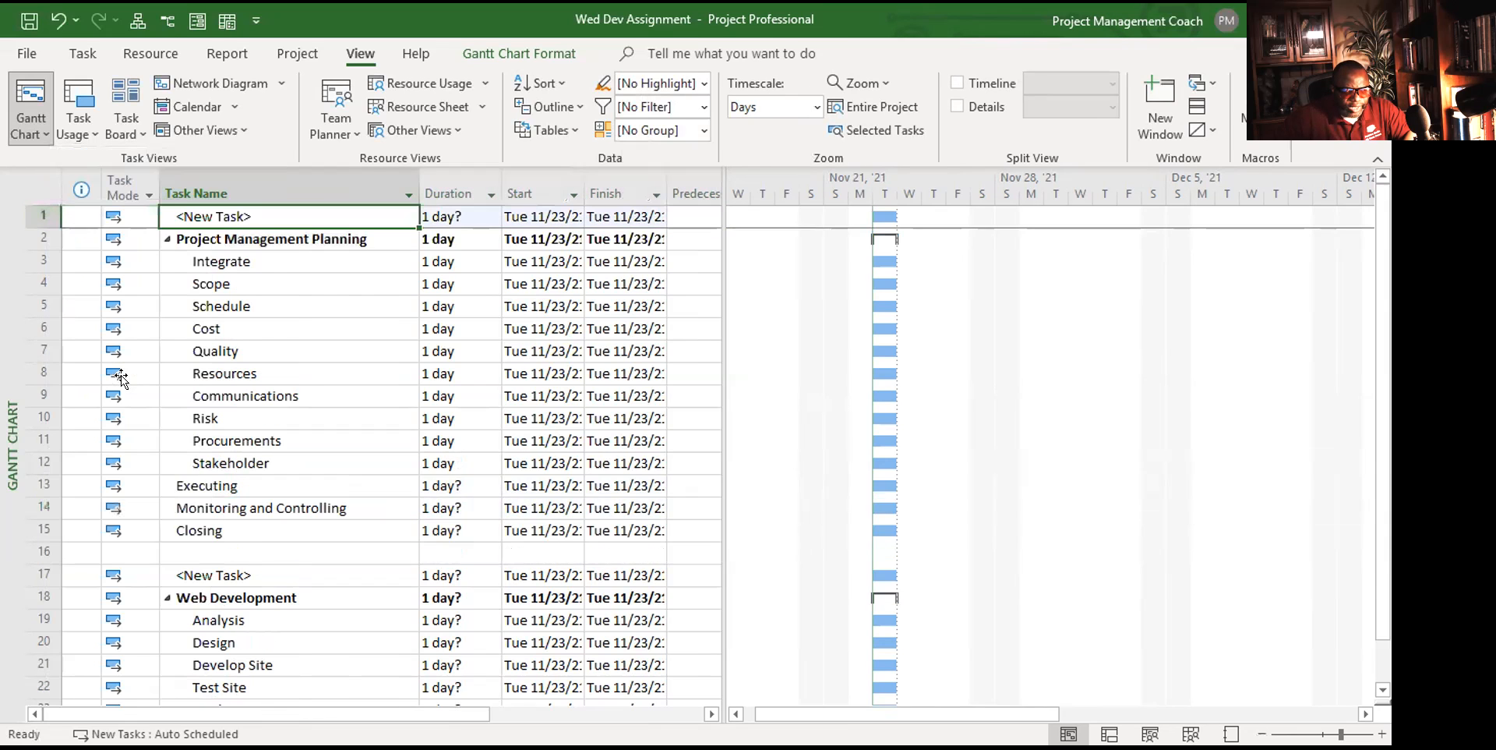
{"action": "left_click", "coordinate": [256, 213]}
{"action": "type", "text": "In"}
{"action": "key", "text": "shift+Home"}
{"action": "key", "text": "BackSpace"}
{"action": "type", "text": "Initiatin"}
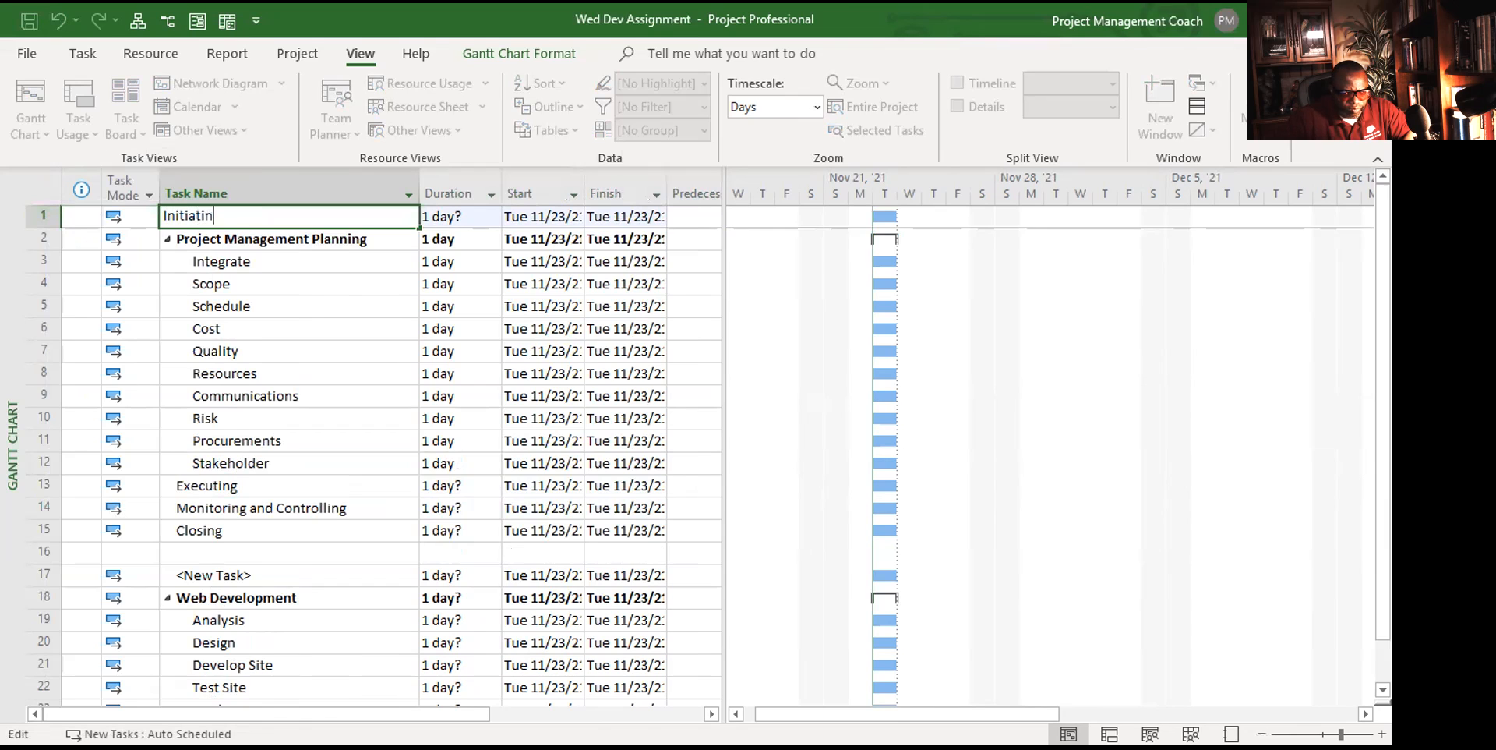
{"action": "type", "text": "g"}
{"action": "key", "text": "Return"}
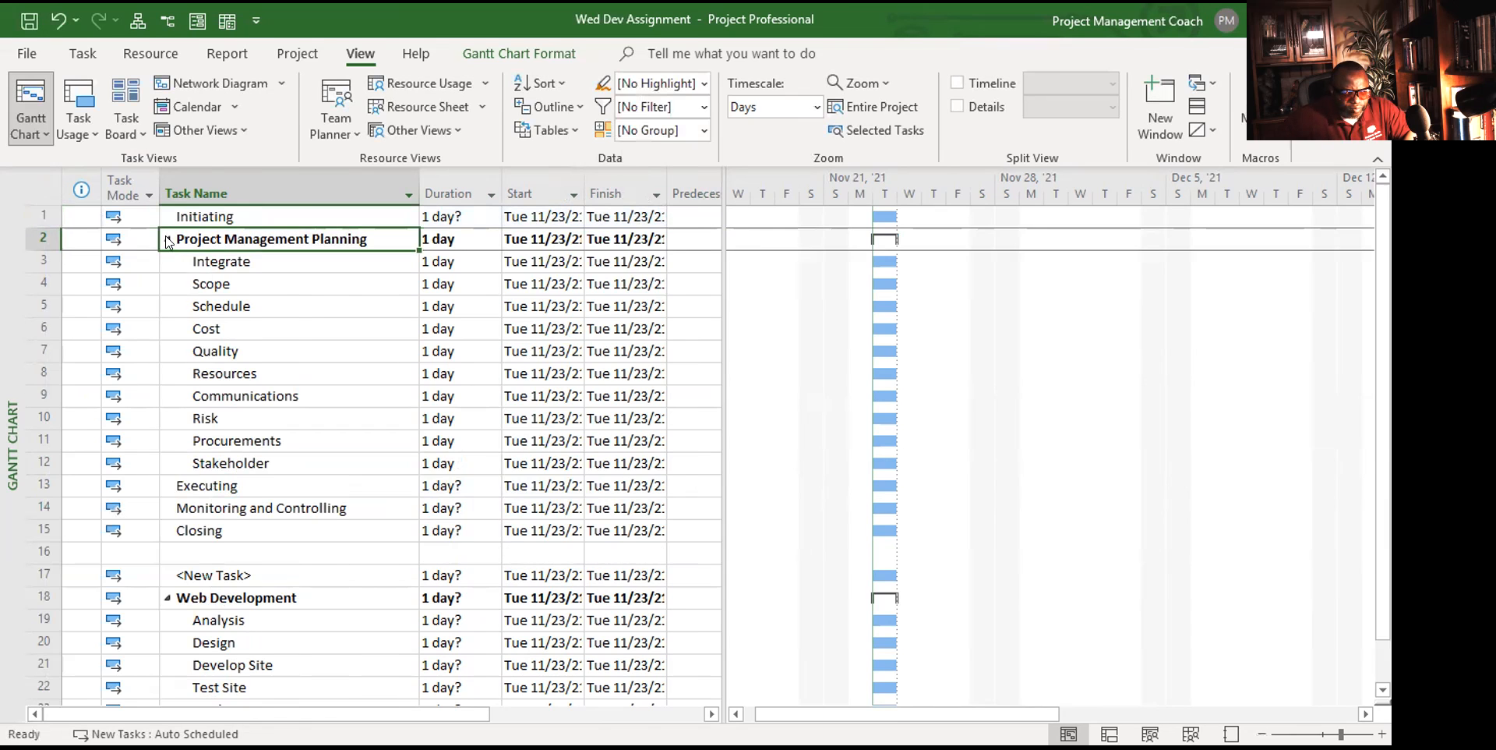
- Collapse the Project Management Planning subtasks and delete the blank row below Closing
{"action": "left_click", "coordinate": [167, 240]}
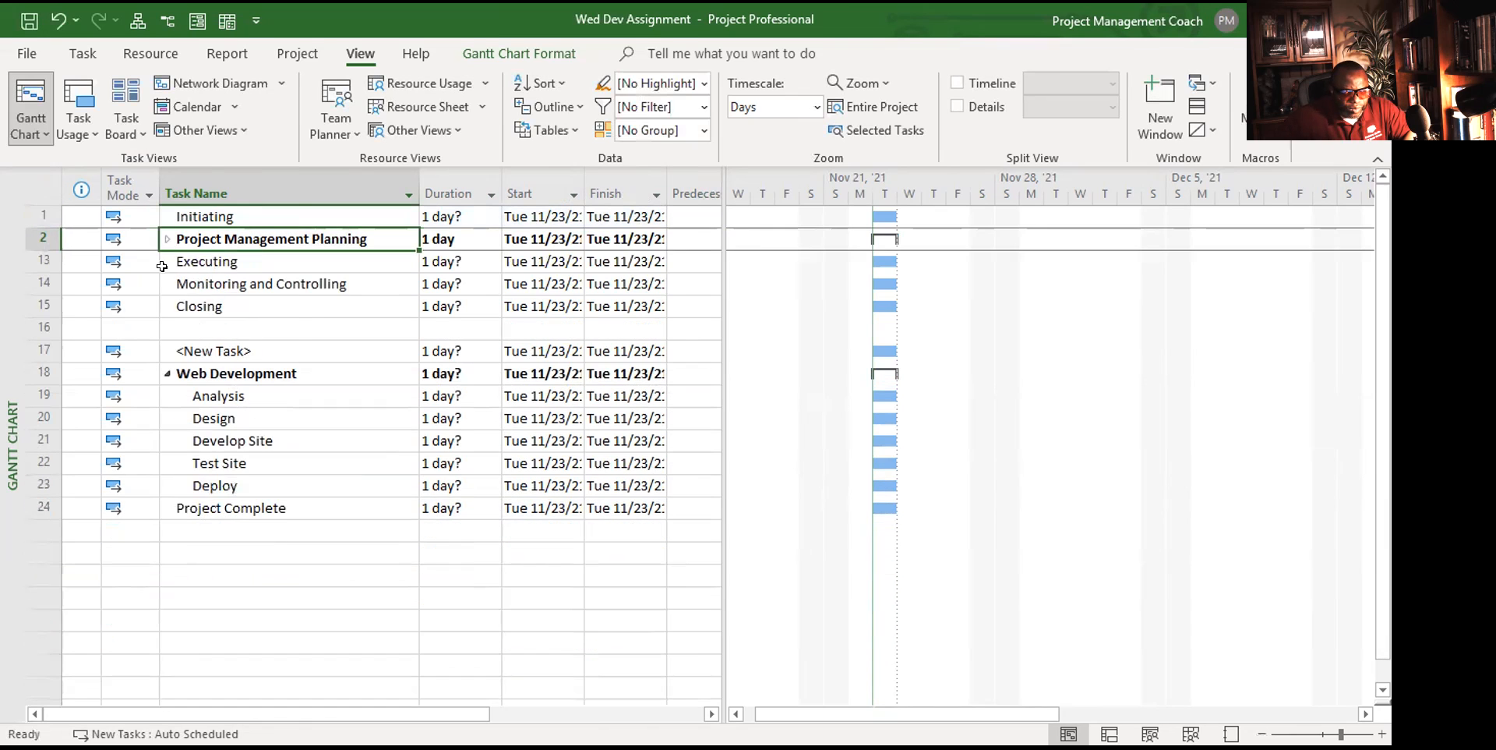
{"action": "left_click", "coordinate": [23, 327]}
{"action": "right_click", "coordinate": [40, 327]}
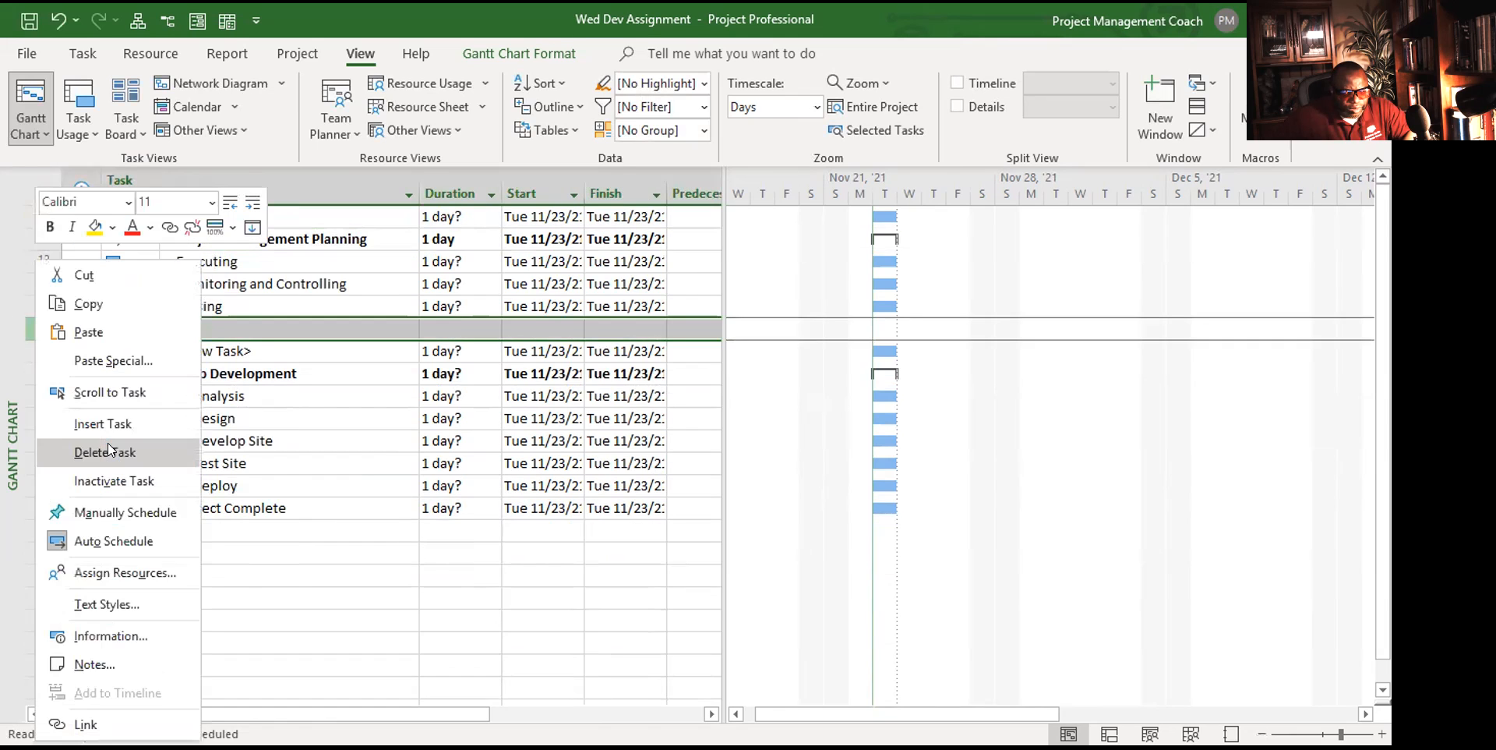
{"action": "left_click", "coordinate": [108, 450]}
- Rename the Project Management Planning summary task as Planning
{"action": "left_click", "coordinate": [288, 238]}
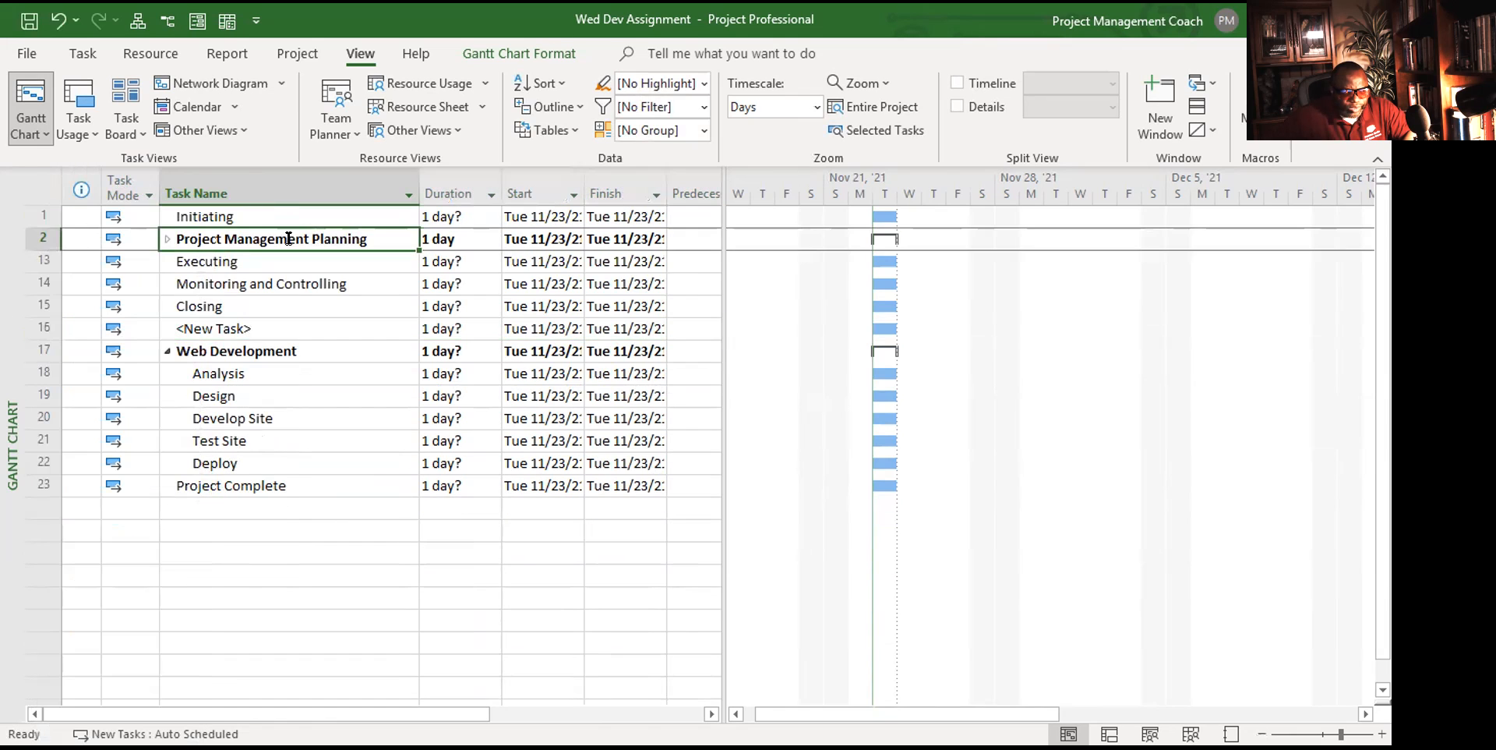
{"action": "type", "text": "Planning"}
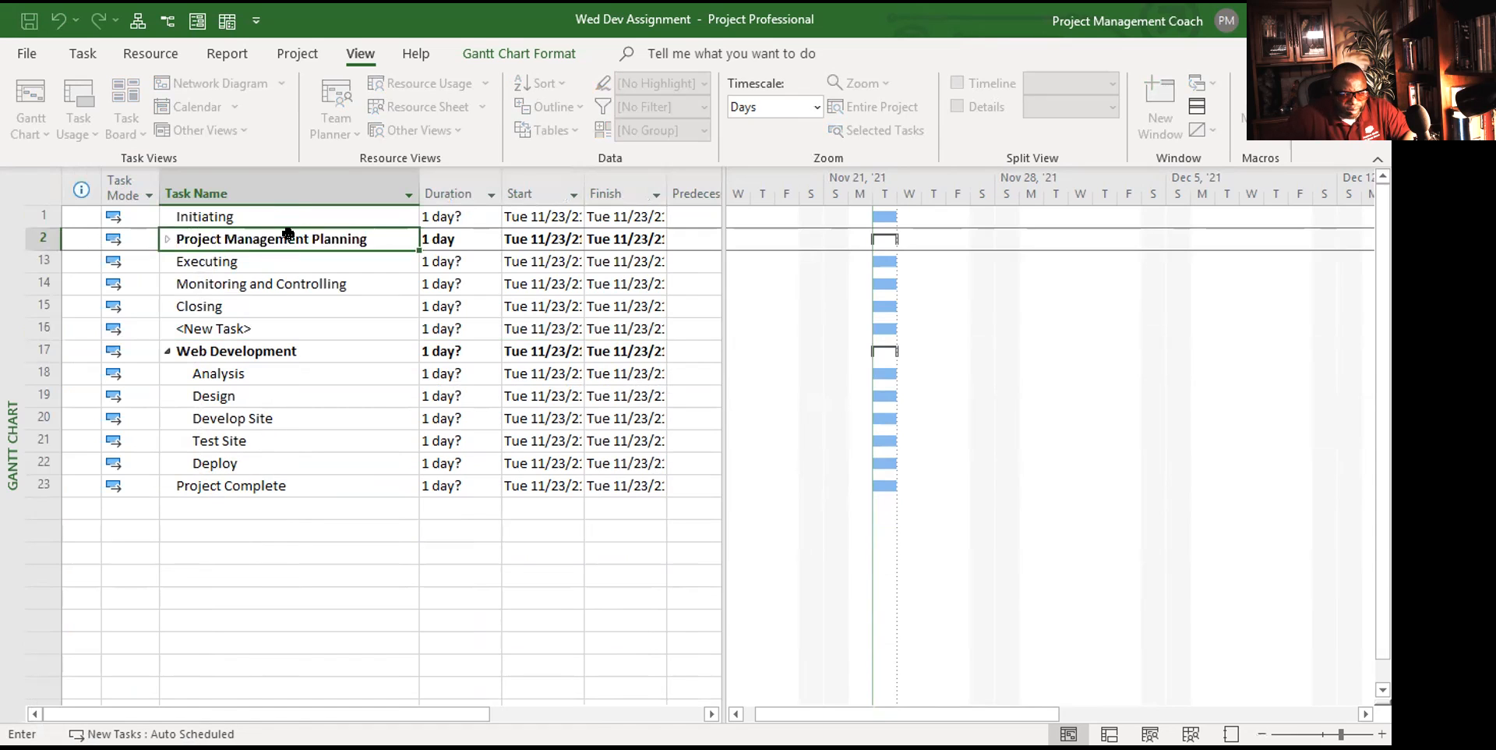
{"action": "key", "text": "Return"}
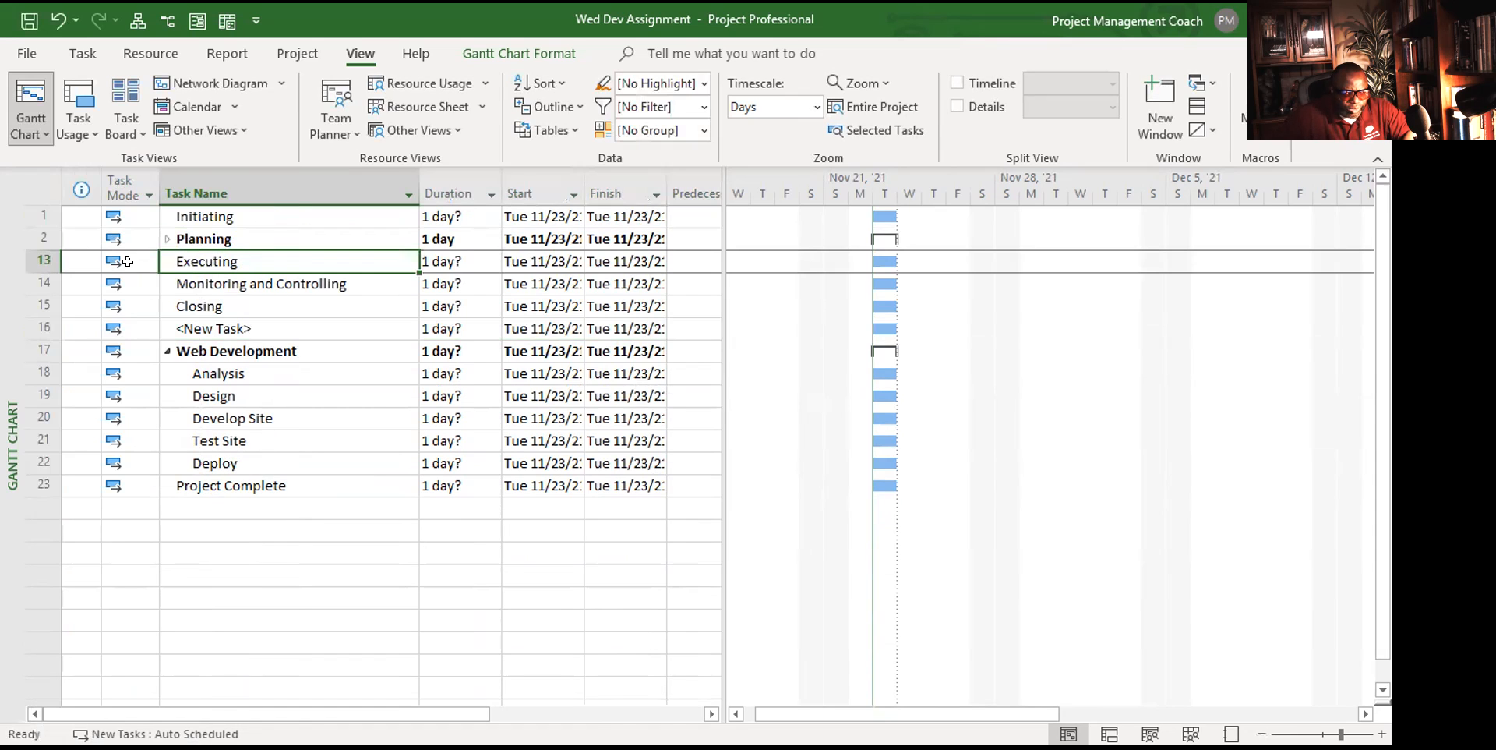
- Save the changes to the project and delete the <New Task> row between Closing and Web Development
{"action": "left_click", "coordinate": [194, 321]}
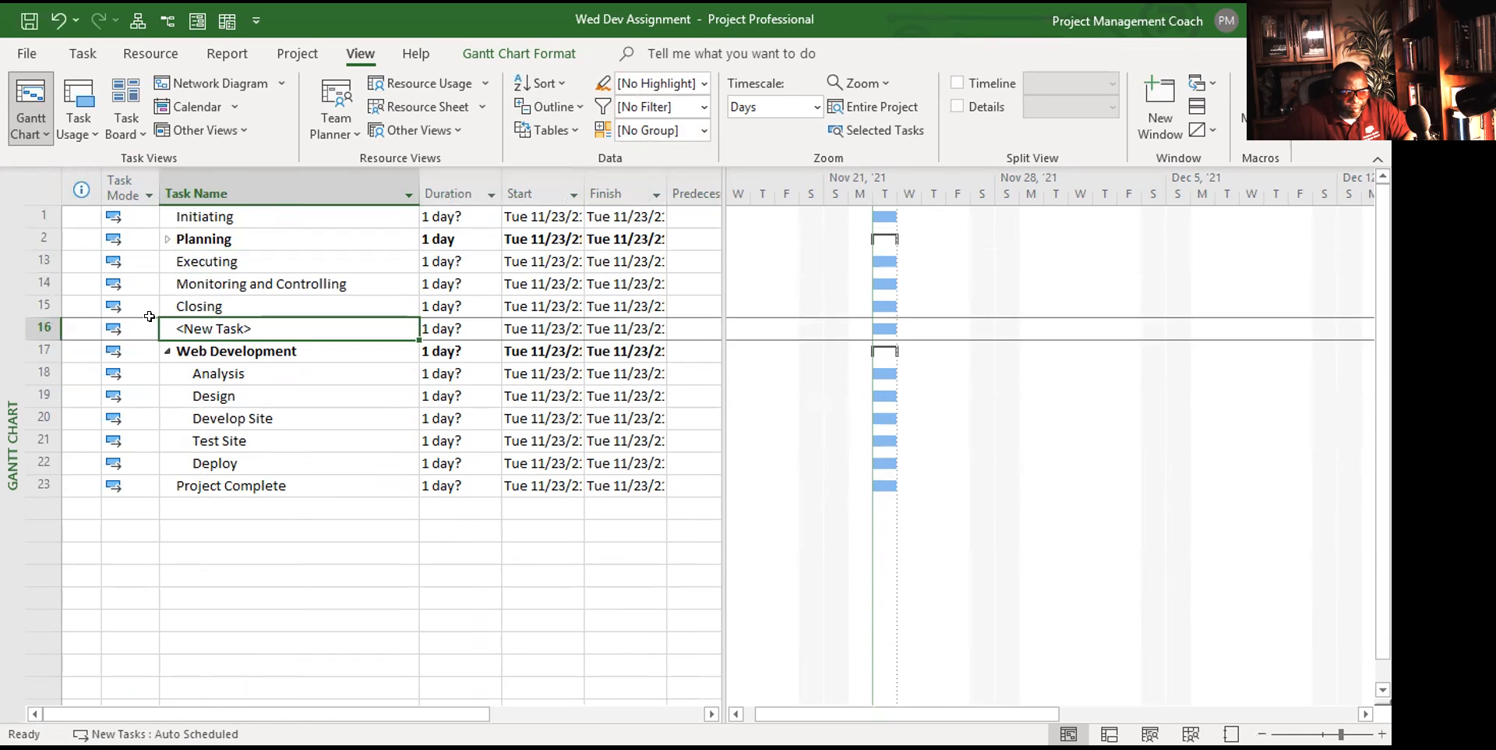
{"action": "key", "text": "alt+F4"}
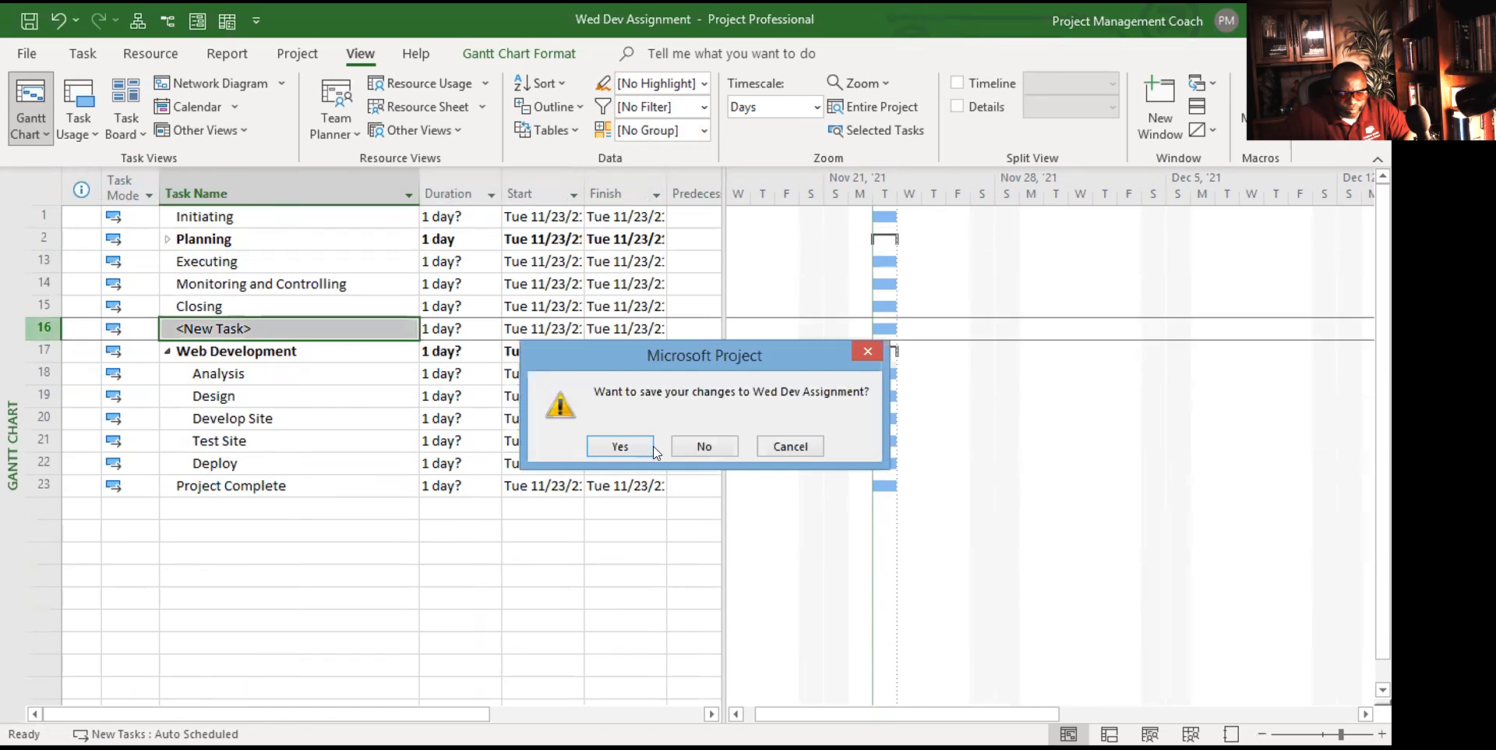
{"action": "left_click", "coordinate": [616, 441]}
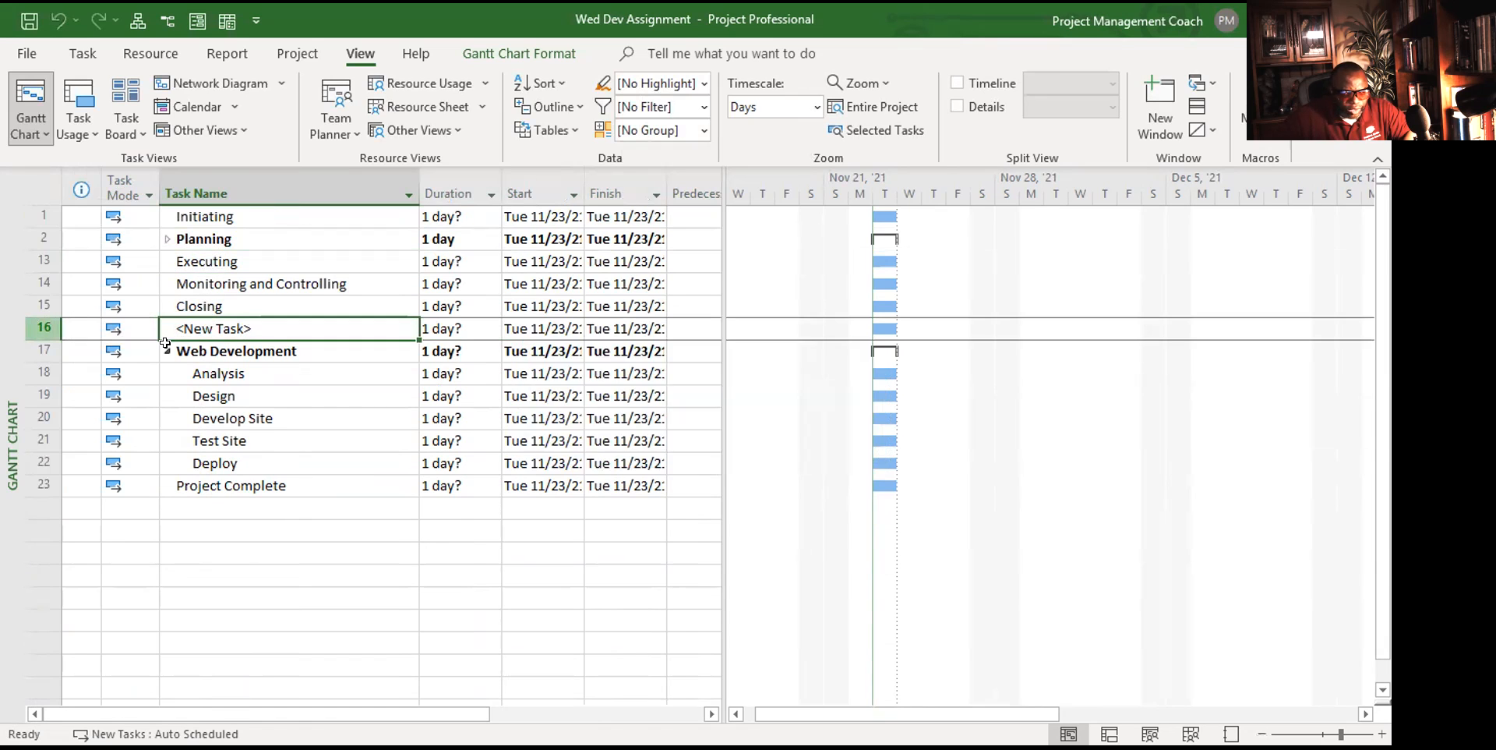
{"action": "left_click", "coordinate": [42, 328]}
{"action": "right_click", "coordinate": [43, 328]}
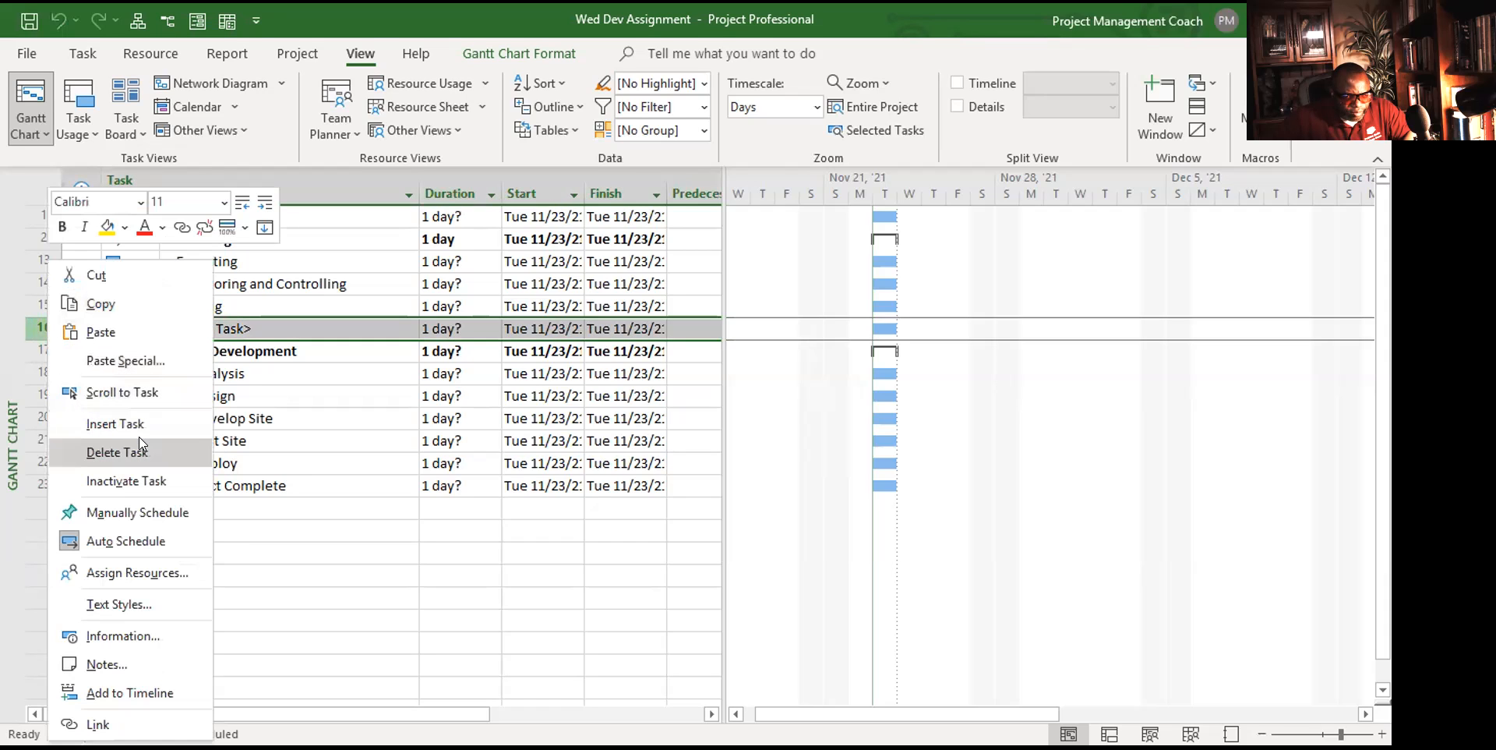
{"action": "left_click", "coordinate": [139, 436]}
- Insert a new task above Initiating and name it Project Management
{"action": "left_click", "coordinate": [45, 213]}
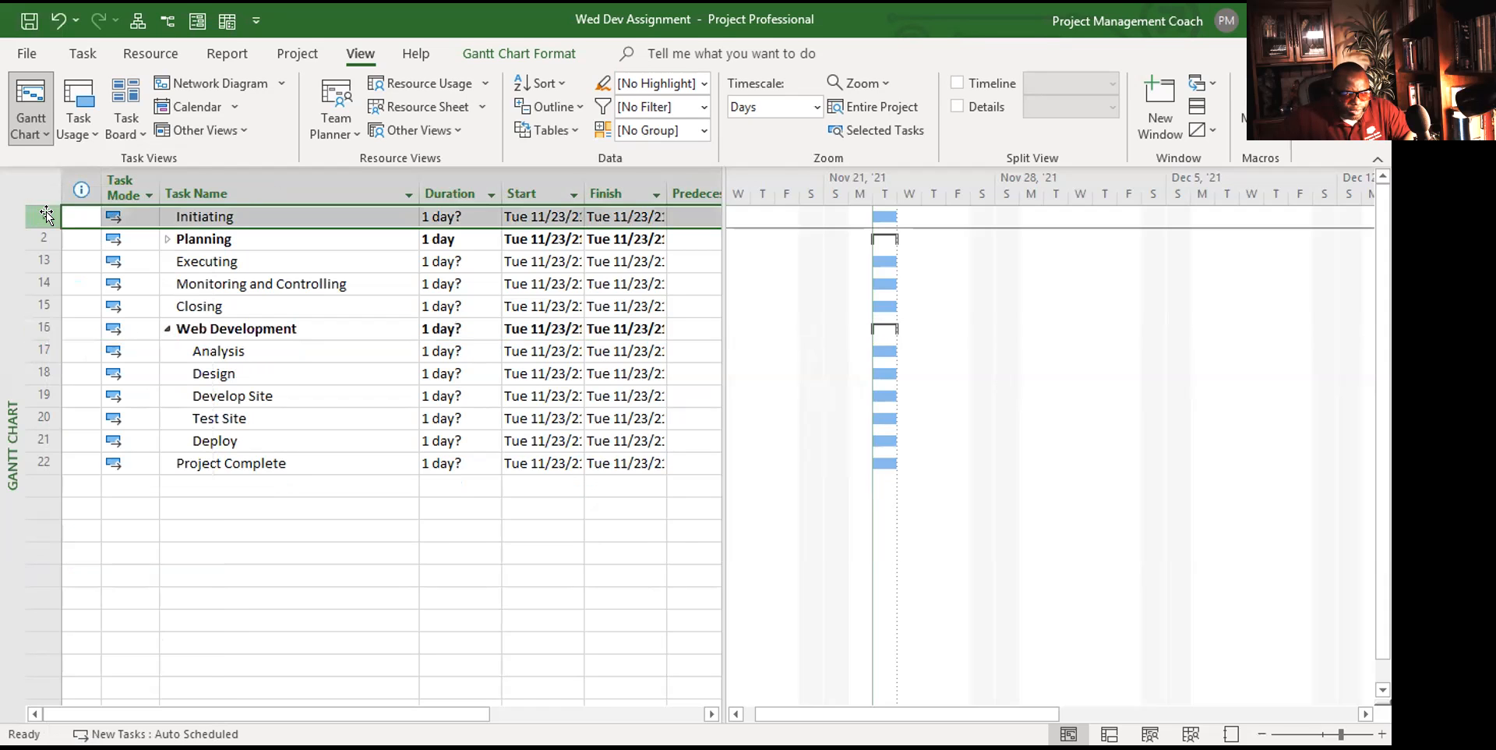
{"action": "right_click", "coordinate": [45, 212]}
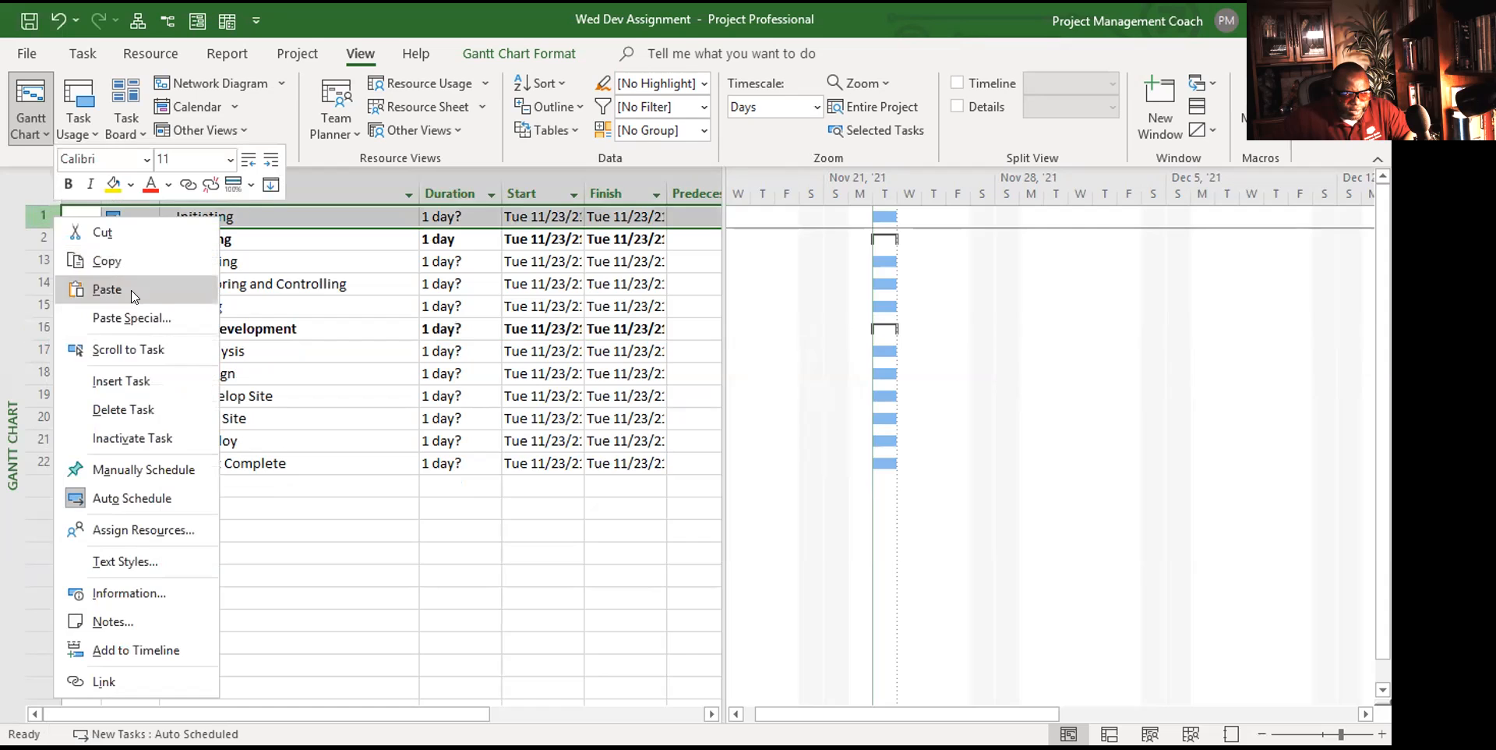
{"action": "left_click", "coordinate": [148, 377]}
{"action": "left_click", "coordinate": [242, 255]}
{"action": "left_click", "coordinate": [240, 215]}
{"action": "type", "text": "Project Mana"}
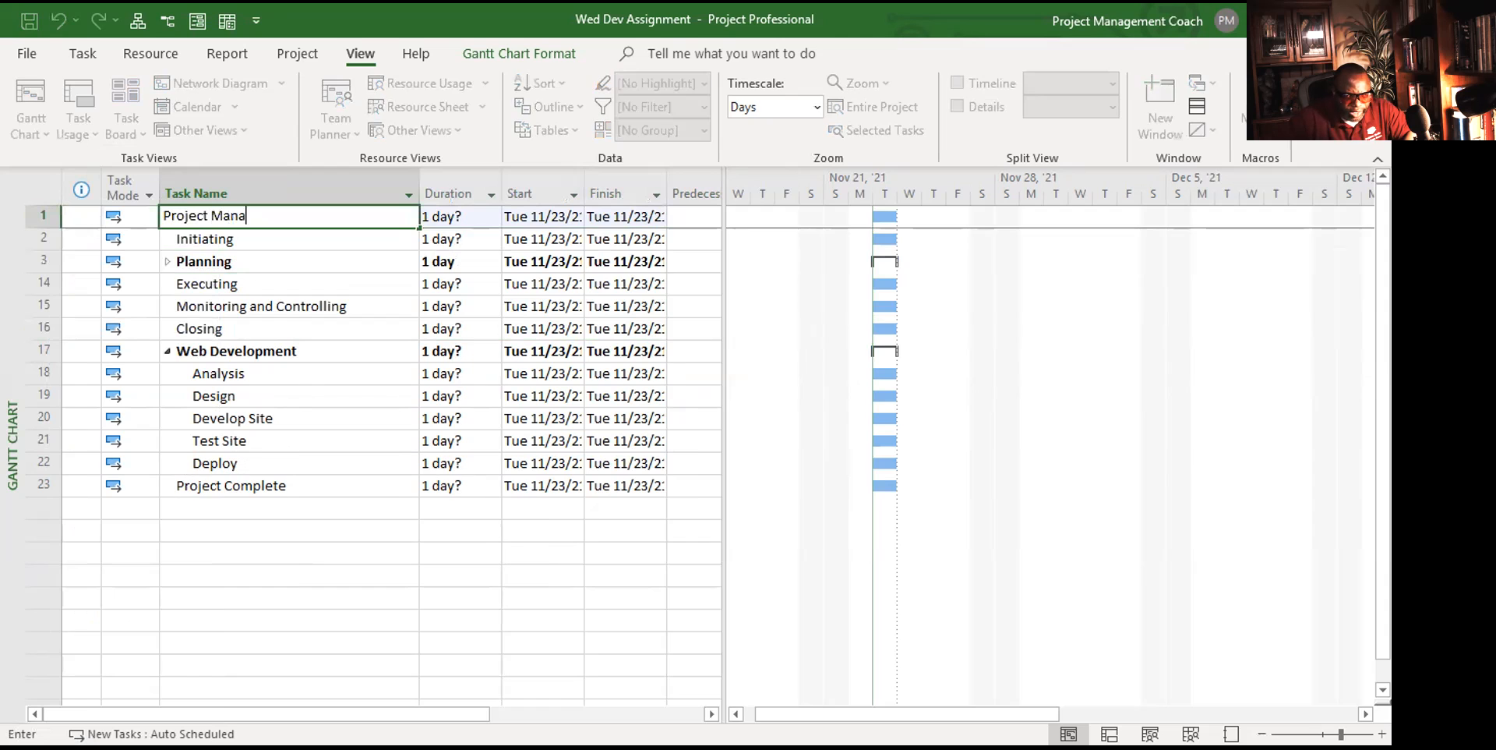
{"action": "type", "text": "gement"}
{"action": "key", "text": "Return"}
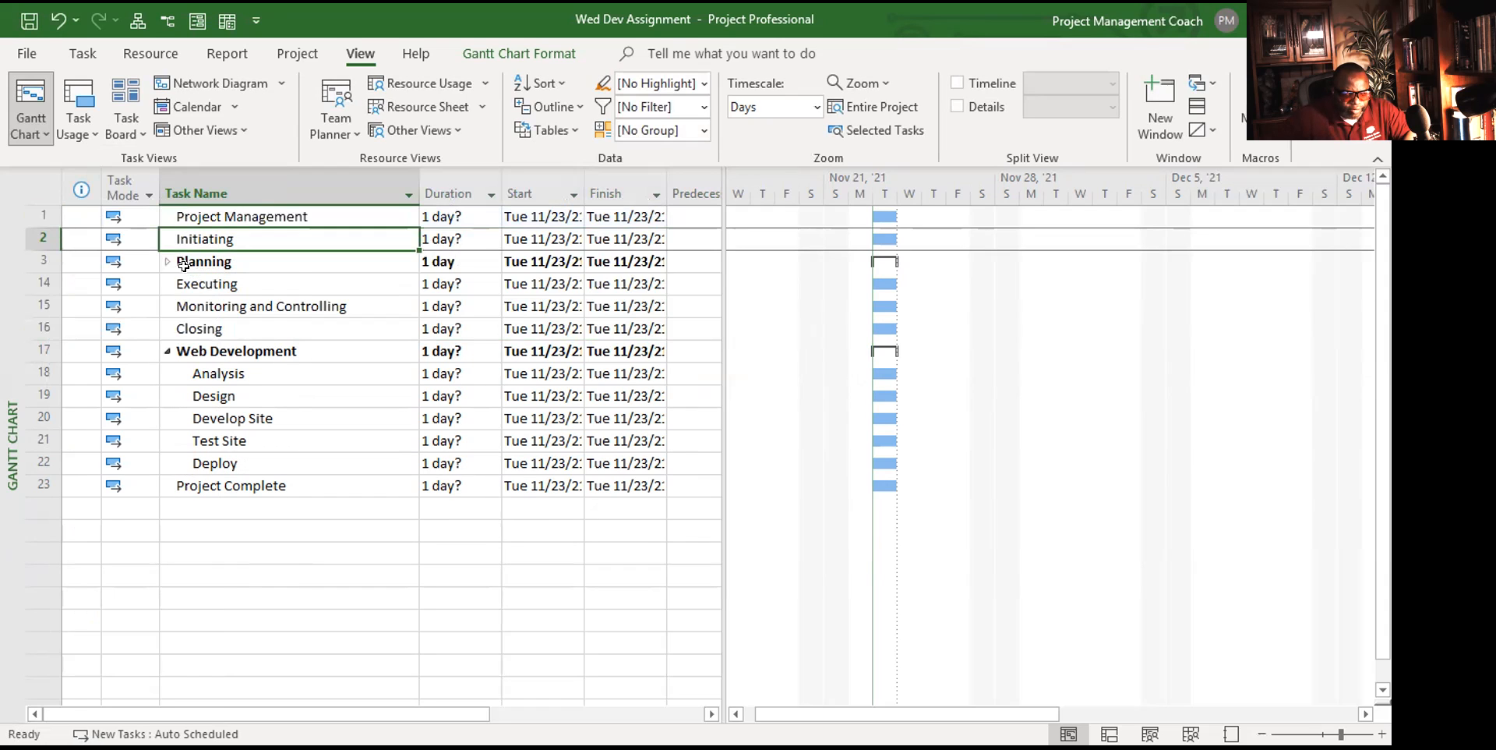
- Indent the Initiating, Planning, Executing, Monitoring and Controlling, and Closing tasks as subtasks of Project Management
{"action": "left_click", "coordinate": [166, 261]}
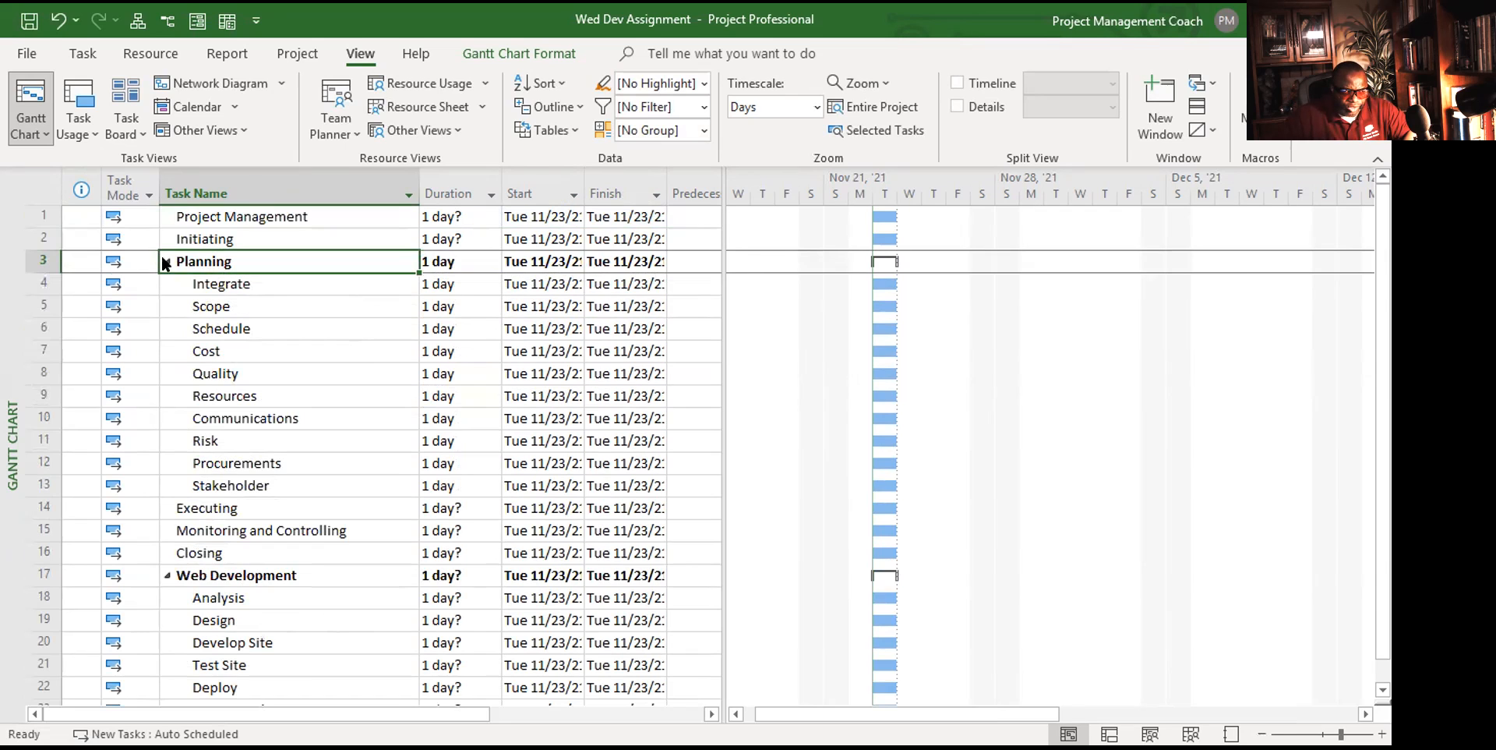
{"action": "left_click", "coordinate": [166, 262]}
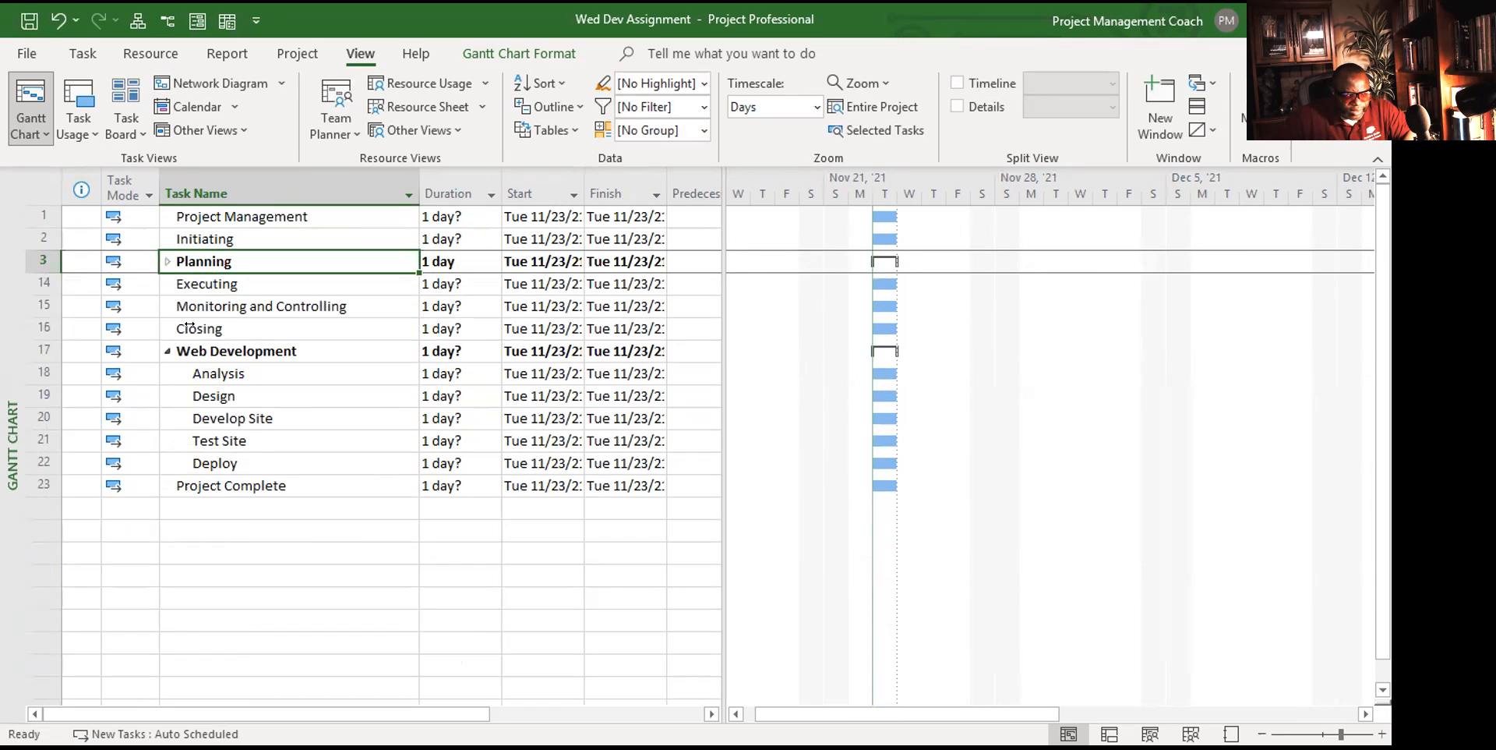
{"action": "left_click_drag", "start_coordinate": [189, 230], "coordinate": [199, 326]}
{"action": "right_click", "coordinate": [210, 279]}
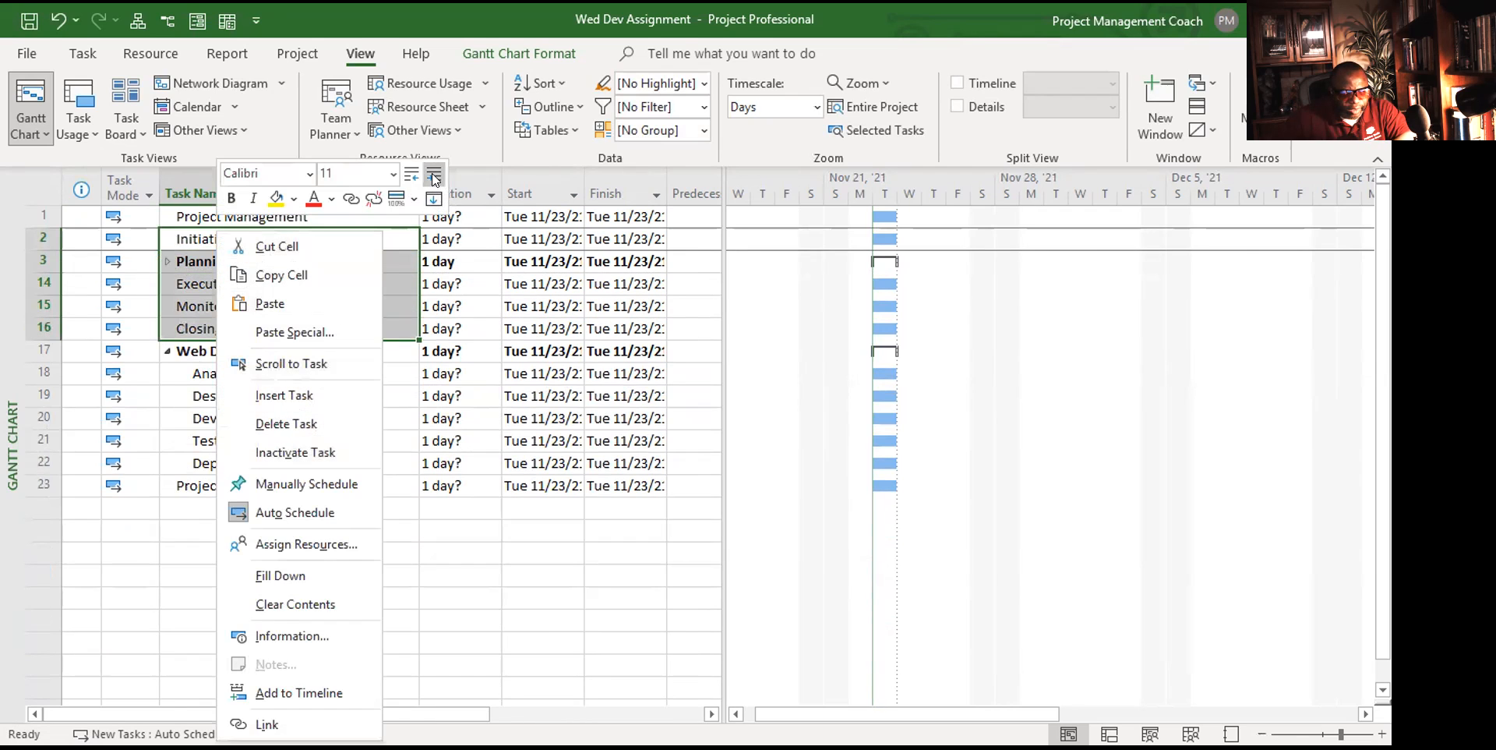
{"action": "left_click", "coordinate": [436, 178]}
{"action": "left_click", "coordinate": [339, 397]}
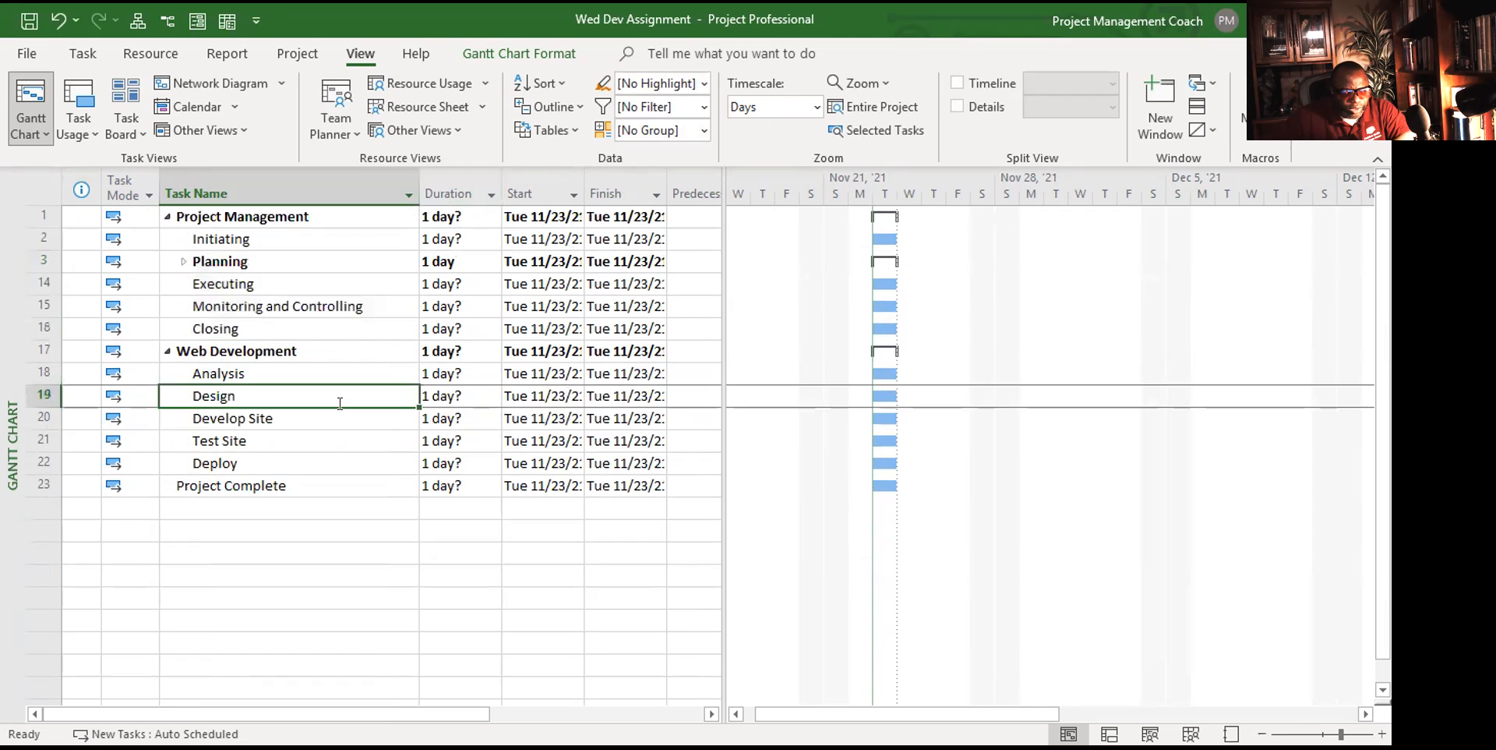
- Collapse the Project Management and Web Development summary tasks to view only the top level of the plan
{"action": "left_click", "coordinate": [167, 218]}
{"action": "left_click", "coordinate": [167, 217]}
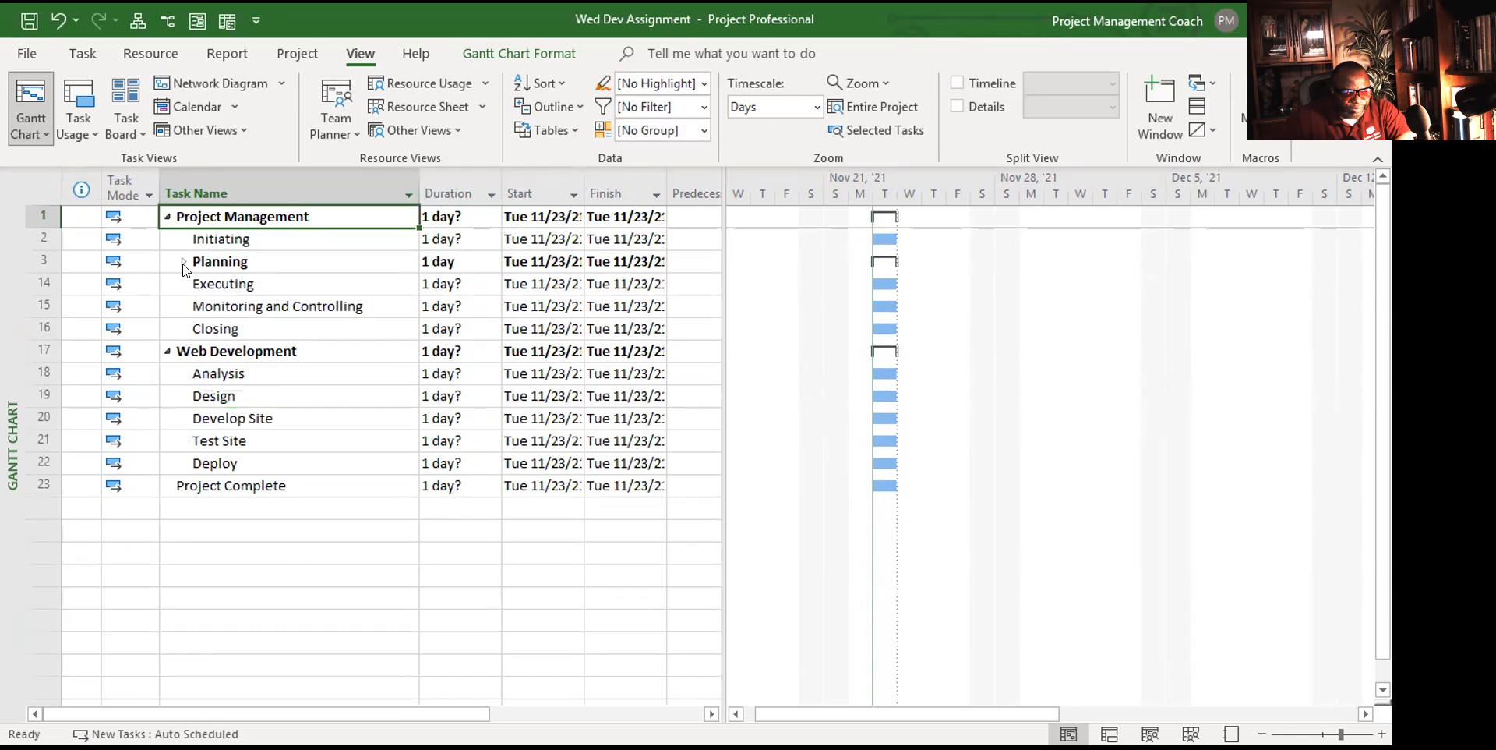
{"action": "left_click", "coordinate": [169, 353]}
{"action": "left_click", "coordinate": [169, 352]}
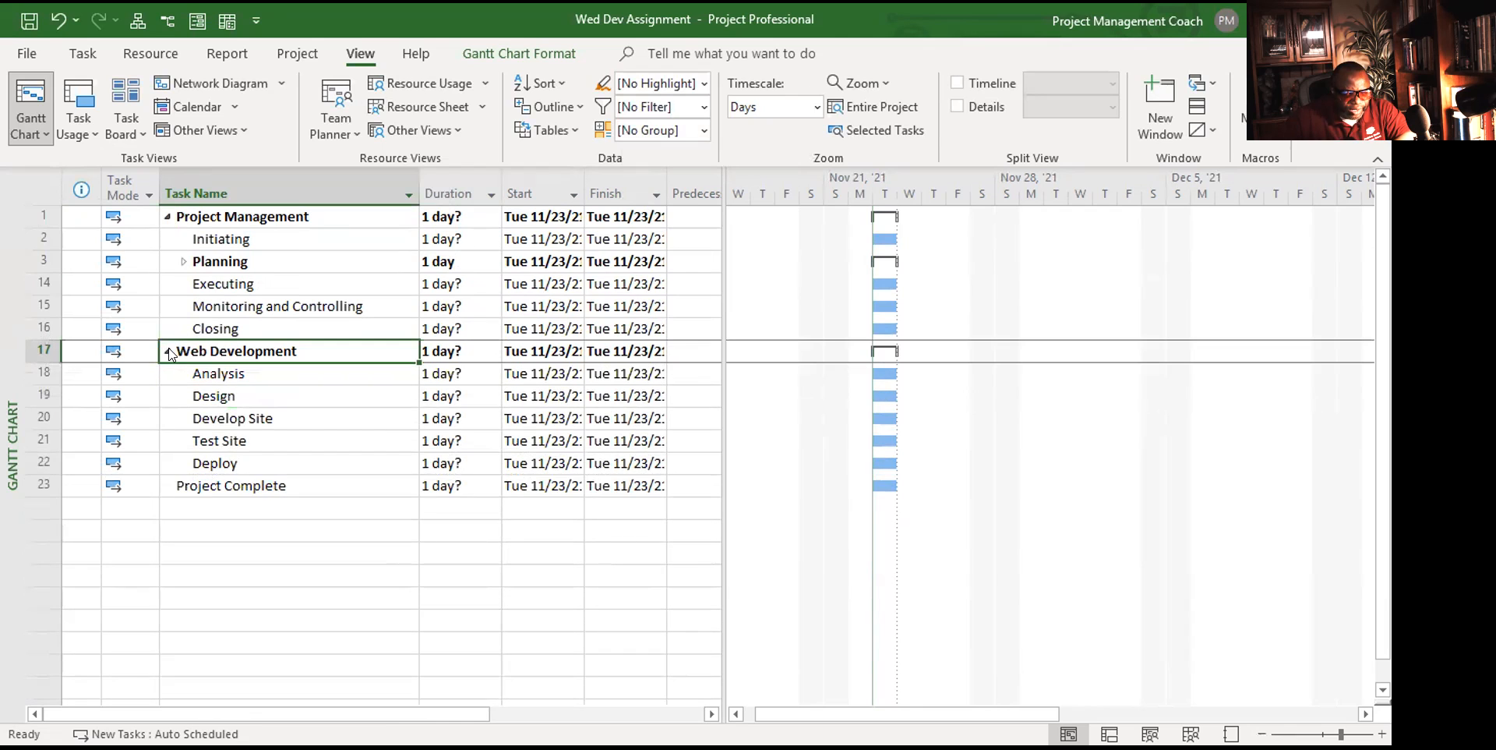
{"action": "left_click", "coordinate": [177, 485]}
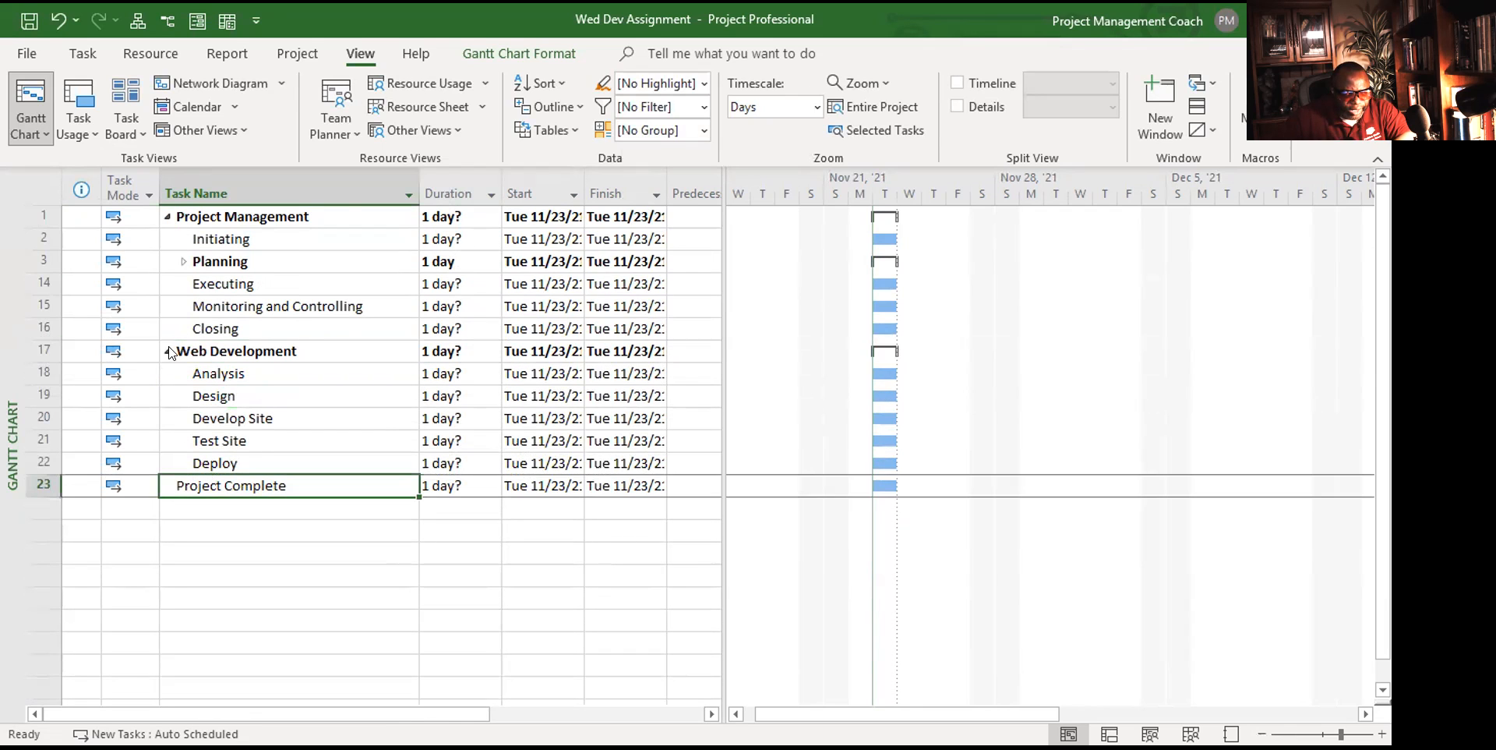
{"action": "left_click", "coordinate": [168, 351]}
{"action": "left_click", "coordinate": [167, 217]}
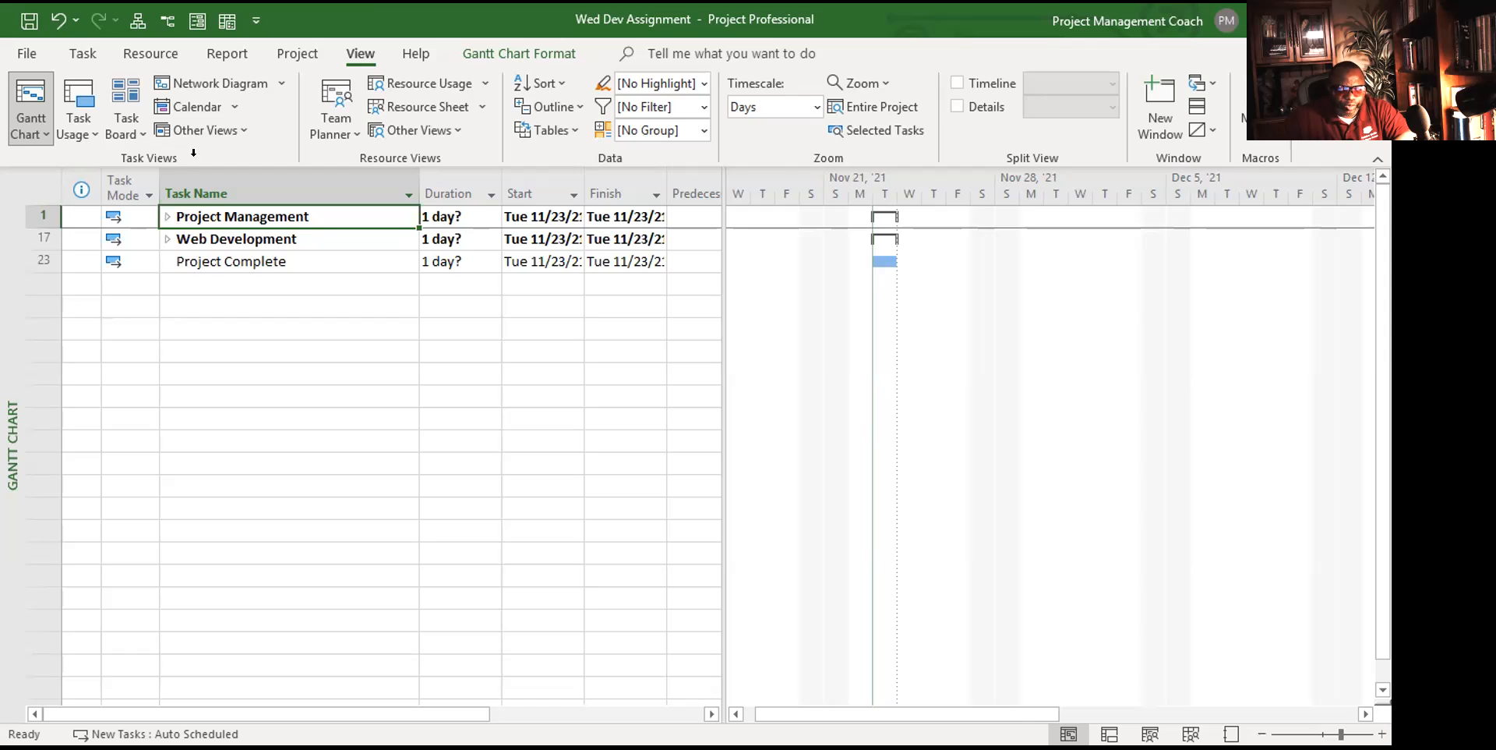
- Show the project summary task above the task list
{"action": "left_click", "coordinate": [500, 54]}
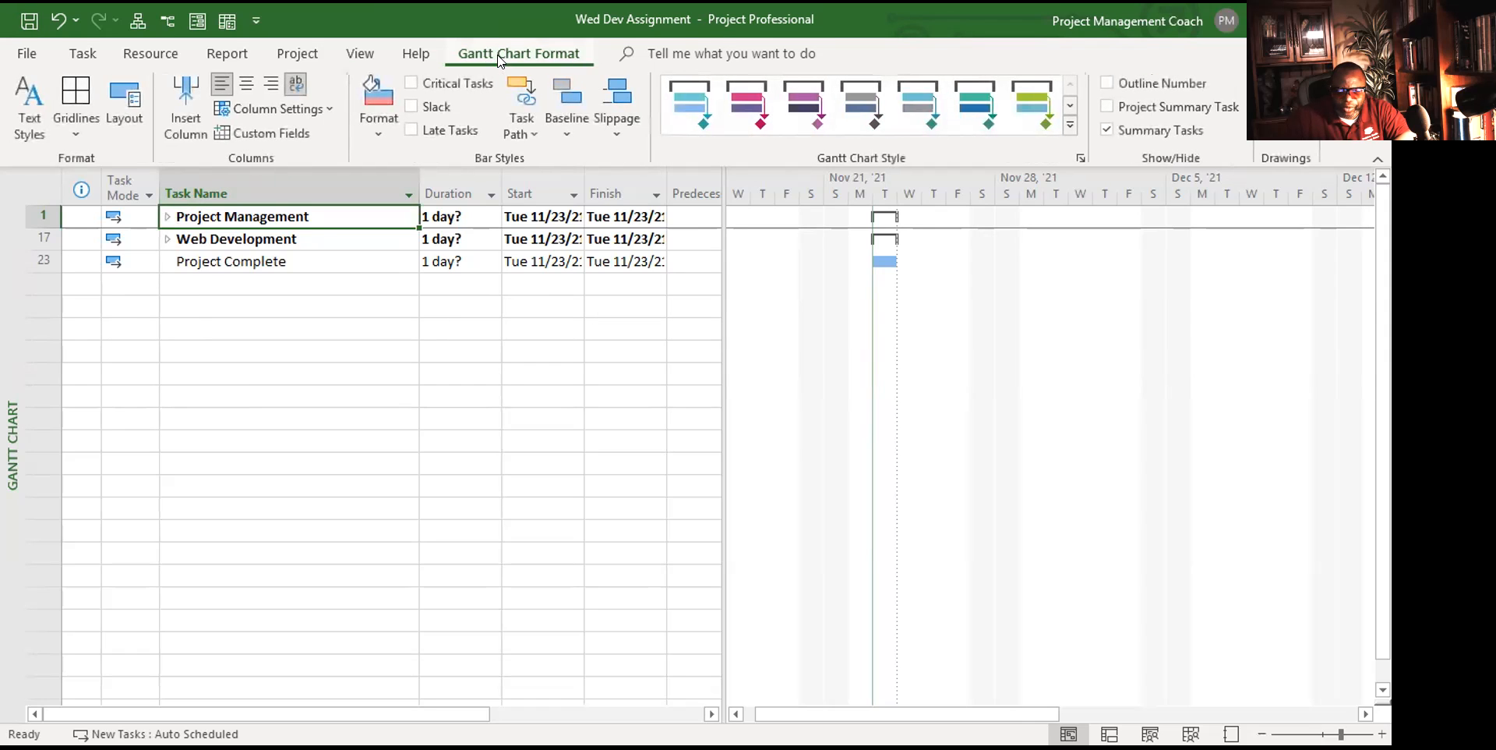
{"action": "left_click", "coordinate": [1105, 83]}
{"action": "left_click", "coordinate": [1105, 83]}
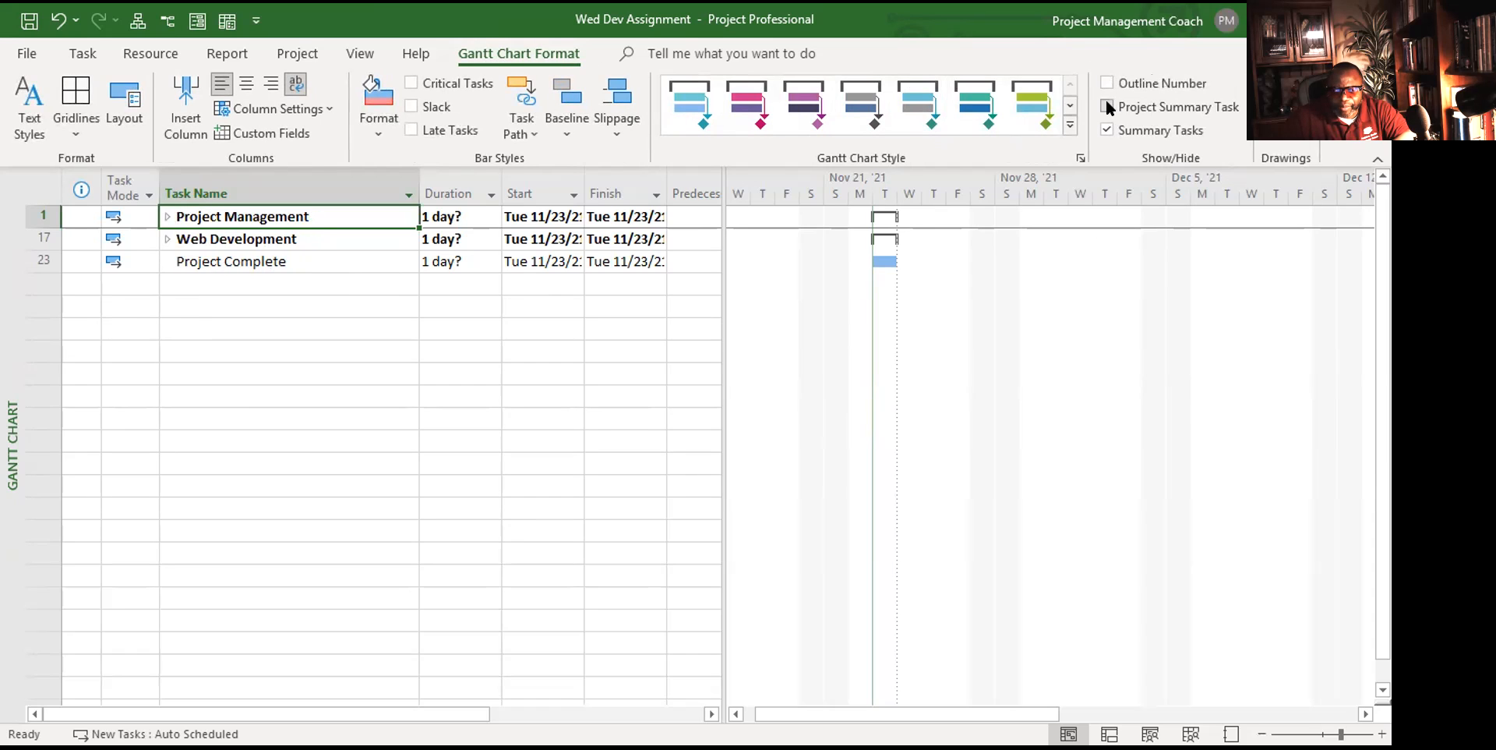
{"action": "left_click", "coordinate": [1107, 106]}
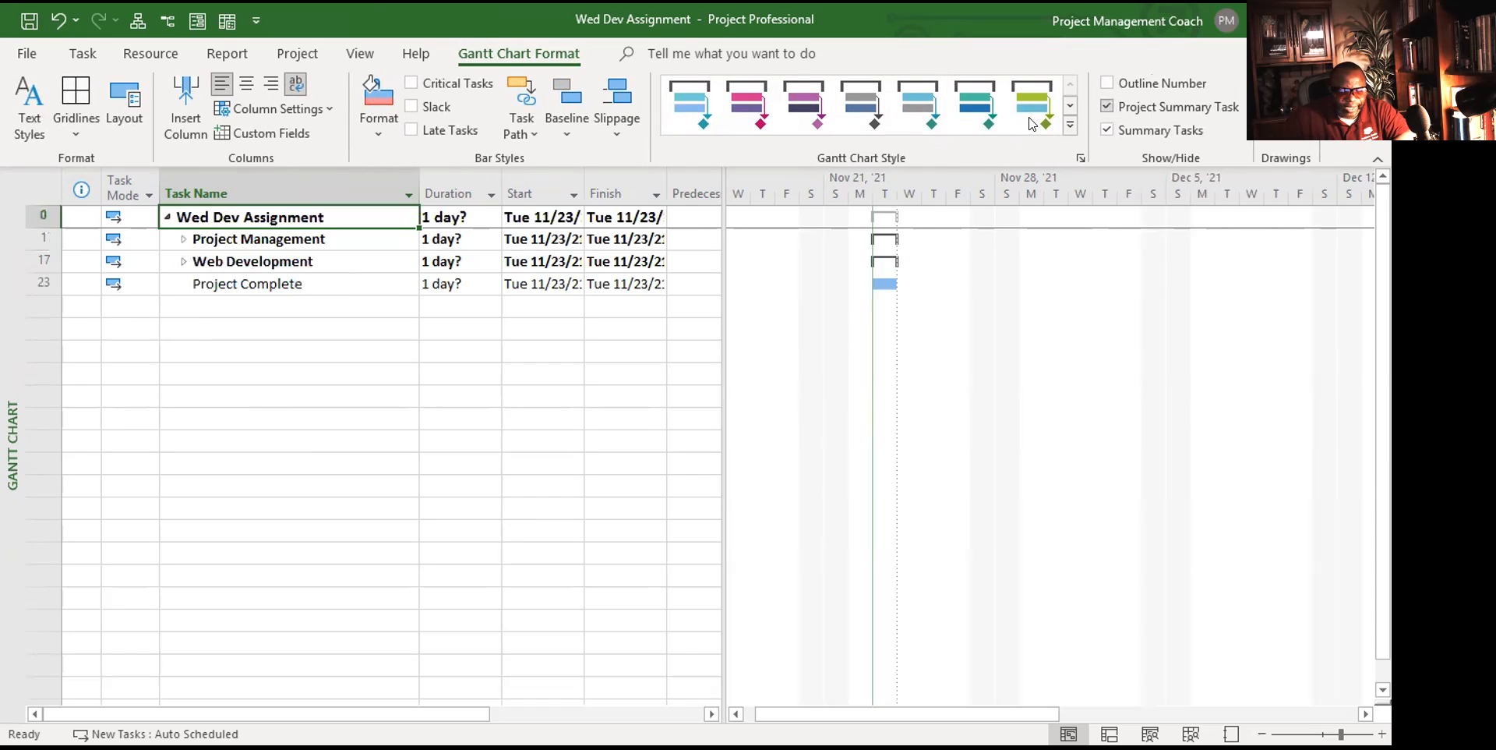
{"action": "left_click", "coordinate": [166, 216]}
{"action": "left_click", "coordinate": [166, 217]}
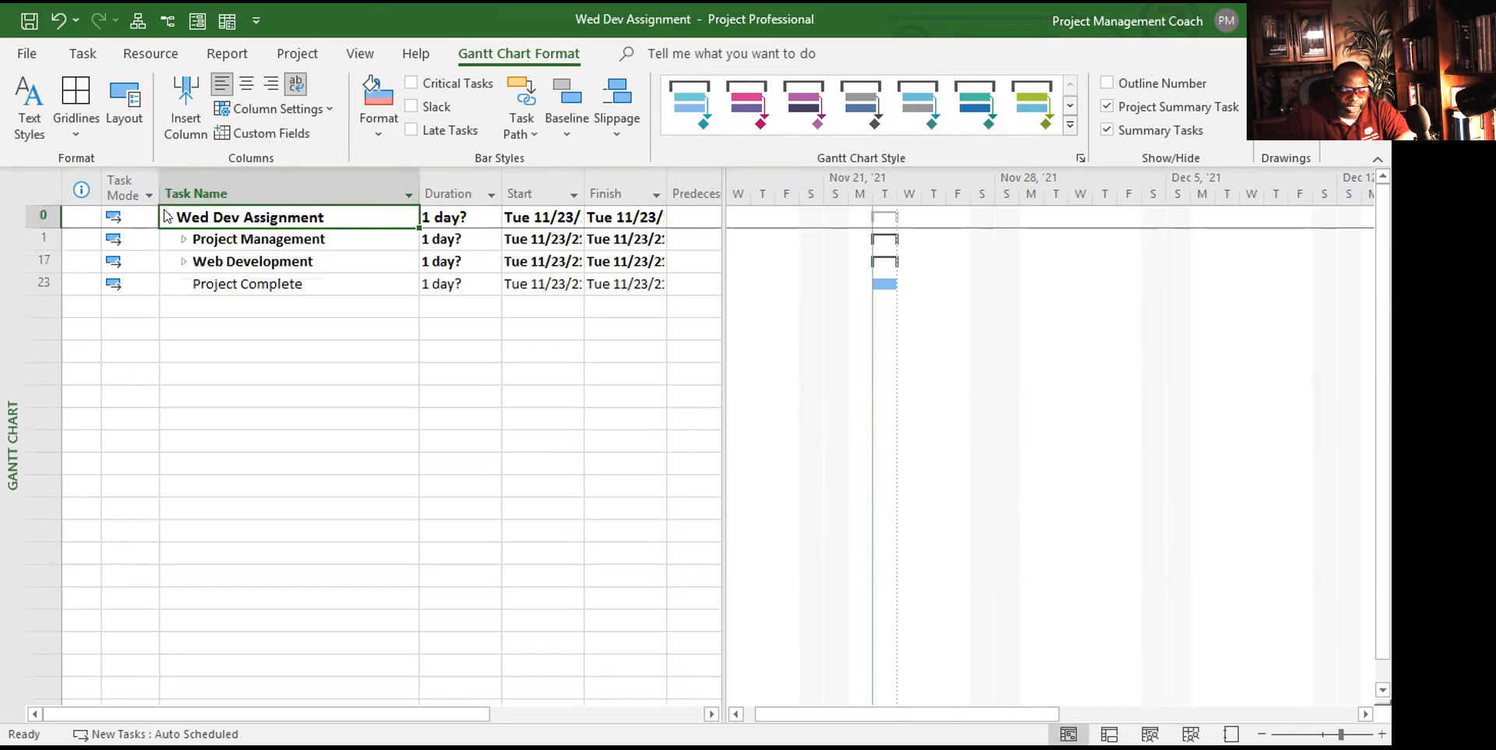
- Show outline numbers for the tasks and expand the Project Management, Web Development and Planning subtasks
{"action": "left_click", "coordinate": [1109, 83]}
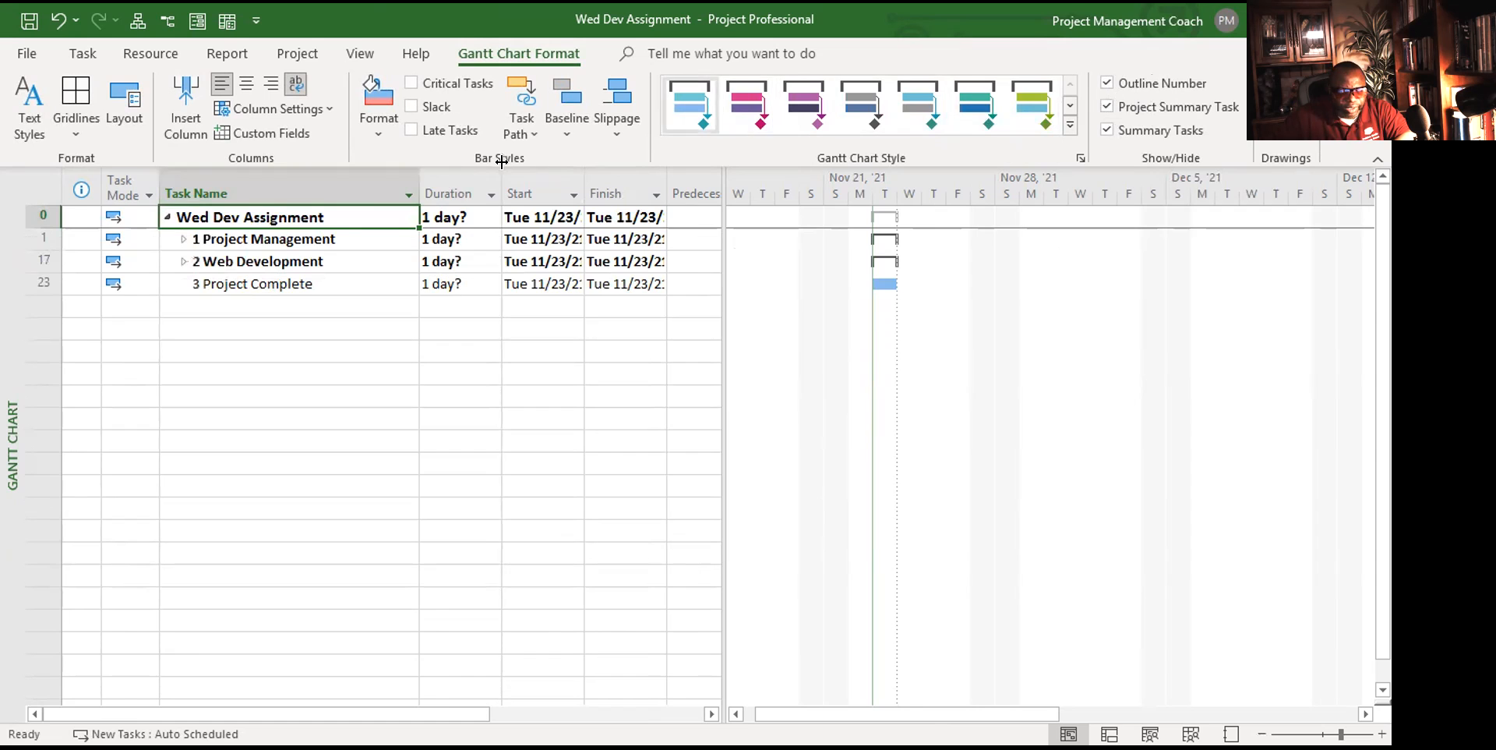
{"action": "left_click", "coordinate": [183, 239]}
{"action": "left_click", "coordinate": [183, 261]}
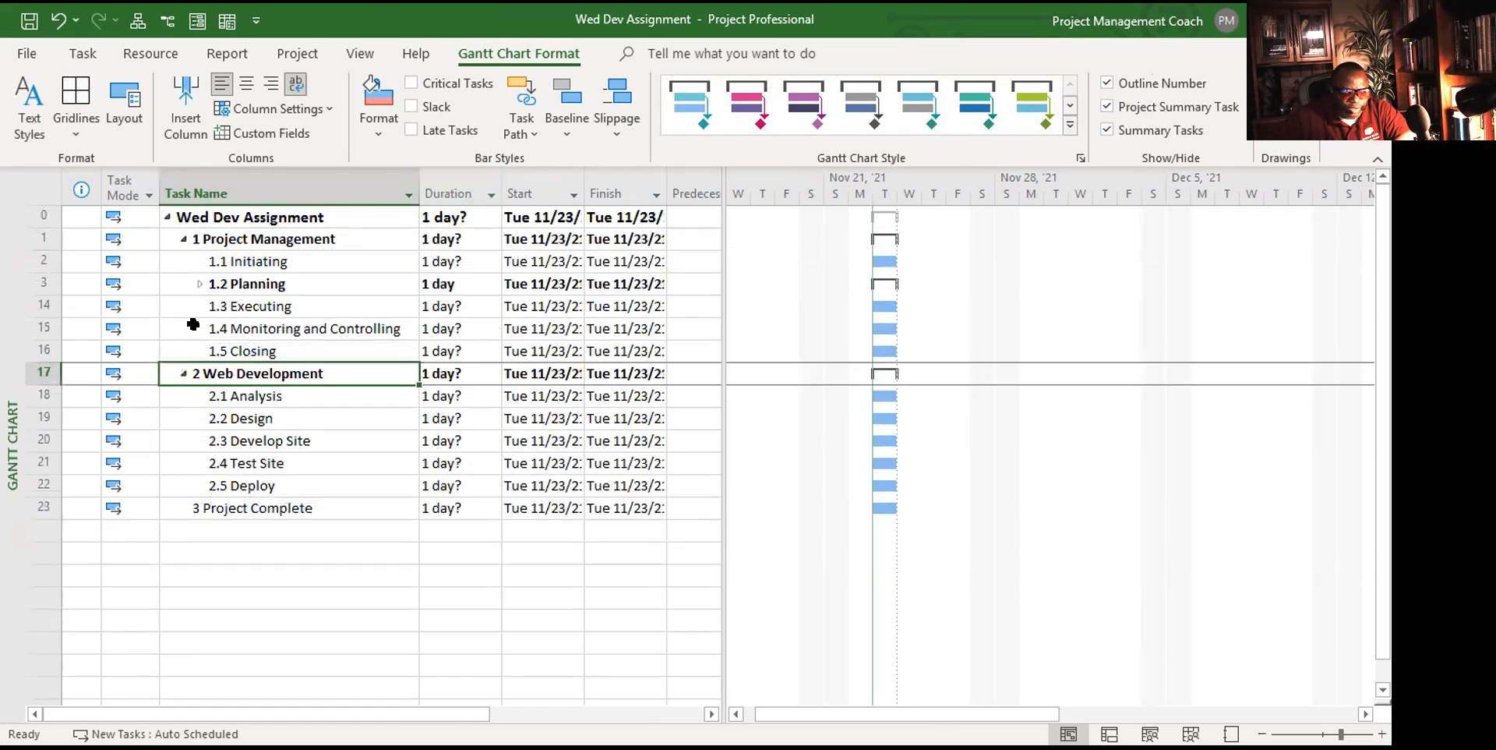
{"action": "left_click", "coordinate": [200, 283]}
{"action": "scroll", "coordinate": [195, 467], "scroll_direction": "down", "scroll_amount": 3}
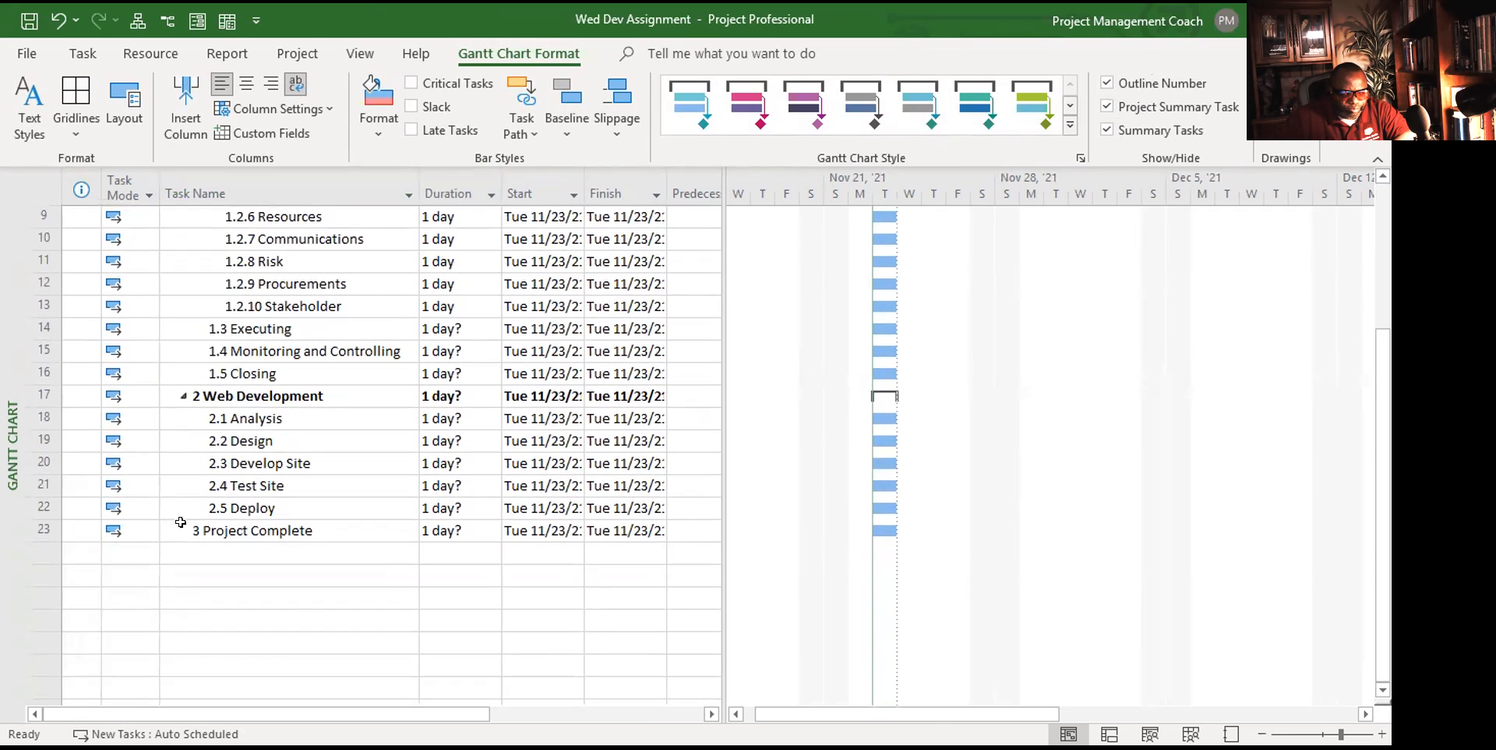
- Make the Project Complete task name bold and set its duration to 0 days
{"action": "left_click", "coordinate": [181, 521]}
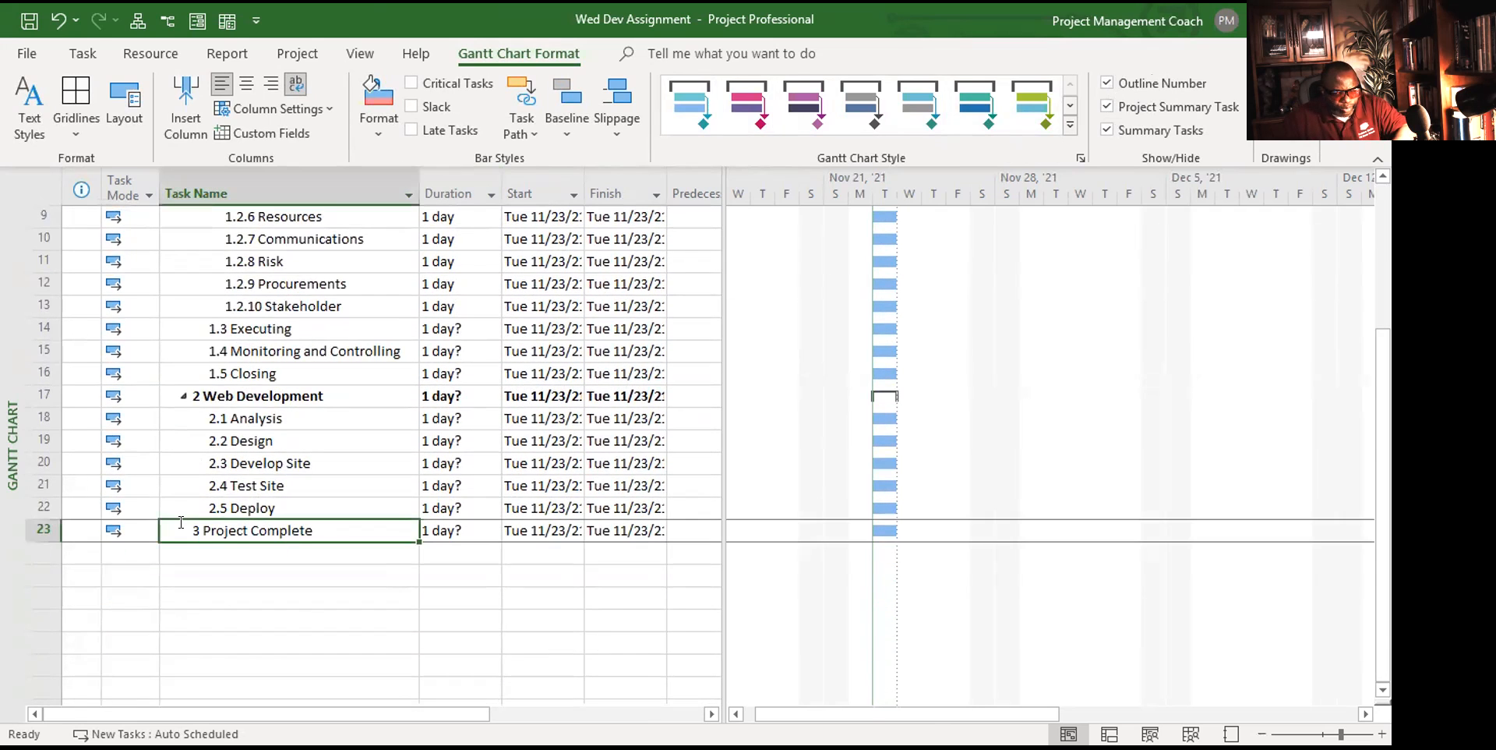
{"action": "key", "text": "ctrl+b"}
{"action": "left_click", "coordinate": [231, 616]}
{"action": "left_click", "coordinate": [472, 526]}
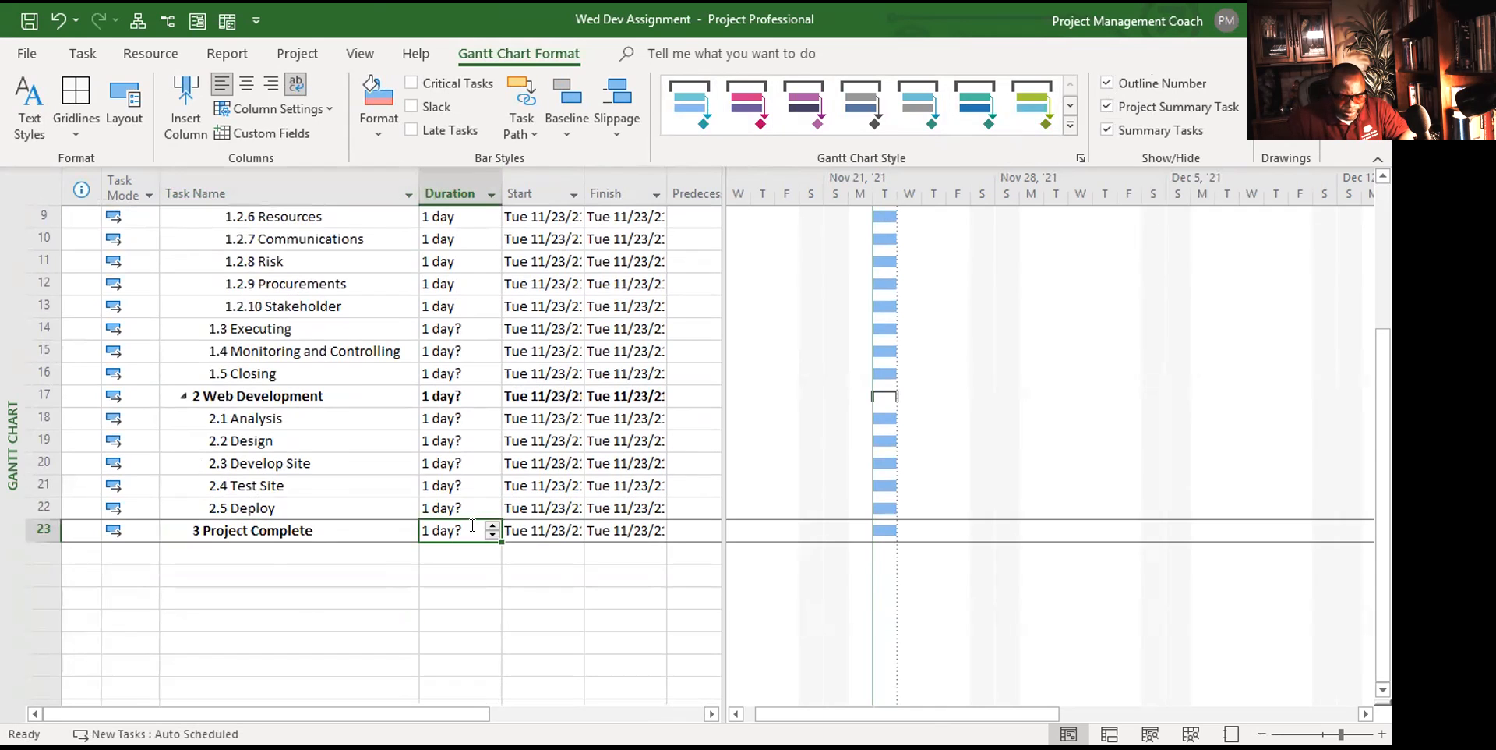
{"action": "type", "text": "0"}
{"action": "key", "text": "Return"}
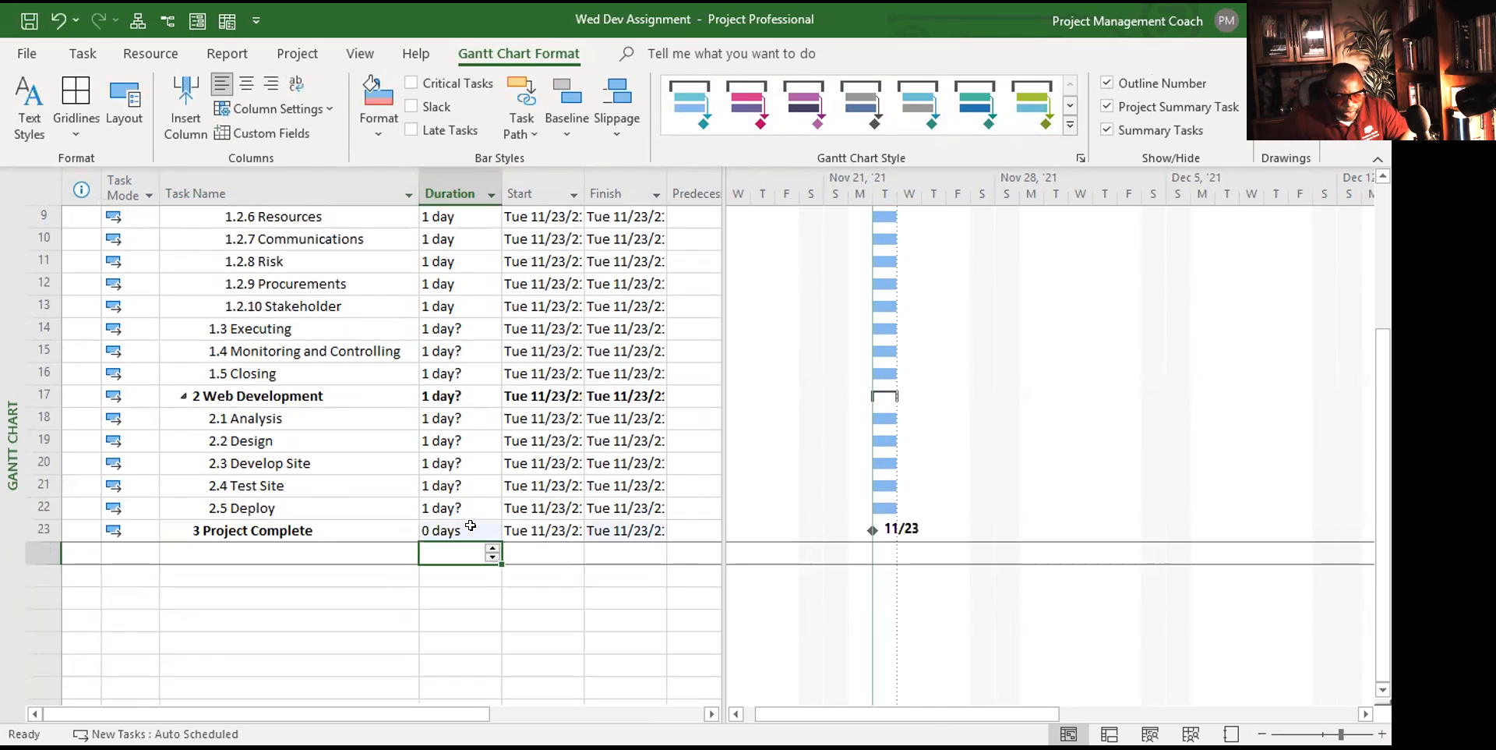
- Set the durations of Analysis, Design, Develop Site, Test Site and Deploy to 3 days each
{"action": "left_click", "coordinate": [457, 418]}
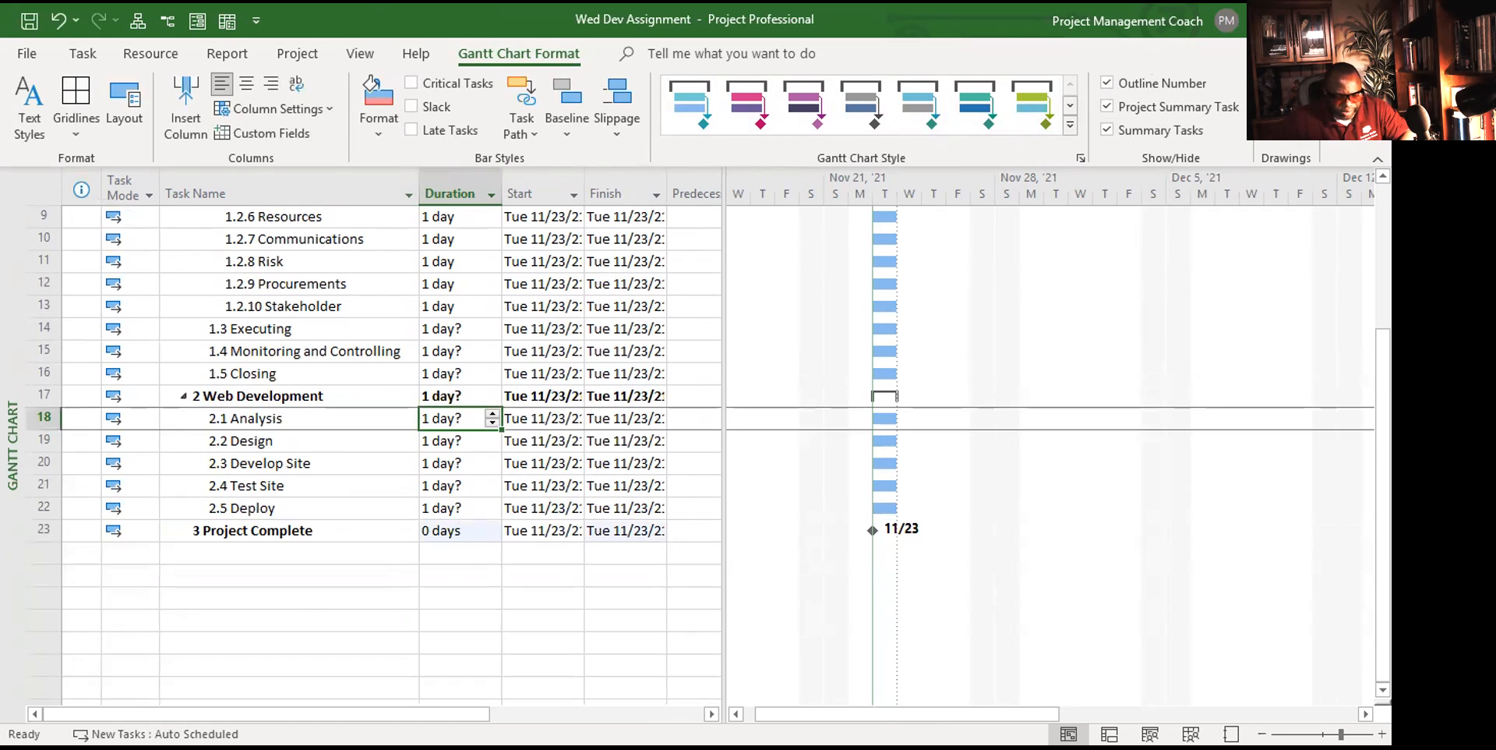
{"action": "type", "text": "3 3 3 3"}
{"action": "key", "text": "Return"}
{"action": "type", "text": "3"}
{"action": "key", "text": "Return"}
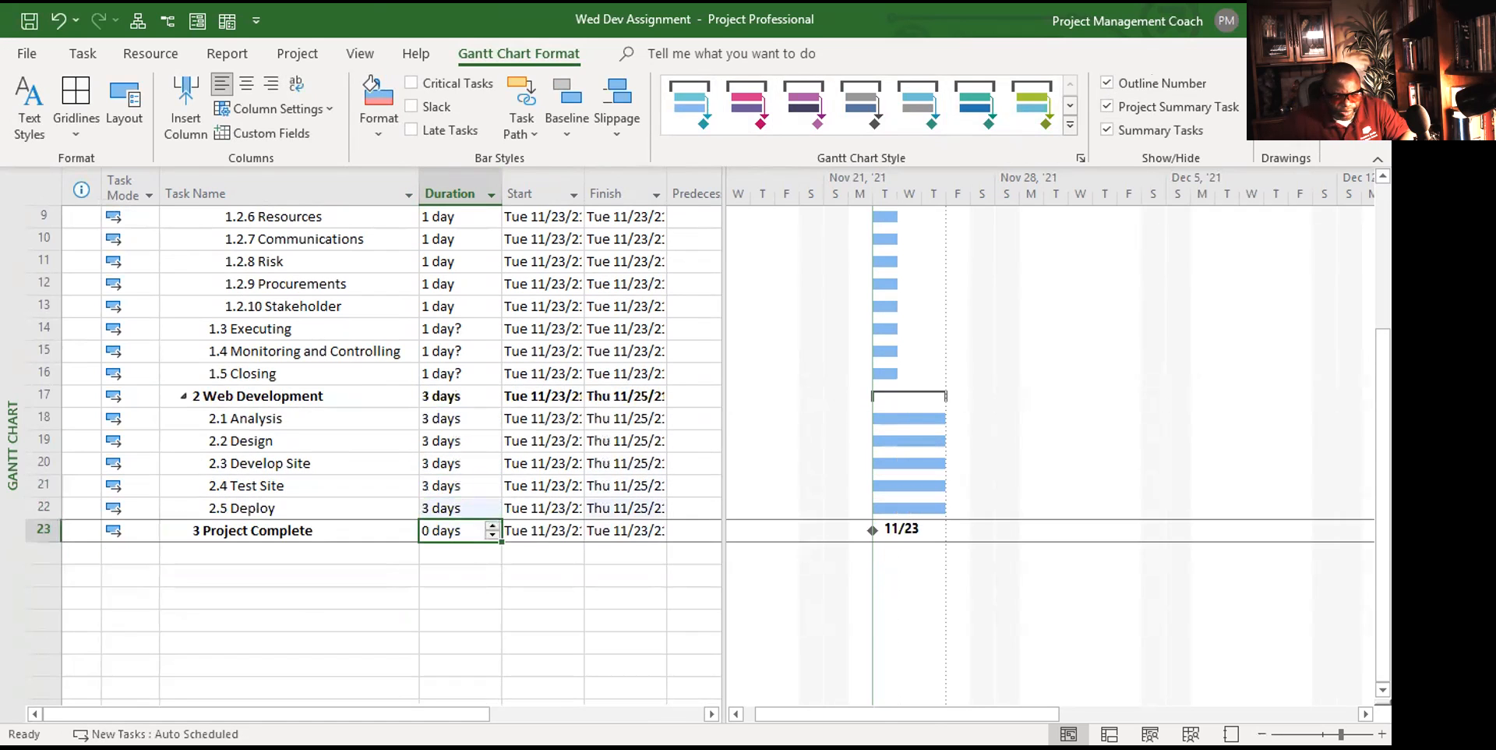
- Set the durations of Executing and Monitoring and Controlling to 10 days each, and Closing to 3 days
{"action": "scroll", "coordinate": [374, 452], "scroll_direction": "up", "scroll_amount": 2}
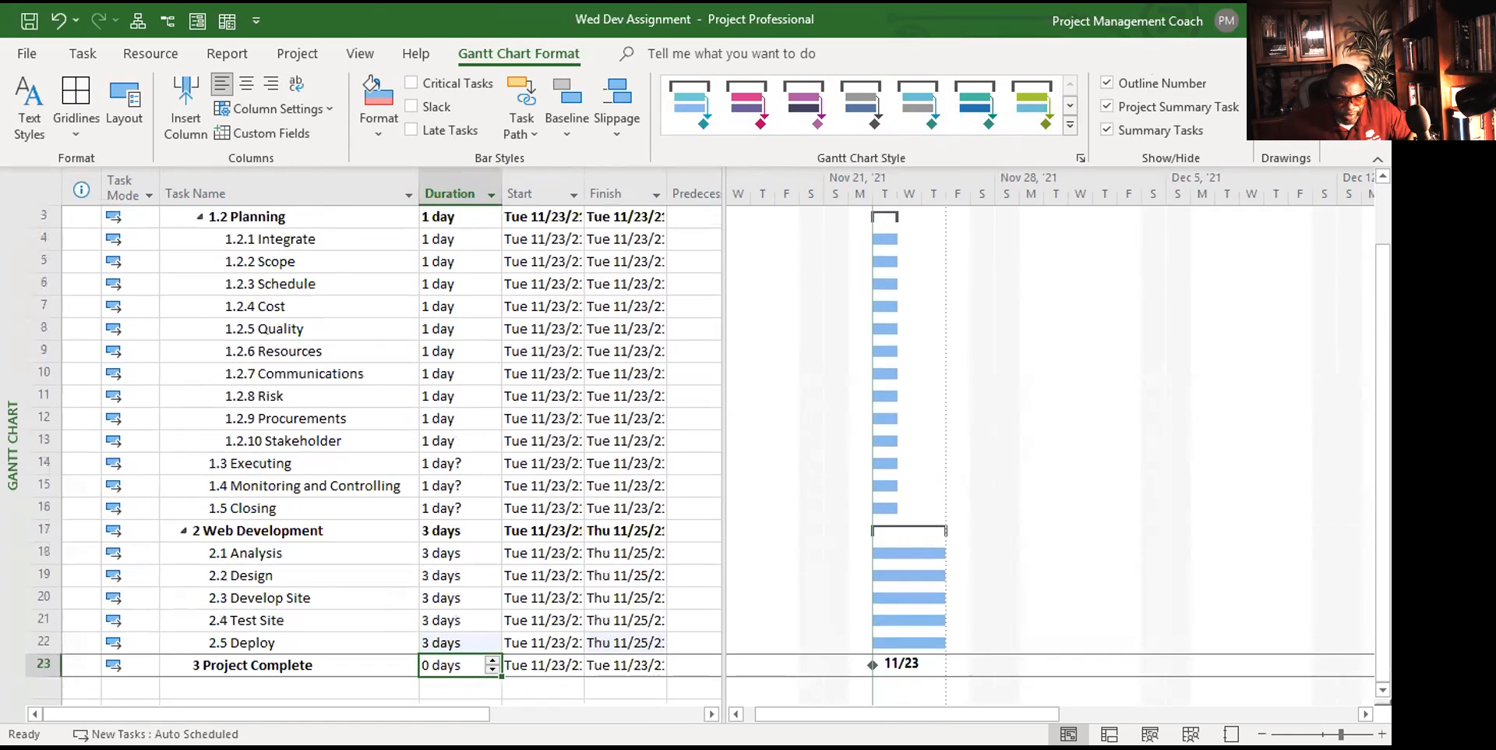
{"action": "left_click", "coordinate": [445, 463]}
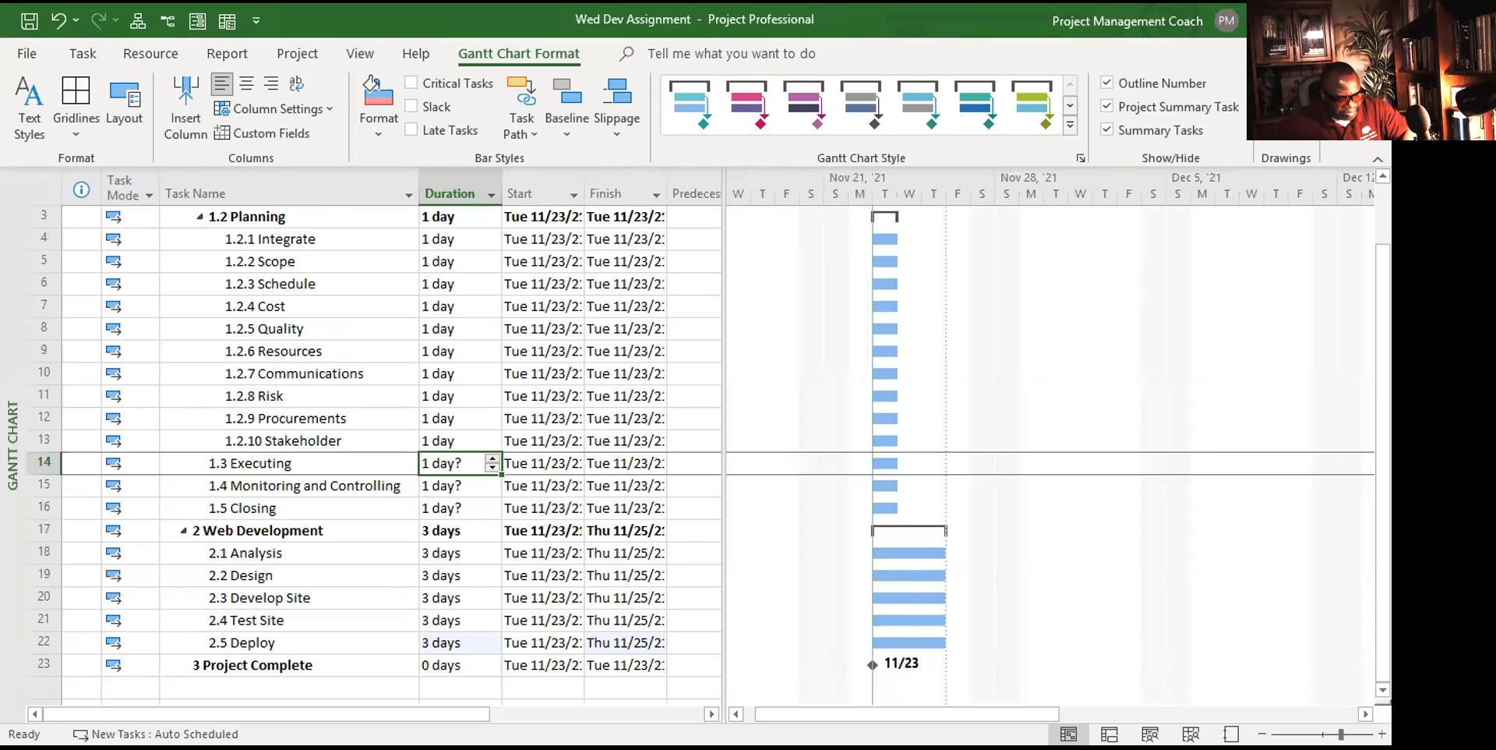
{"action": "type", "text": "10"}
{"action": "key", "text": "Return"}
{"action": "type", "text": "10"}
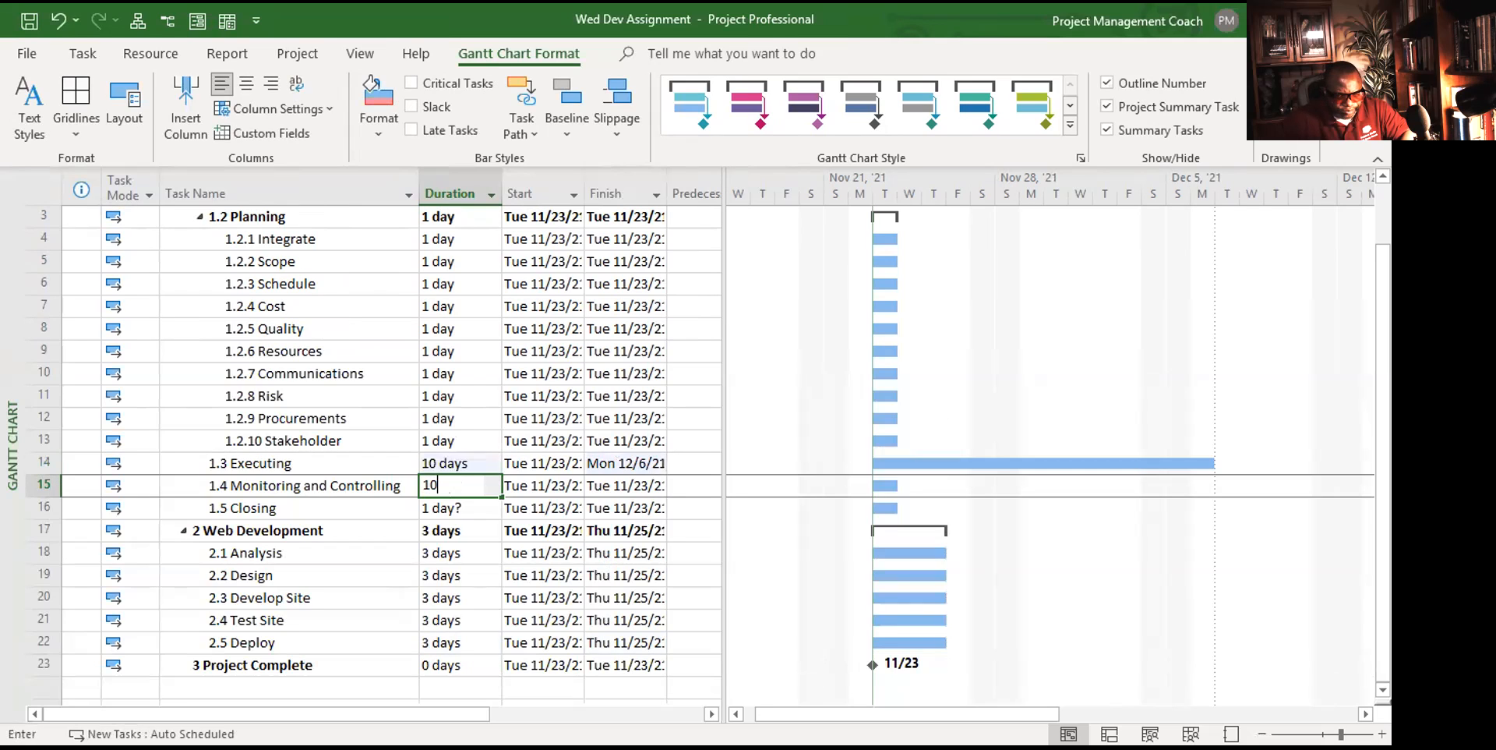
{"action": "key", "text": "Return"}
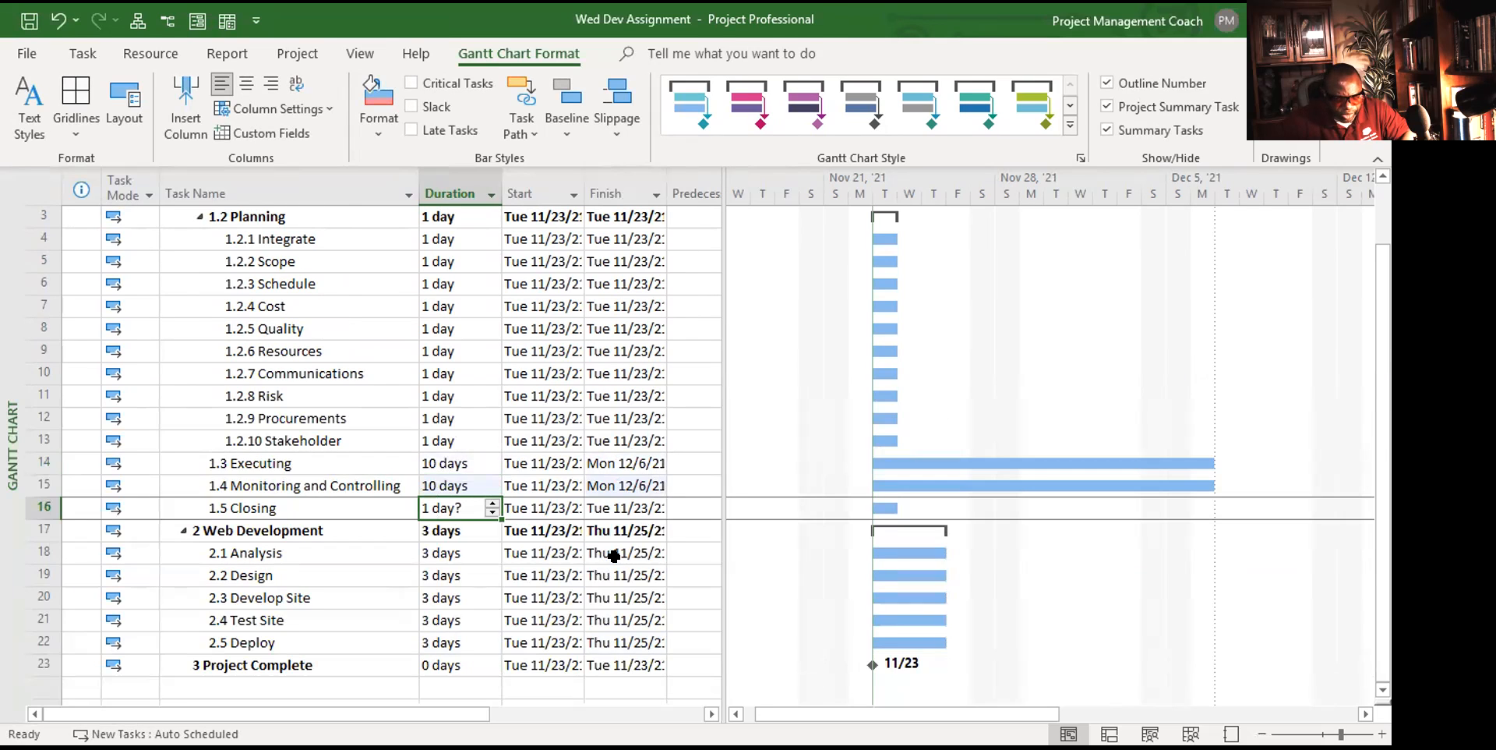
{"action": "type", "text": "3"}
{"action": "key", "text": "Return"}
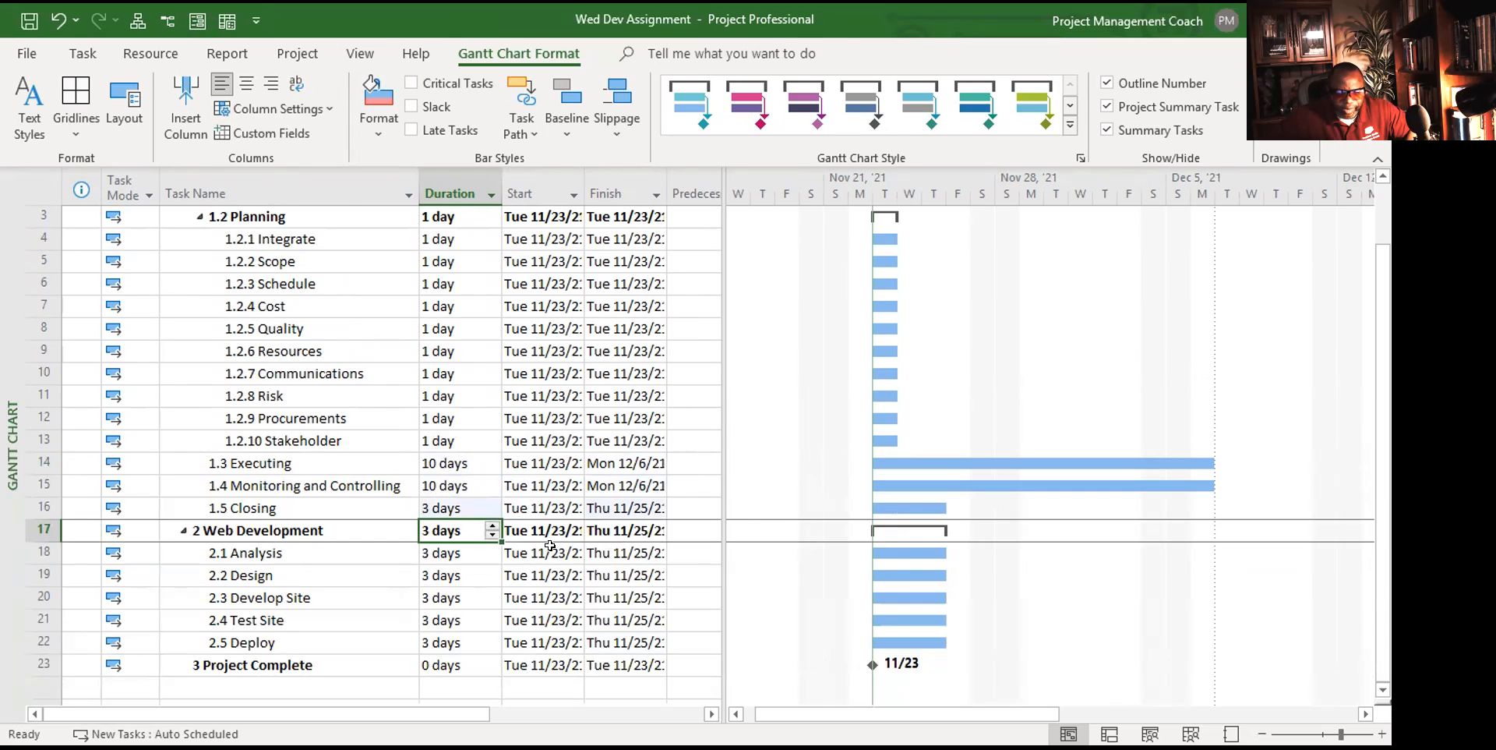
- Hide all subtasks so that only the Wed Dev Assignment project summary row is listed
{"action": "left_click", "coordinate": [296, 181]}
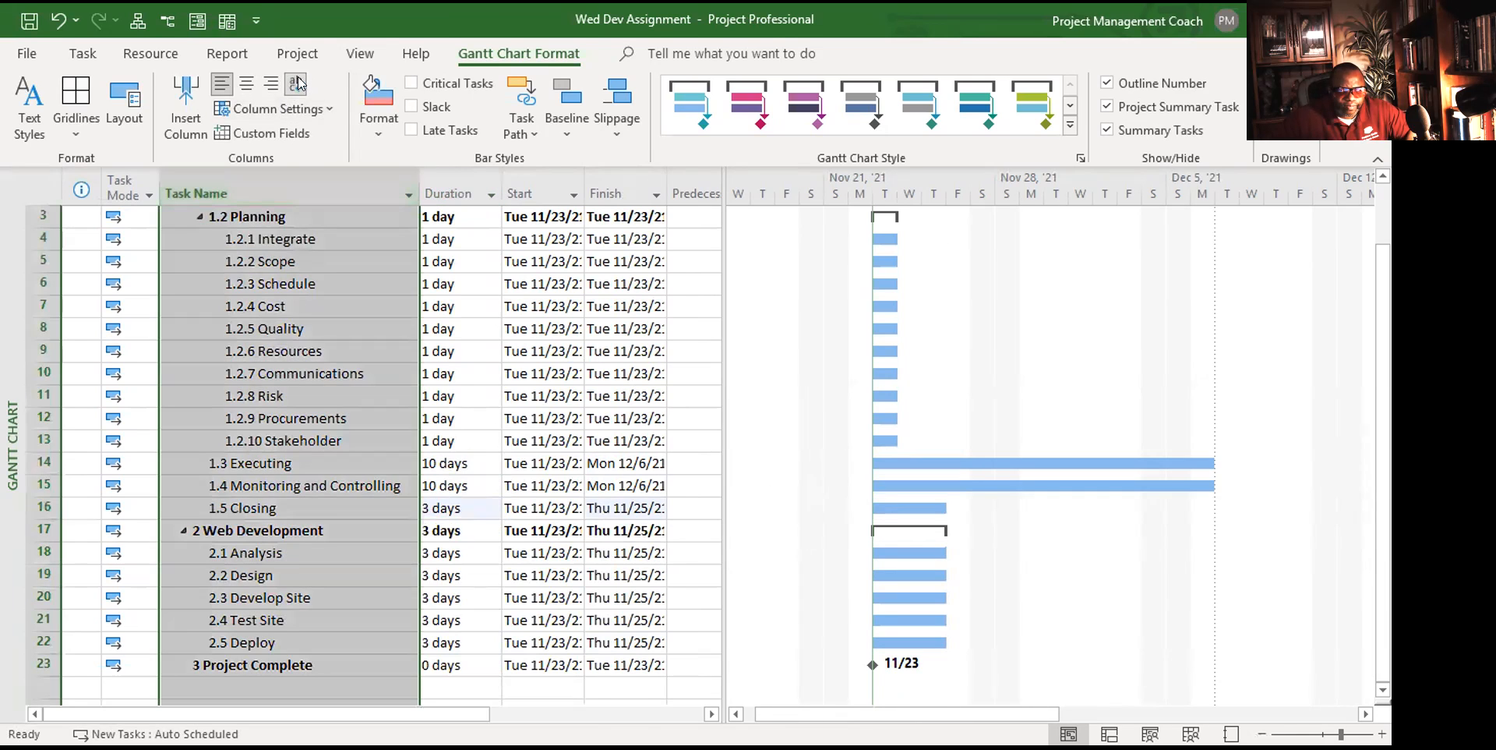
{"action": "left_click", "coordinate": [358, 53]}
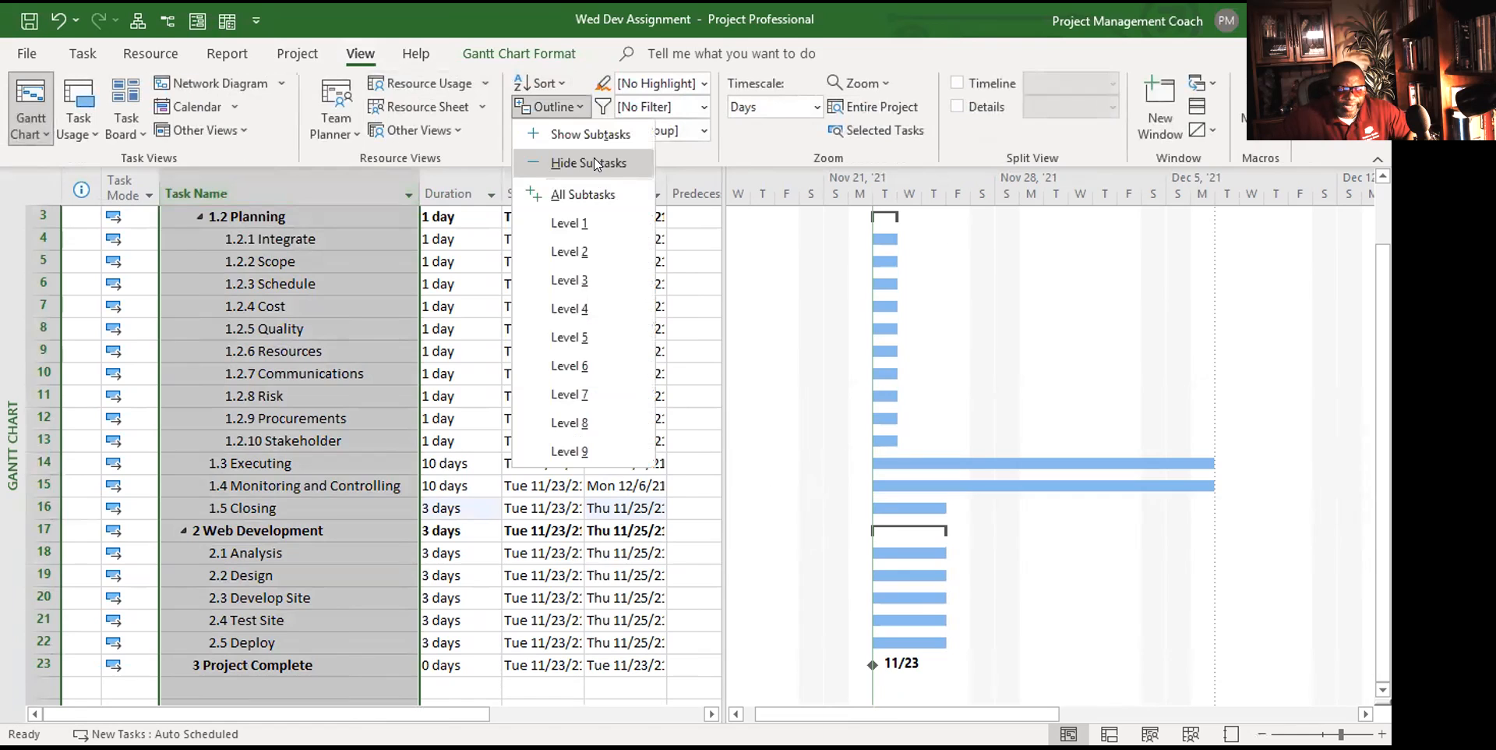
{"action": "left_click", "coordinate": [594, 162]}
{"action": "left_click", "coordinate": [440, 327]}
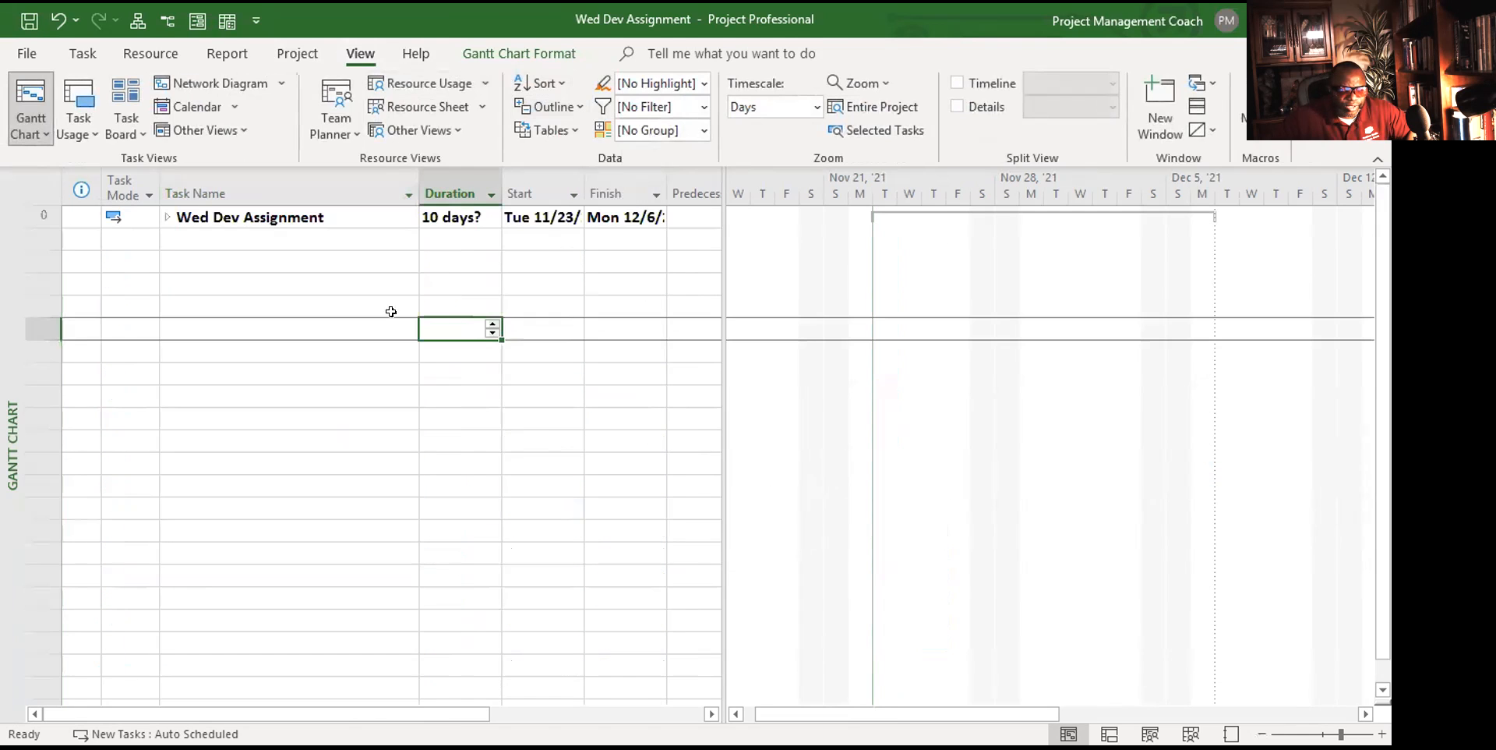
- Expand the project summary along with the Project Management, Web Development and Planning subtasks
{"action": "left_click", "coordinate": [169, 218]}
{"action": "left_click", "coordinate": [184, 239]}
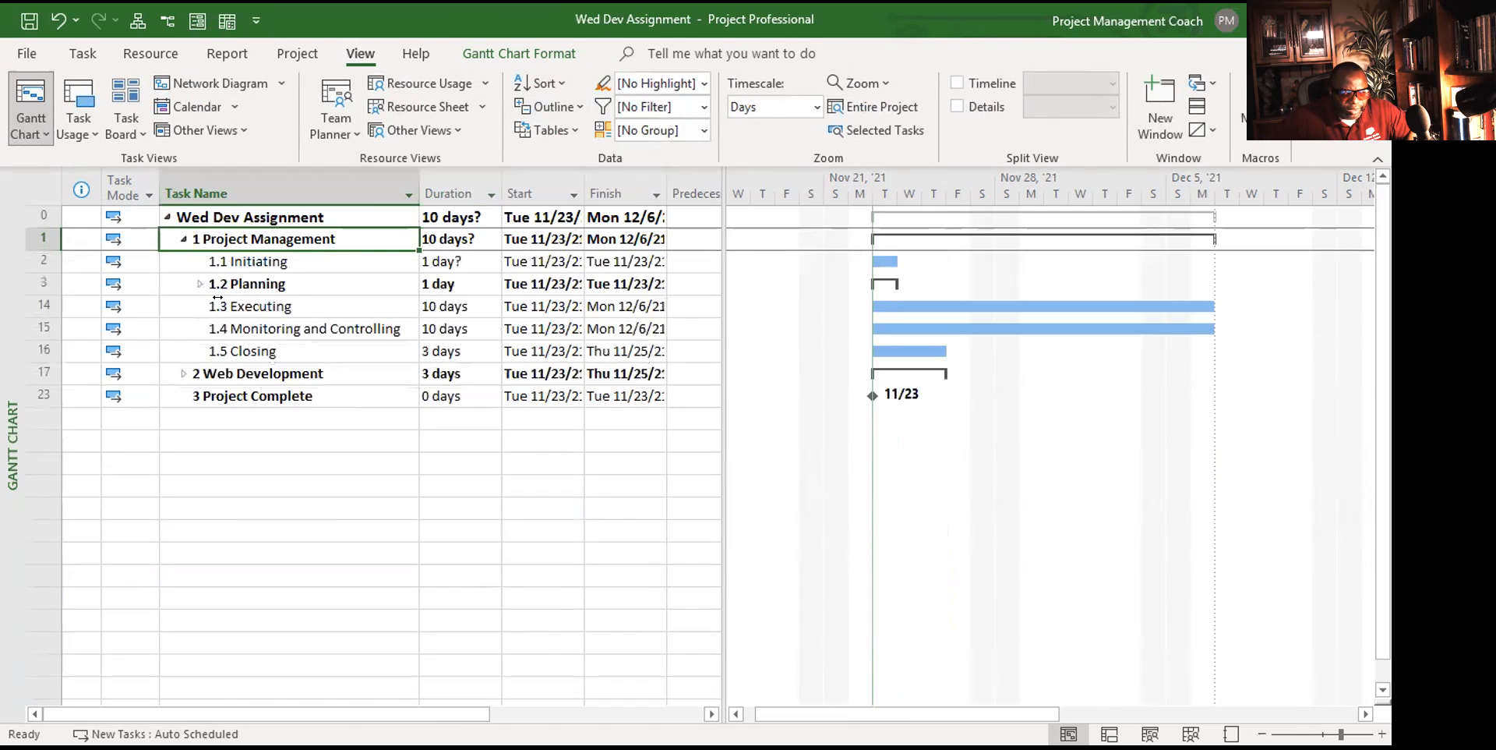
{"action": "left_click", "coordinate": [180, 372]}
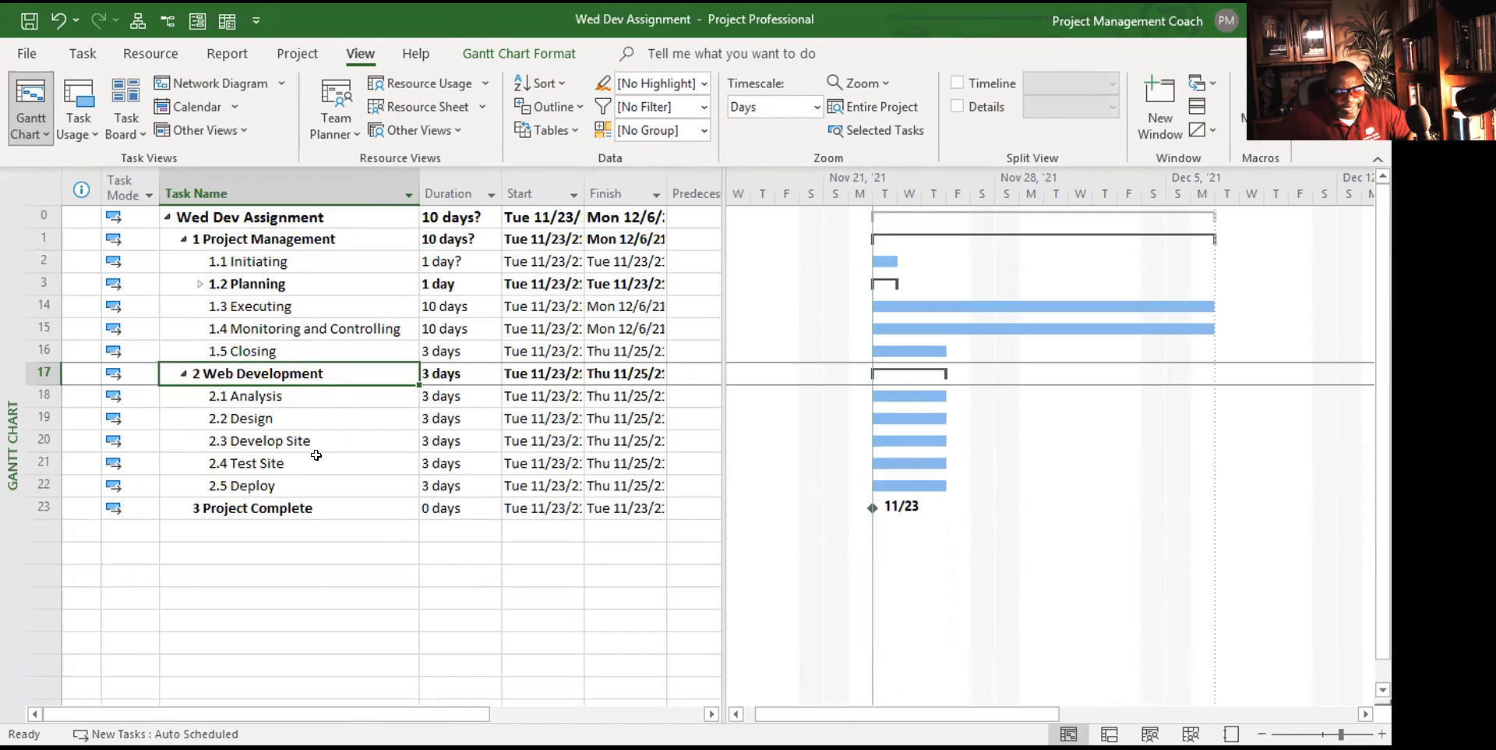
{"action": "left_click", "coordinate": [200, 285]}
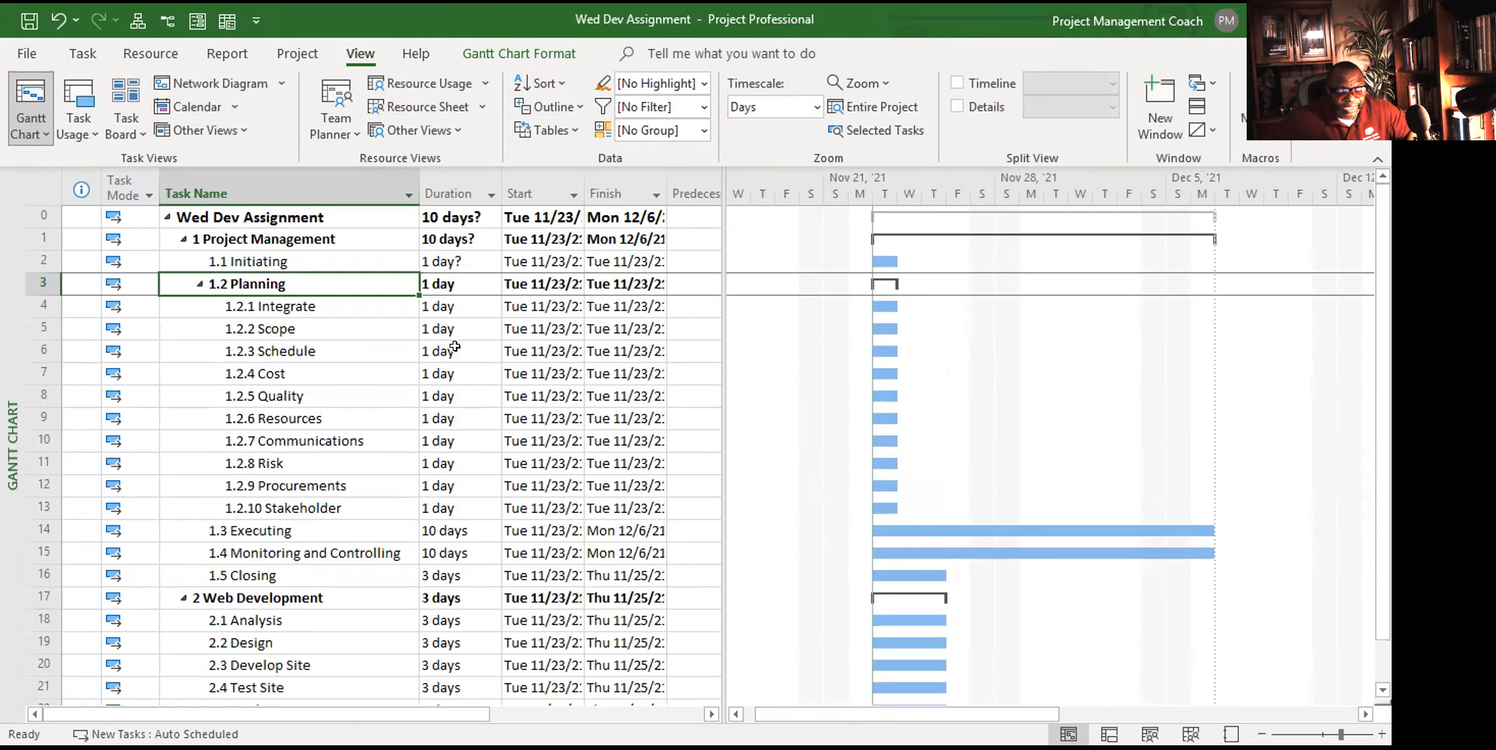
{"action": "scroll", "coordinate": [419, 399], "scroll_direction": "down", "scroll_amount": 2}
{"action": "scroll", "coordinate": [419, 399], "scroll_direction": "up", "scroll_amount": 2}
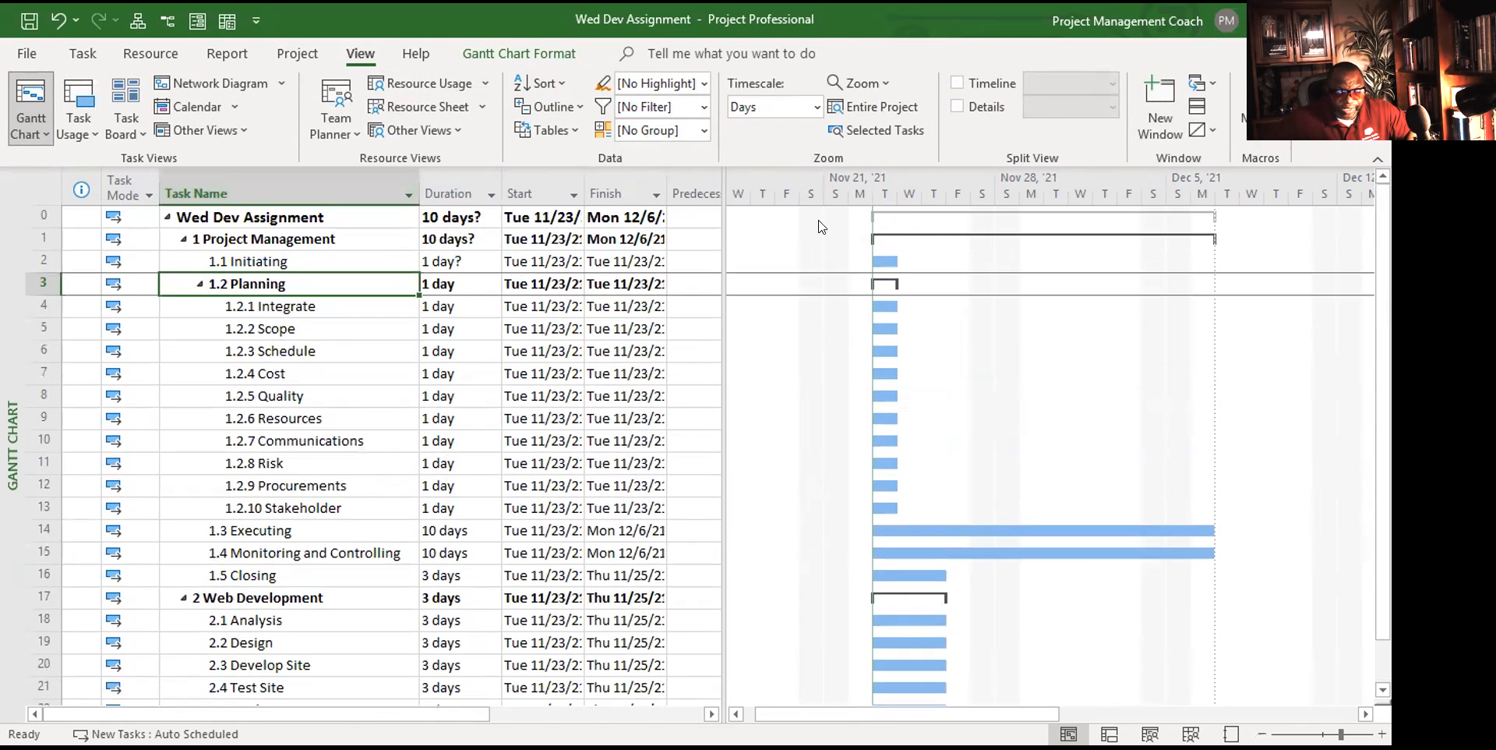
- Link Initiating, Integrate through Closing, Analysis through Deploy, and Project Complete in sequence, leaving out the summary tasks
{"action": "left_click", "coordinate": [277, 258]}
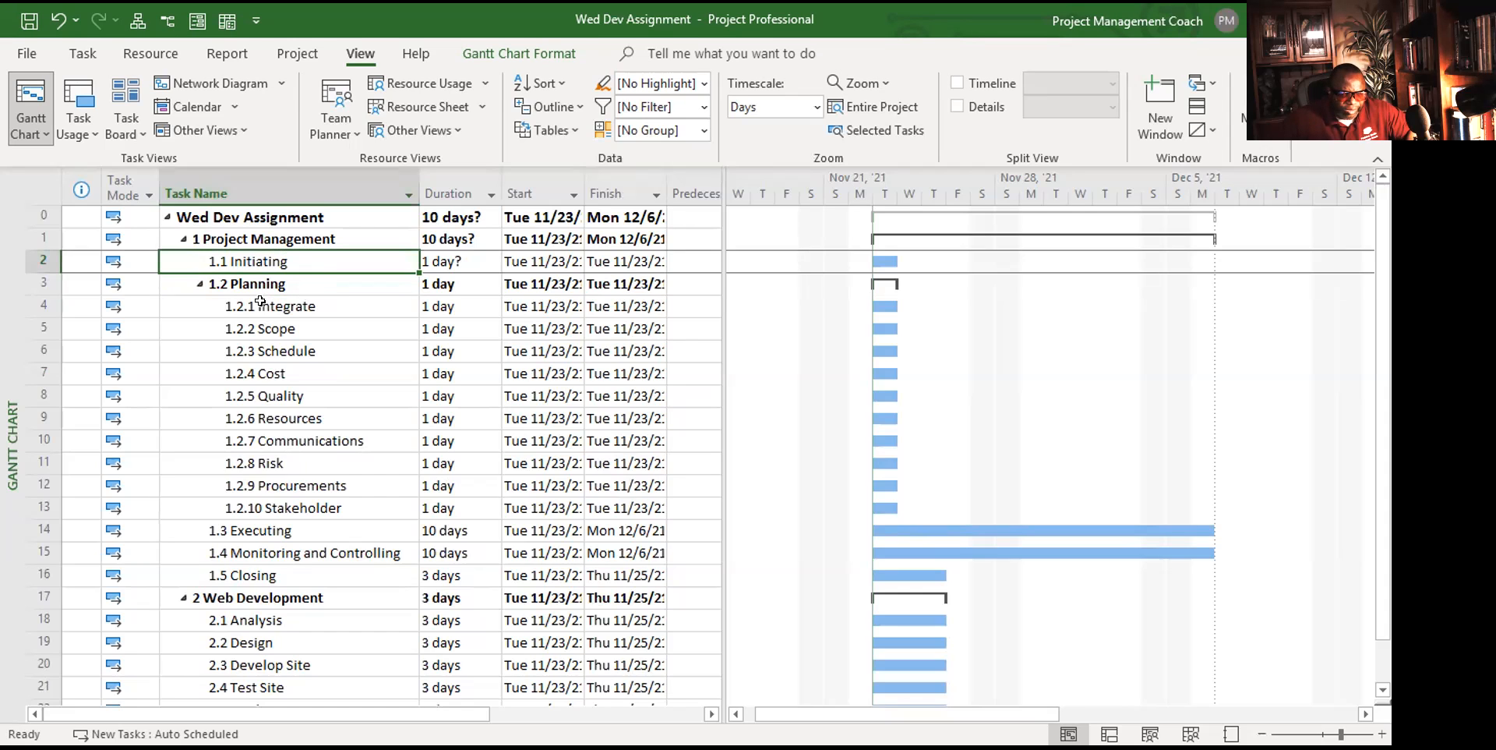
{"action": "left_click_drag", "start_coordinate": [261, 301], "coordinate": [272, 561]}
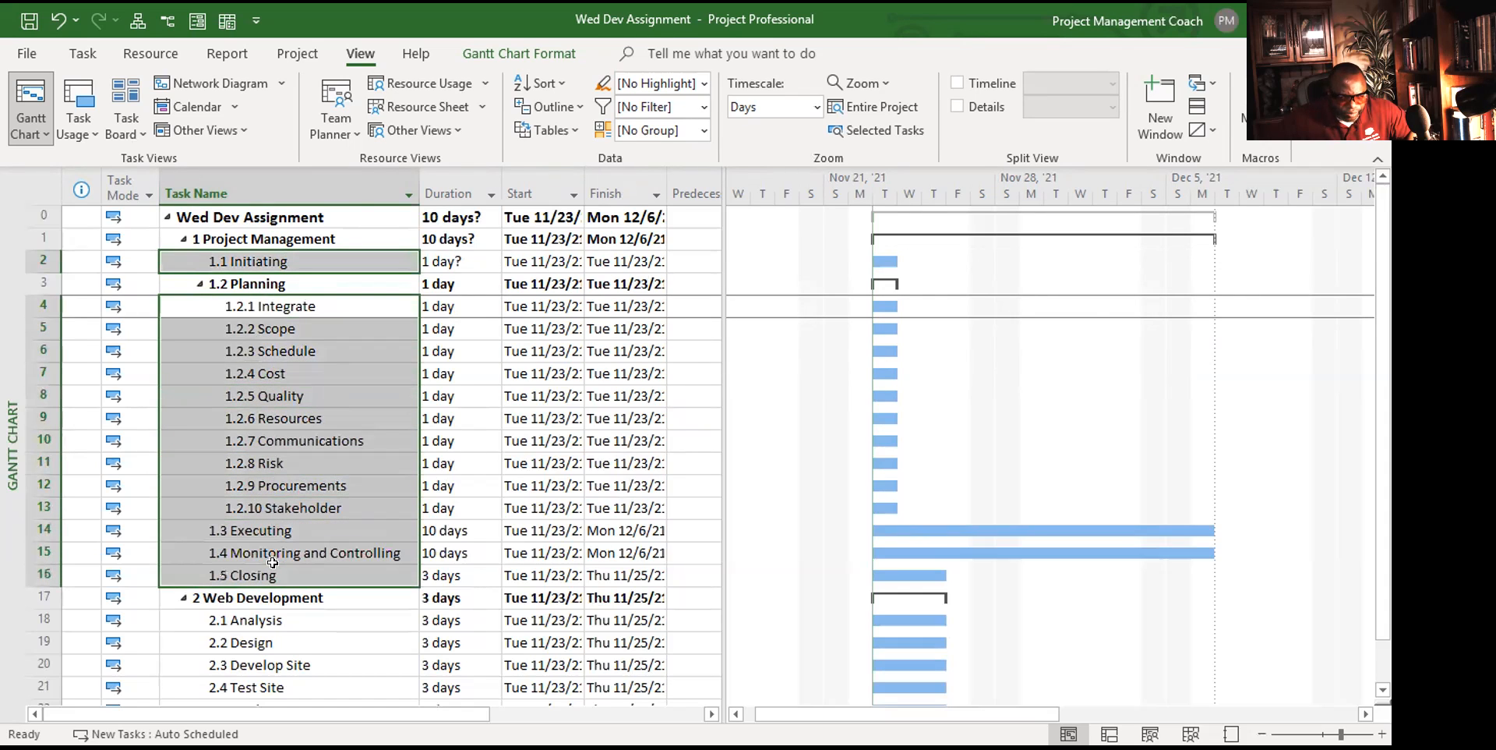
{"action": "scroll", "coordinate": [331, 431], "scroll_direction": "down", "scroll_amount": 4}
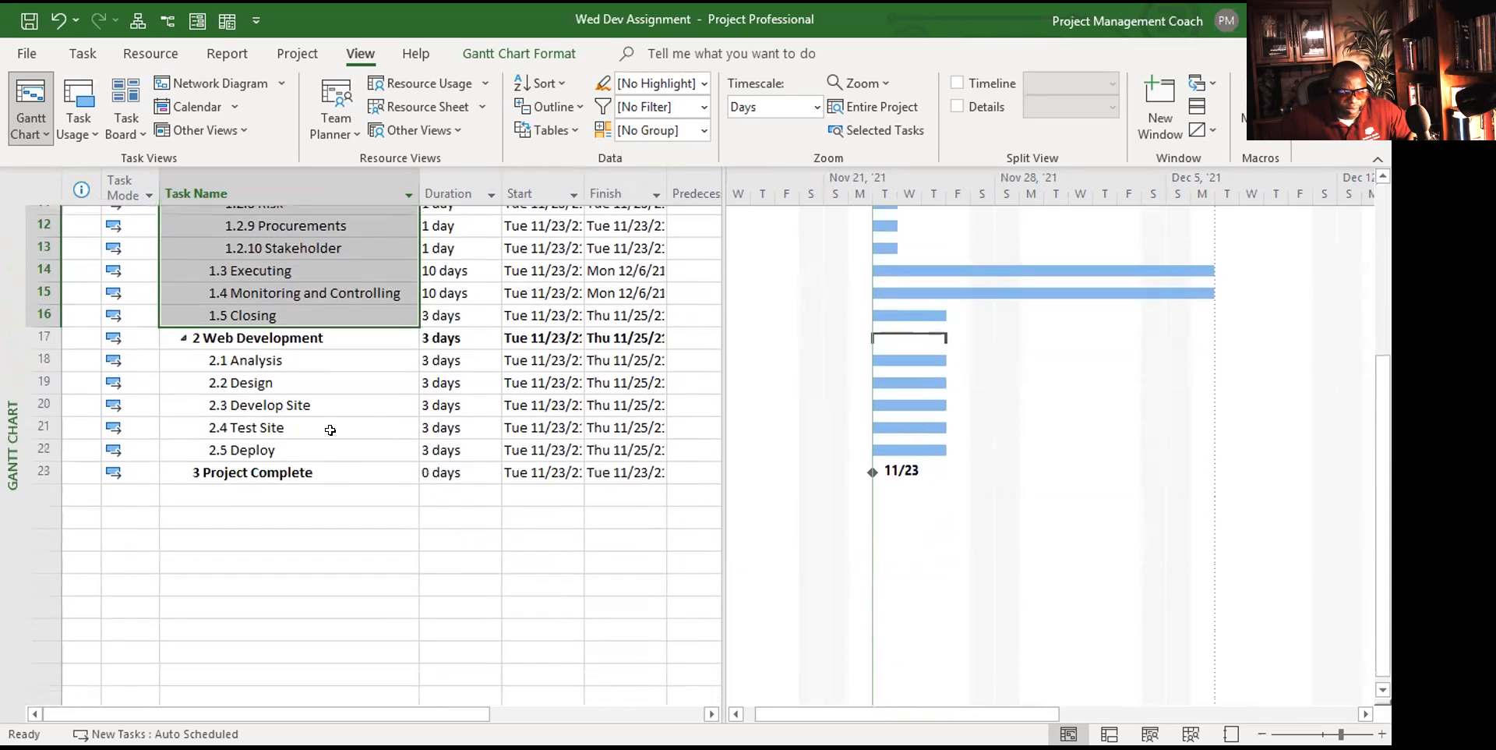
{"action": "left_click_drag", "start_coordinate": [260, 351], "coordinate": [267, 434]}
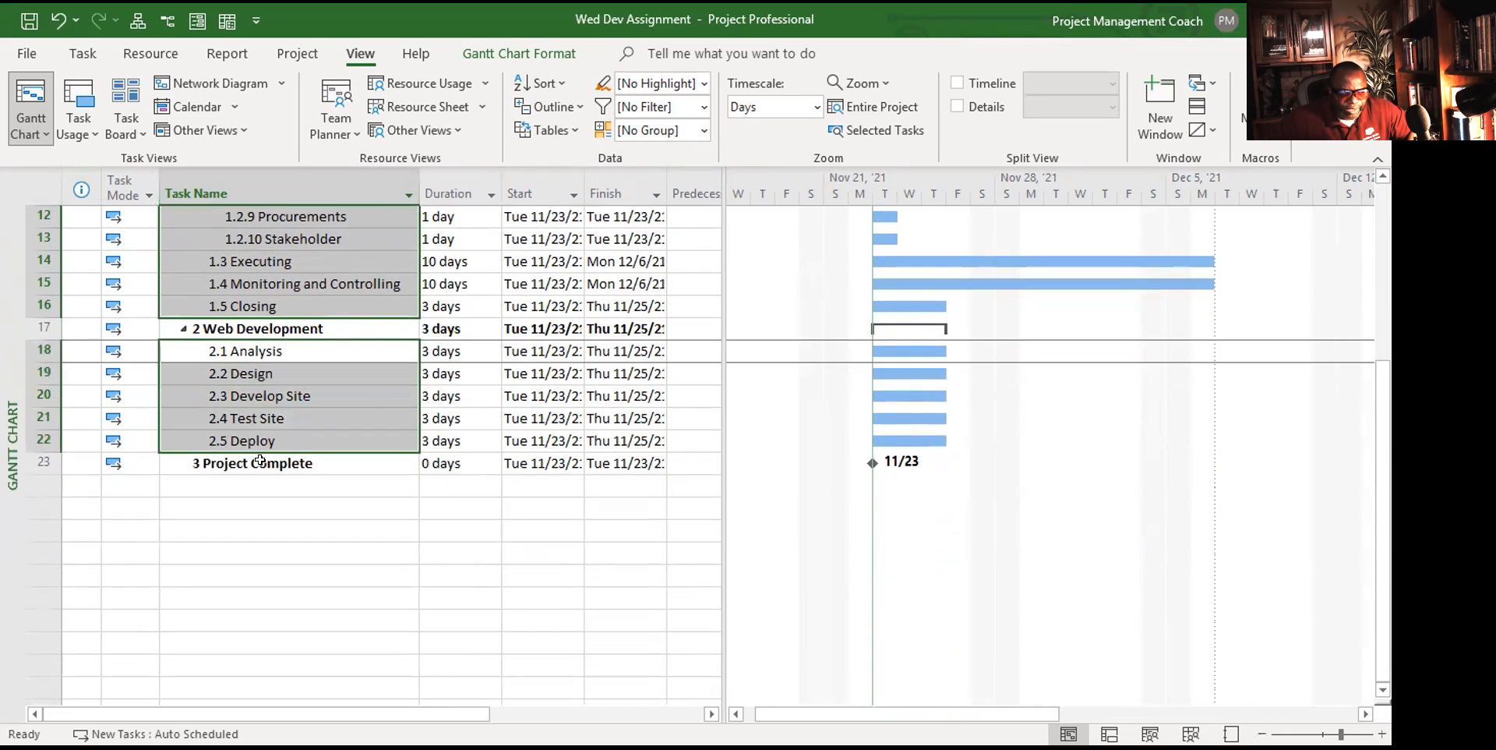
{"action": "left_click", "coordinate": [261, 461], "text": "ctrl"}
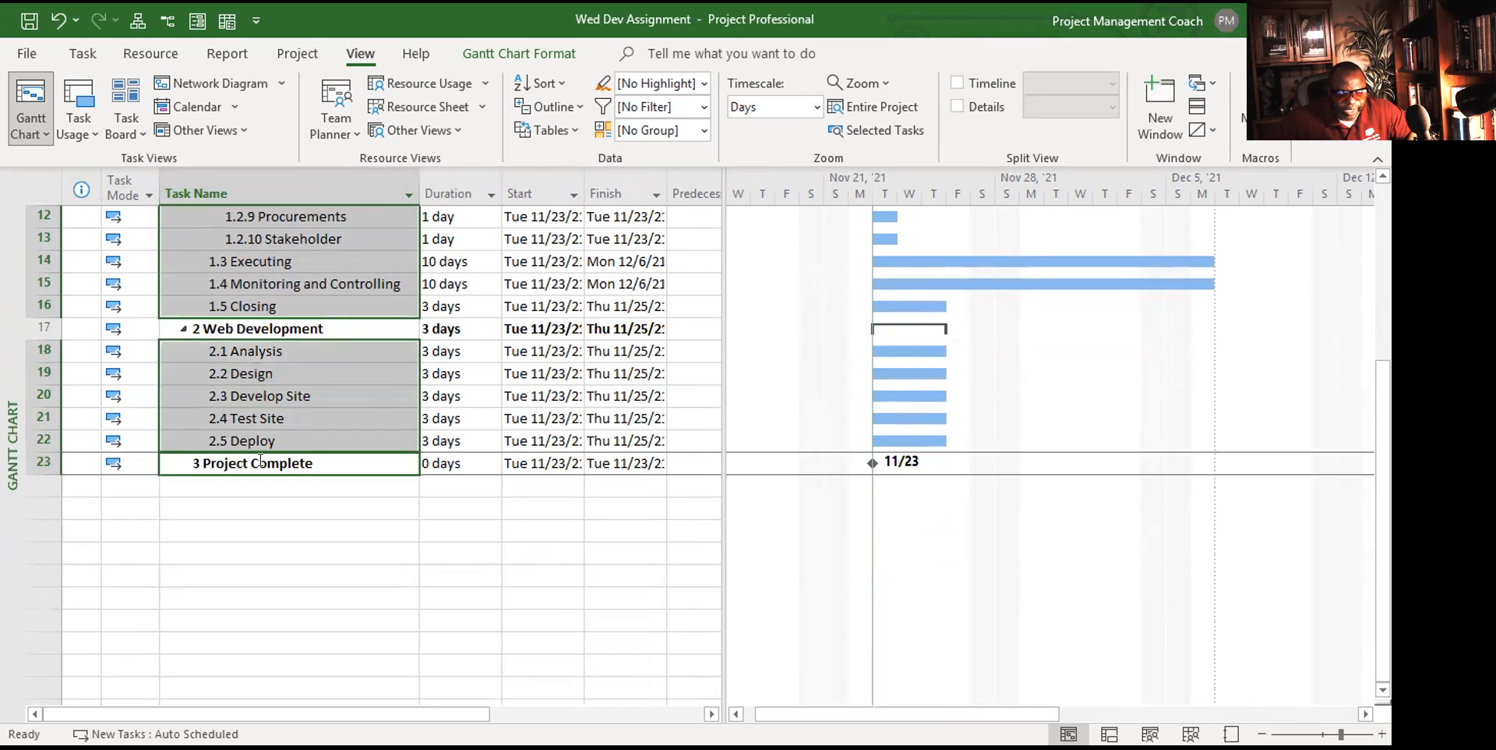
{"action": "right_click", "coordinate": [292, 418]}
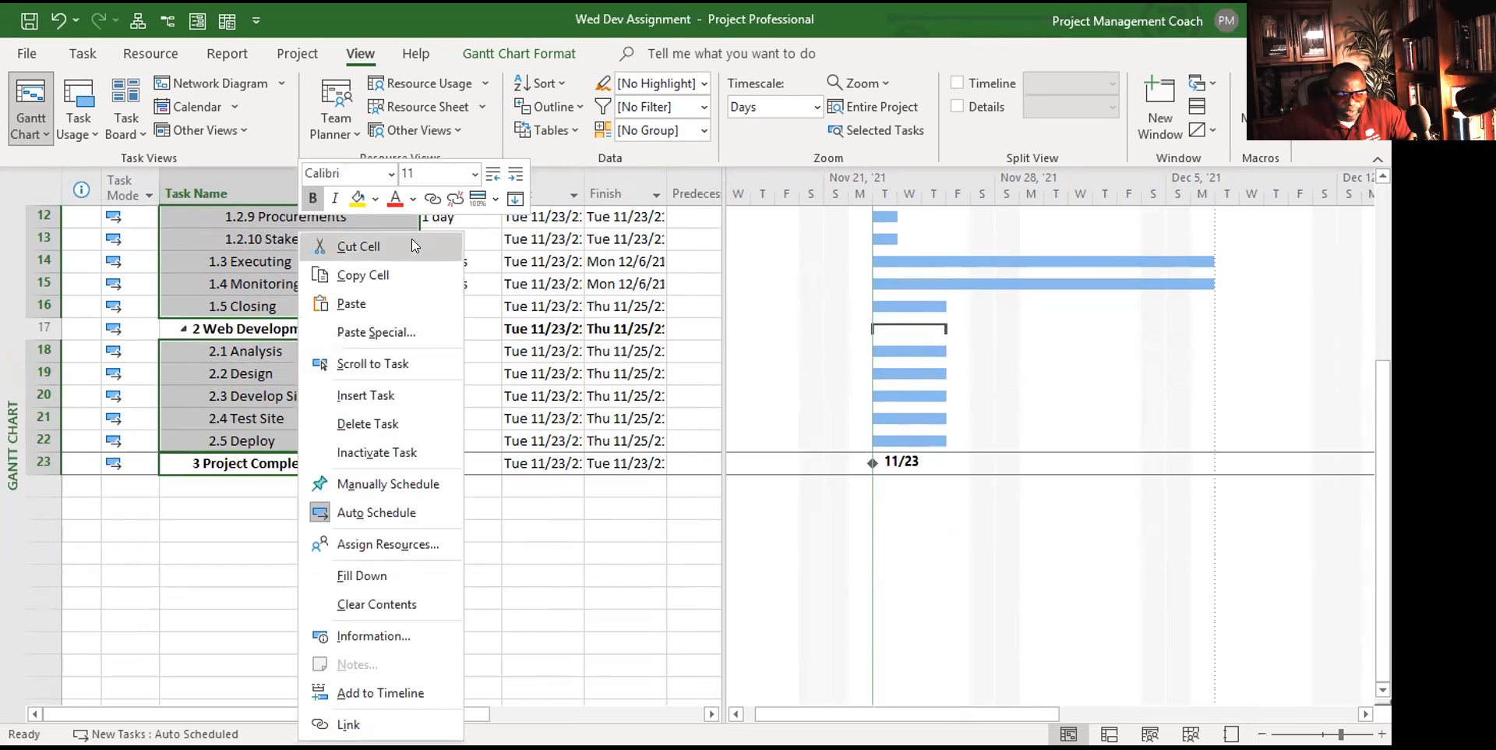
{"action": "left_click", "coordinate": [441, 194]}
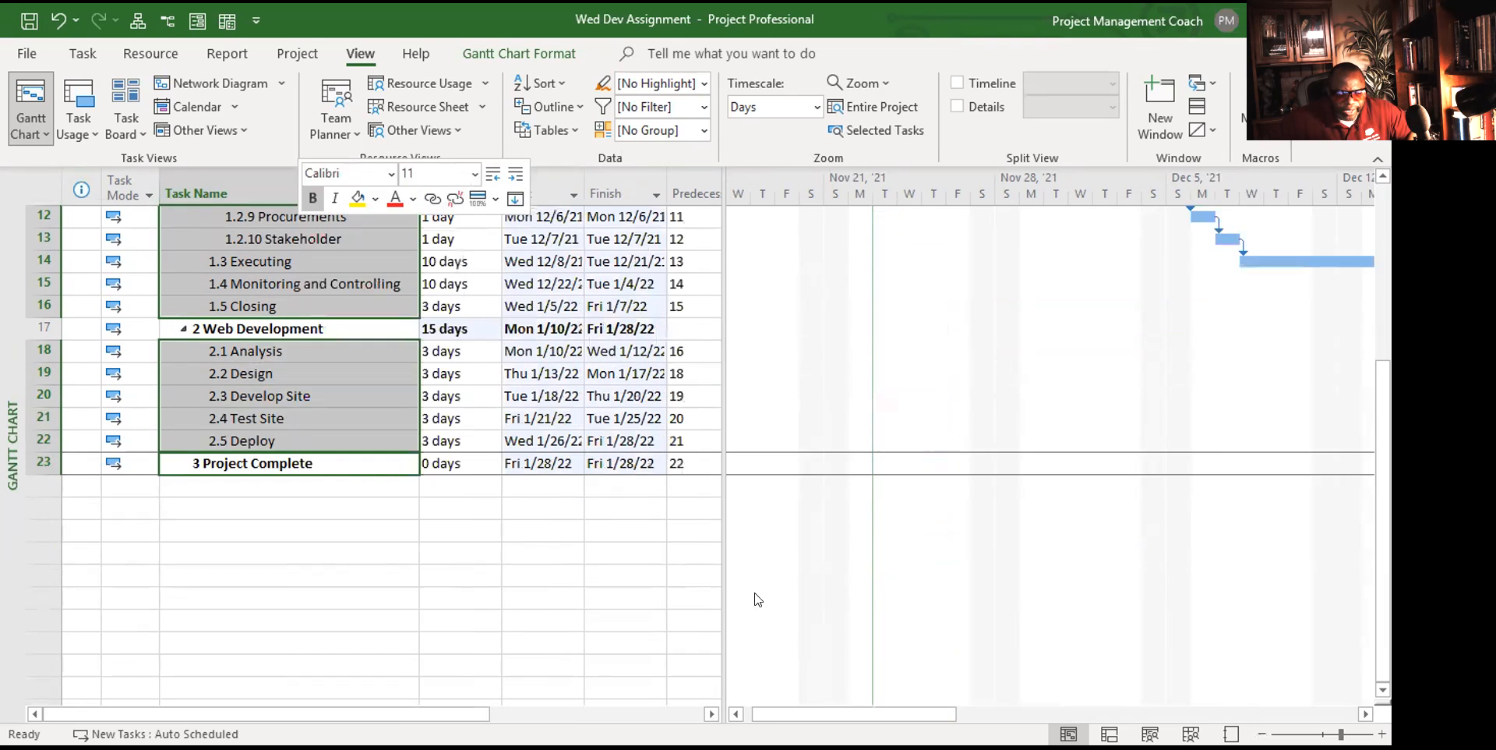
- Zoom the Gantt chart out to a 7-day timescale and widen the task table to show the full Predecessors column
{"action": "left_click_drag", "start_coordinate": [913, 711], "coordinate": [858, 709]}
{"action": "scroll", "coordinate": [859, 480], "scroll_direction": "down", "scroll_amount": 3}
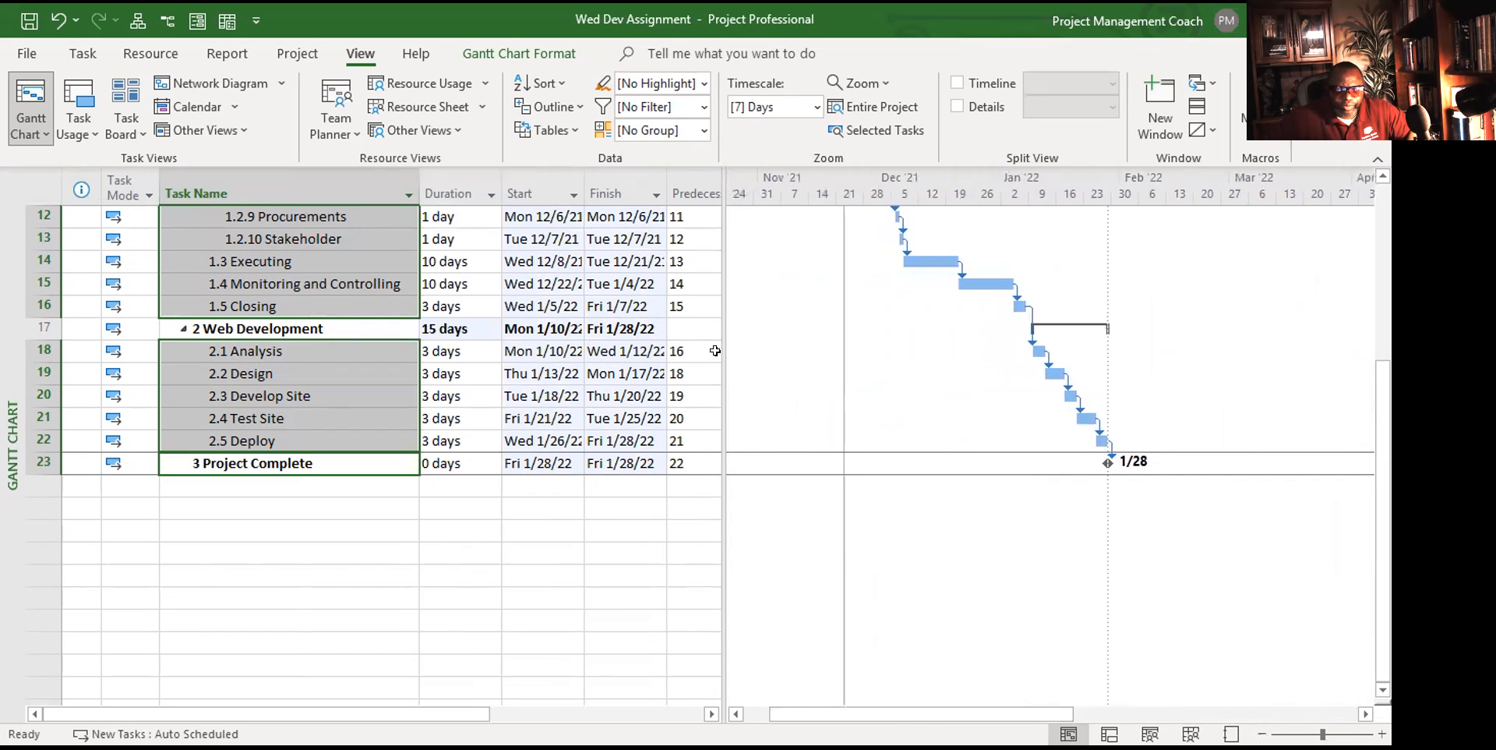
{"action": "left_click_drag", "start_coordinate": [715, 351], "coordinate": [831, 343]}
{"action": "scroll", "coordinate": [733, 312], "scroll_direction": "up", "scroll_amount": 4}
{"action": "scroll", "coordinate": [732, 250], "scroll_direction": "down", "scroll_amount": 1}
{"action": "scroll", "coordinate": [732, 250], "scroll_direction": "up", "scroll_amount": 1}
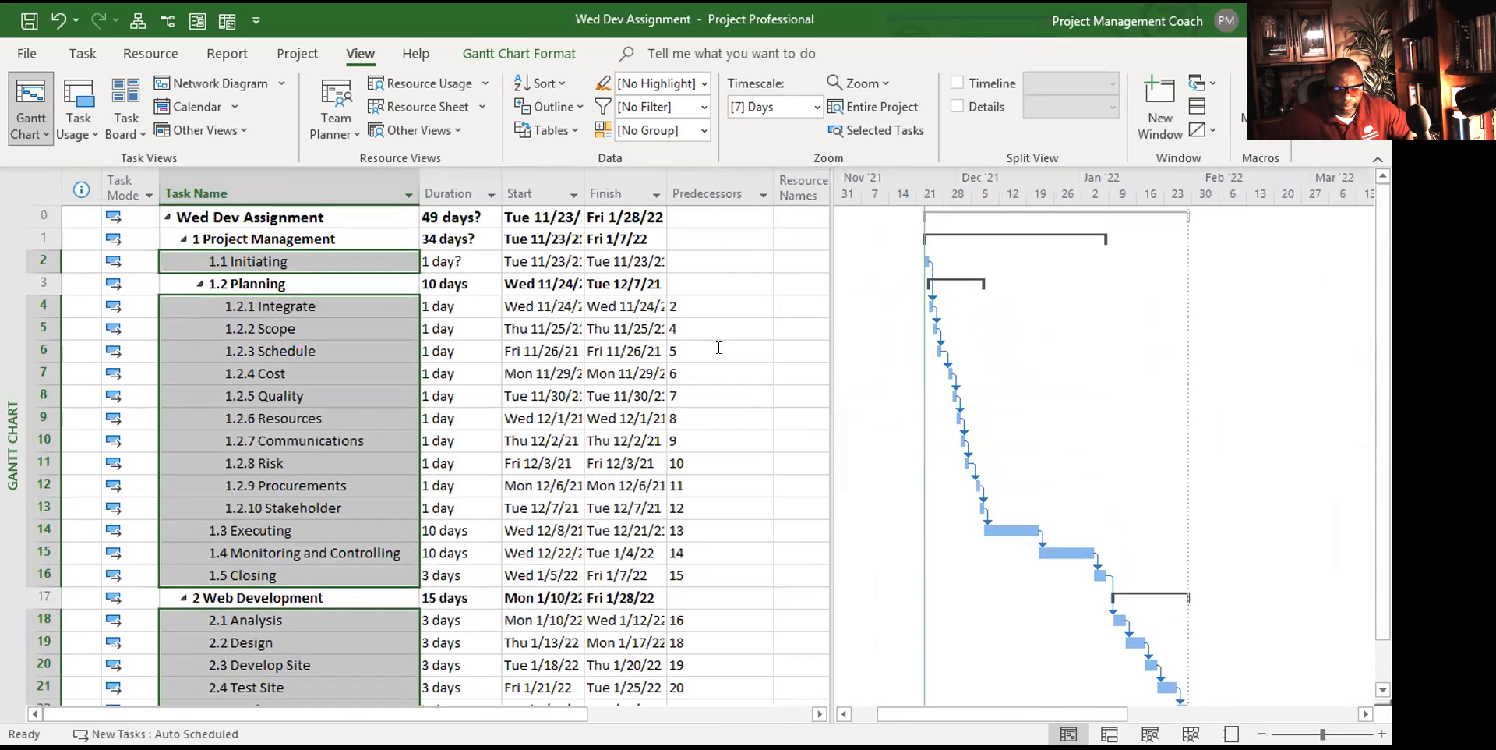
- Widen the Start and Finish columns to fit their full dates
{"action": "left_click", "coordinate": [716, 349]}
{"action": "left_click_drag", "start_coordinate": [661, 195], "coordinate": [626, 177]}
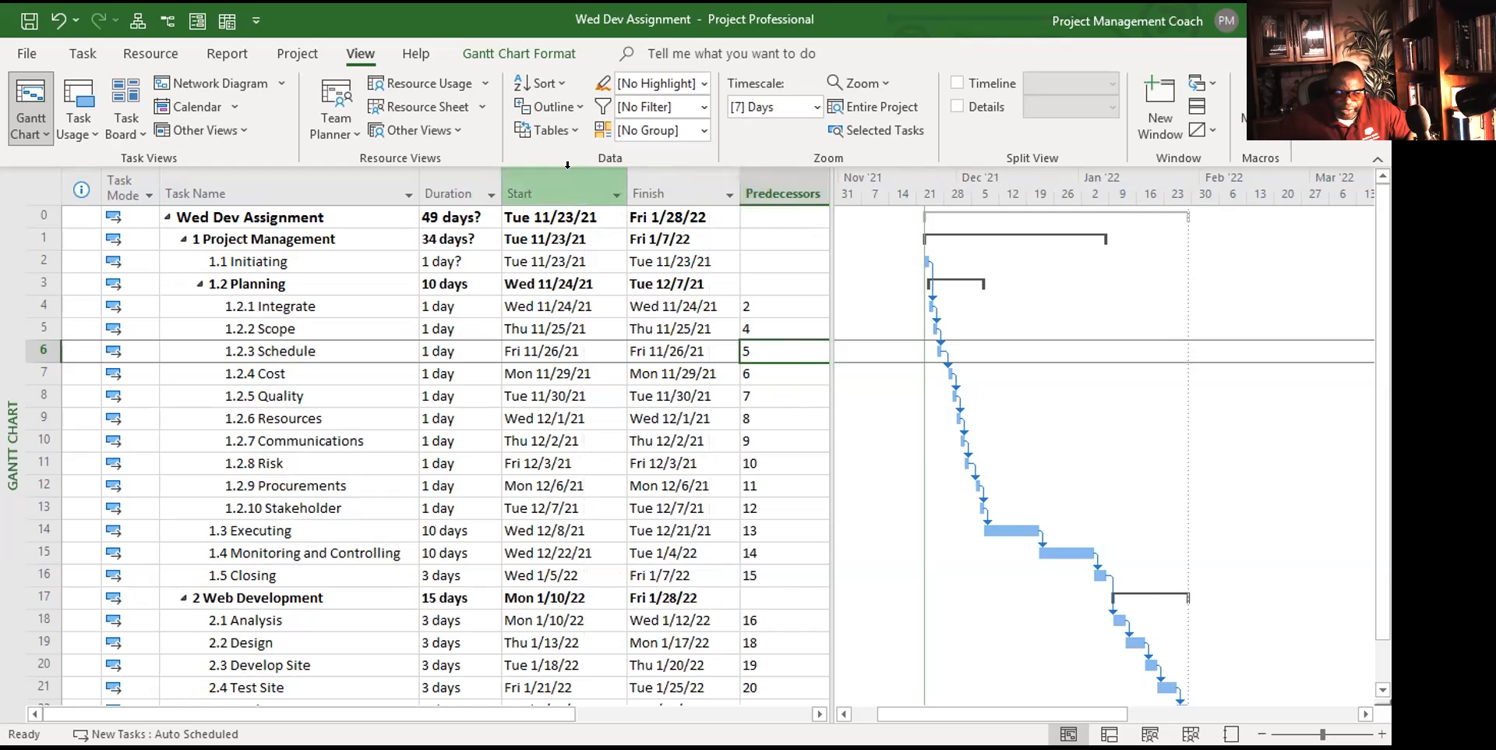
{"action": "left_click", "coordinate": [567, 172]}
{"action": "left_click", "coordinate": [683, 179]}
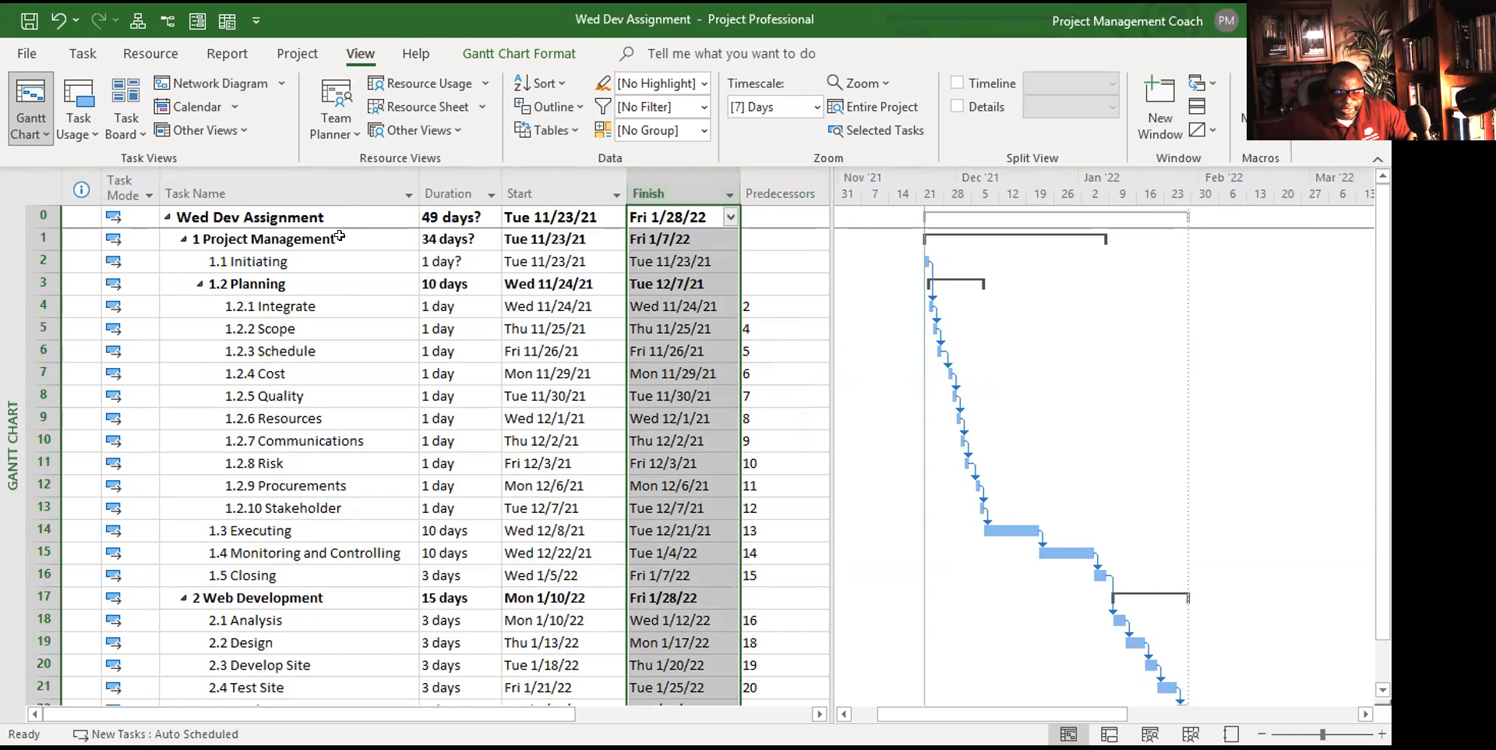
{"action": "left_click", "coordinate": [536, 254]}
{"action": "left_click", "coordinate": [337, 304]}
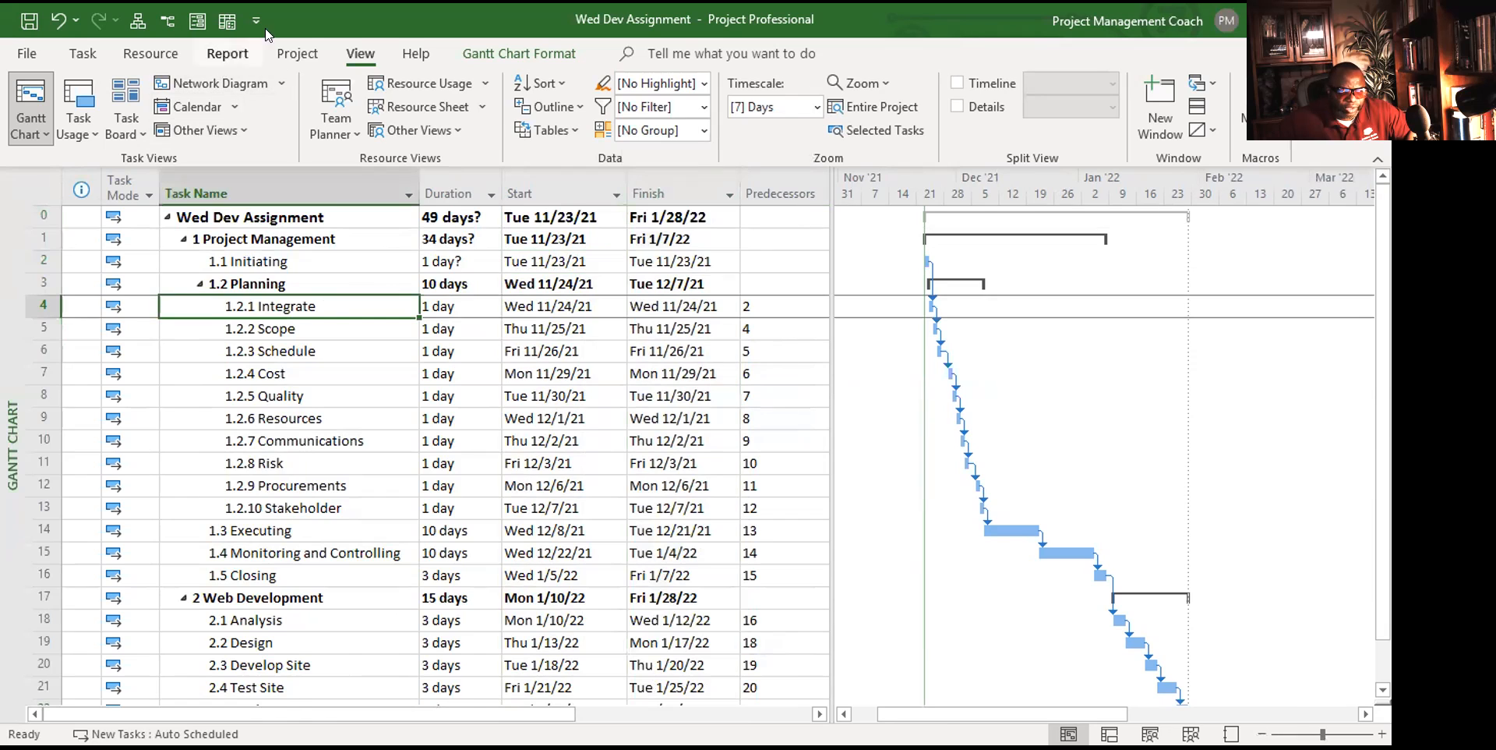
- Set the project start date to Wed 1/1/2025 in the project information and check the rescheduled finish dates
{"action": "left_click", "coordinate": [287, 47]}
{"action": "left_click", "coordinate": [236, 93]}
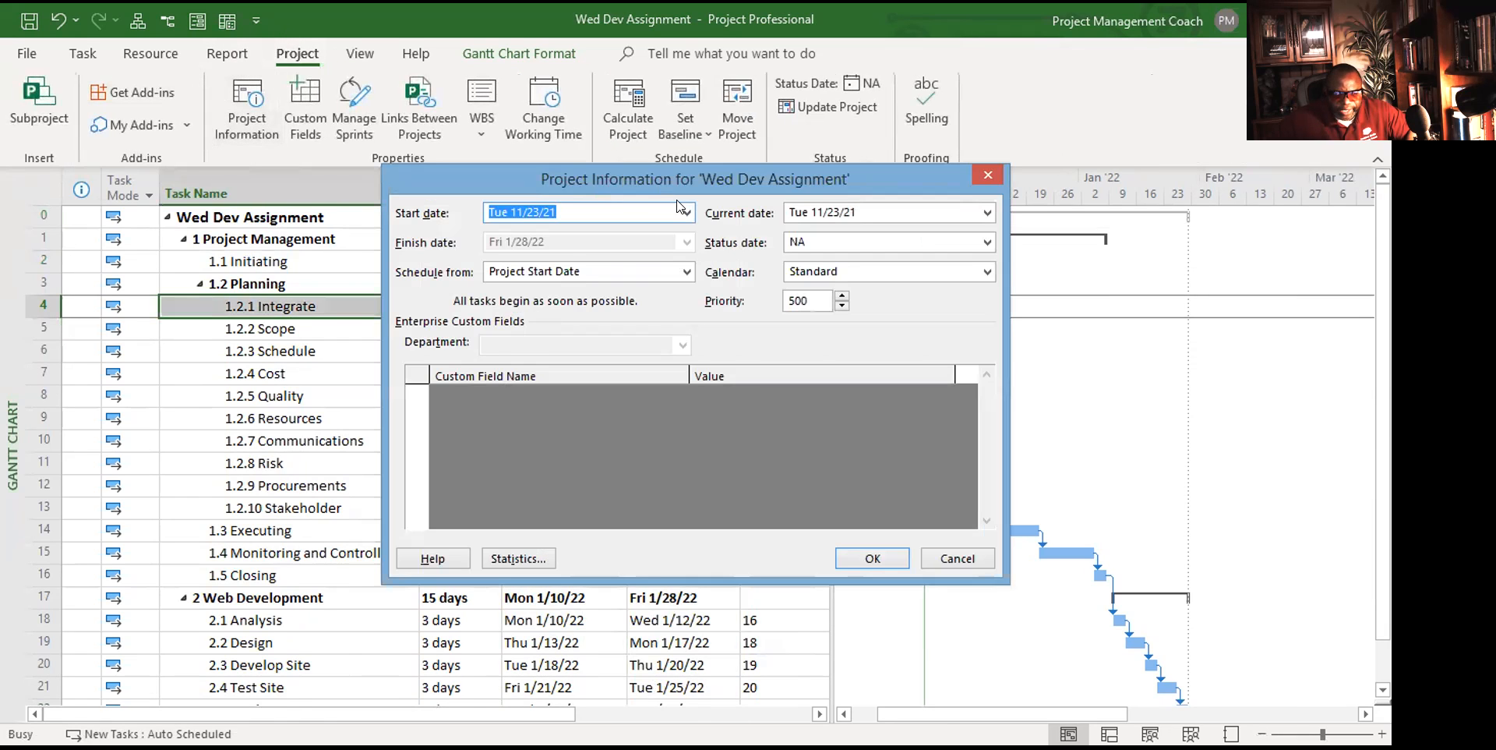
{"action": "left_click", "coordinate": [681, 211]}
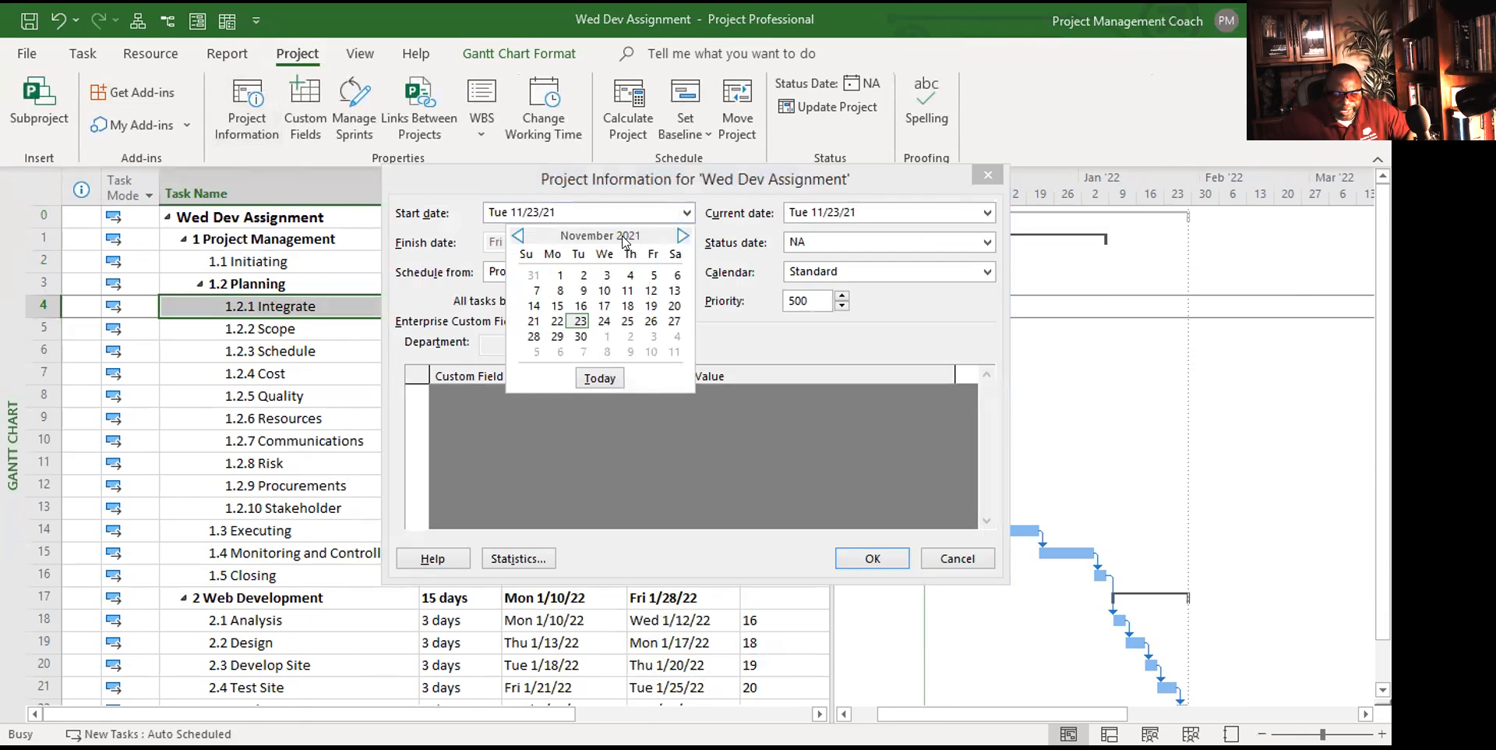
{"action": "left_click", "coordinate": [597, 209]}
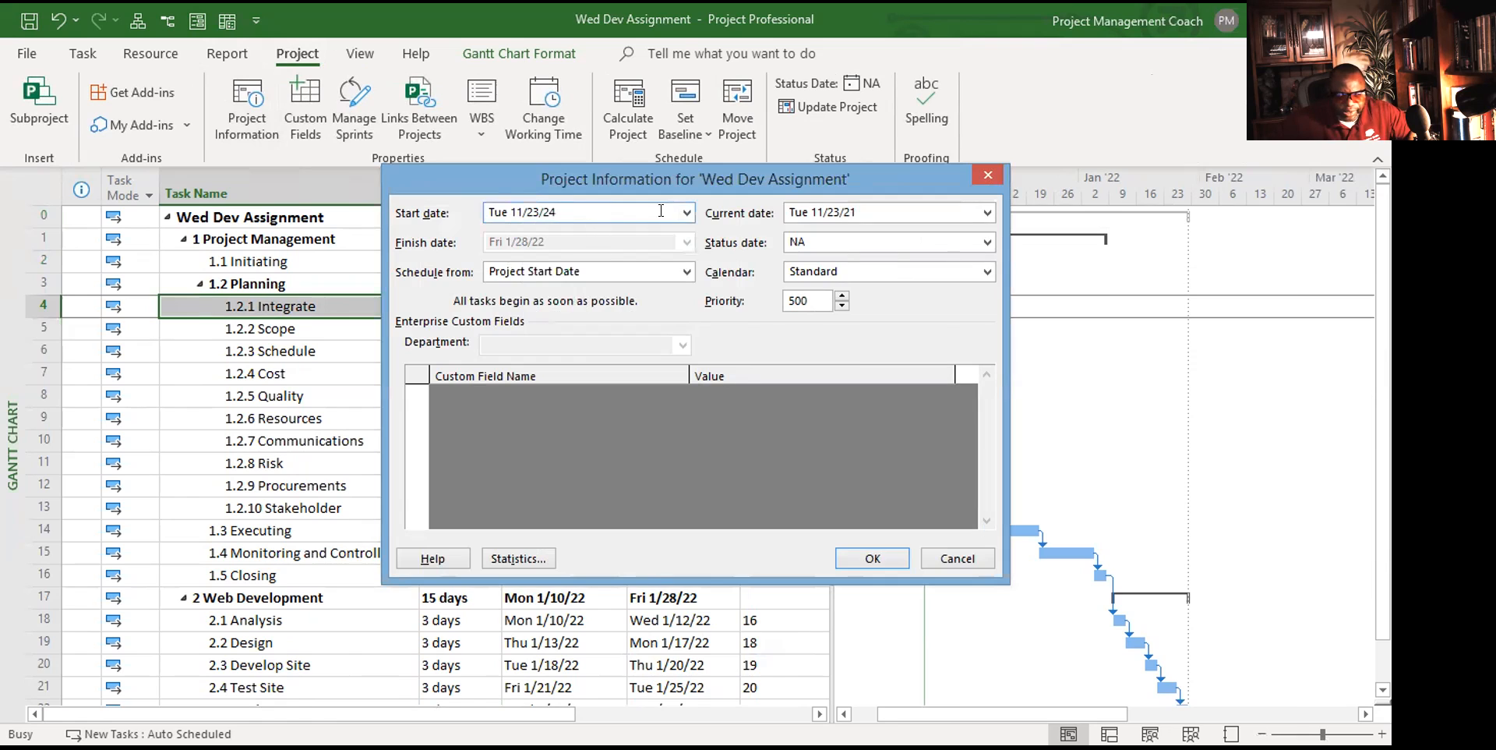
{"action": "left_click", "coordinate": [686, 211]}
{"action": "left_click", "coordinate": [683, 233]}
{"action": "left_click", "coordinate": [683, 233]}
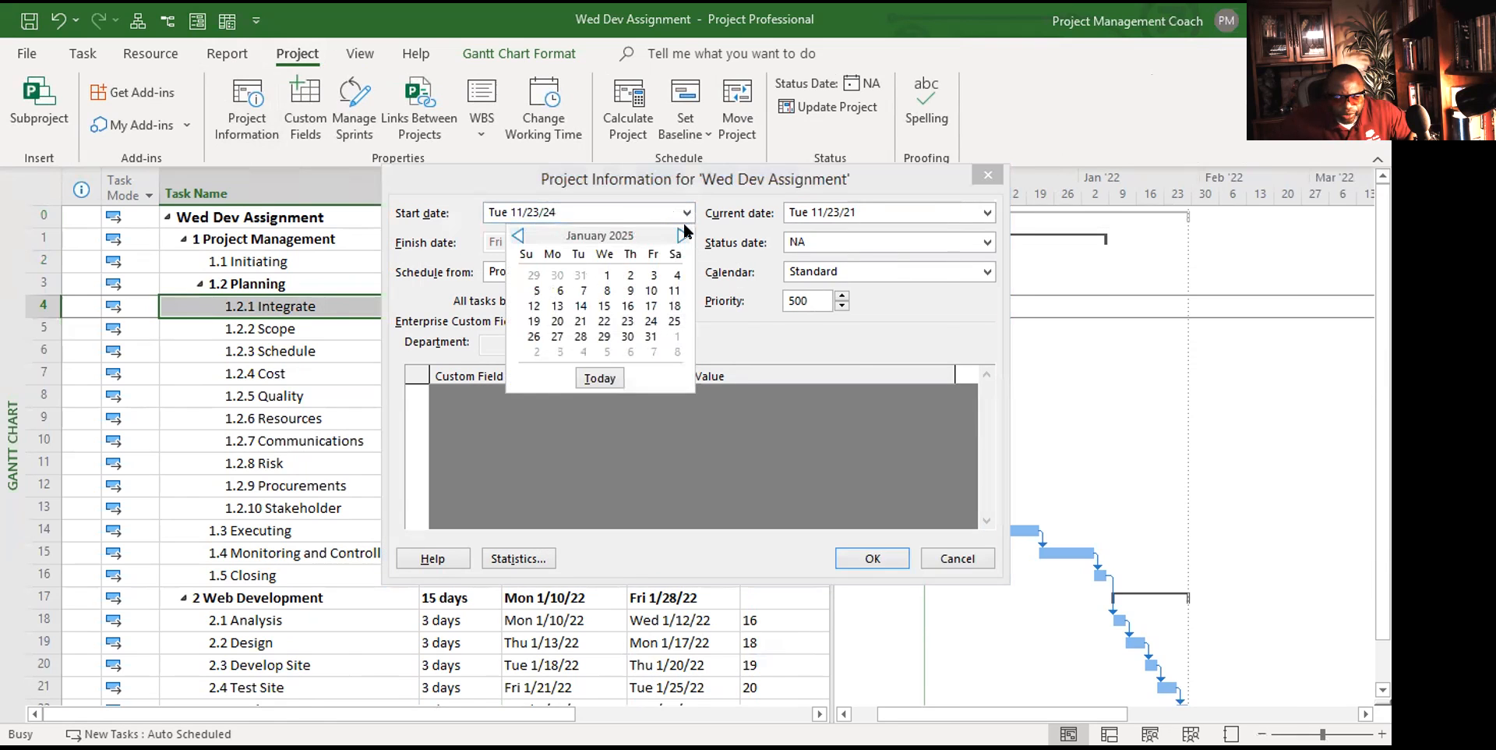
{"action": "left_click", "coordinate": [609, 276]}
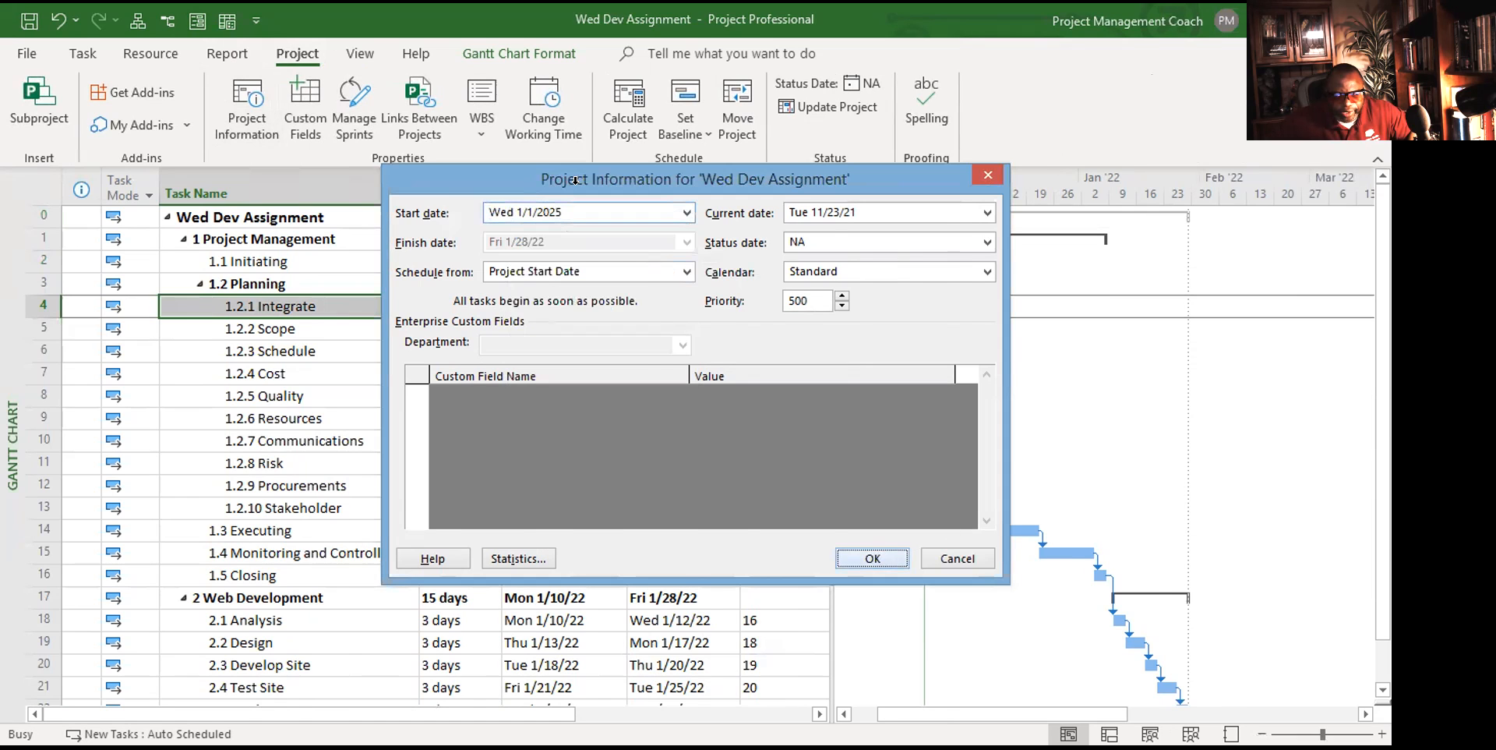
{"action": "key", "text": "Return"}
{"action": "left_click", "coordinate": [652, 187]}
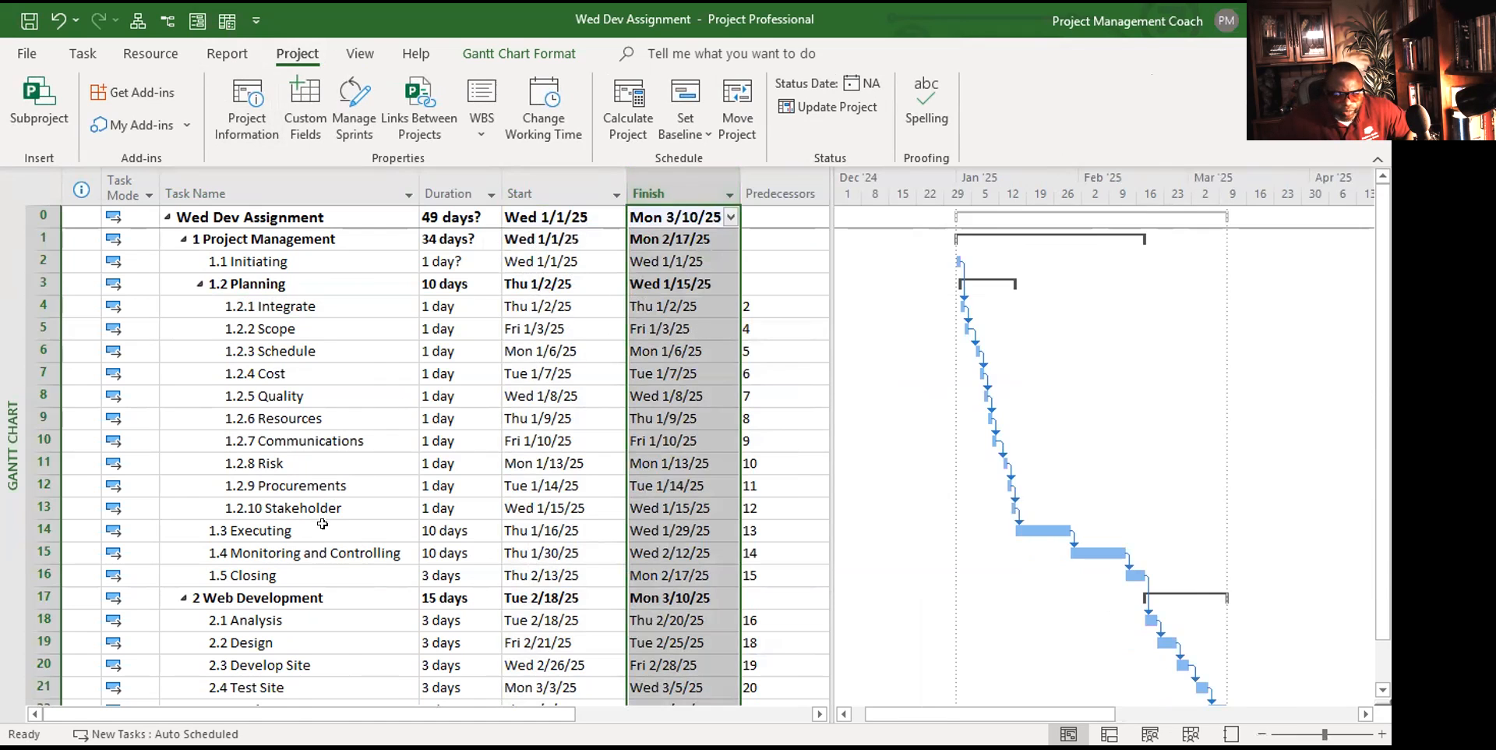
{"action": "scroll", "coordinate": [475, 312], "scroll_direction": "down", "scroll_amount": 1}
{"action": "scroll", "coordinate": [455, 429], "scroll_direction": "up", "scroll_amount": 1}
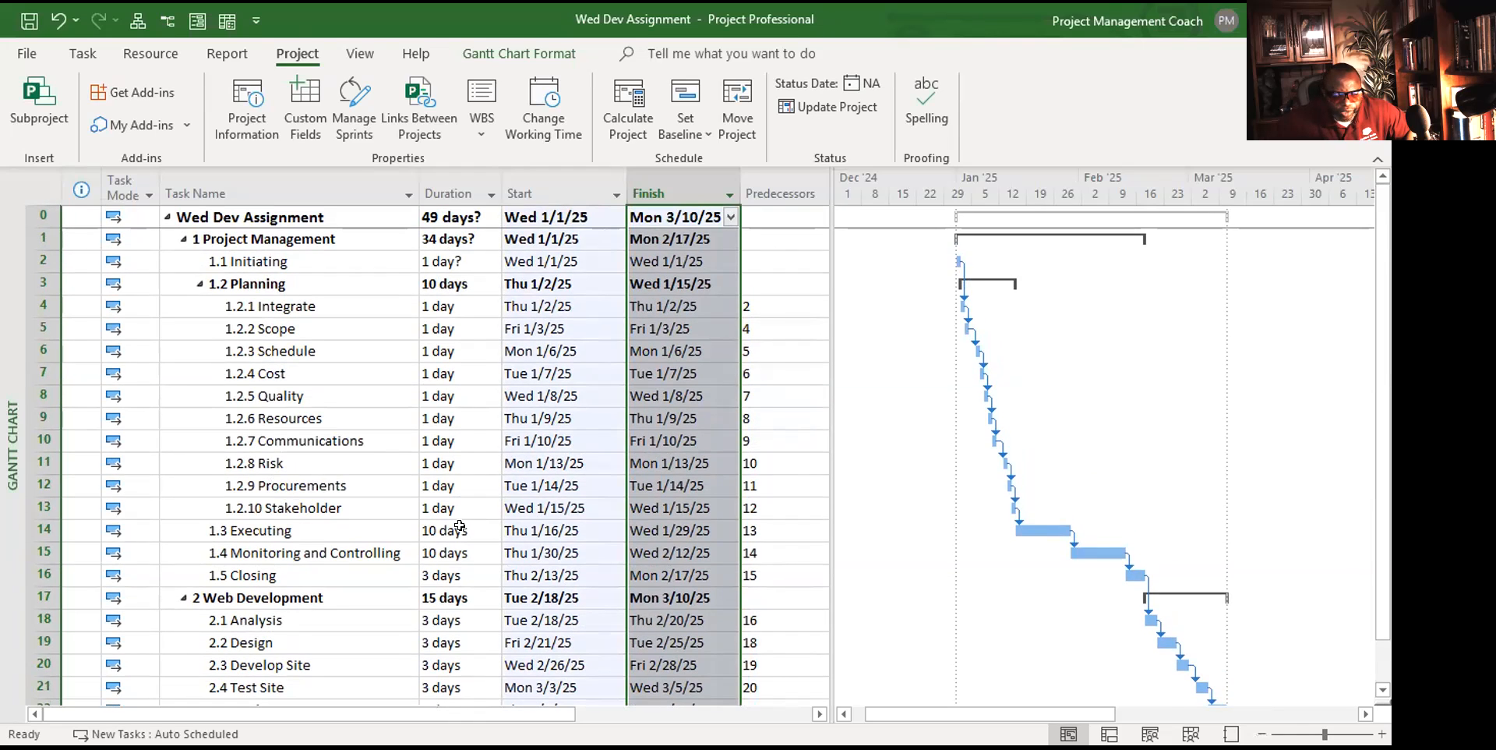
- Set the durations of Executing and Monitoring and Controlling to 30 days each
{"action": "left_click", "coordinate": [463, 526]}
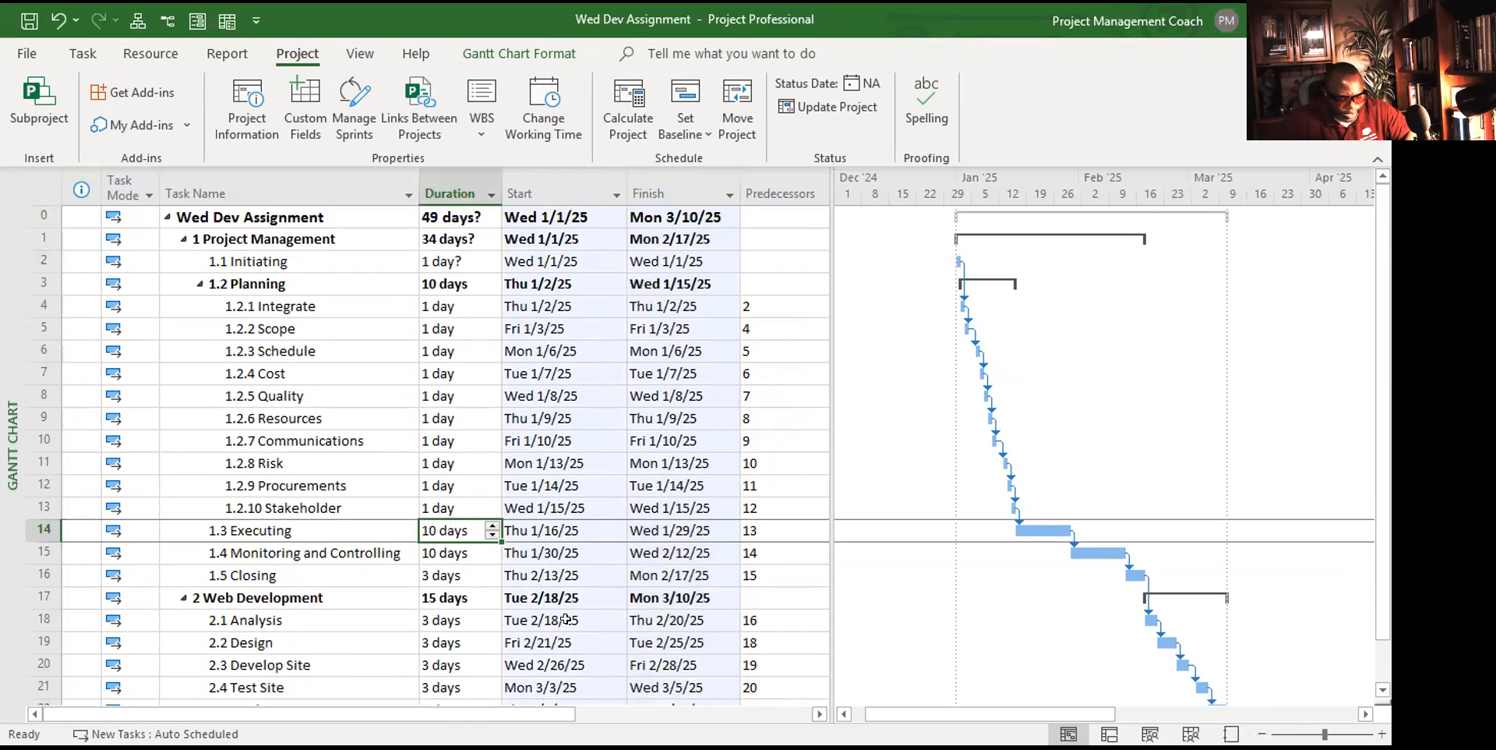
{"action": "type", "text": "30"}
{"action": "key", "text": "Return"}
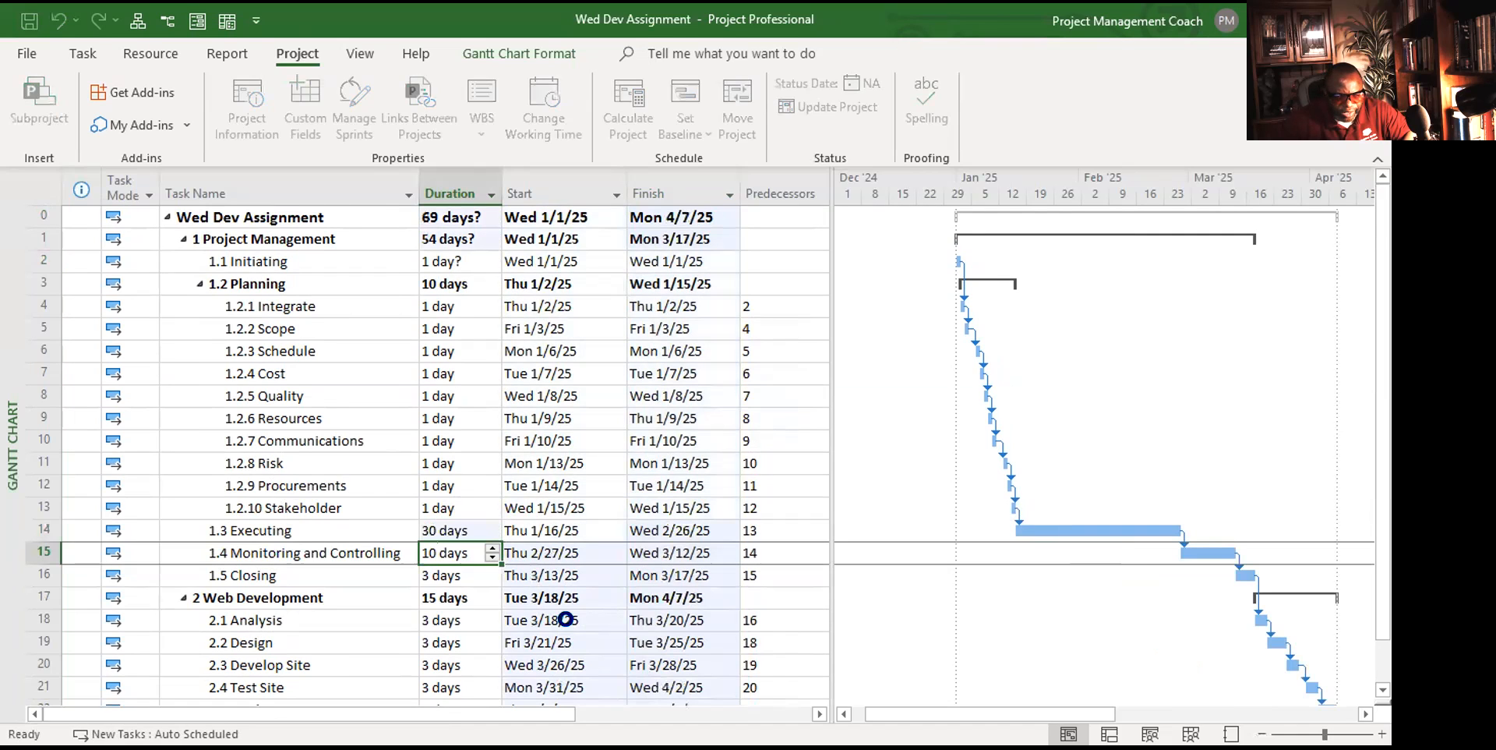
{"action": "type", "text": "30"}
{"action": "key", "text": "Return"}
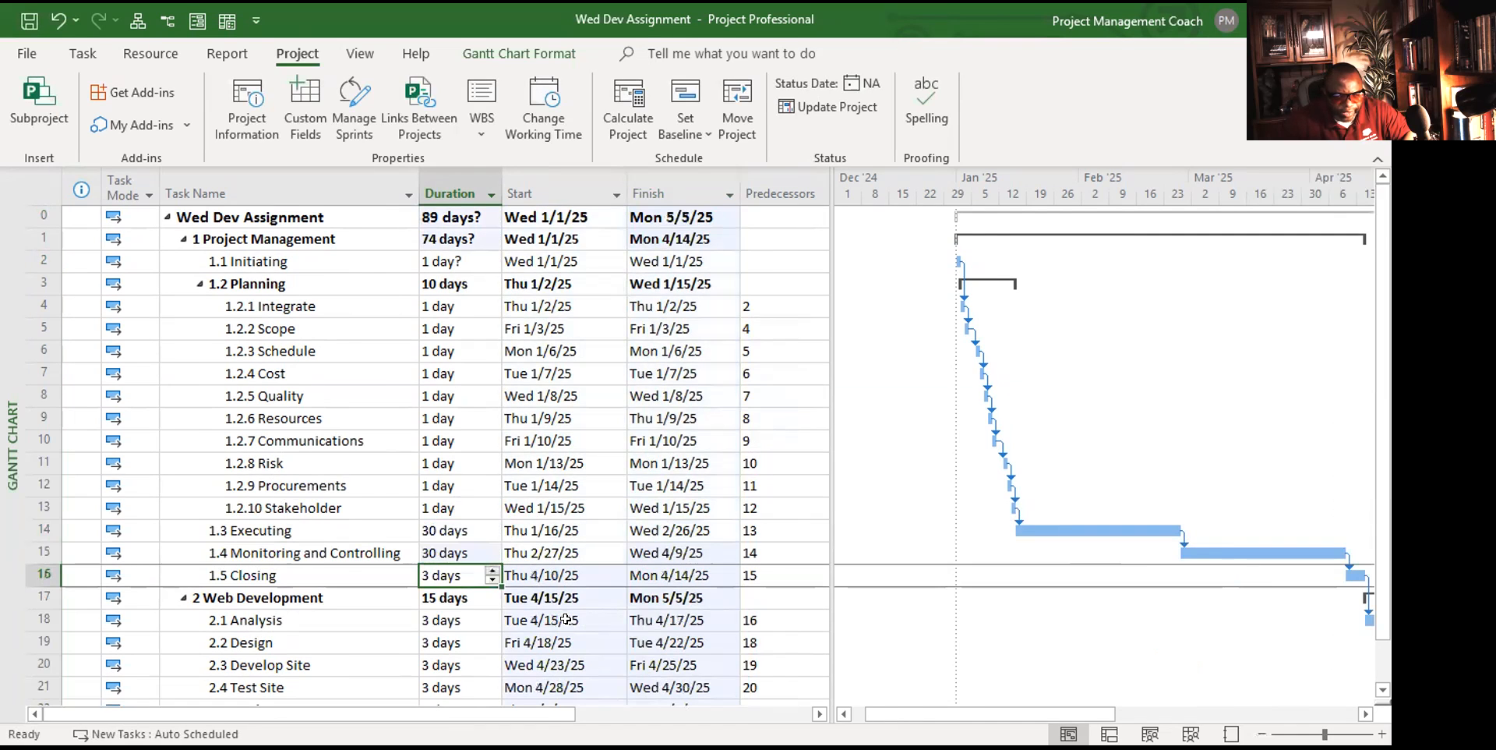
- Set the duration of the Initiating task to 2 days
{"action": "left_click", "coordinate": [350, 531]}
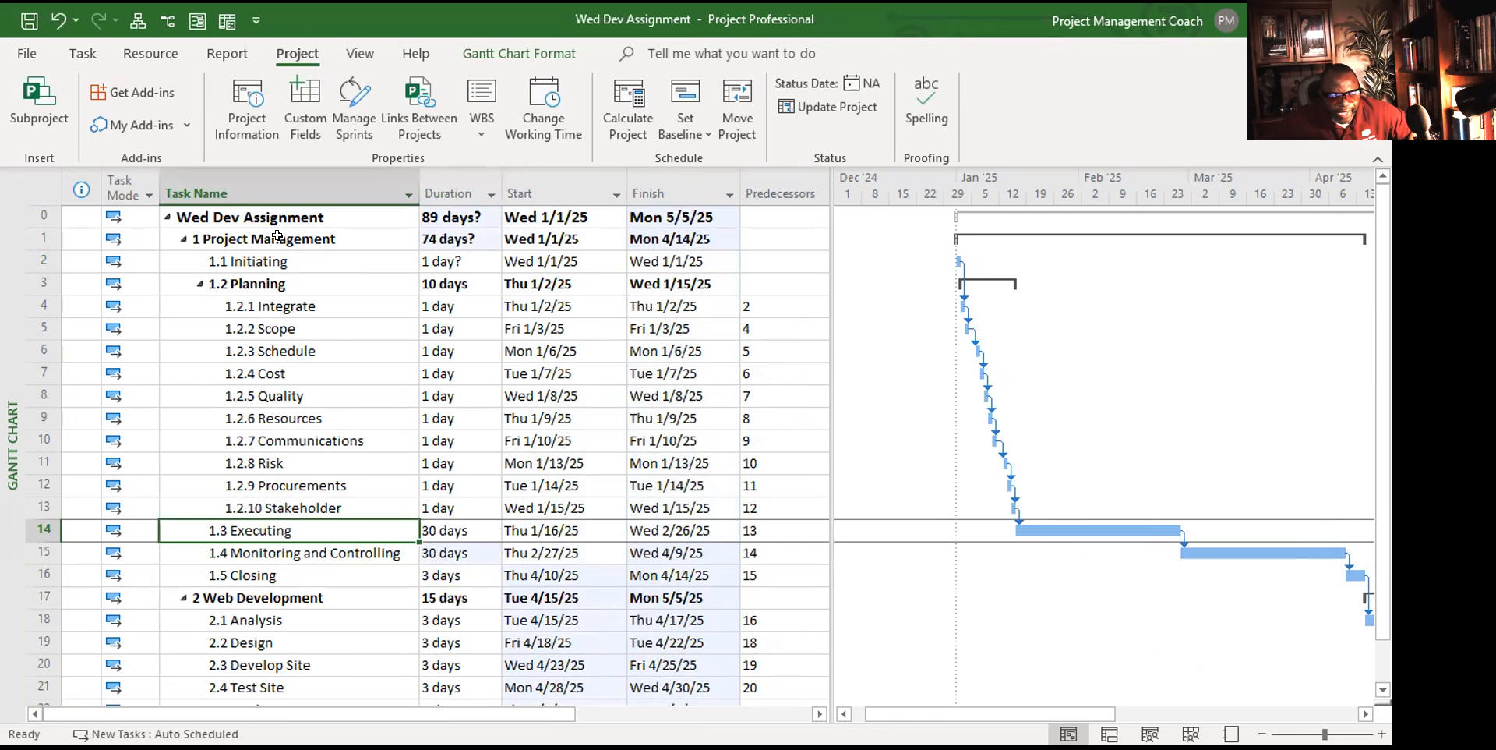
{"action": "left_click", "coordinate": [474, 258]}
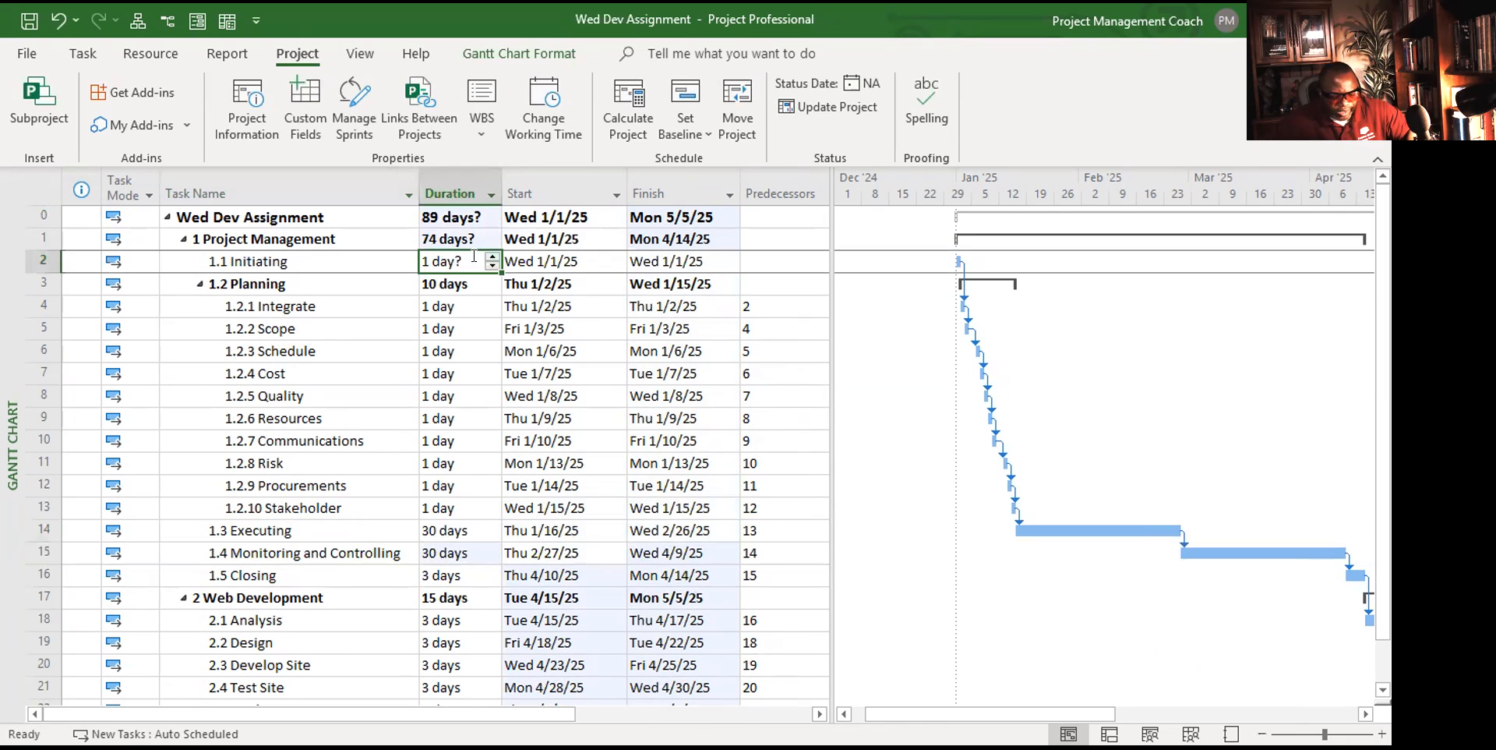
{"action": "type", "text": "2"}
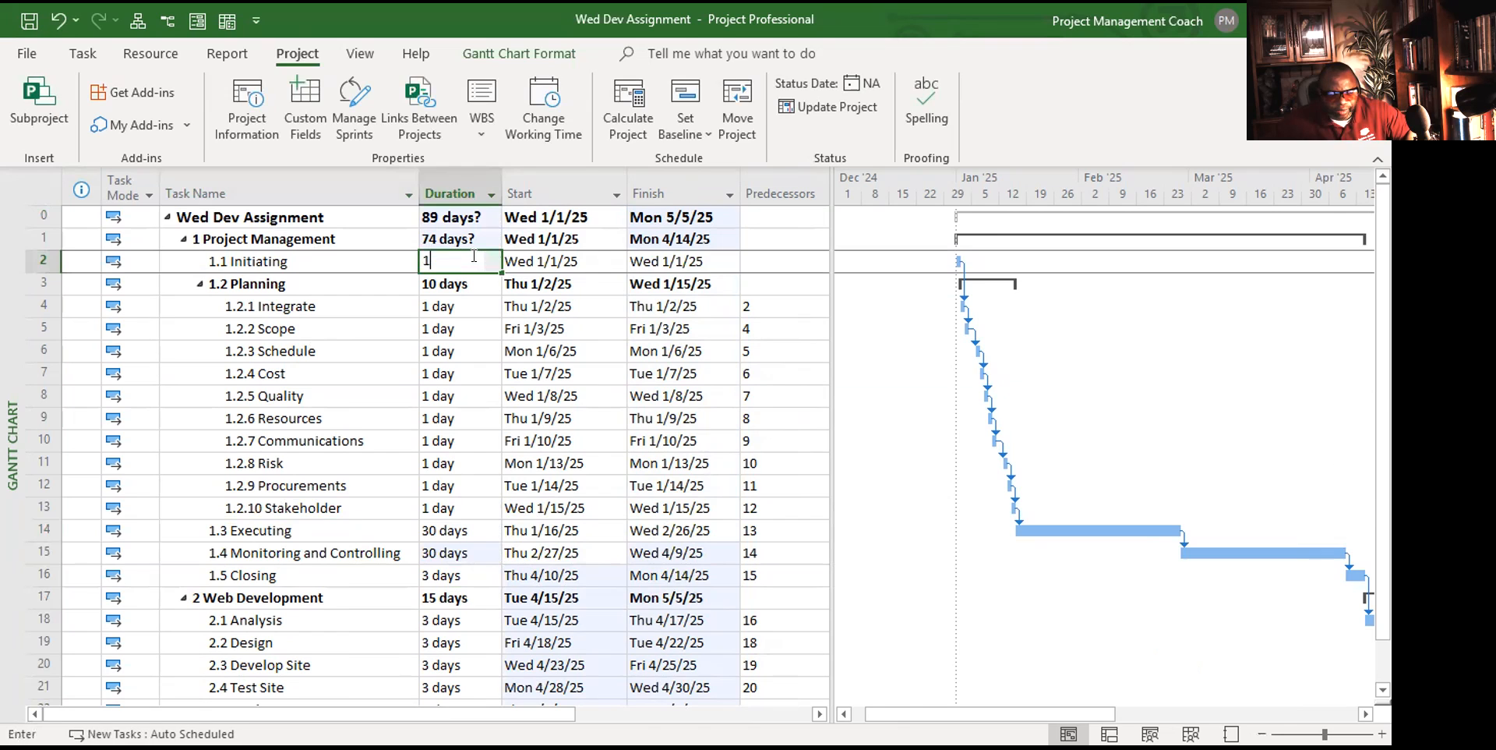
{"action": "key", "text": "Return"}
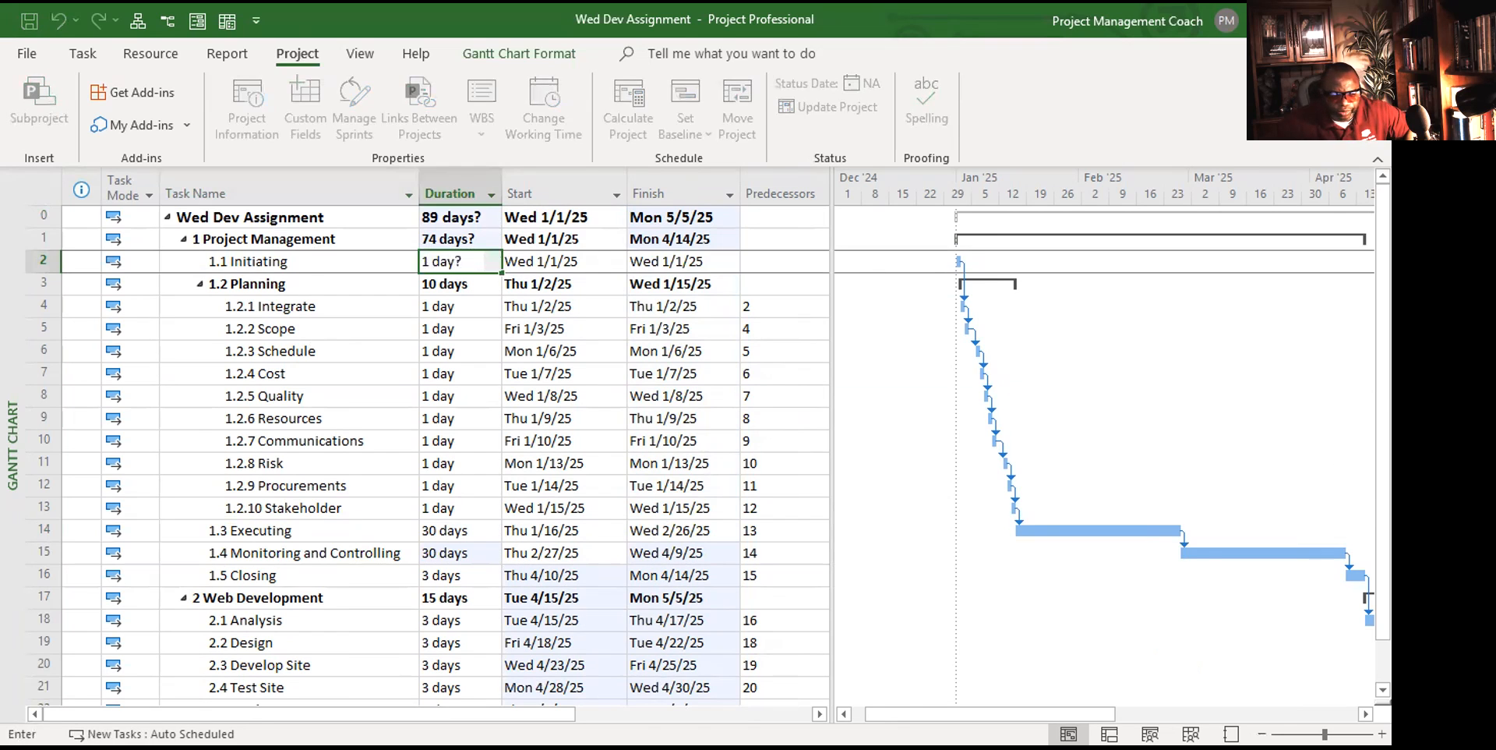
- Insert two new task rows between Initiating and Planning
{"action": "left_click", "coordinate": [33, 274]}
{"action": "right_click", "coordinate": [41, 282]}
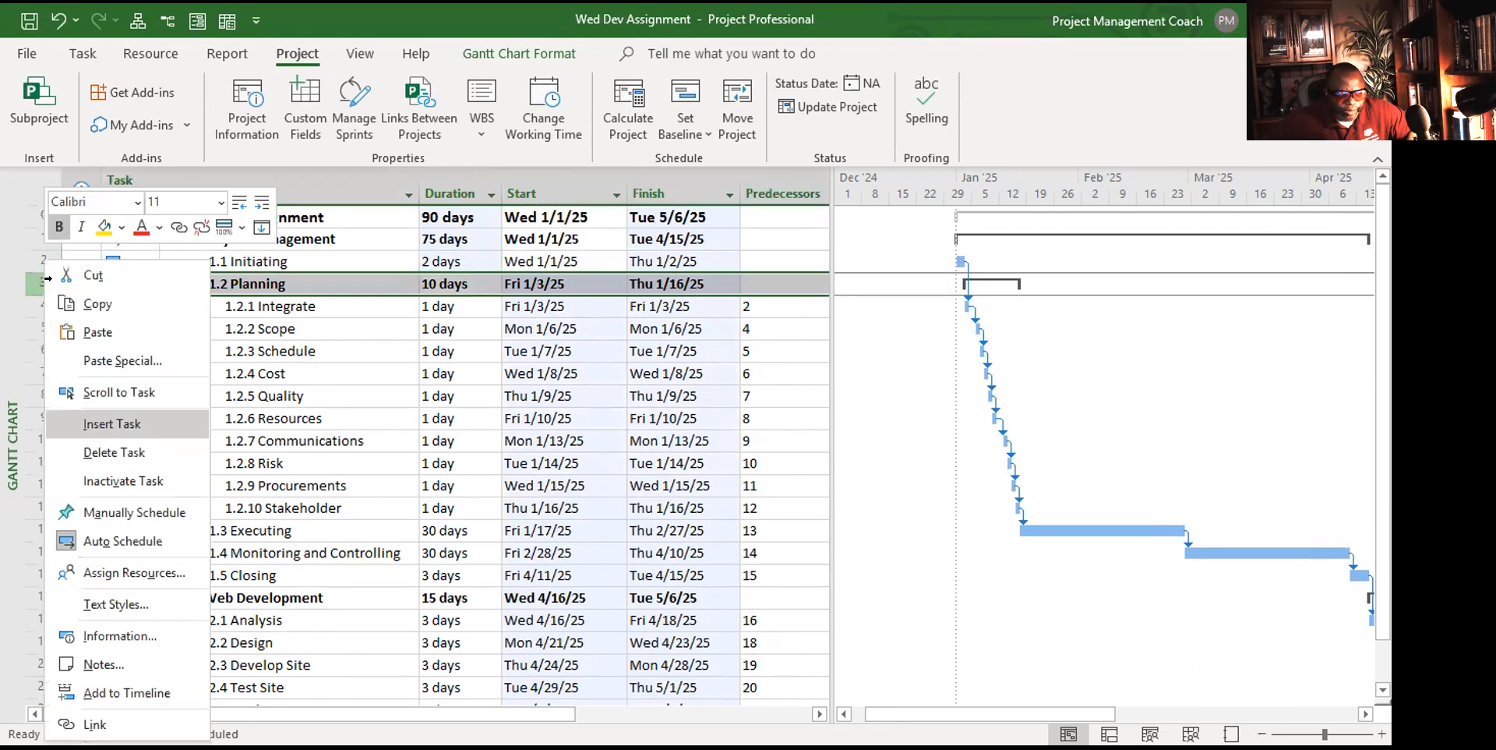
{"action": "left_click", "coordinate": [111, 423]}
{"action": "right_click", "coordinate": [45, 283]}
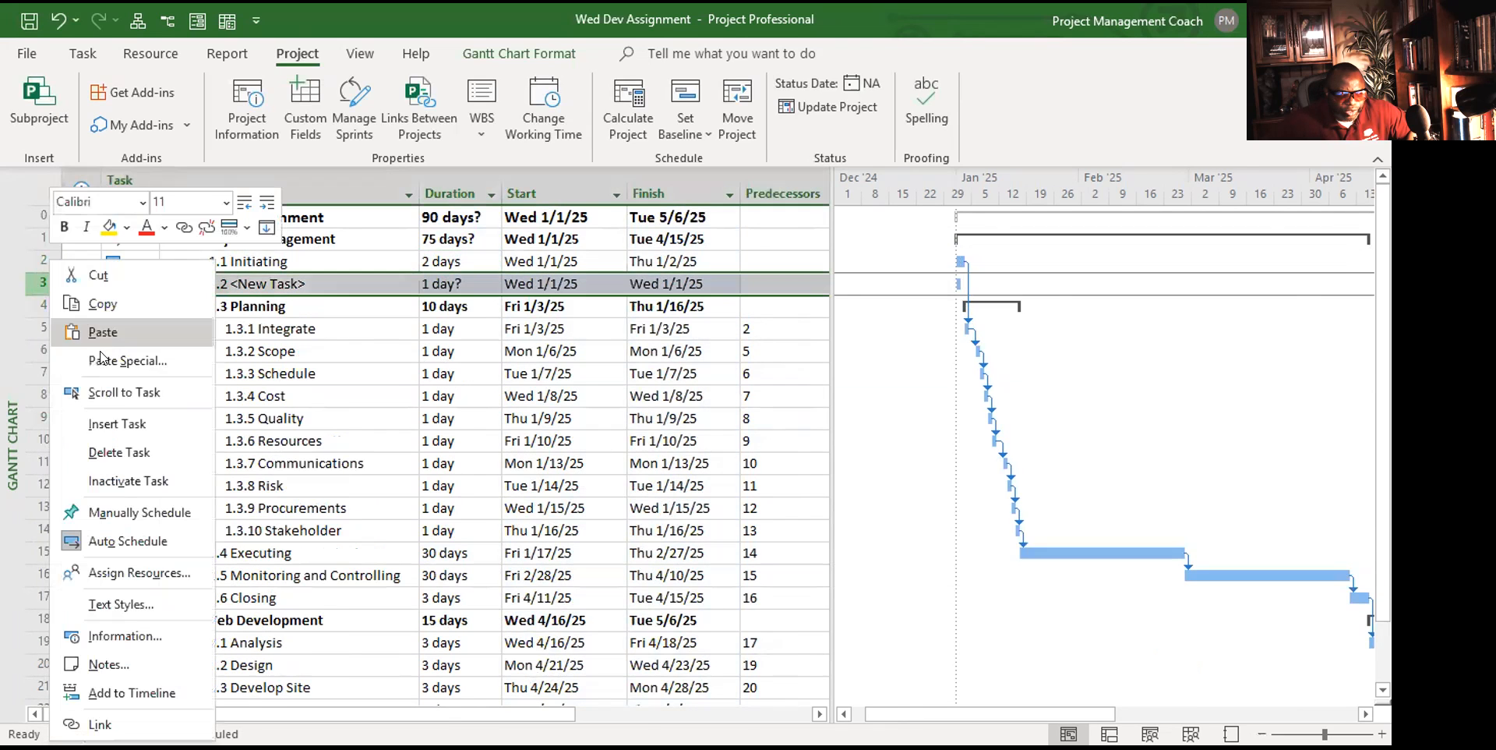
{"action": "left_click", "coordinate": [132, 423]}
- Name the two new tasks Develop Project Charter and Identify Stakeholders
{"action": "left_click", "coordinate": [308, 277]}
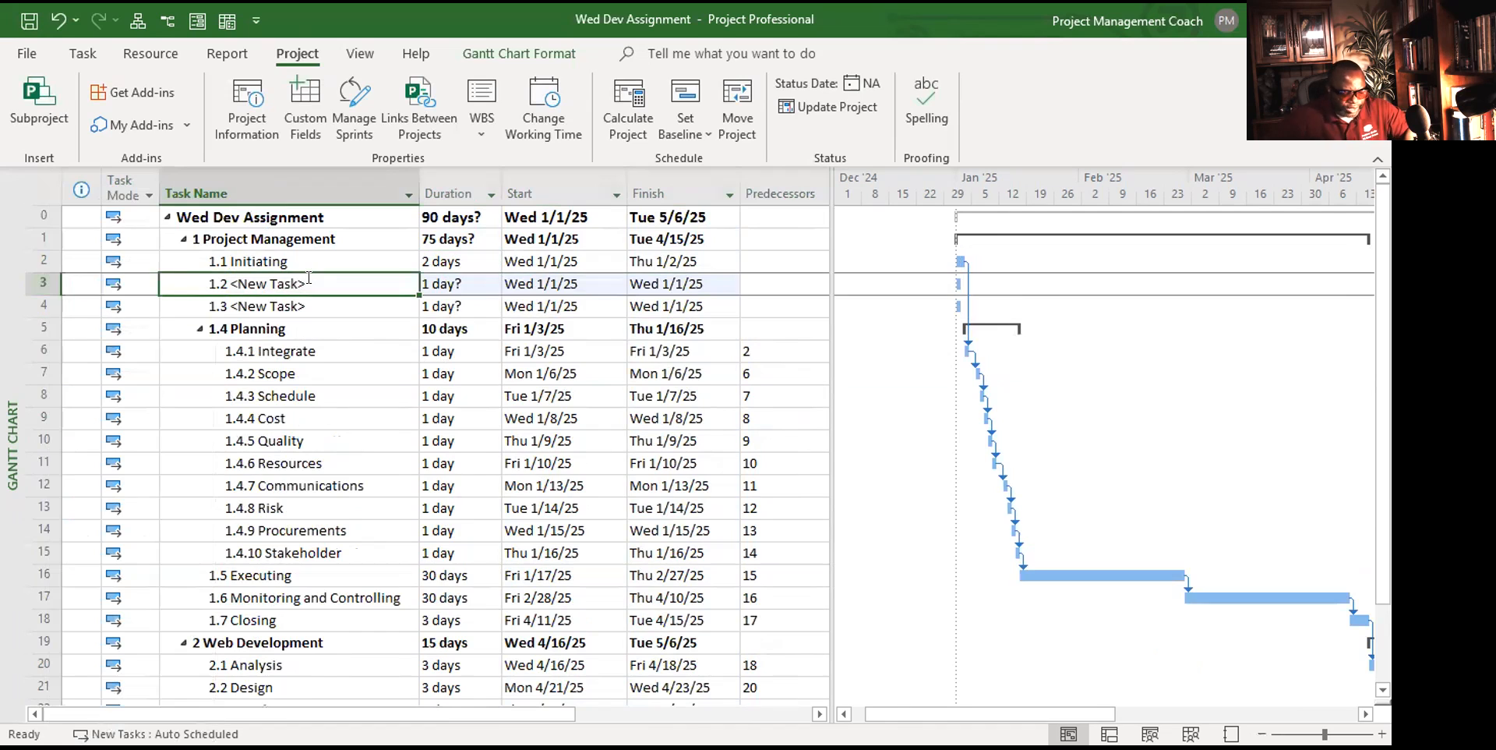
{"action": "type", "text": "Proje"}
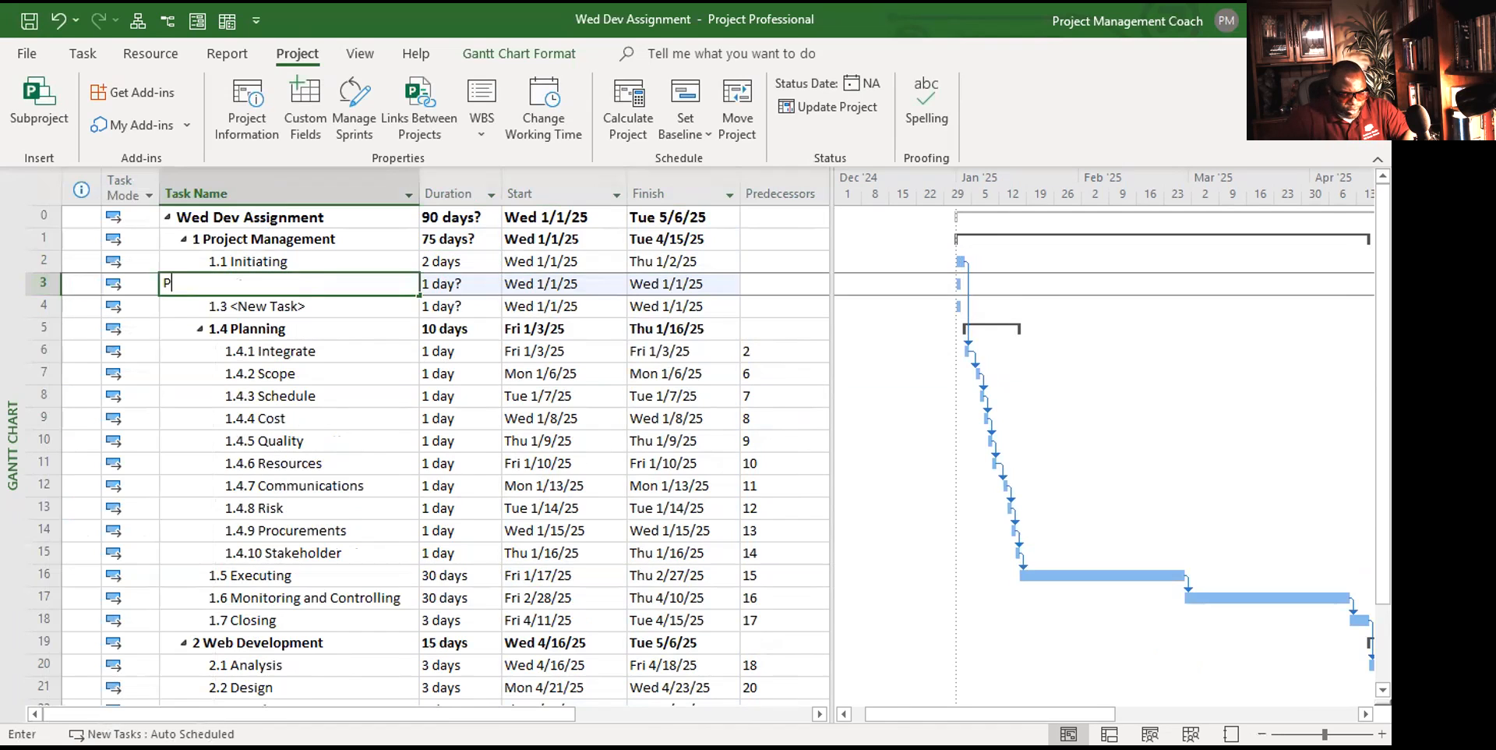
{"action": "type", "text": "Dev"}
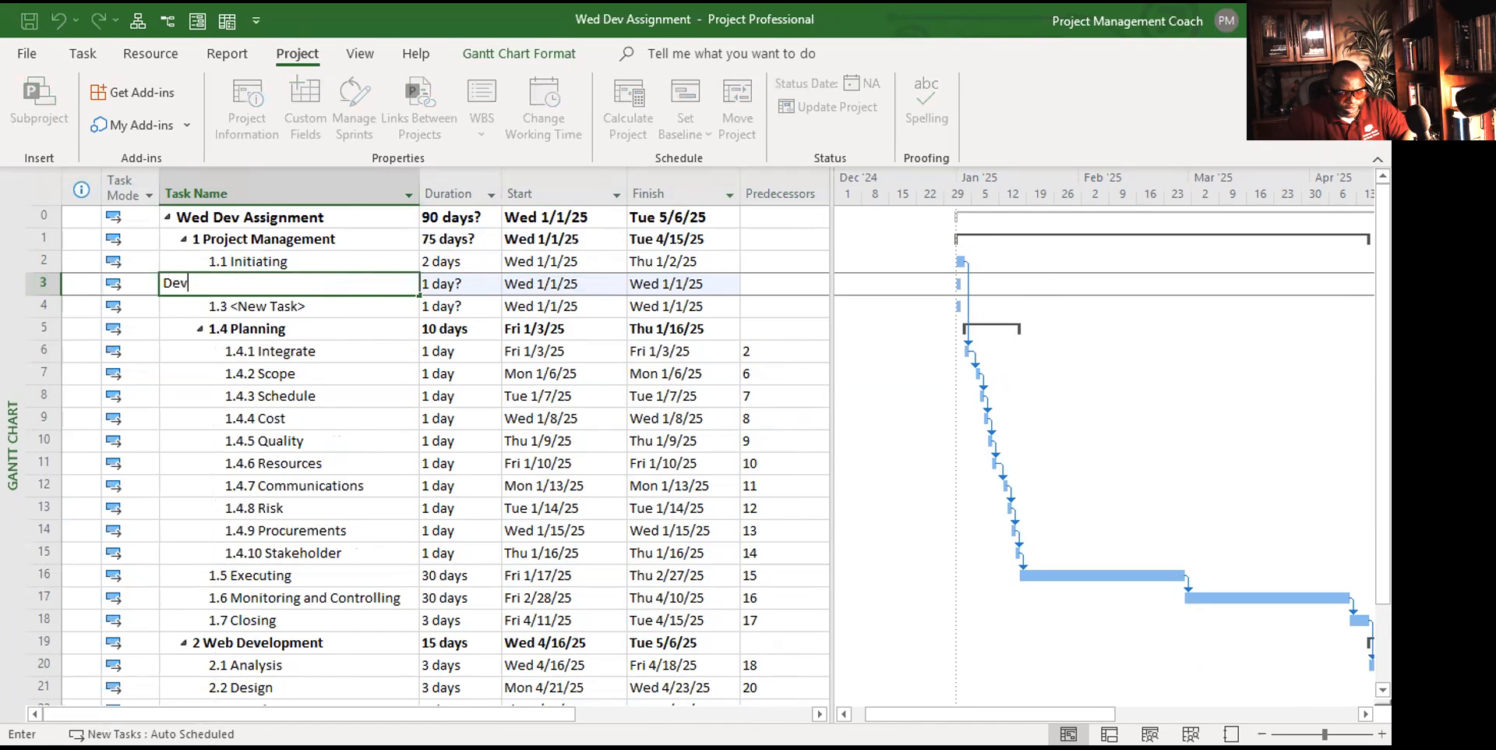
{"action": "type", "text": "elop Project Charter"}
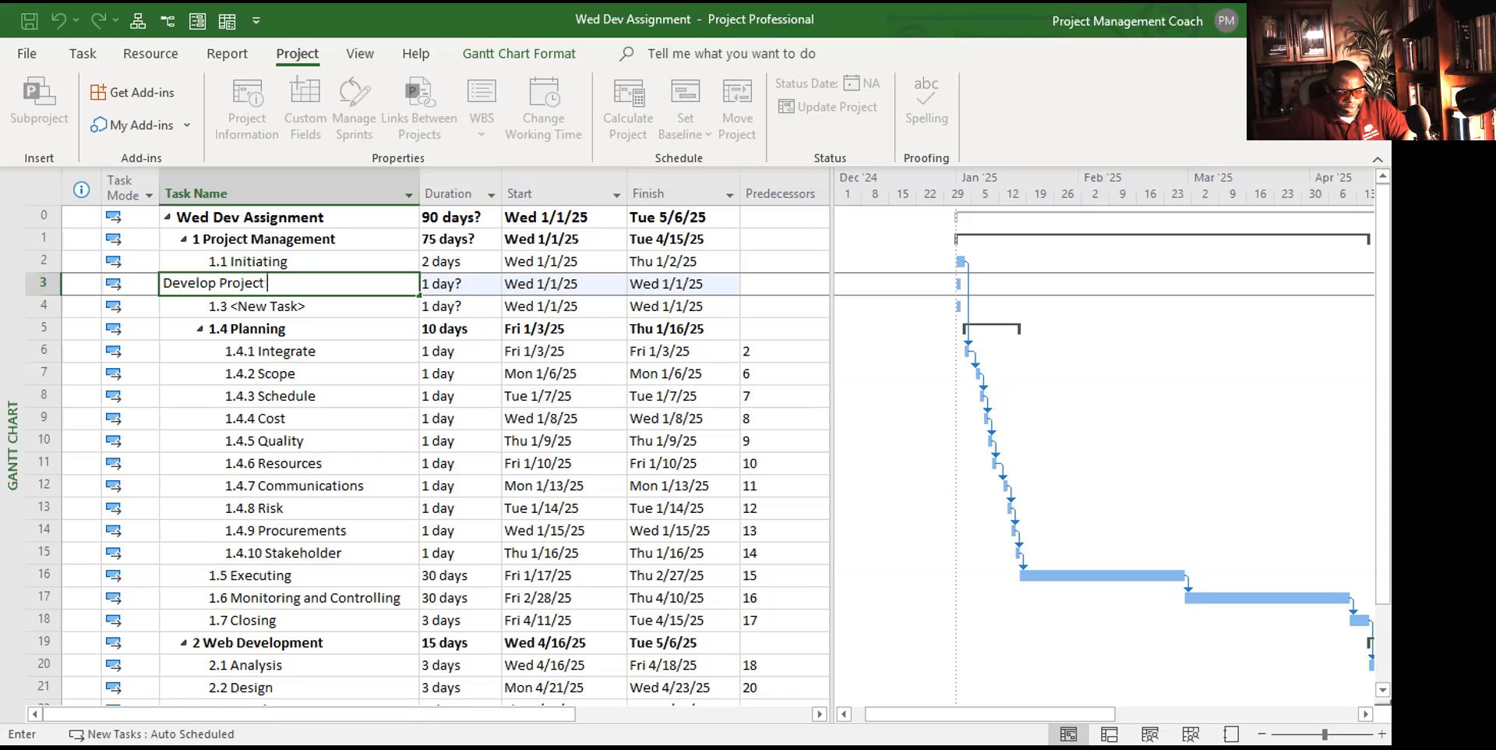
{"action": "key", "text": "Return"}
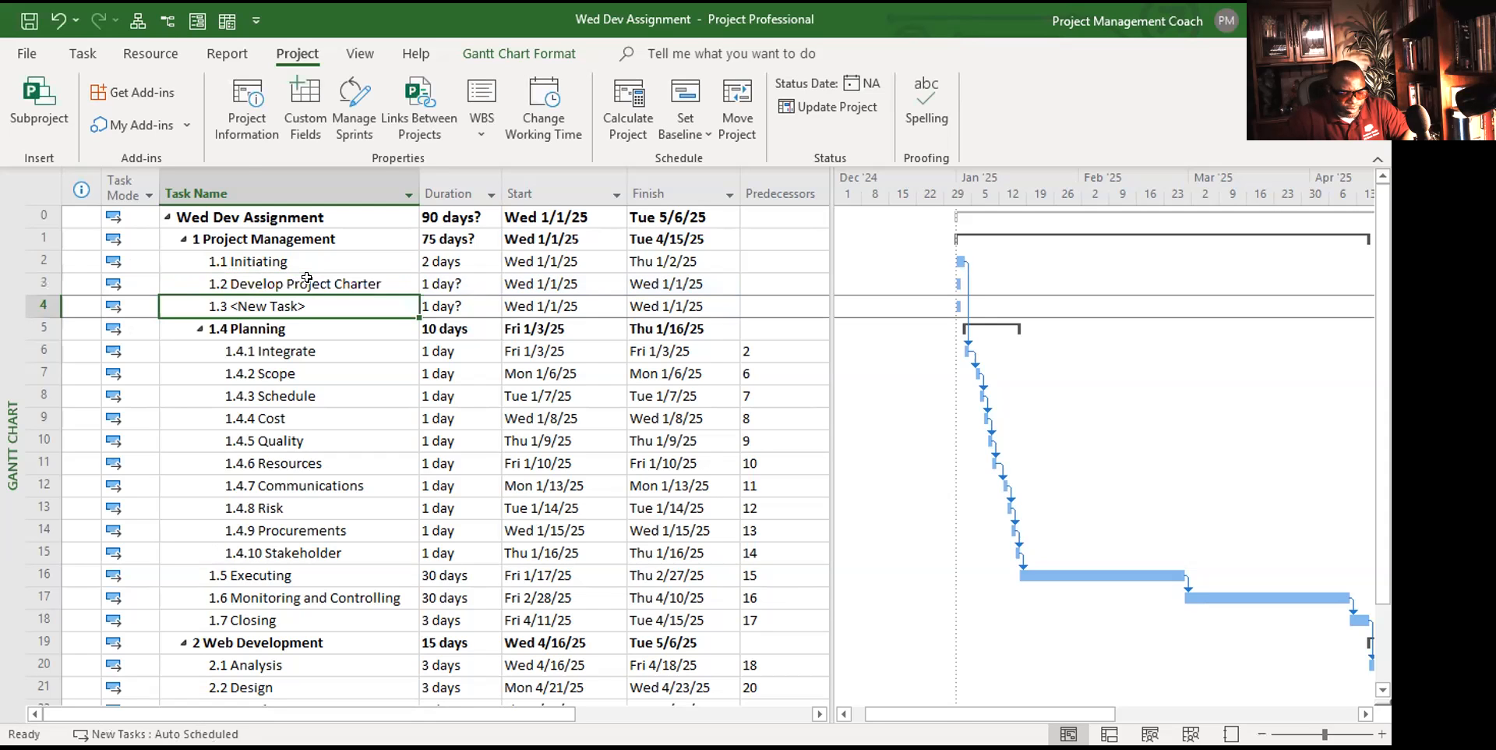
{"action": "type", "text": "Identify"}
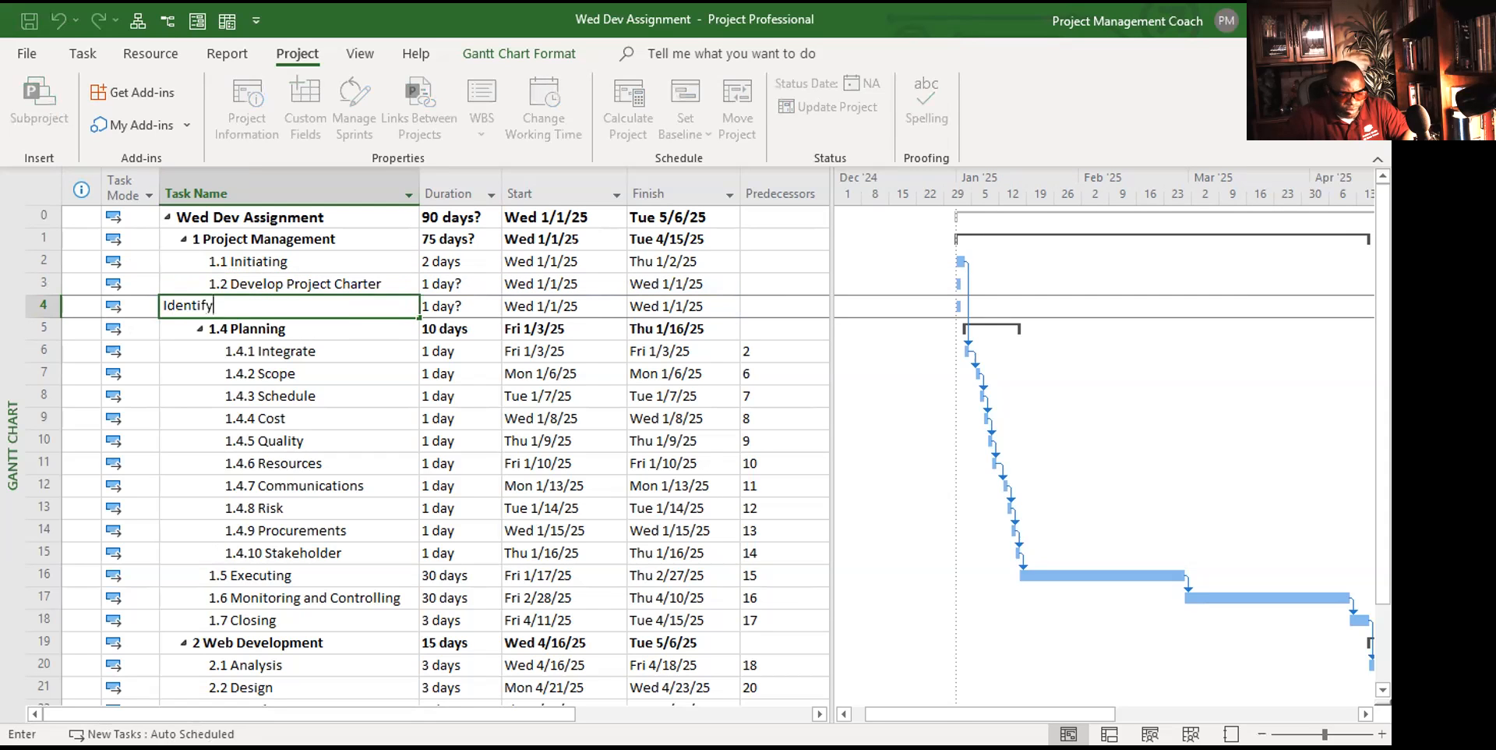
{"action": "type", "text": " Stakeholders"}
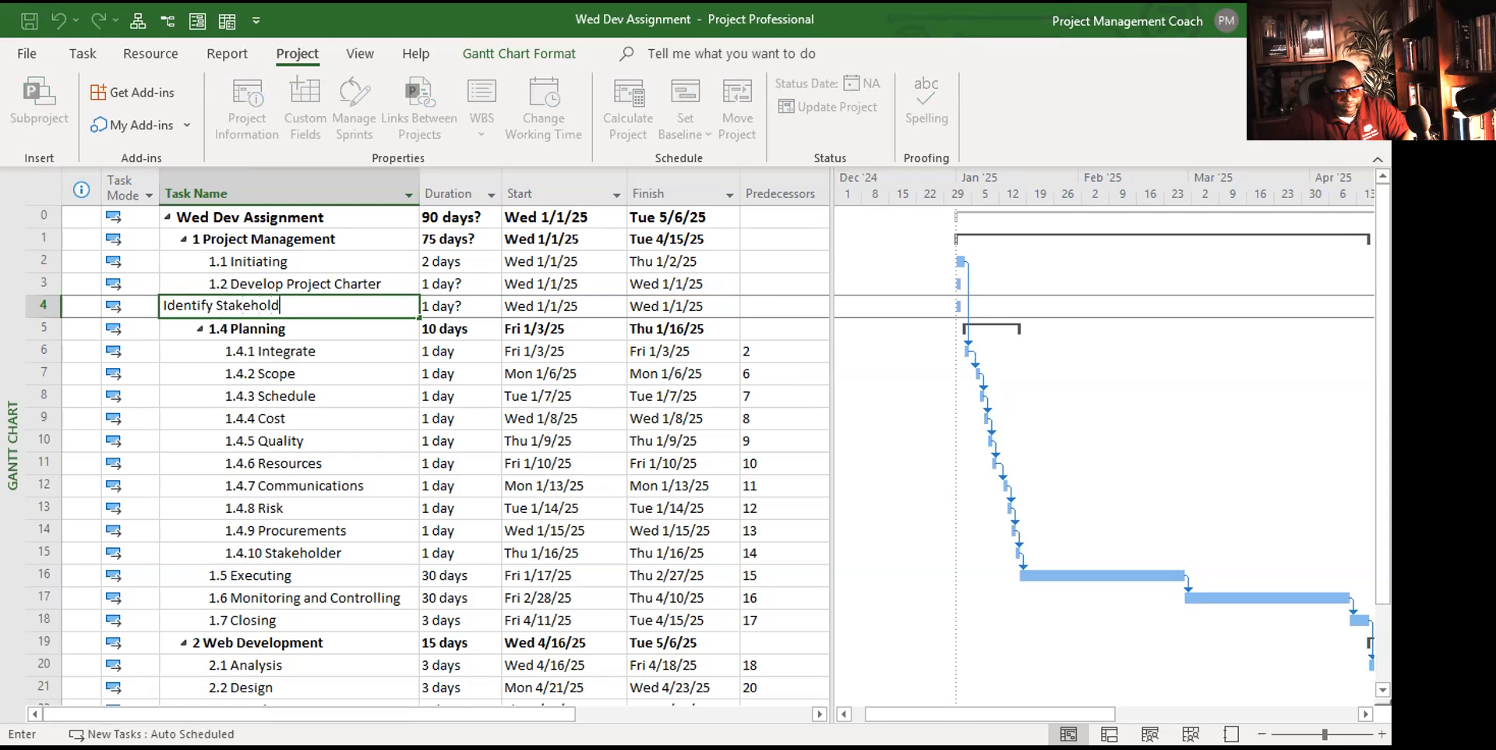
{"action": "key", "text": "Return"}
- Link Develop Project Charter to Identify Stakeholders and set task 2 as the predecessor of Develop Project Charter
{"action": "left_click_drag", "start_coordinate": [307, 281], "coordinate": [315, 304]}
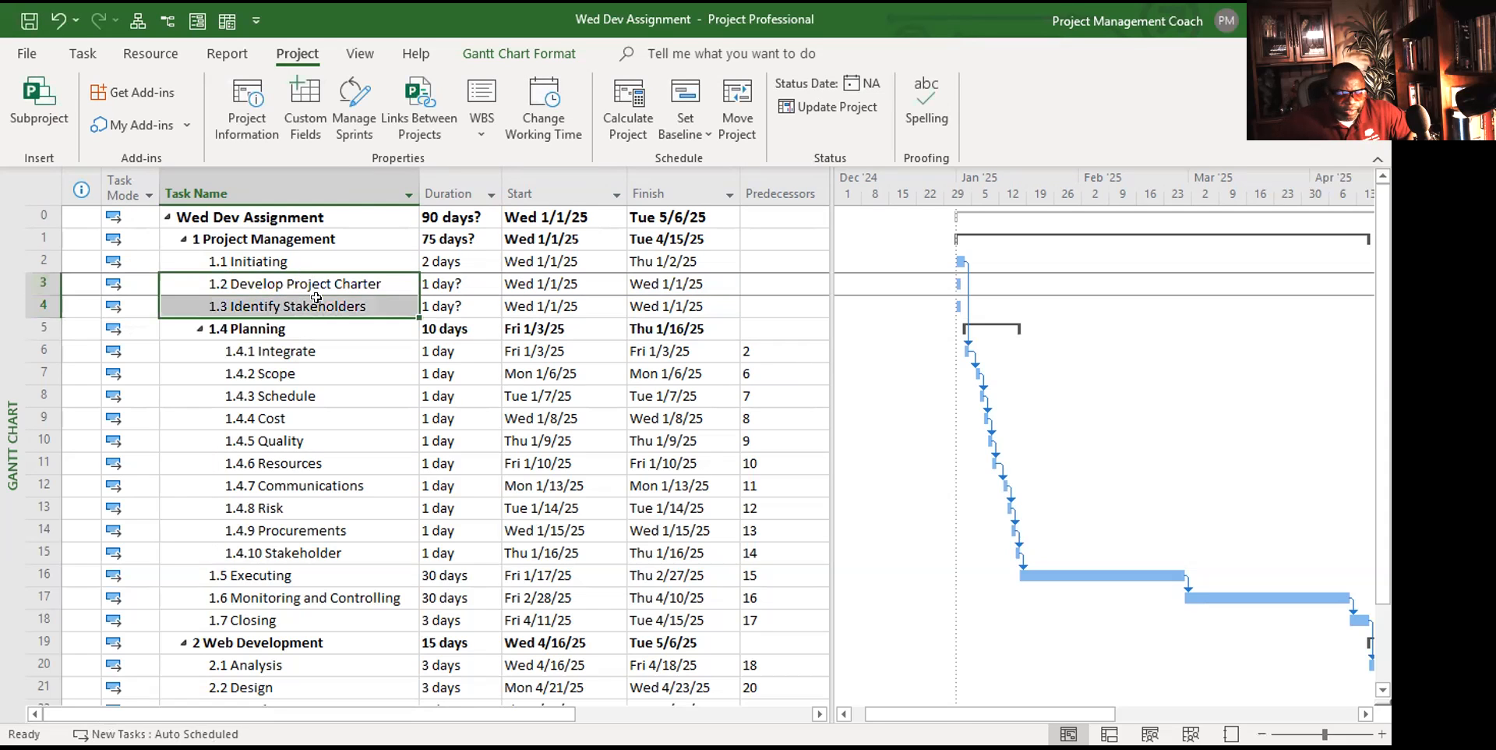
{"action": "right_click", "coordinate": [319, 291]}
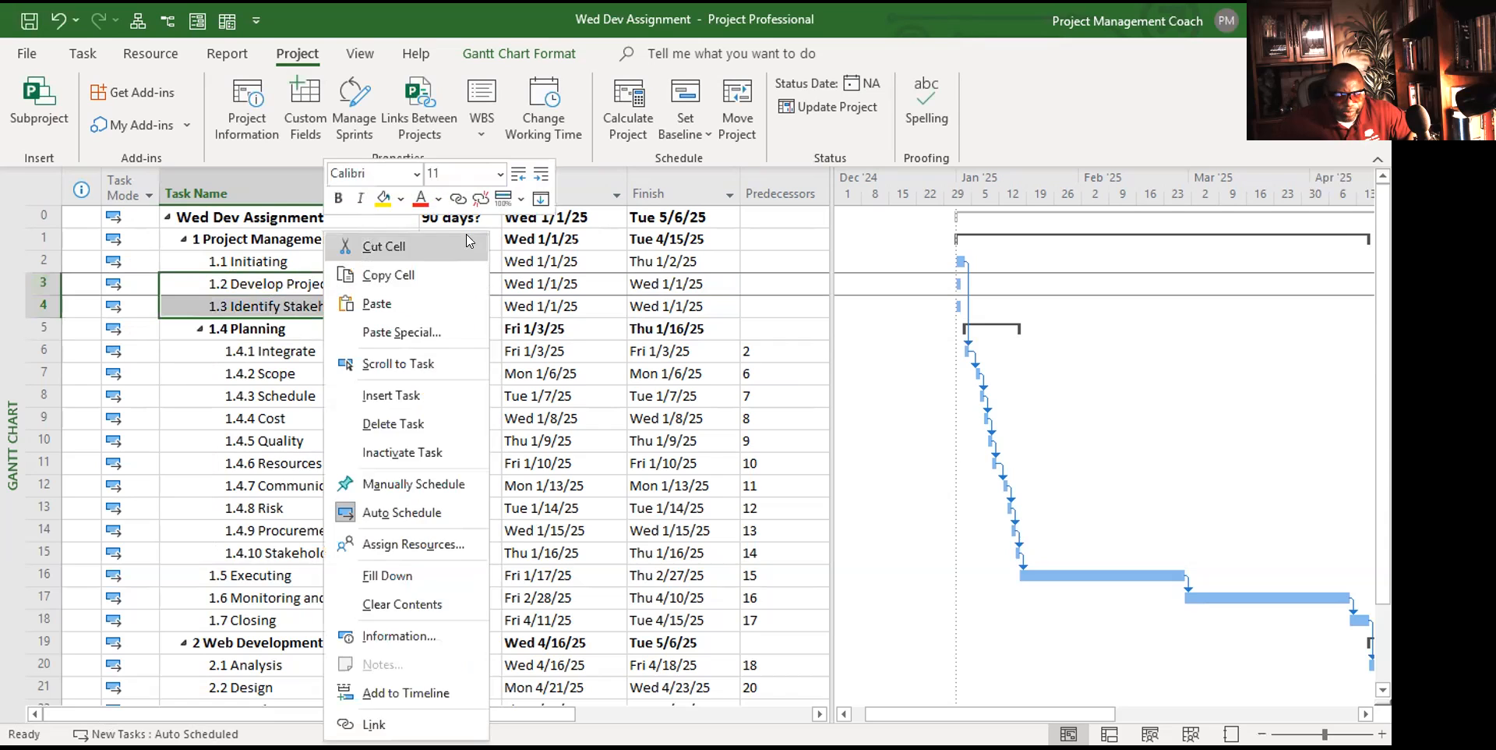
{"action": "left_click", "coordinate": [460, 198]}
{"action": "left_click", "coordinate": [347, 350]}
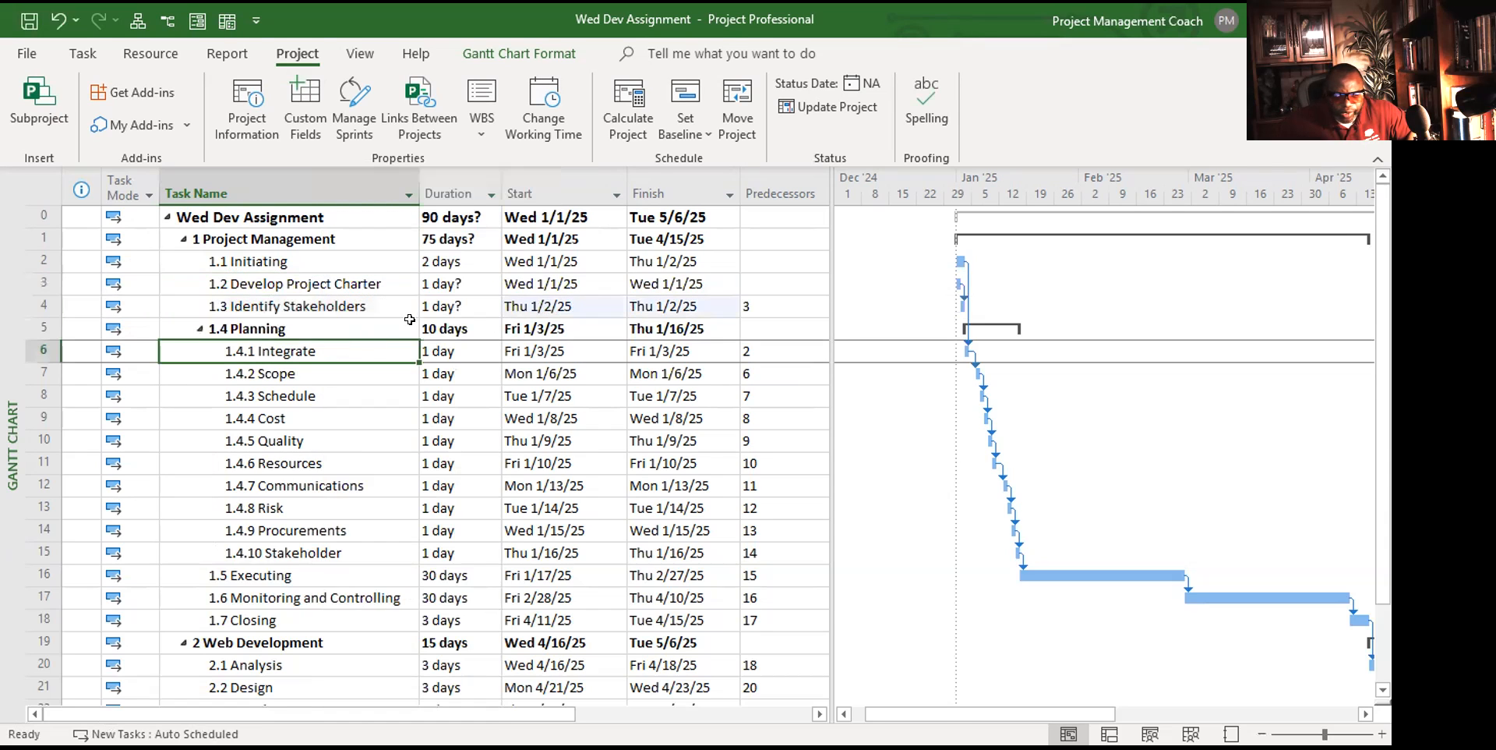
{"action": "left_click", "coordinate": [750, 281]}
{"action": "type", "text": "2"}
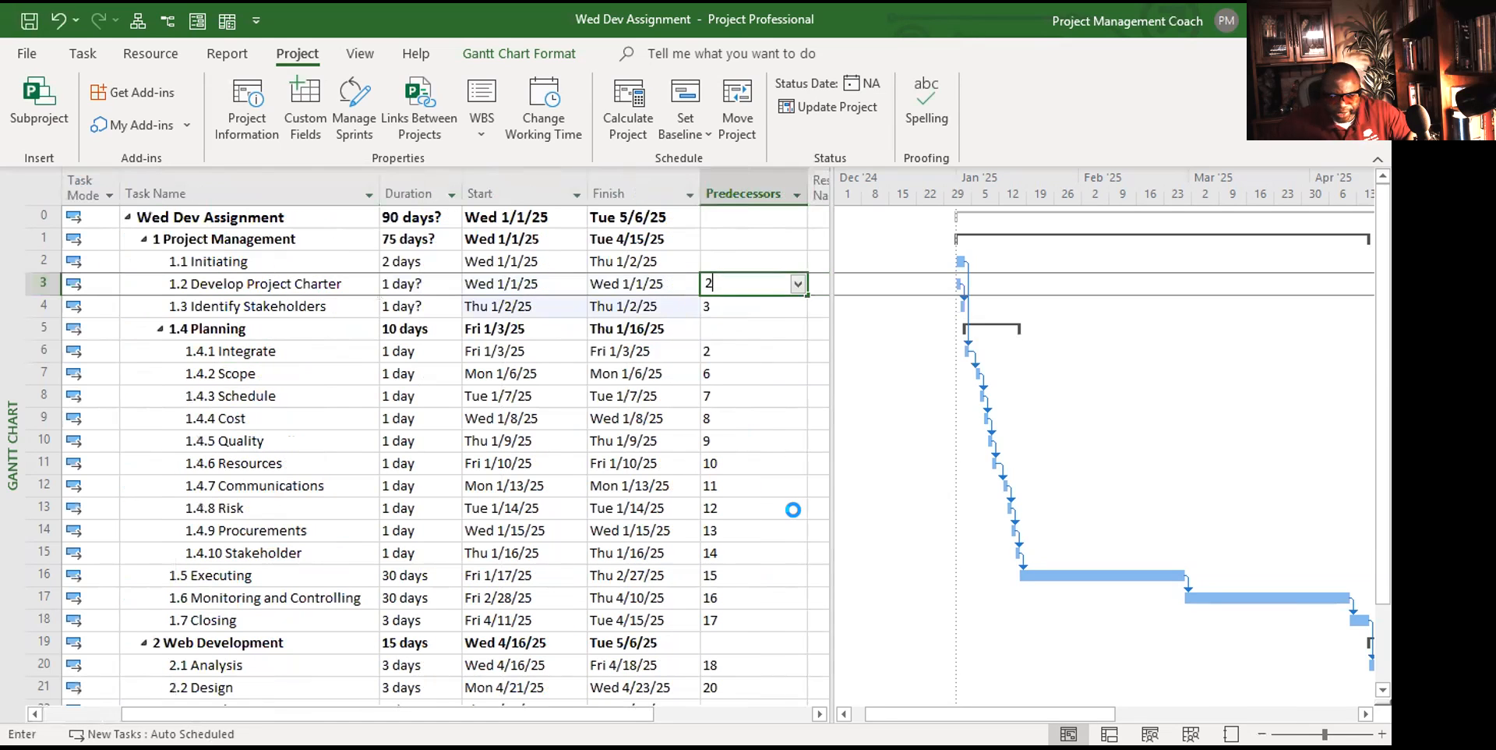
{"action": "key", "text": "Return"}
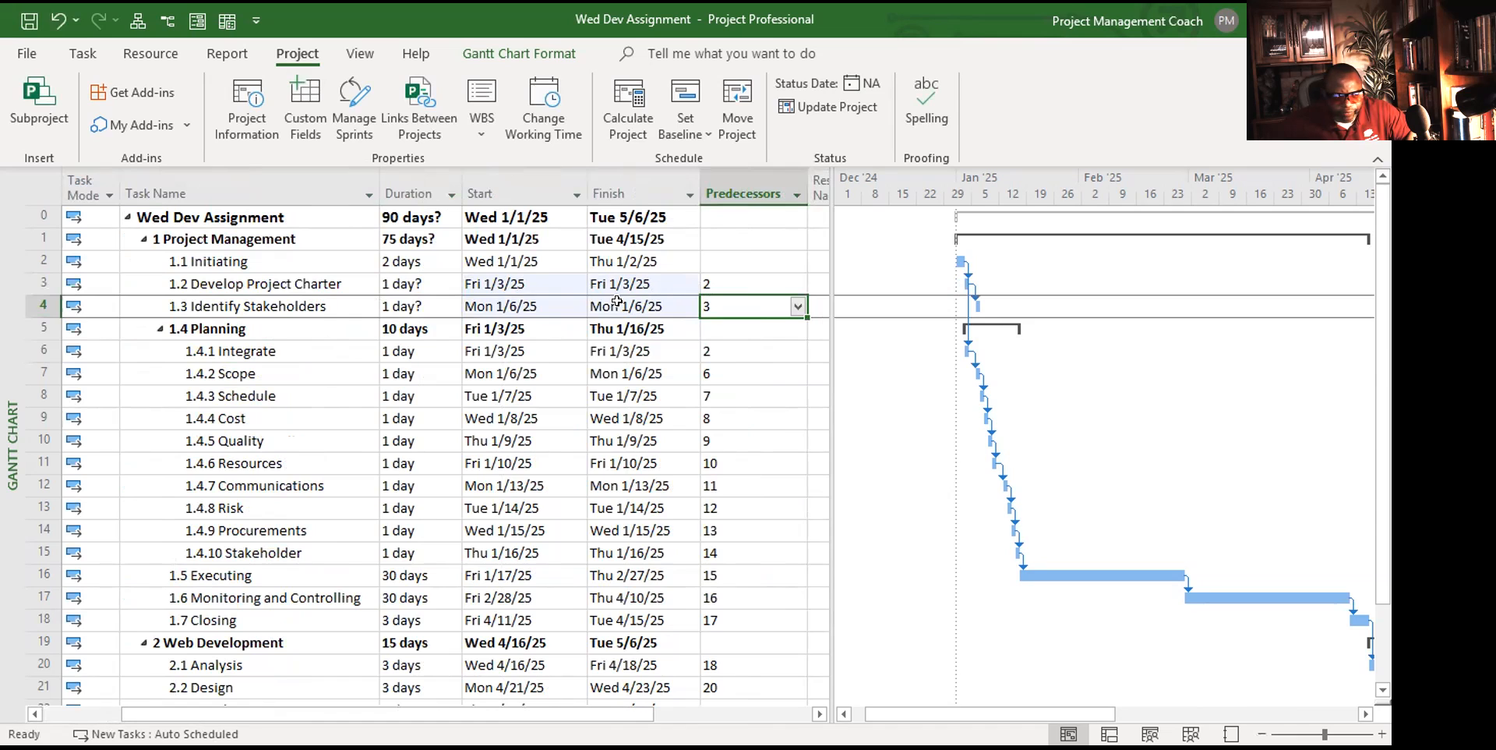
- Change the predecessor of the Integrate task to task 4
{"action": "left_click", "coordinate": [610, 439]}
{"action": "left_click", "coordinate": [730, 344]}
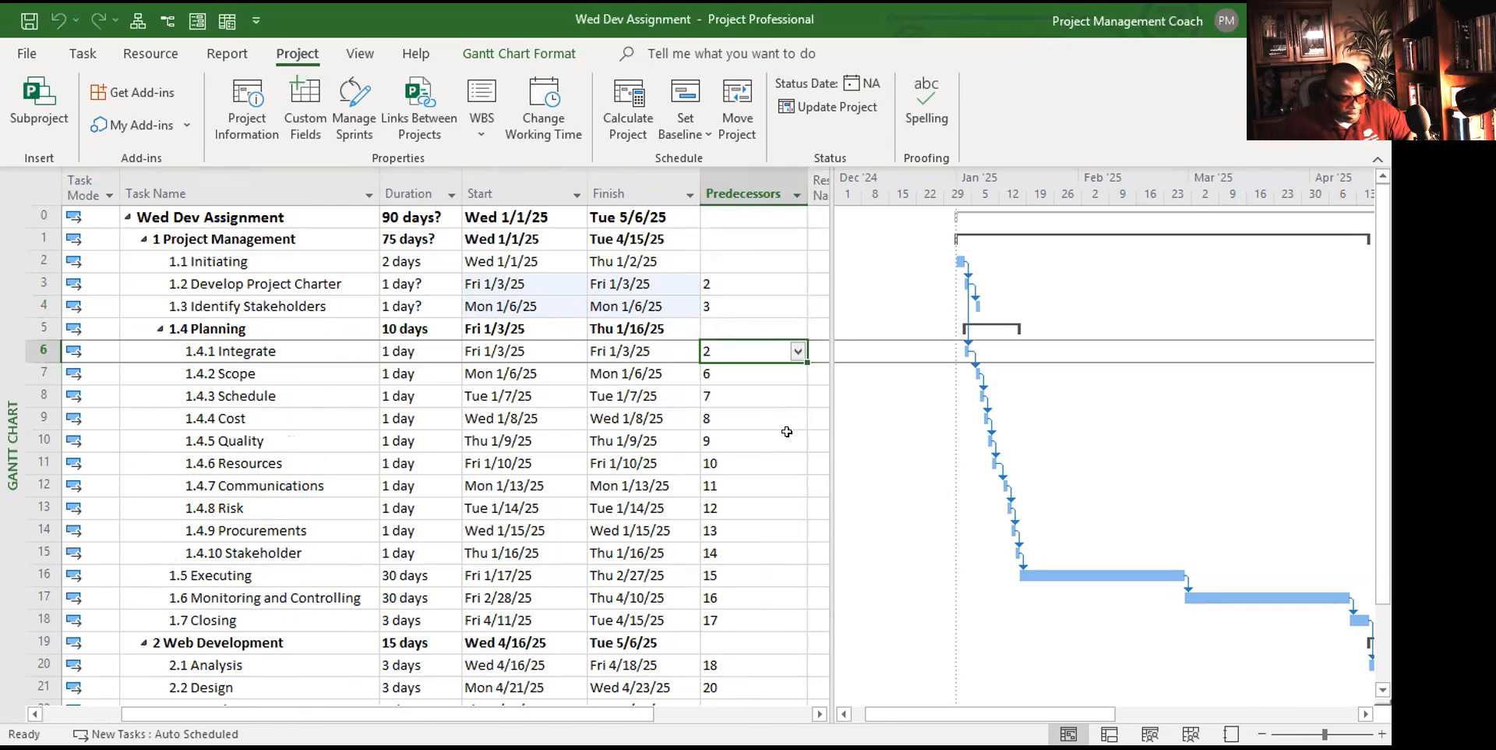
{"action": "type", "text": "4"}
{"action": "key", "text": "Return"}
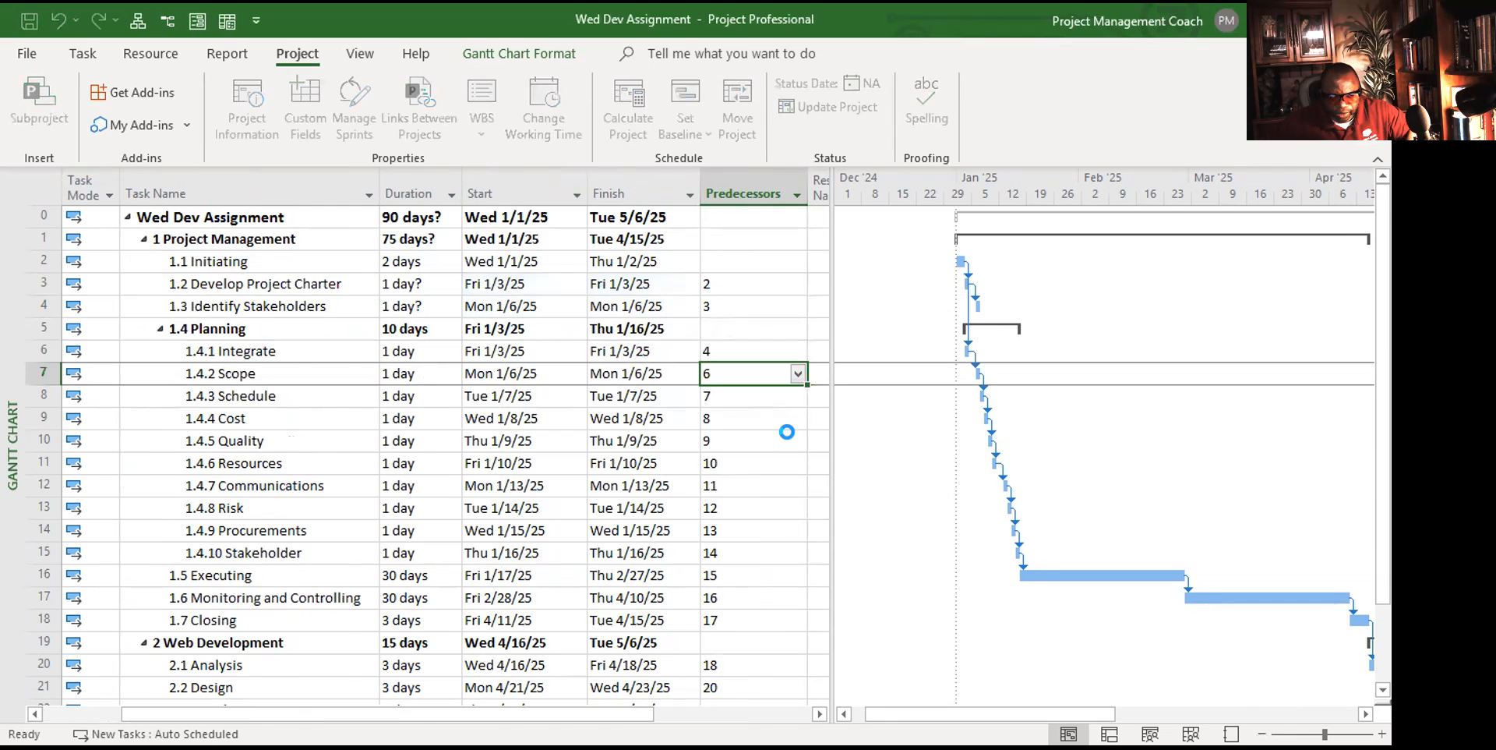
{"action": "left_click", "coordinate": [747, 342]}
- Insert a task named Planning Complete above Executing at the end of the Planning phase
{"action": "scroll", "coordinate": [747, 343], "scroll_direction": "down", "scroll_amount": 3}
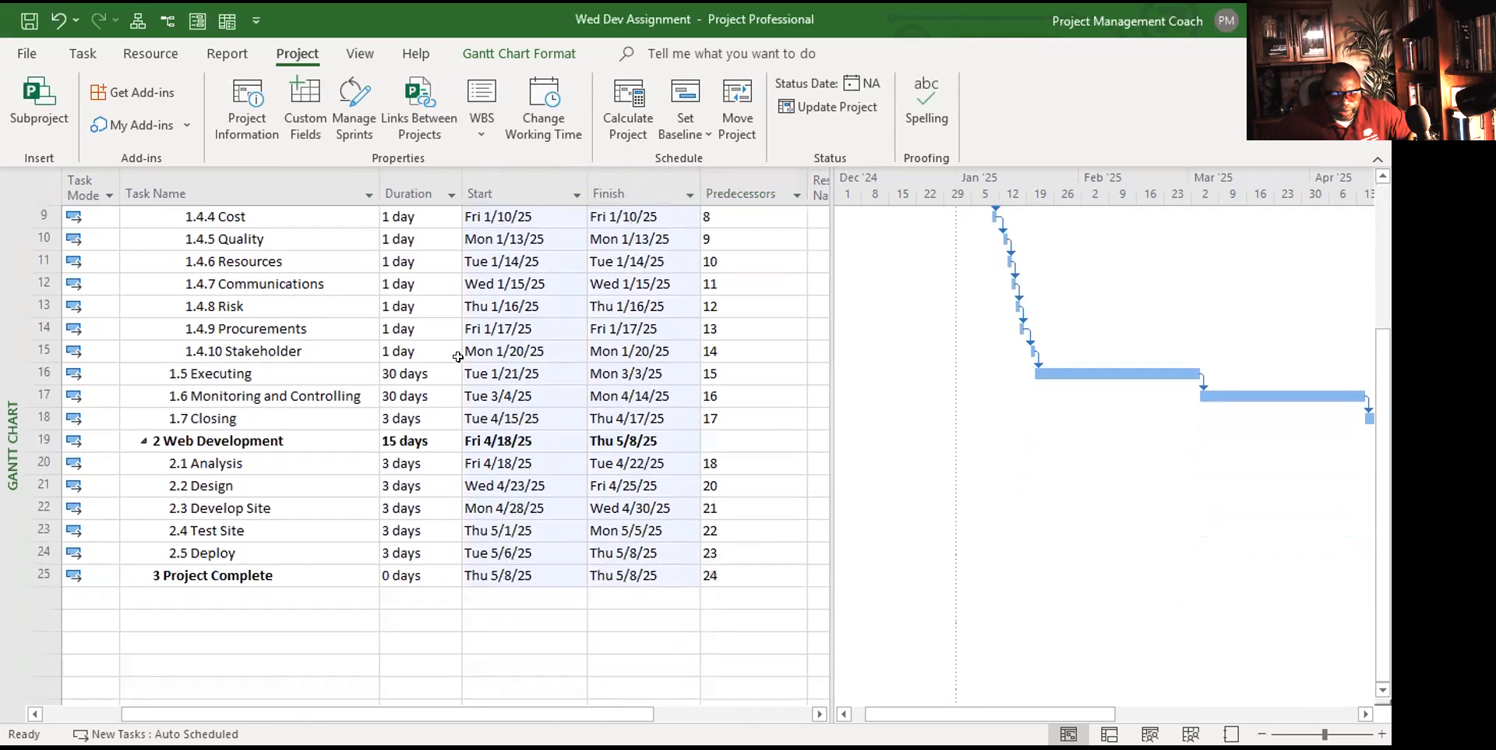
{"action": "left_click", "coordinate": [44, 371]}
{"action": "right_click", "coordinate": [47, 374]}
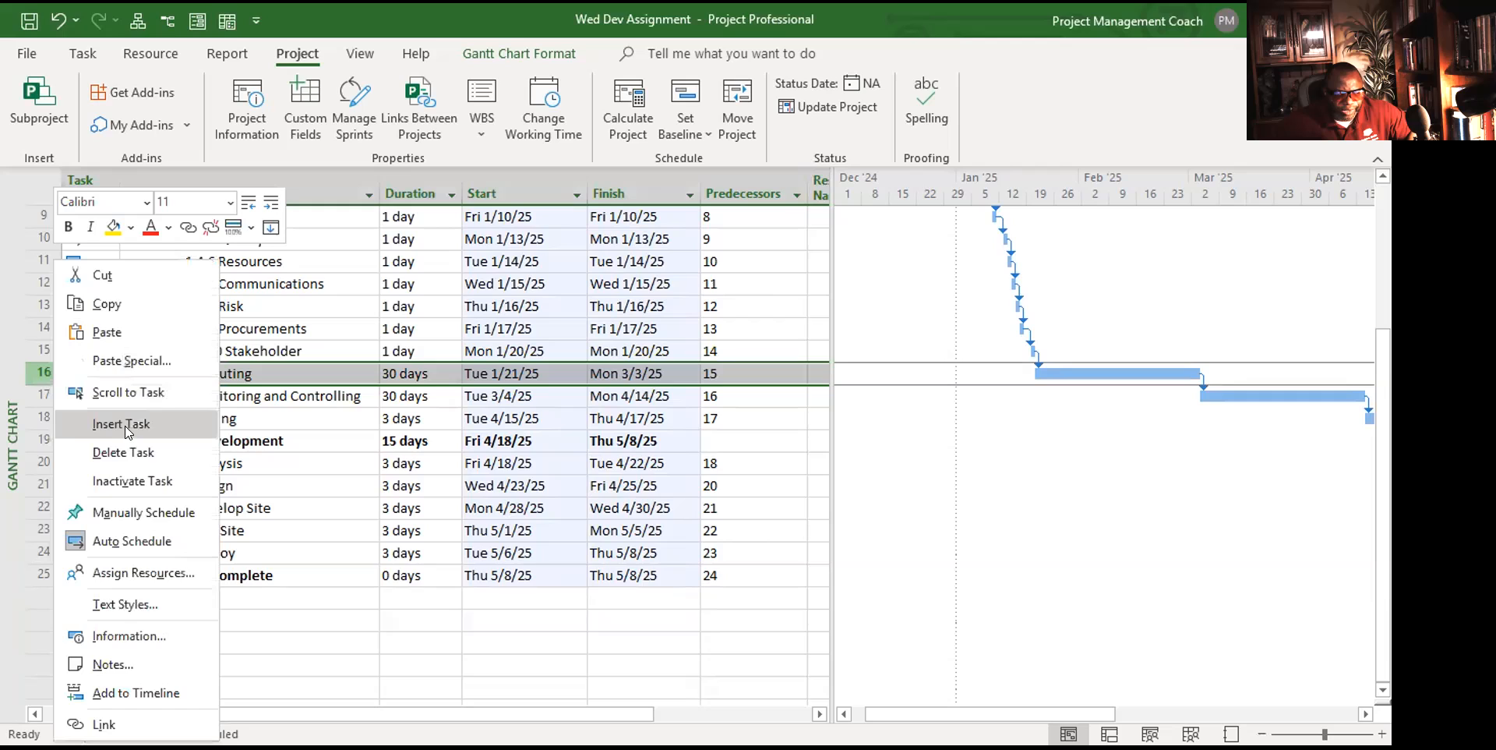
{"action": "left_click", "coordinate": [125, 424]}
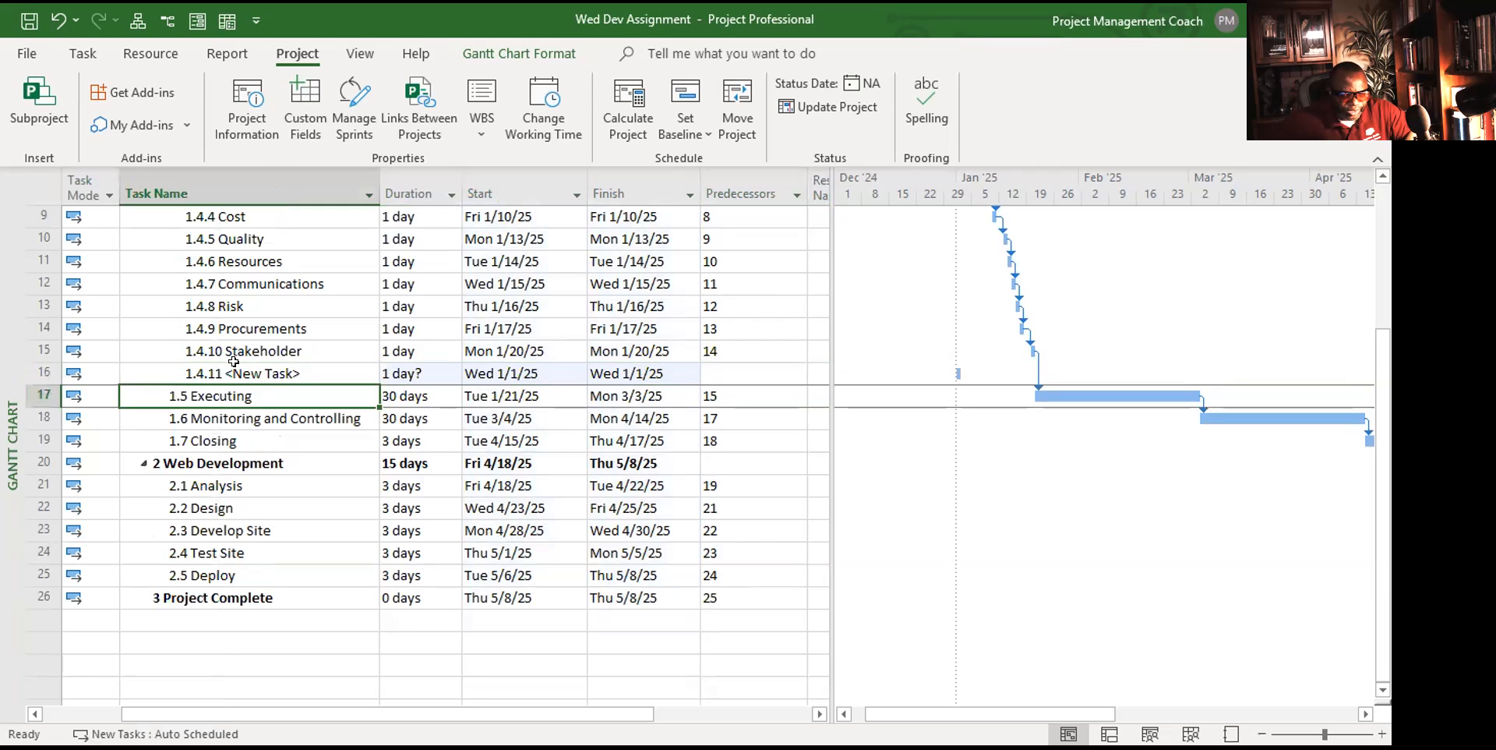
{"action": "type", "text": "Plann"}
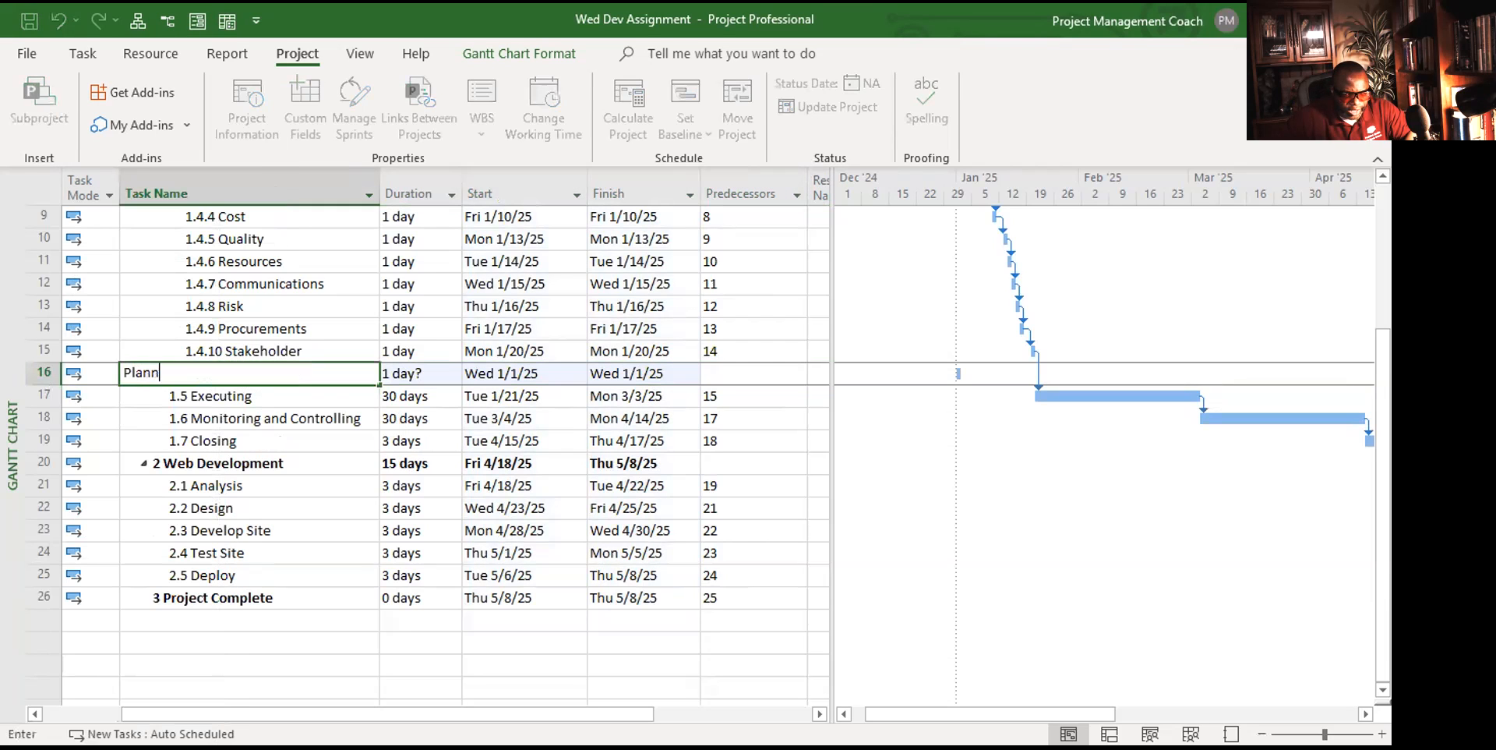
{"action": "type", "text": "ing Complete"}
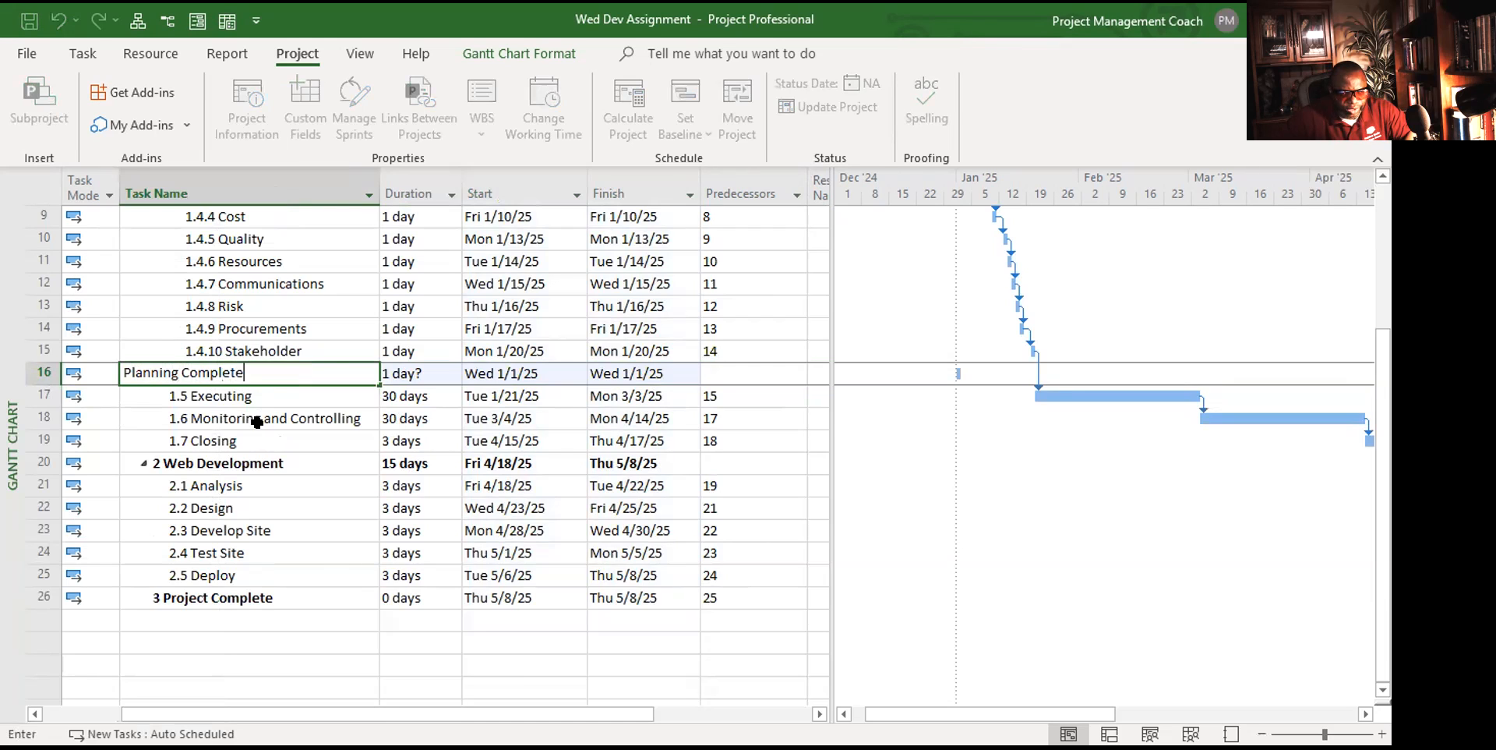
{"action": "key", "text": "Return"}
- Make Planning Complete a milestone with a duration of 0 days and set its predecessor to task 15
{"action": "left_click", "coordinate": [404, 366]}
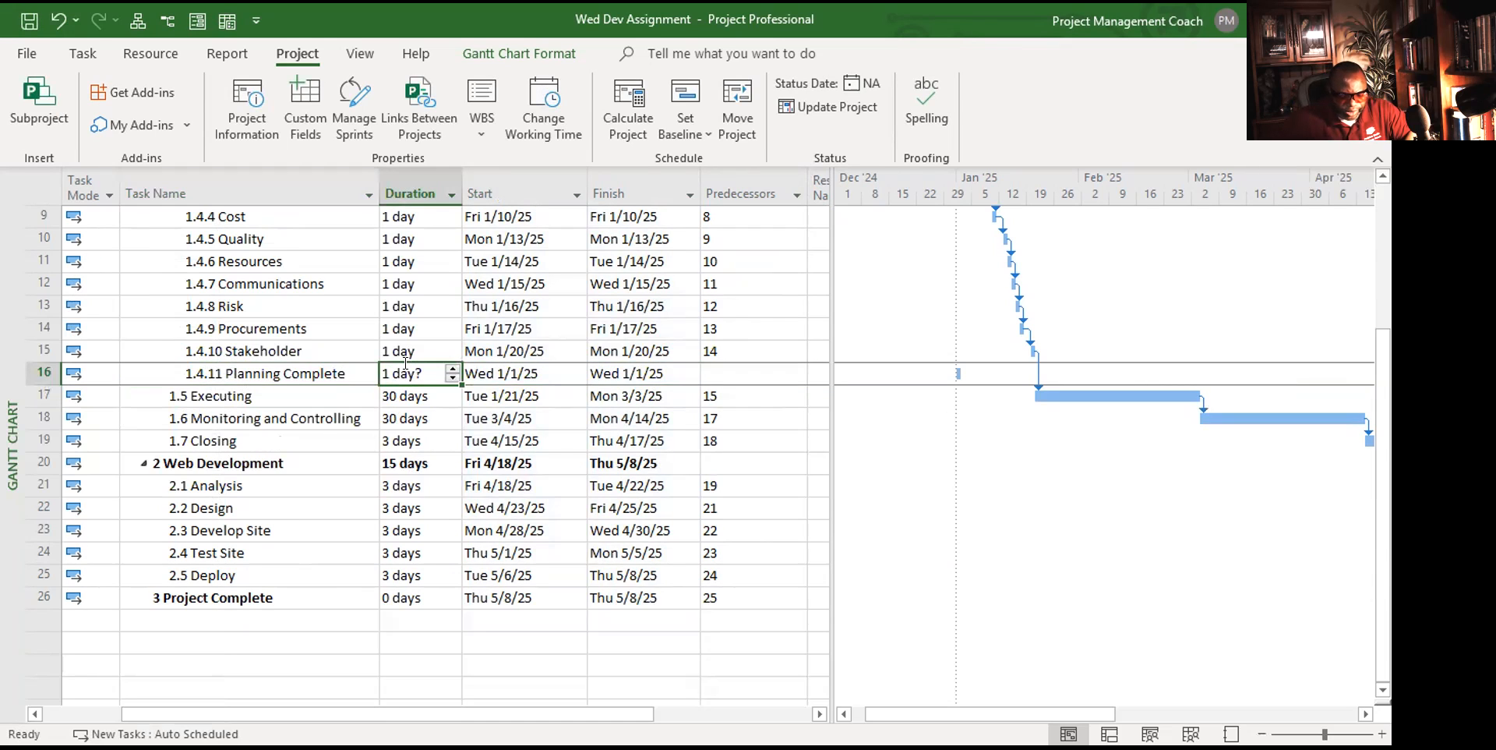
{"action": "type", "text": "0"}
{"action": "key", "text": "Return"}
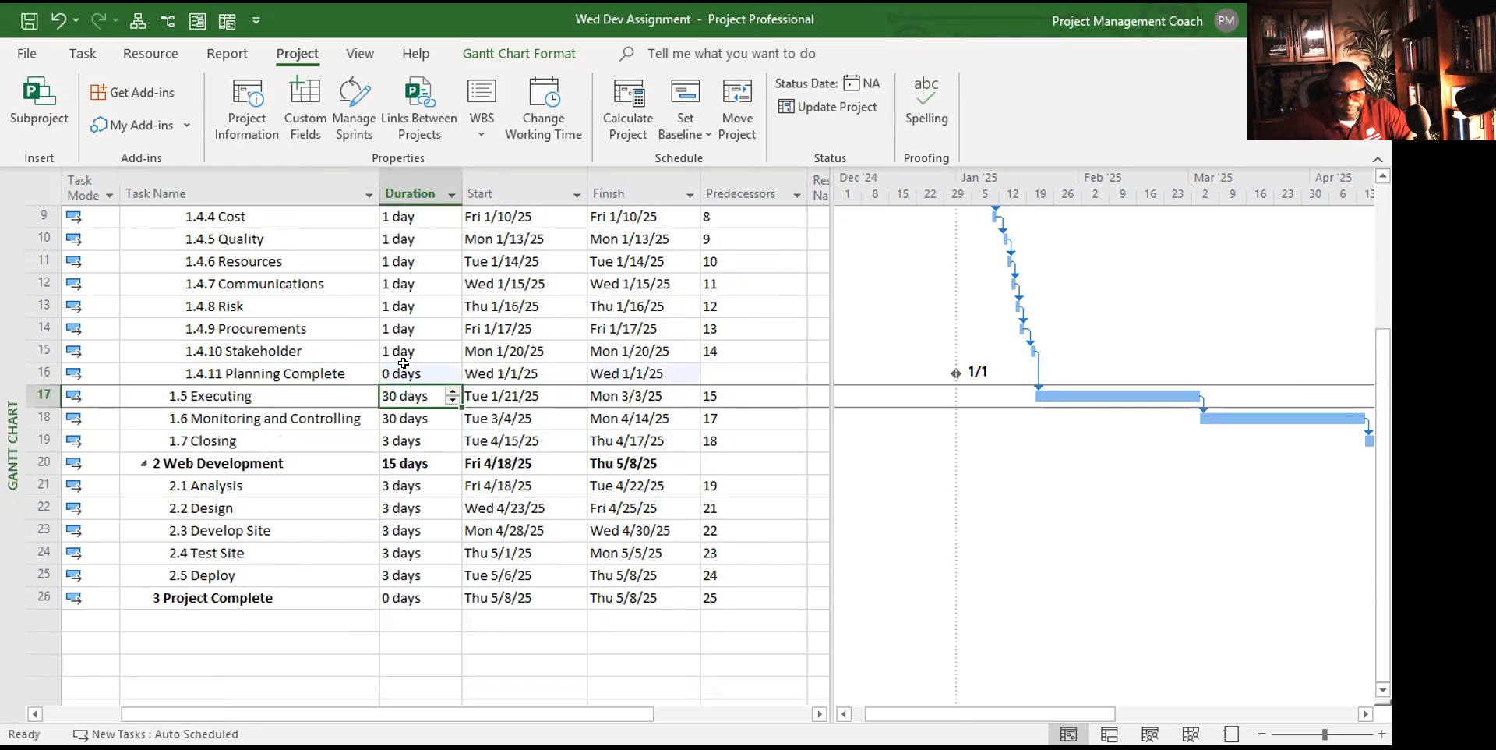
{"action": "left_click", "coordinate": [721, 370]}
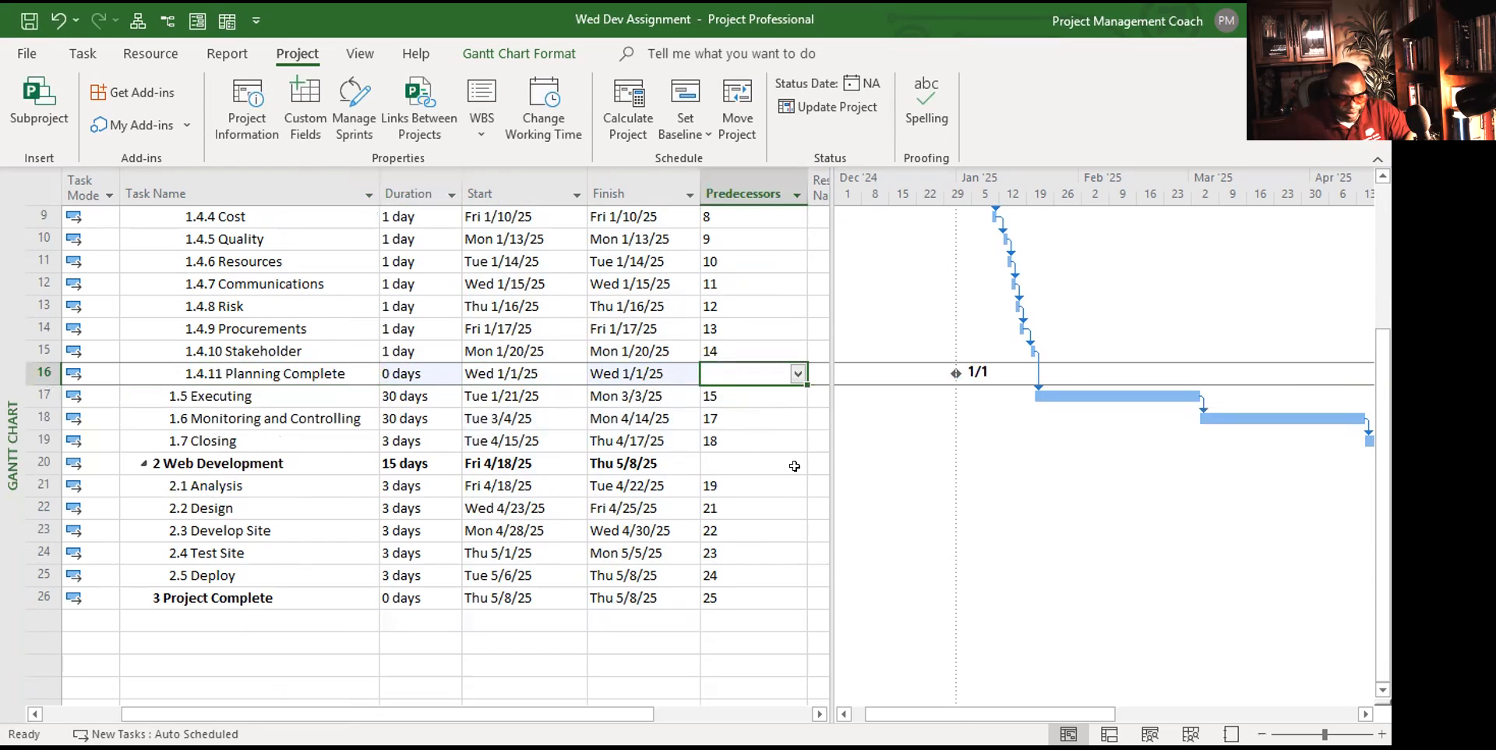
{"action": "type", "text": "15'"}
{"action": "key", "text": "Return"}
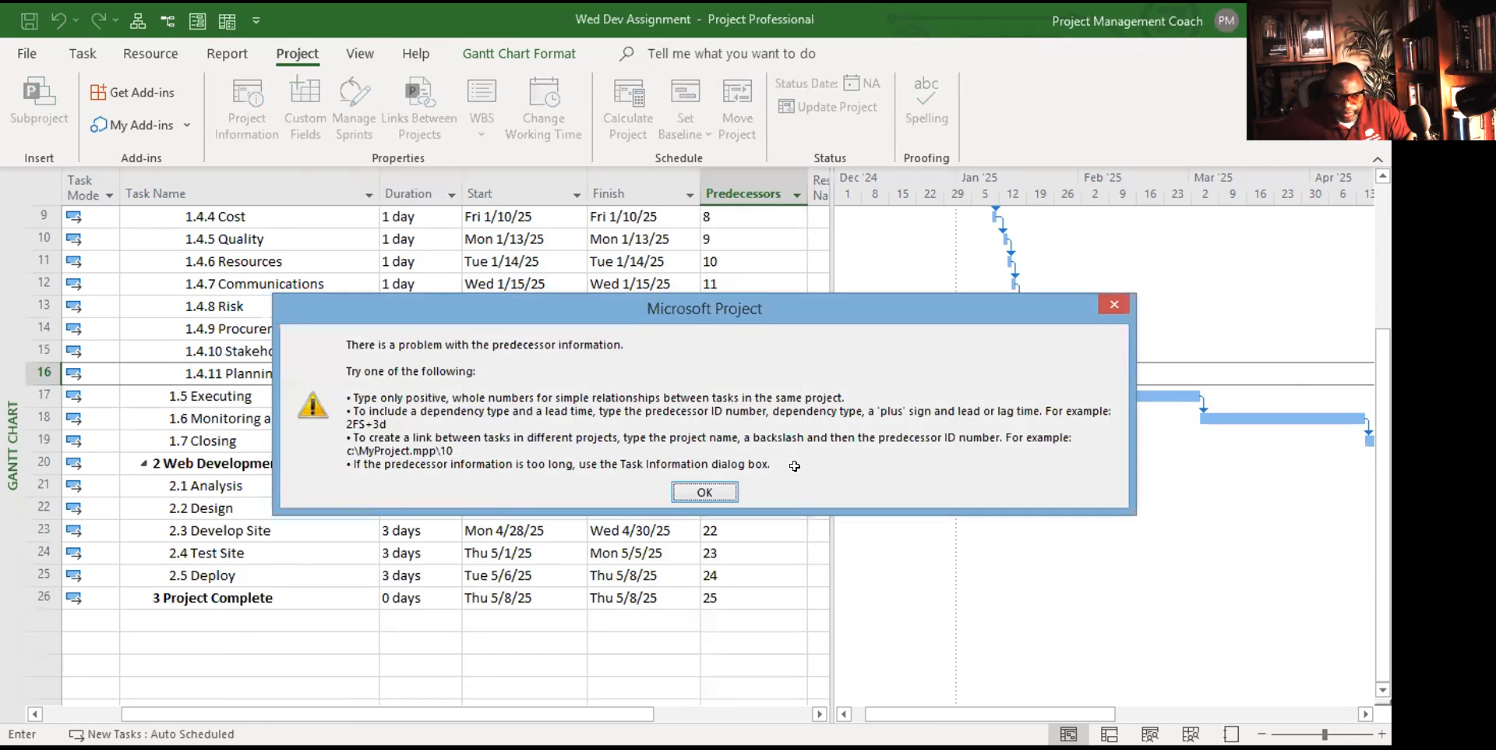
{"action": "key", "text": "Return"}
{"action": "type", "text": "15"}
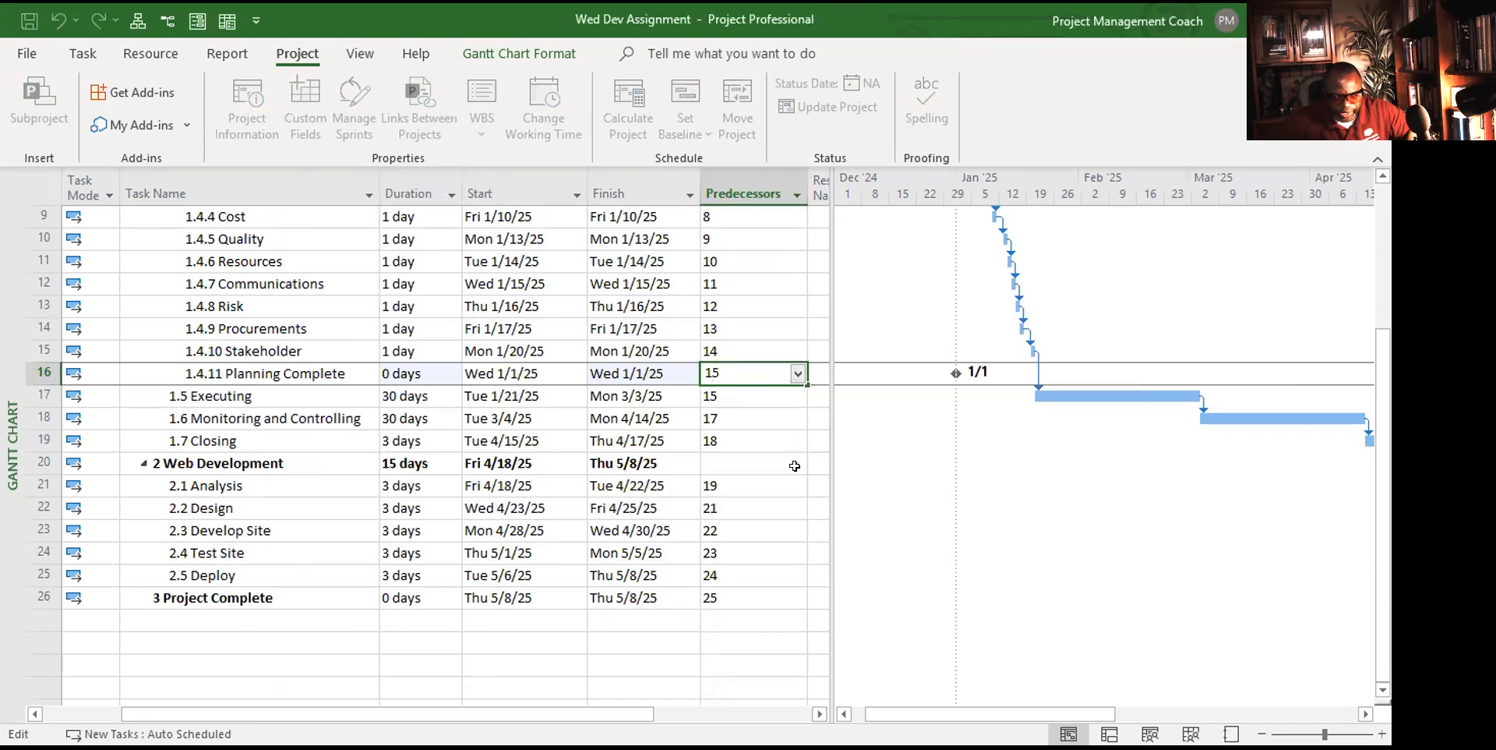
{"action": "key", "text": "Return"}
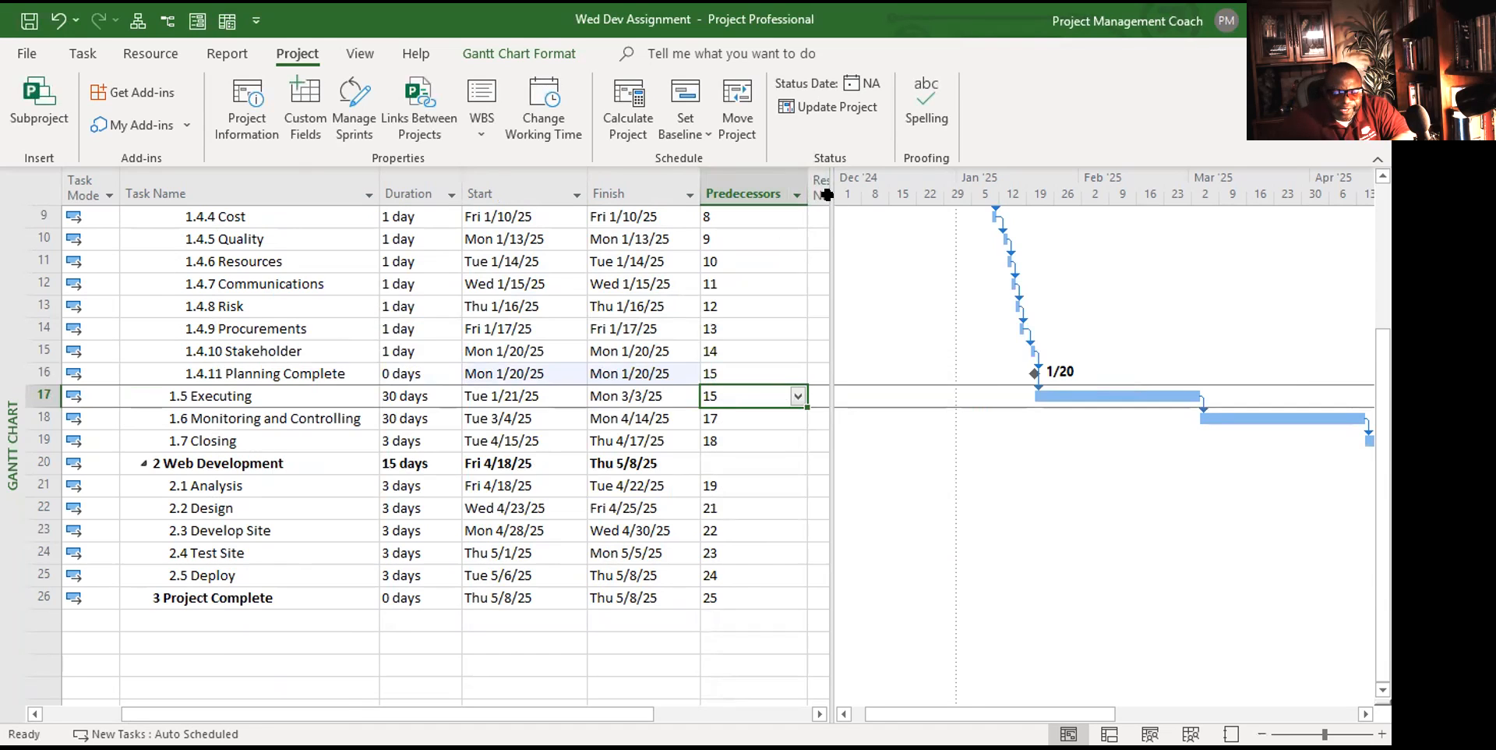
- Widen the table area and insert a Successors column before the Predecessors column
{"action": "left_click_drag", "start_coordinate": [827, 194], "coordinate": [878, 194]}
{"action": "right_click", "coordinate": [754, 191]}
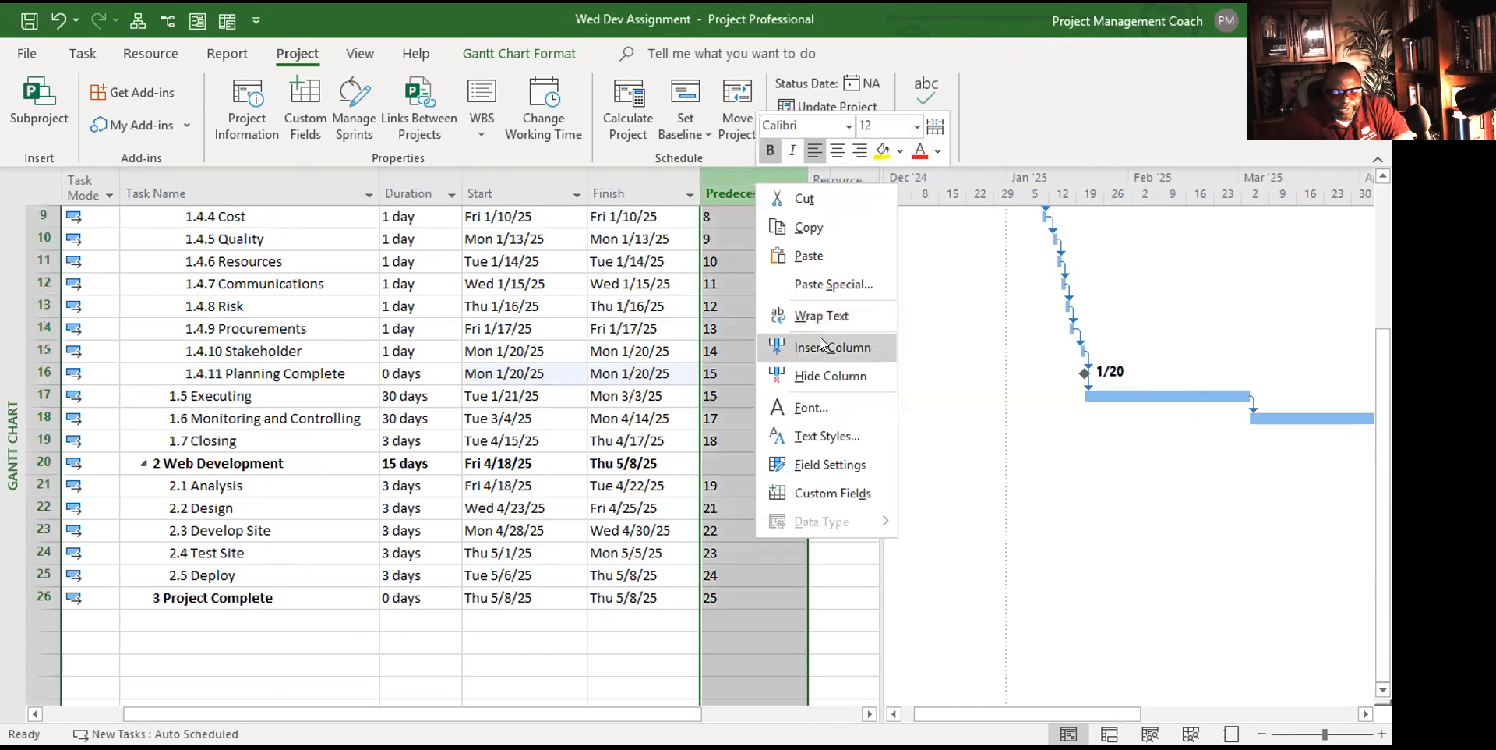
{"action": "left_click", "coordinate": [820, 336]}
{"action": "type", "text": "Successors"}
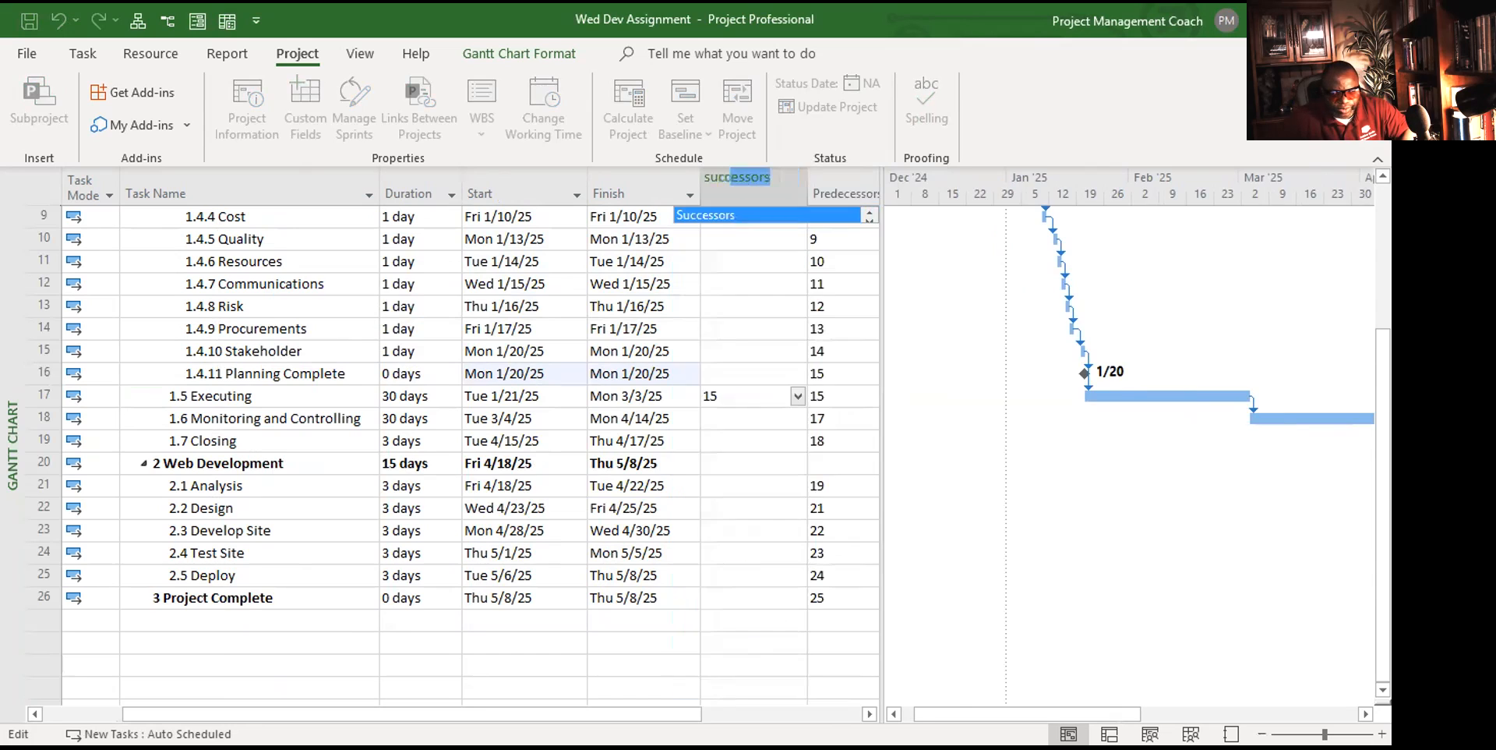
{"action": "key", "text": "Return"}
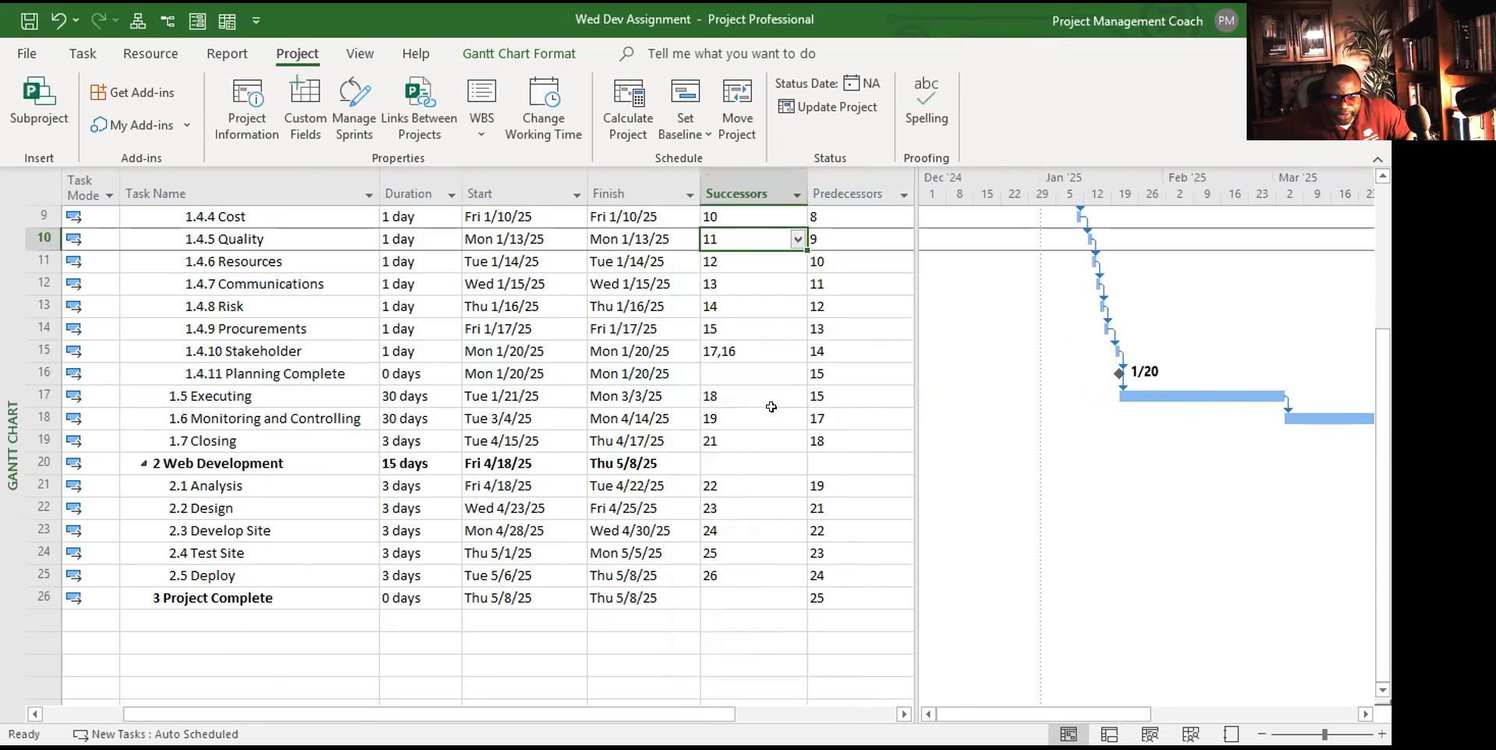
- Set task 17 as the successor of the Planning Complete milestone
{"action": "left_click", "coordinate": [738, 369]}
{"action": "type", "text": "17"}
{"action": "key", "text": "Return"}
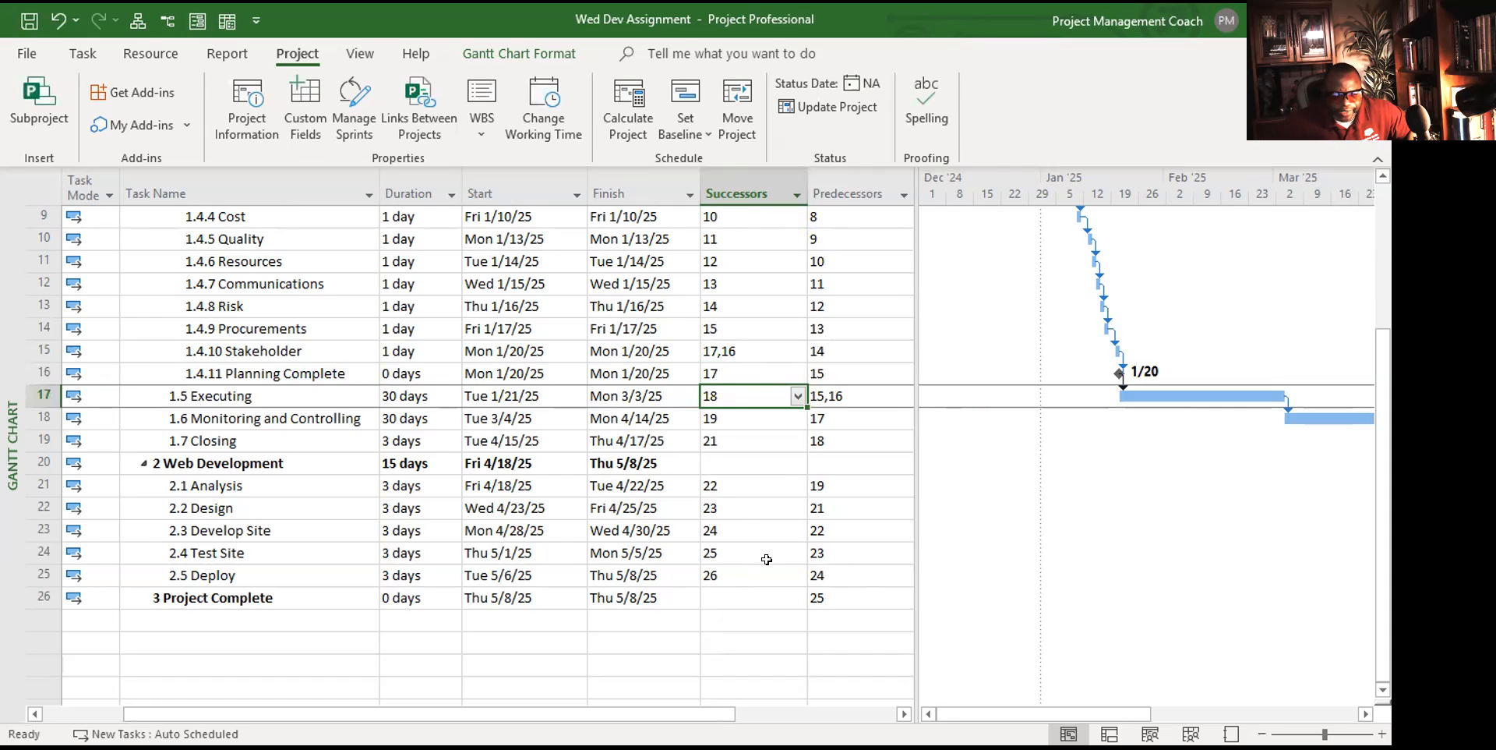
- Set the durations of Develop Project Charter to 2 days and Identify Stakeholders to 1 day
{"action": "scroll", "coordinate": [767, 558], "scroll_direction": "up", "scroll_amount": 3}
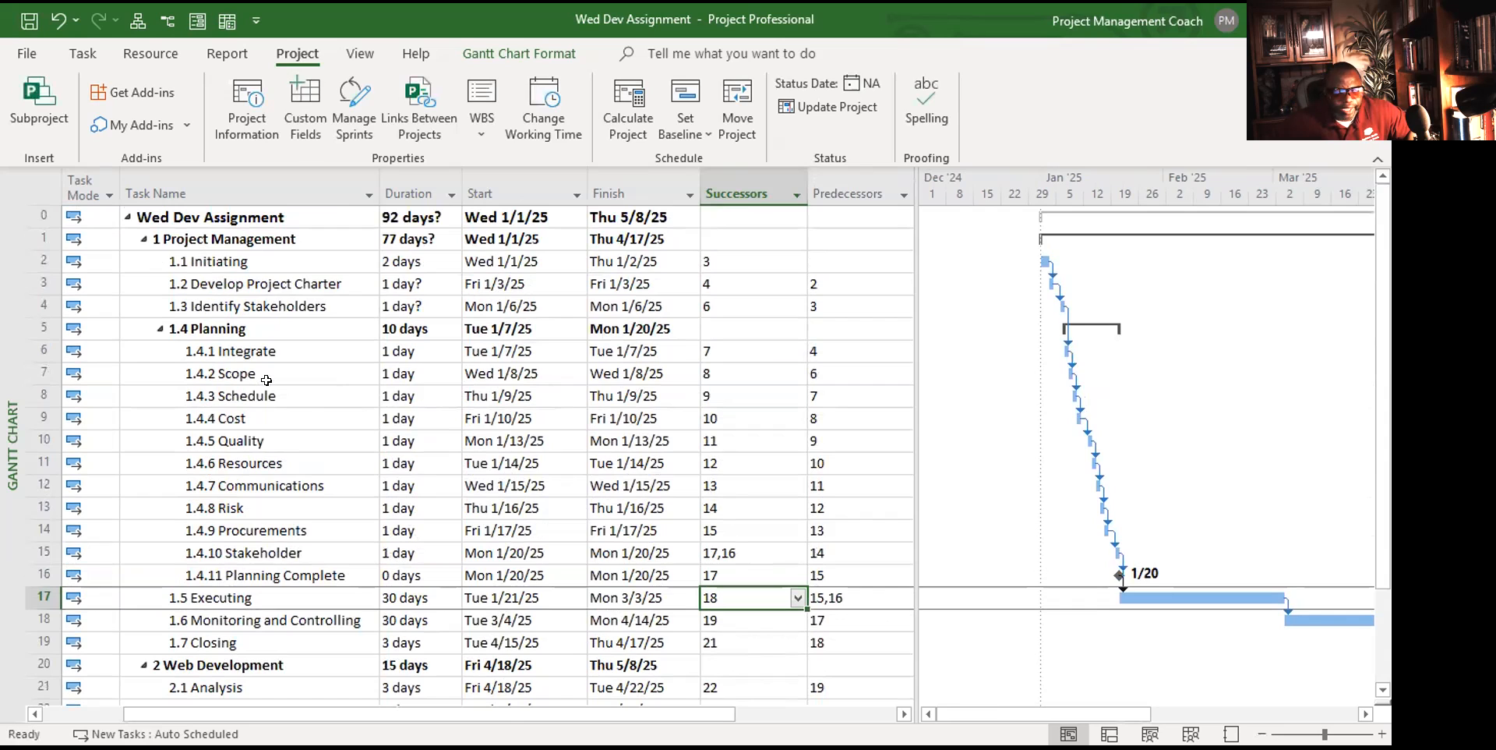
{"action": "left_click", "coordinate": [408, 283]}
{"action": "type", "text": "2"}
{"action": "key", "text": "Return"}
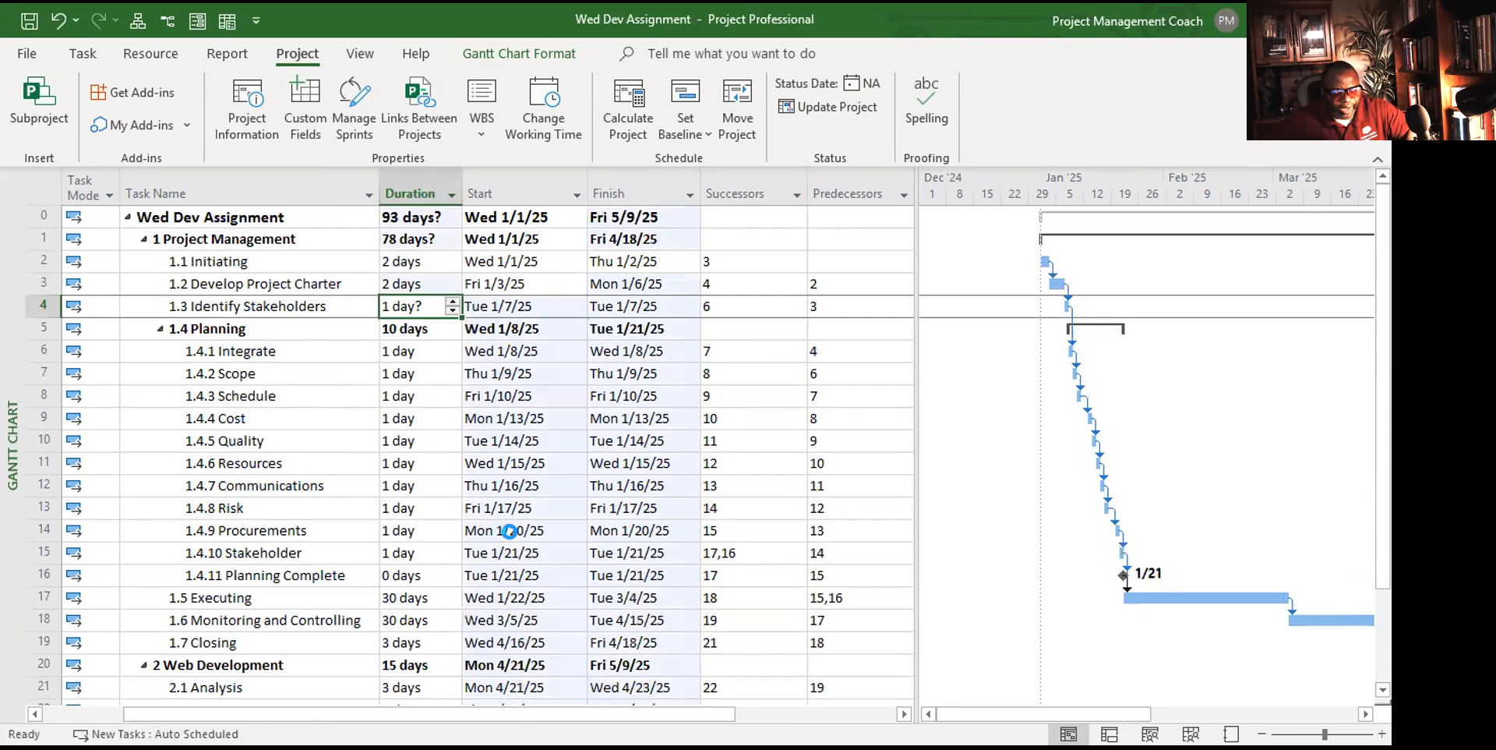
{"action": "type", "text": "1"}
{"action": "key", "text": "Return"}
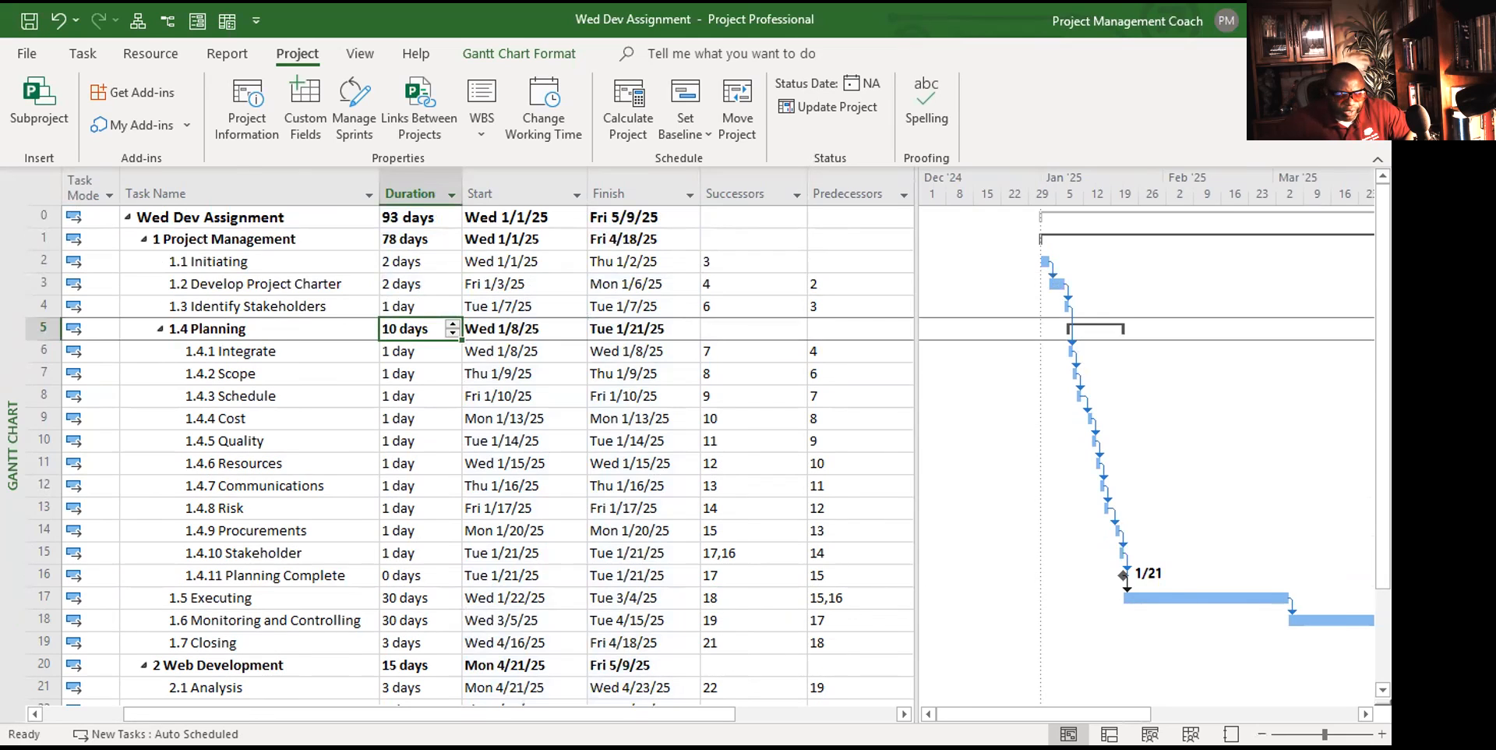
- Add the note "Task was estimated using expert judgment. Because I felt like it!" to the Develop Project Charter task
{"action": "double_click", "coordinate": [138, 277]}
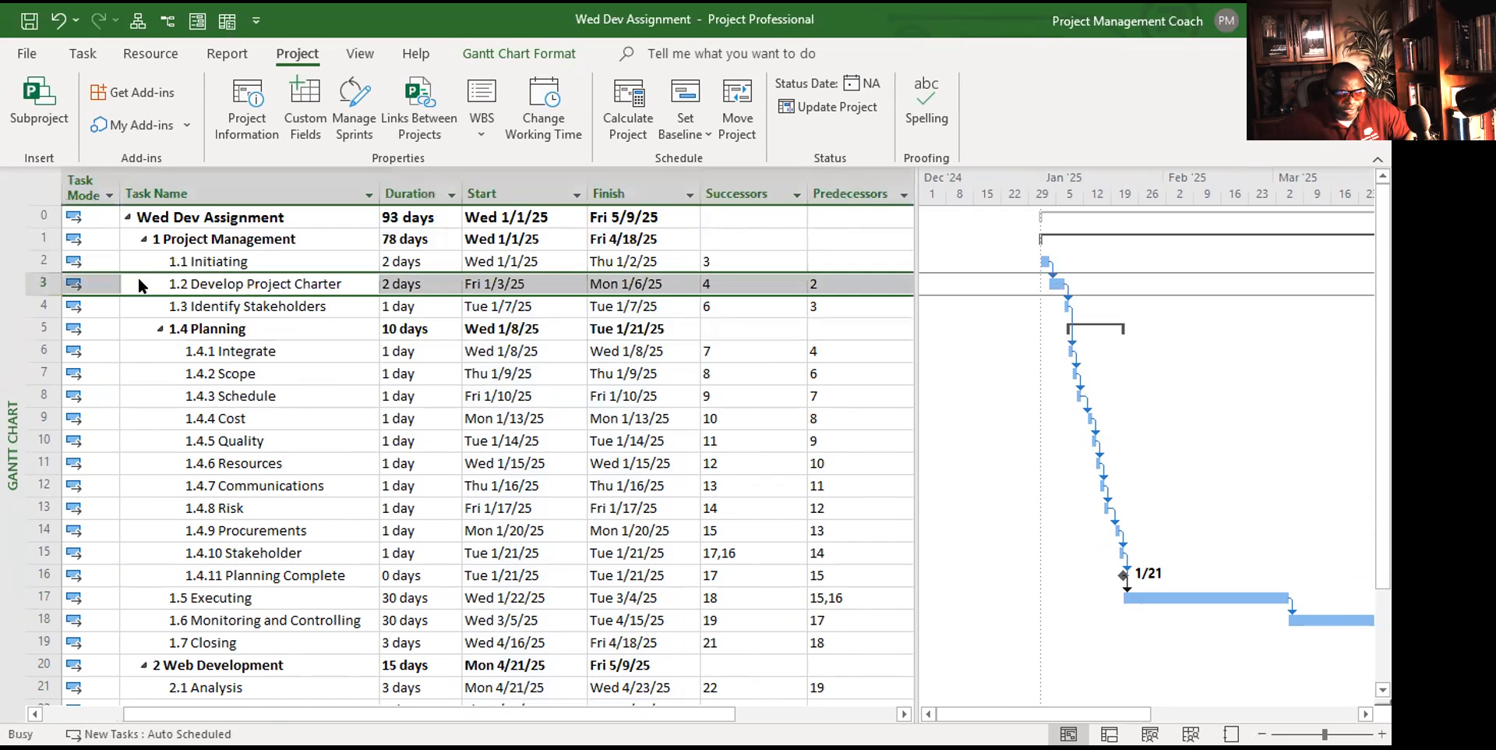
{"action": "left_click", "coordinate": [608, 214]}
{"action": "left_click", "coordinate": [669, 213]}
{"action": "left_click", "coordinate": [551, 404]}
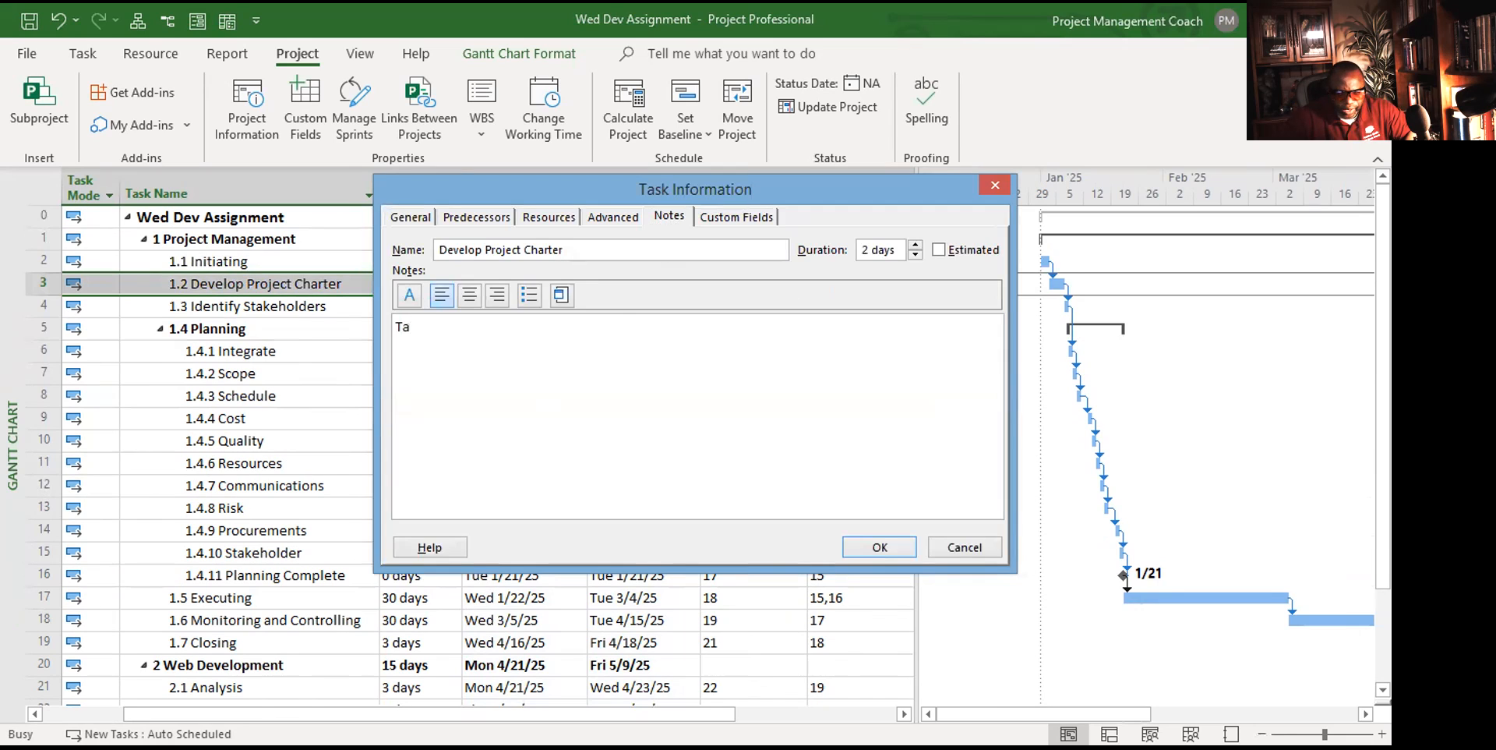
{"action": "type", "text": "Task was estimated using expert judgme"}
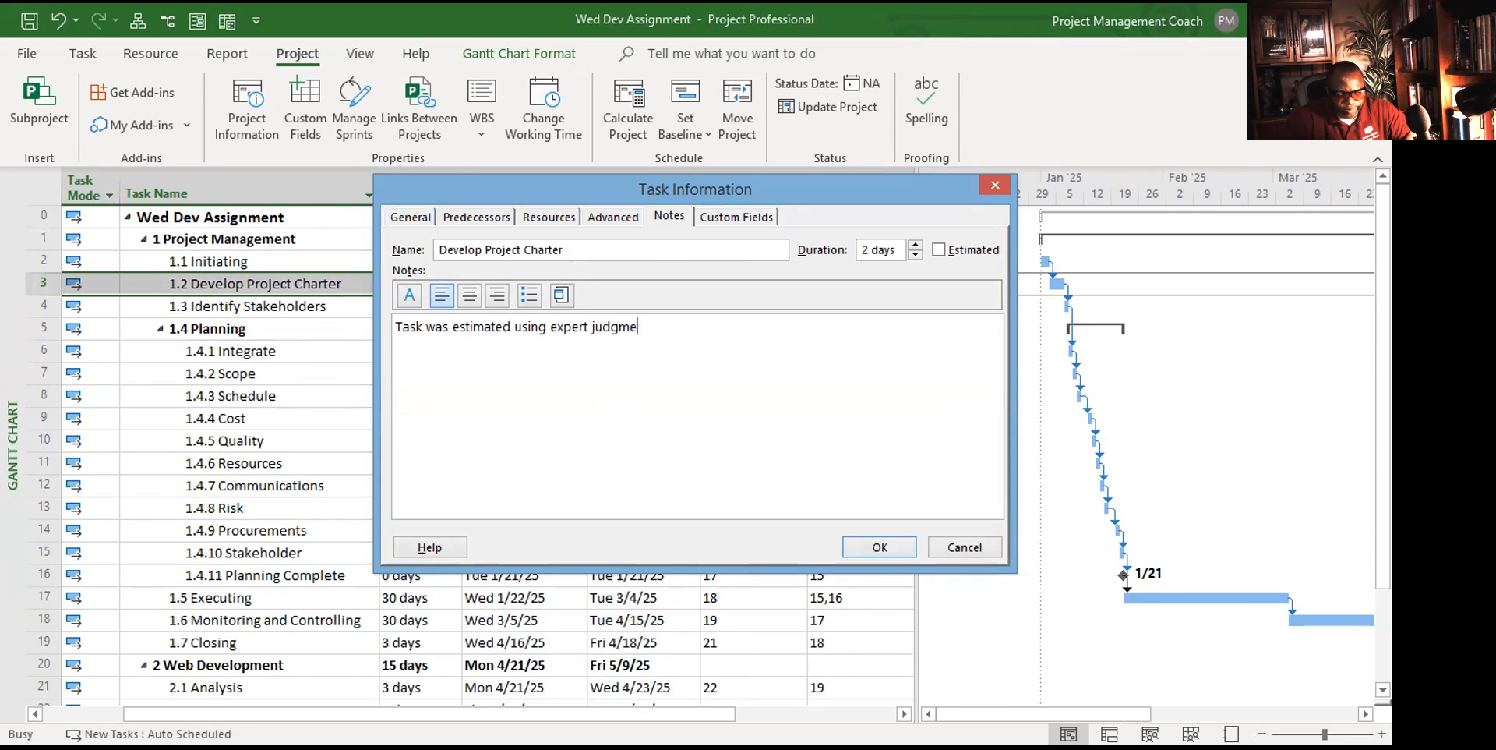
{"action": "type", "text": "nt. Because I fel"}
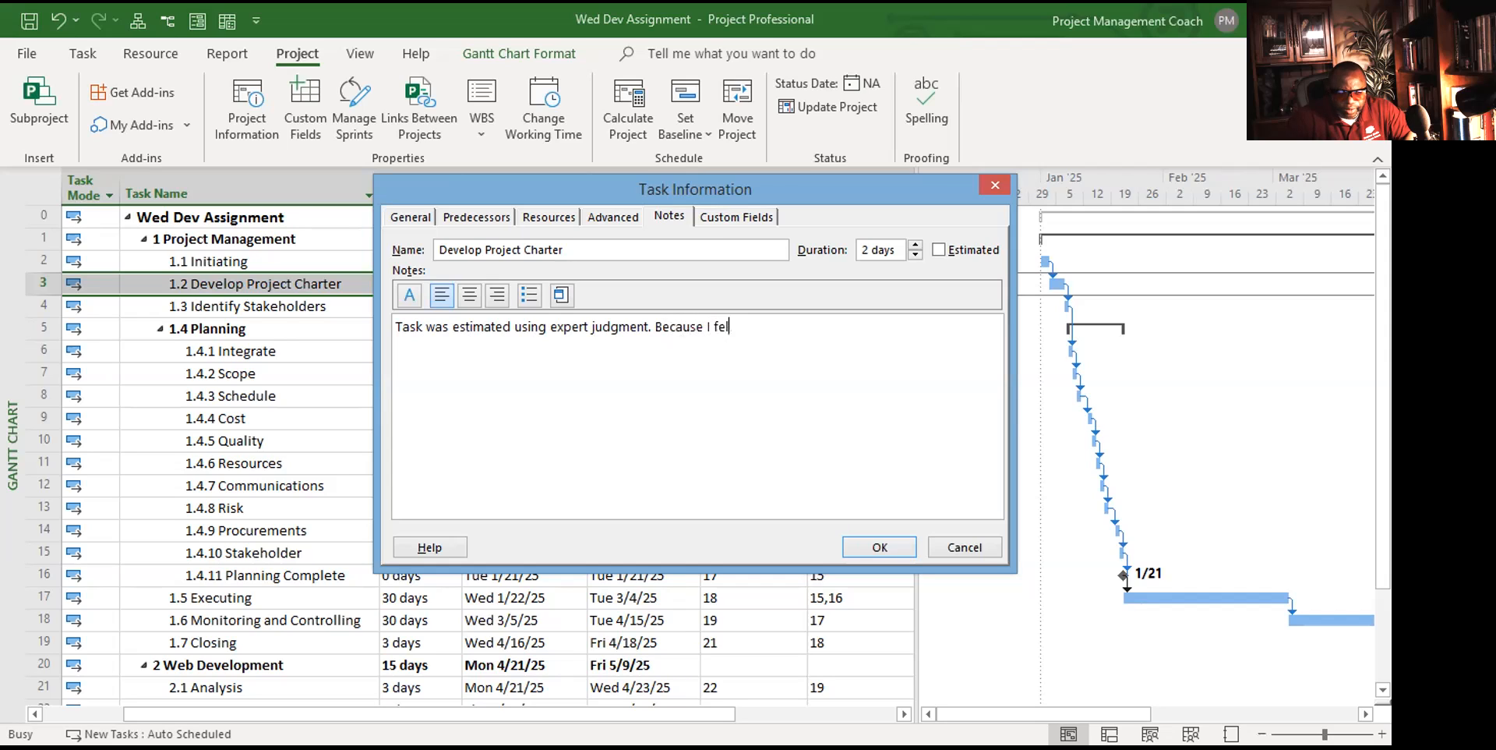
{"action": "type", "text": "t like it!"}
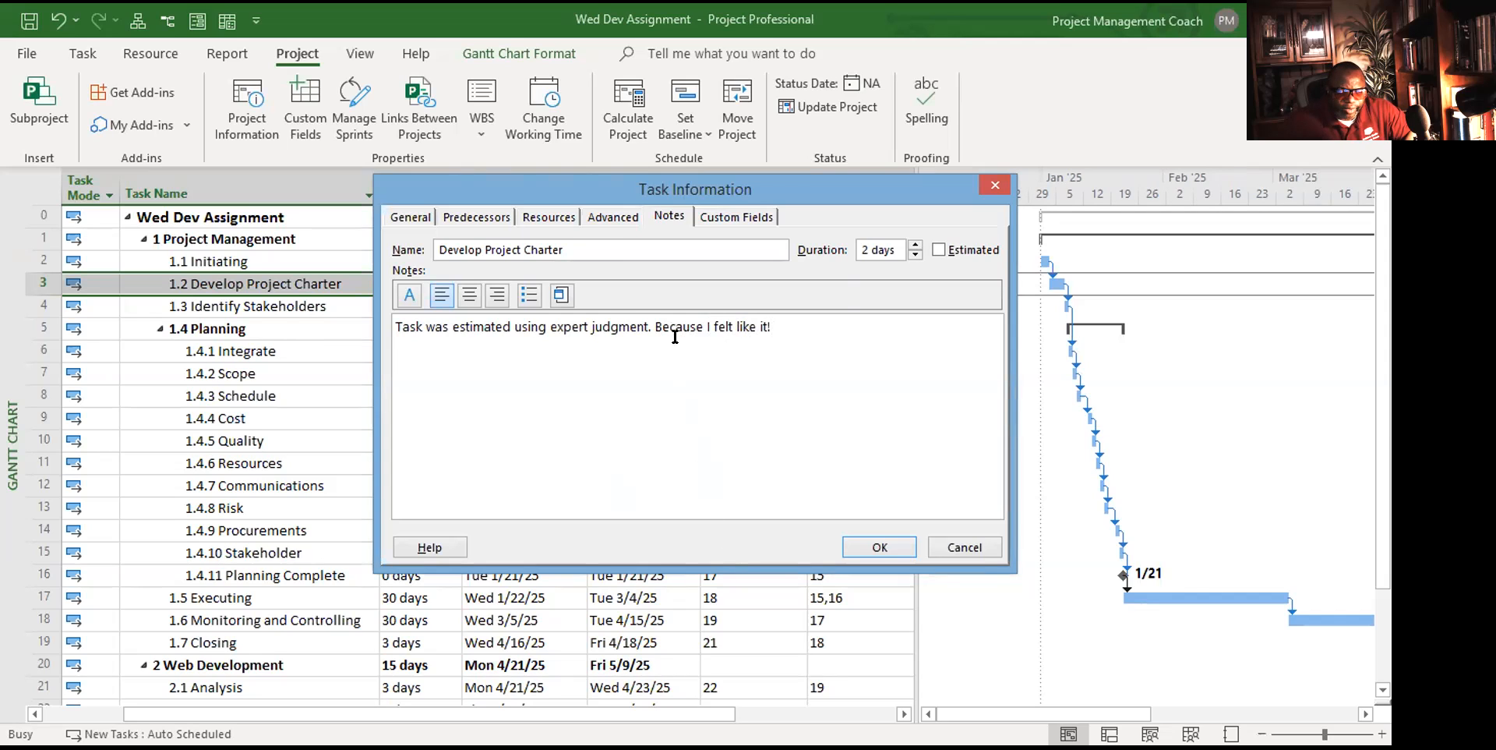
- Replace the note's second sentence with "Because I have done this before!" and save the task information
{"action": "left_click_drag", "start_coordinate": [707, 323], "coordinate": [845, 315]}
{"action": "key", "text": "BackSpace"}
{"action": "key", "text": "BackSpace"}
{"action": "key", "text": "BackSpace"}
{"action": "key", "text": "BackSpace"}
{"action": "key", "text": "BackSpace"}
{"action": "key", "text": "BackSpace"}
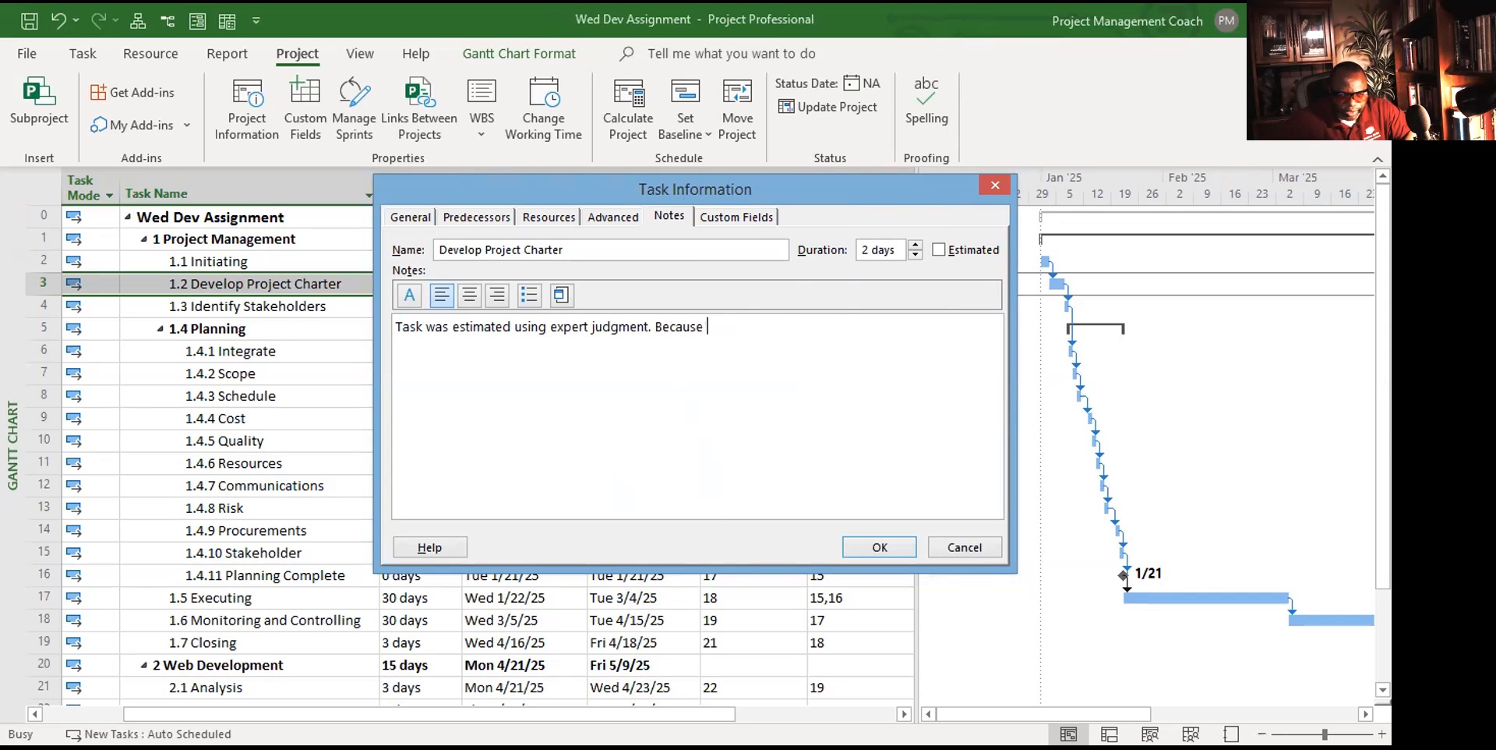
{"action": "key", "text": "BackSpace"}
{"action": "key", "text": "BackSpace"}
{"action": "key", "text": "BackSpace"}
{"action": "type", "text": "Be"}
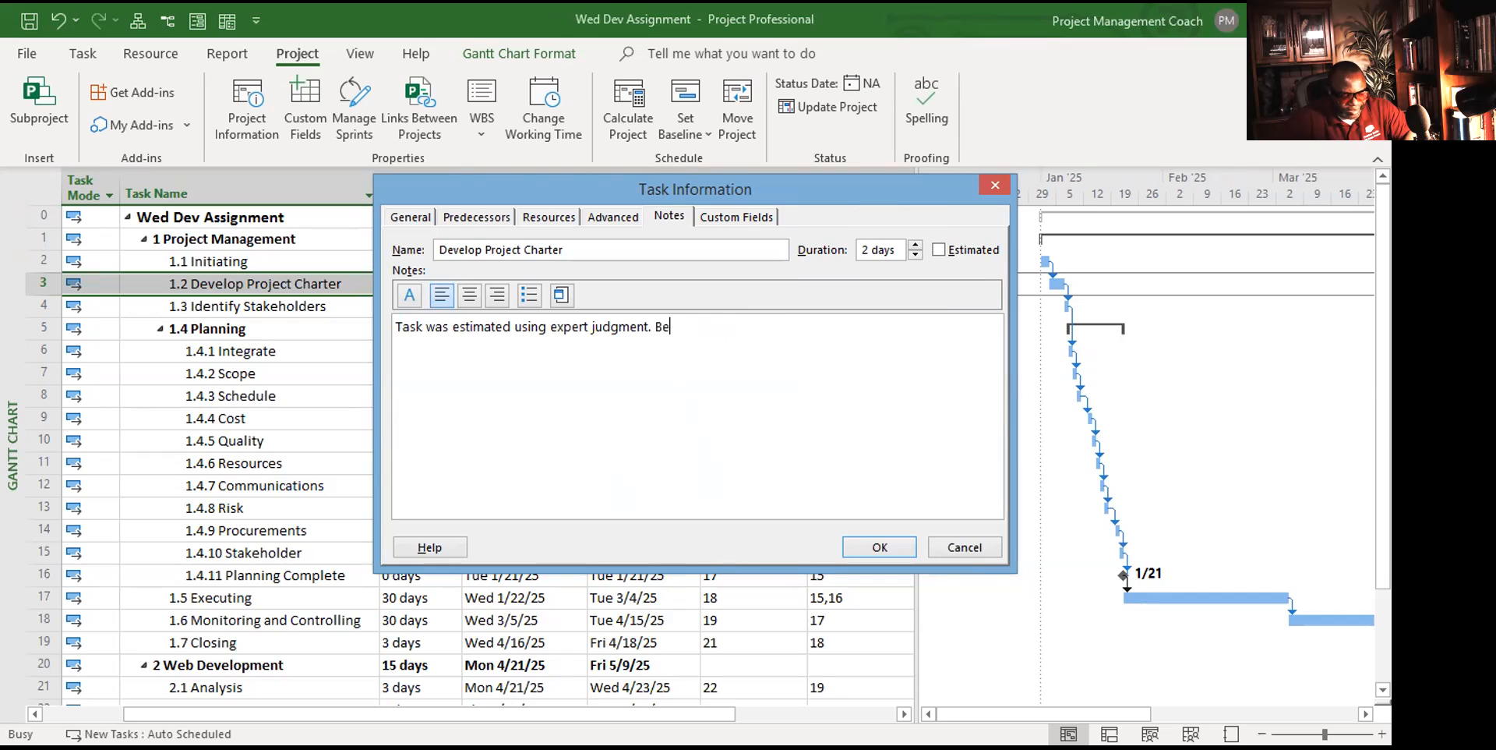
{"action": "type", "text": "cause I have "}
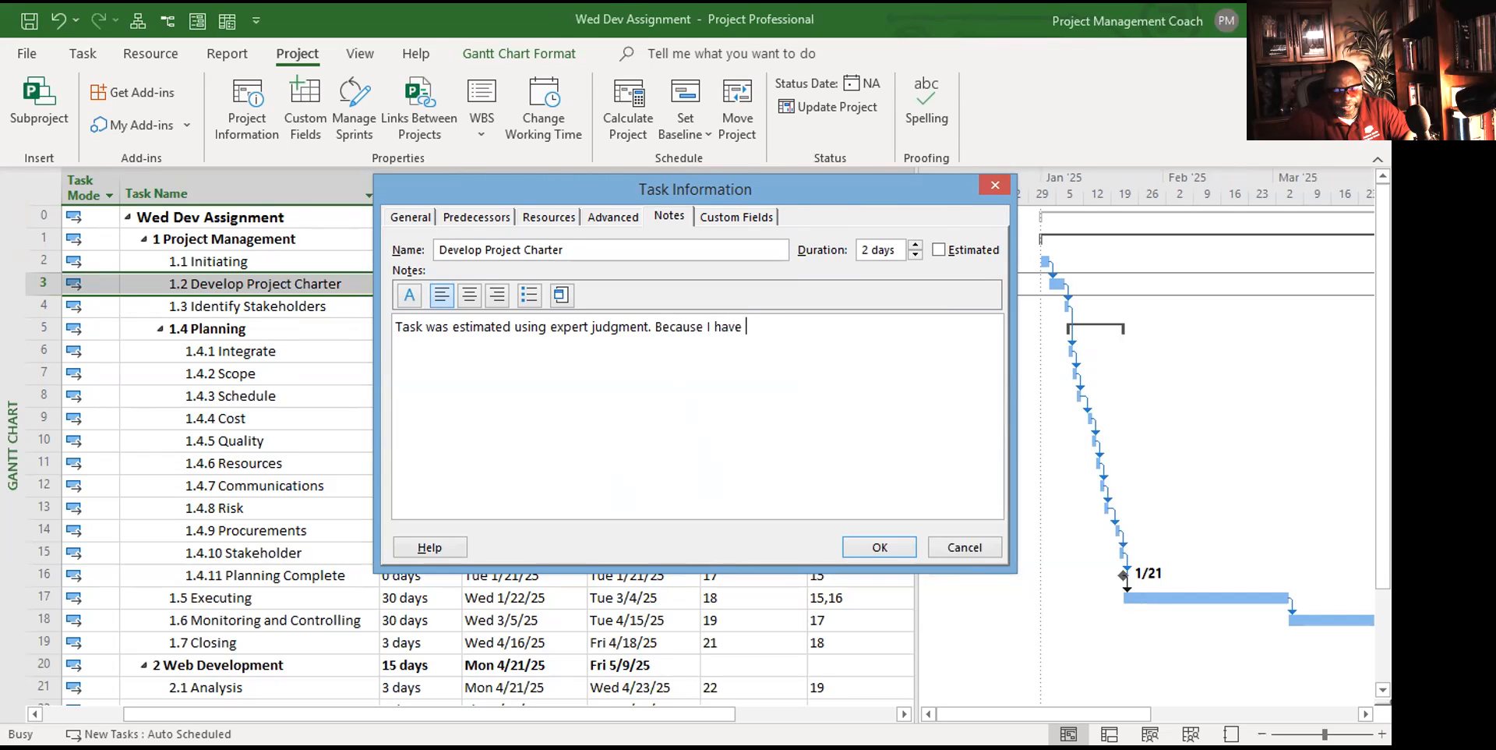
{"action": "type", "text": "done this befo"}
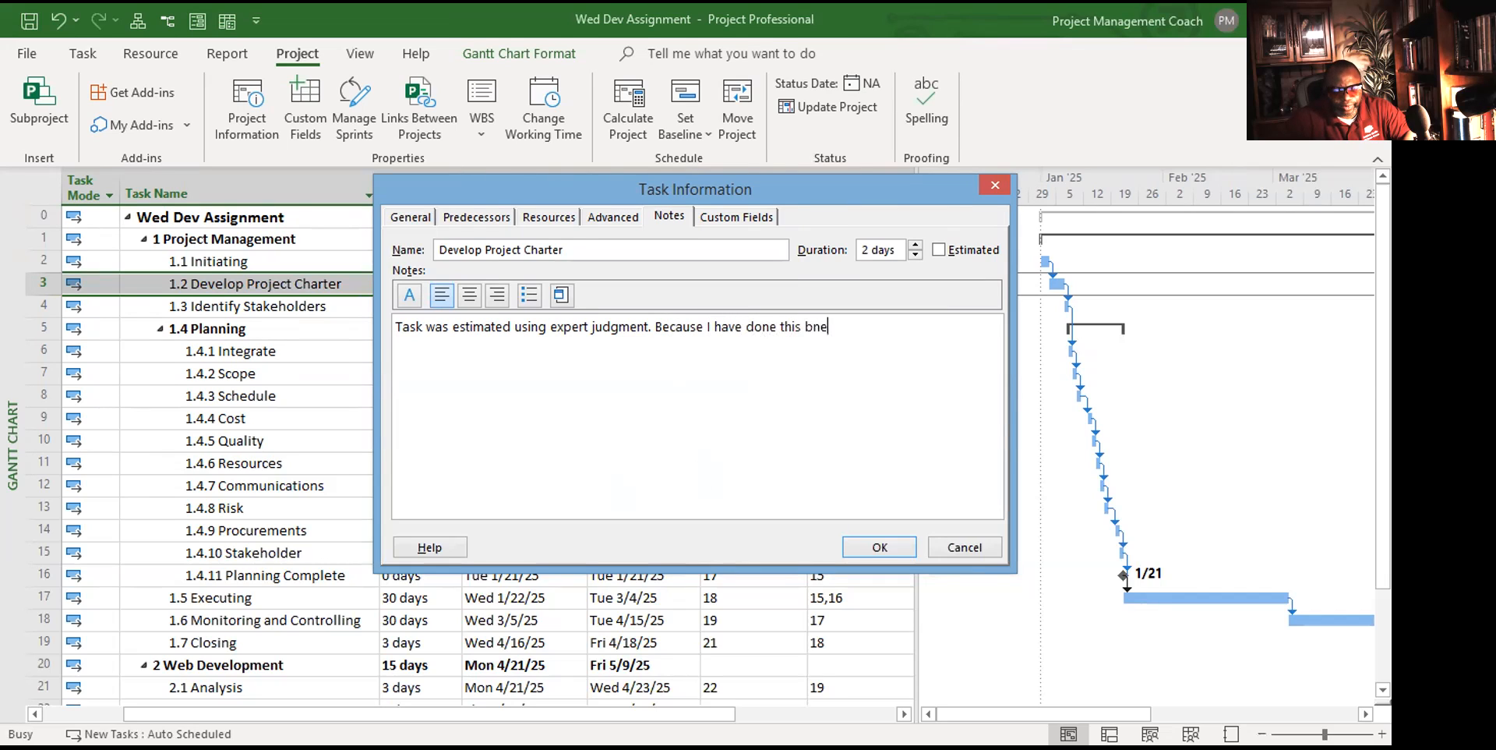
{"action": "type", "text": "re!"}
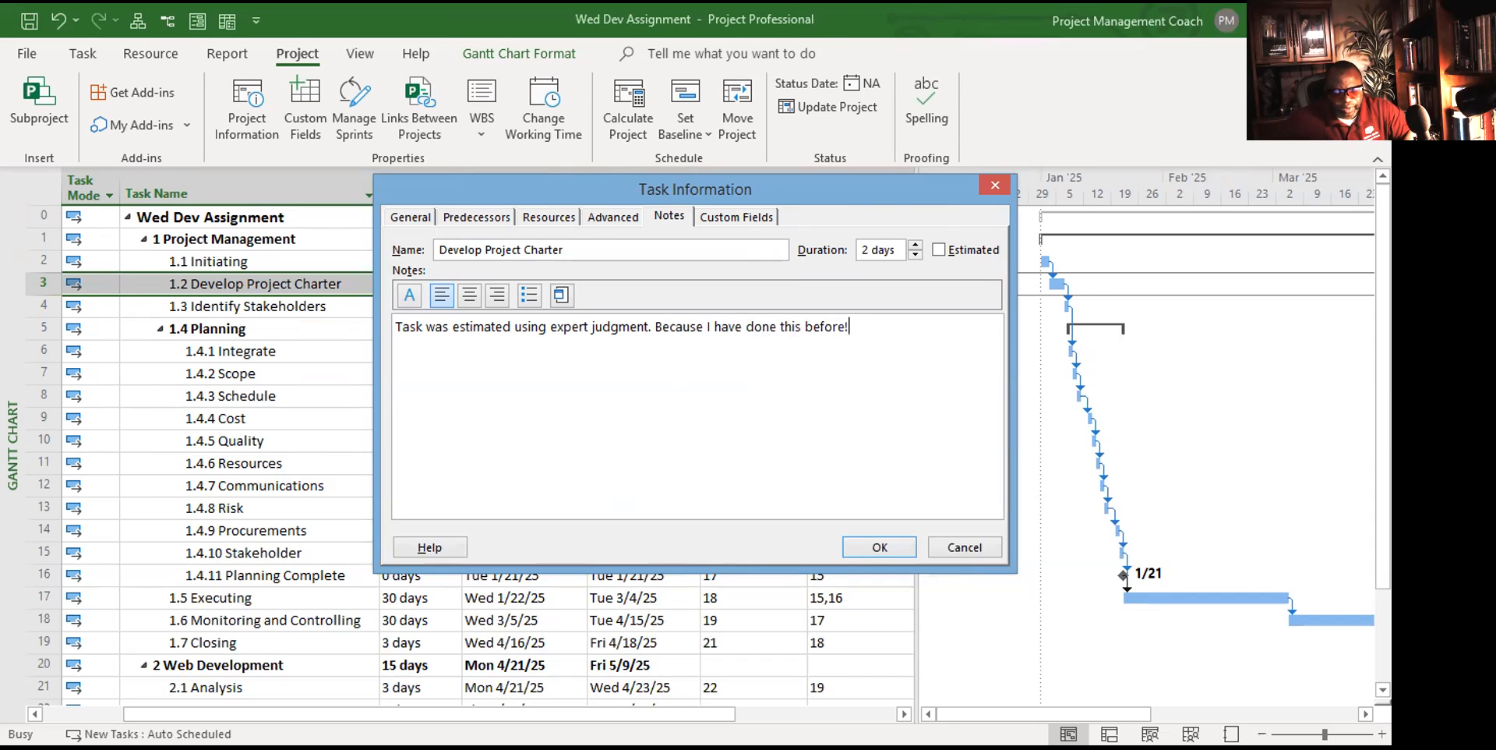
{"action": "left_click", "coordinate": [156, 293]}
- Bring the Indicators column into view to check the note marker on Develop Project Charter
{"action": "left_click_drag", "start_coordinate": [125, 202], "coordinate": [132, 203]}
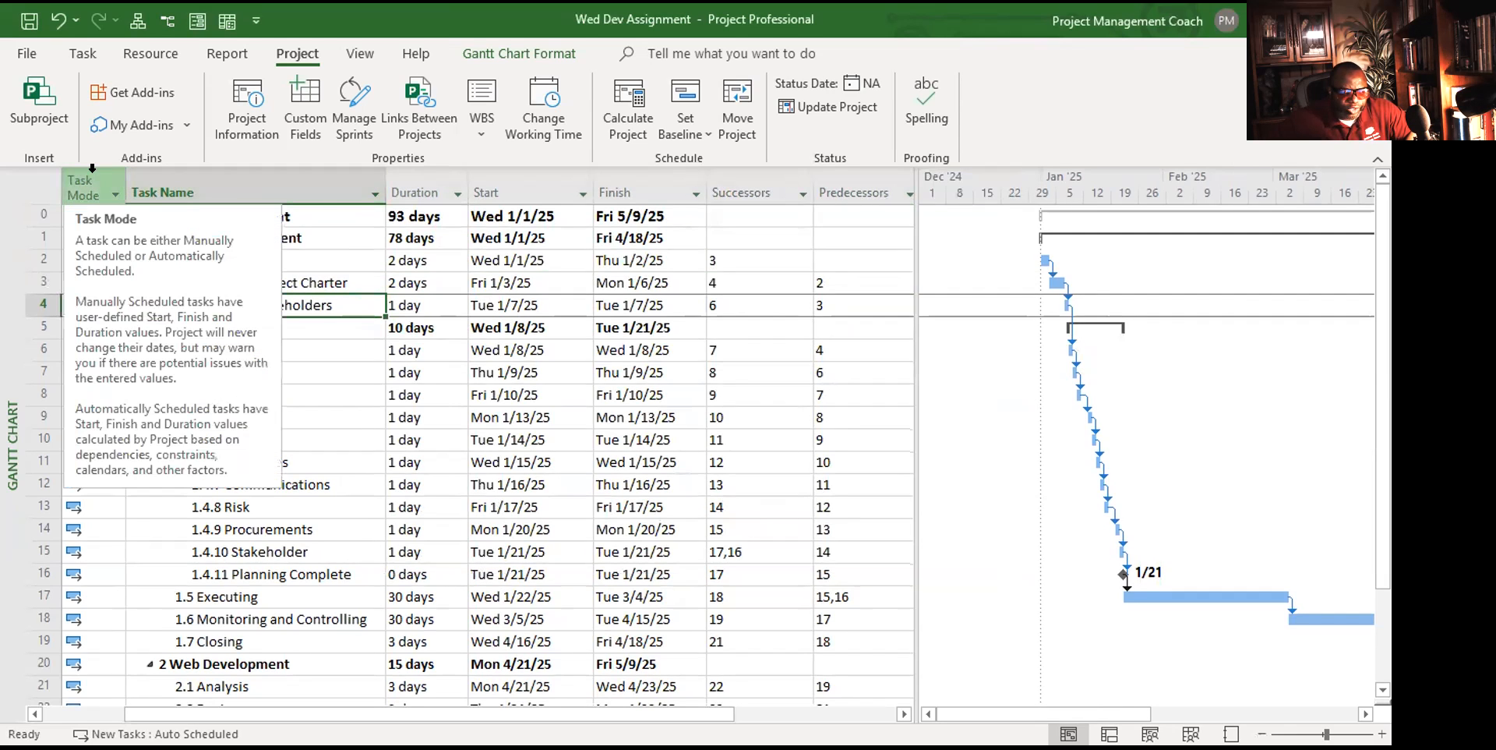
{"action": "left_click_drag", "start_coordinate": [132, 719], "coordinate": [83, 714]}
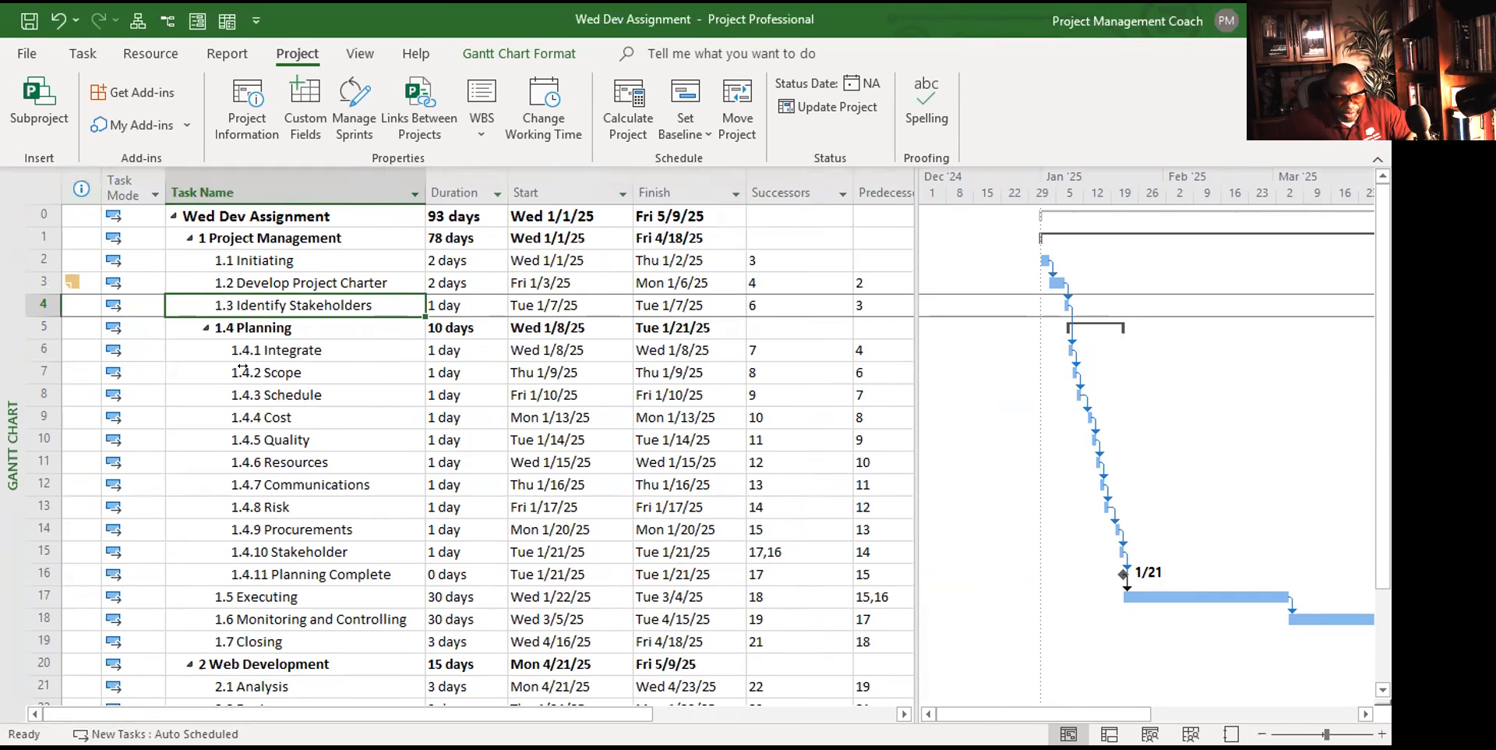
{"action": "scroll", "coordinate": [257, 344], "scroll_direction": "down", "scroll_amount": 4}
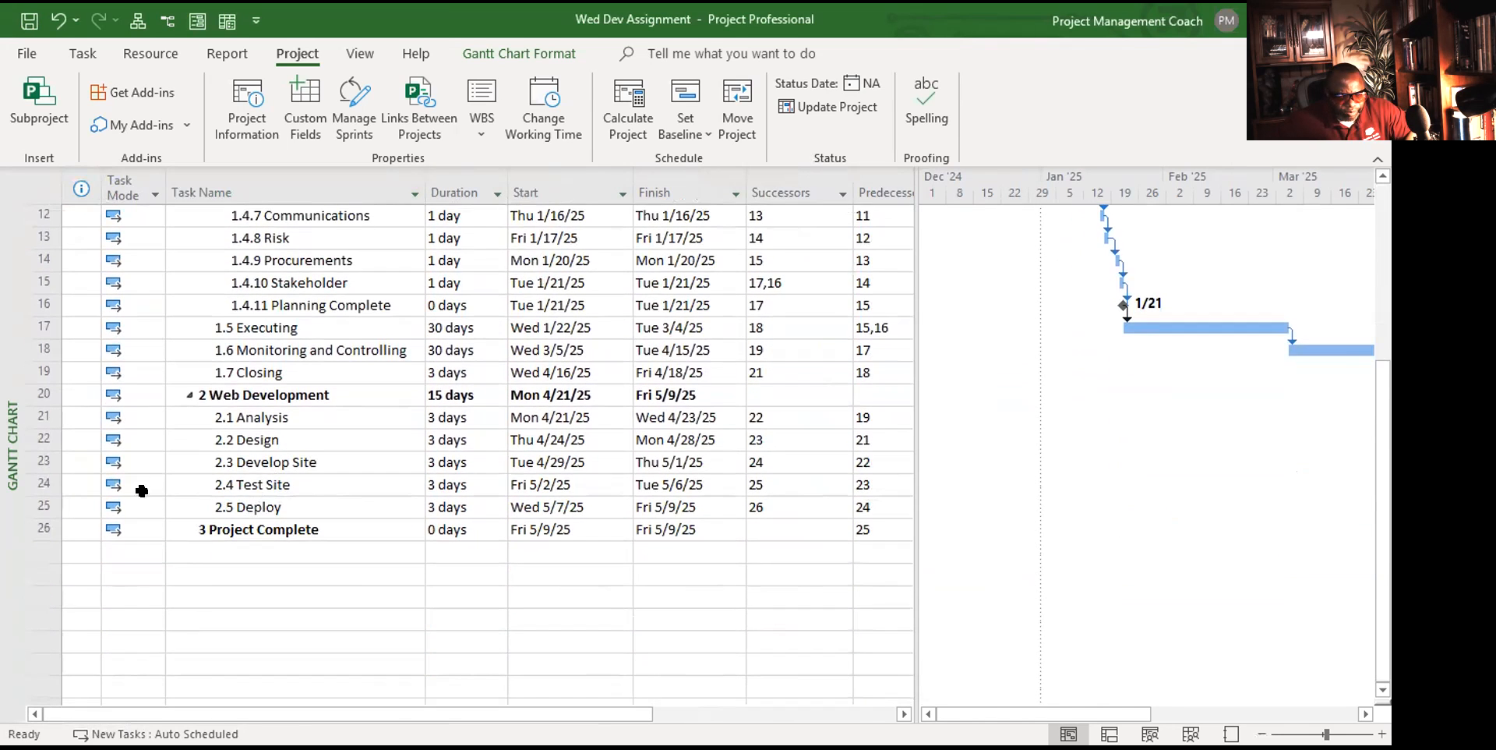
{"action": "right_click", "coordinate": [53, 507]}
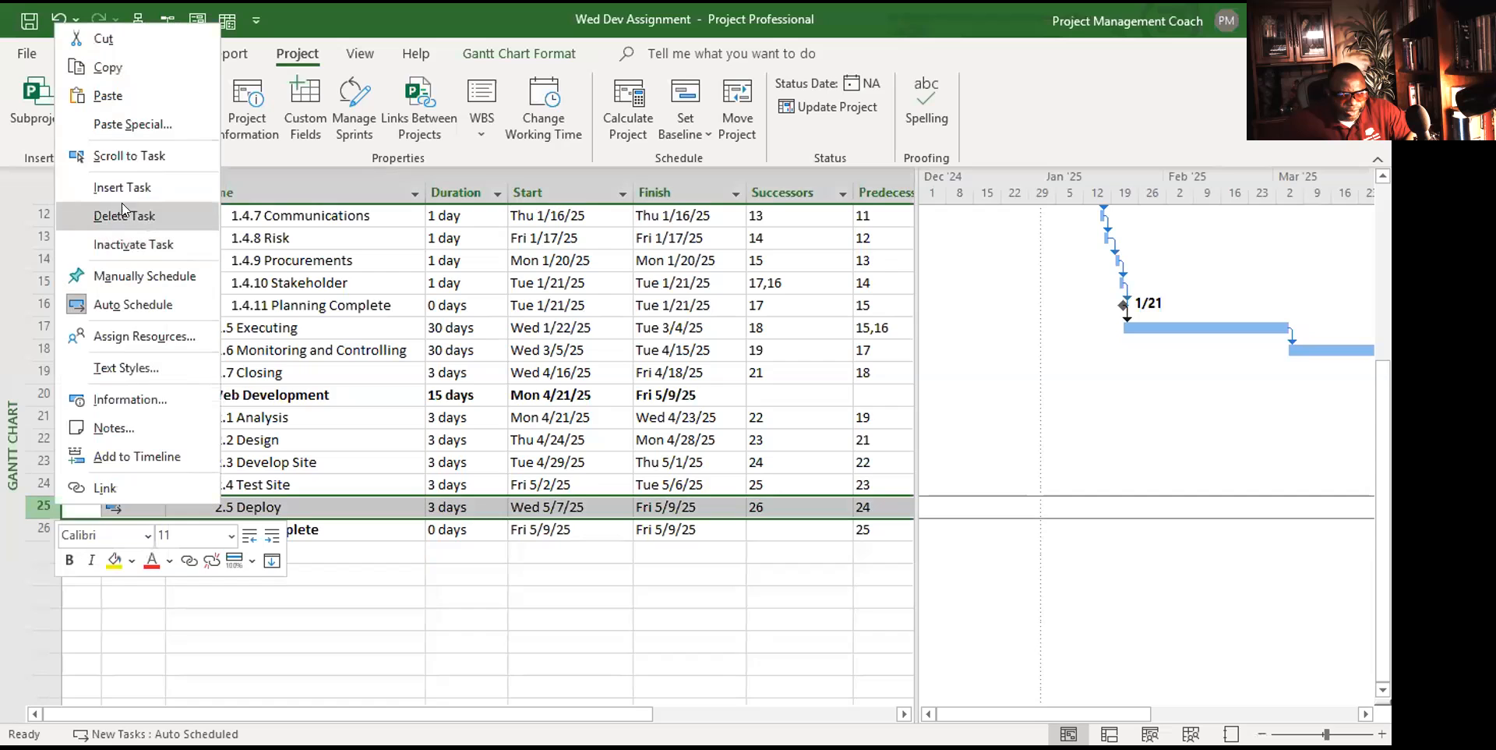
{"action": "left_click", "coordinate": [121, 194]}
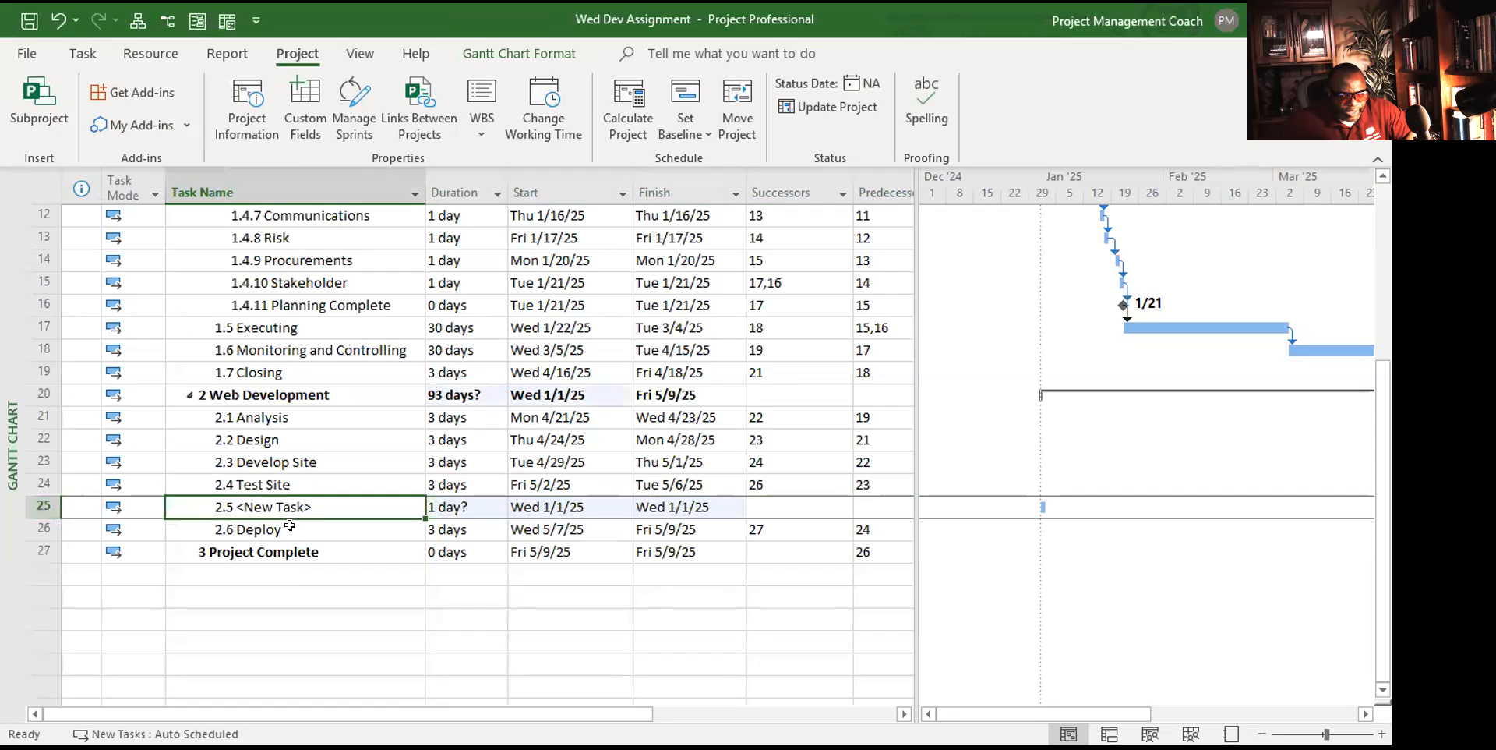
{"action": "left_click", "coordinate": [289, 525]}
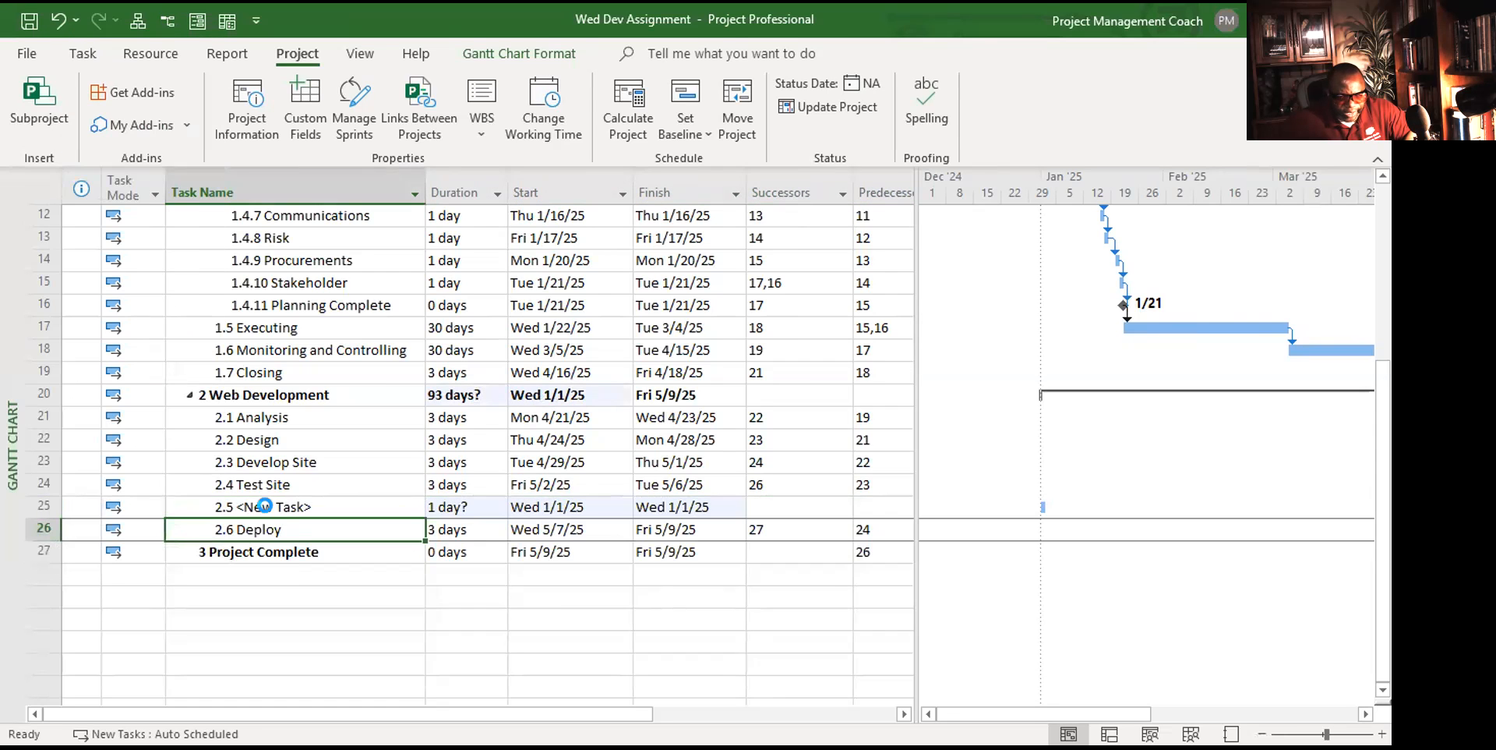
{"action": "key", "text": "ctrl+z"}
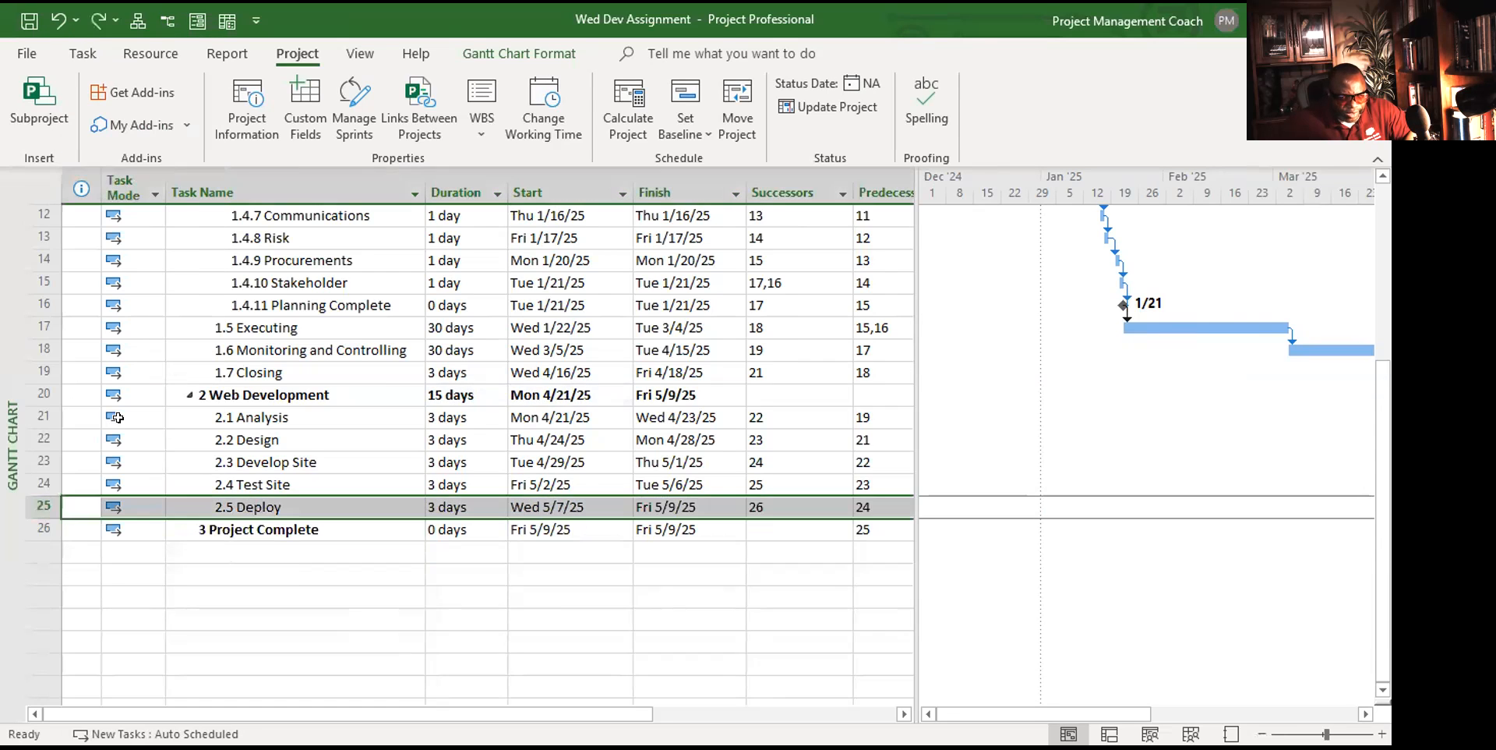
- Insert a task above Design named "Source feedback of Mock-ups at Sync Meeting" and widen the Task Name column
{"action": "left_click", "coordinate": [46, 438]}
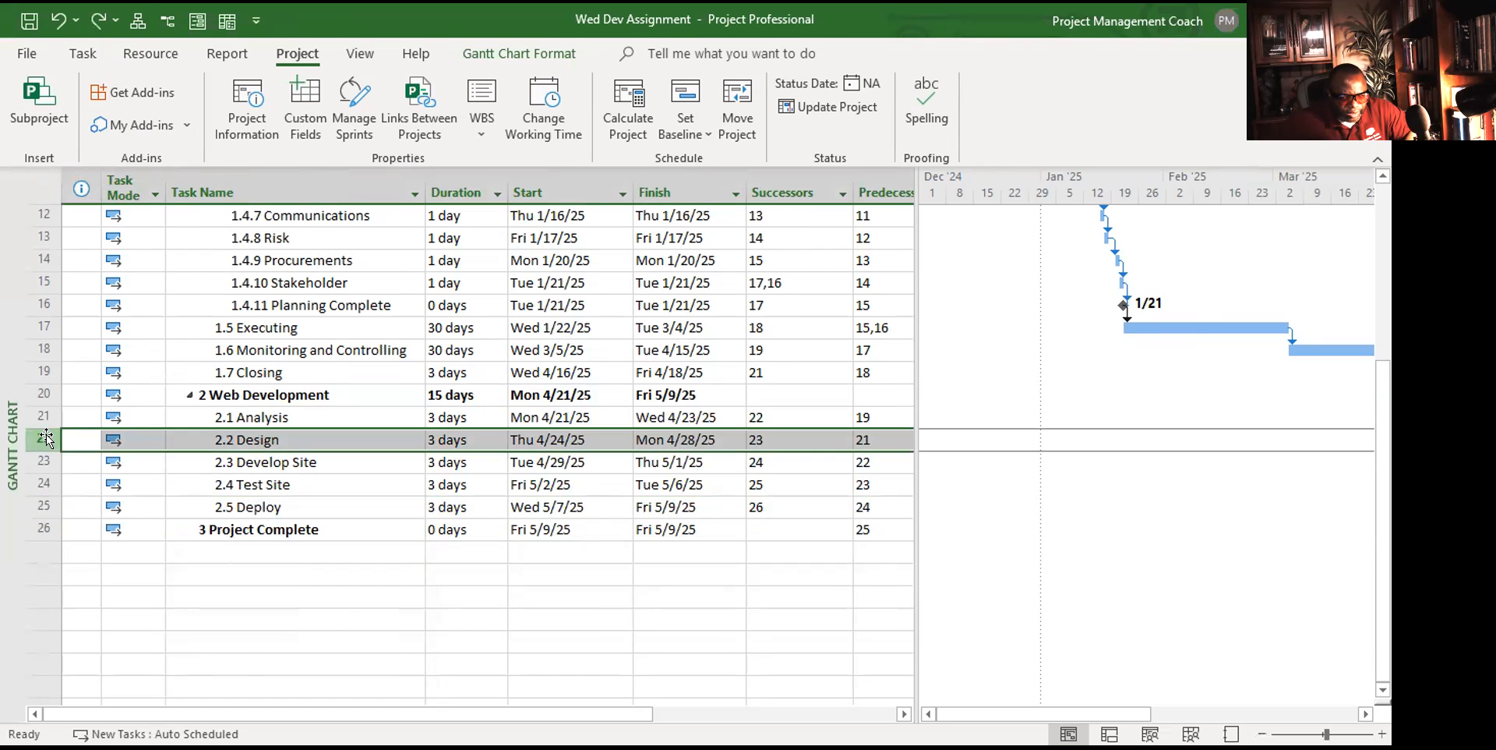
{"action": "right_click", "coordinate": [46, 438]}
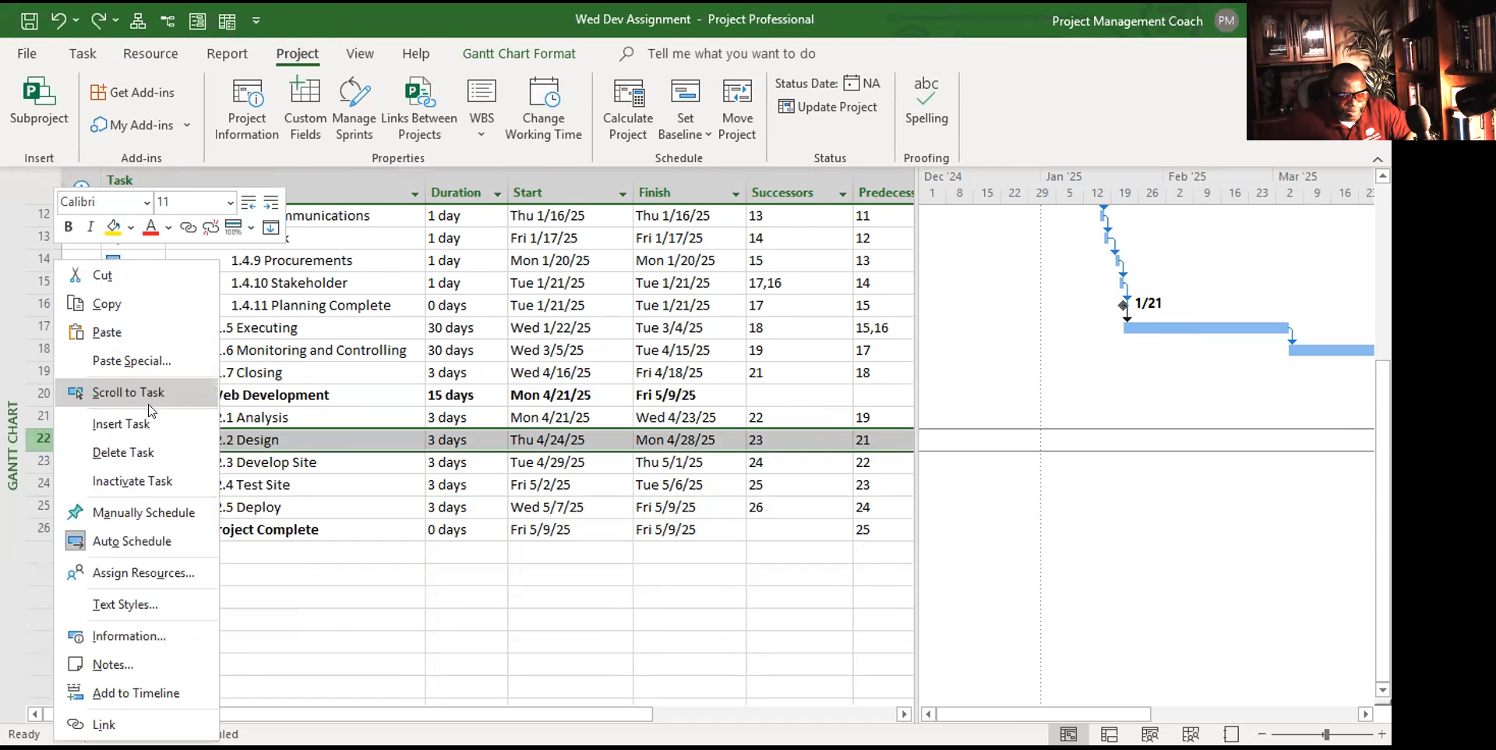
{"action": "left_click", "coordinate": [145, 425]}
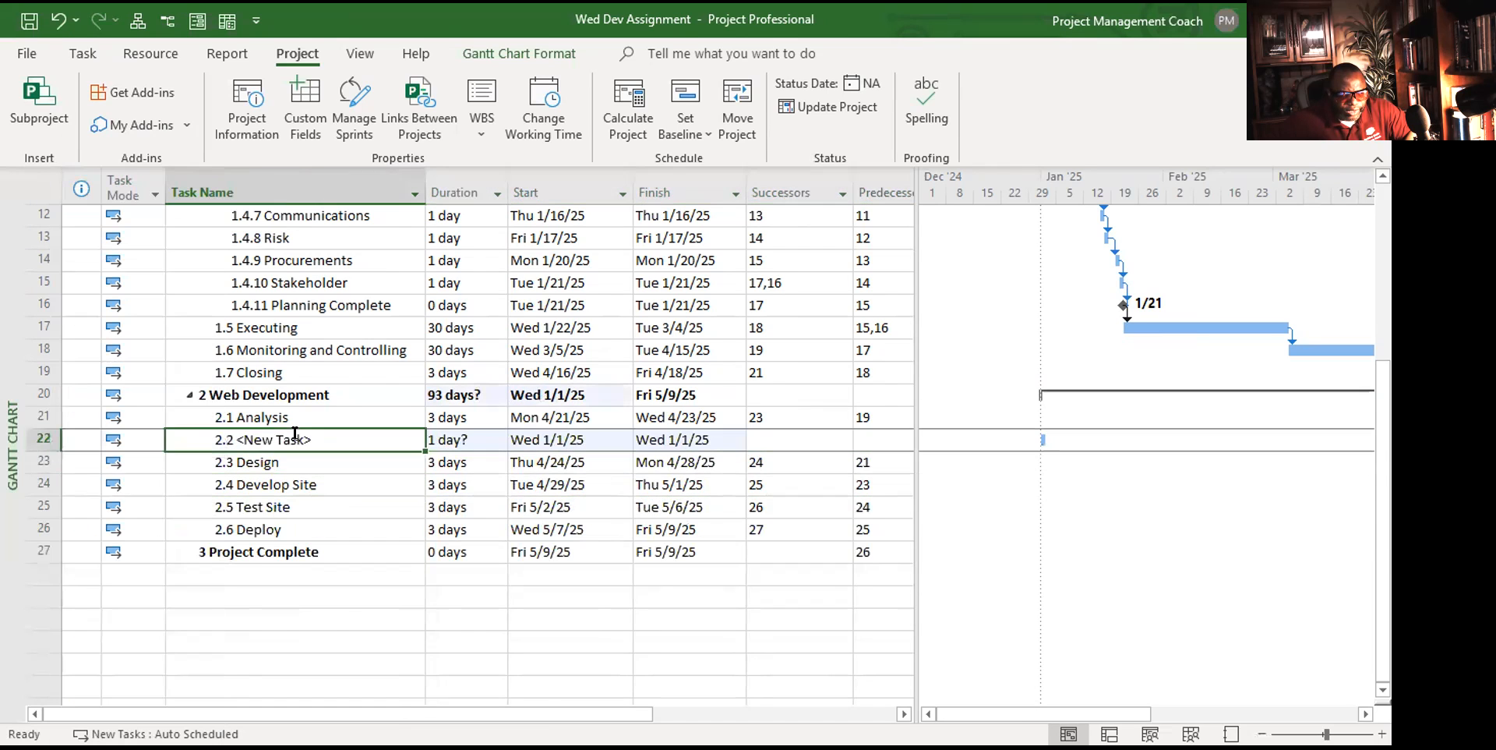
{"action": "type", "text": "Source"}
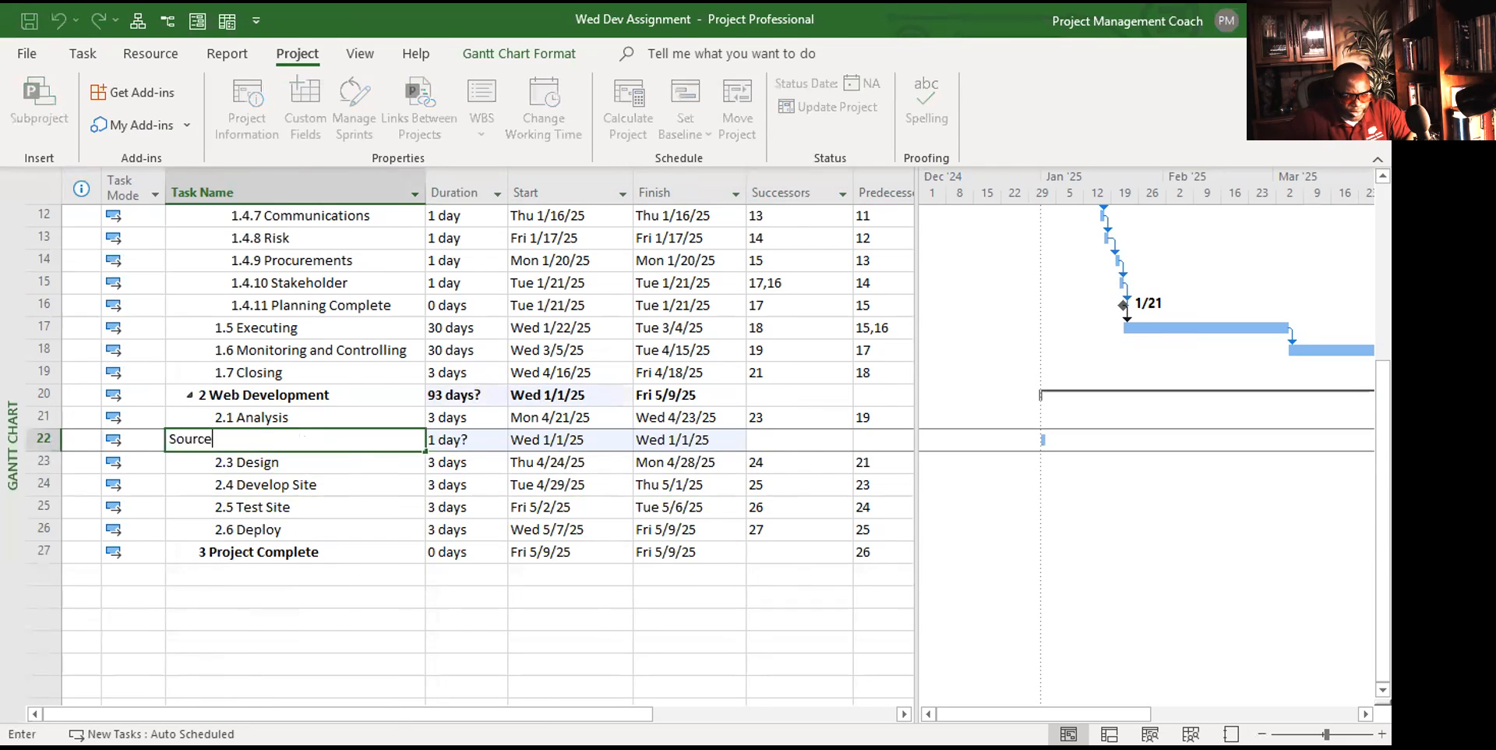
{"action": "type", "text": " feedba"}
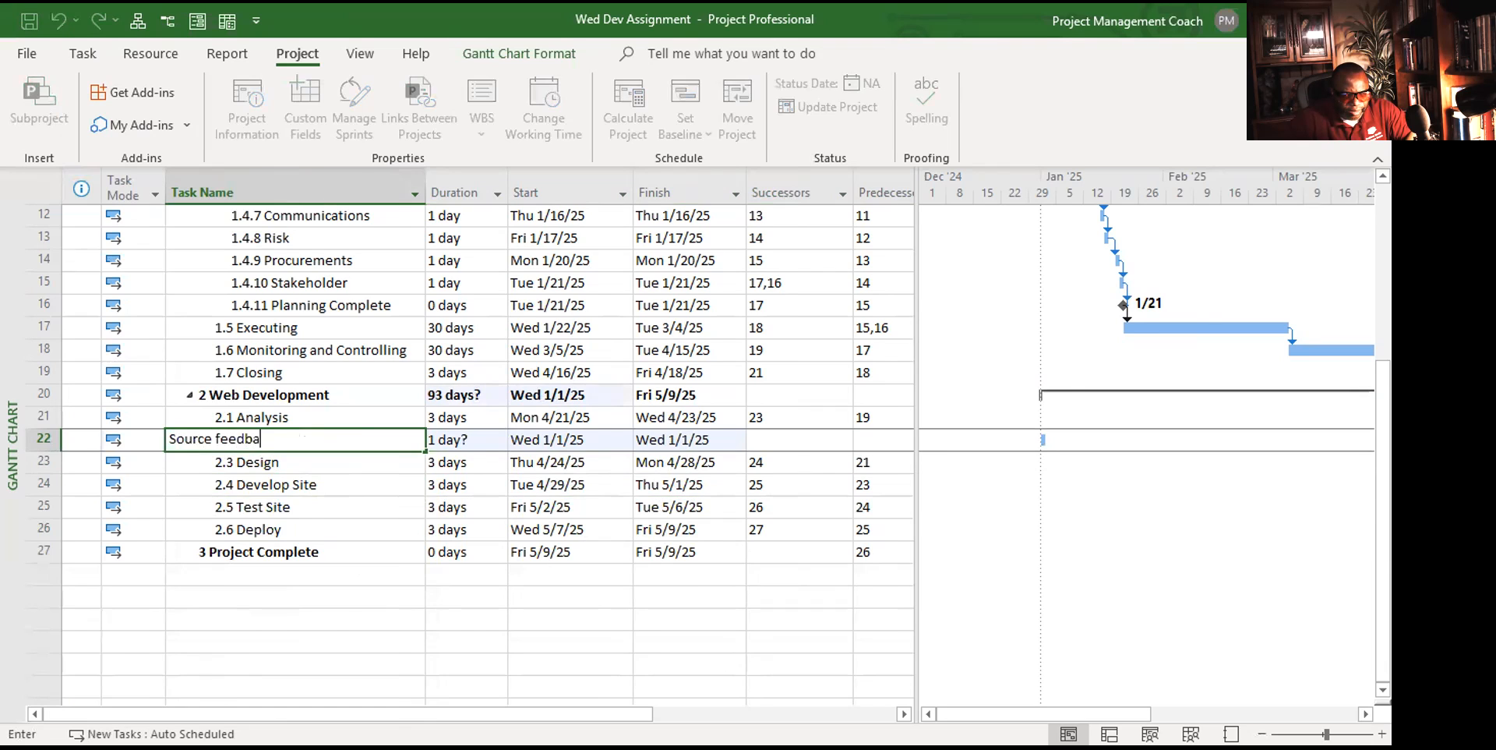
{"action": "type", "text": "ck of Mo"}
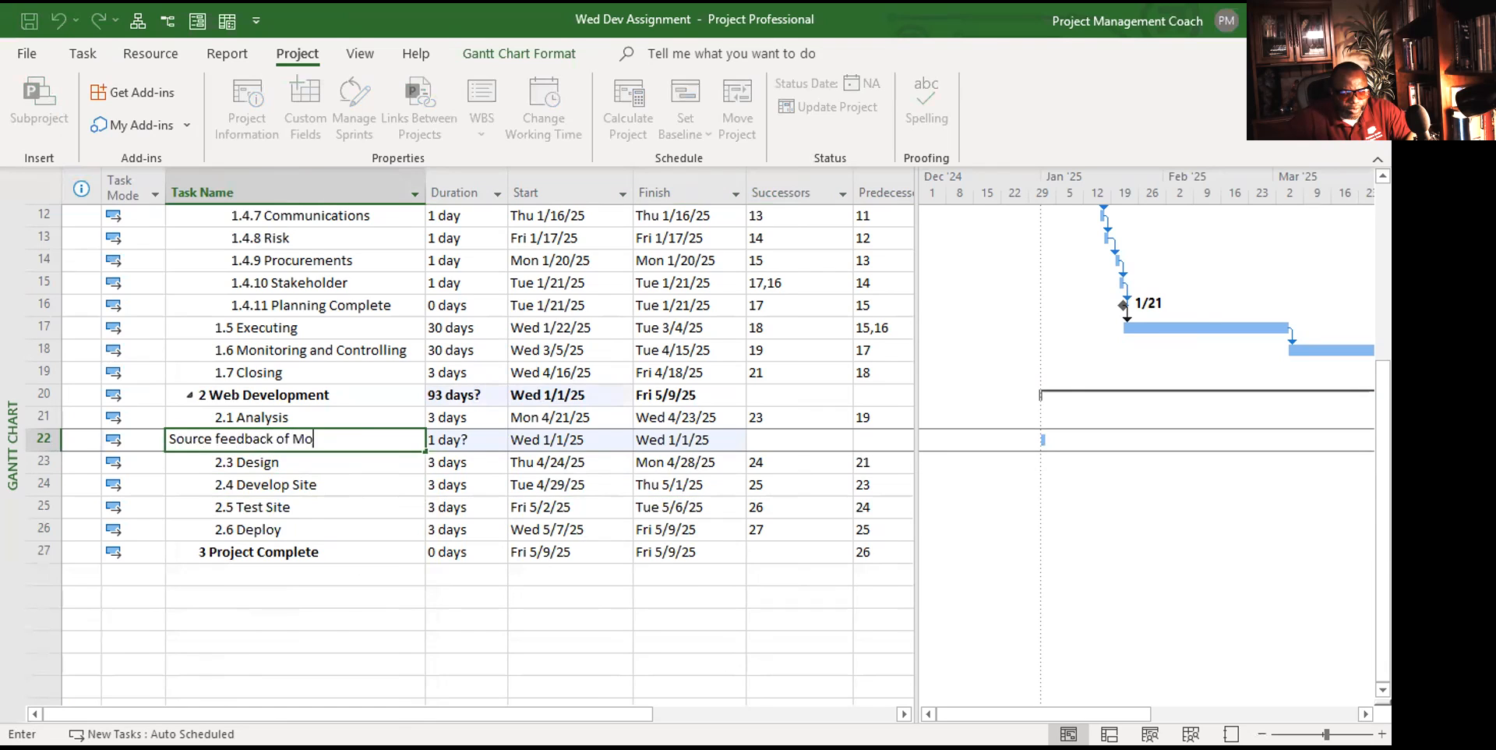
{"action": "type", "text": "ck-ups ay"}
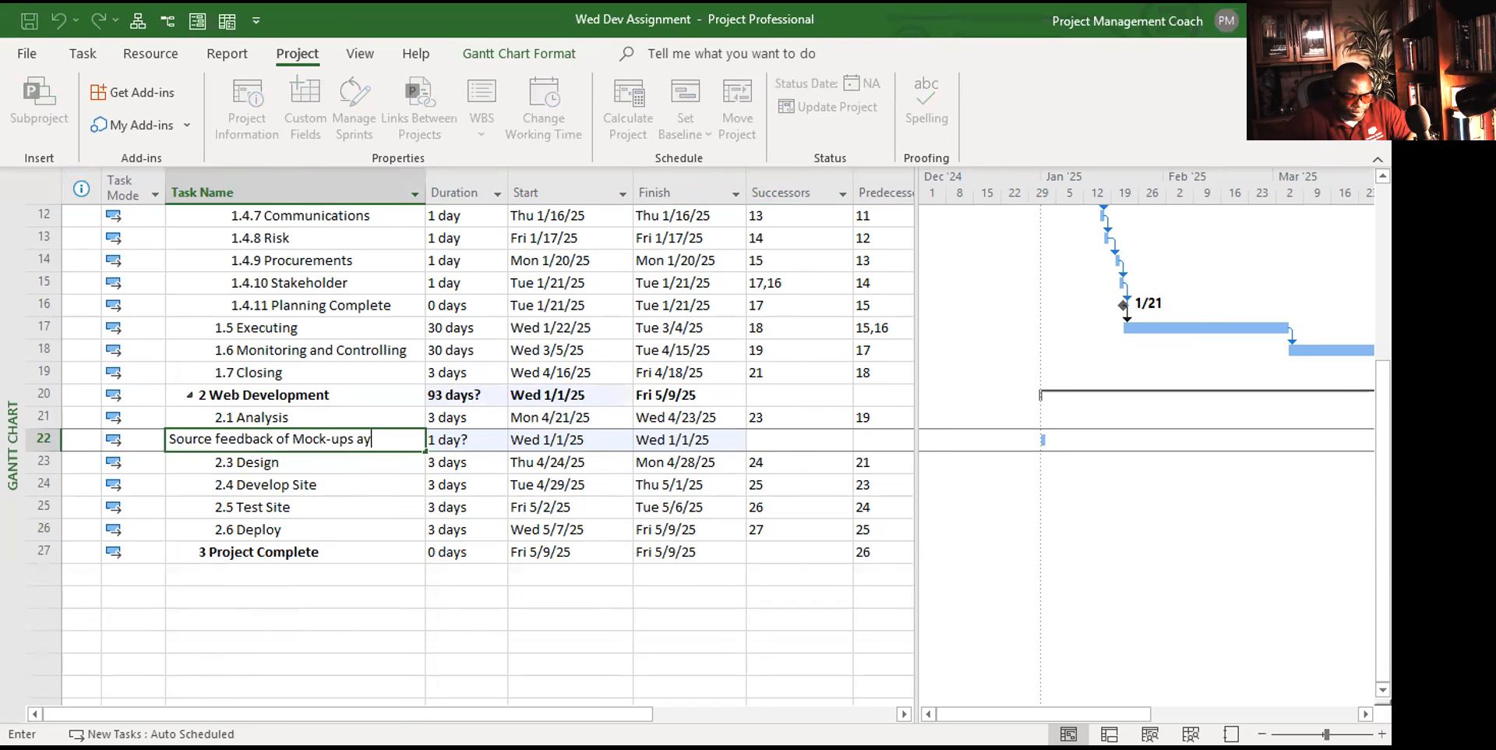
{"action": "key", "text": "BackSpace"}
{"action": "type", "text": "t "}
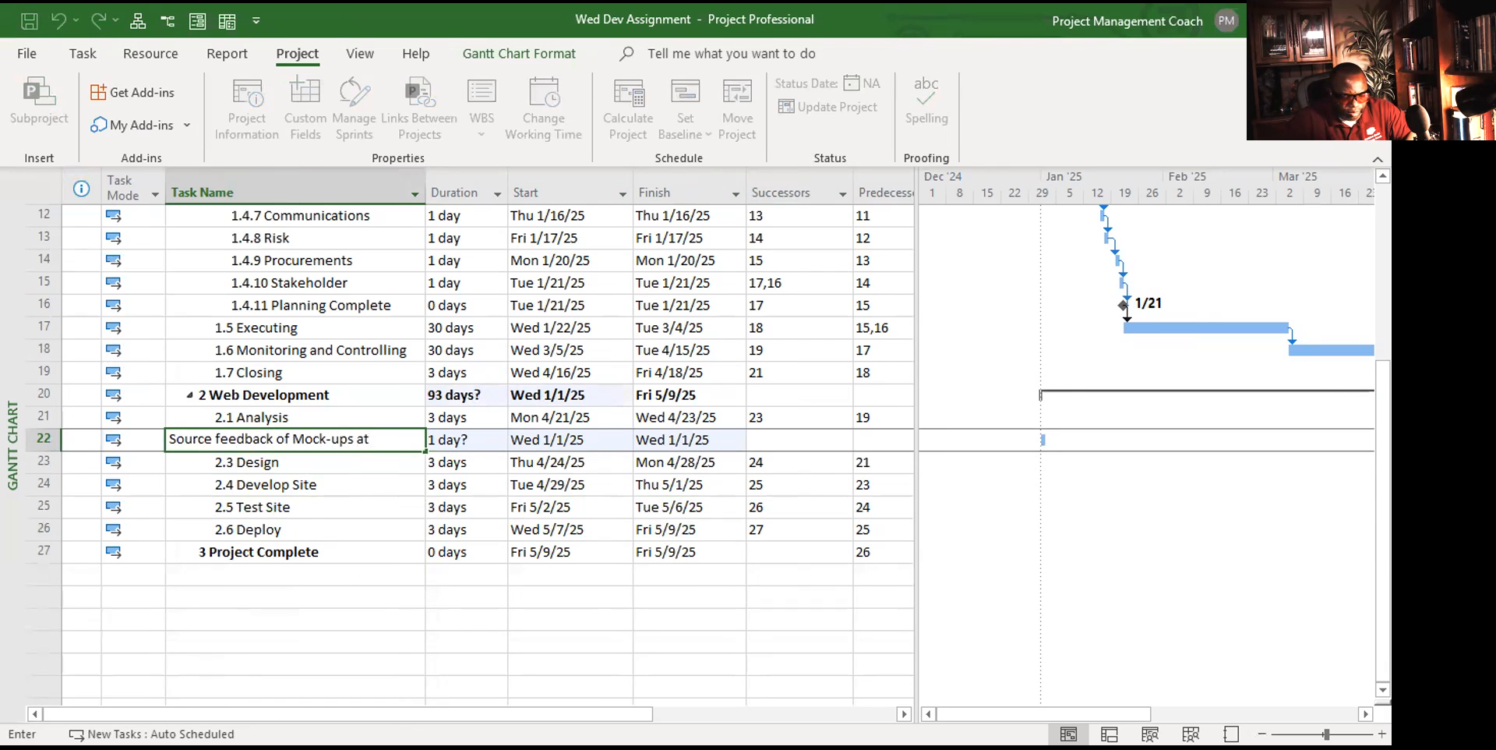
{"action": "type", "text": "Month"}
{"action": "key", "text": "BackSpace"}
{"action": "key", "text": "BackSpace"}
{"action": "key", "text": "BackSpace"}
{"action": "key", "text": "BackSpace"}
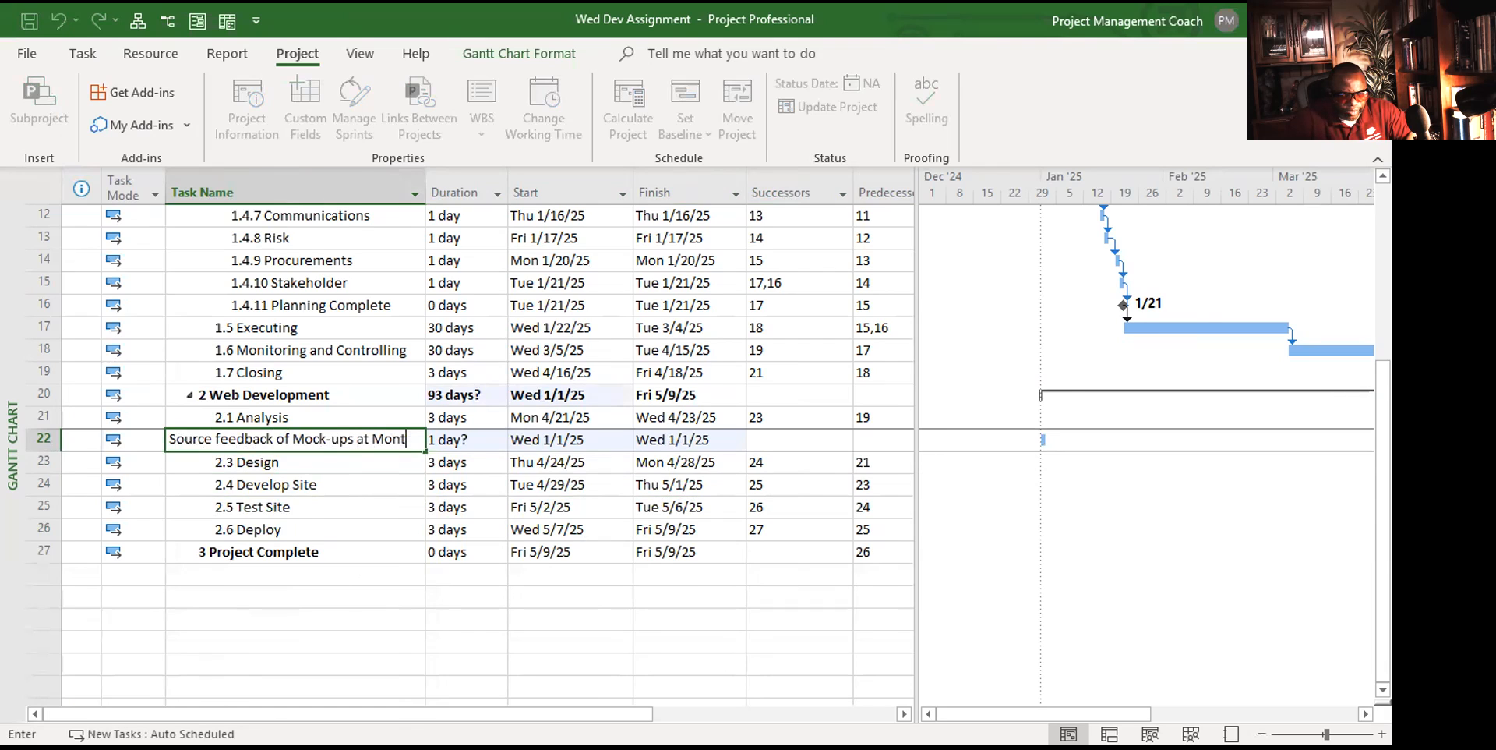
{"action": "key", "text": "BackSpace"}
{"action": "type", "text": "Dem"}
{"action": "key", "text": "BackSpace"}
{"action": "key", "text": "BackSpace"}
{"action": "type", "text": "ync Meeting"}
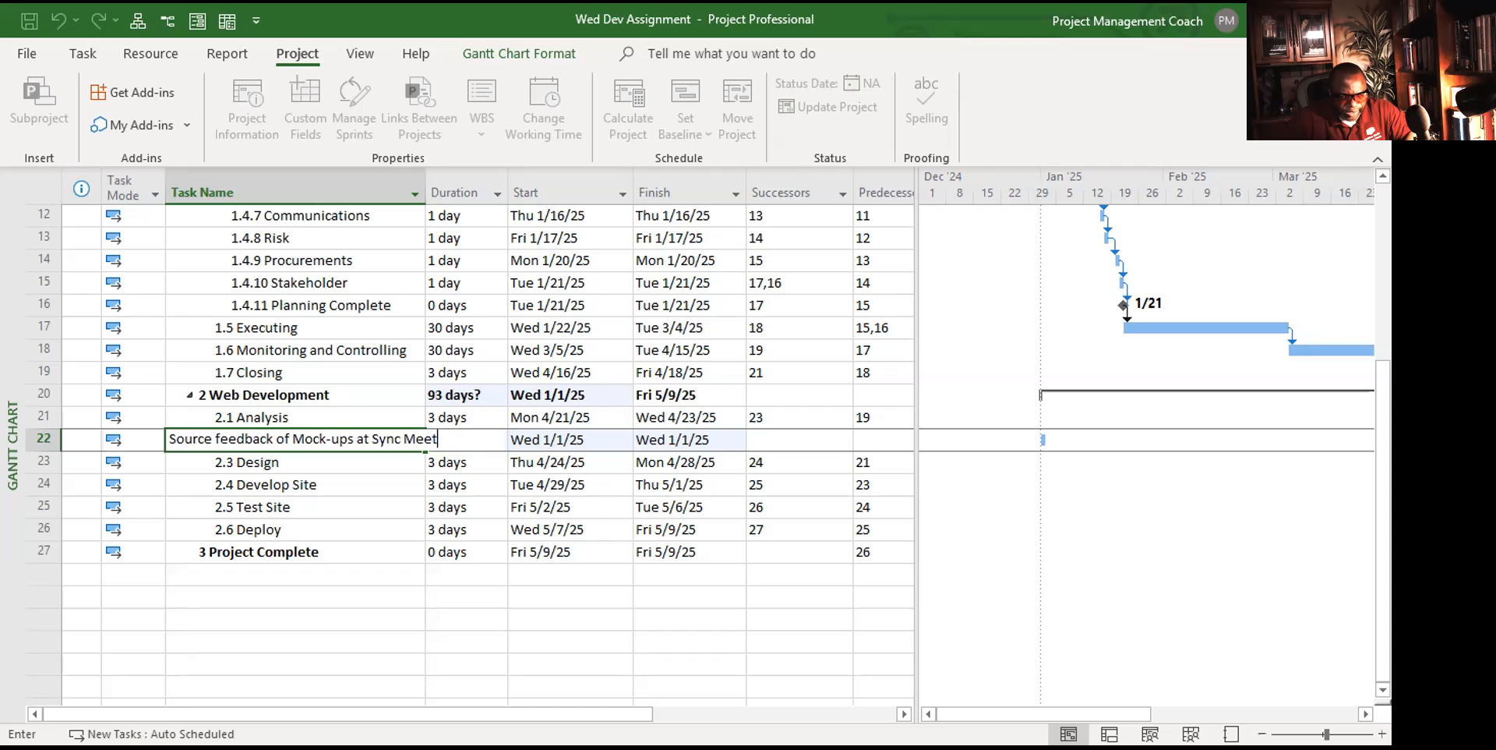
{"action": "key", "text": "Return"}
{"action": "left_click_drag", "start_coordinate": [427, 179], "coordinate": [457, 177]}
- Move the Source feedback of Mock-ups at Sync Meeting task below Design
{"action": "left_click", "coordinate": [309, 441]}
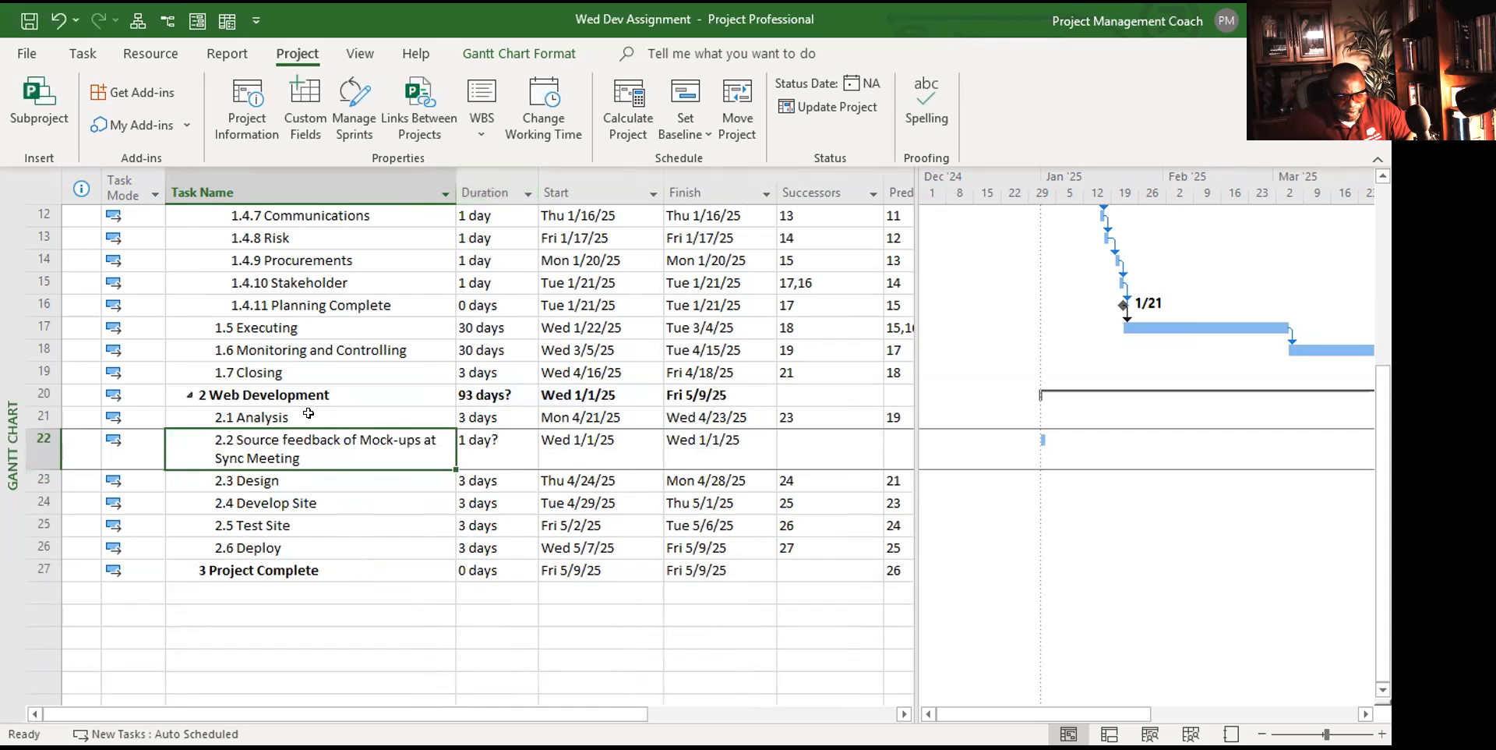
{"action": "left_click", "coordinate": [310, 411]}
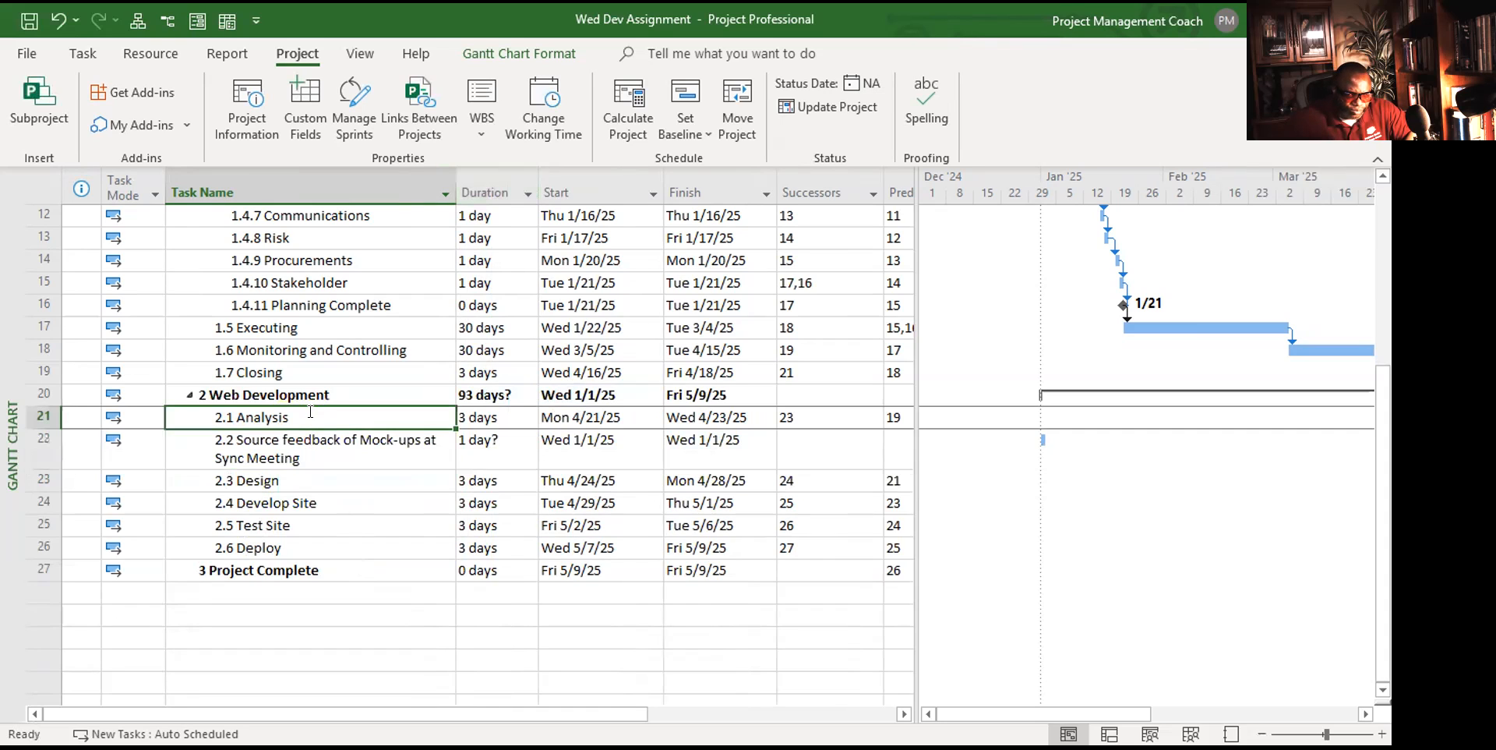
{"action": "left_click", "coordinate": [313, 481]}
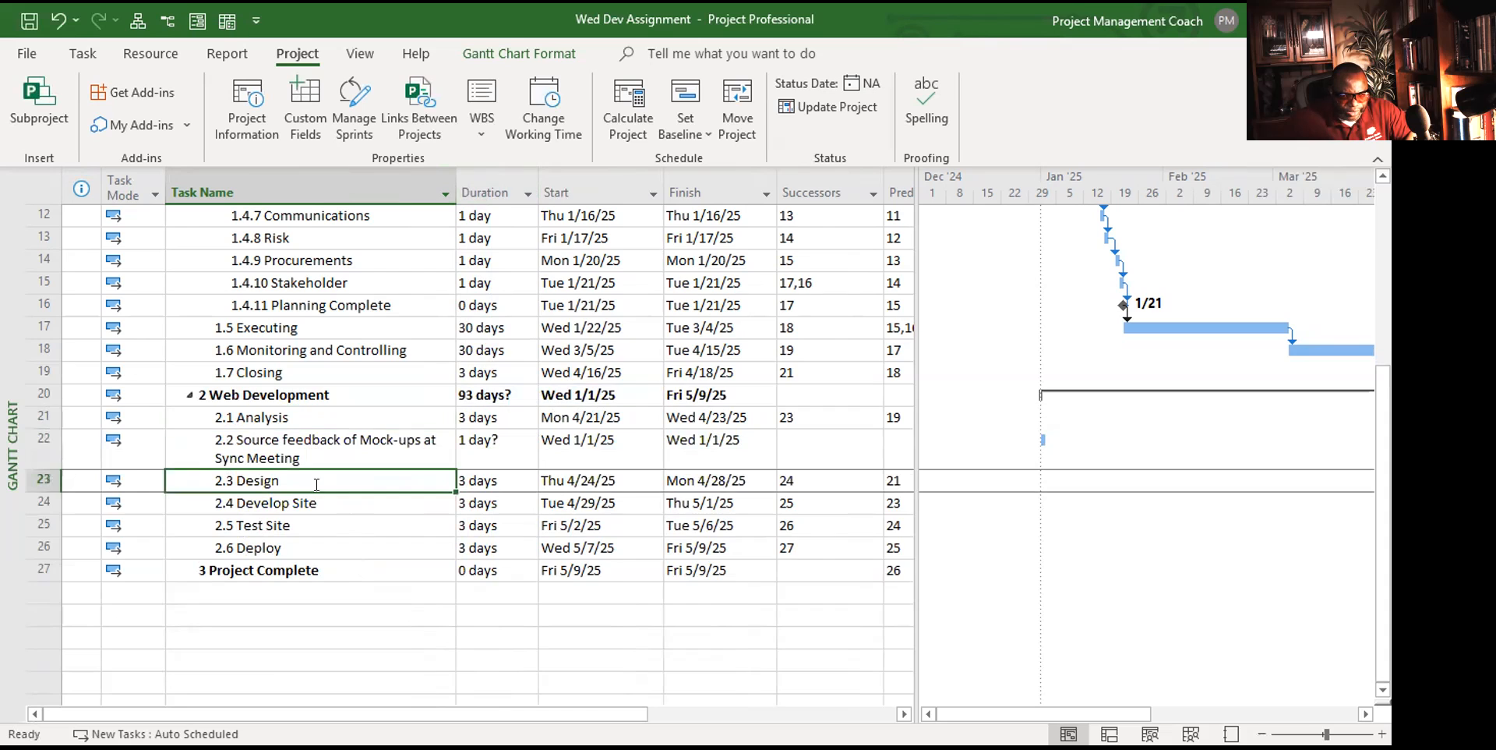
{"action": "left_click", "coordinate": [66, 444]}
{"action": "left_click", "coordinate": [44, 441]}
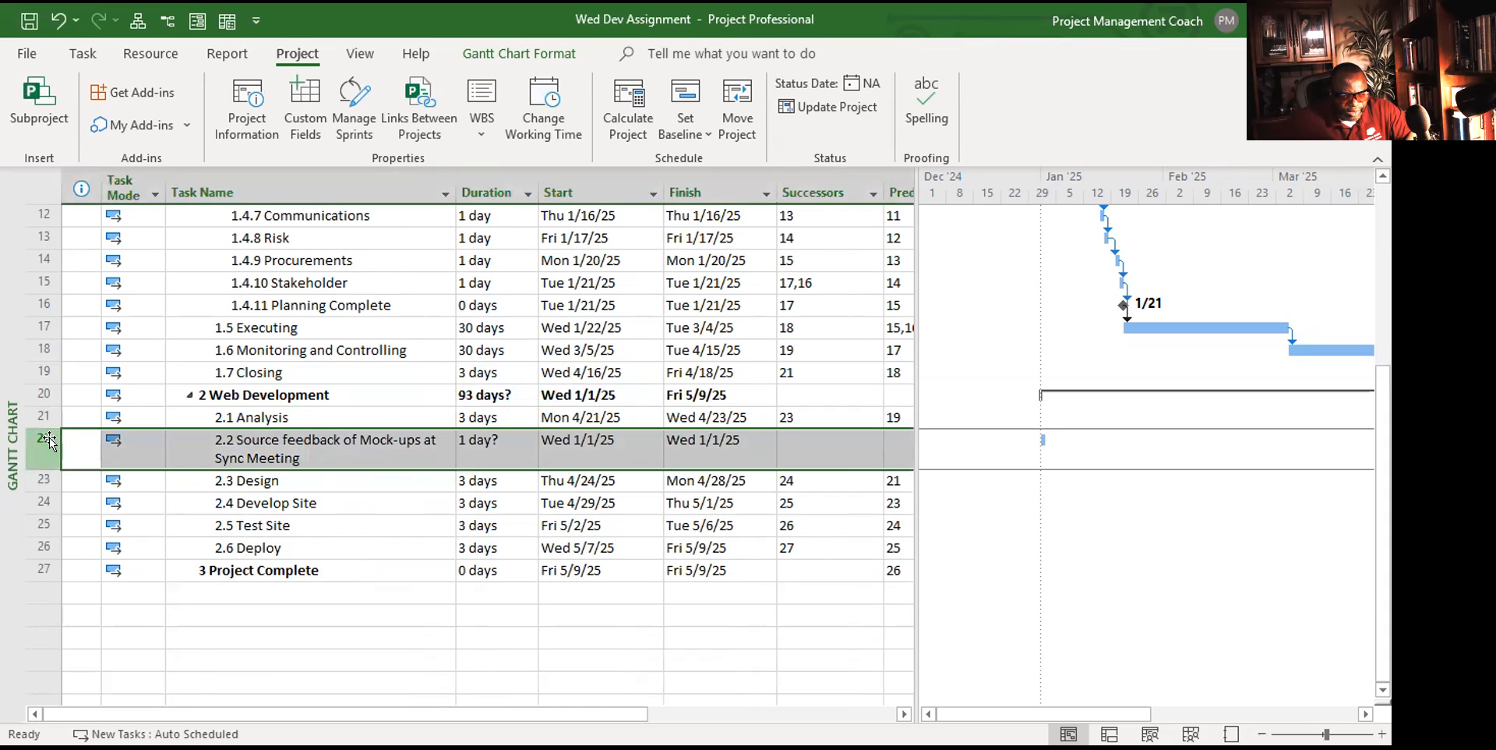
{"action": "left_click_drag", "start_coordinate": [42, 438], "coordinate": [51, 467]}
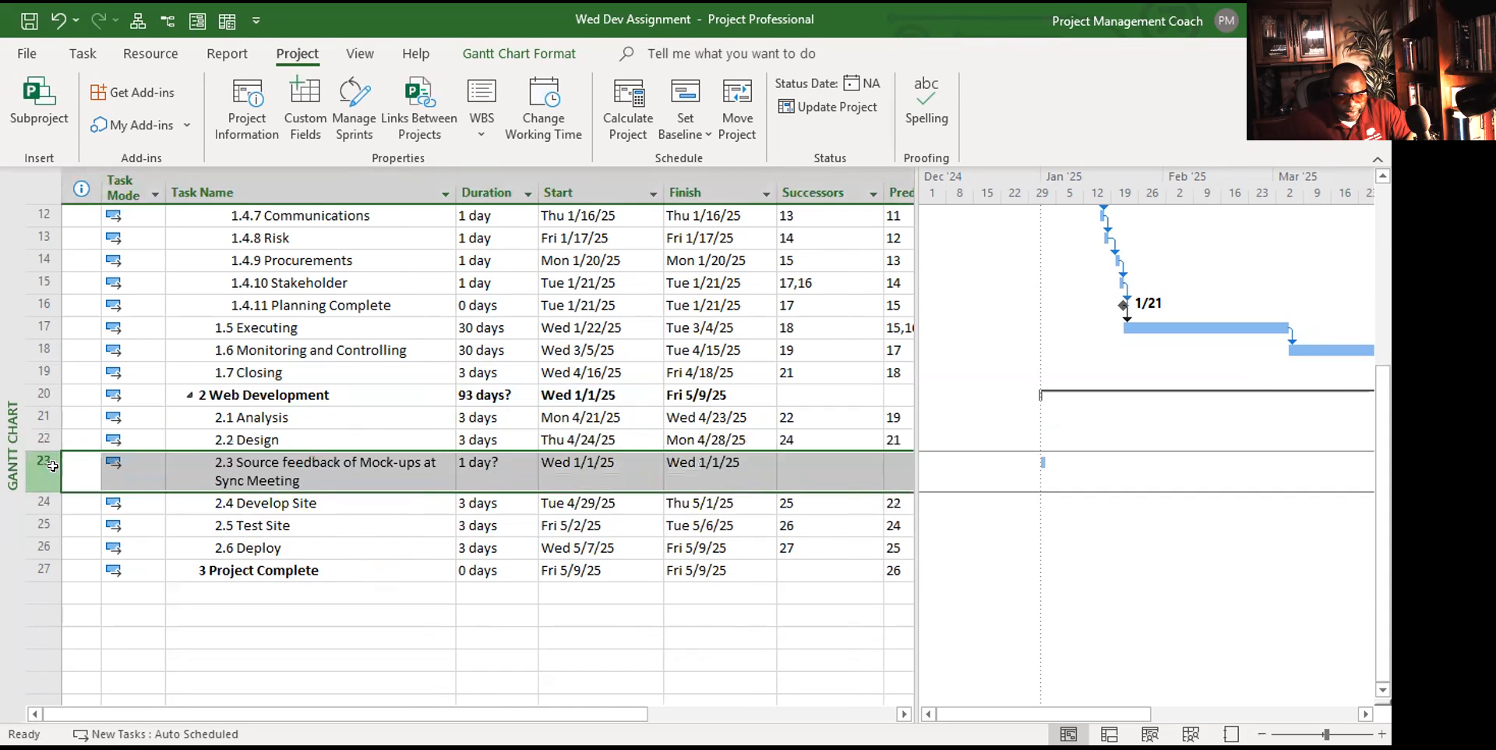
- Set task 25 as the successor of the Source feedback of Mock-ups at Sync Meeting task
{"action": "left_click", "coordinate": [276, 440]}
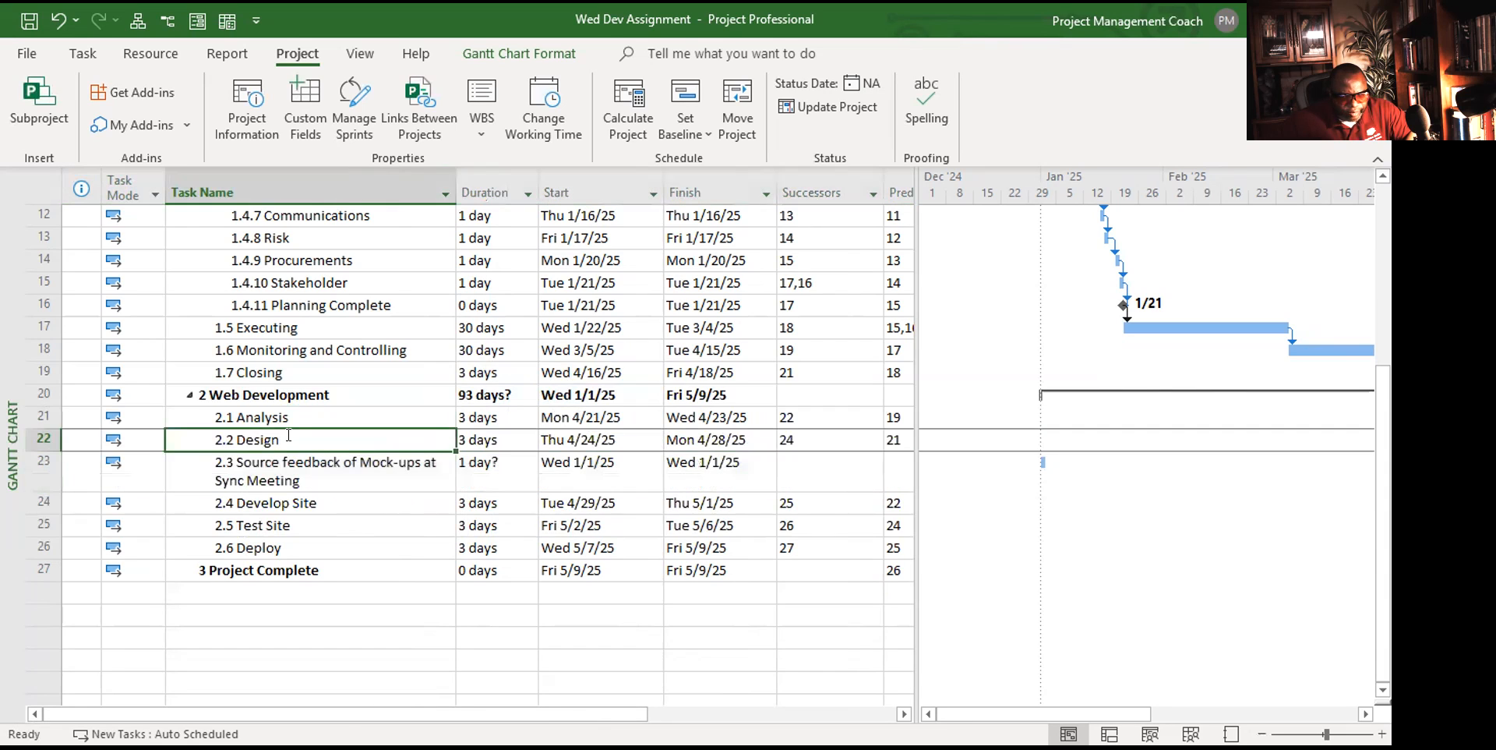
{"action": "left_click", "coordinate": [813, 468]}
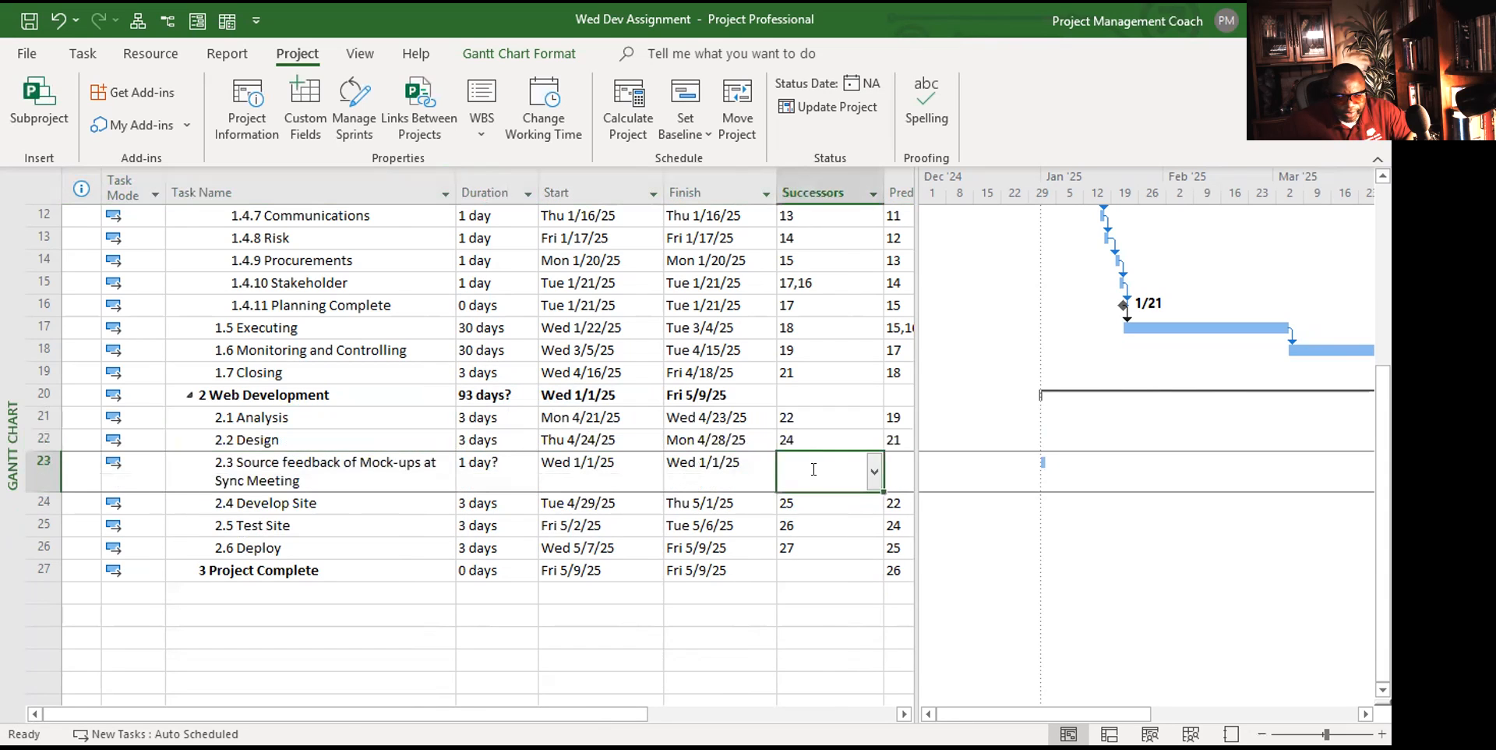
{"action": "type", "text": "25"}
{"action": "key", "text": "Return"}
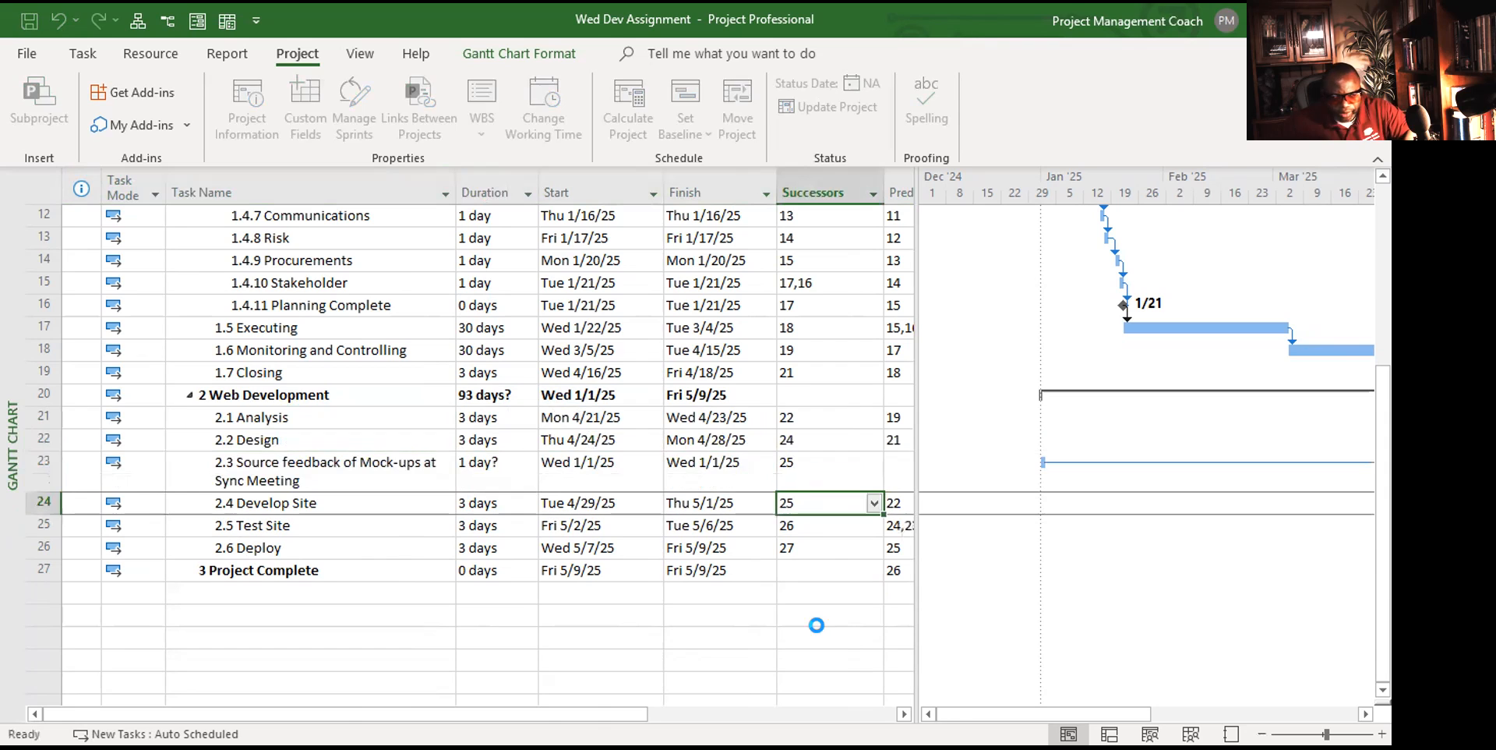
- Save the changes to the Wed Dev Assignment project
{"action": "key", "text": "alt+F4"}
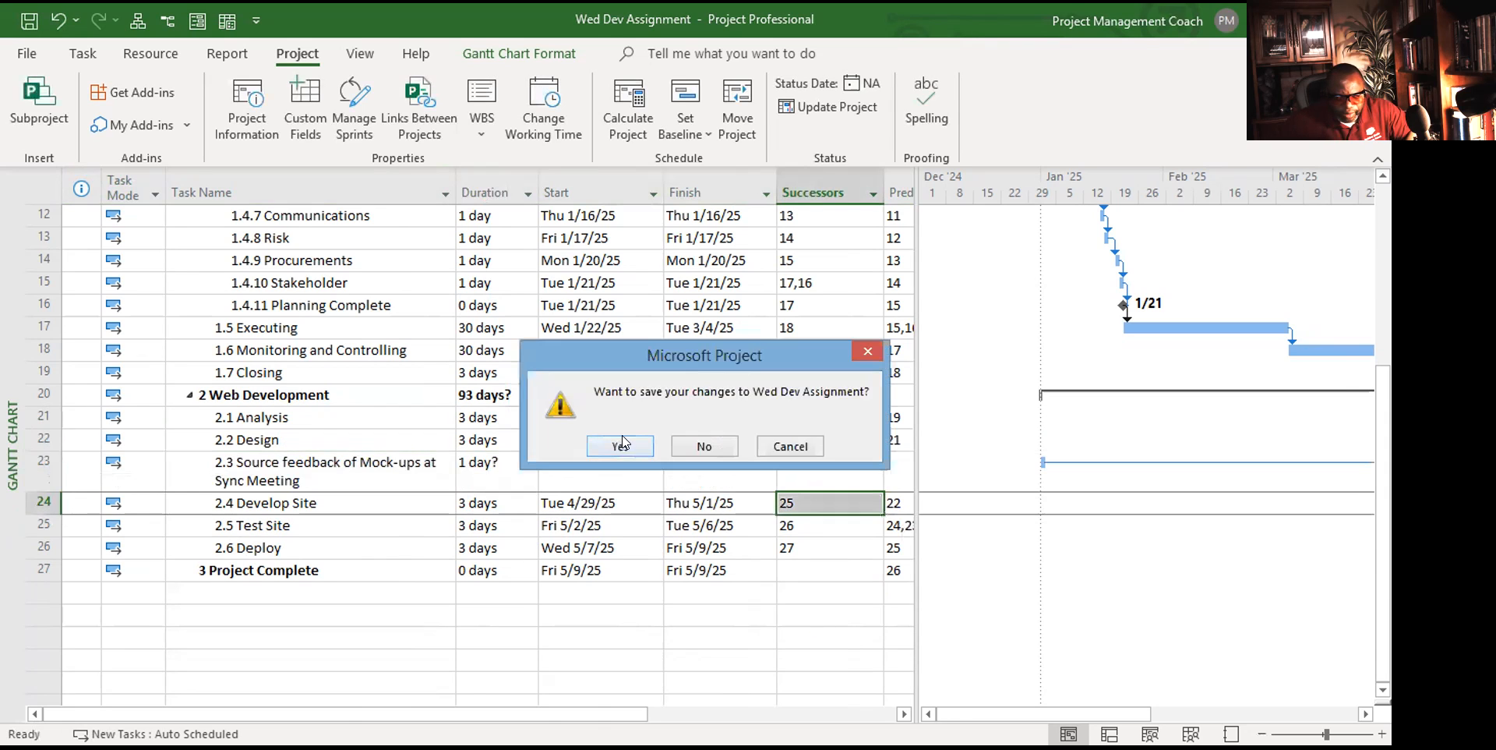
{"action": "left_click", "coordinate": [622, 444]}
- Try a confirmed 1-day duration on the Source feedback of Mock-ups at Sync Meeting task and undo the change
{"action": "left_click", "coordinate": [516, 467]}
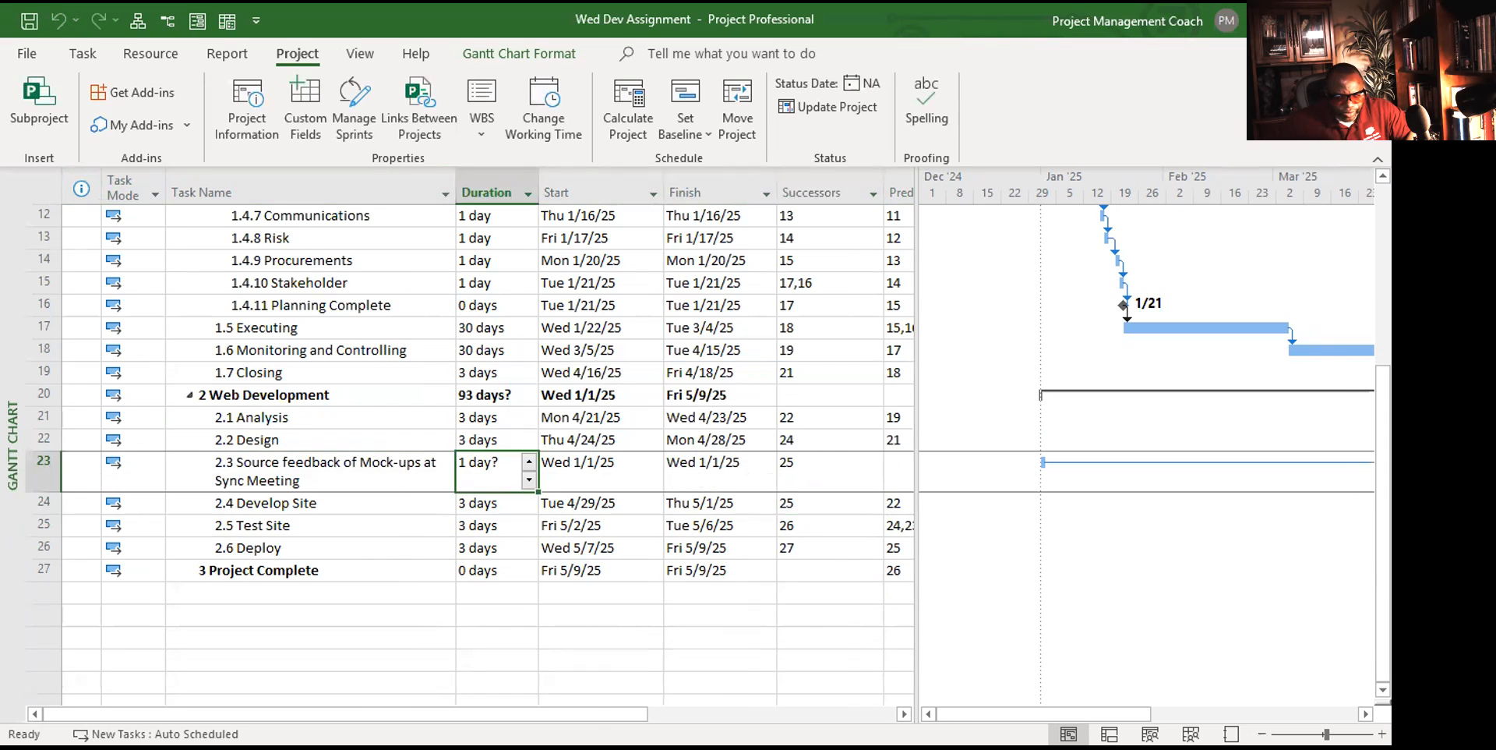
{"action": "key", "text": "Return"}
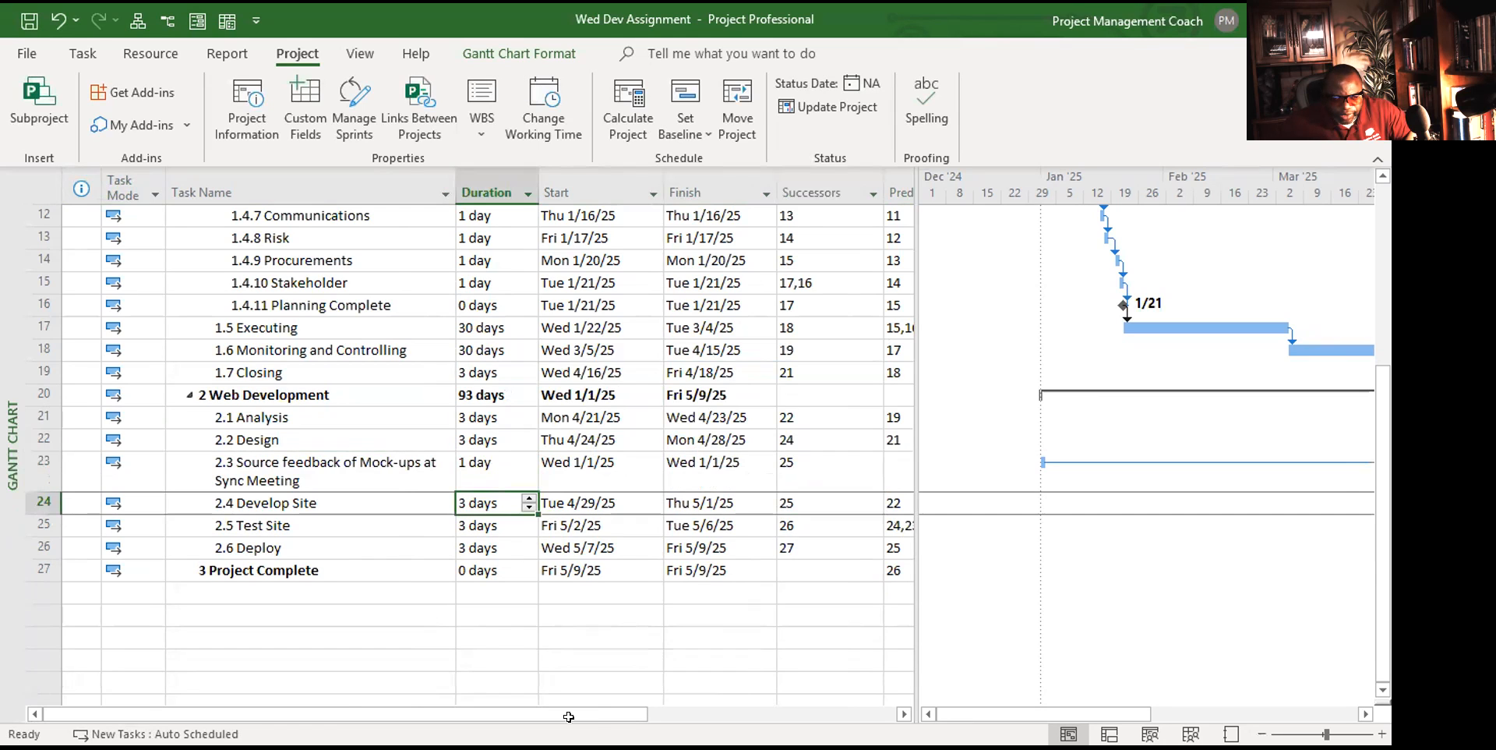
{"action": "left_click", "coordinate": [865, 461]}
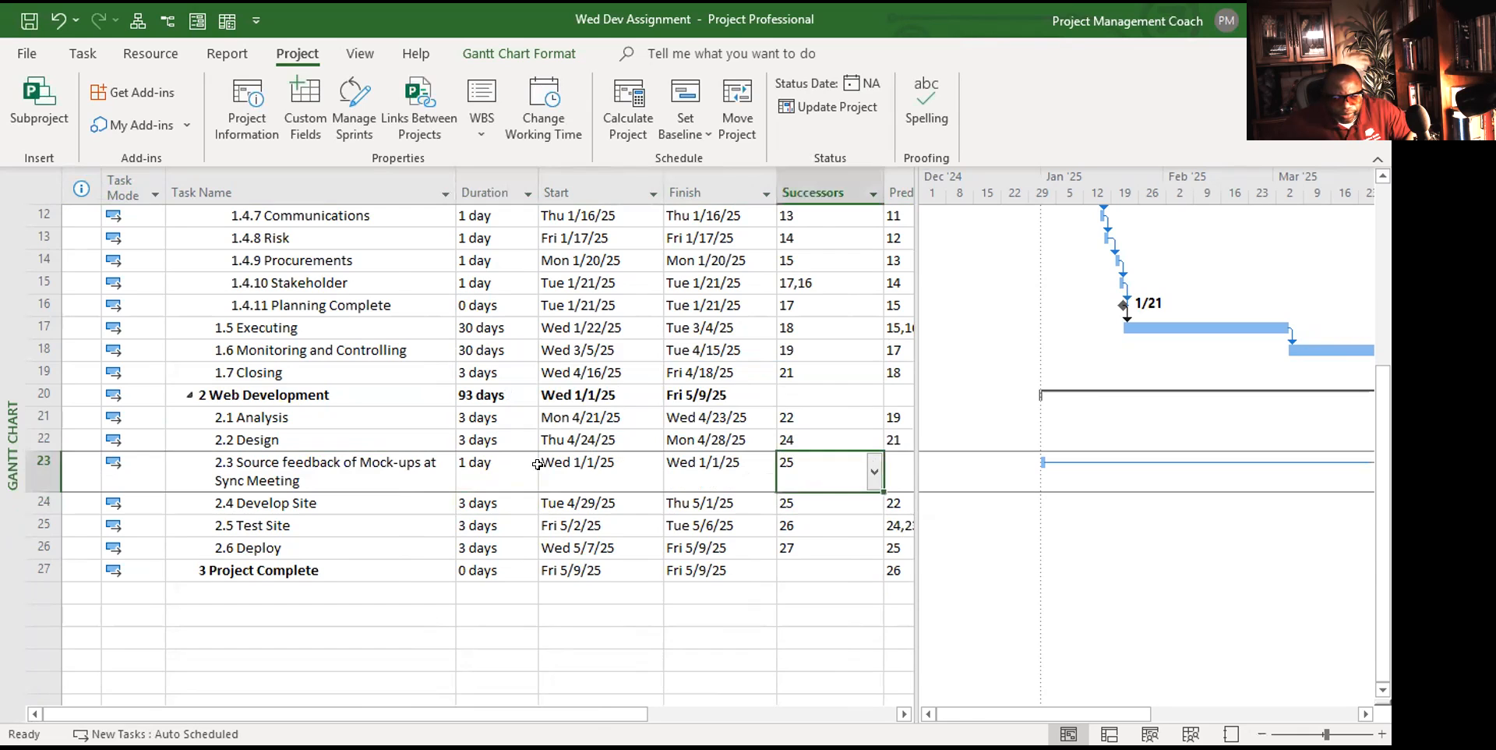
{"action": "left_click", "coordinate": [283, 470]}
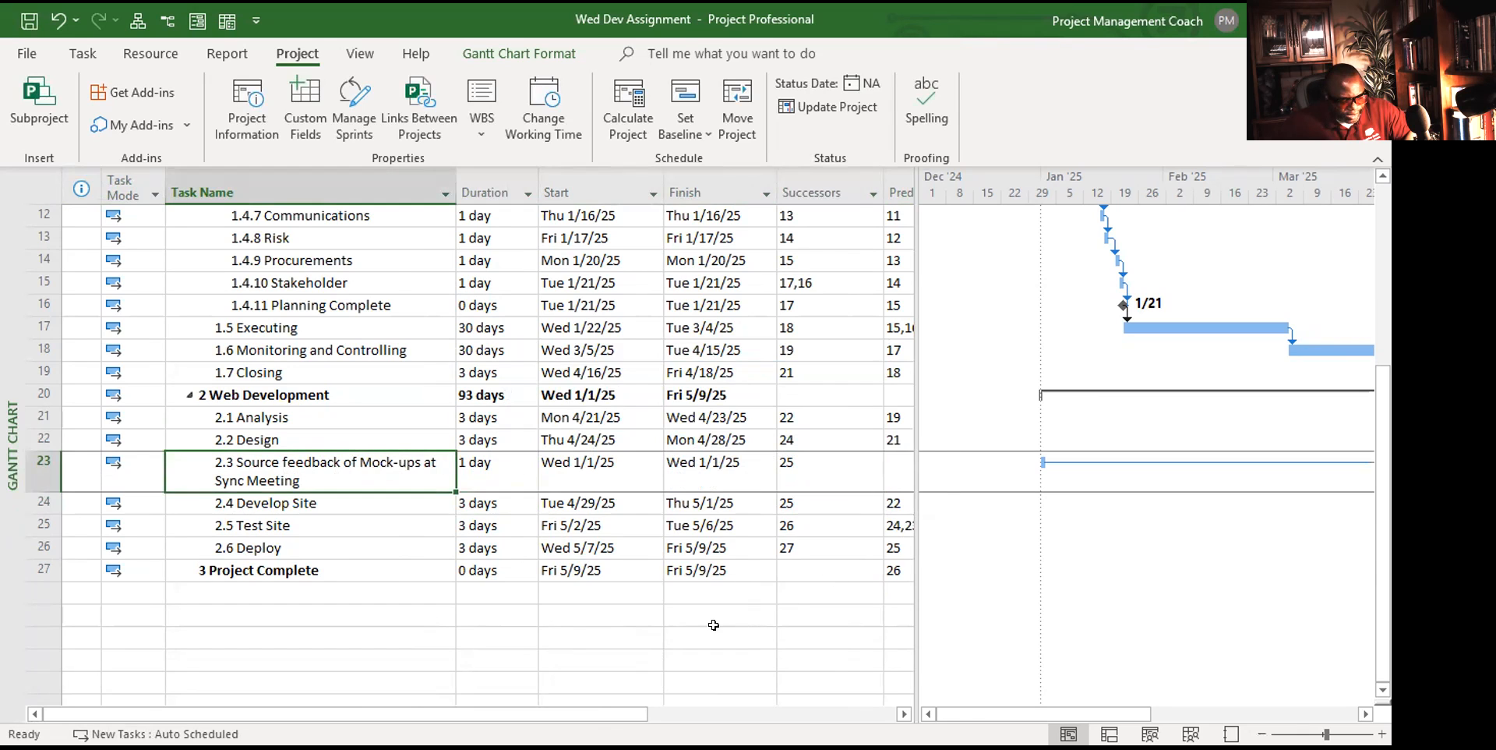
{"action": "key", "text": "ctrl+z"}
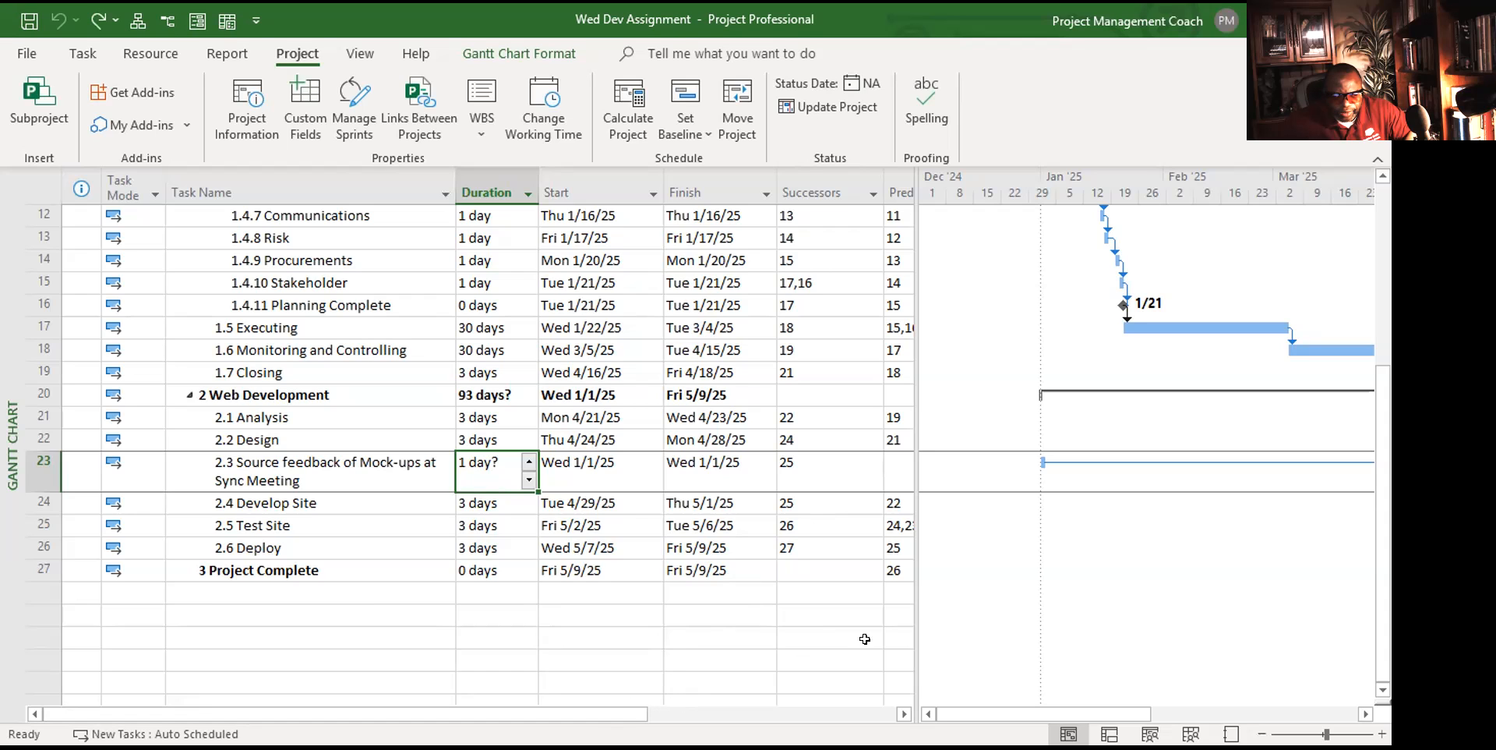
- Clear the successor of the Source feedback of Mock-ups at Sync Meeting task and set task 22 as its predecessor
{"action": "left_click", "coordinate": [904, 713]}
{"action": "left_click", "coordinate": [762, 465]}
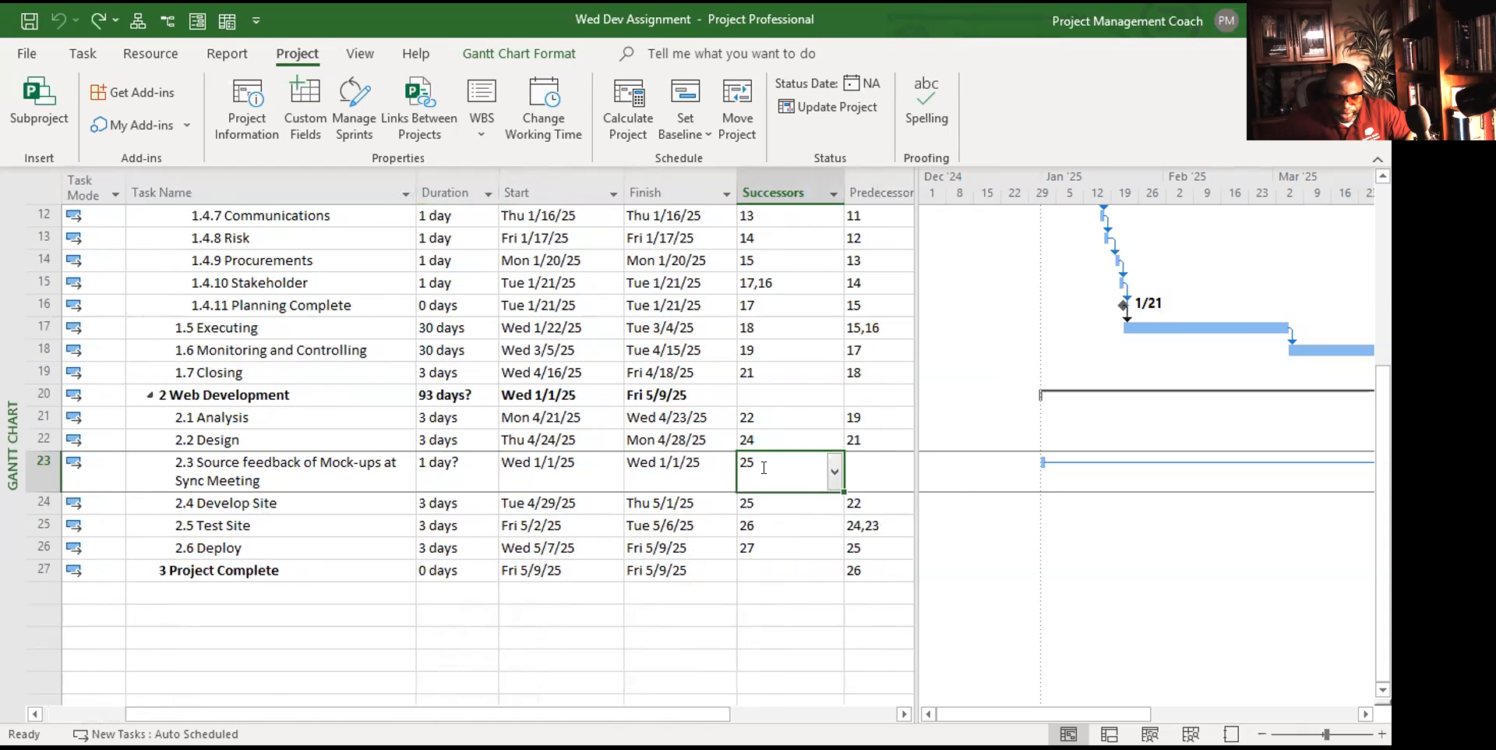
{"action": "key", "text": "Delete"}
{"action": "left_click", "coordinate": [871, 466]}
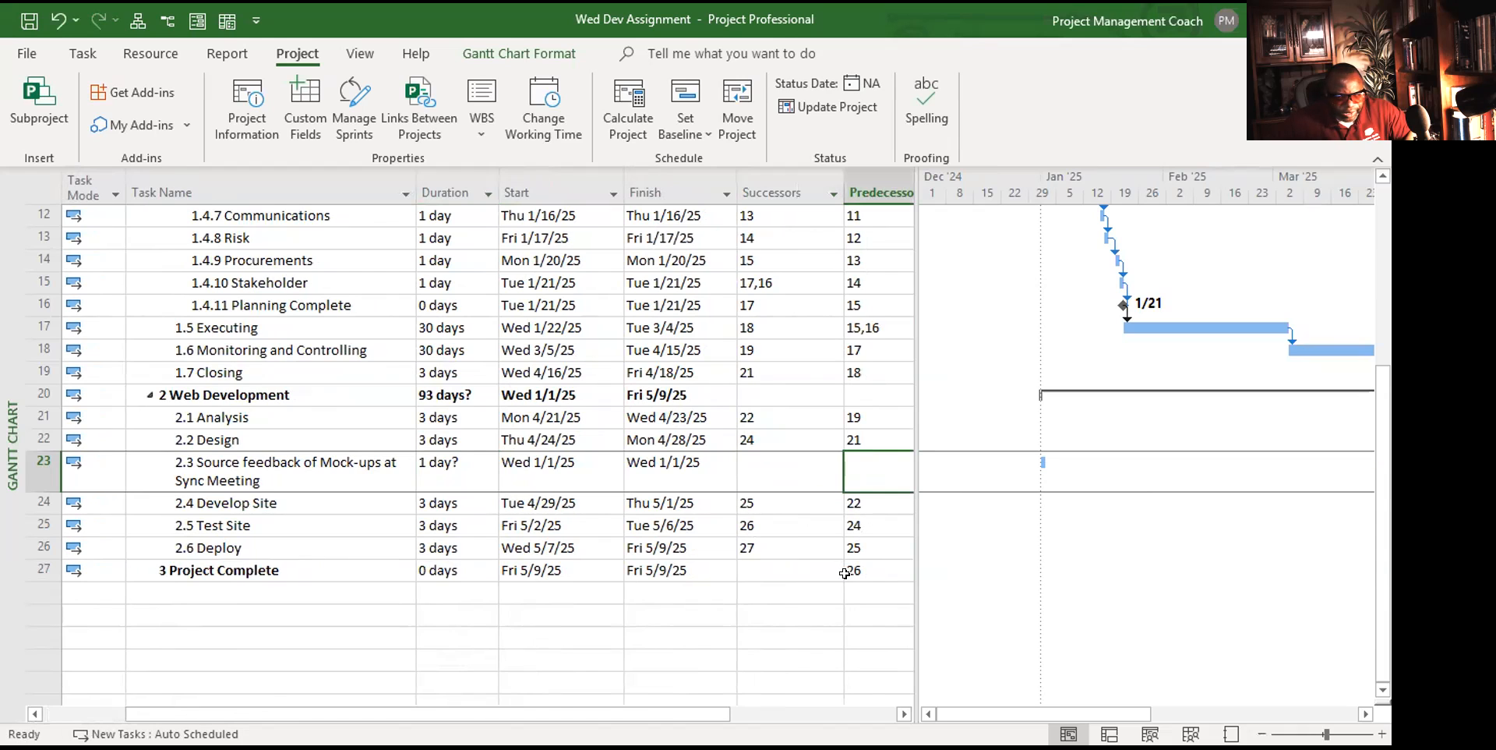
{"action": "type", "text": "22"}
{"action": "key", "text": "Return"}
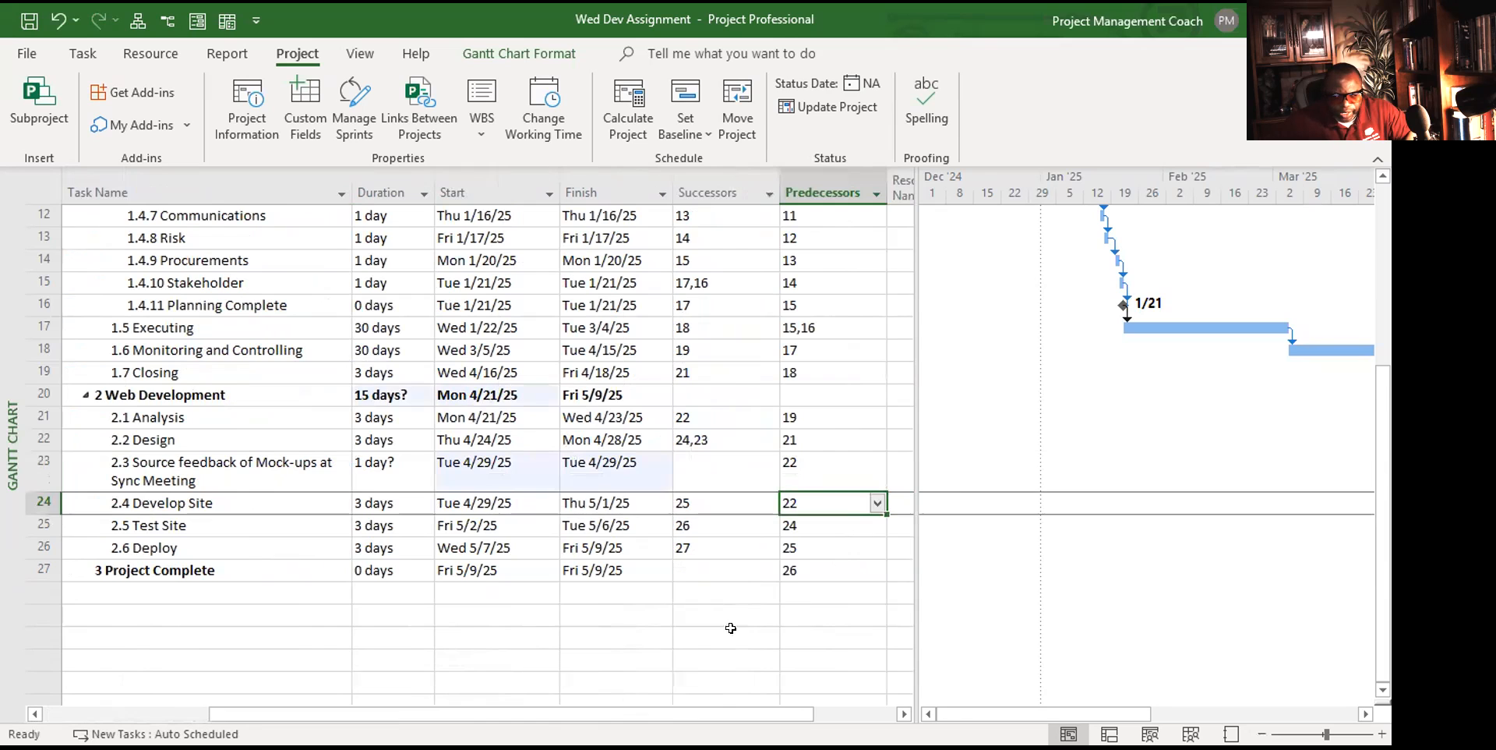
{"action": "left_click_drag", "start_coordinate": [1002, 710], "coordinate": [1190, 710]}
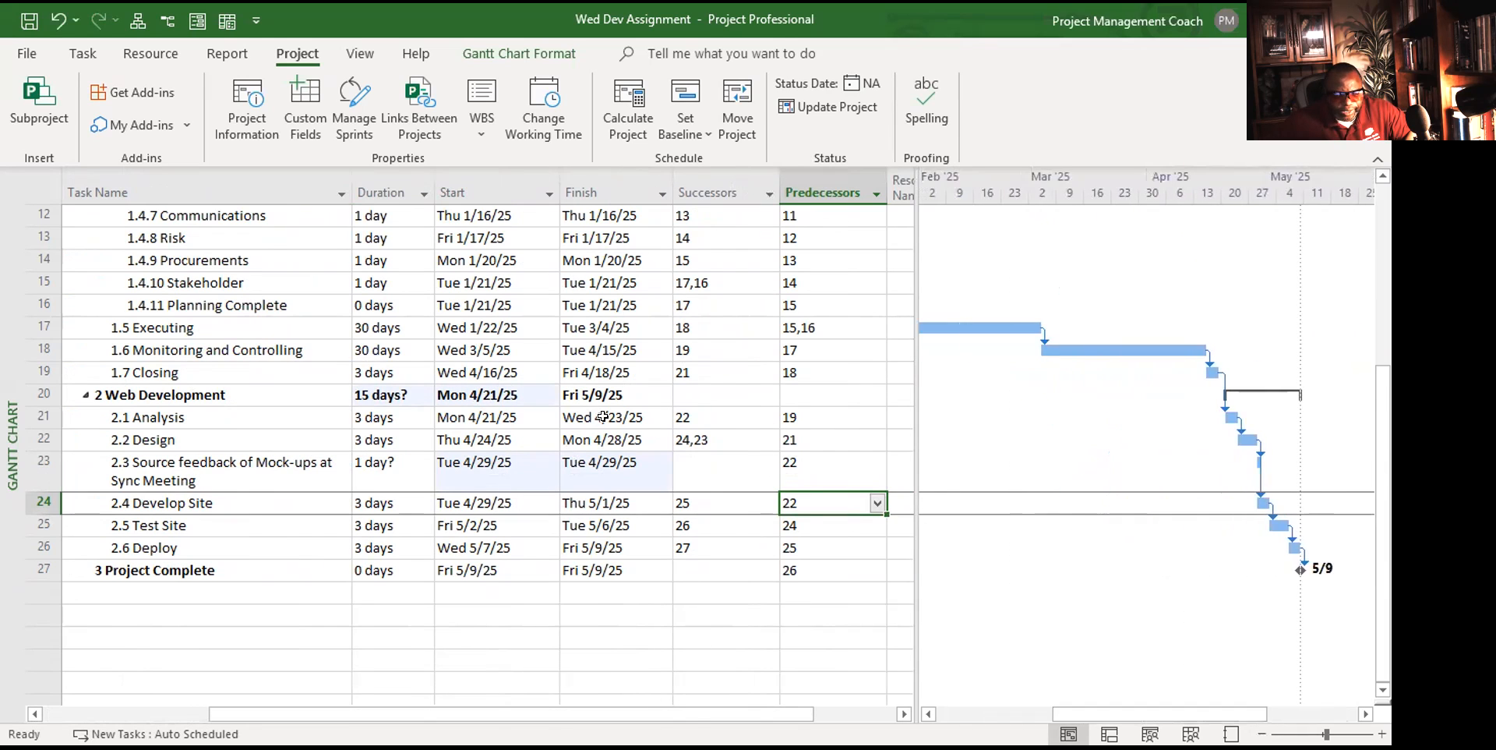
- Try a 2-day duration on the Source feedback of Mock-ups at Sync Meeting task
{"action": "left_click", "coordinate": [255, 470]}
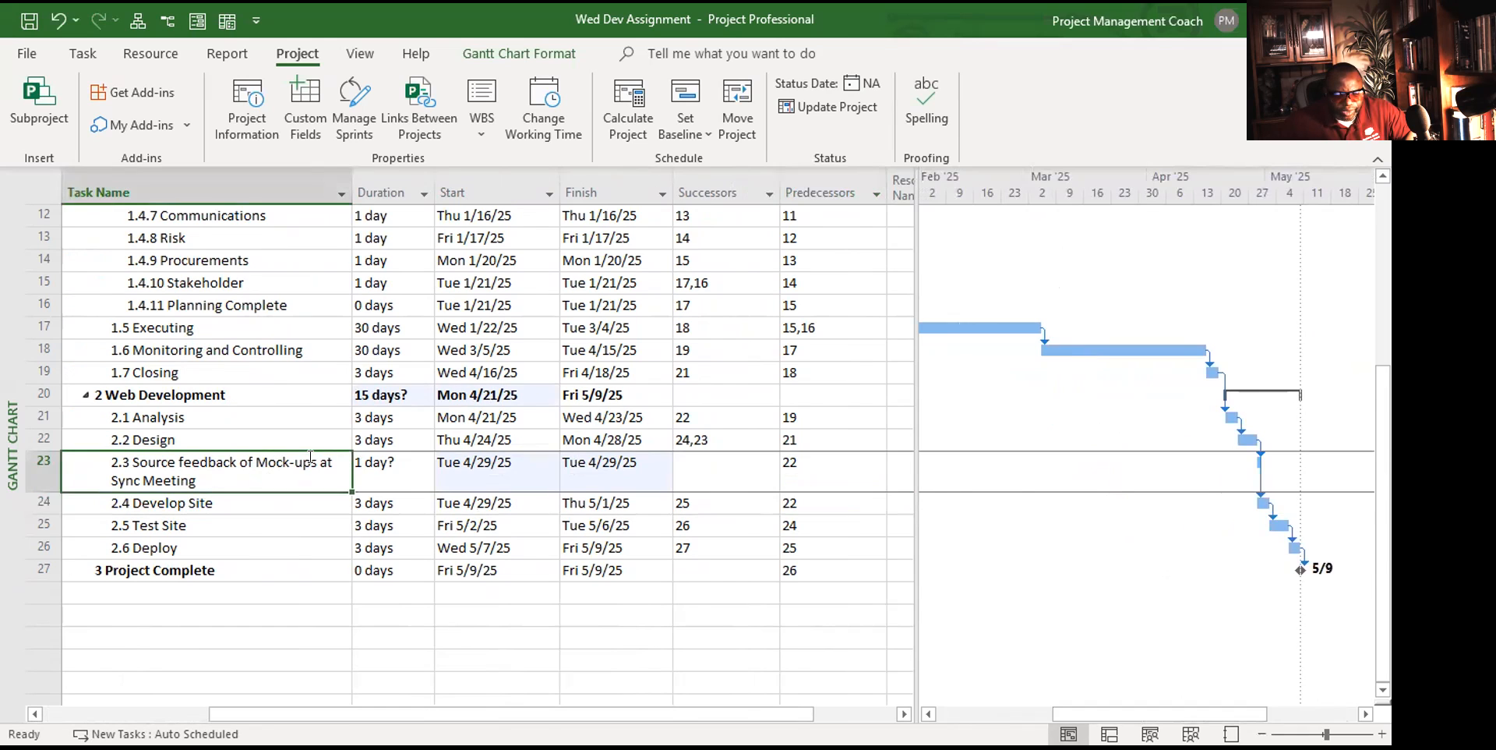
{"action": "left_click", "coordinate": [386, 460]}
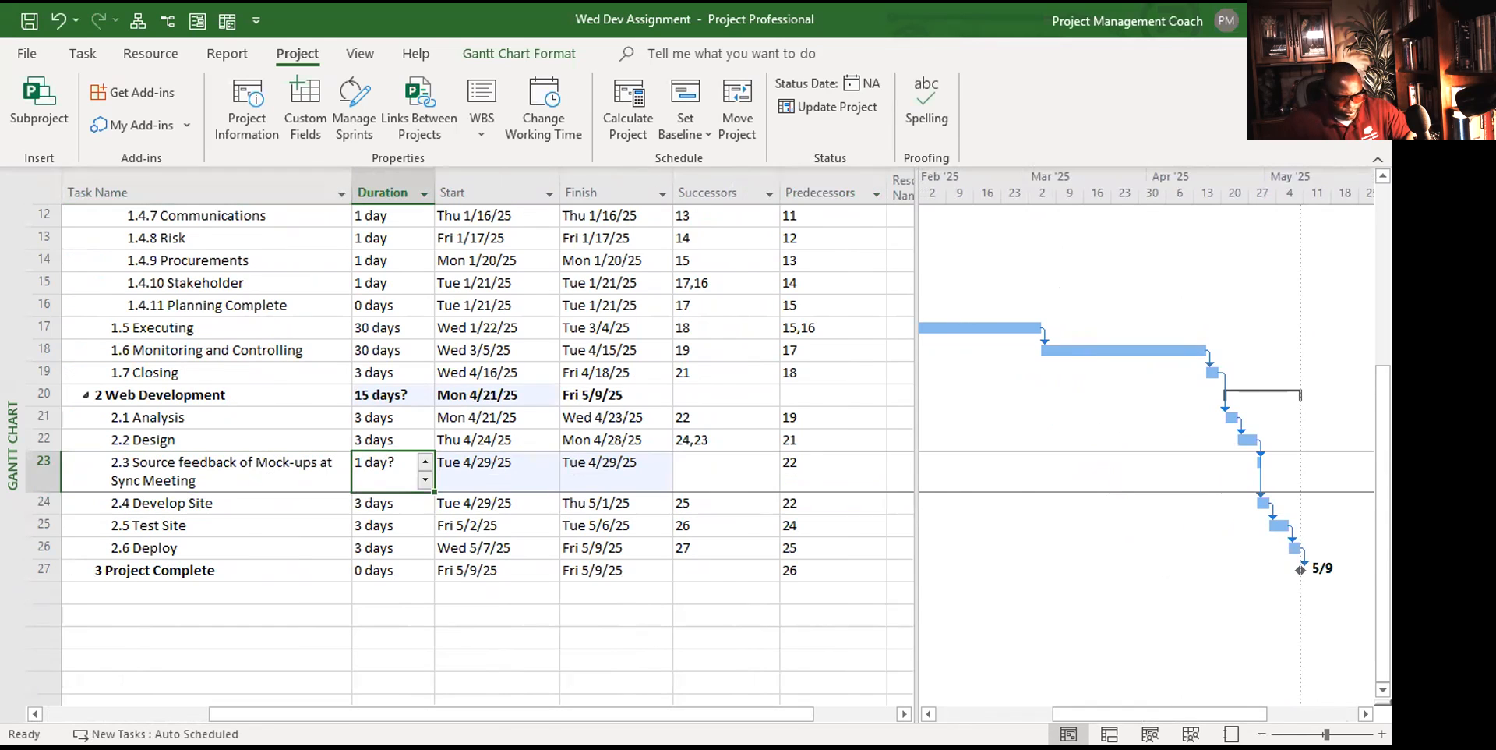
{"action": "type", "text": "2"}
{"action": "key", "text": "Return"}
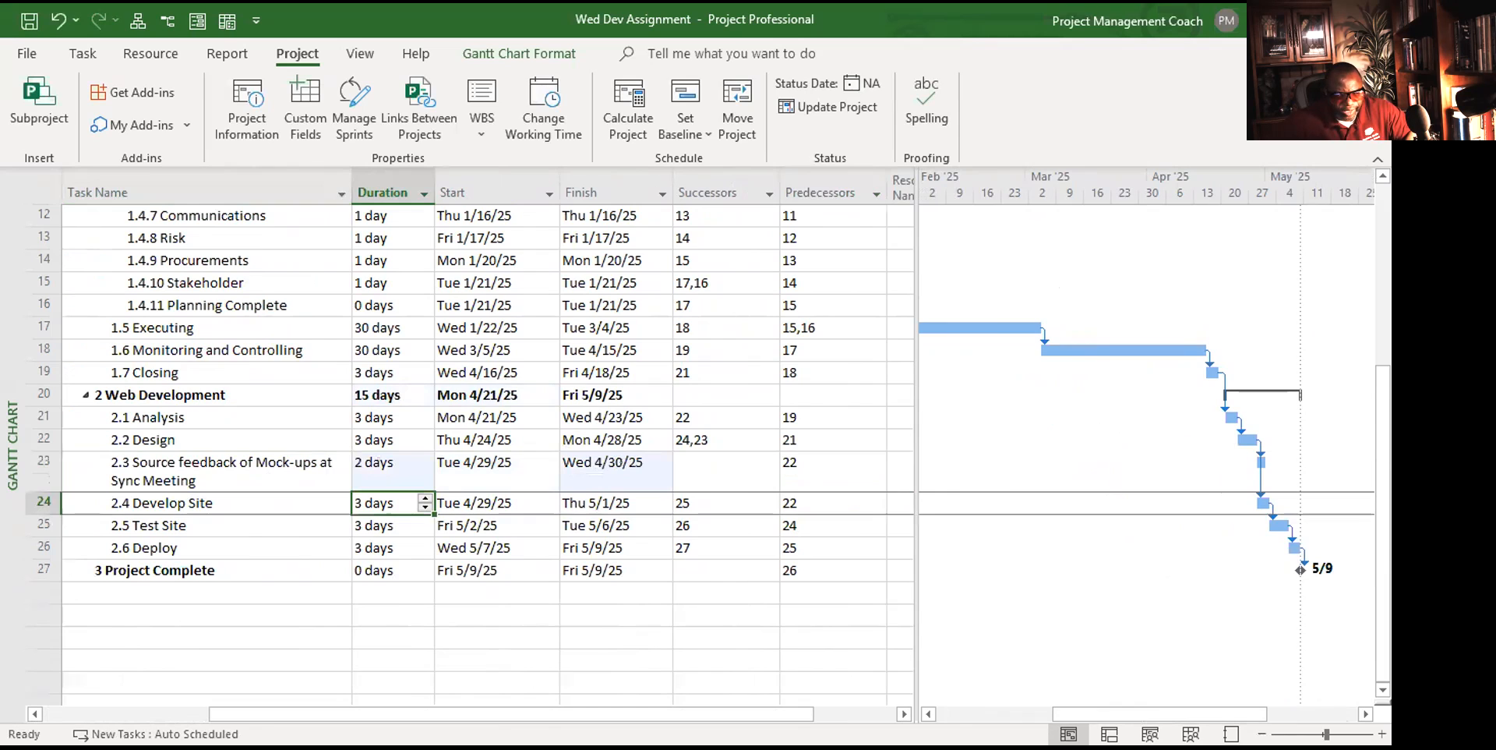
- Set the duration of the Source feedback of Mock-ups at Sync Meeting task to 1 day
{"action": "left_click", "coordinate": [366, 467]}
{"action": "type", "text": "1"}
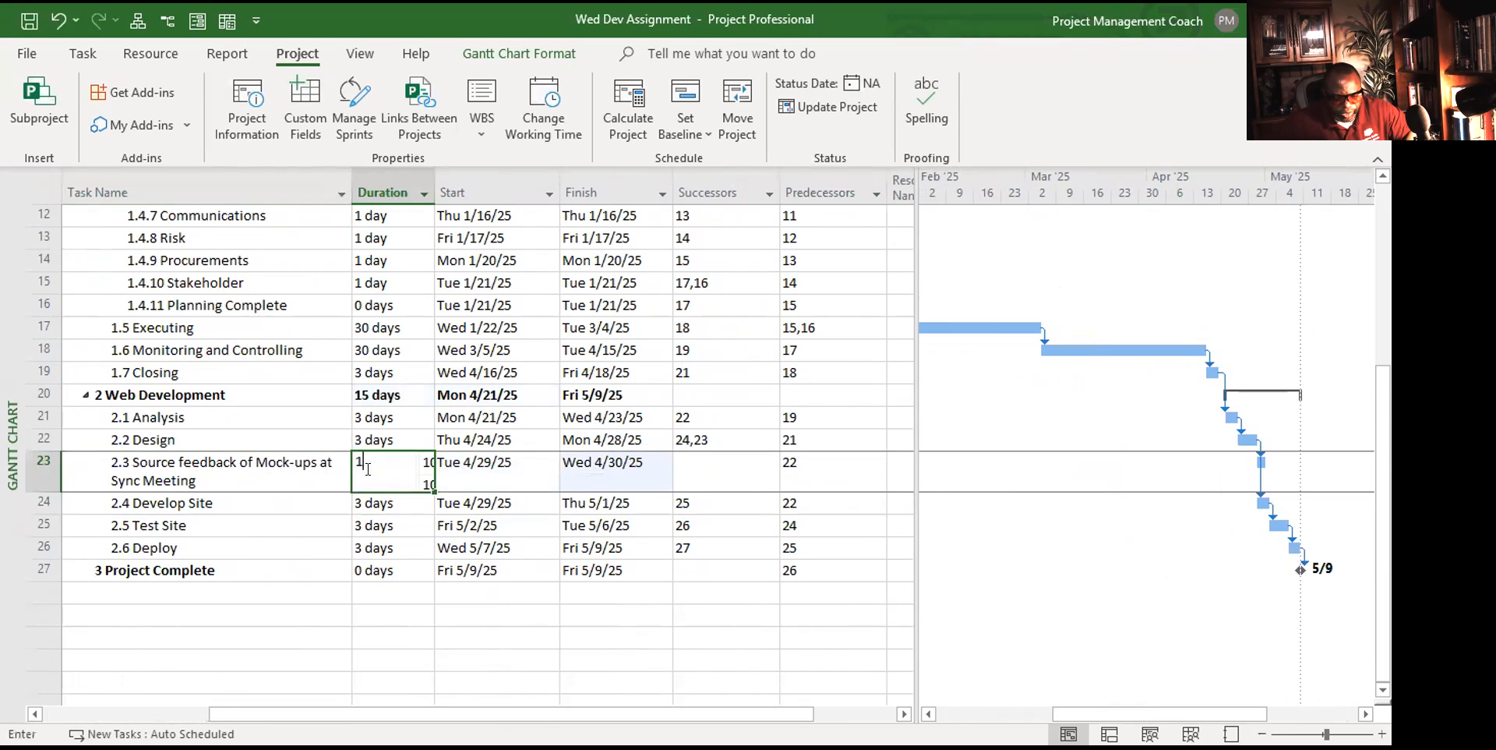
{"action": "key", "text": "Return"}
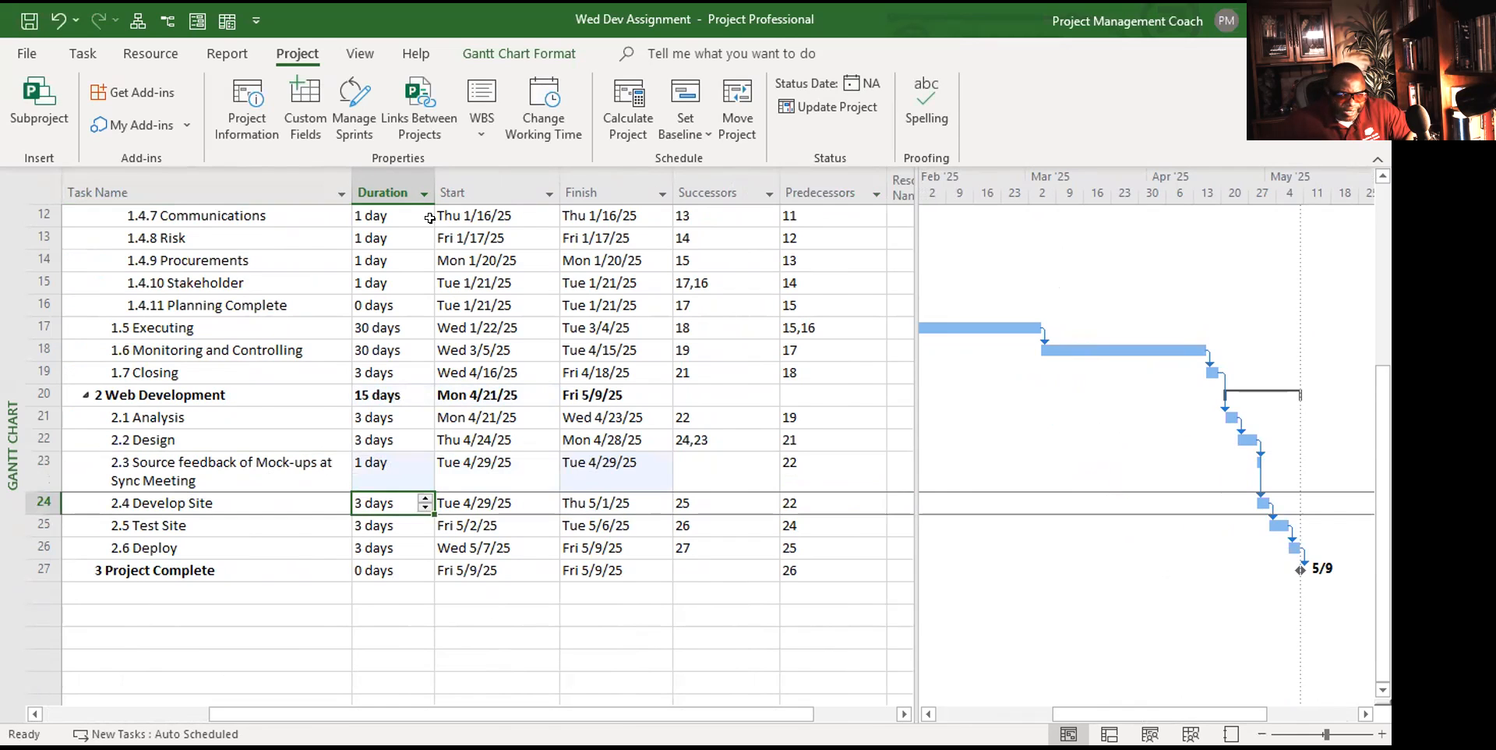
- Insert a new column before Duration and find the constraint fields by entering "const" as its name
{"action": "right_click", "coordinate": [393, 189]}
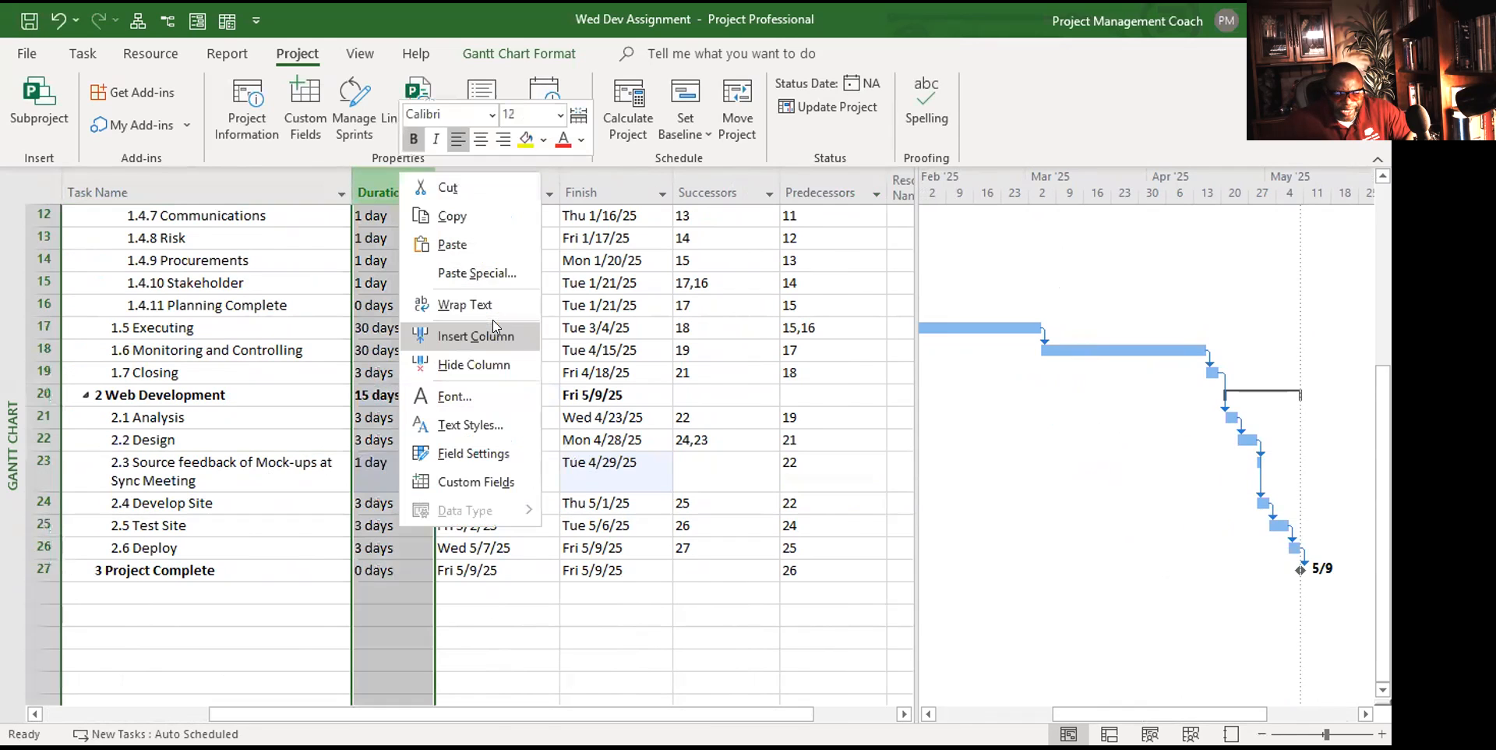
{"action": "left_click", "coordinate": [492, 336]}
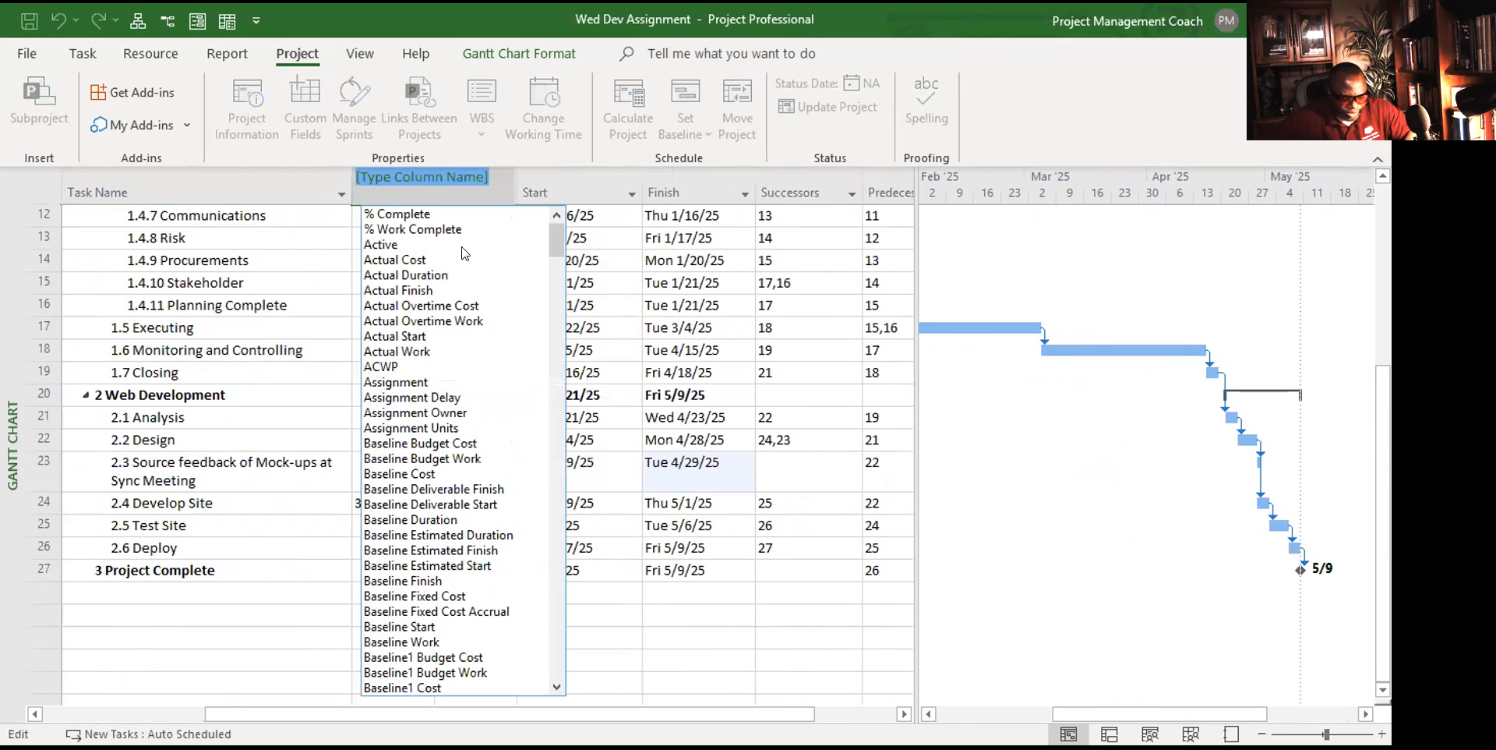
{"action": "type", "text": "confirmedst"}
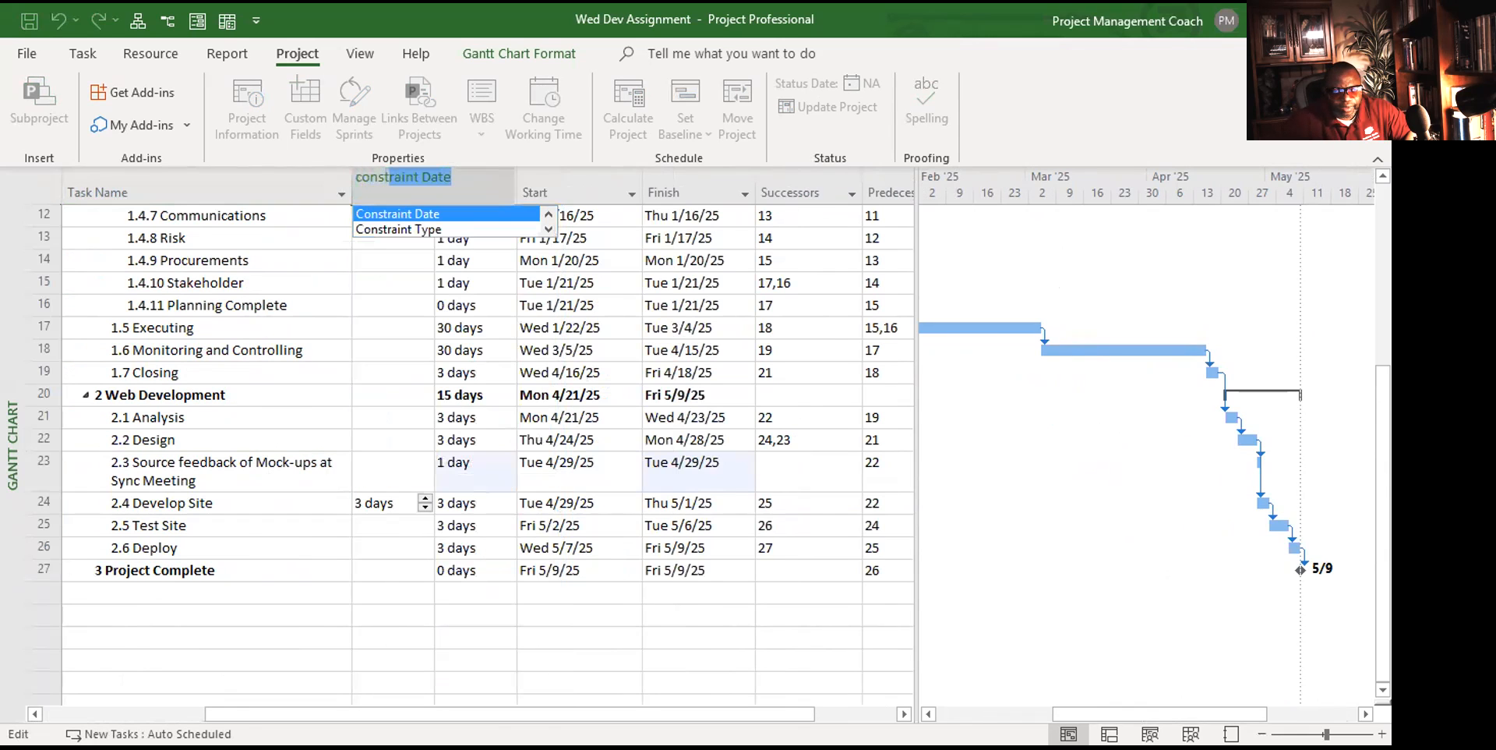
- Insert a widened Constraint Type column before Duration and set the mock-ups feedback task 2.3 to Start No Earlier Than
{"action": "left_click", "coordinate": [441, 228]}
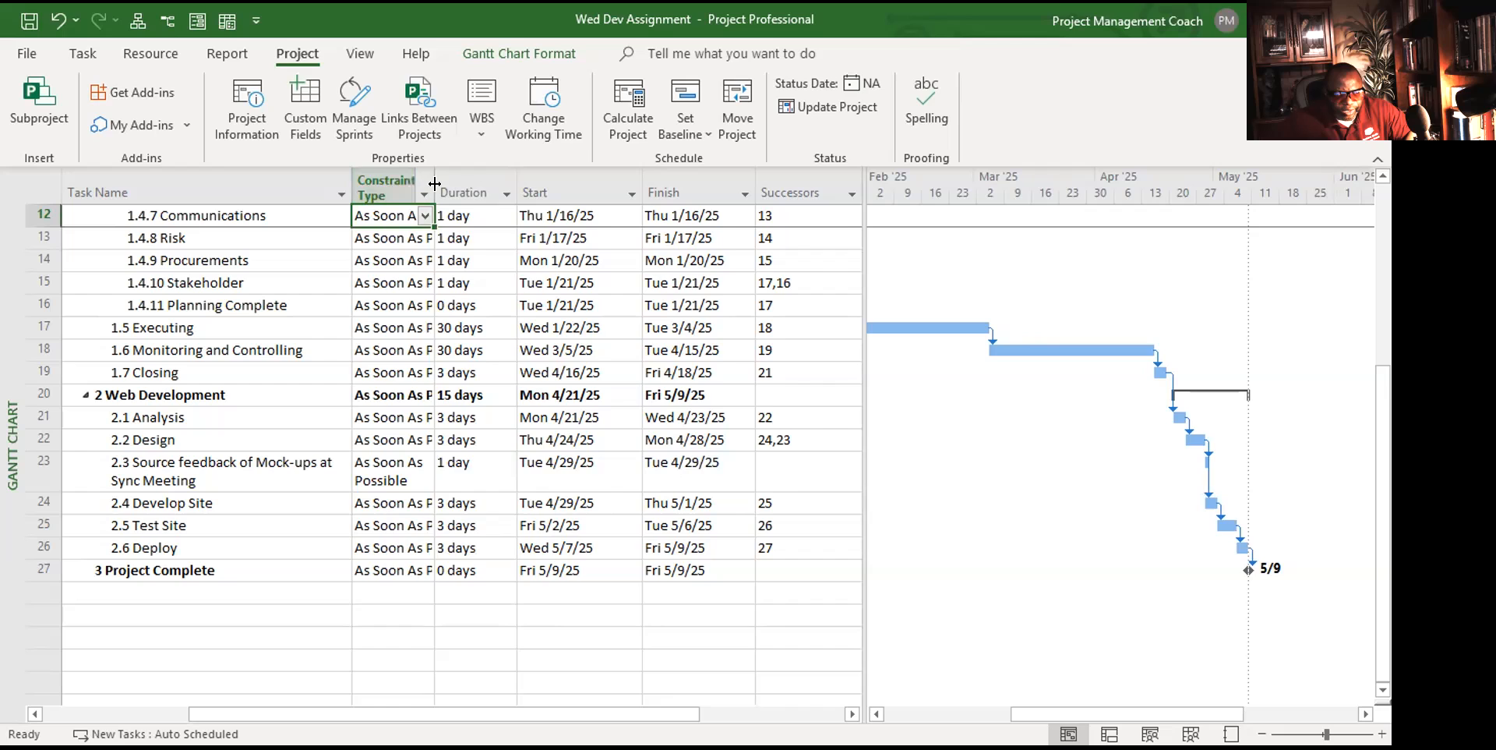
{"action": "left_click_drag", "start_coordinate": [434, 187], "coordinate": [520, 187]}
{"action": "left_click", "coordinate": [392, 460]}
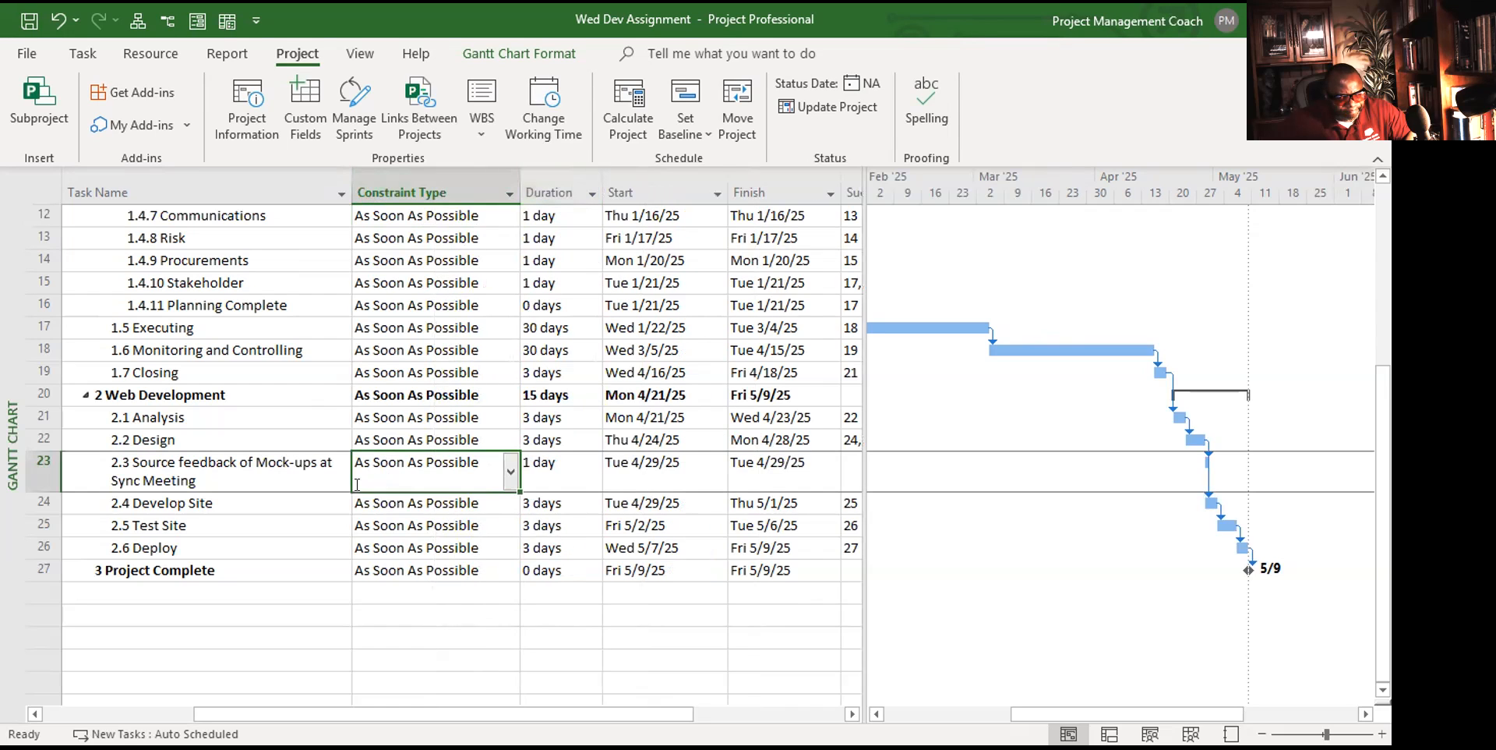
{"action": "left_click", "coordinate": [511, 471]}
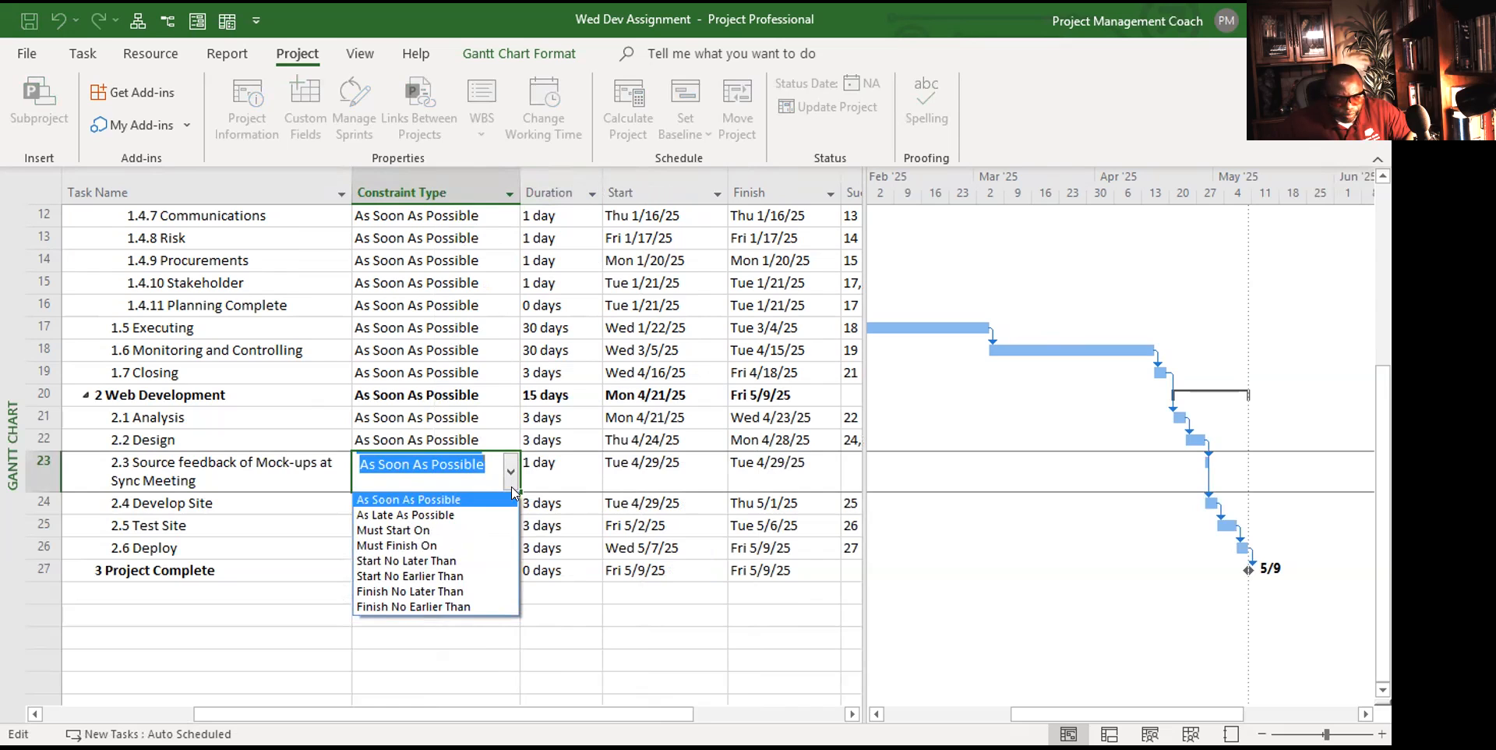
{"action": "left_click", "coordinate": [434, 576]}
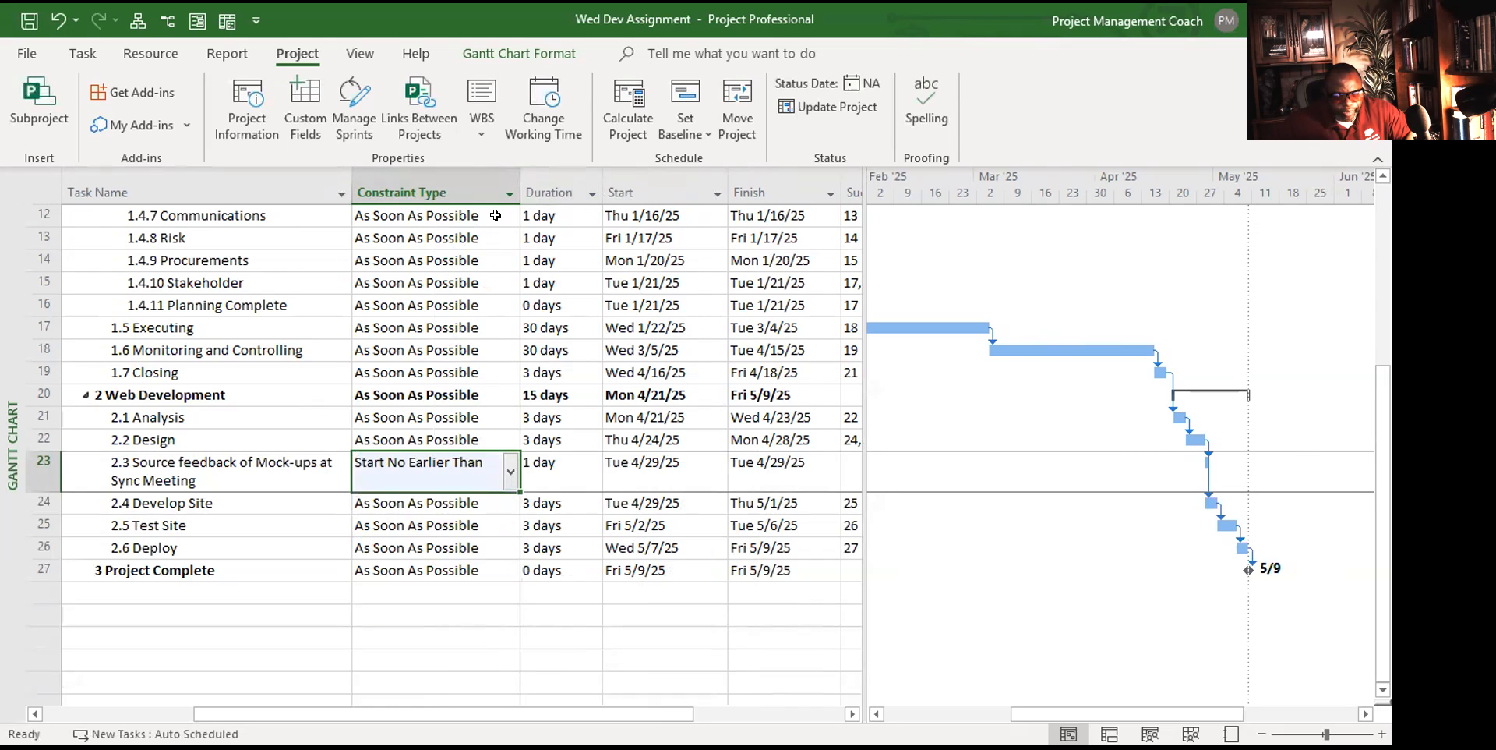
{"action": "key", "text": "Return"}
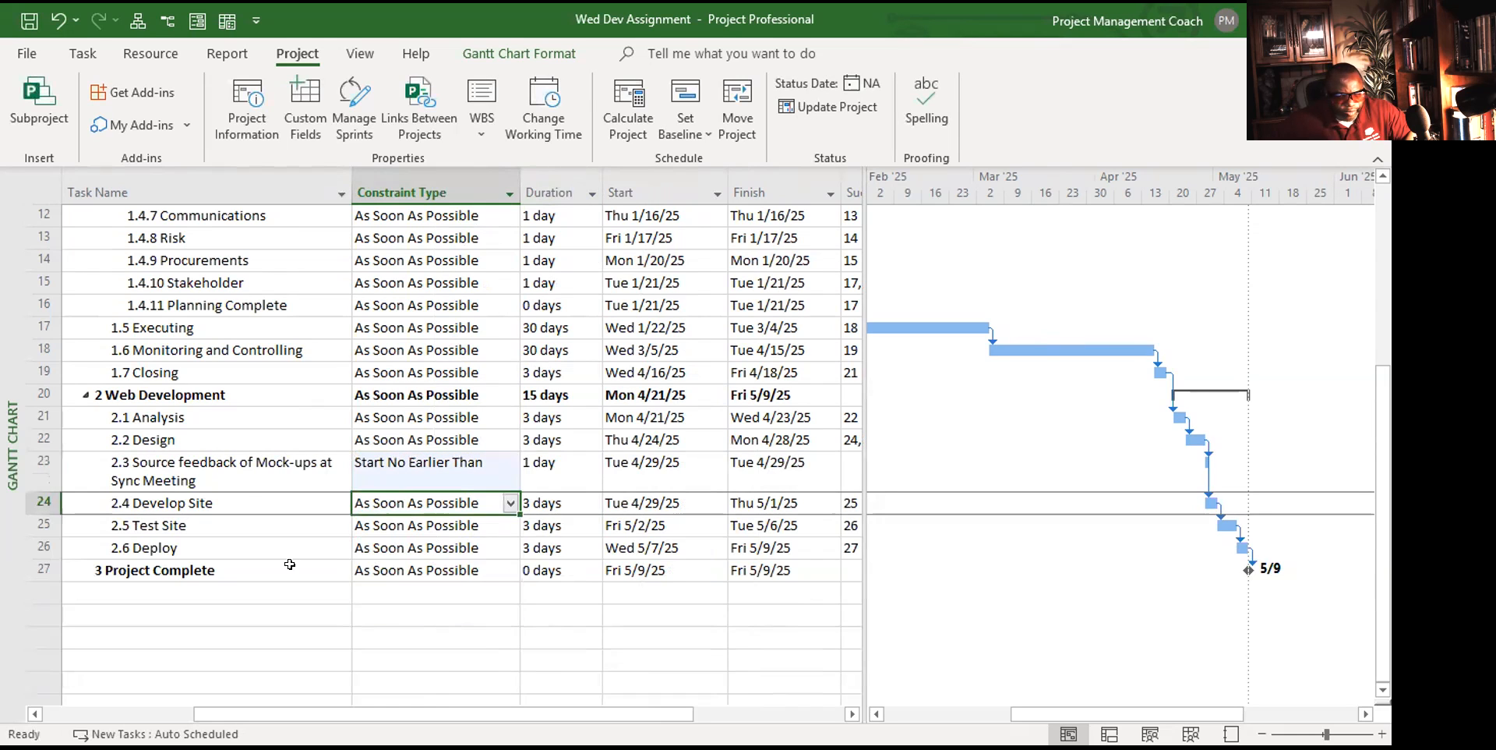
- Add the note "This mock review should not start any earlier than the sync meeting." to task 2.3, Source feedback of Mock-ups
{"action": "left_click_drag", "start_coordinate": [254, 711], "coordinate": [104, 712]}
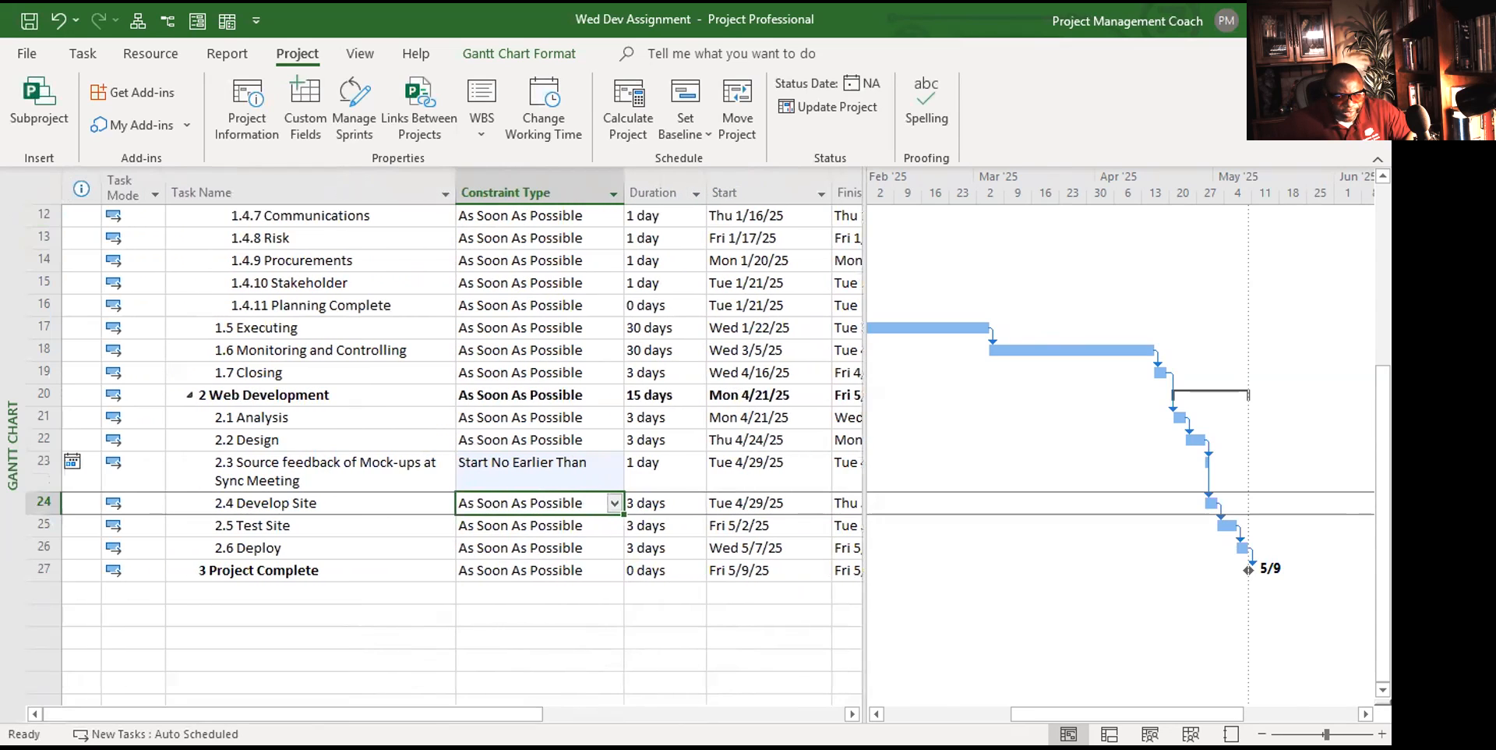
{"action": "left_click", "coordinate": [290, 467]}
{"action": "double_click", "coordinate": [290, 468]}
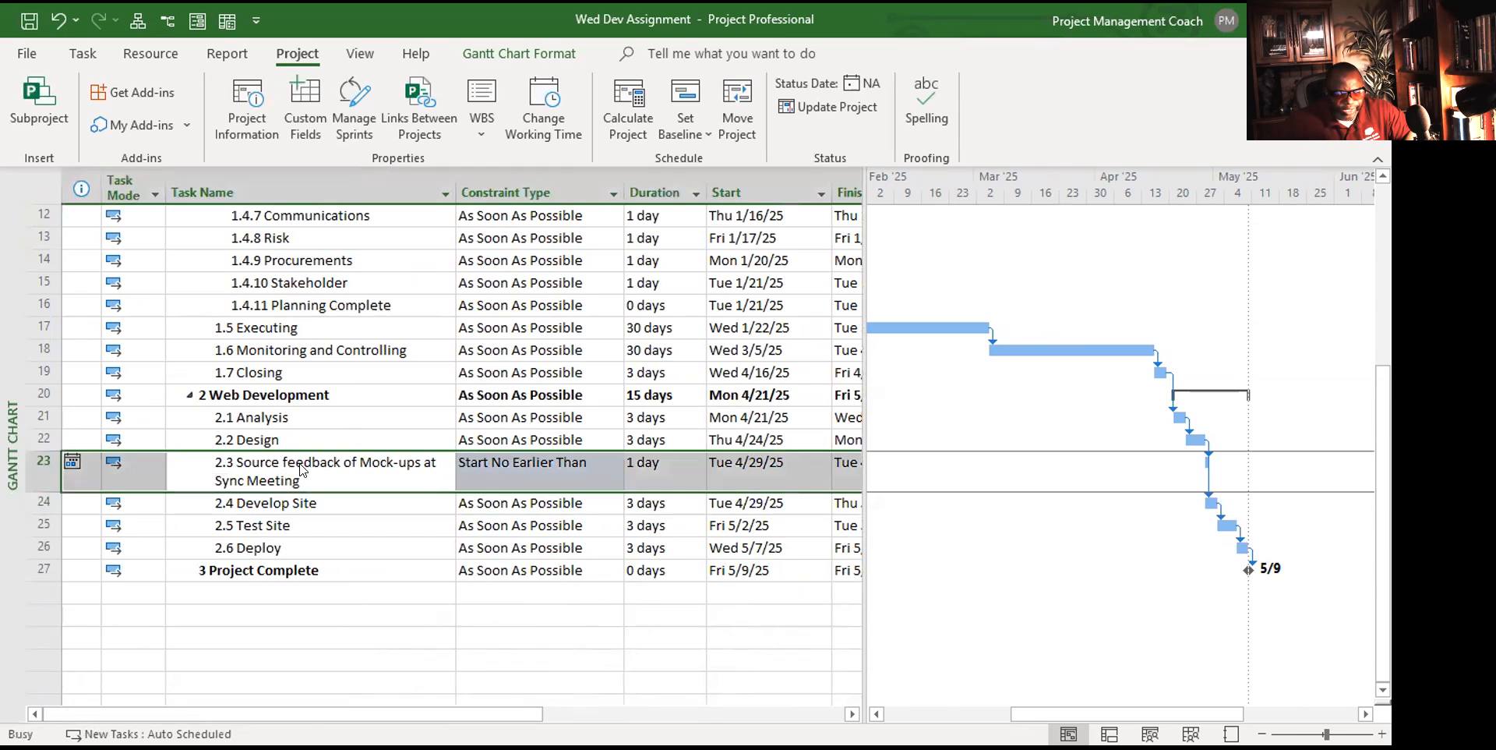
{"action": "left_click", "coordinate": [567, 420]}
{"action": "type", "text": "This mock e"}
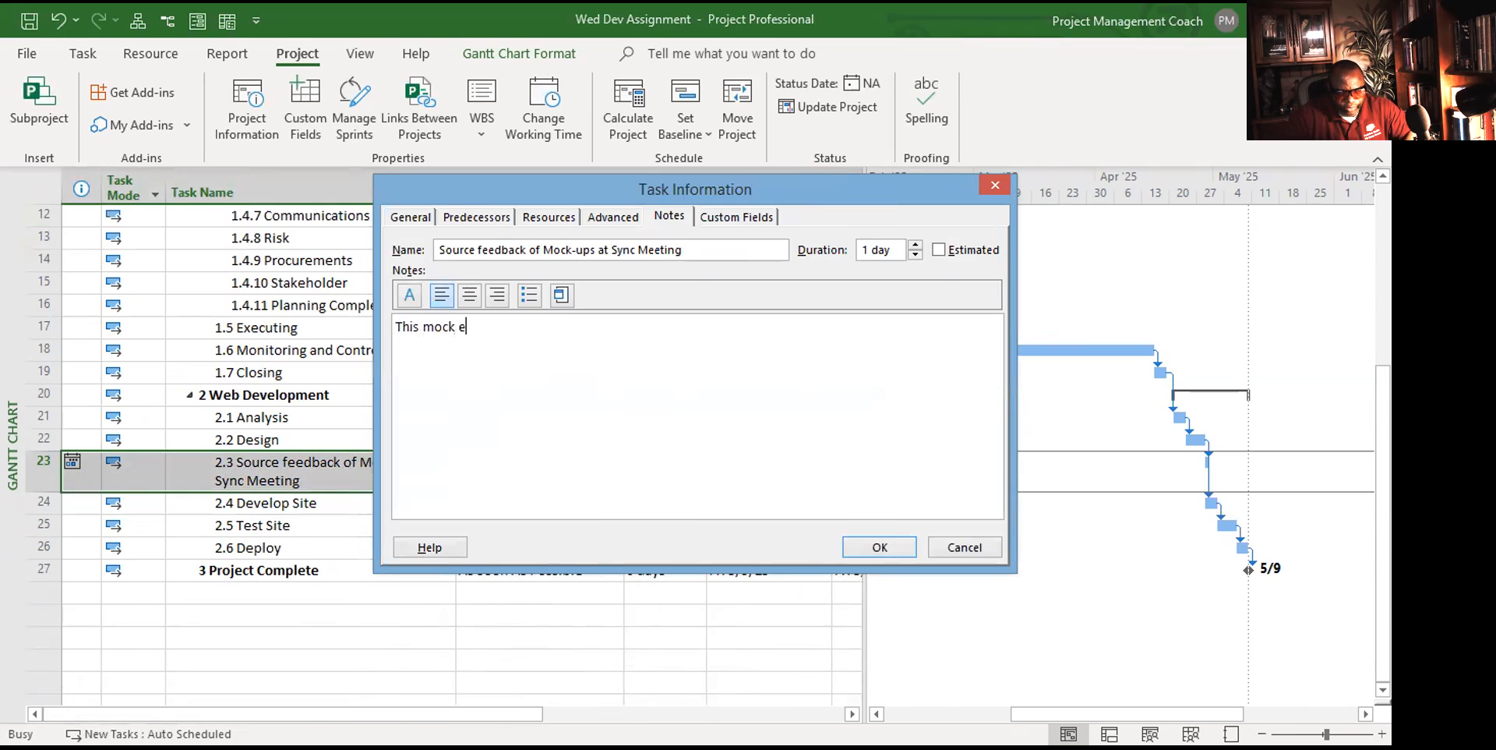
{"action": "key", "text": "BackSpace"}
{"action": "type", "text": "review"}
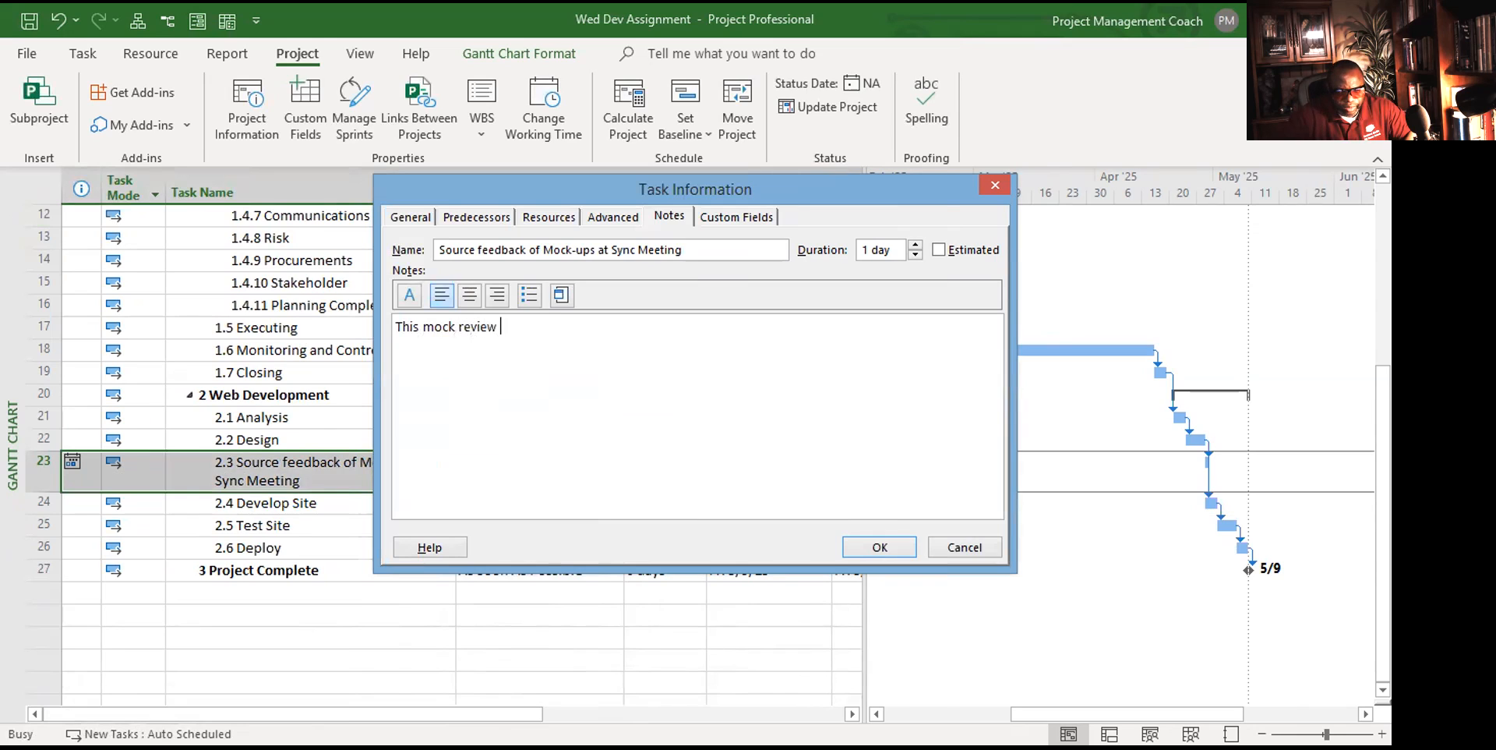
{"action": "type", "text": " shou"}
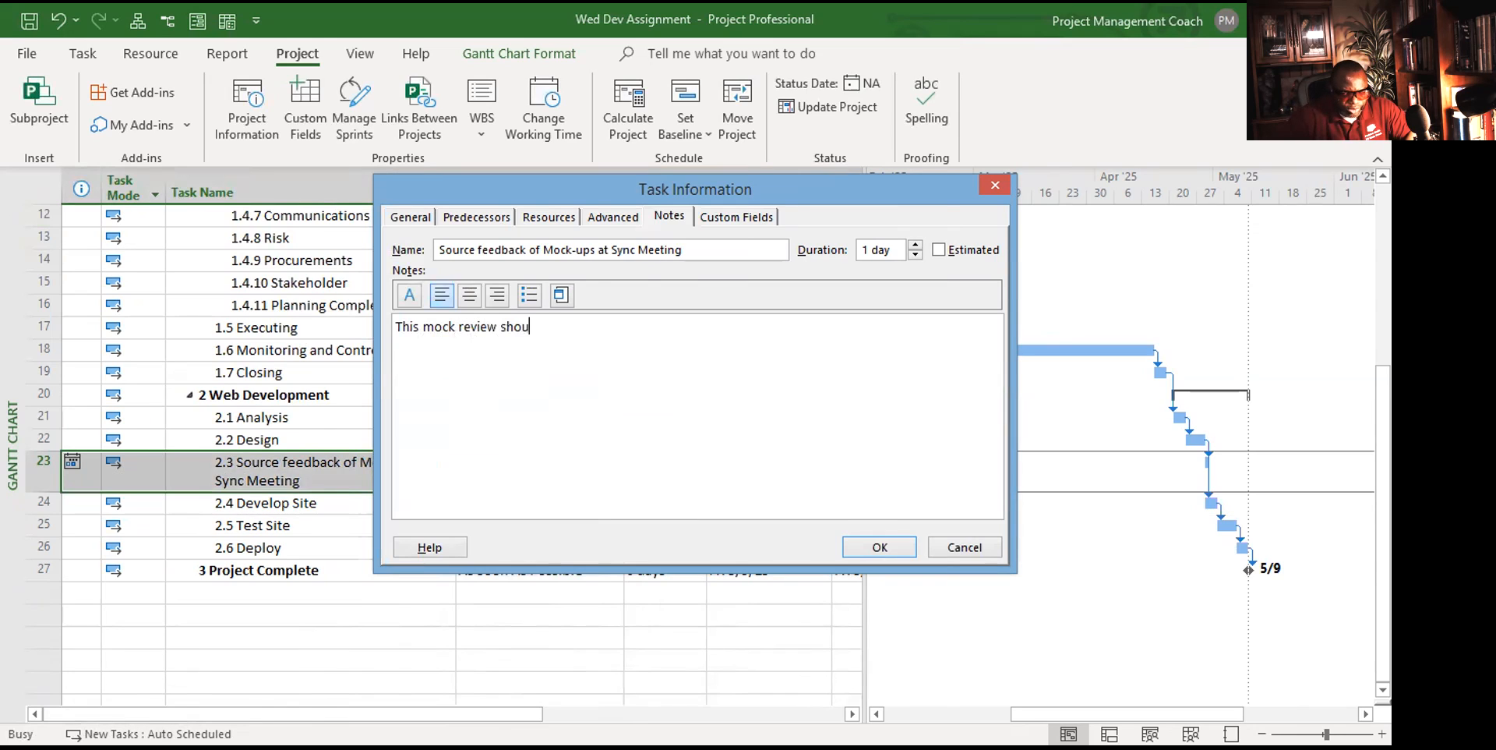
{"action": "type", "text": "ld not start "}
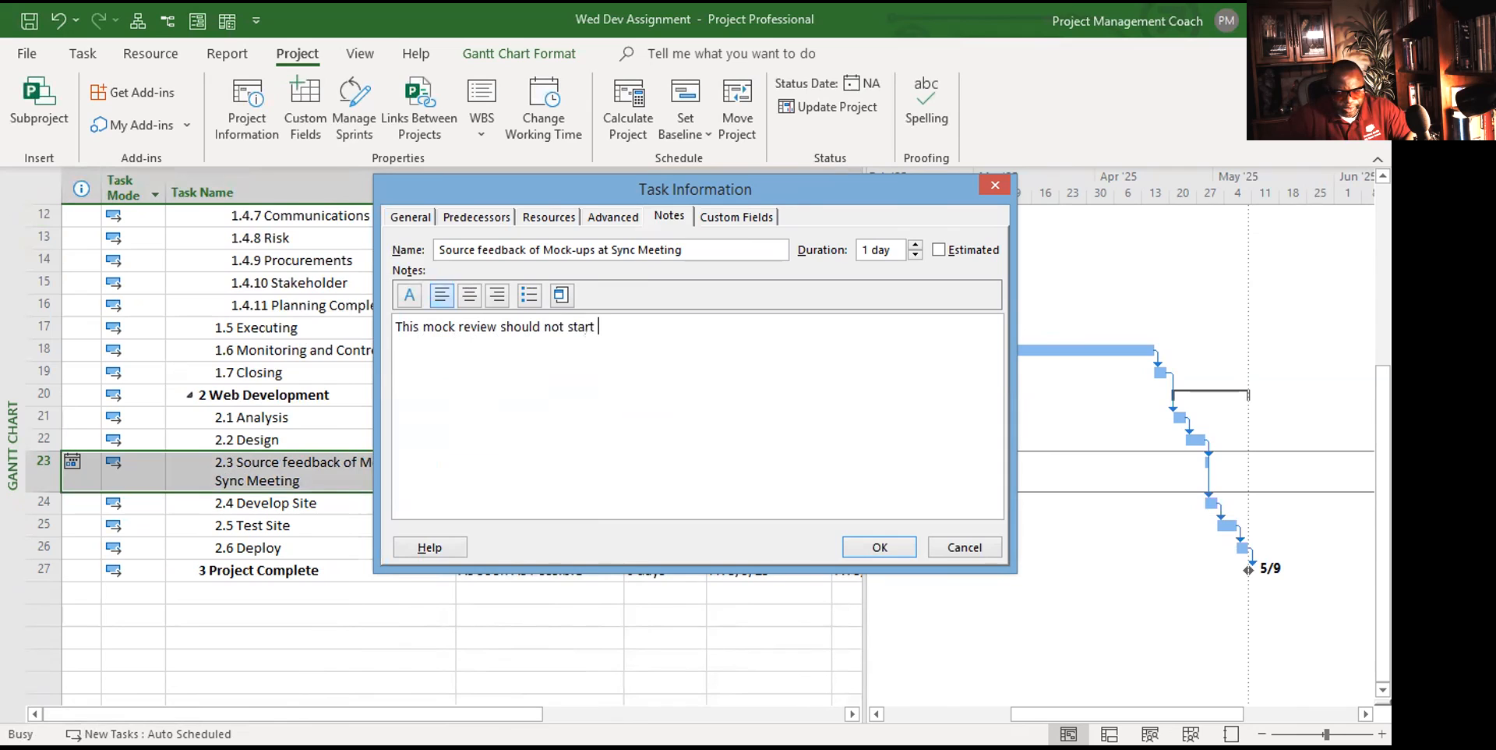
{"action": "type", "text": "any earlier than the sy"}
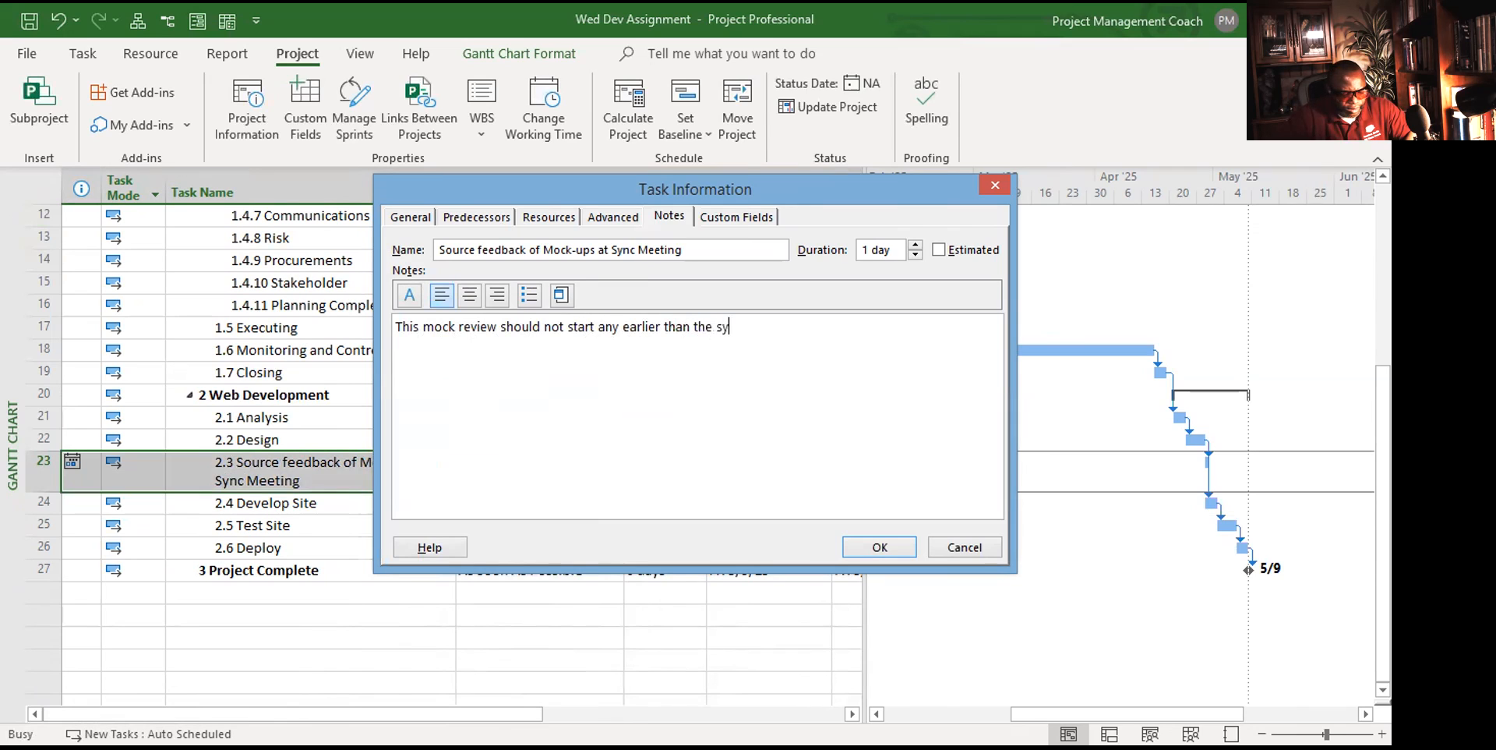
{"action": "type", "text": "nc meeting"}
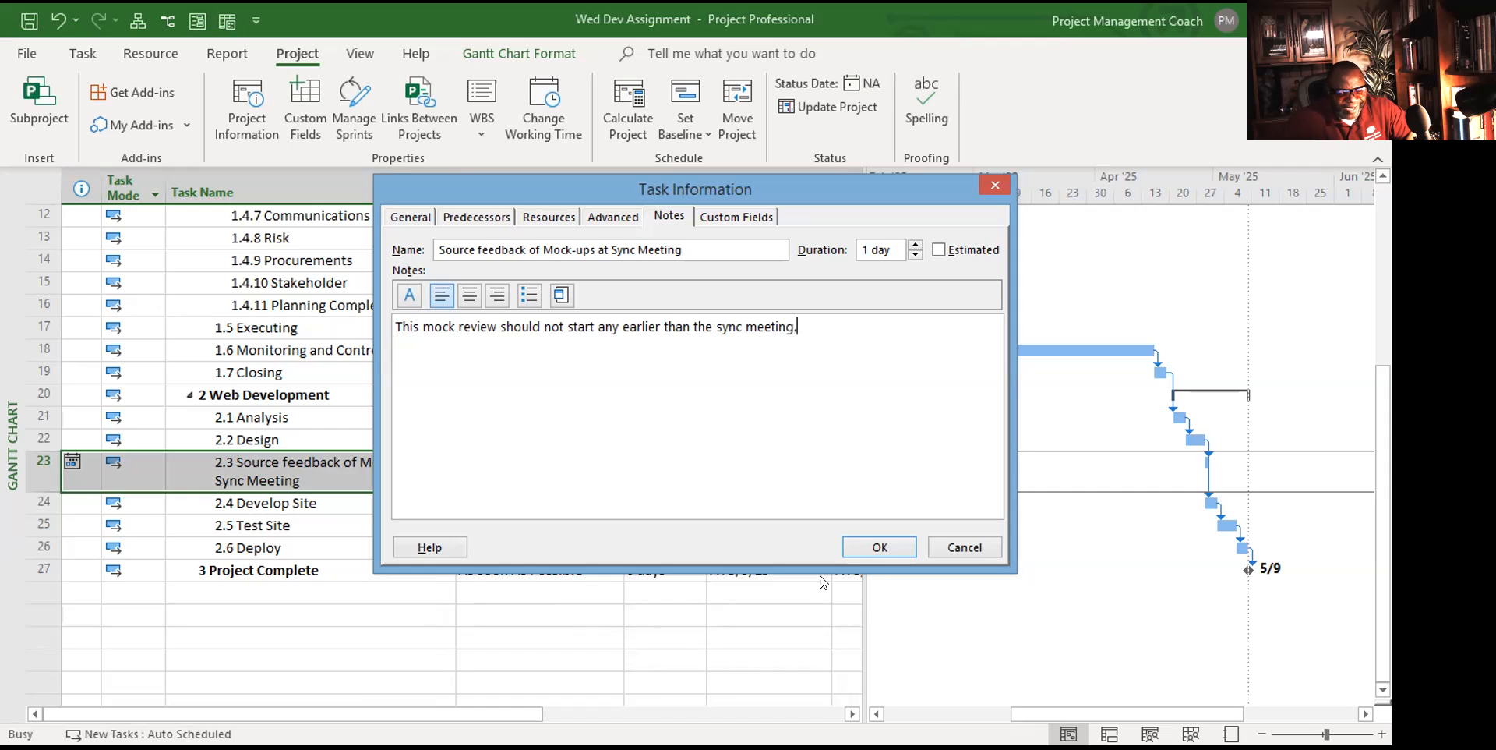
{"action": "left_click", "coordinate": [517, 636]}
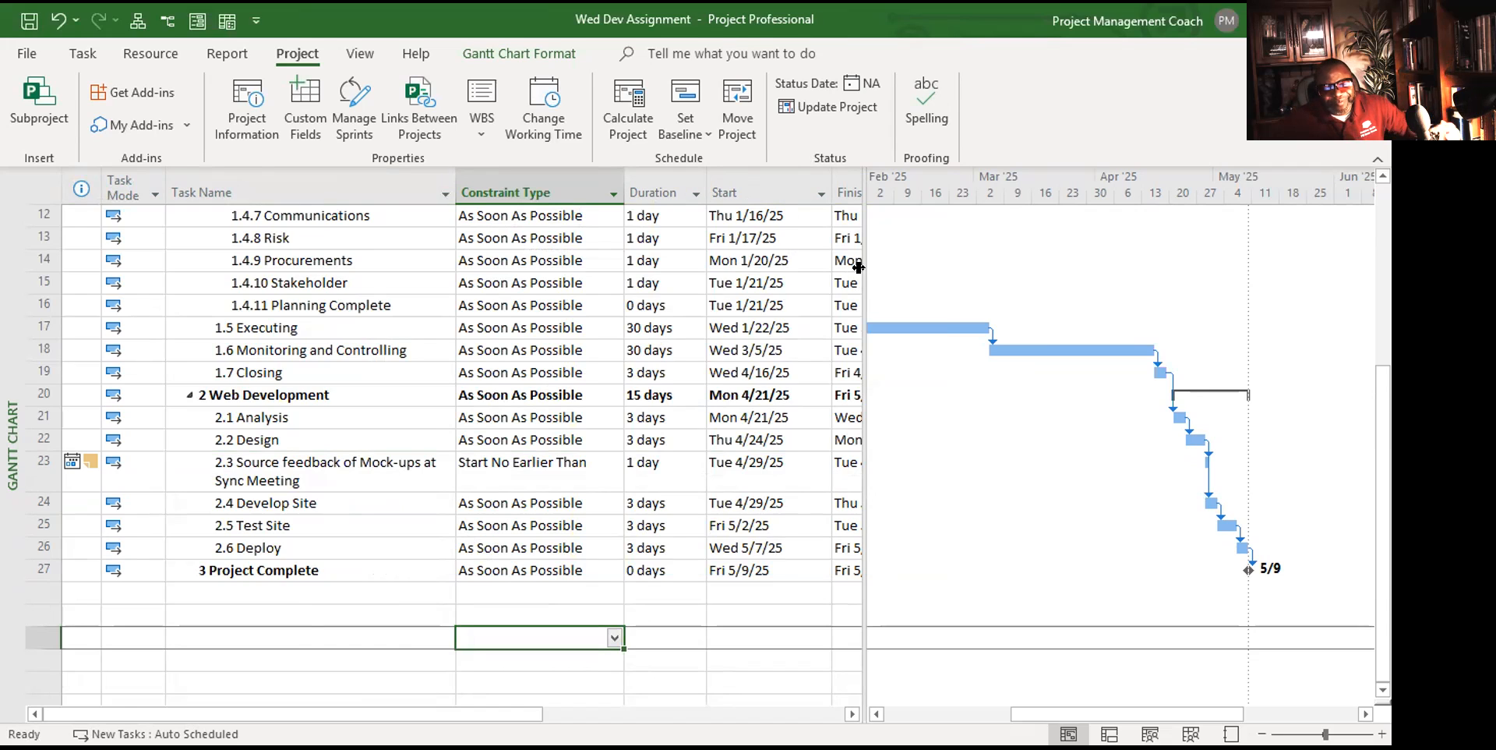
- Narrow the Task Name column and widen the task table until the Successors column shows fully, with the Gantt chart at January
{"action": "left_click_drag", "start_coordinate": [865, 269], "coordinate": [992, 261]}
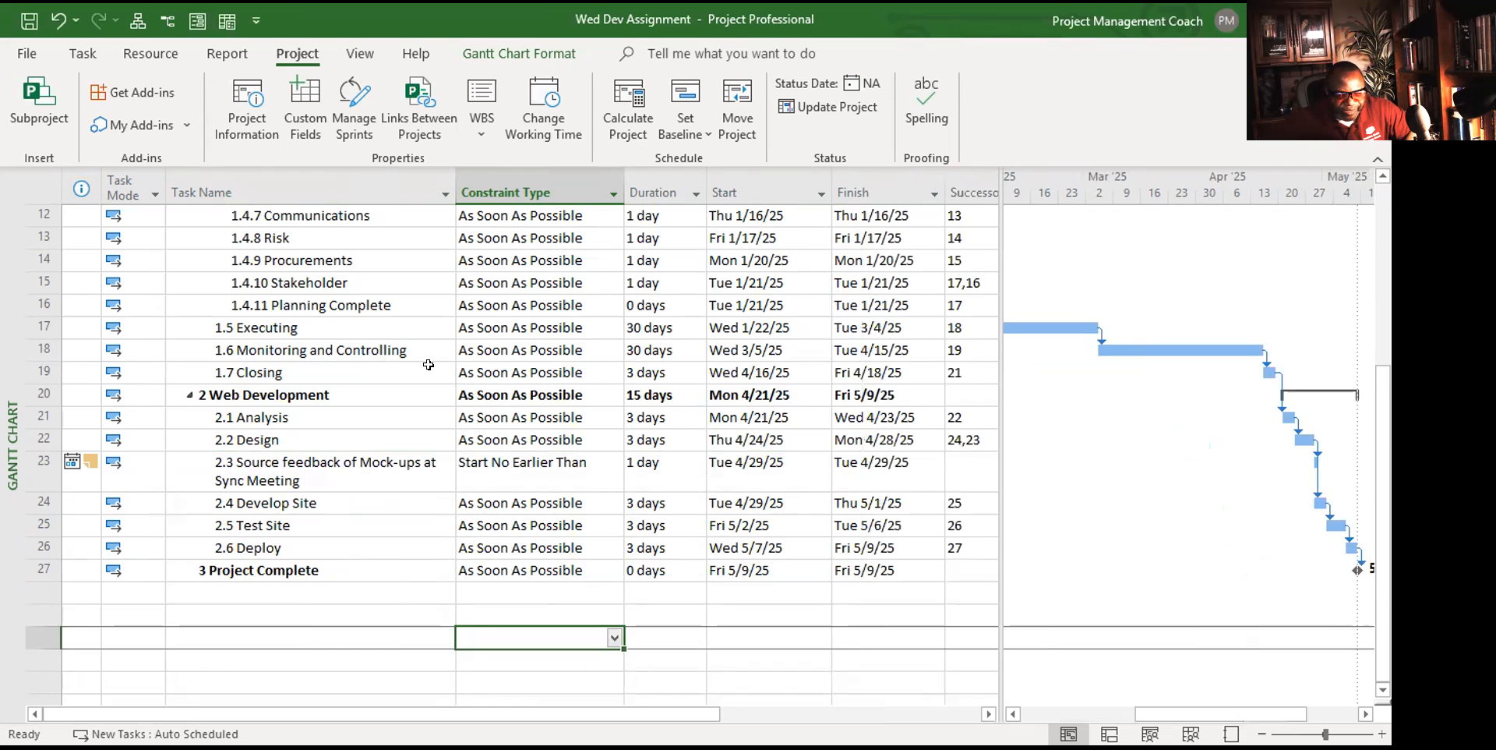
{"action": "scroll", "coordinate": [423, 445], "scroll_direction": "up", "scroll_amount": 3}
{"action": "scroll", "coordinate": [423, 445], "scroll_direction": "up", "scroll_amount": 2}
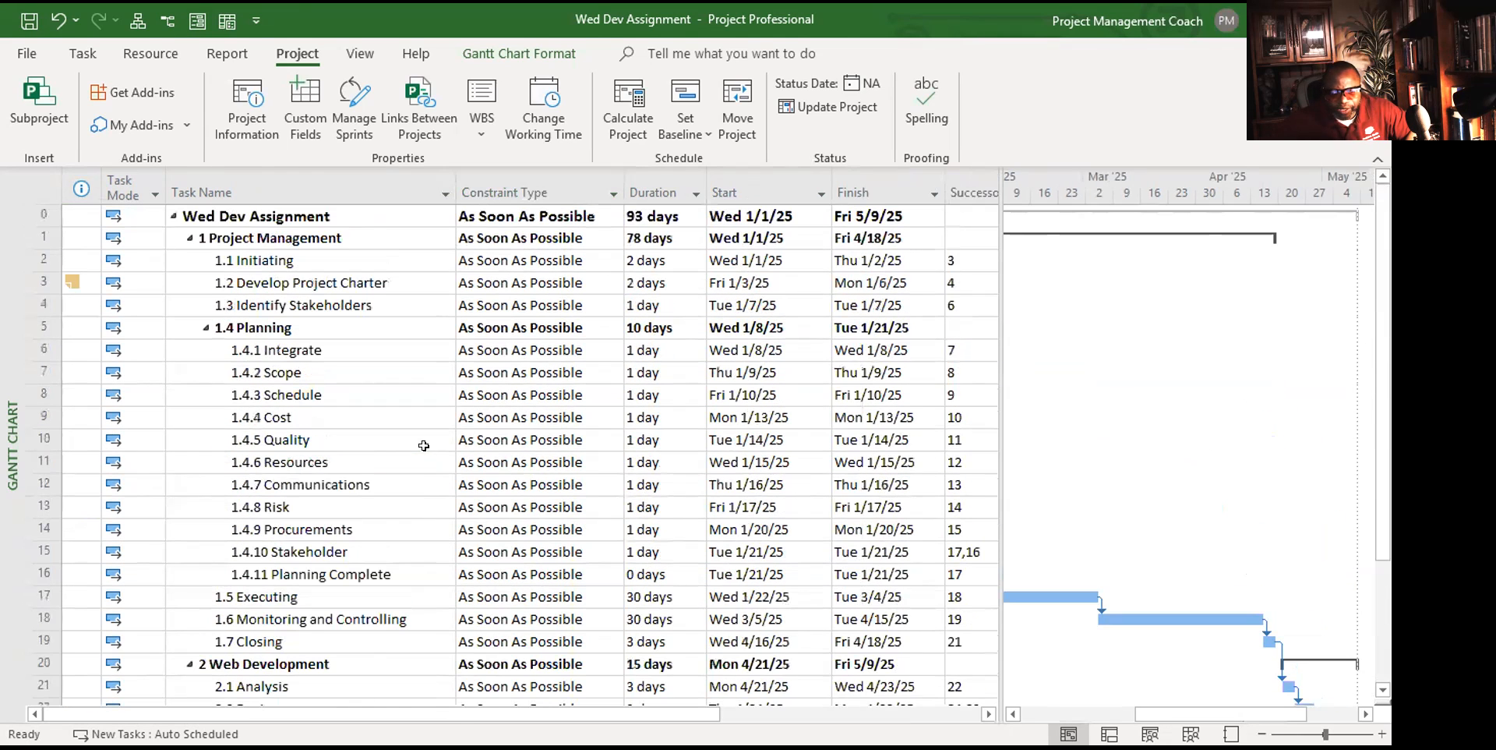
{"action": "left_click_drag", "start_coordinate": [1221, 714], "coordinate": [1107, 714]}
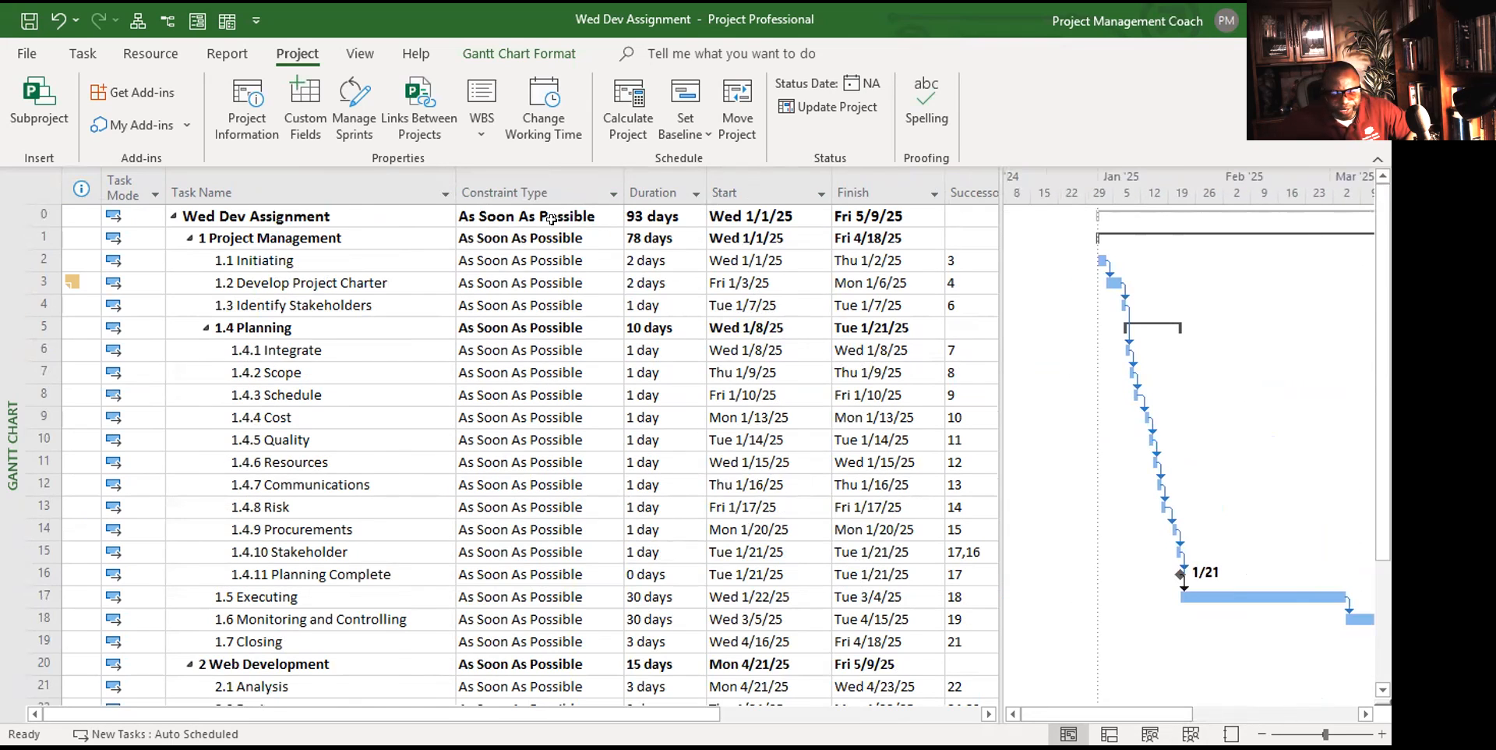
{"action": "left_click_drag", "start_coordinate": [456, 175], "coordinate": [418, 173]}
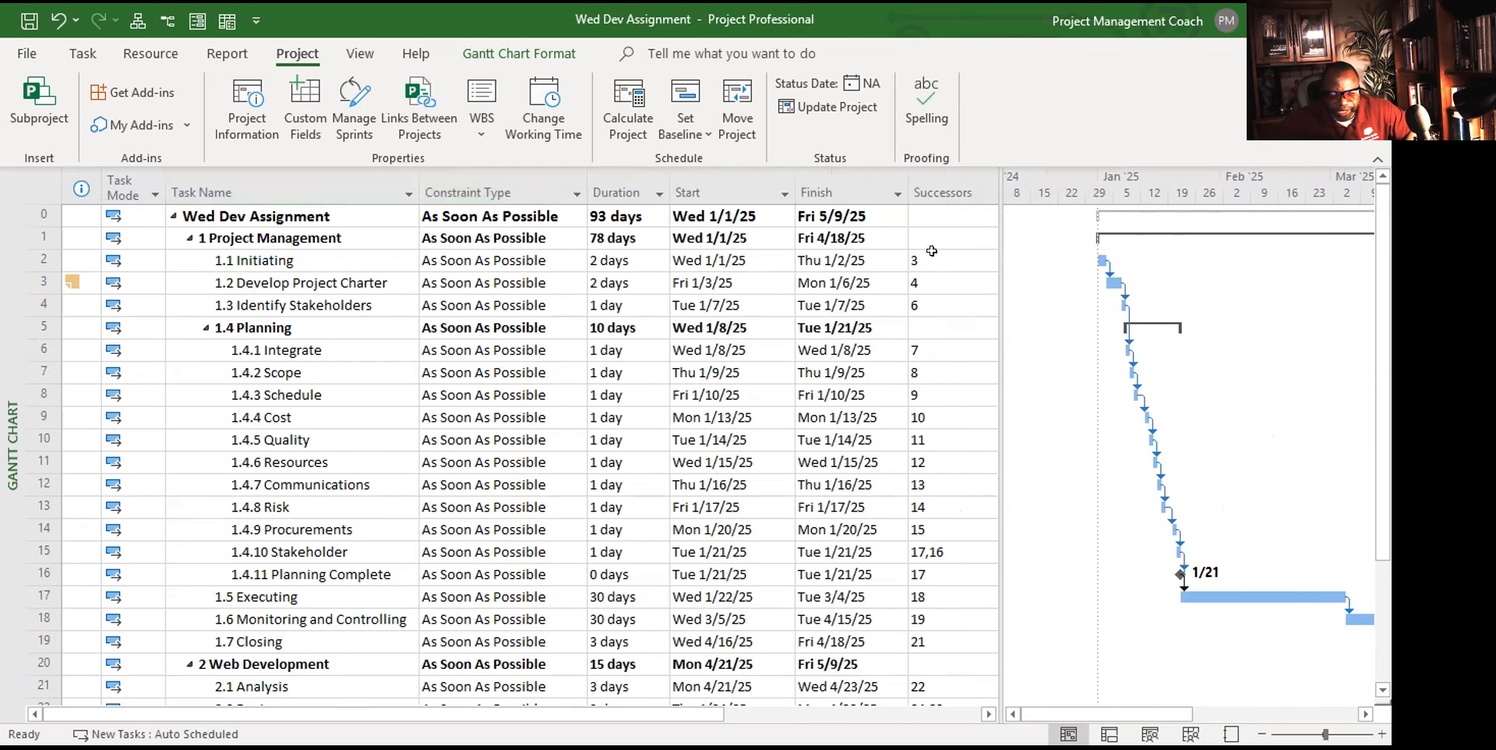
{"action": "left_click_drag", "start_coordinate": [996, 182], "coordinate": [1015, 182]}
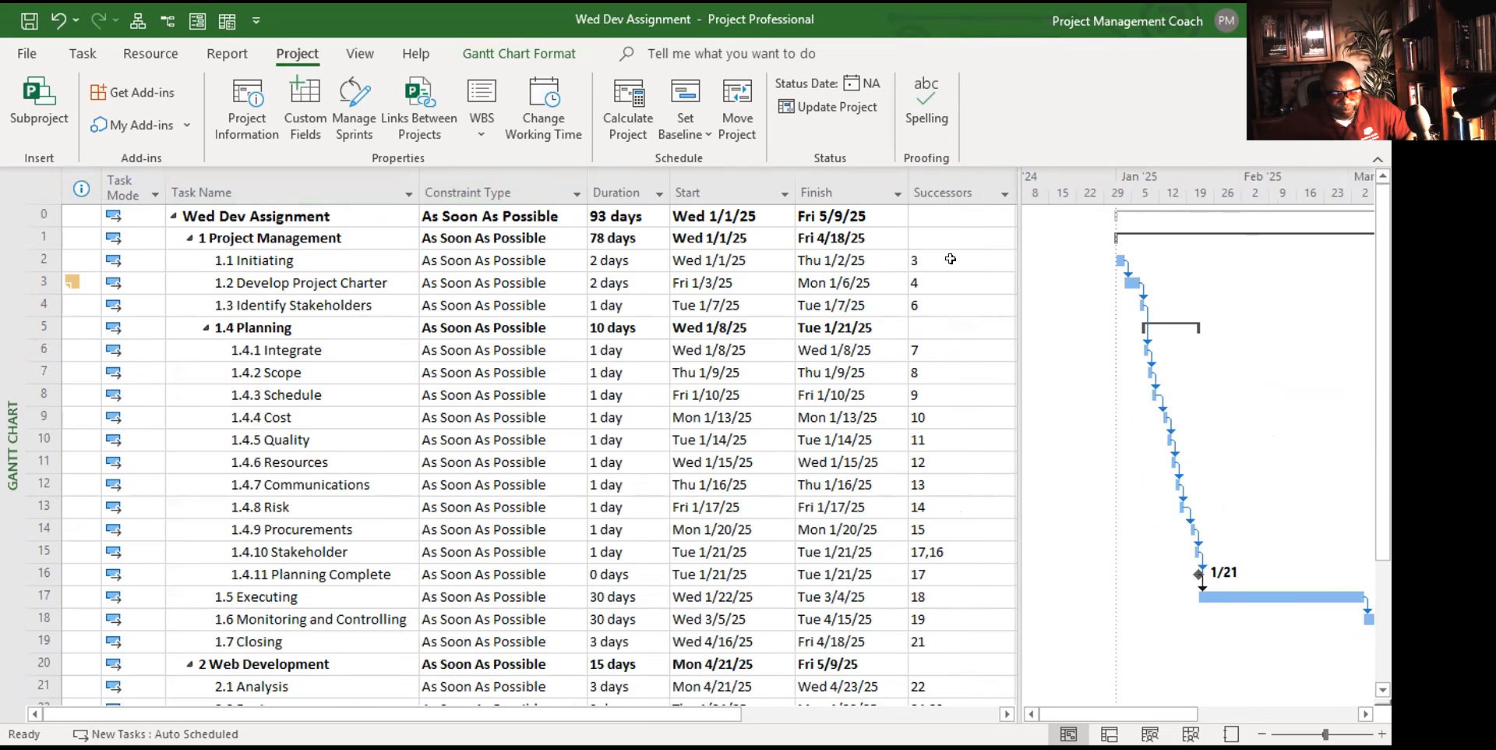
- Indent the Develop Project Charter and Identify Stakeholders tasks one level so they become subtasks of Initiating
{"action": "left_click", "coordinate": [241, 282]}
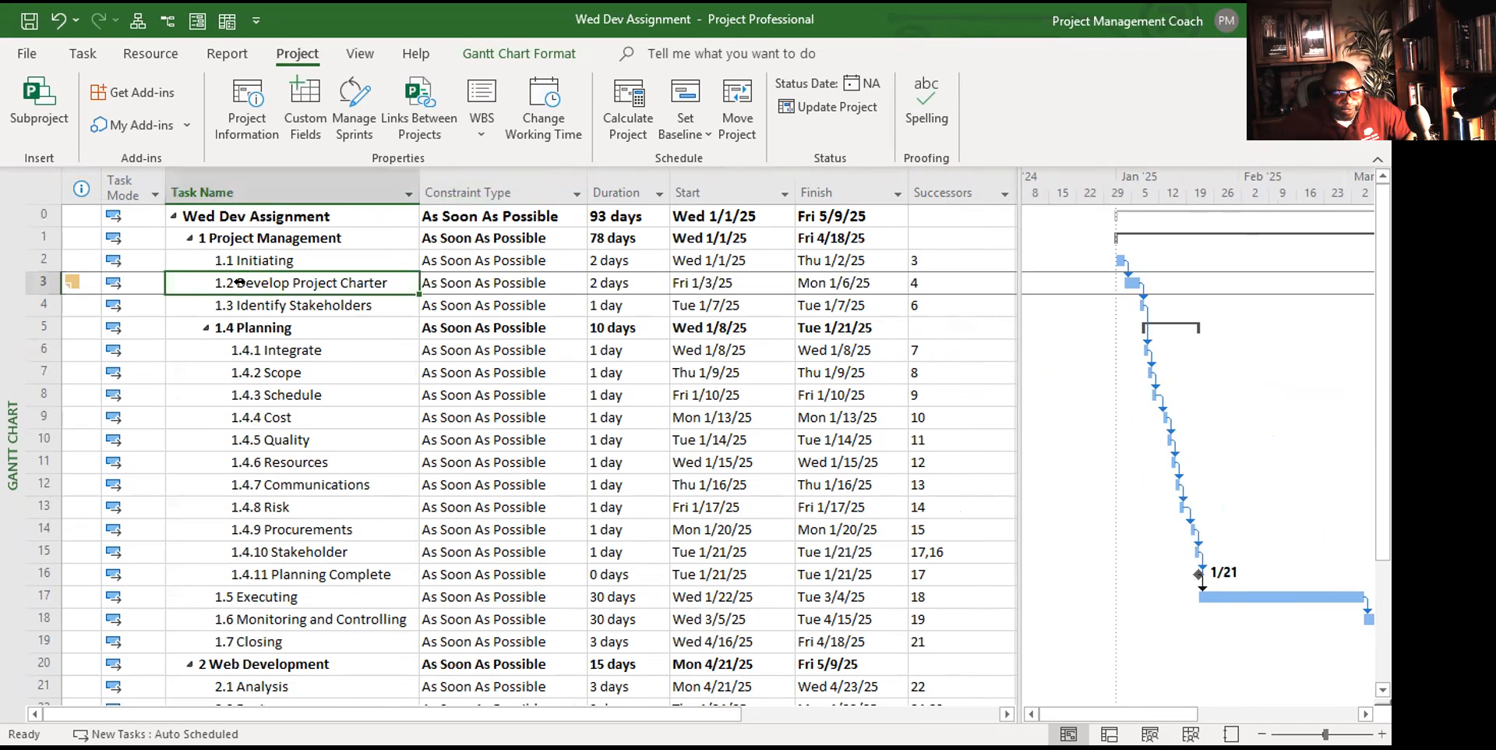
{"action": "left_click", "coordinate": [233, 302], "text": "shift"}
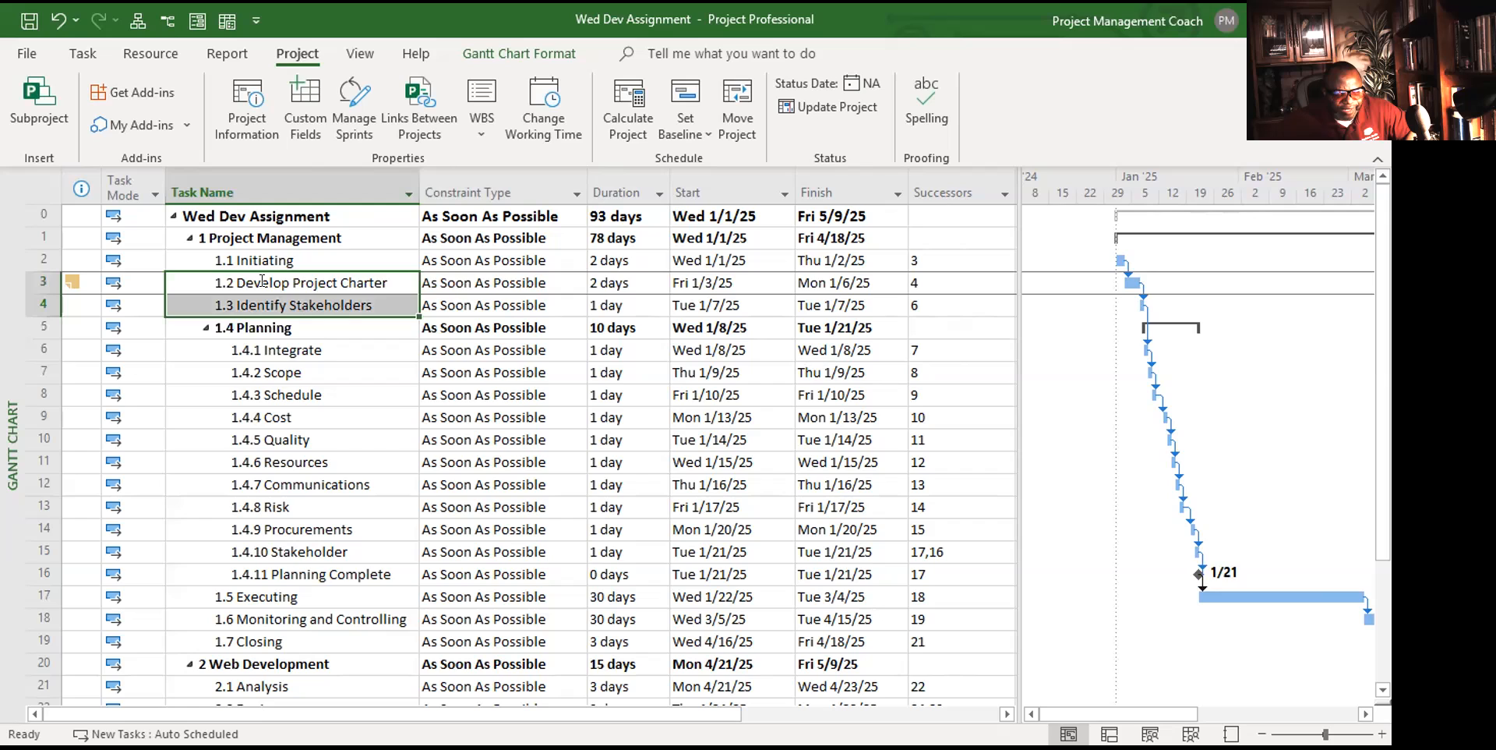
{"action": "right_click", "coordinate": [262, 281]}
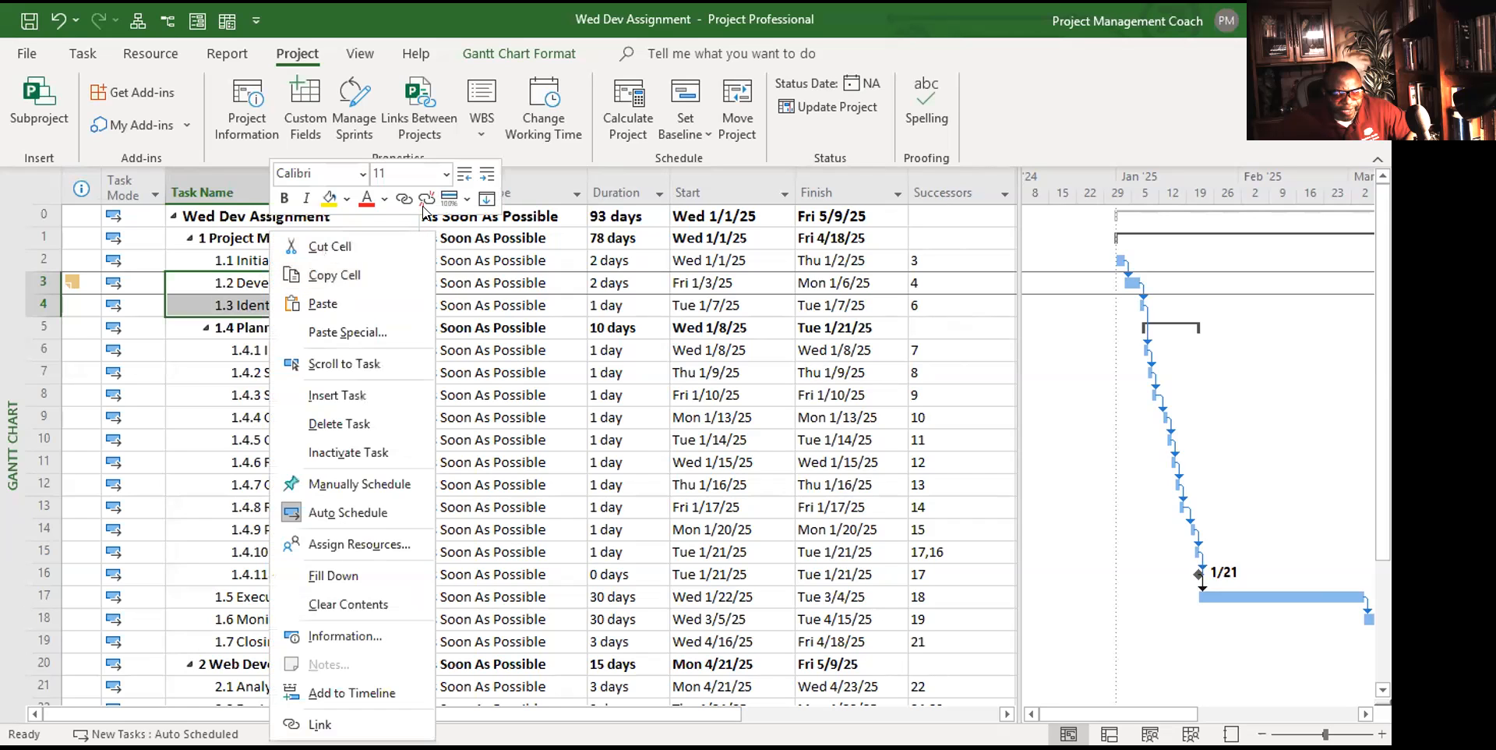
{"action": "left_click", "coordinate": [486, 174]}
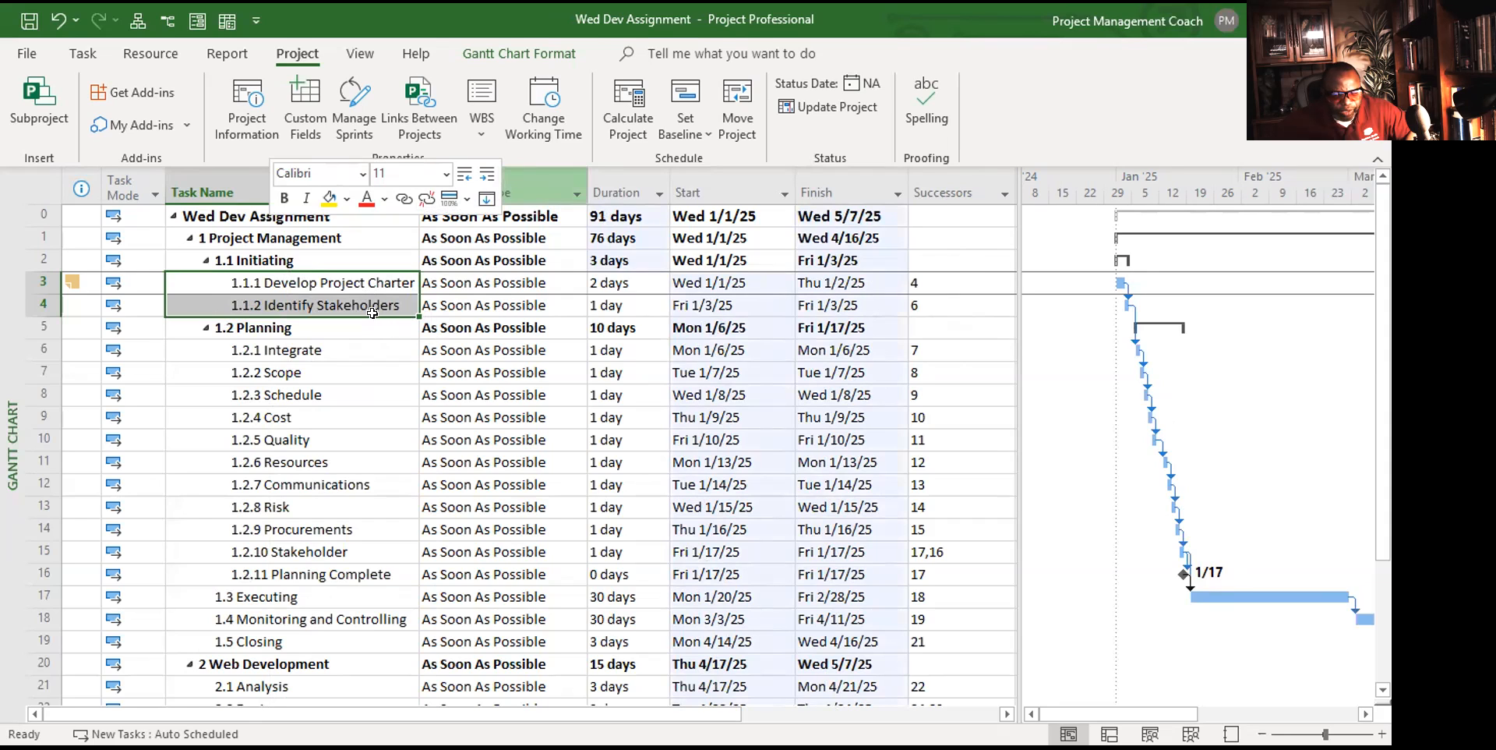
- Try a start-to-start link by changing the successor of Identify Stakeholders to 6SS, and undo it
{"action": "left_click", "coordinate": [926, 296]}
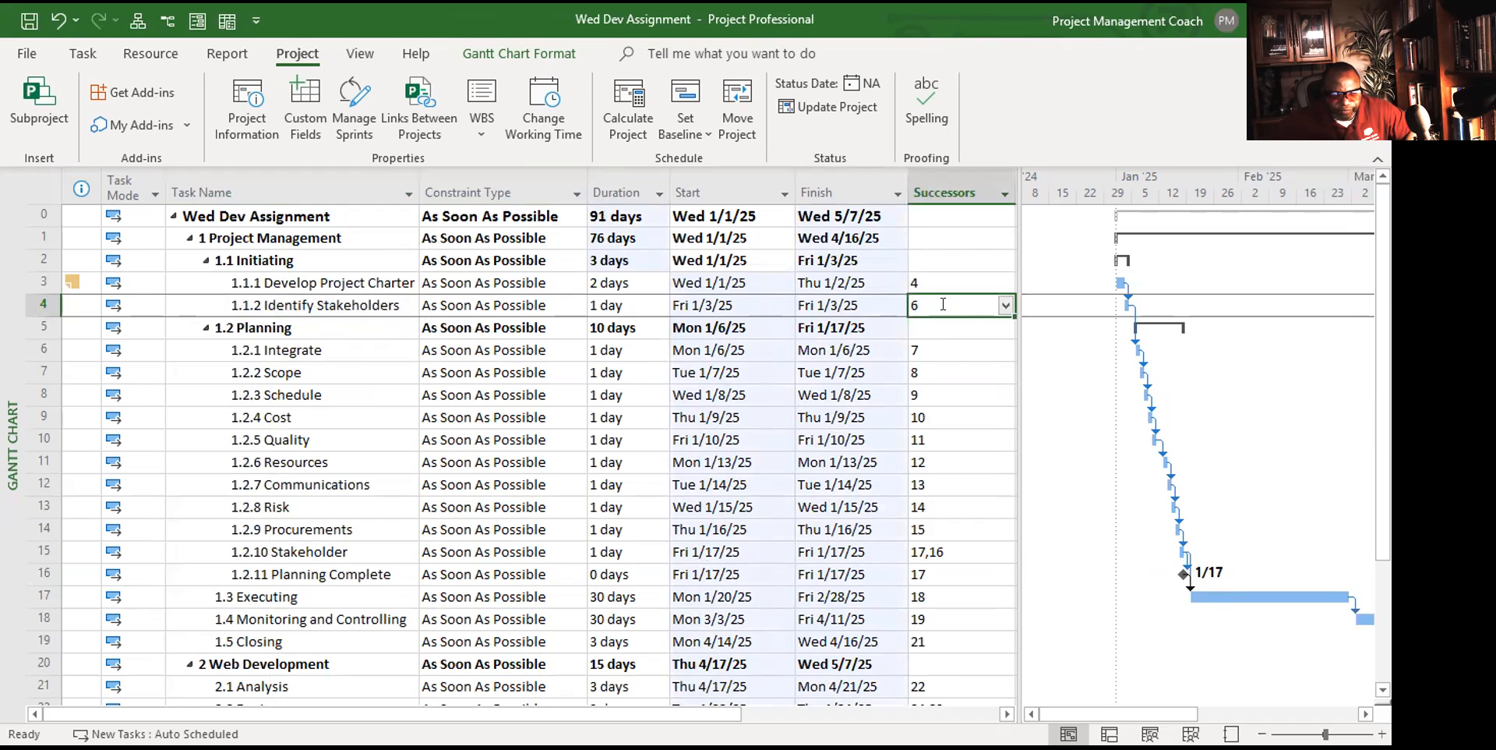
{"action": "left_click", "coordinate": [943, 304]}
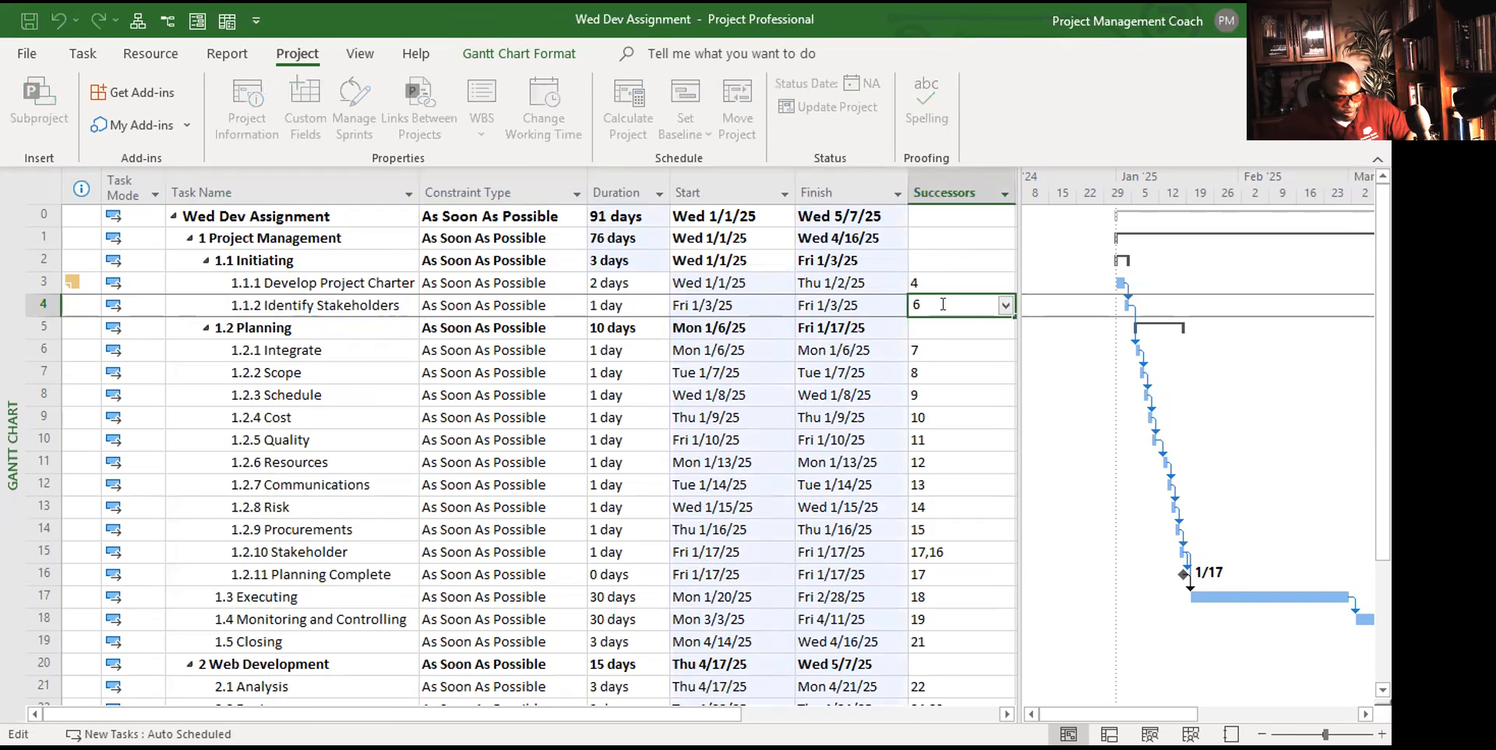
{"action": "type", "text": "SS"}
{"action": "key", "text": "Return"}
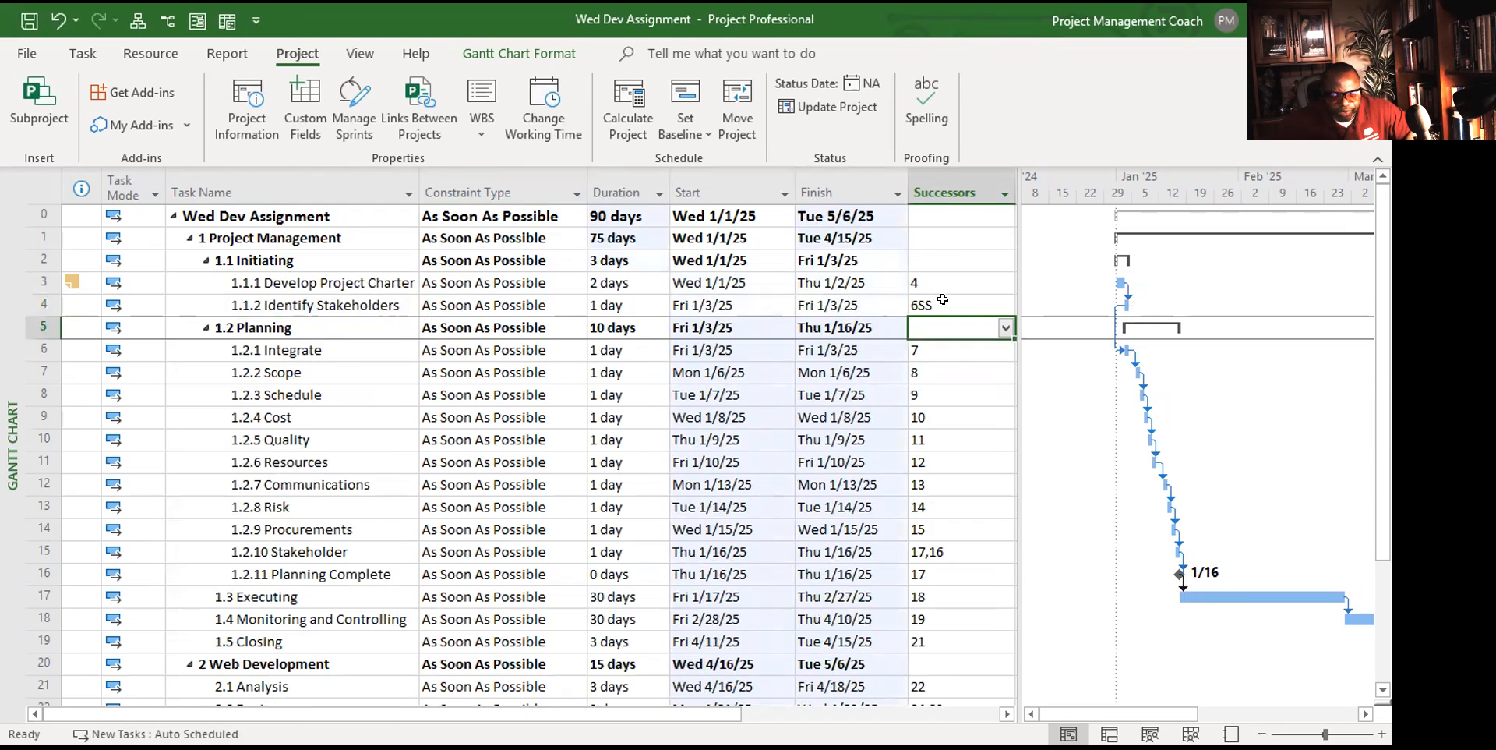
{"action": "key", "text": "ctrl+z"}
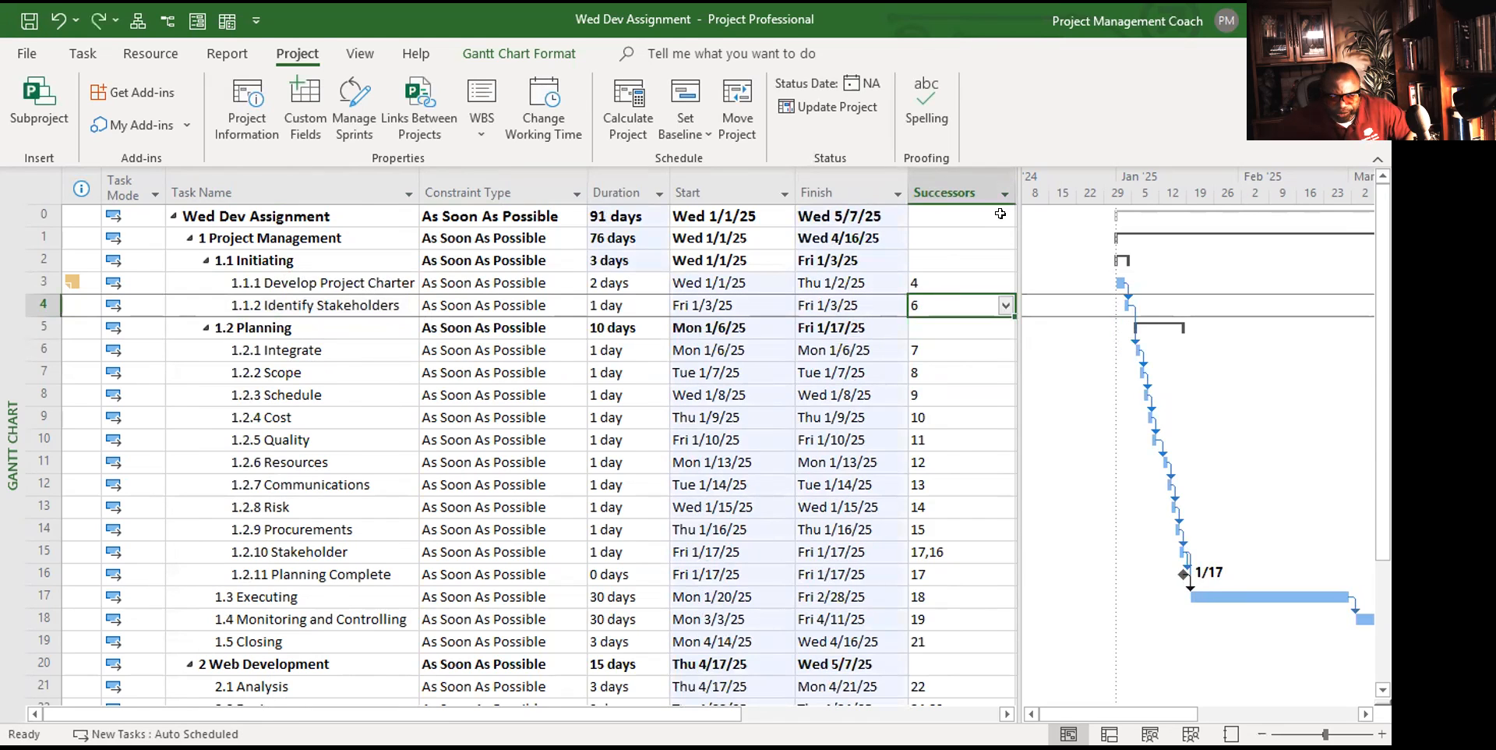
- Hide the Successors column and narrow the task table so it ends just past the Predecessors column
{"action": "left_click", "coordinate": [1008, 216]}
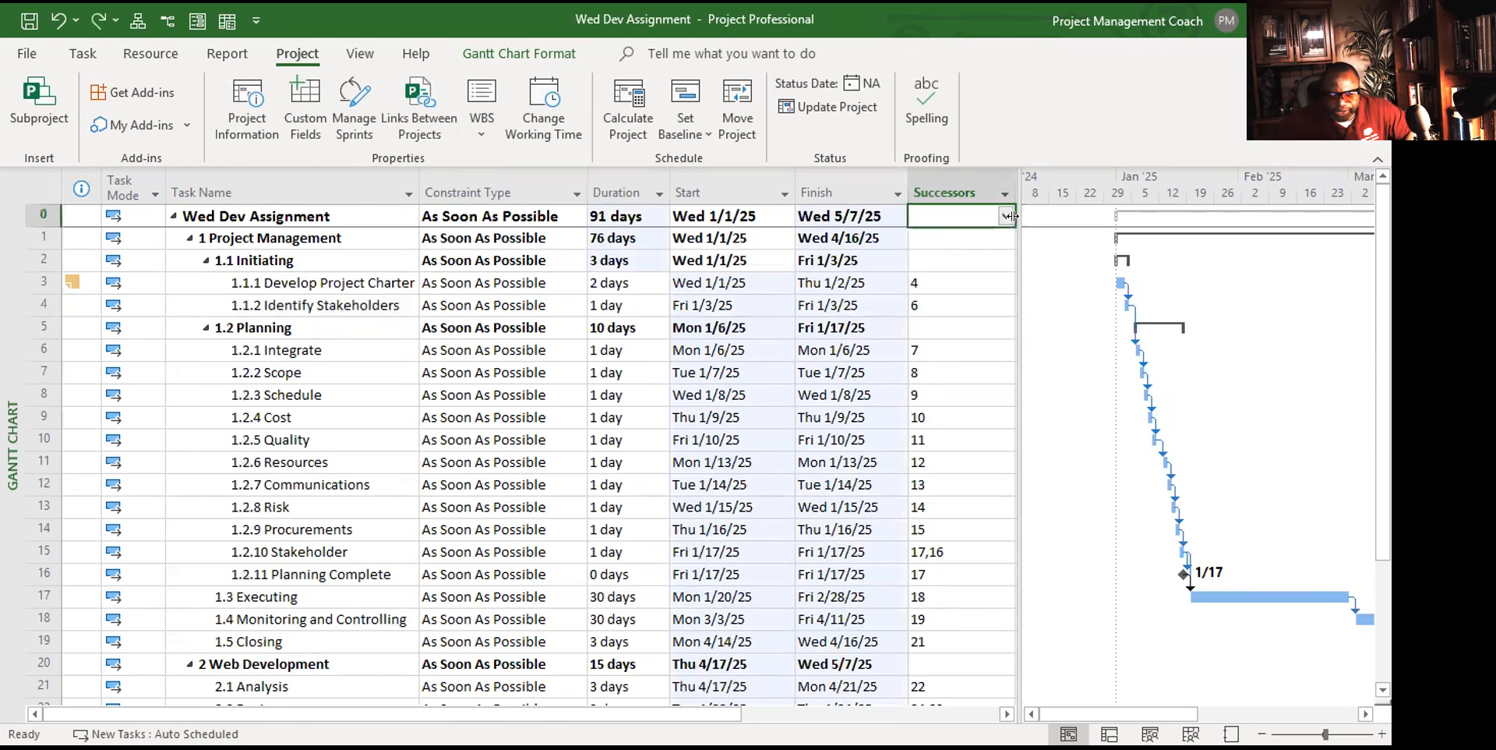
{"action": "right_click", "coordinate": [960, 173]}
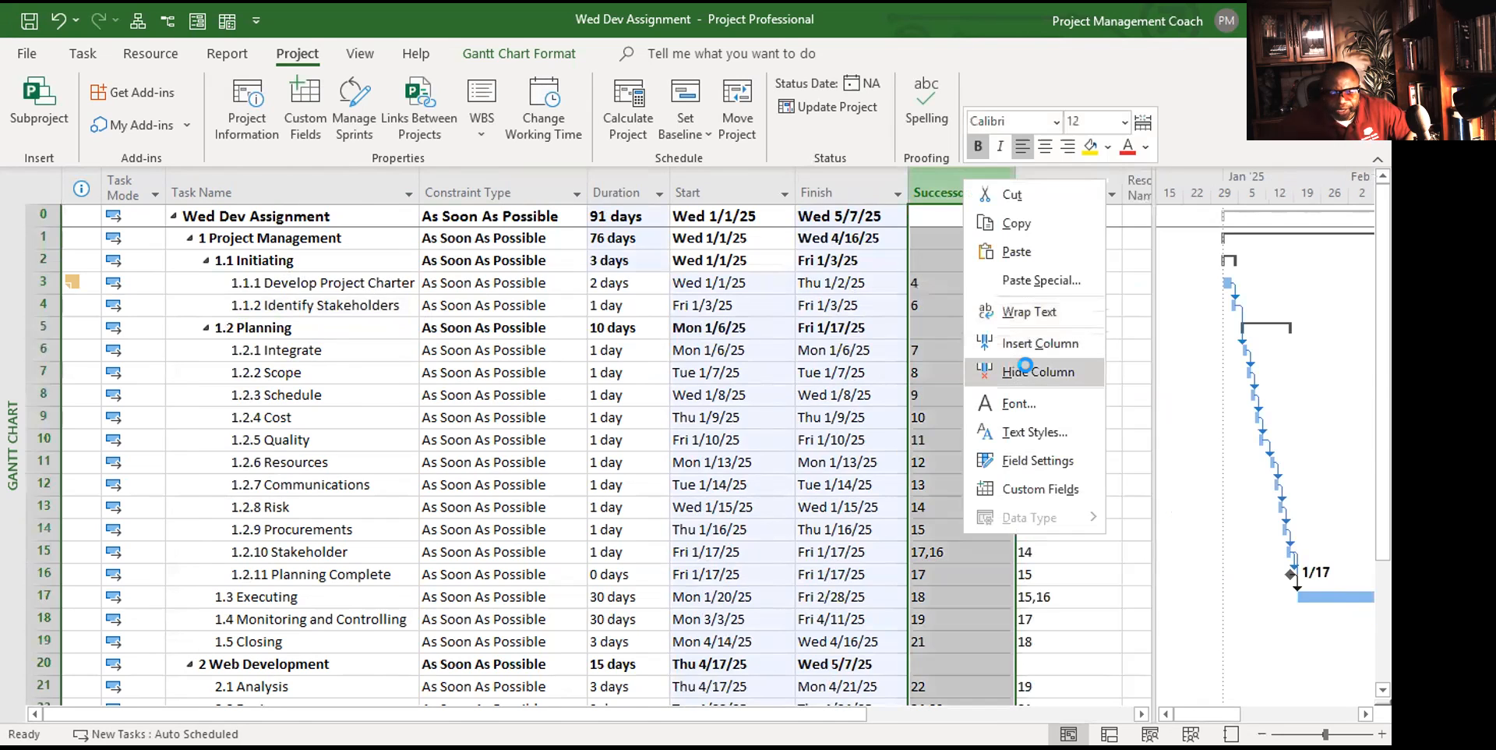
{"action": "left_click", "coordinate": [1025, 365]}
{"action": "left_click_drag", "start_coordinate": [1147, 201], "coordinate": [1062, 211]}
- Change the predecessor of Identify Stakeholders to 3SS so it starts together with Develop Project Charter
{"action": "left_click", "coordinate": [963, 304]}
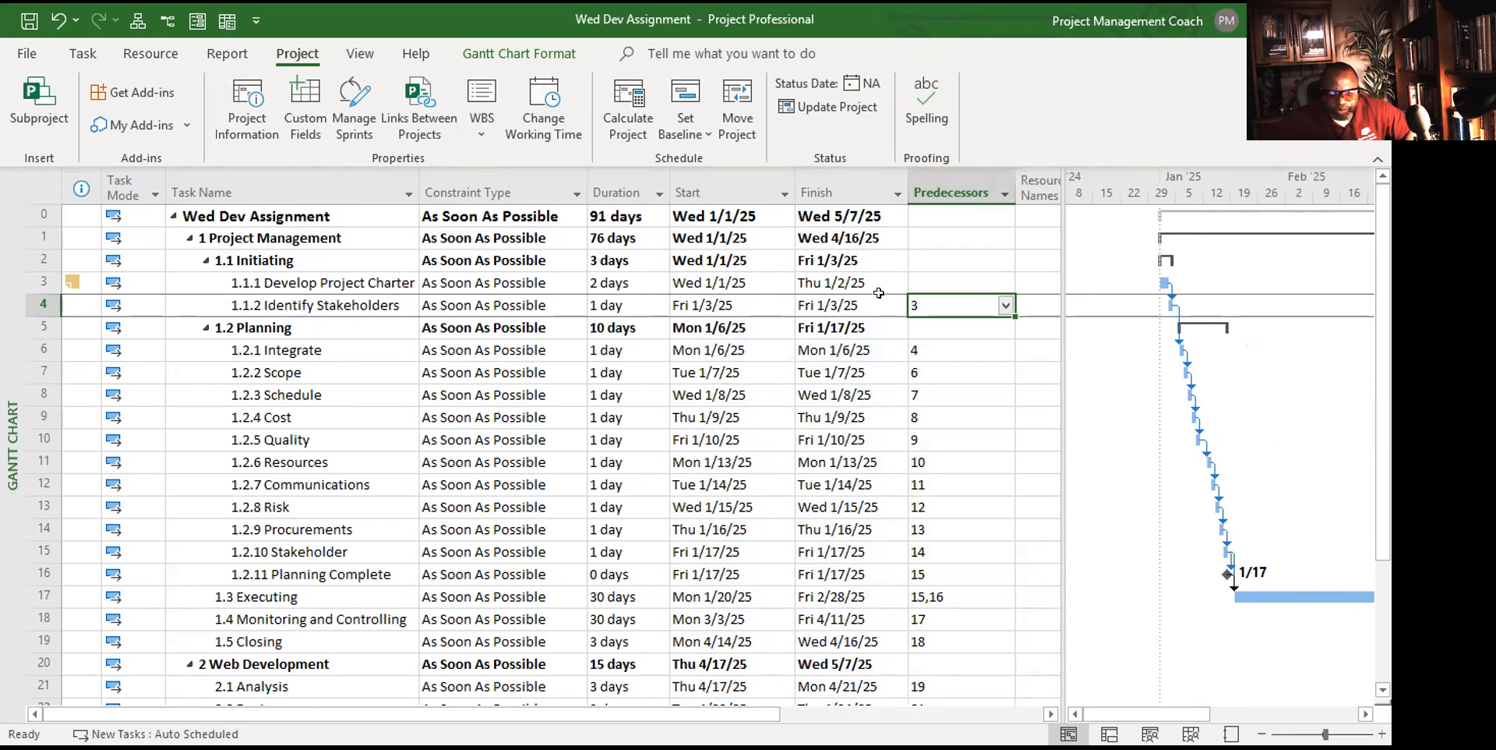
{"action": "left_click", "coordinate": [925, 305]}
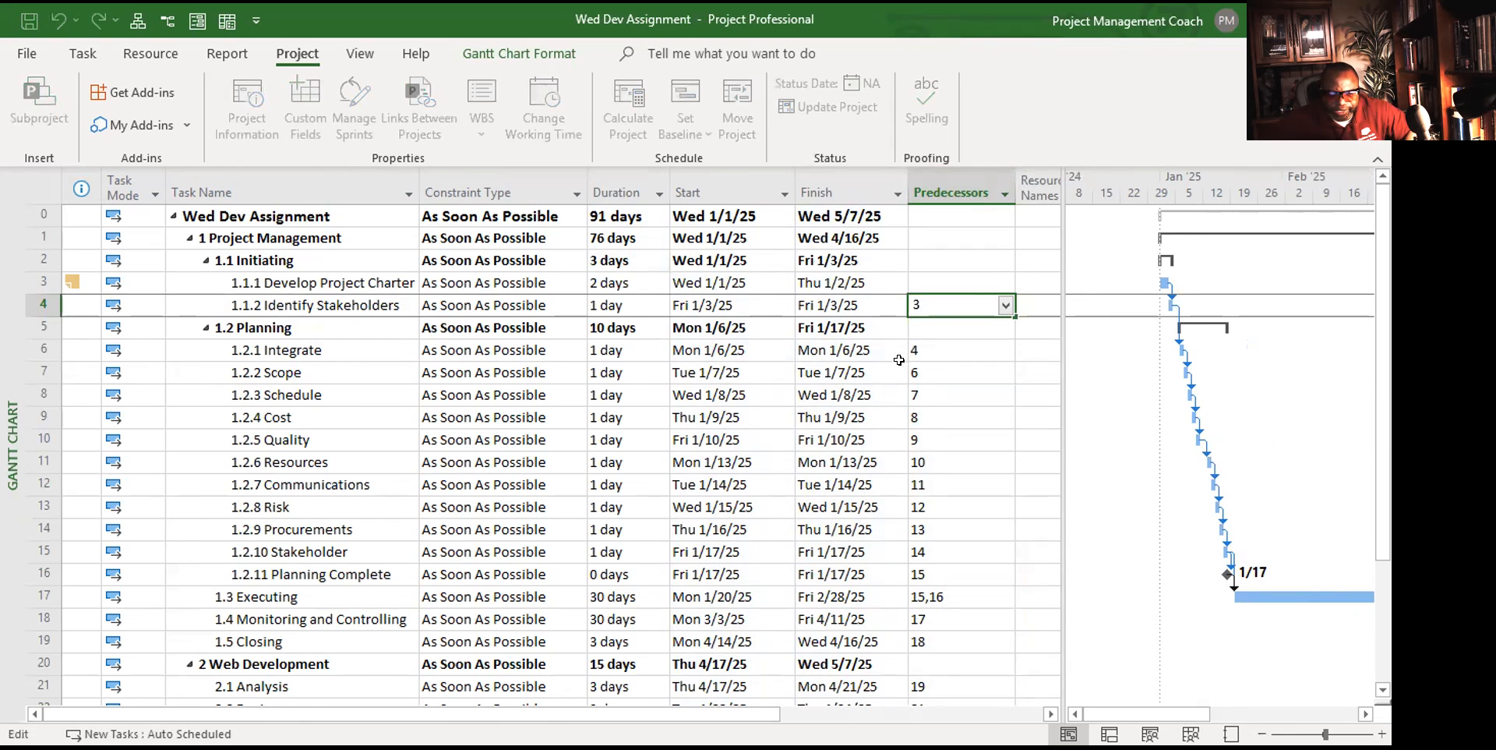
{"action": "type", "text": "SS"}
{"action": "key", "text": "Return"}
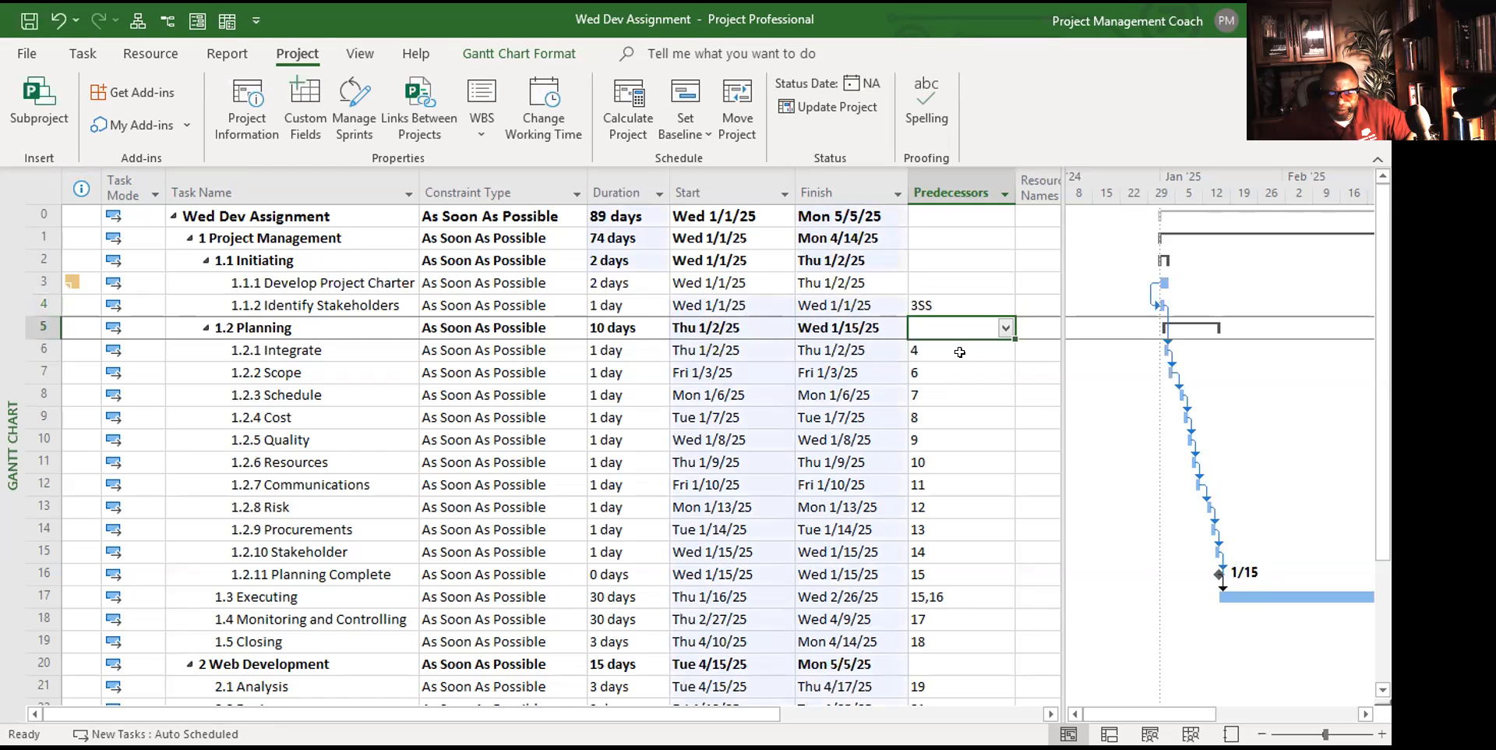
- Add the note "ID Stakeholders can start once DPC does!" to the Identify Stakeholders task
{"action": "left_click", "coordinate": [959, 352]}
{"action": "left_click", "coordinate": [953, 295]}
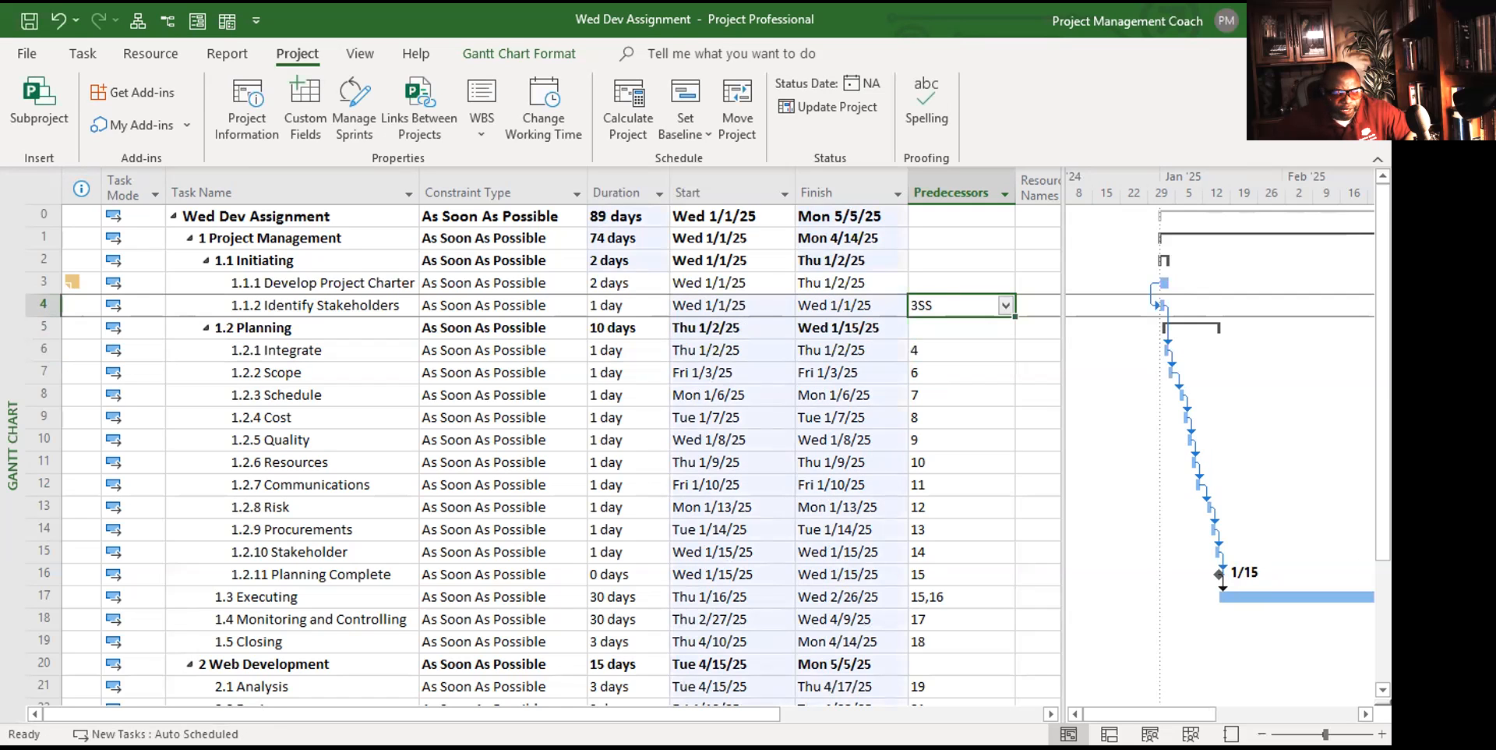
{"action": "double_click", "coordinate": [94, 308]}
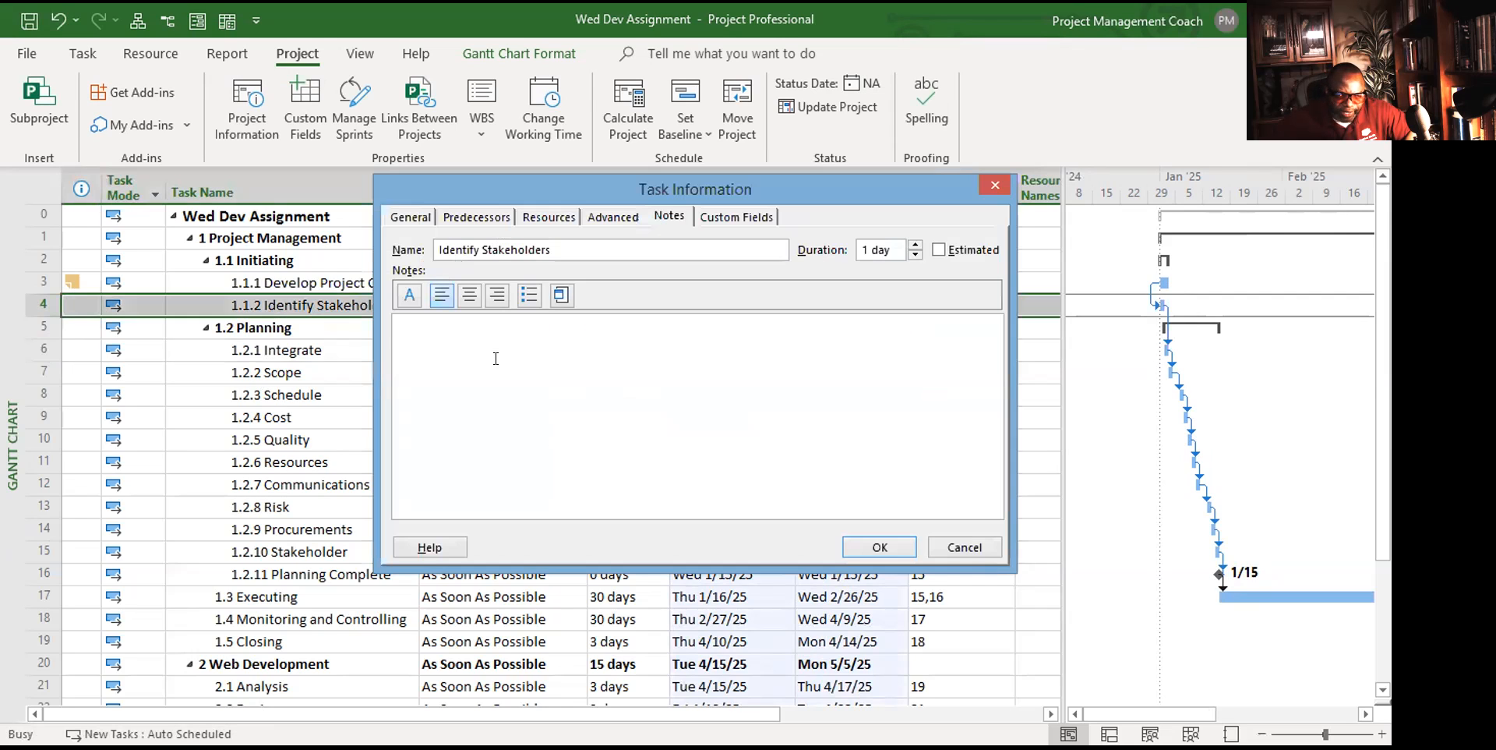
{"action": "type", "text": "Iden"}
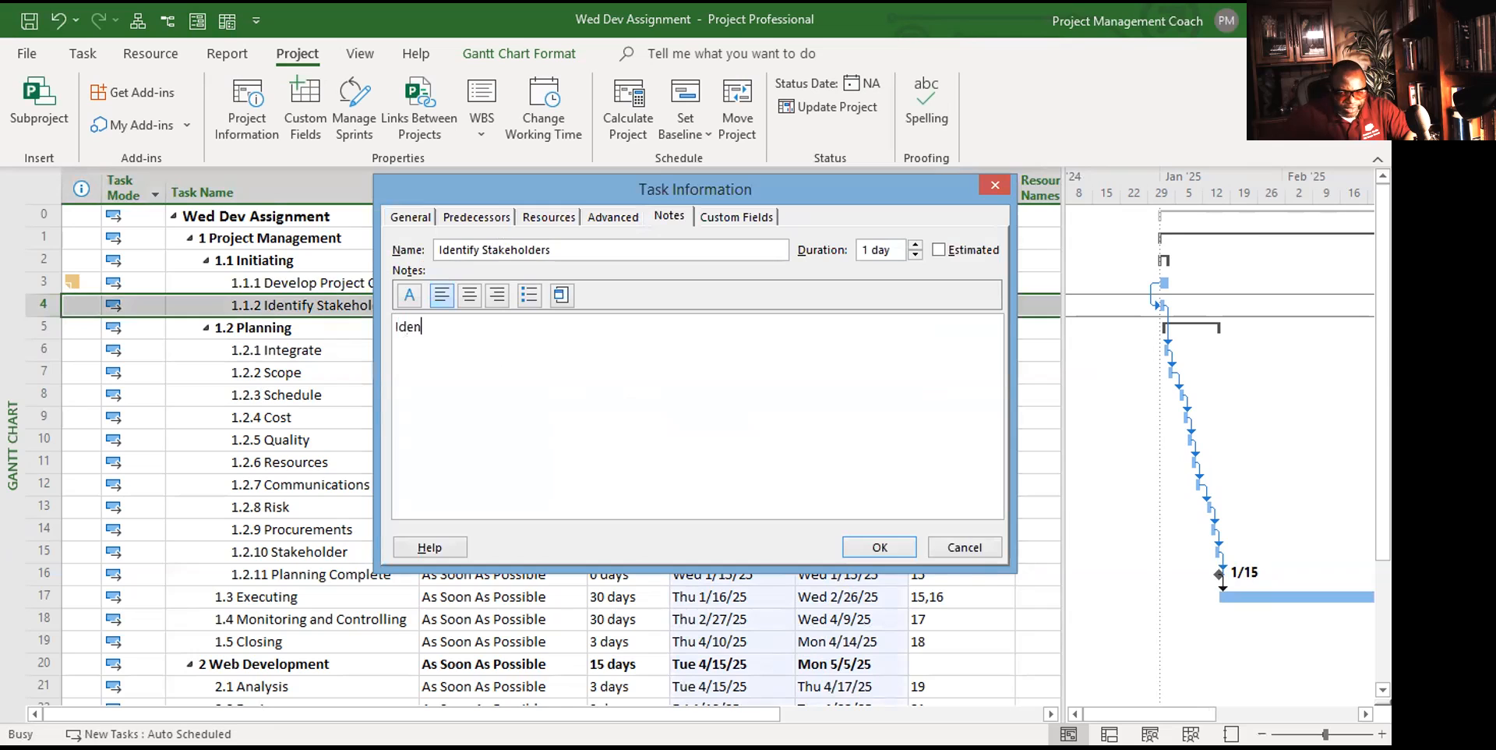
{"action": "key", "text": "ctrl+a"}
{"action": "type", "text": "ID St"}
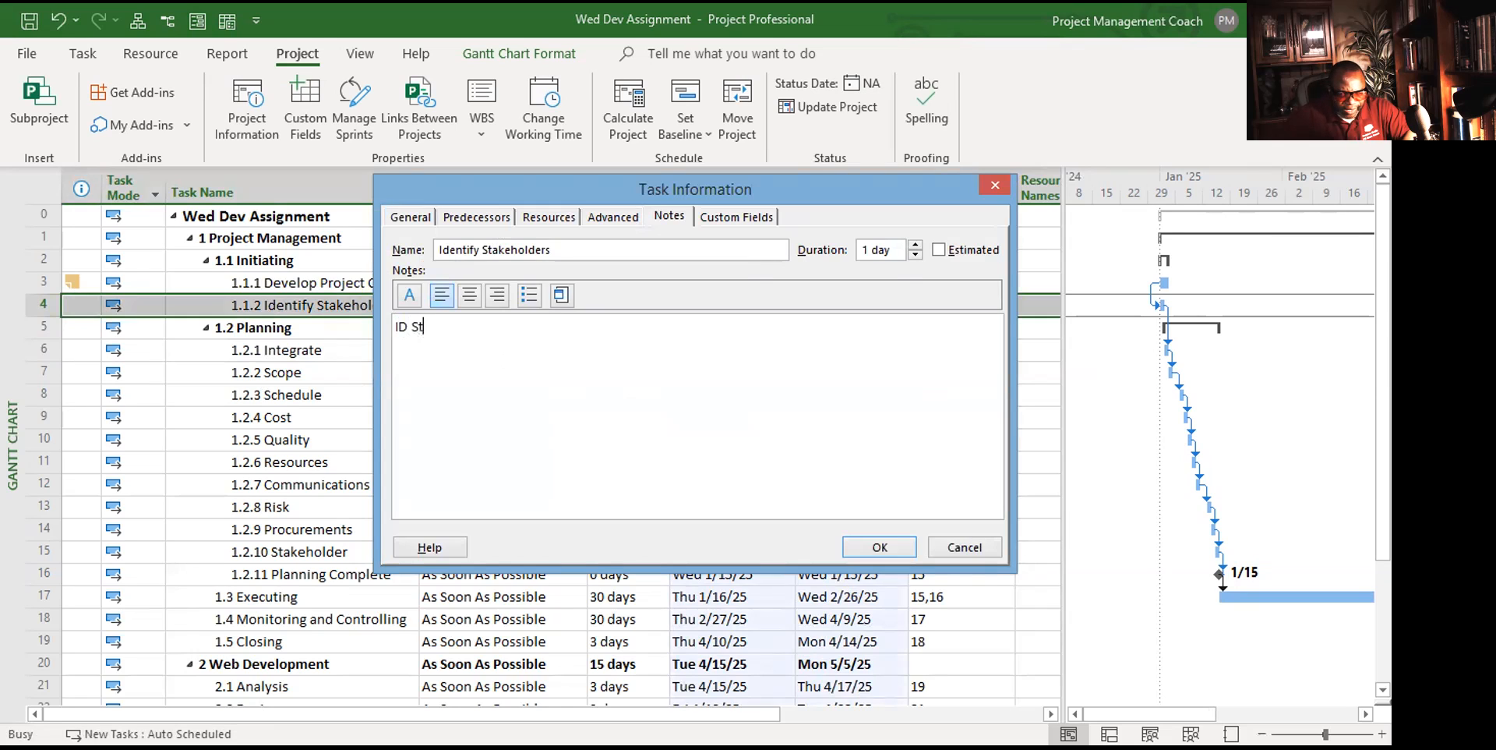
{"action": "type", "text": "akeholders can"}
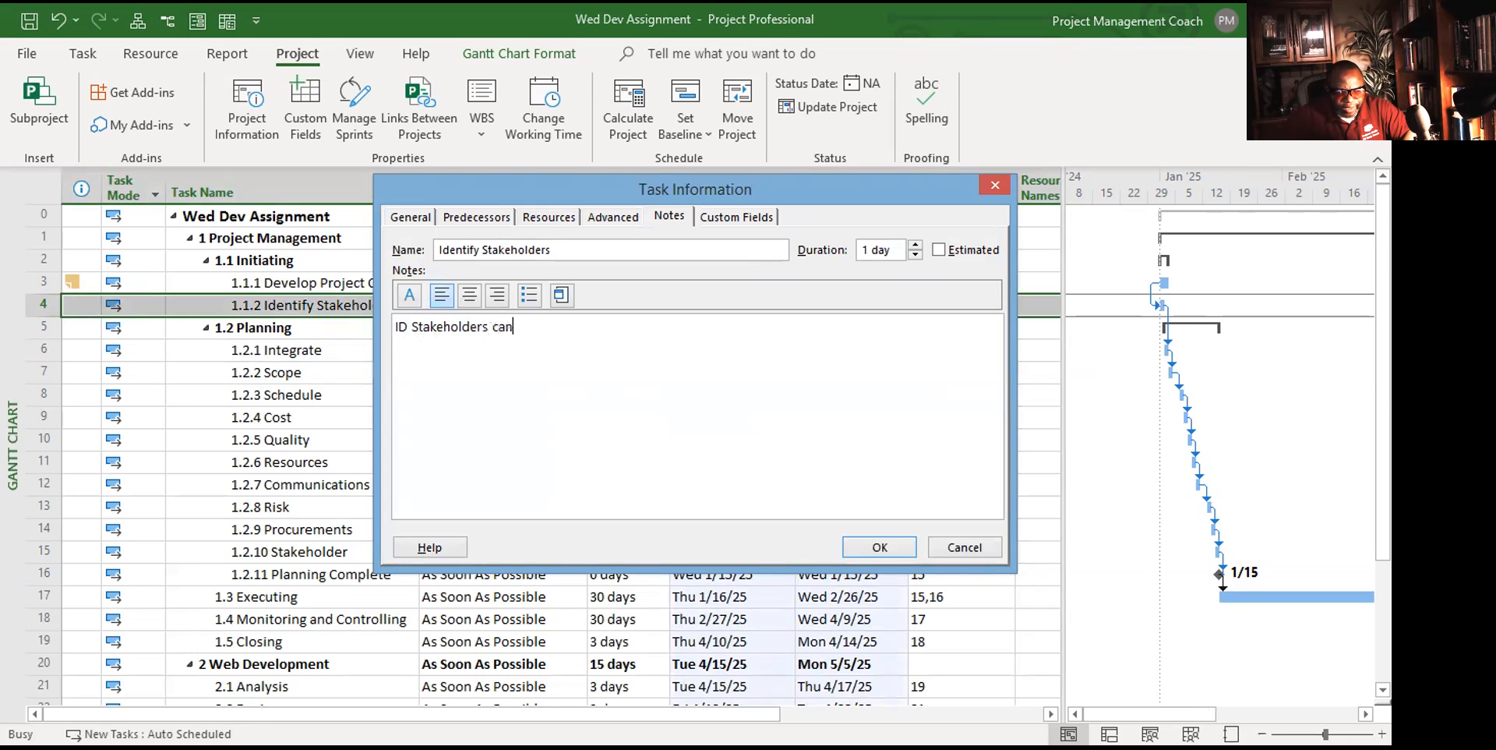
{"action": "type", "text": " start once DPC does!"}
{"action": "left_click", "coordinate": [880, 547]}
- Change the predecessor of the Schedule task to 7FF so it finishes together with Scope
{"action": "left_click", "coordinate": [979, 375]}
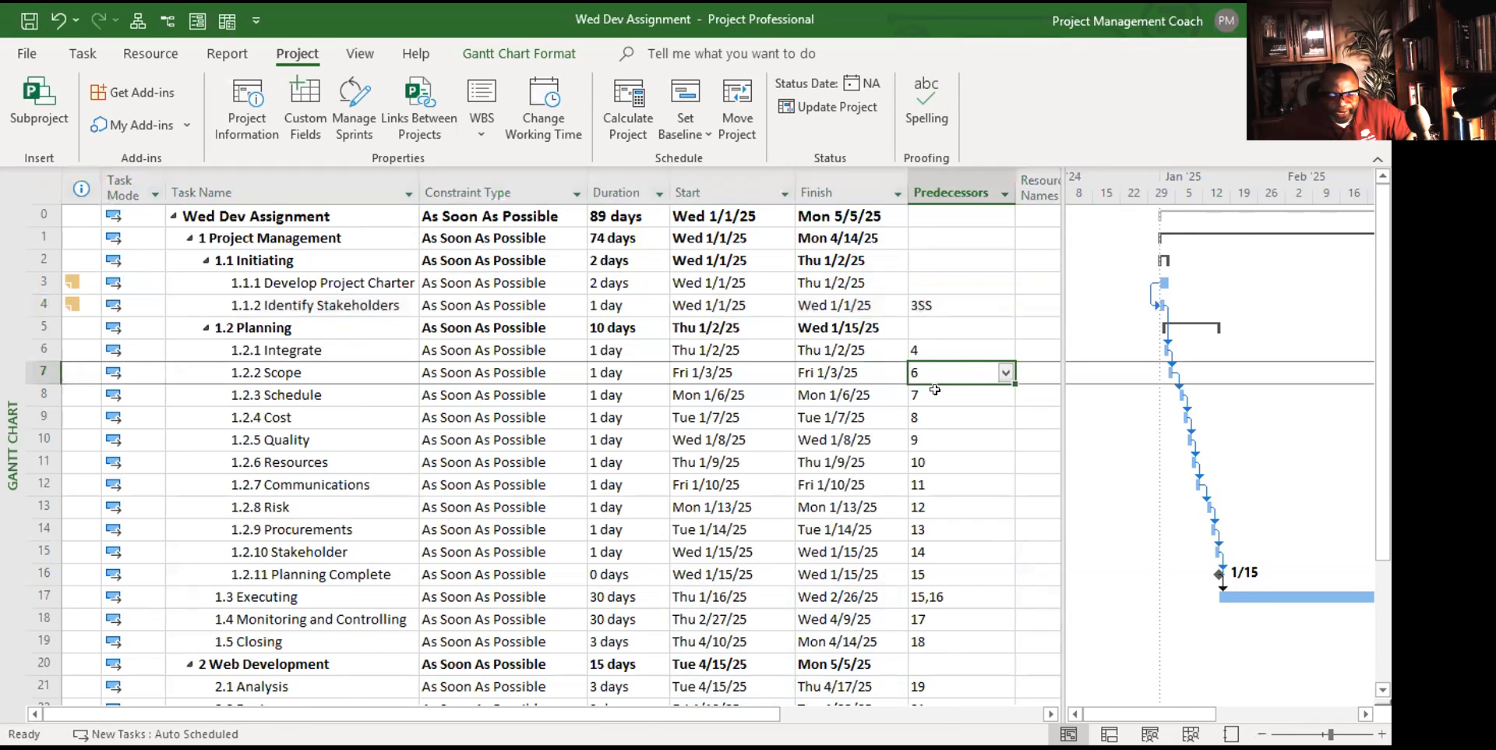
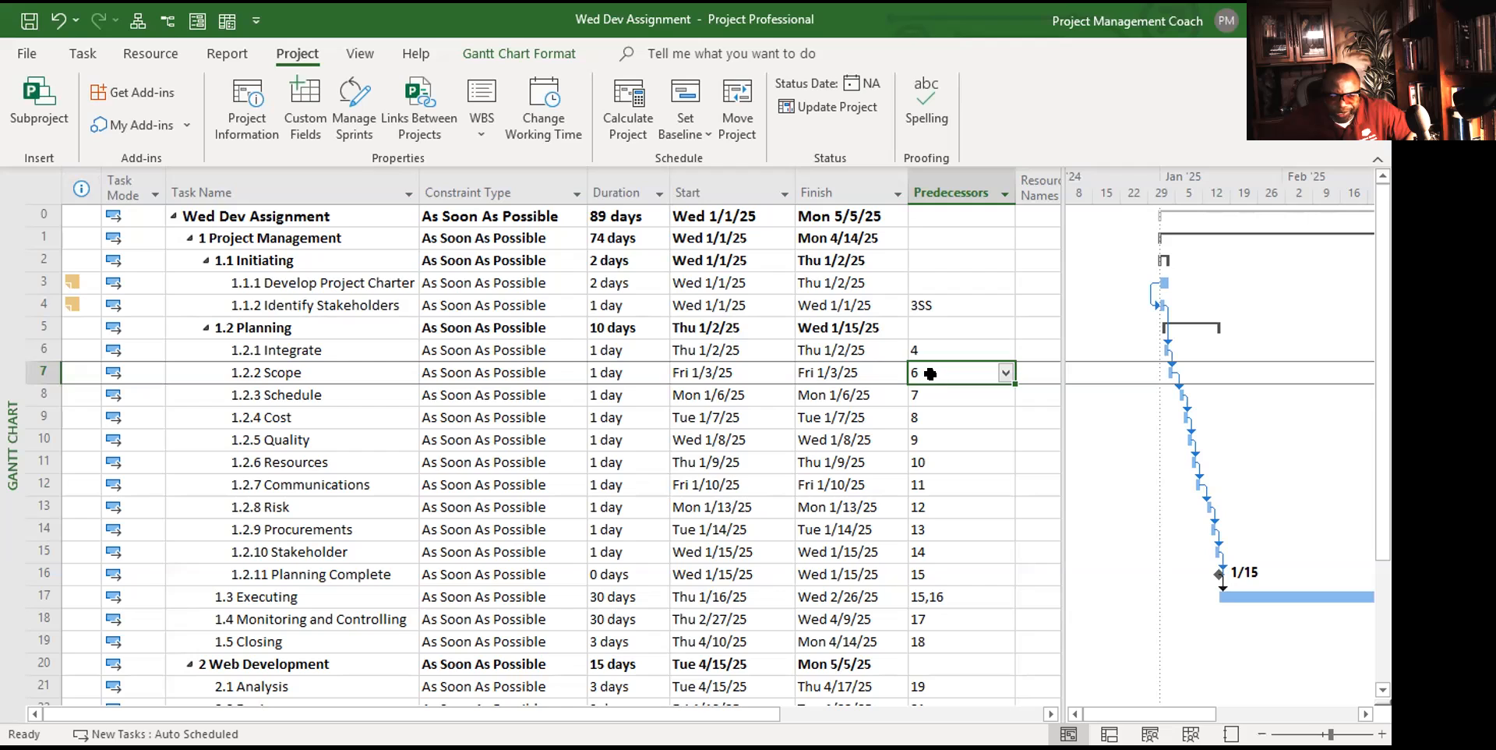
{"action": "left_click", "coordinate": [931, 373]}
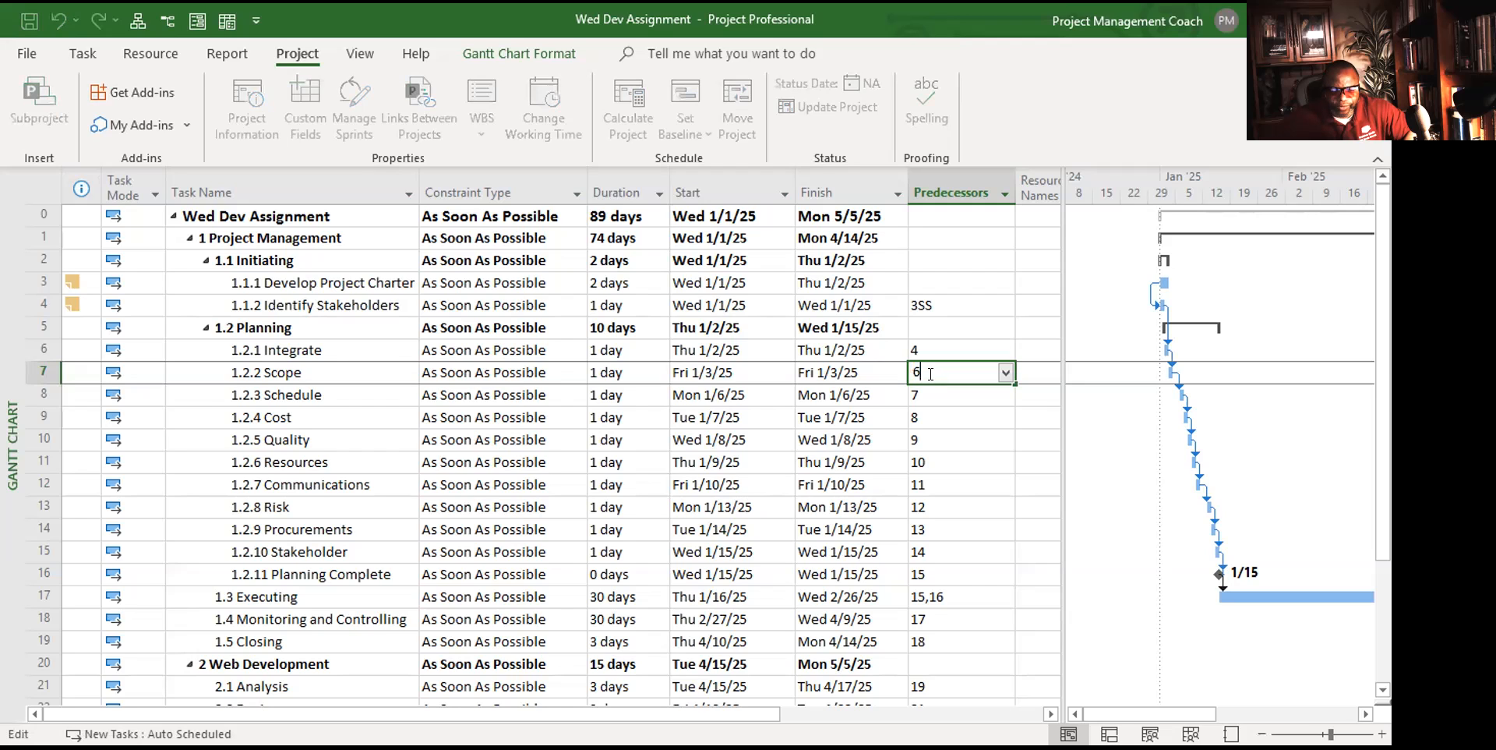
{"action": "left_click", "coordinate": [930, 394]}
{"action": "left_click", "coordinate": [930, 393]}
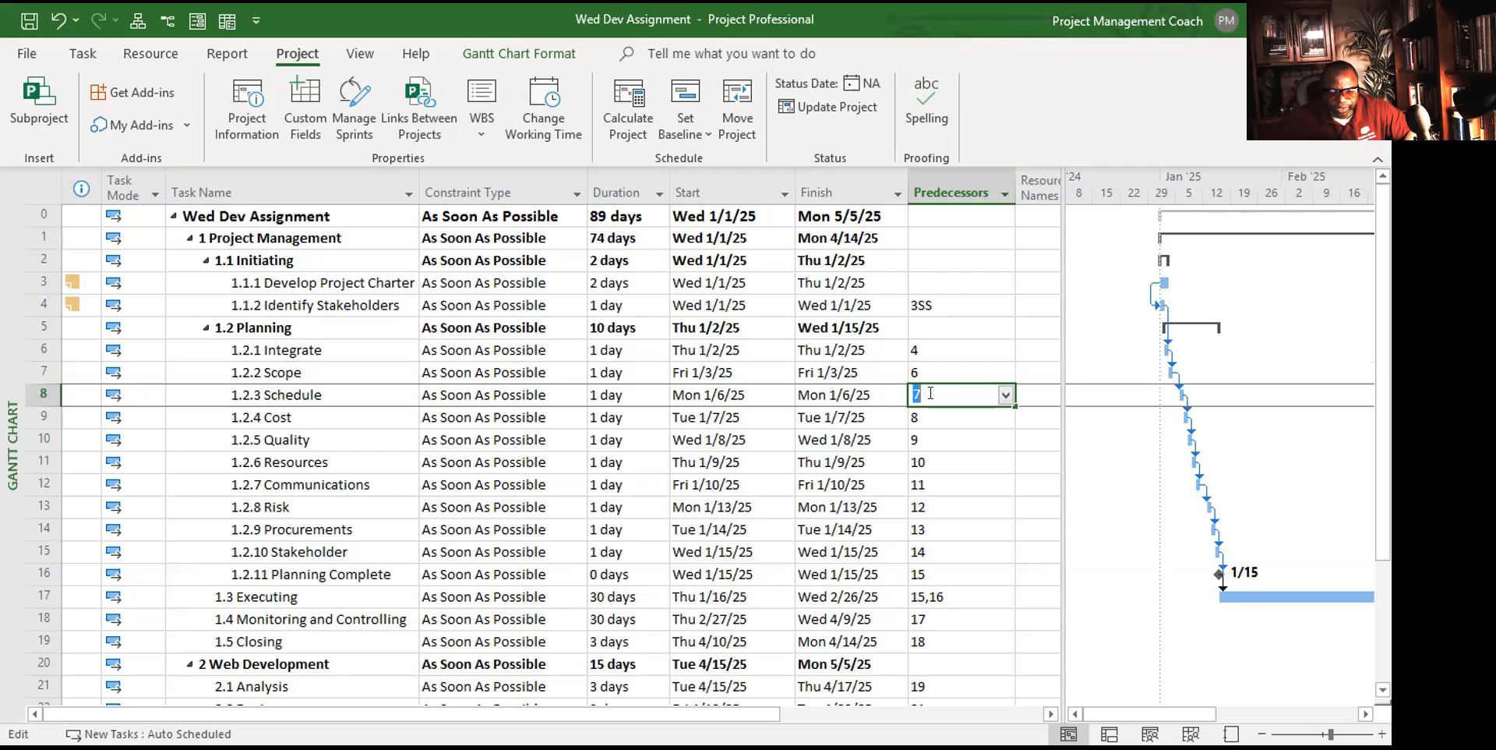
{"action": "type", "text": "F"}
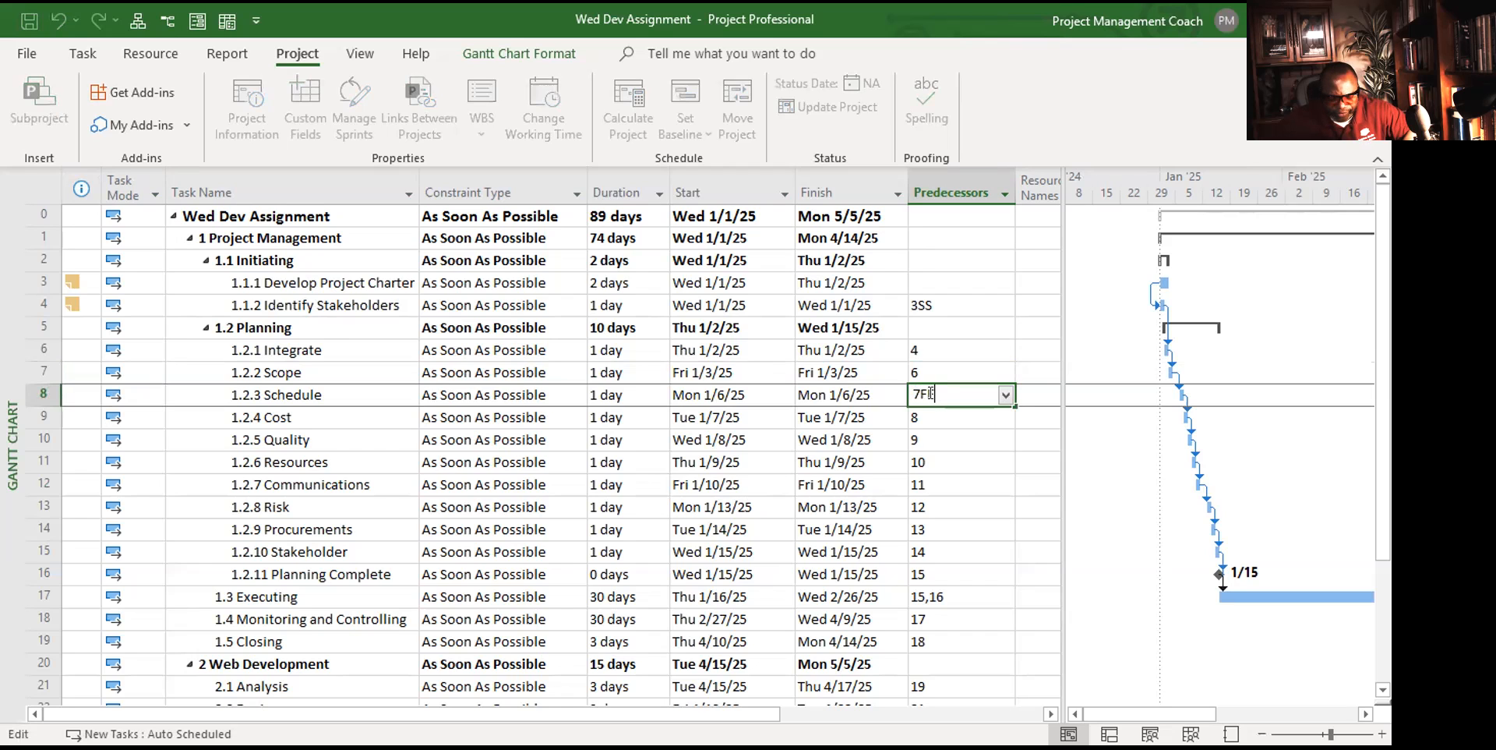
{"action": "type", "text": "F"}
{"action": "key", "text": "Return"}
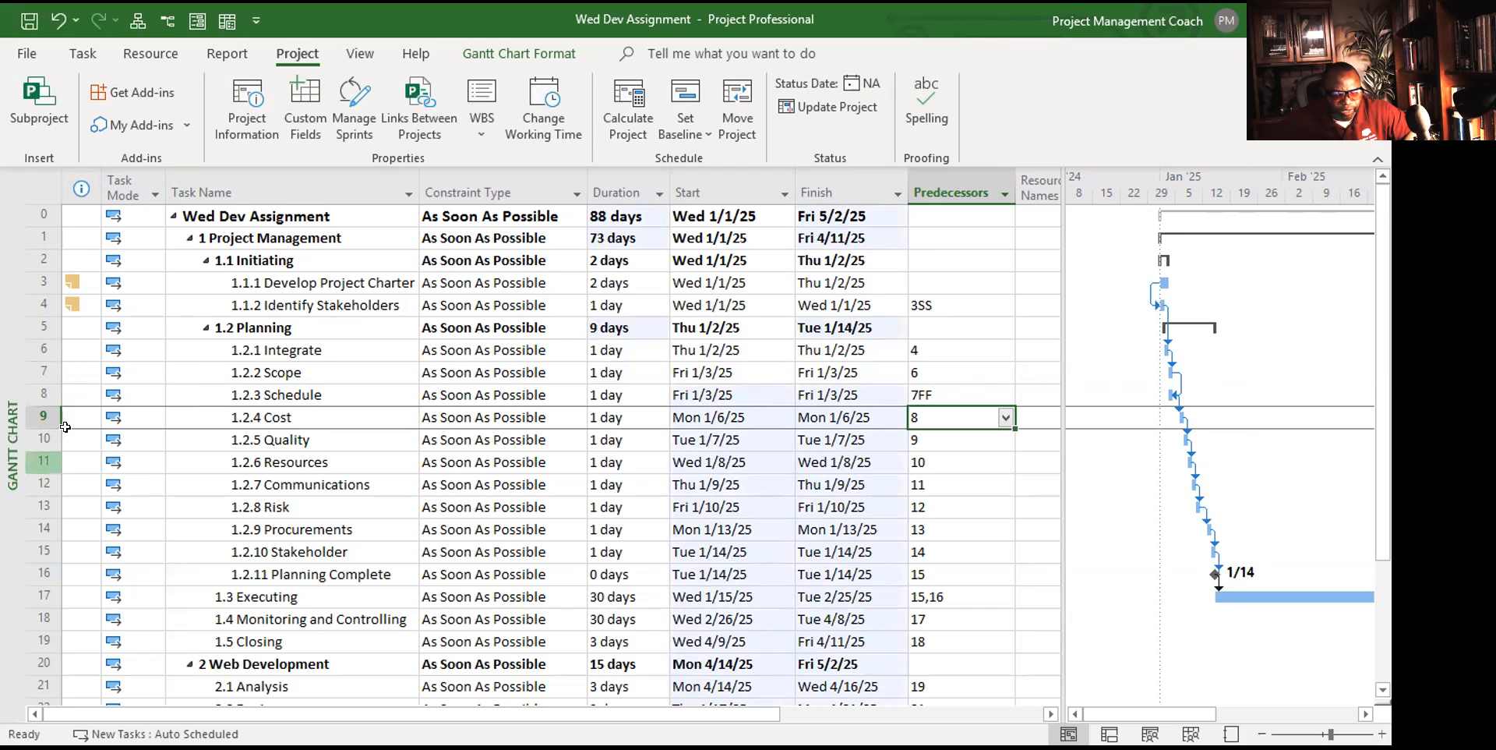
- Add the note "Notes as requested!" to the Schedule task
{"action": "left_click", "coordinate": [61, 392]}
{"action": "double_click", "coordinate": [81, 395]}
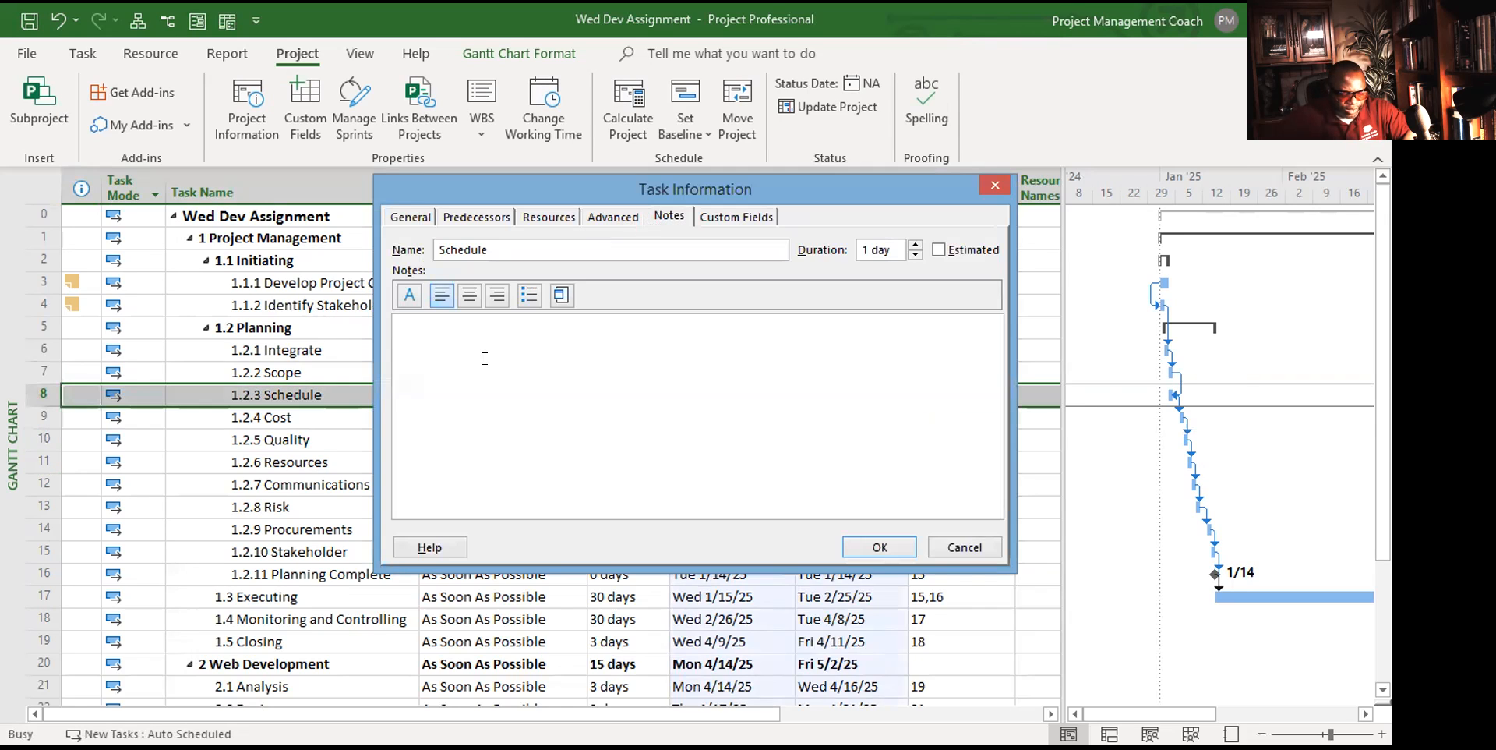
{"action": "type", "text": "Notes as "}
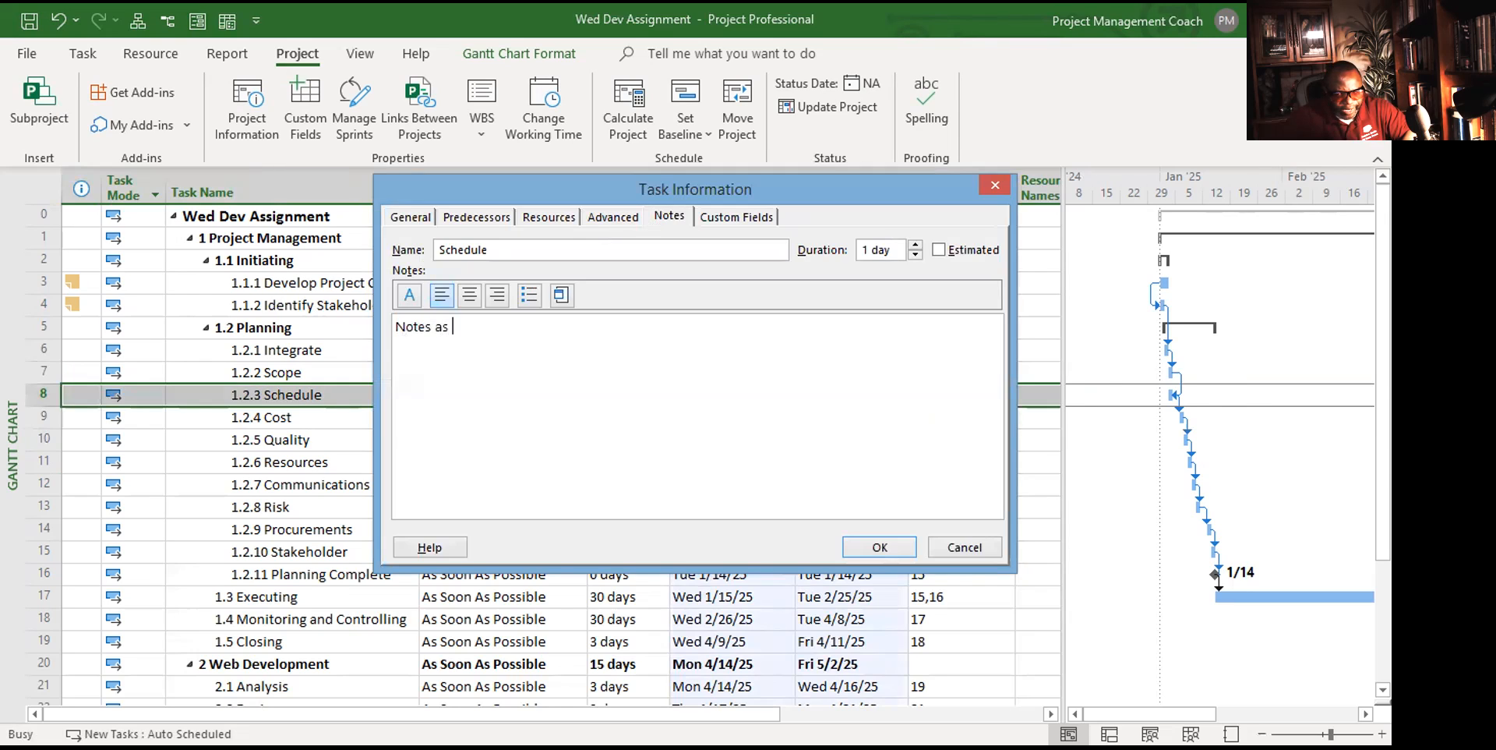
{"action": "type", "text": "requested!"}
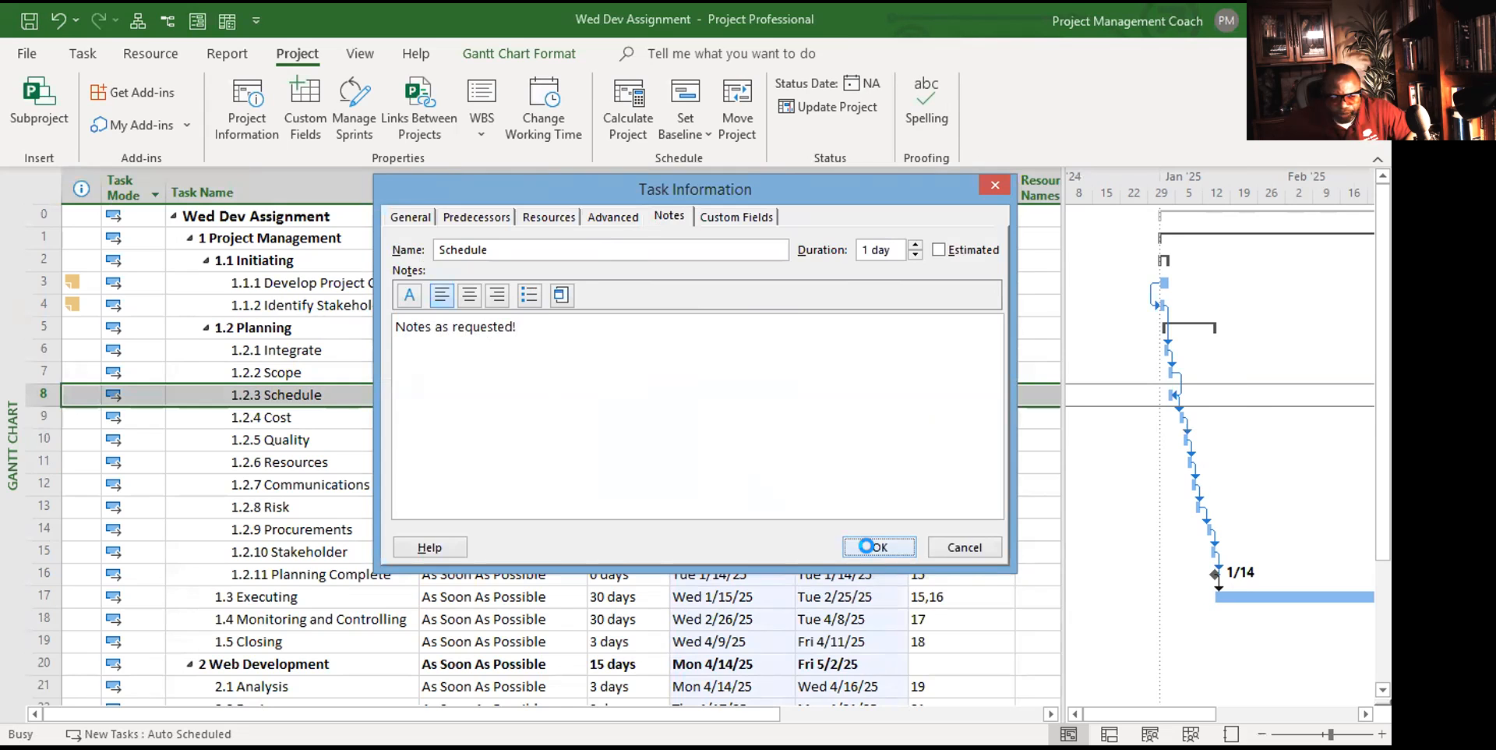
{"action": "key", "text": "Return"}
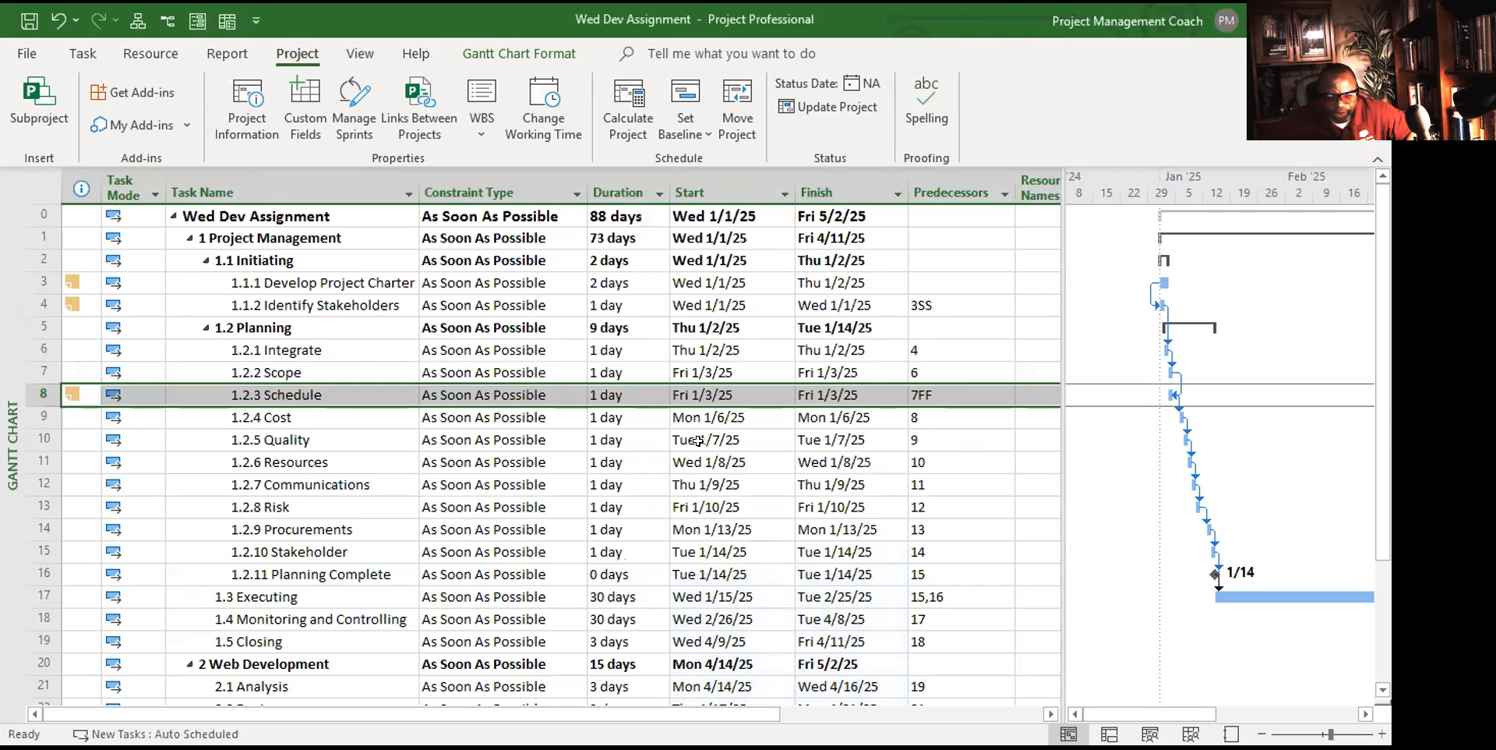
- Insert a new task directly above "Source feedback of Mock-ups at Sync Meeting" in the Web Development phase
{"action": "left_click", "coordinate": [952, 393]}
{"action": "scroll", "coordinate": [924, 449], "scroll_direction": "down", "scroll_amount": 4}
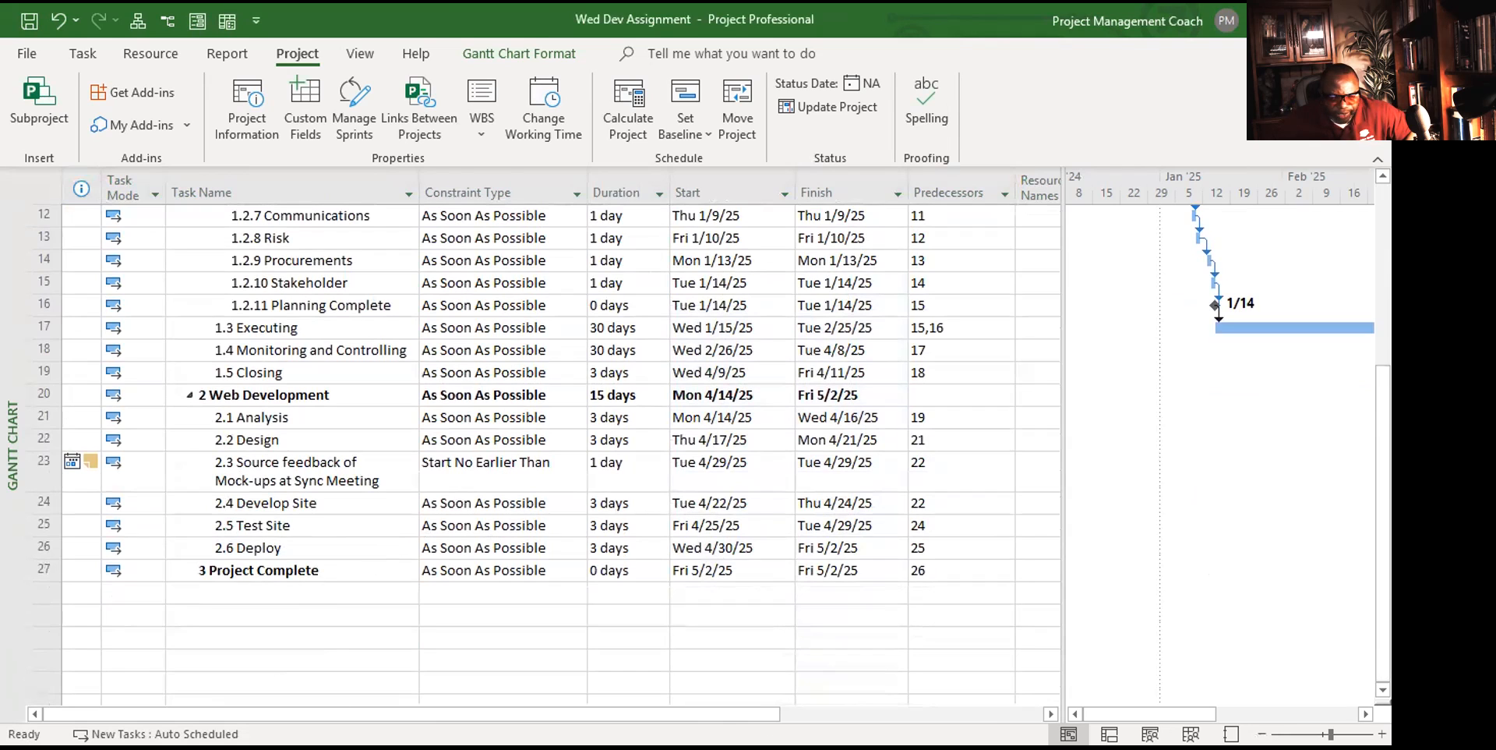
{"action": "left_click_drag", "start_coordinate": [1147, 714], "coordinate": [1387, 713]}
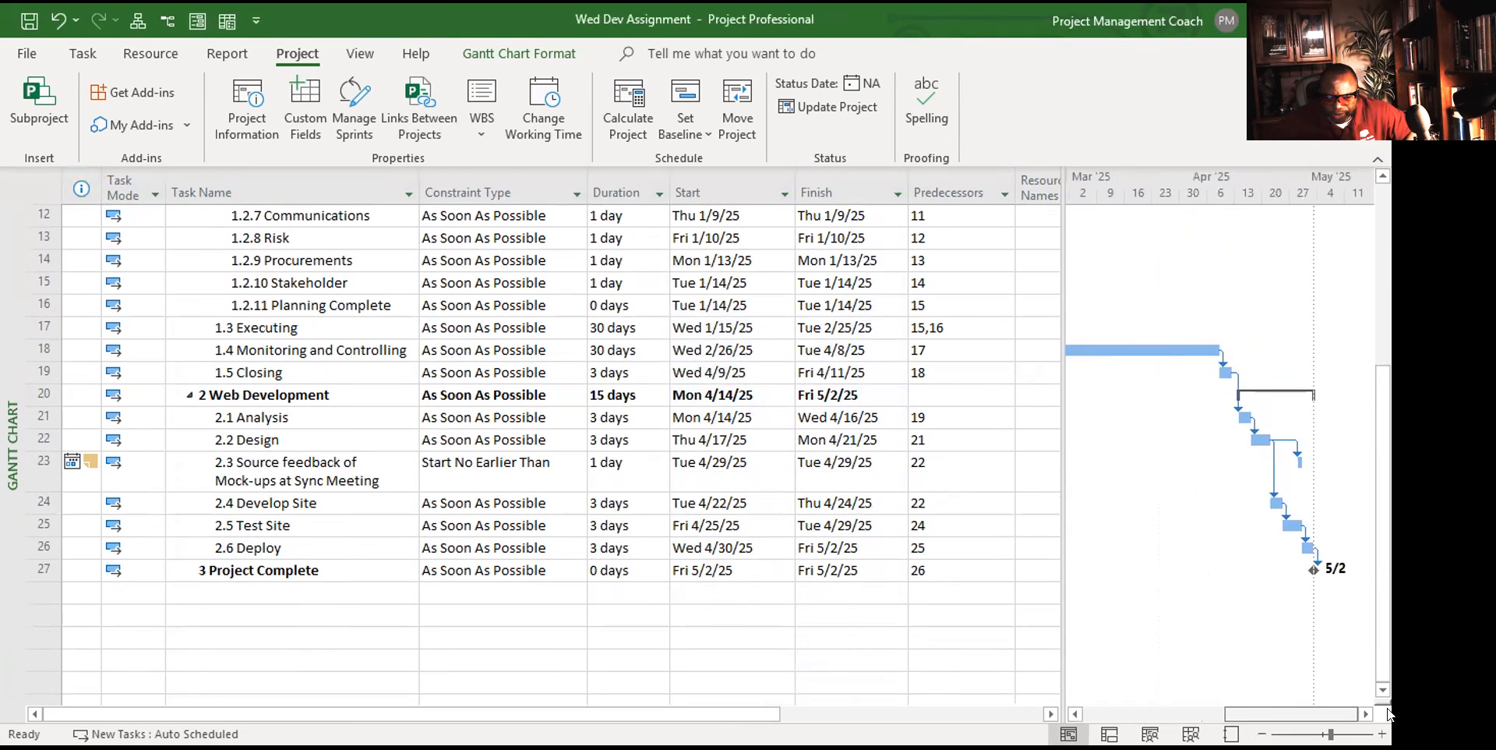
{"action": "scroll", "coordinate": [655, 379], "scroll_direction": "up", "scroll_amount": 1}
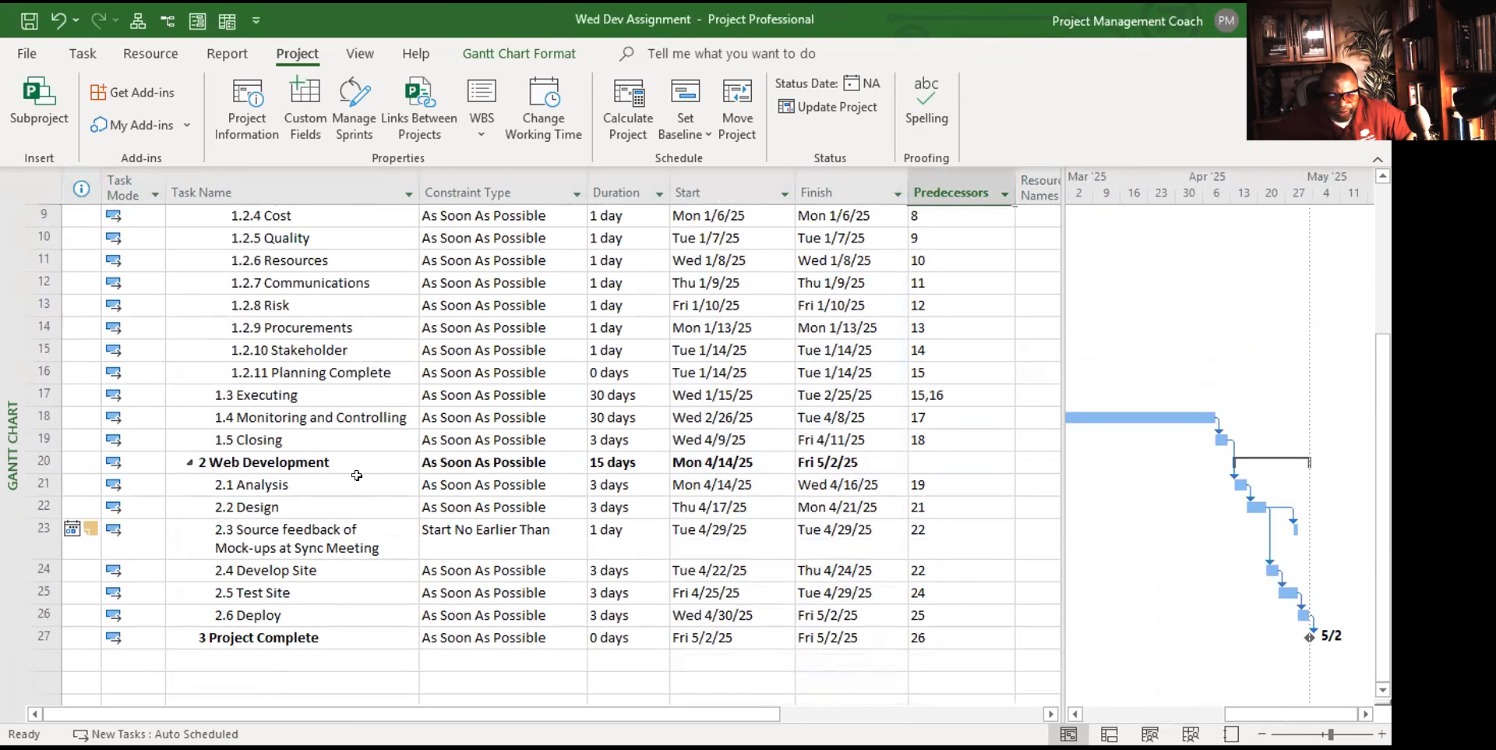
{"action": "scroll", "coordinate": [355, 482], "scroll_direction": "up", "scroll_amount": 3}
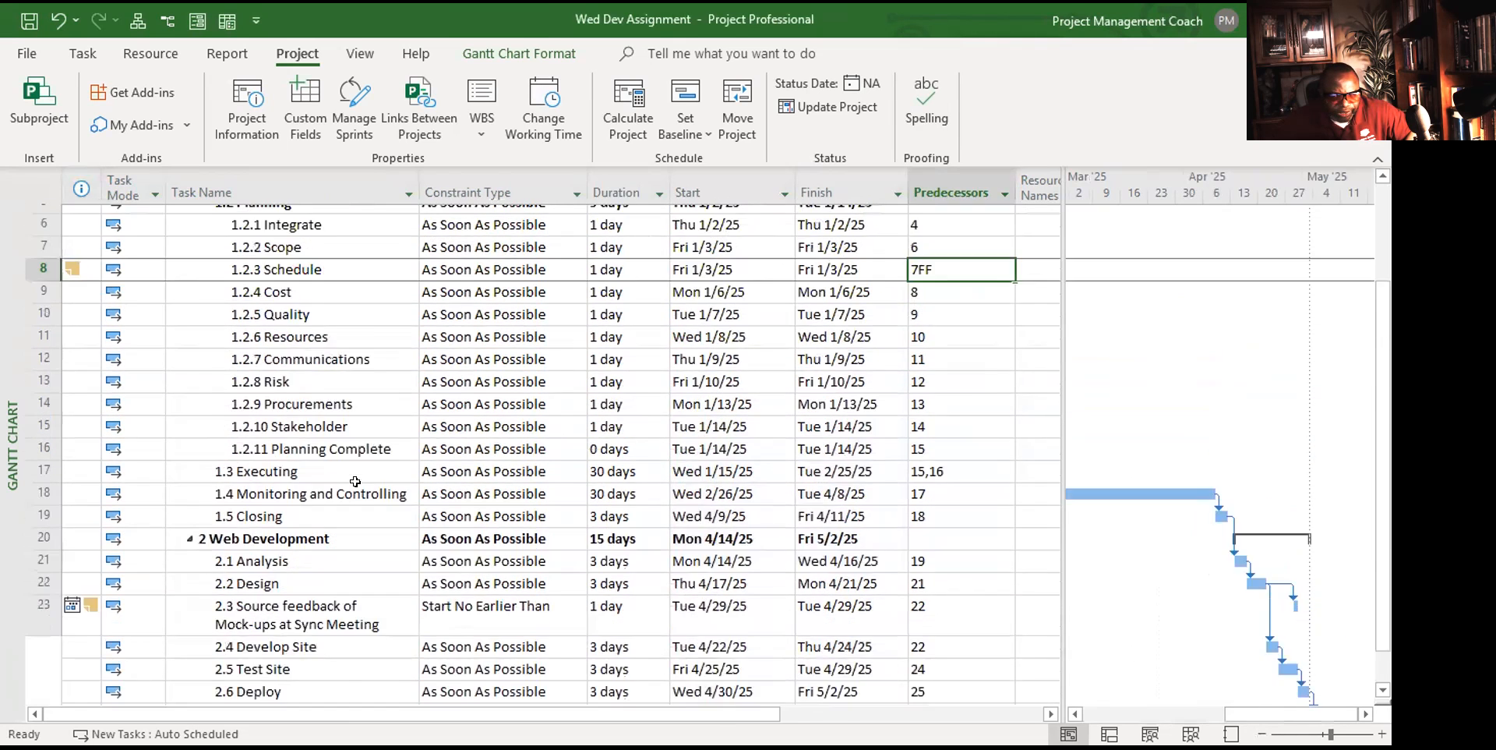
{"action": "scroll", "coordinate": [348, 441], "scroll_direction": "down", "scroll_amount": 4}
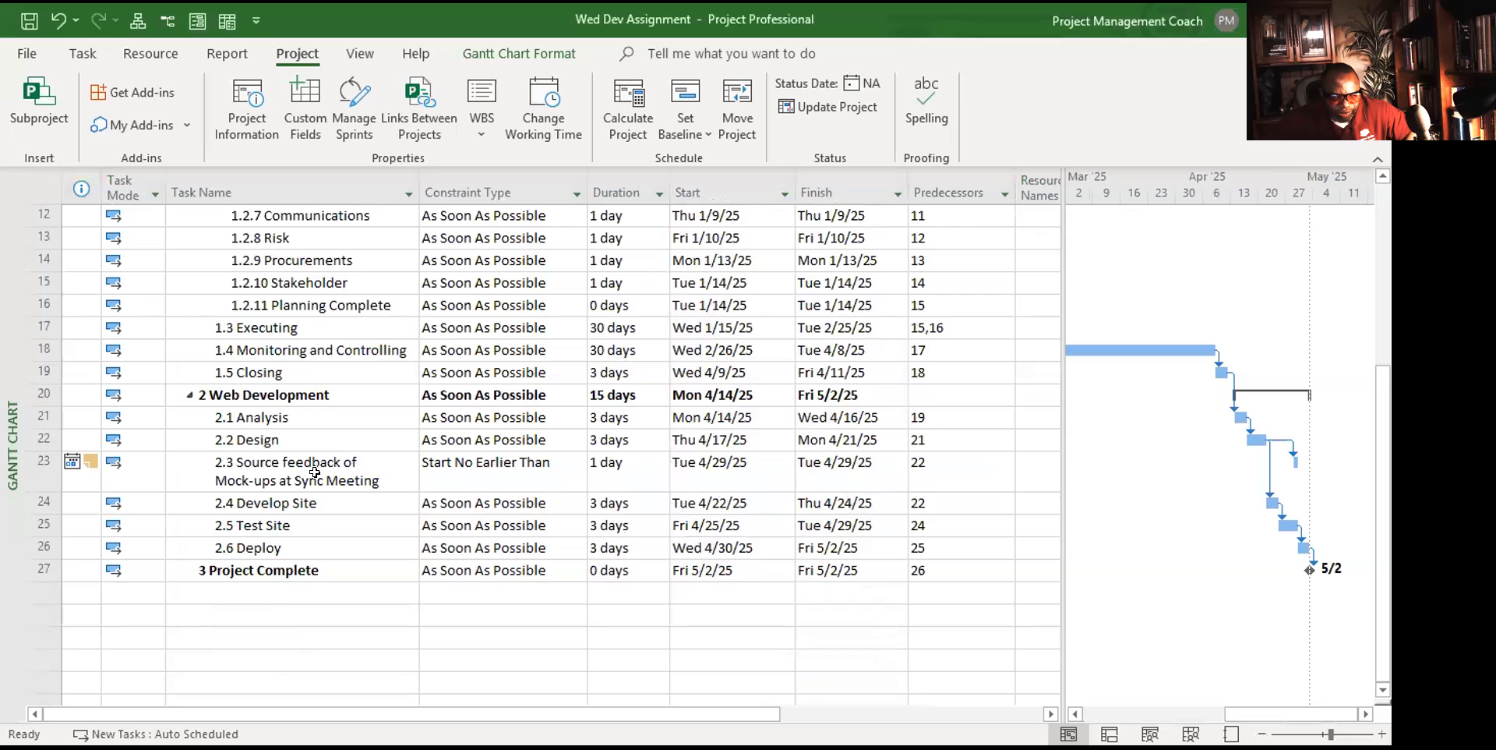
{"action": "left_click", "coordinate": [319, 473]}
{"action": "left_click", "coordinate": [321, 430]}
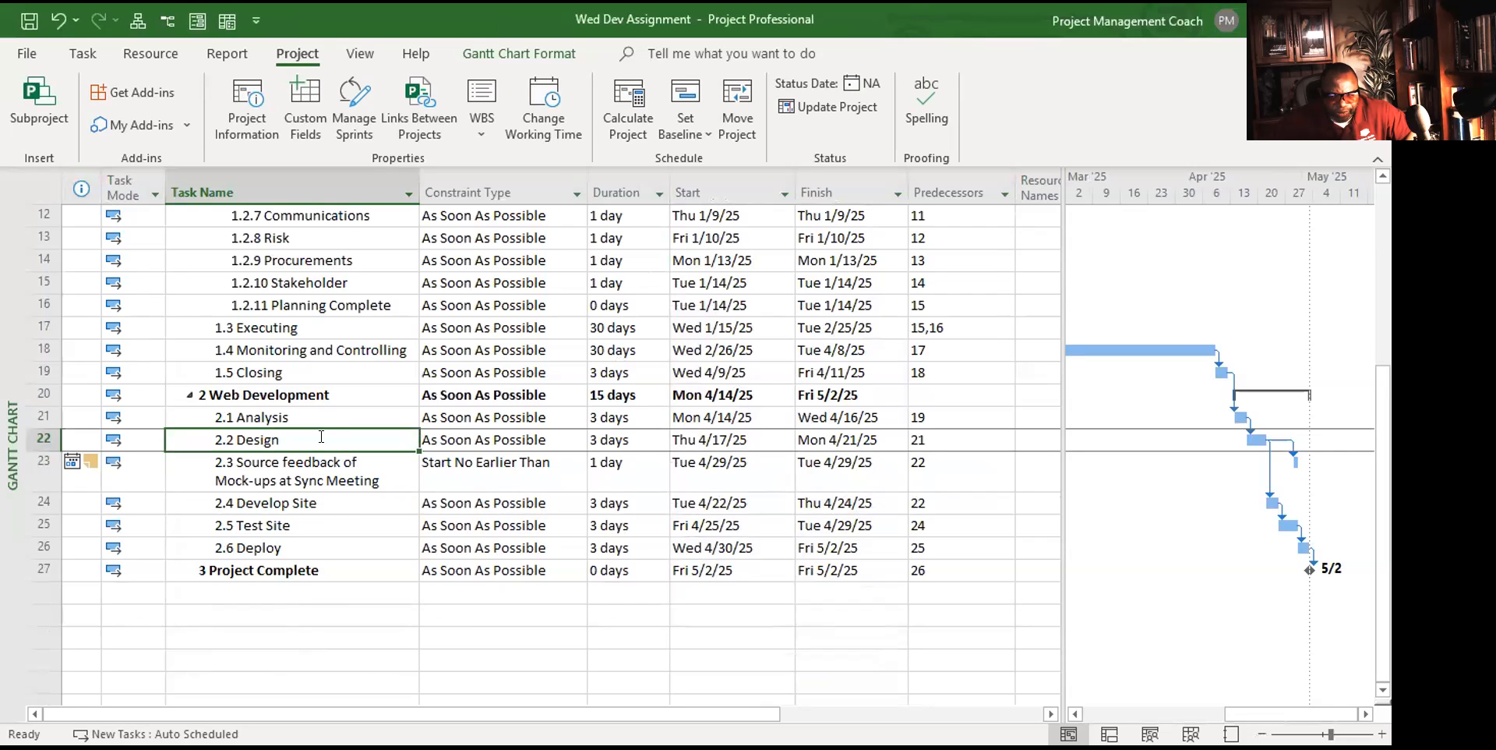
{"action": "left_click", "coordinate": [35, 453]}
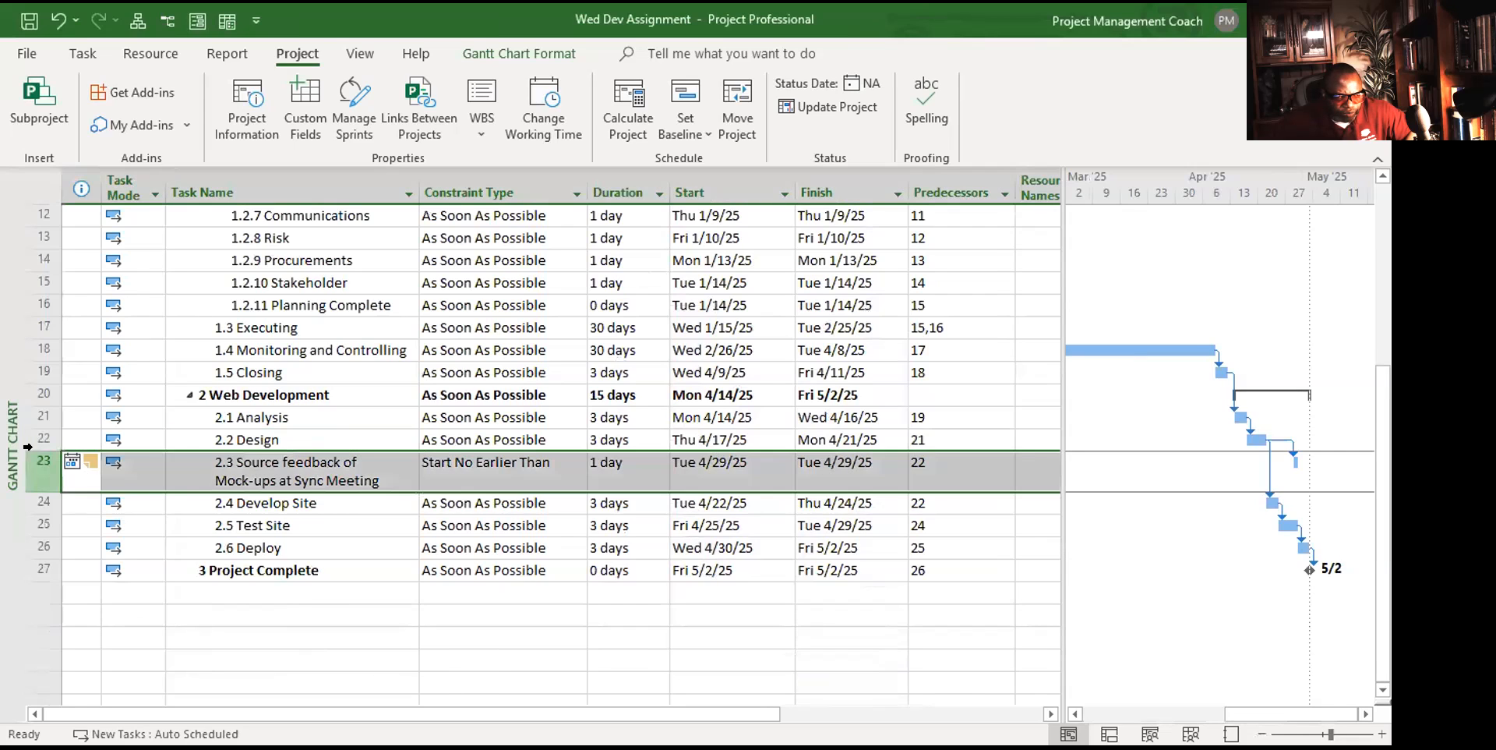
{"action": "right_click", "coordinate": [34, 452]}
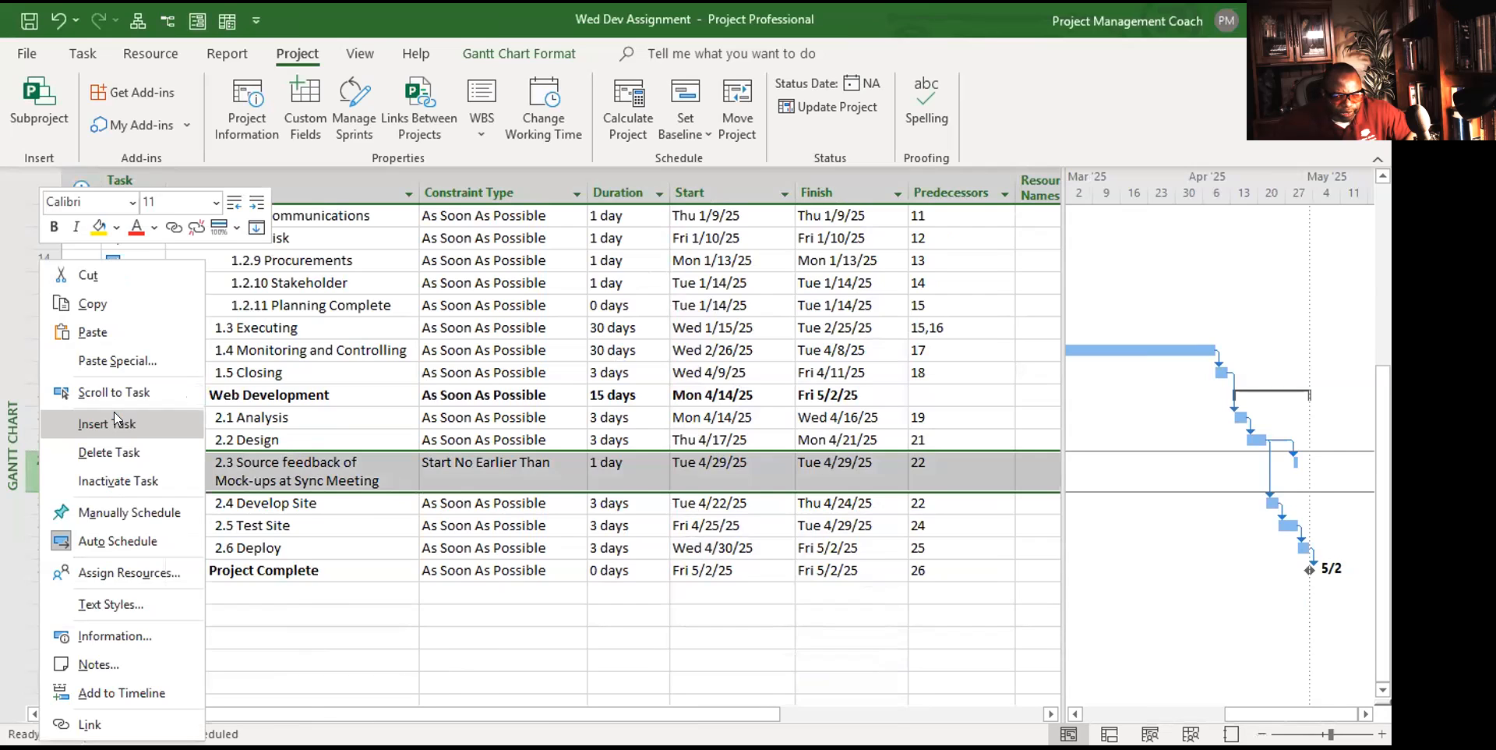
{"action": "left_click", "coordinate": [114, 421]}
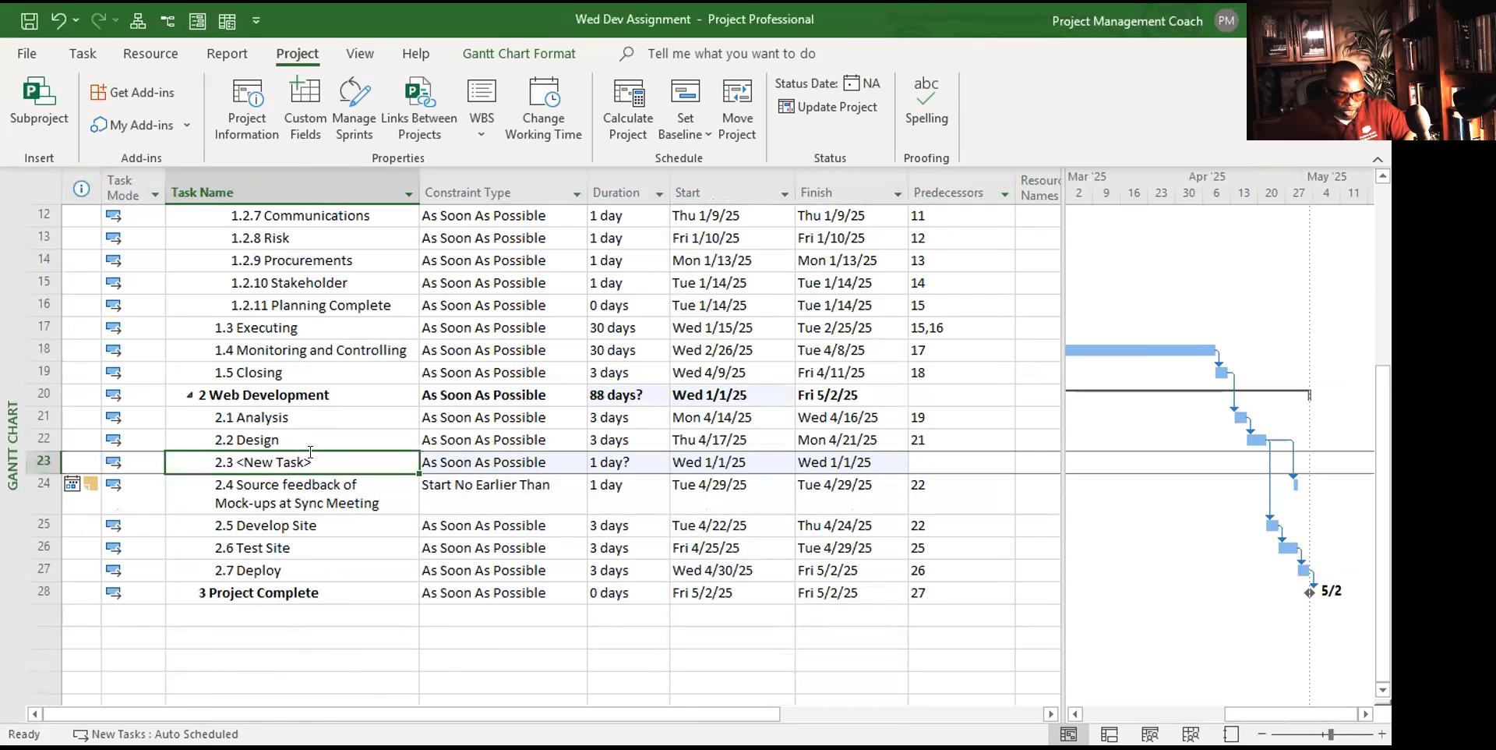
- Name the new task below Design "Mock-ups ready"
{"action": "type", "text": "Mo"}
{"action": "key", "text": "ctrl+w"}
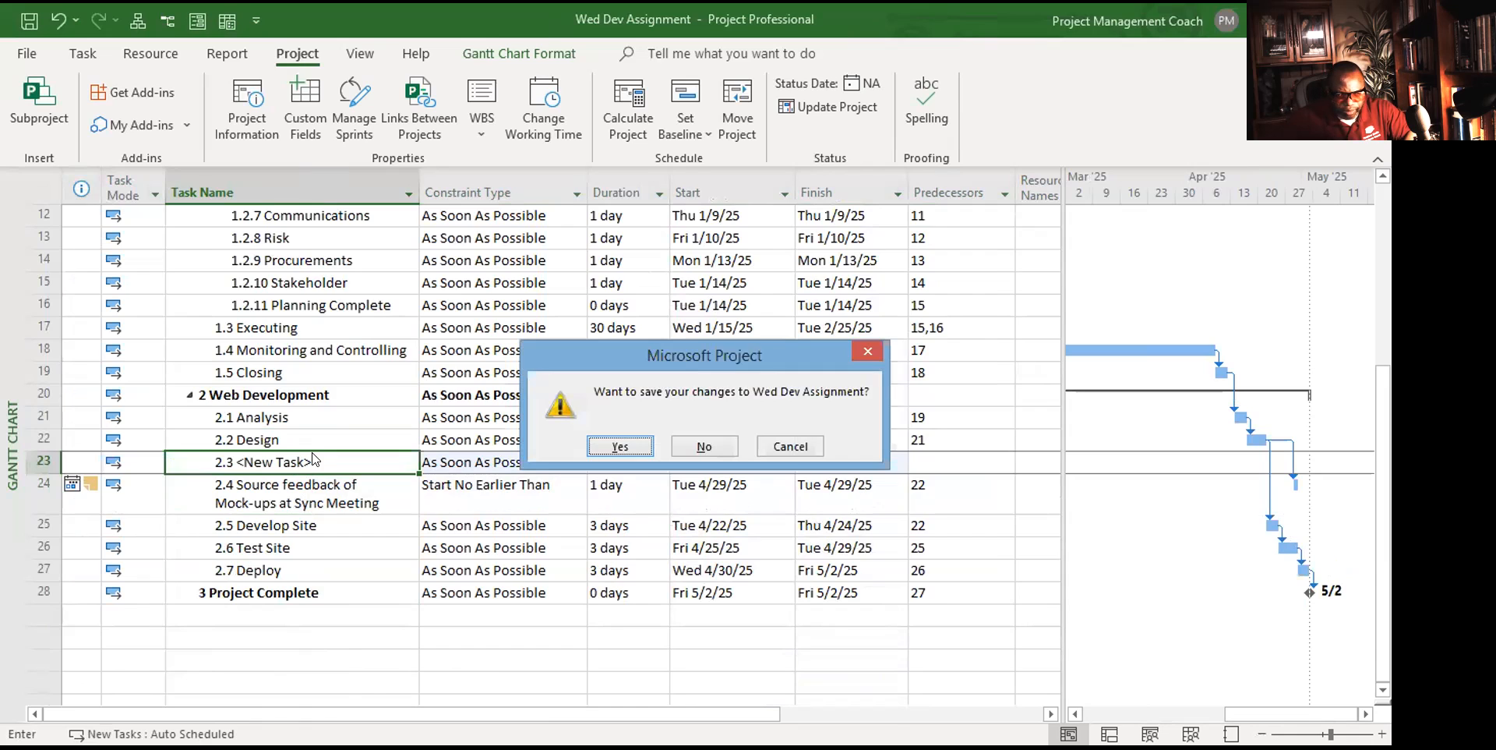
{"action": "left_click", "coordinate": [597, 445]}
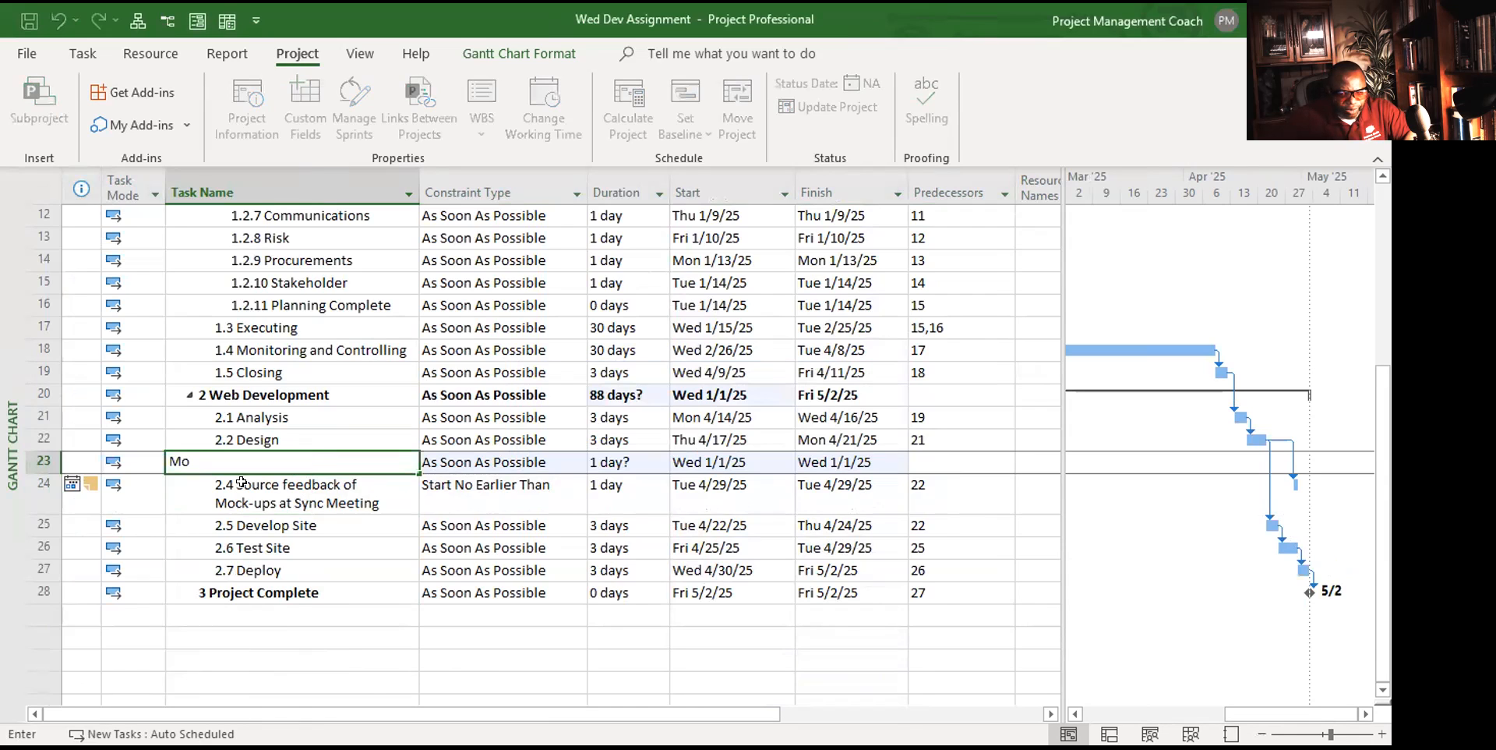
{"action": "type", "text": "cks"}
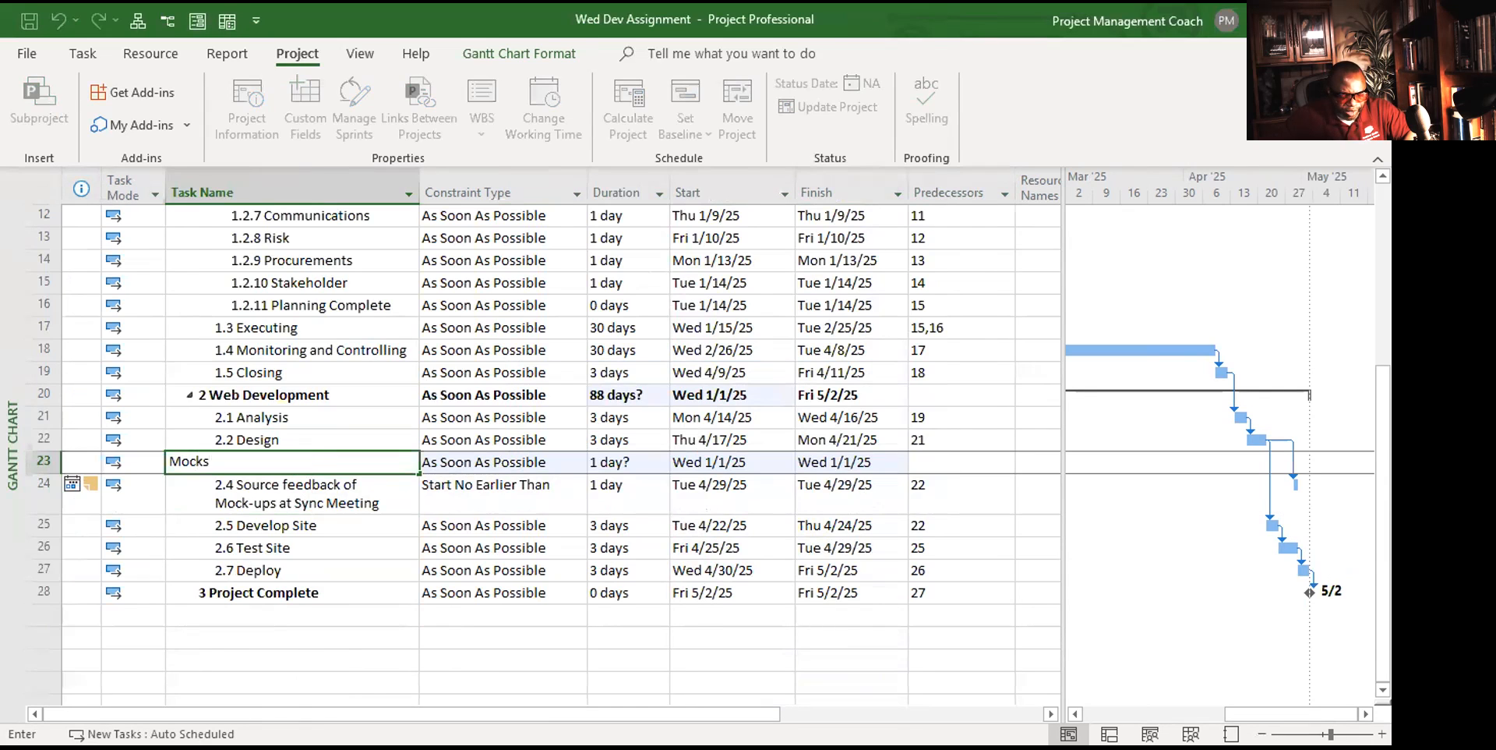
{"action": "key", "text": "BackSpace"}
{"action": "type", "text": "-ups ready"}
{"action": "key", "text": "Return"}
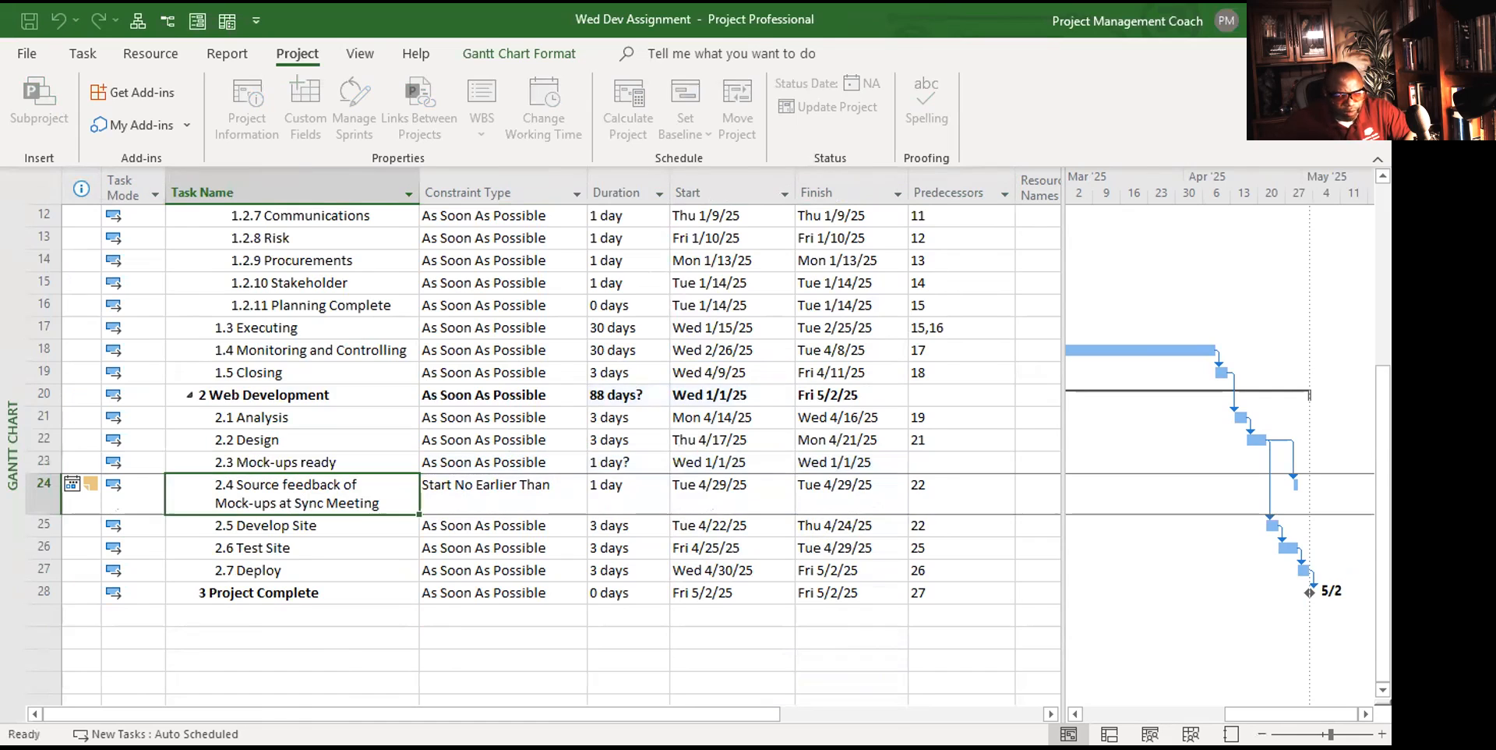
- Link the Design task to Mock-ups ready with a finish-to-start dependency
{"action": "left_click_drag", "start_coordinate": [272, 433], "coordinate": [282, 448]}
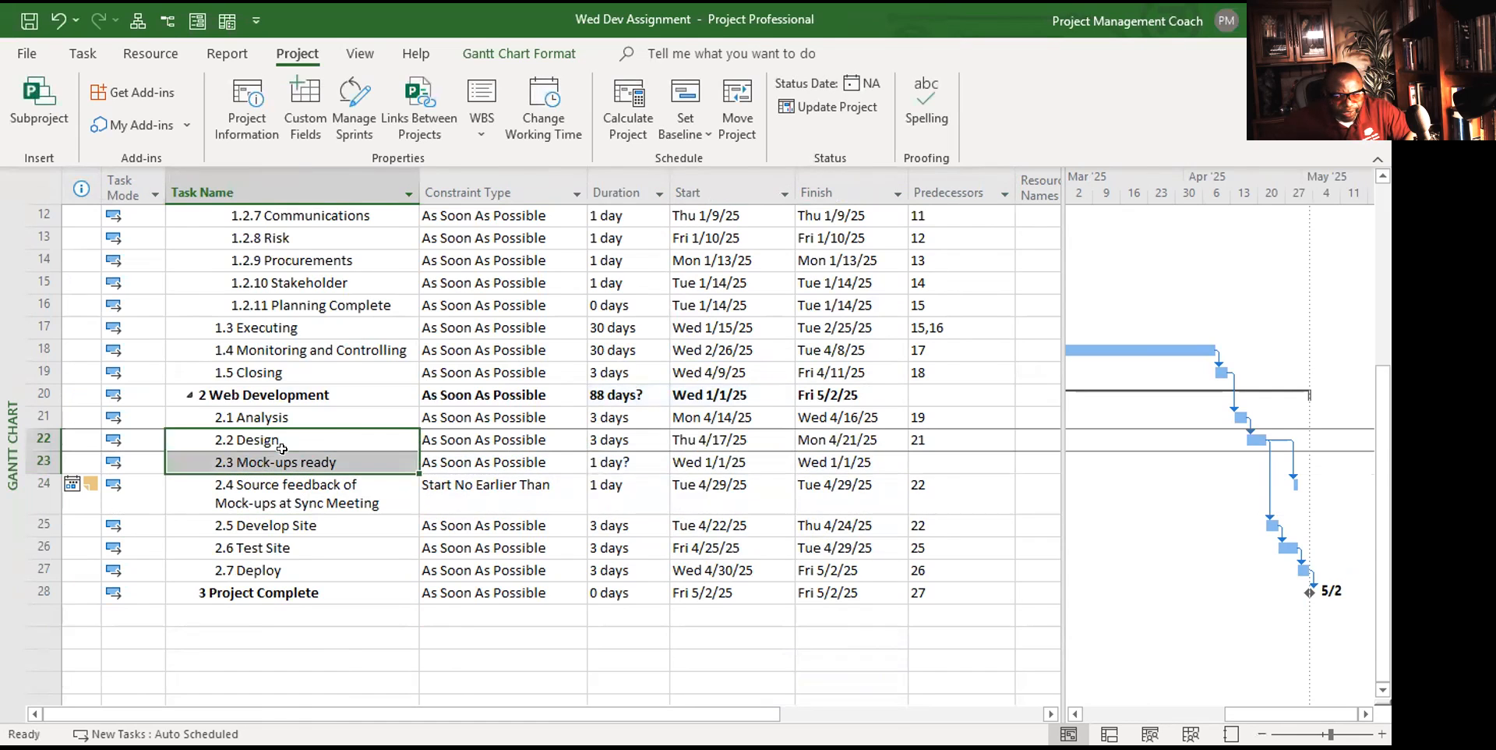
{"action": "right_click", "coordinate": [281, 448]}
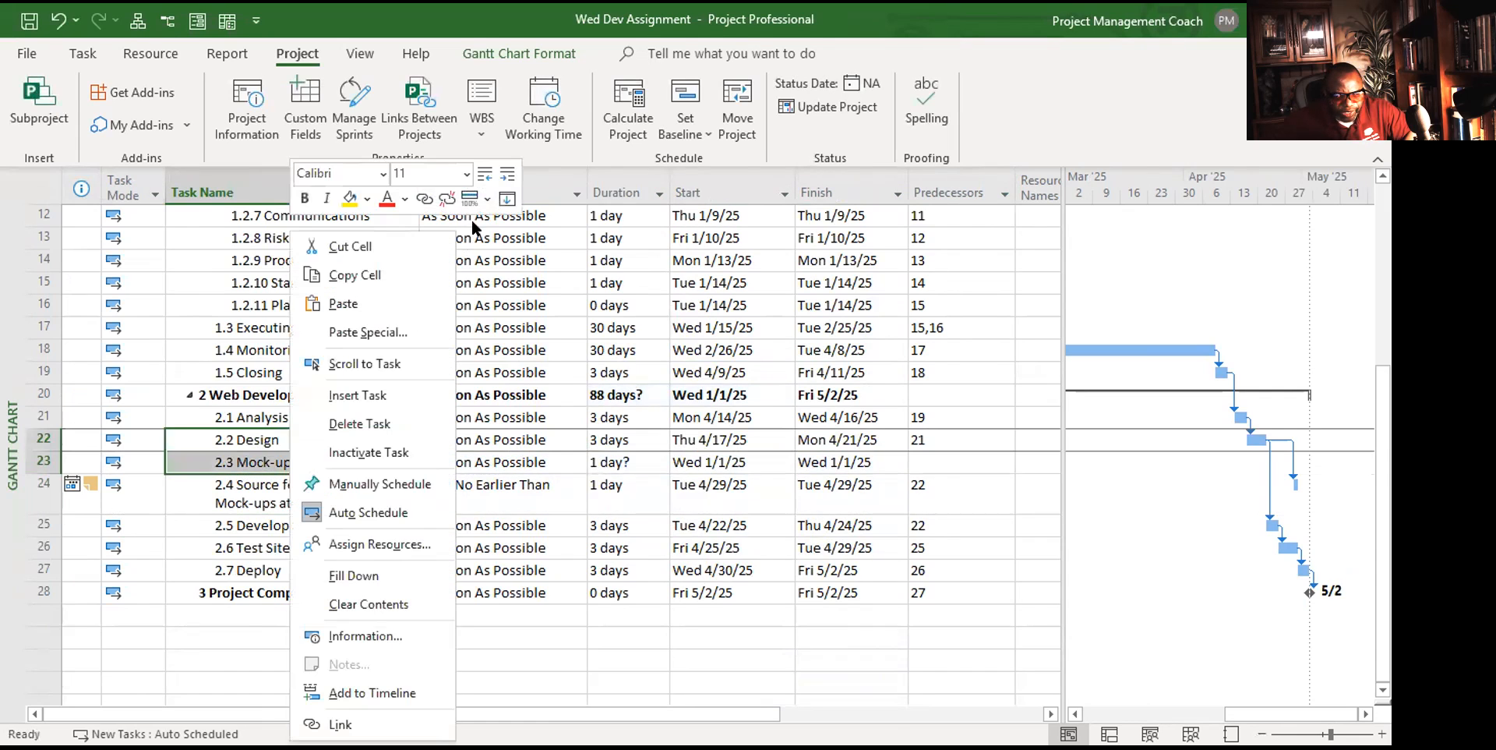
{"action": "left_click", "coordinate": [425, 199]}
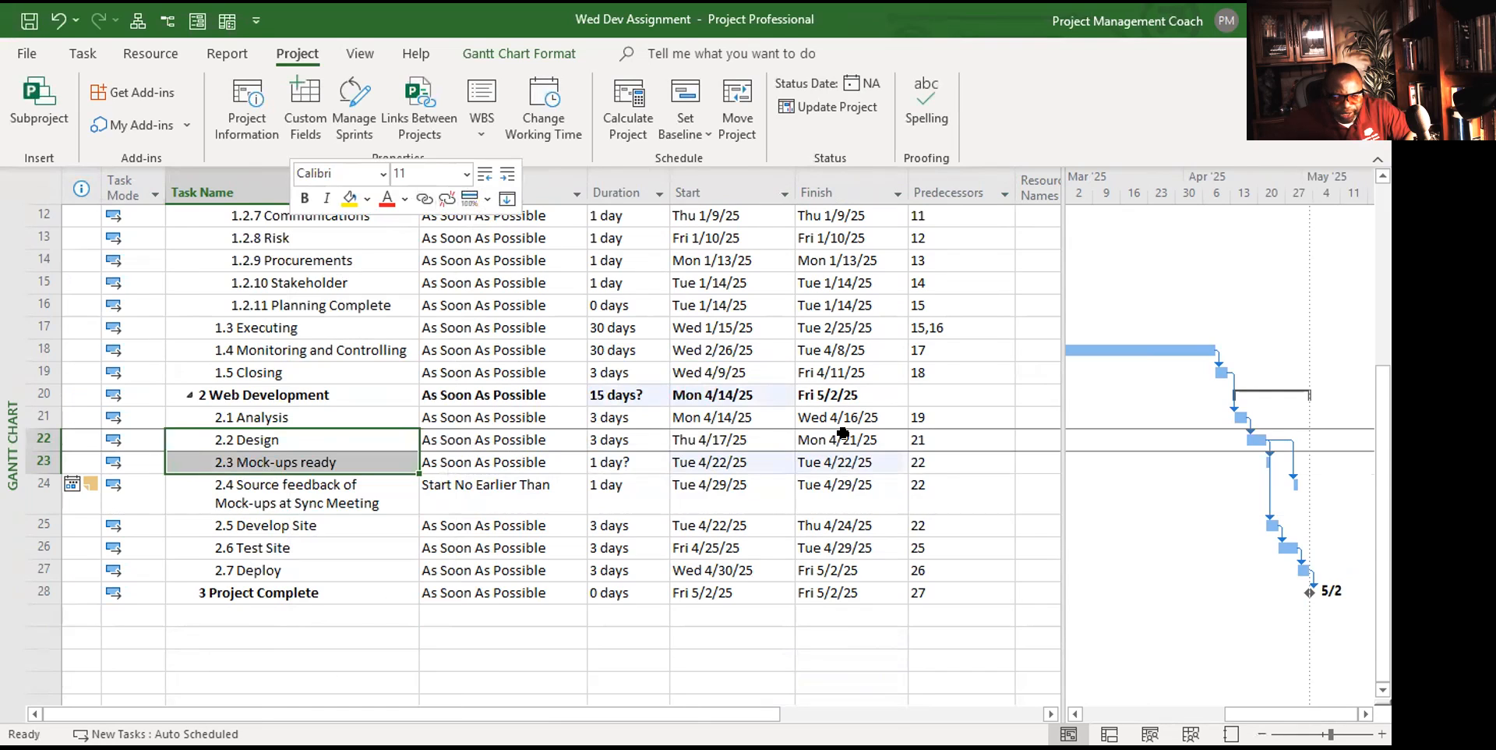
{"action": "left_click", "coordinate": [928, 460]}
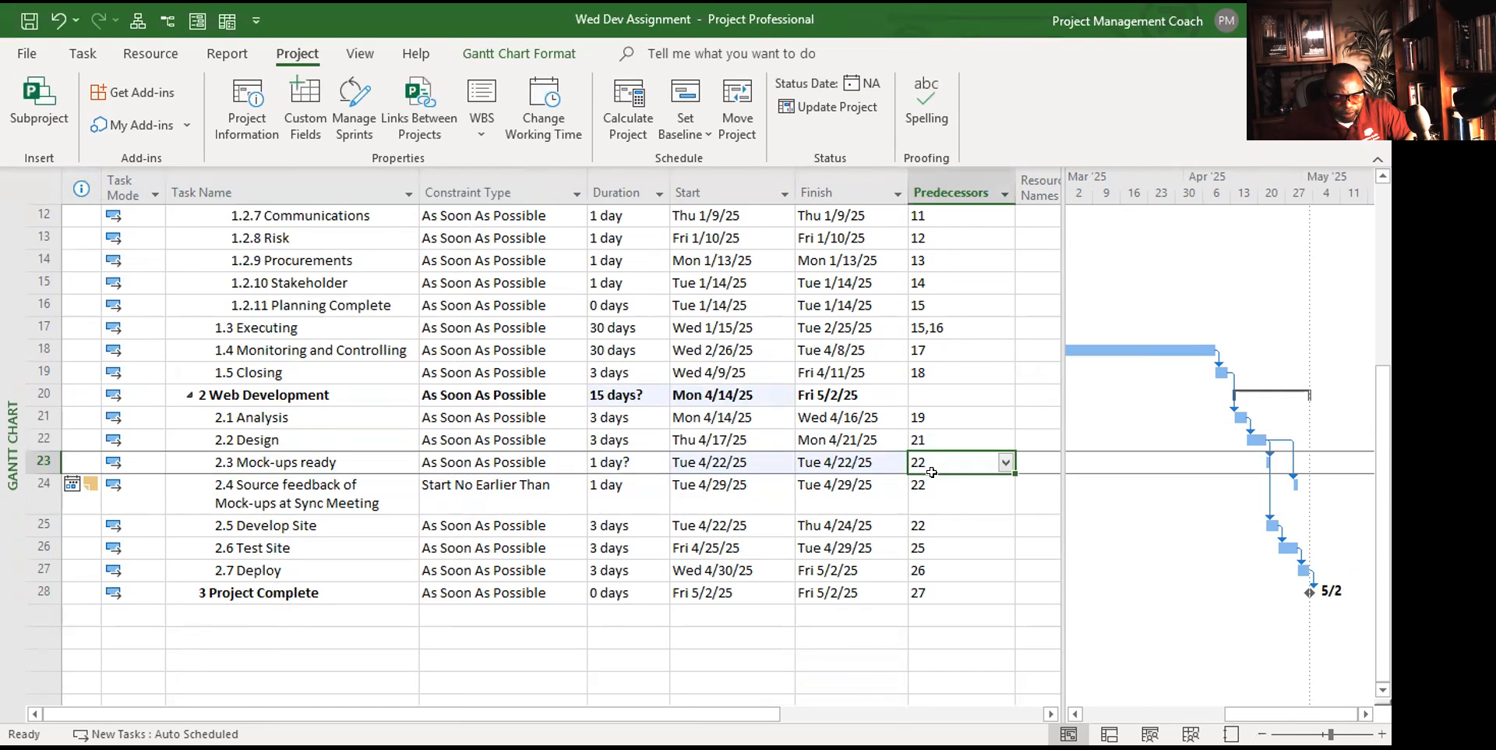
- Set the predecessor of "Source feedback of Mock-ups at Sync Meeting" to 23 and that of Develop Site to 24
{"action": "left_click", "coordinate": [939, 490]}
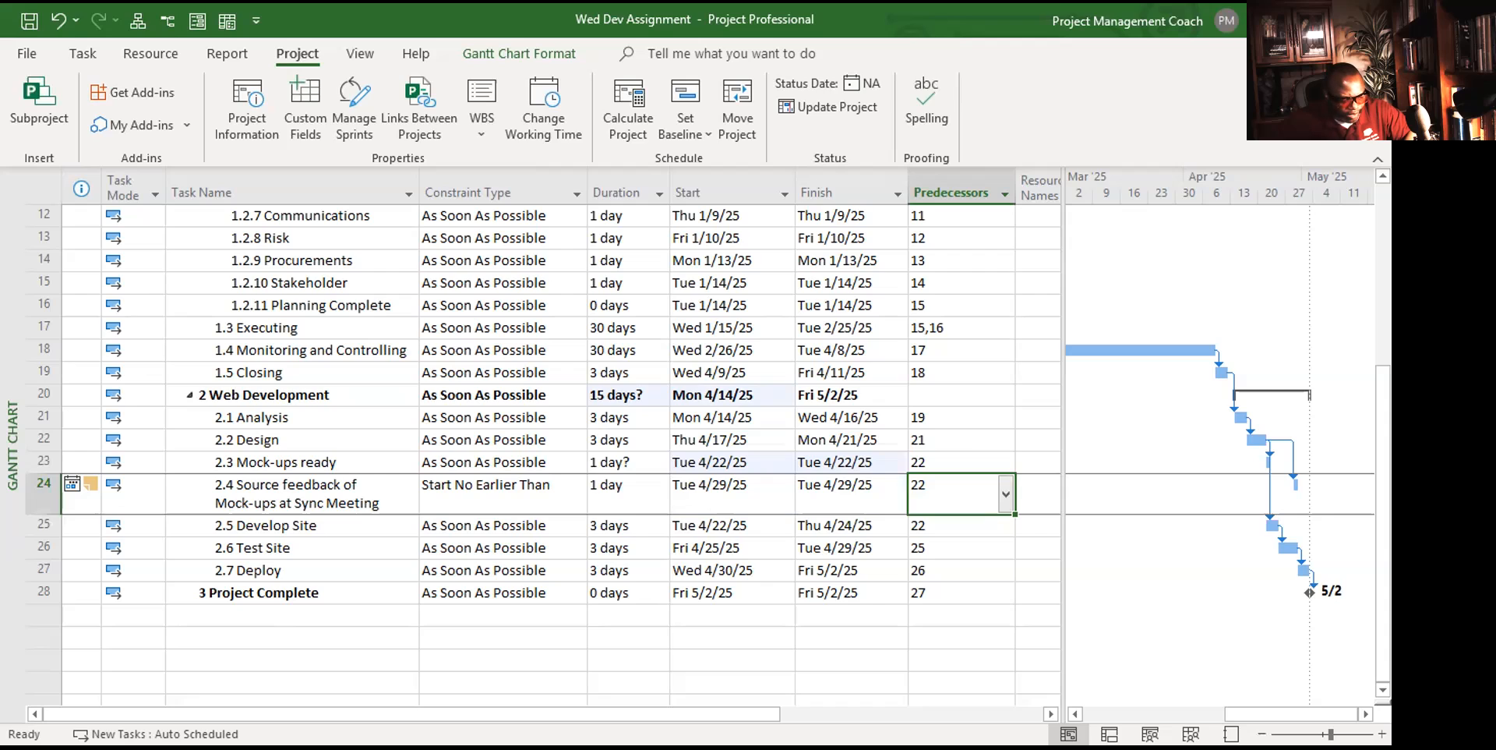
{"action": "type", "text": "23"}
{"action": "key", "text": "Return"}
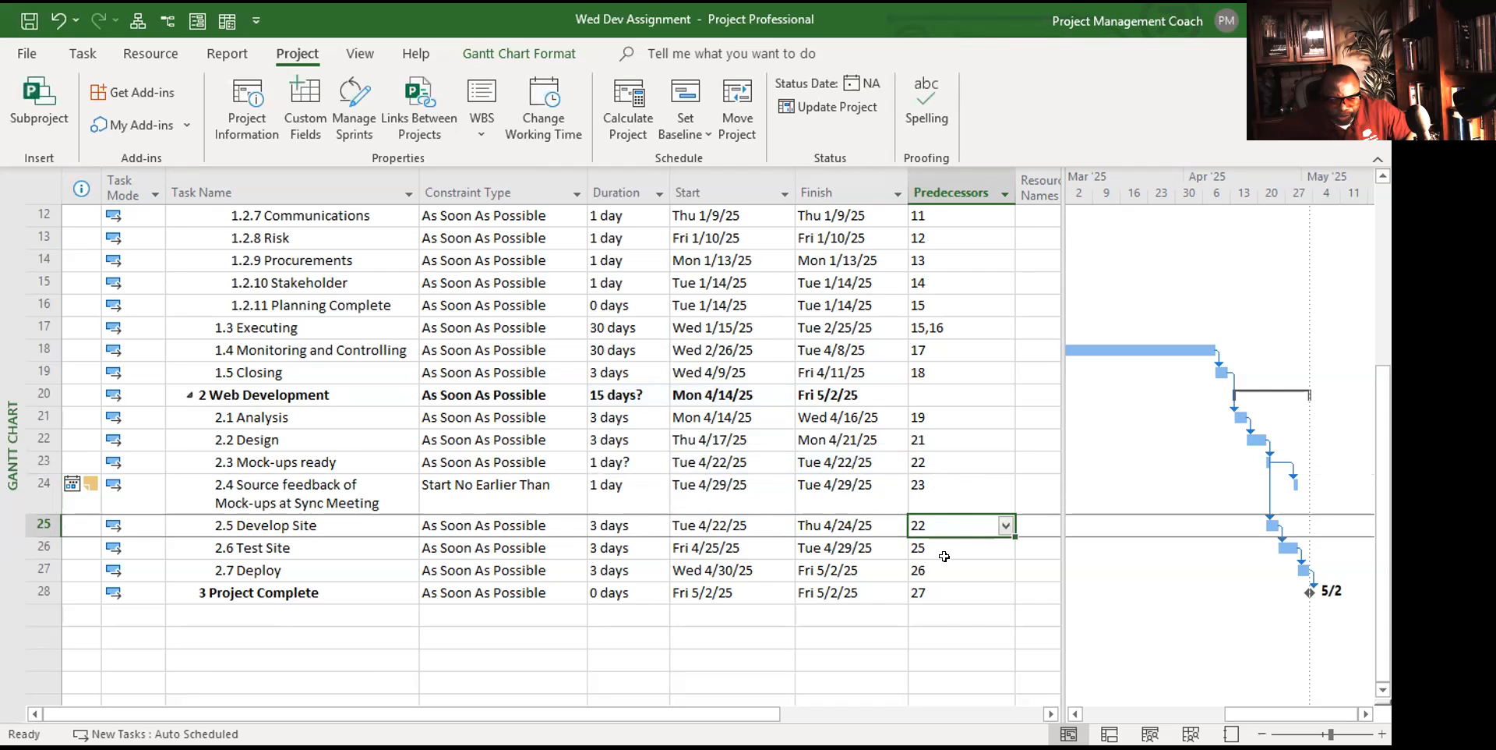
{"action": "type", "text": "24"}
{"action": "key", "text": "Return"}
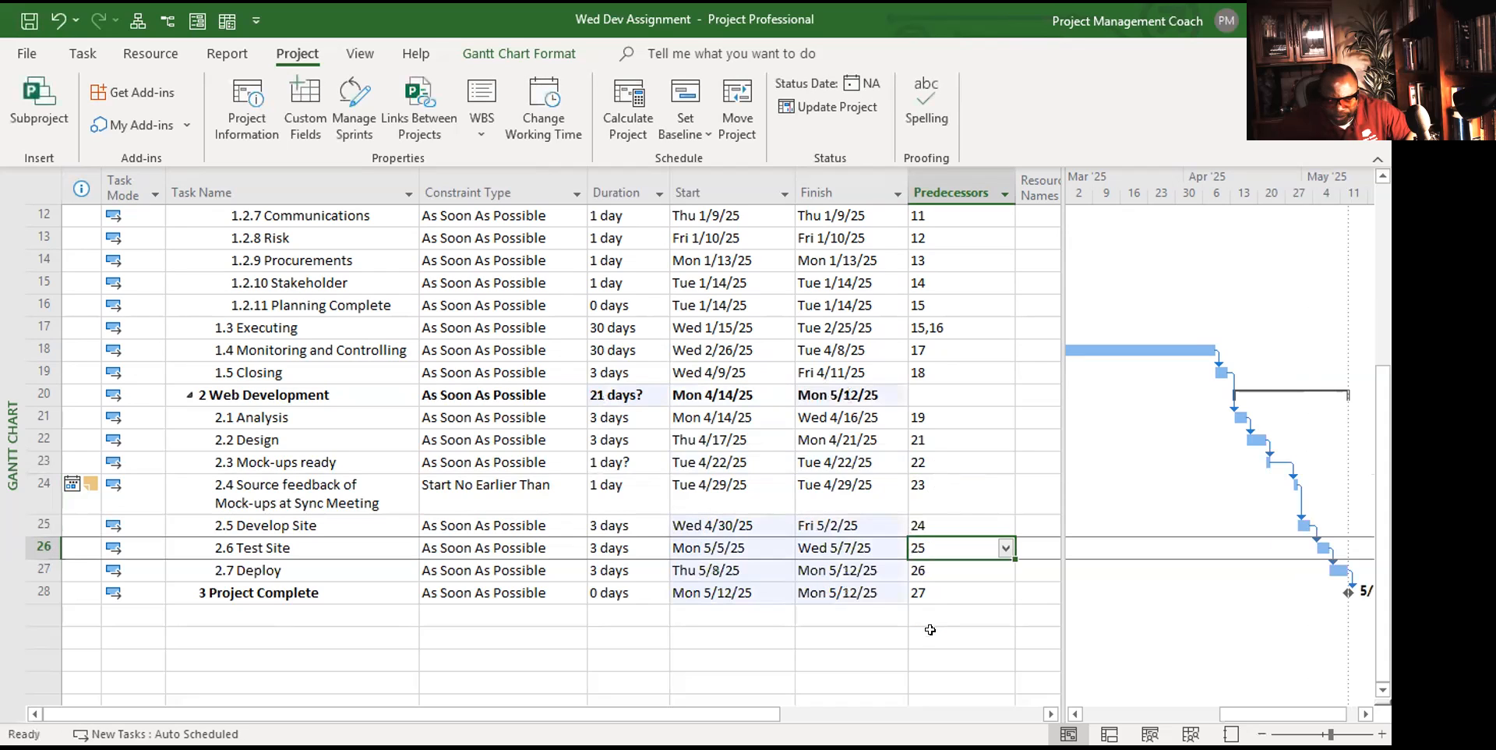
- Set the duration of the Mock-ups ready task to 1 day
{"action": "left_click", "coordinate": [967, 480]}
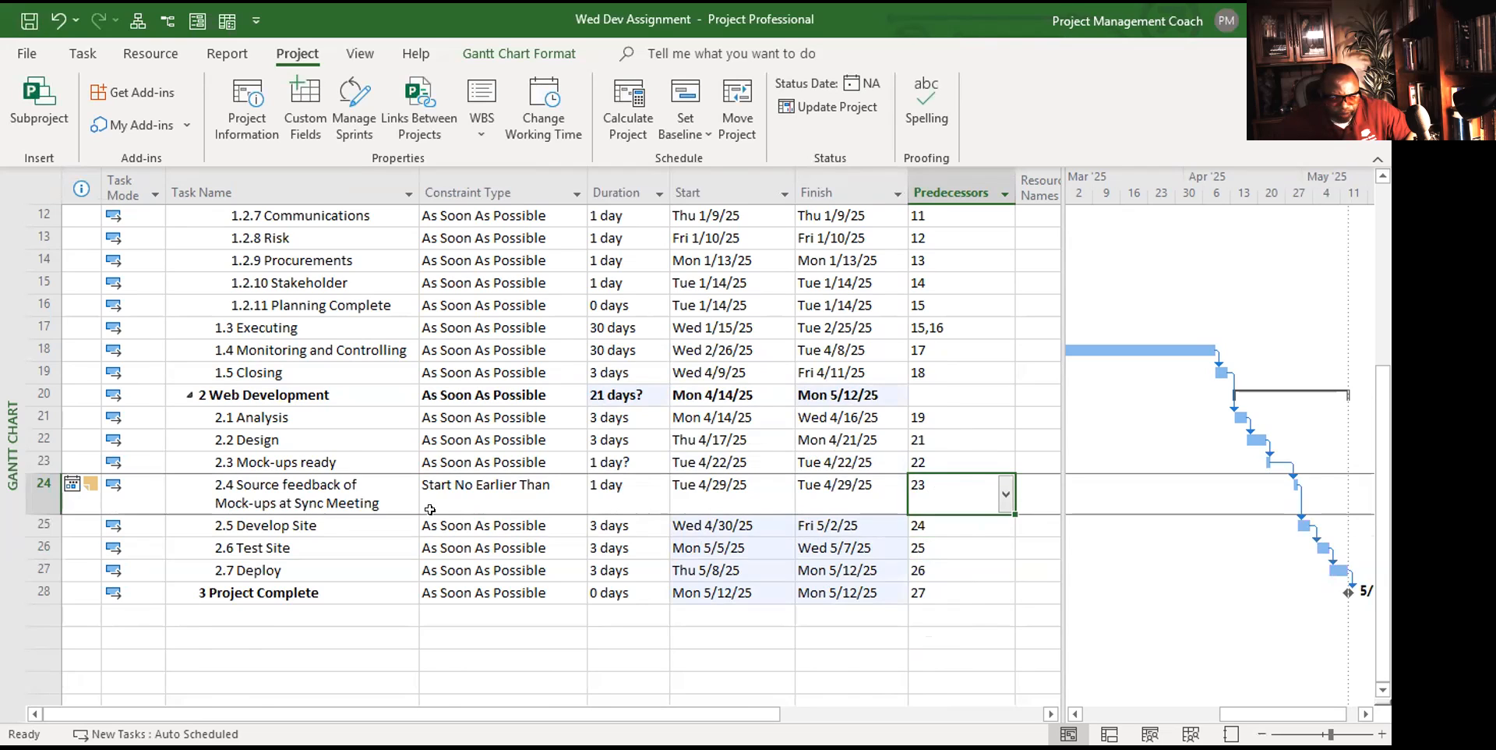
{"action": "left_click", "coordinate": [369, 459]}
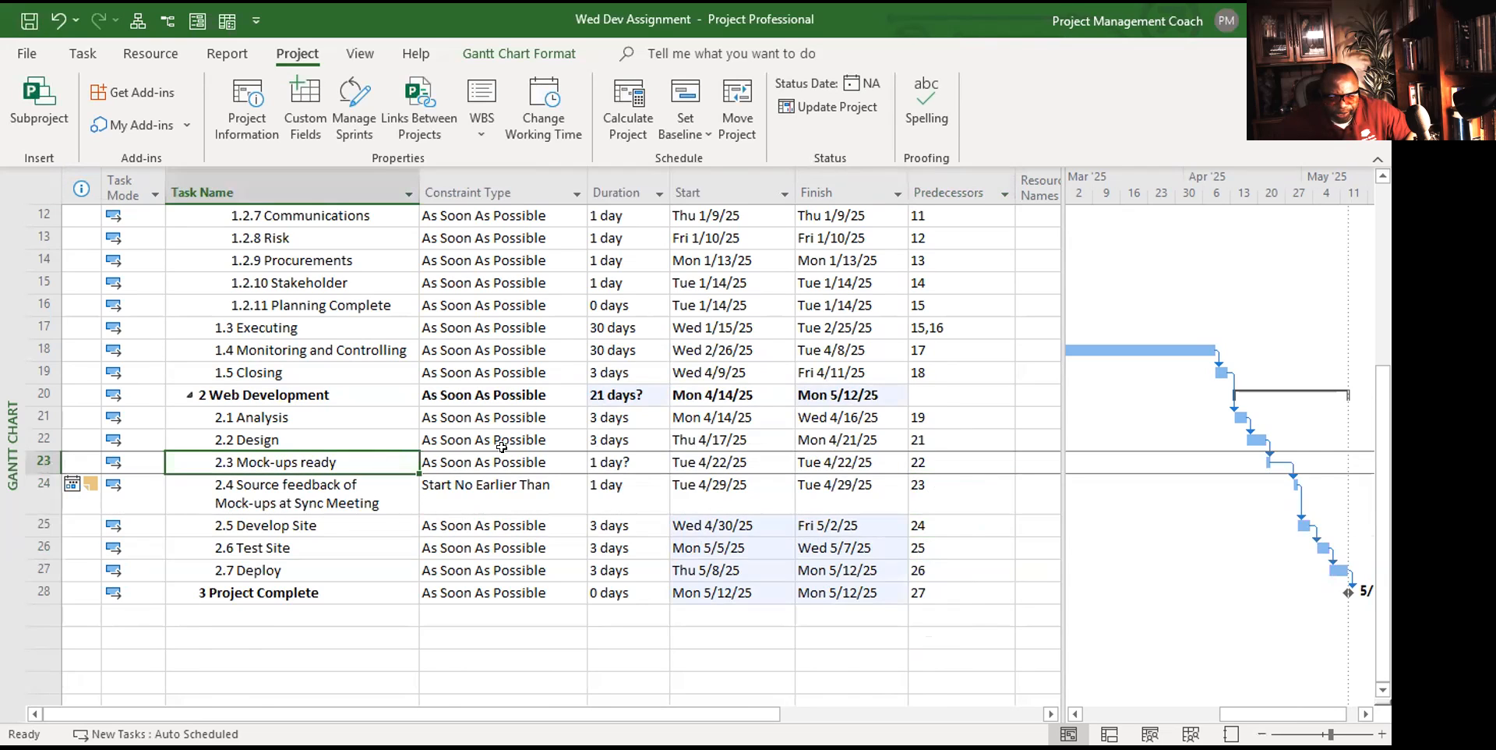
{"action": "left_click", "coordinate": [599, 461]}
{"action": "type", "text": "1"}
{"action": "key", "text": "Return"}
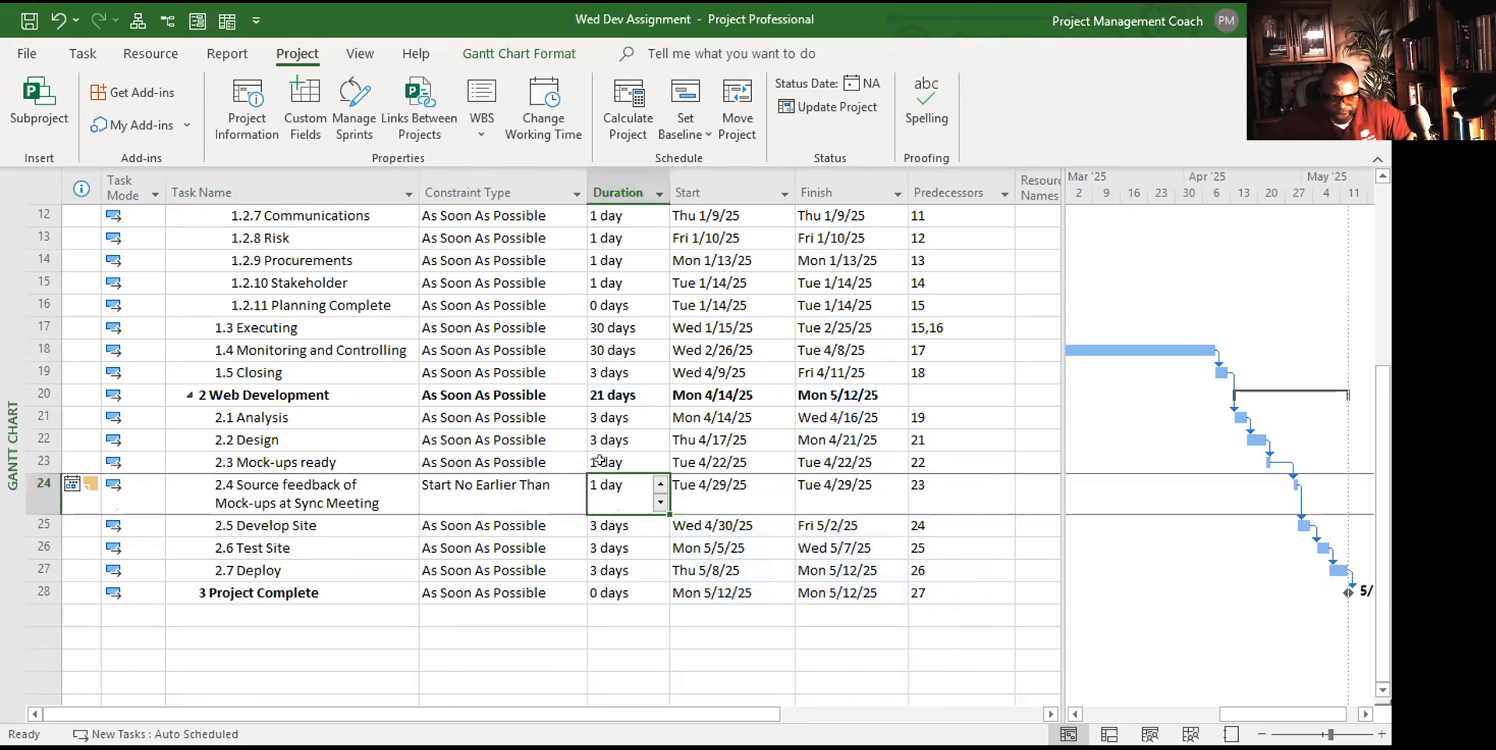
- Give the Mock-ups ready task a deadline of Fri 11/26/21
{"action": "left_click", "coordinate": [843, 458]}
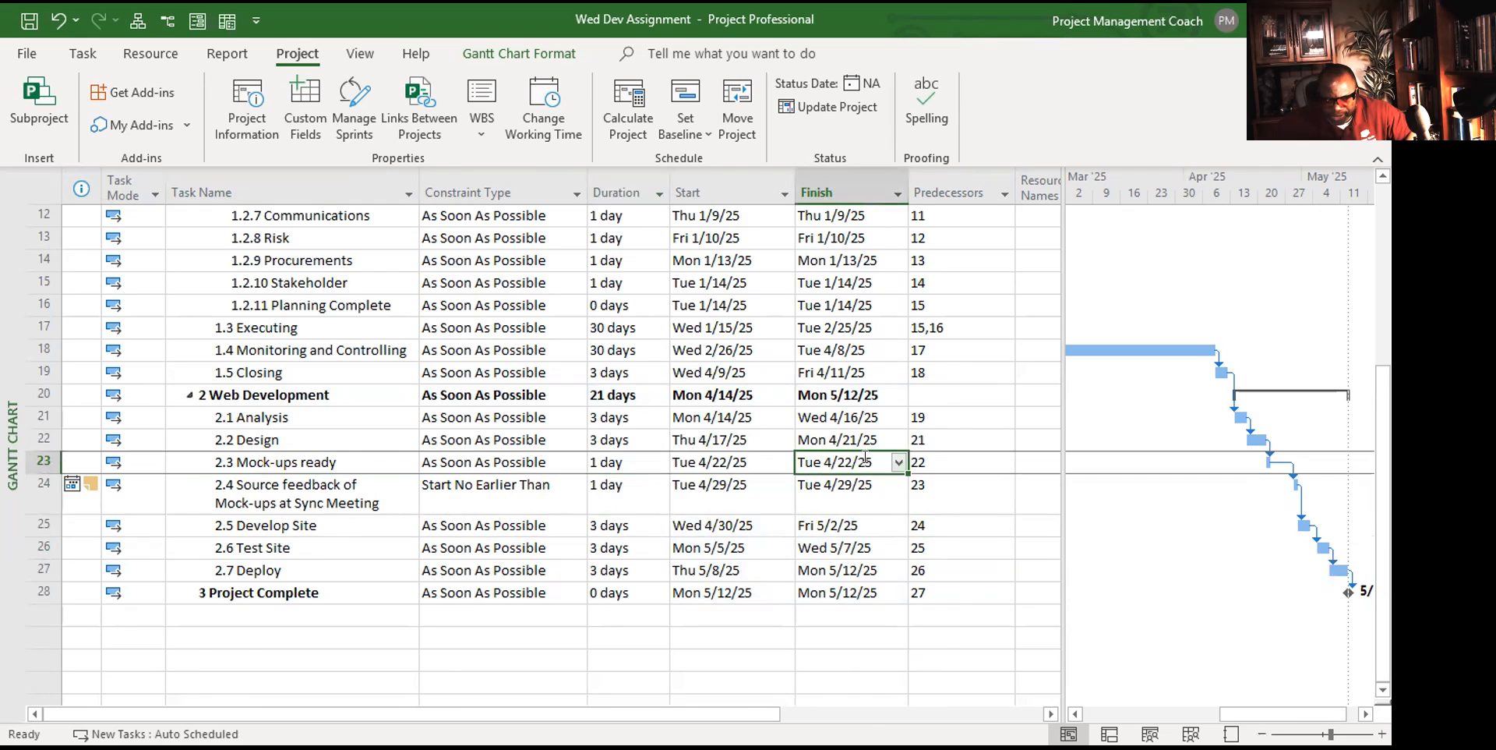
{"action": "left_click_drag", "start_coordinate": [1242, 709], "coordinate": [1256, 707]}
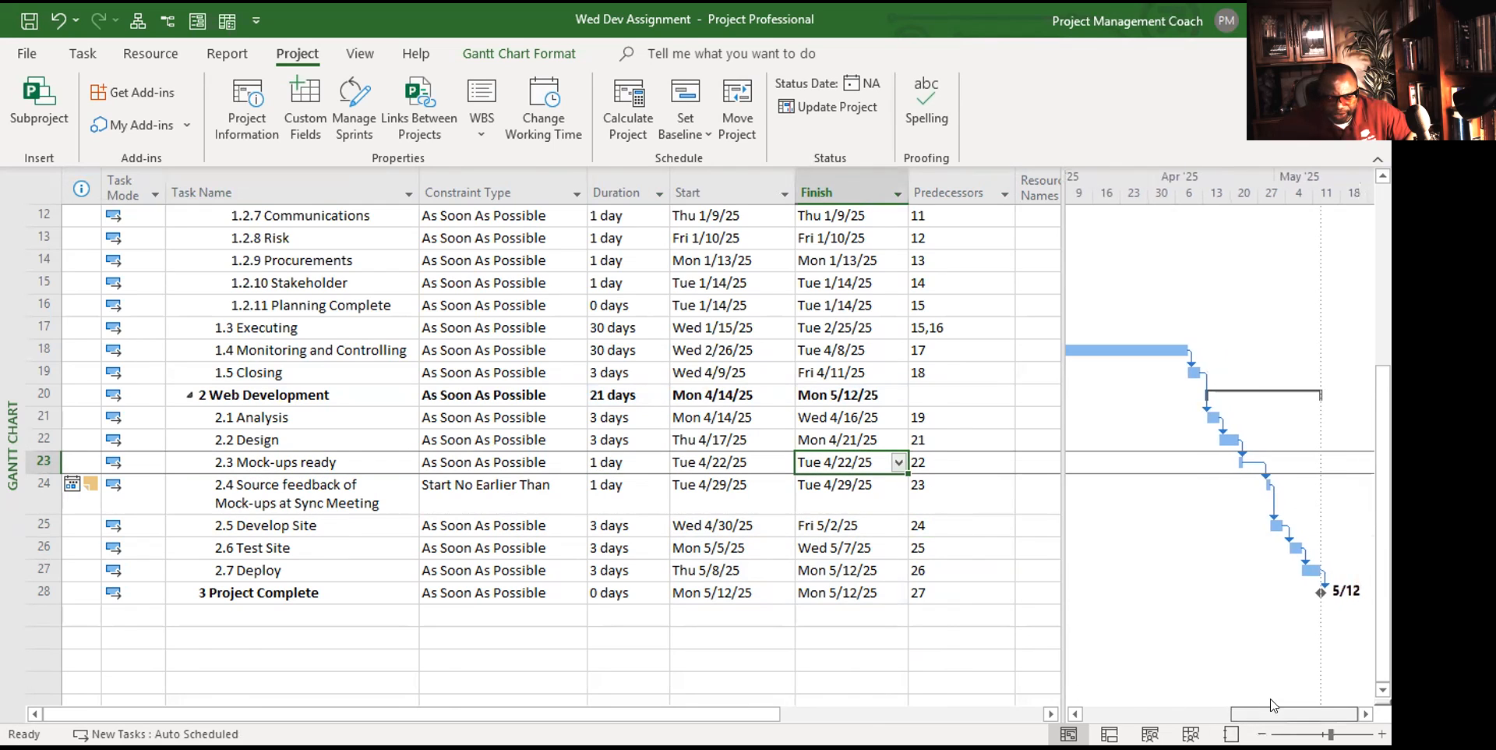
{"action": "left_click", "coordinate": [369, 439]}
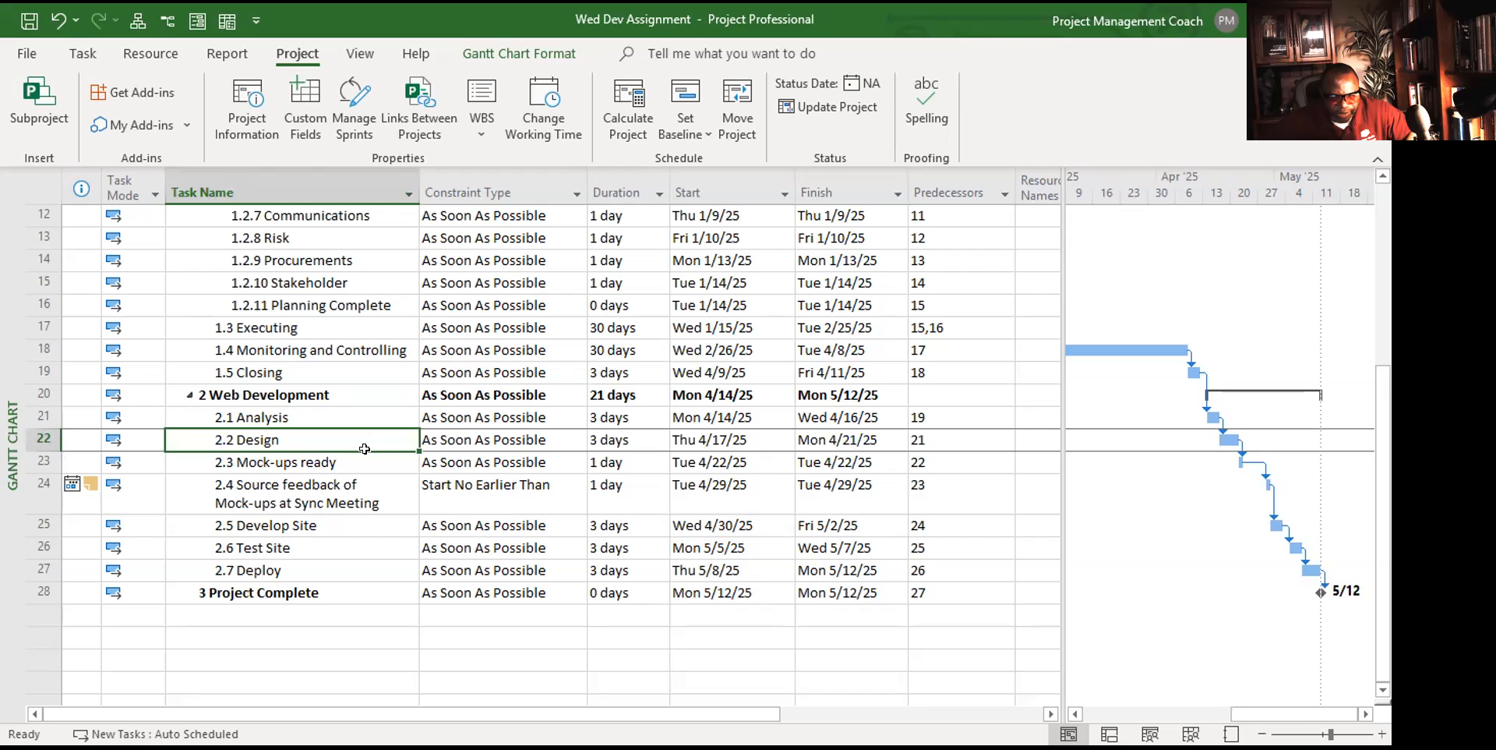
{"action": "left_click", "coordinate": [367, 453]}
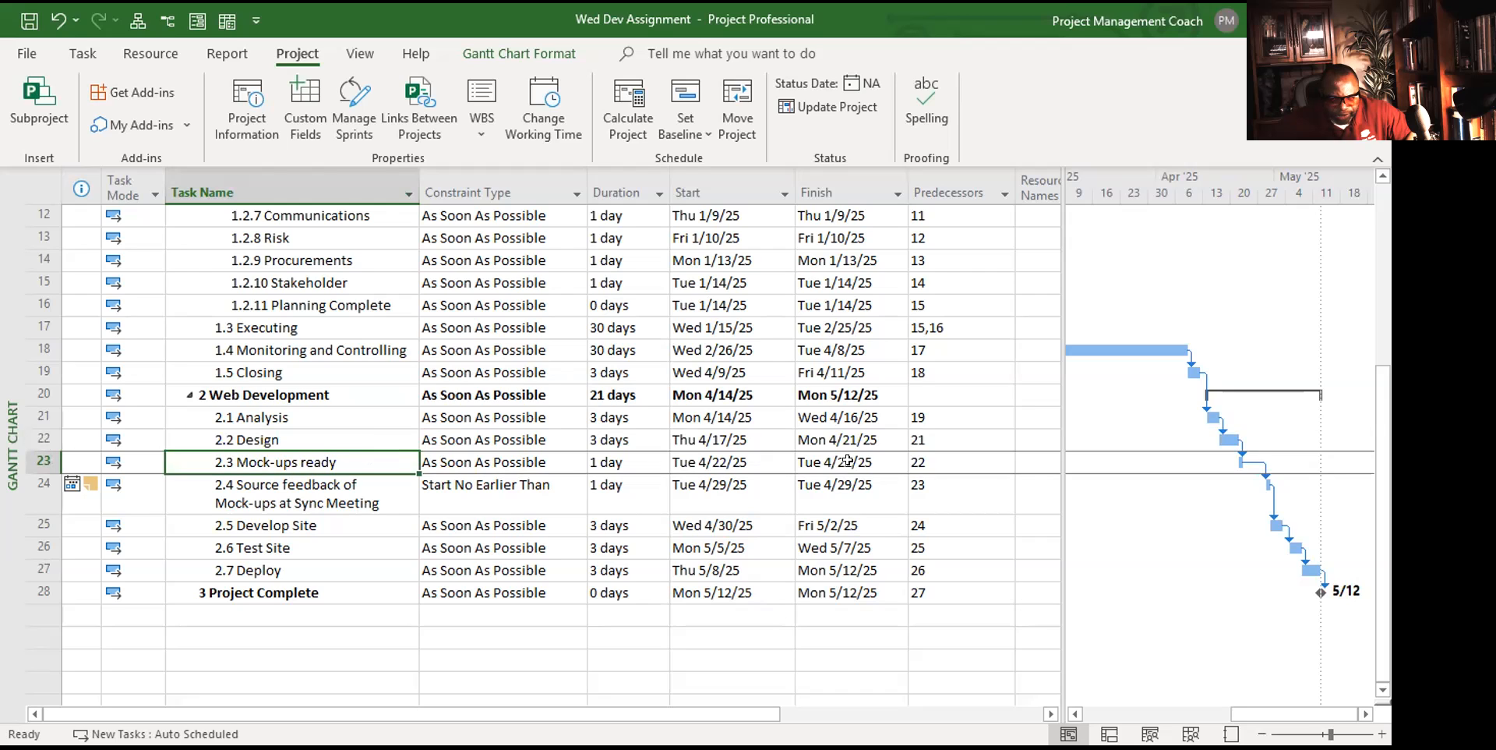
{"action": "double_click", "coordinate": [360, 458]}
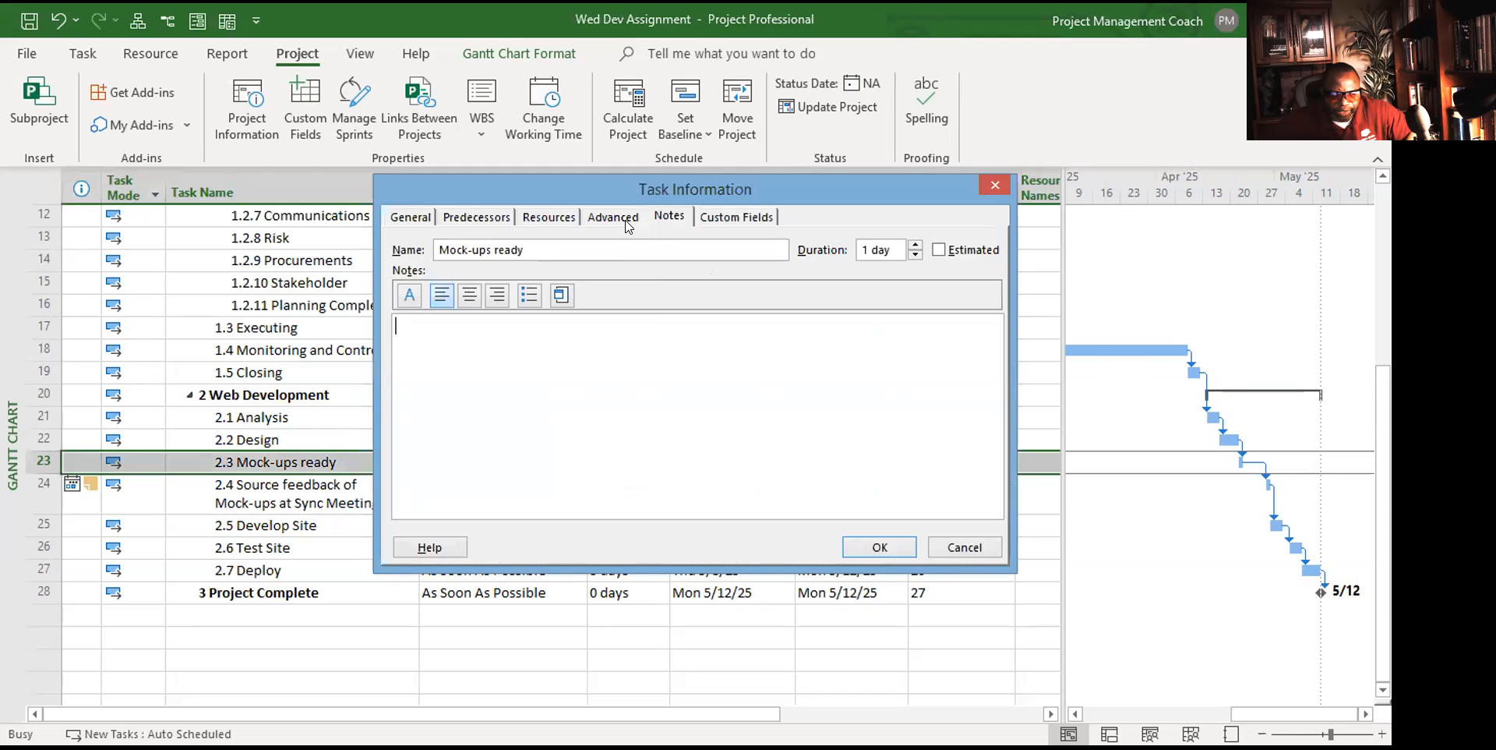
{"action": "left_click", "coordinate": [616, 218]}
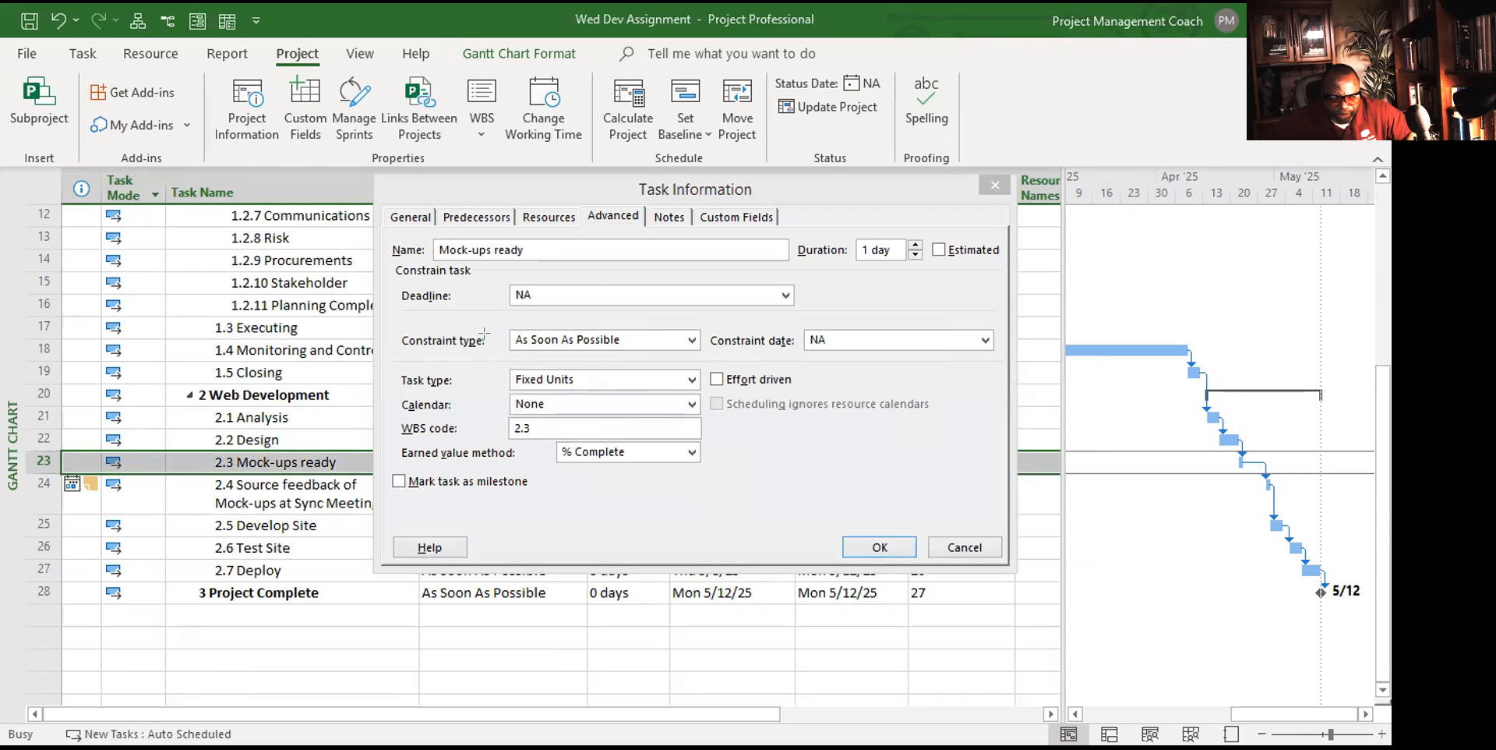
{"action": "mouse_move", "coordinate": [389, 271]}
{"action": "left_mouse_down"}
{"action": "mouse_move", "coordinate": [806, 341]}
{"action": "mouse_move", "coordinate": [824, 320]}
{"action": "left_mouse_up"}
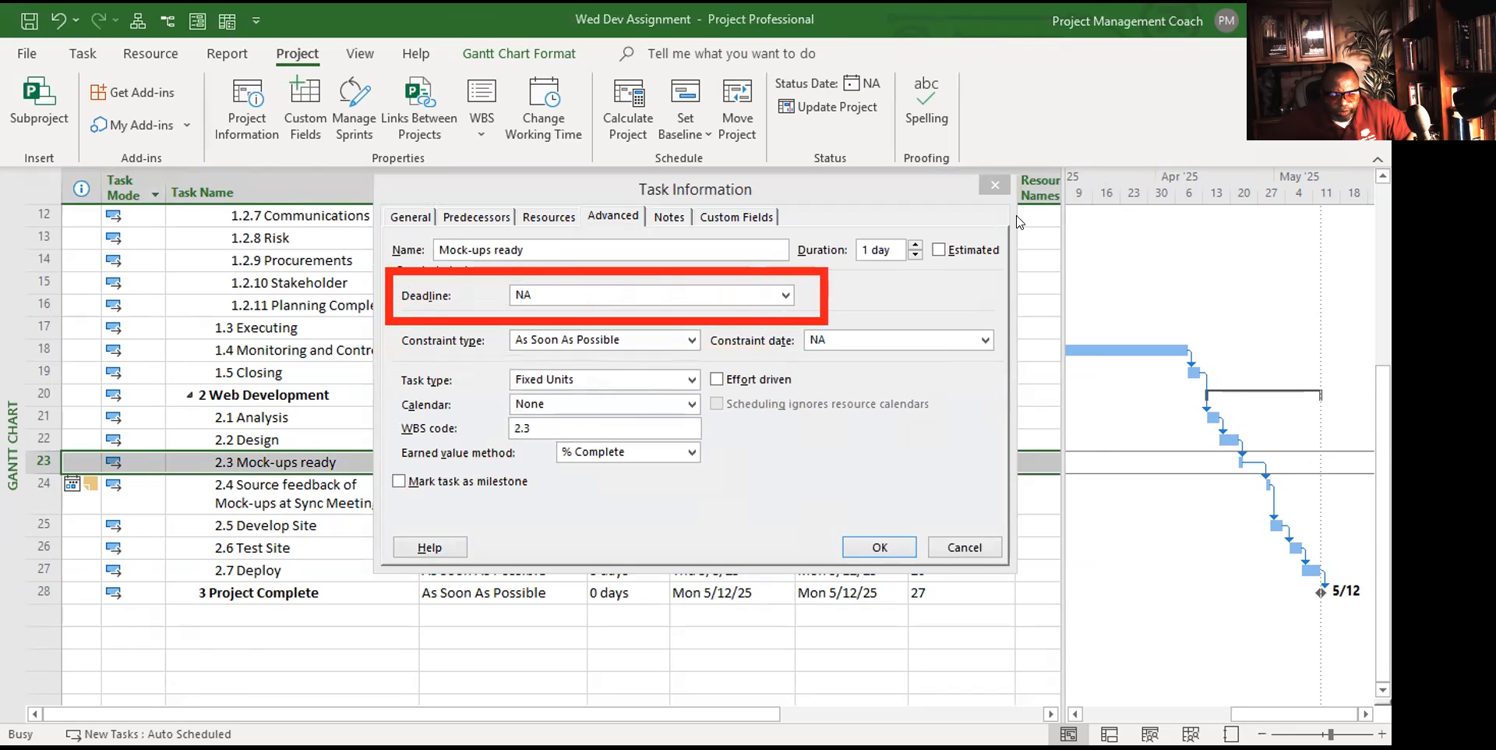
{"action": "left_click", "coordinate": [783, 295]}
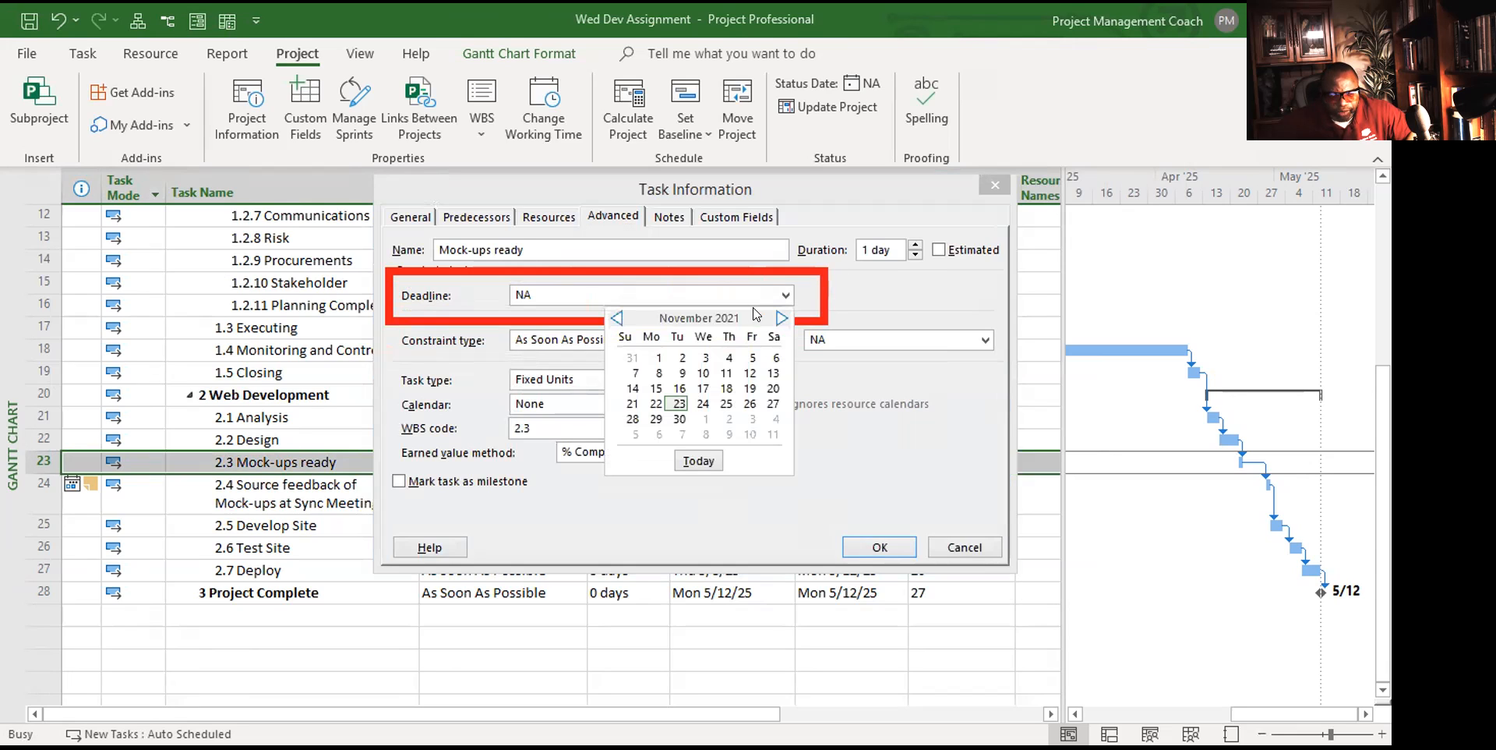
{"action": "left_click", "coordinate": [747, 403]}
{"action": "key", "text": "Return"}
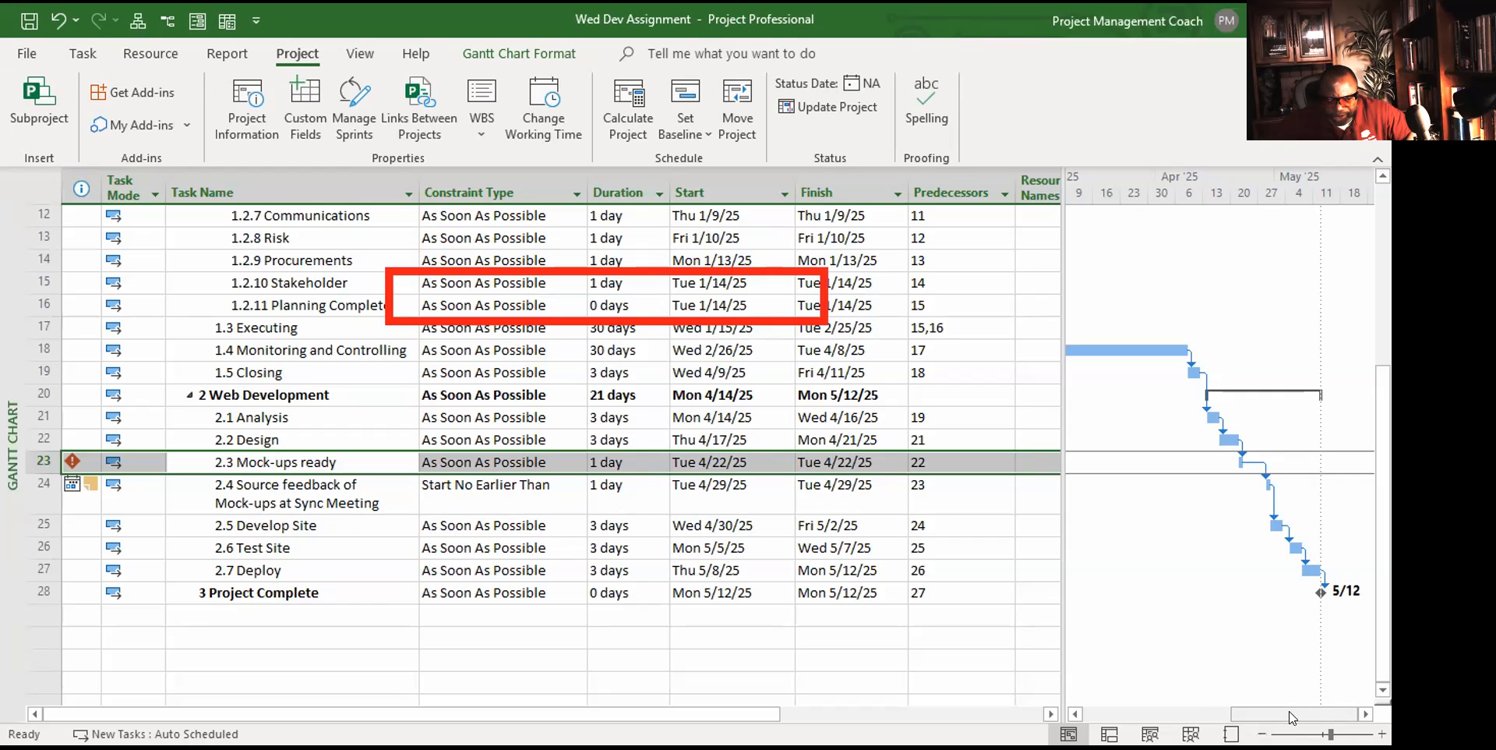
- Examine the Gantt bars of Mock-ups ready and its following tasks on a day-level timescale
{"action": "left_click_drag", "start_coordinate": [1276, 713], "coordinate": [1326, 696]}
{"action": "left_click", "coordinate": [1382, 734]}
{"action": "left_click", "coordinate": [1382, 733]}
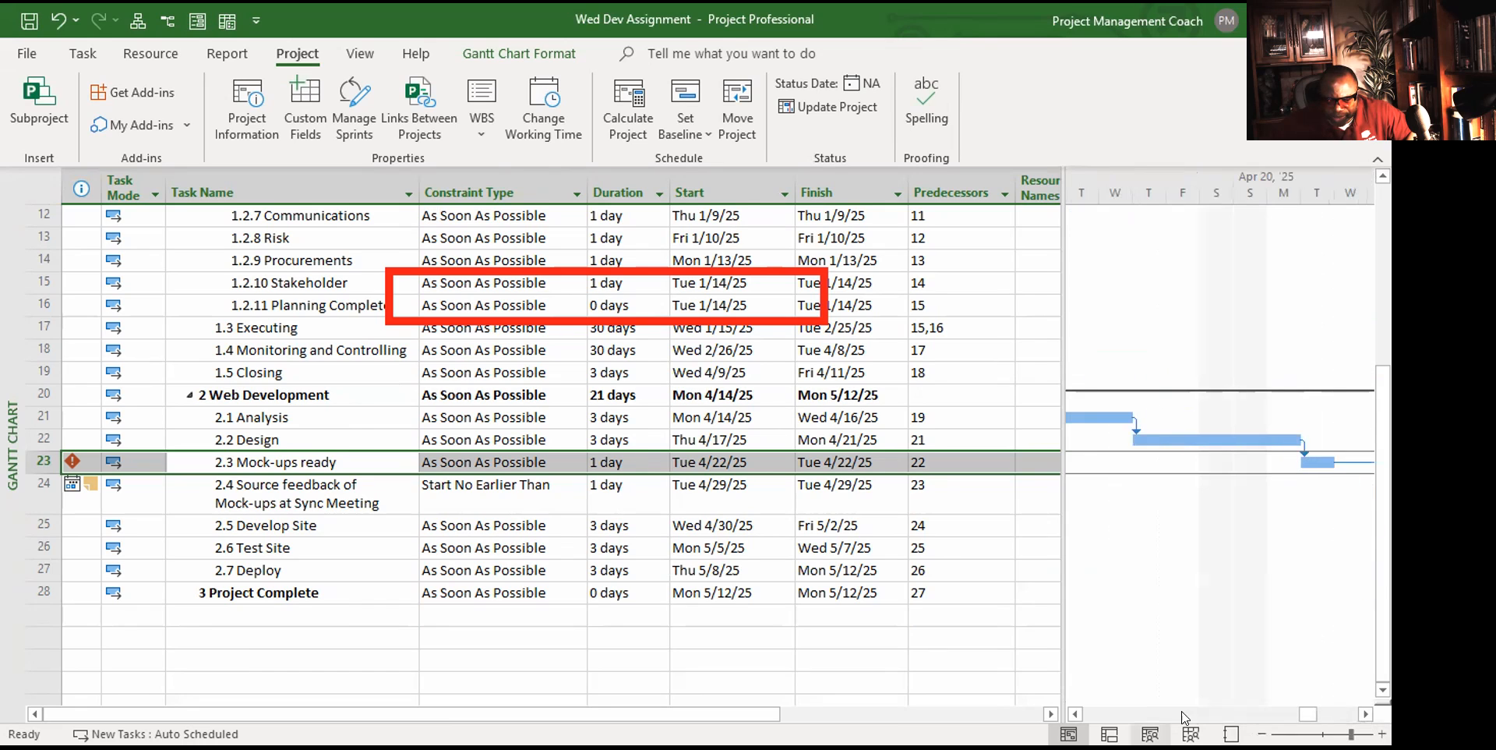
{"action": "left_click", "coordinate": [1365, 714]}
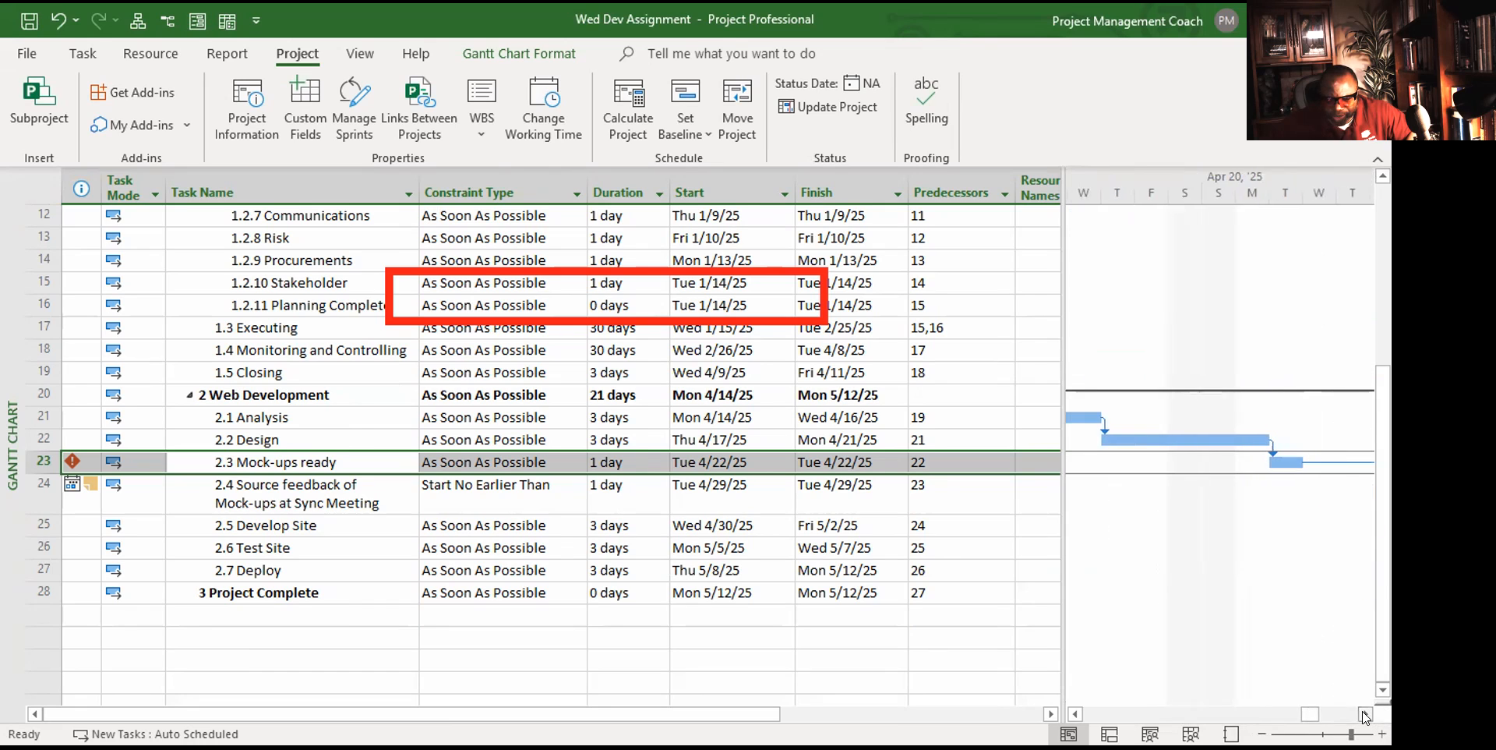
{"action": "left_click", "coordinate": [1365, 714]}
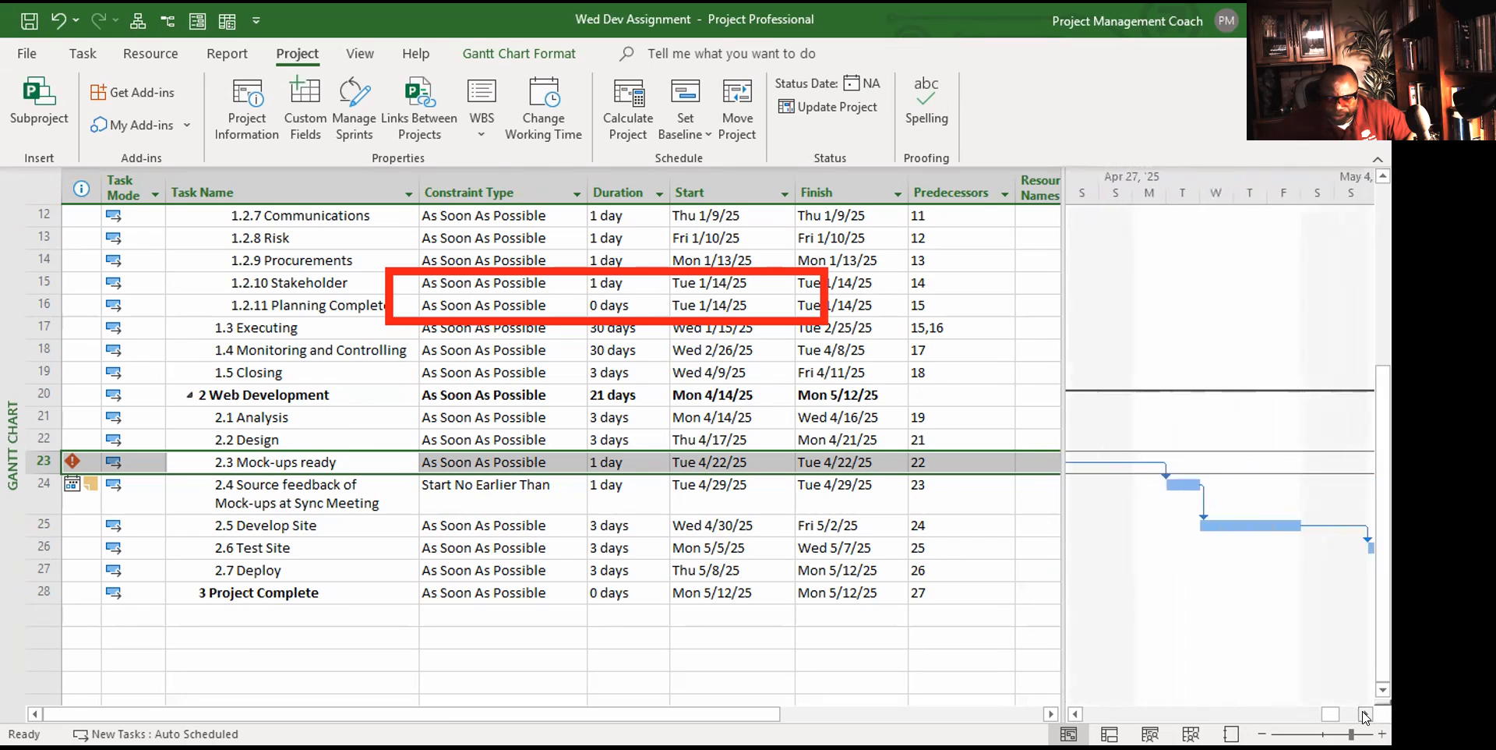
{"action": "left_click", "coordinate": [1073, 714]}
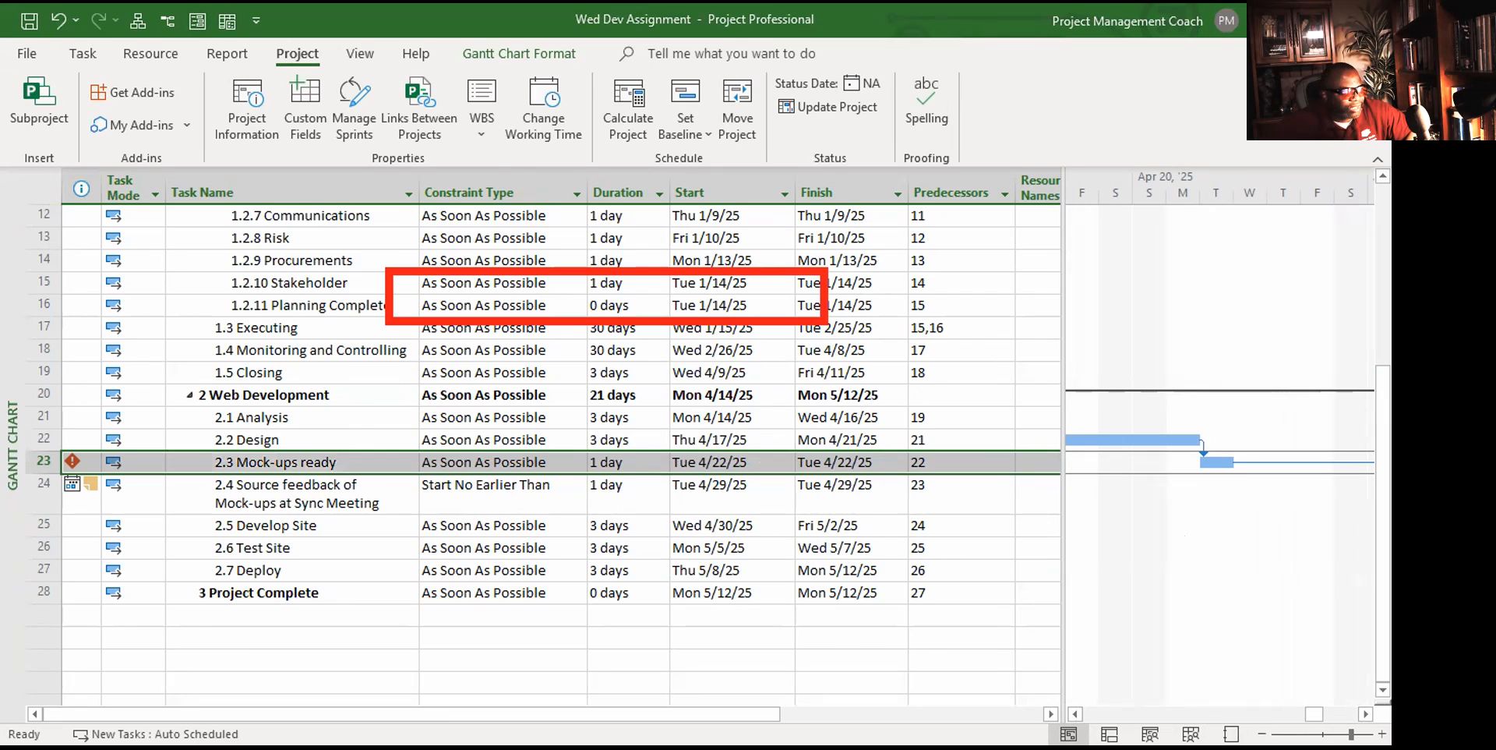
{"action": "key", "text": "ctrl+z"}
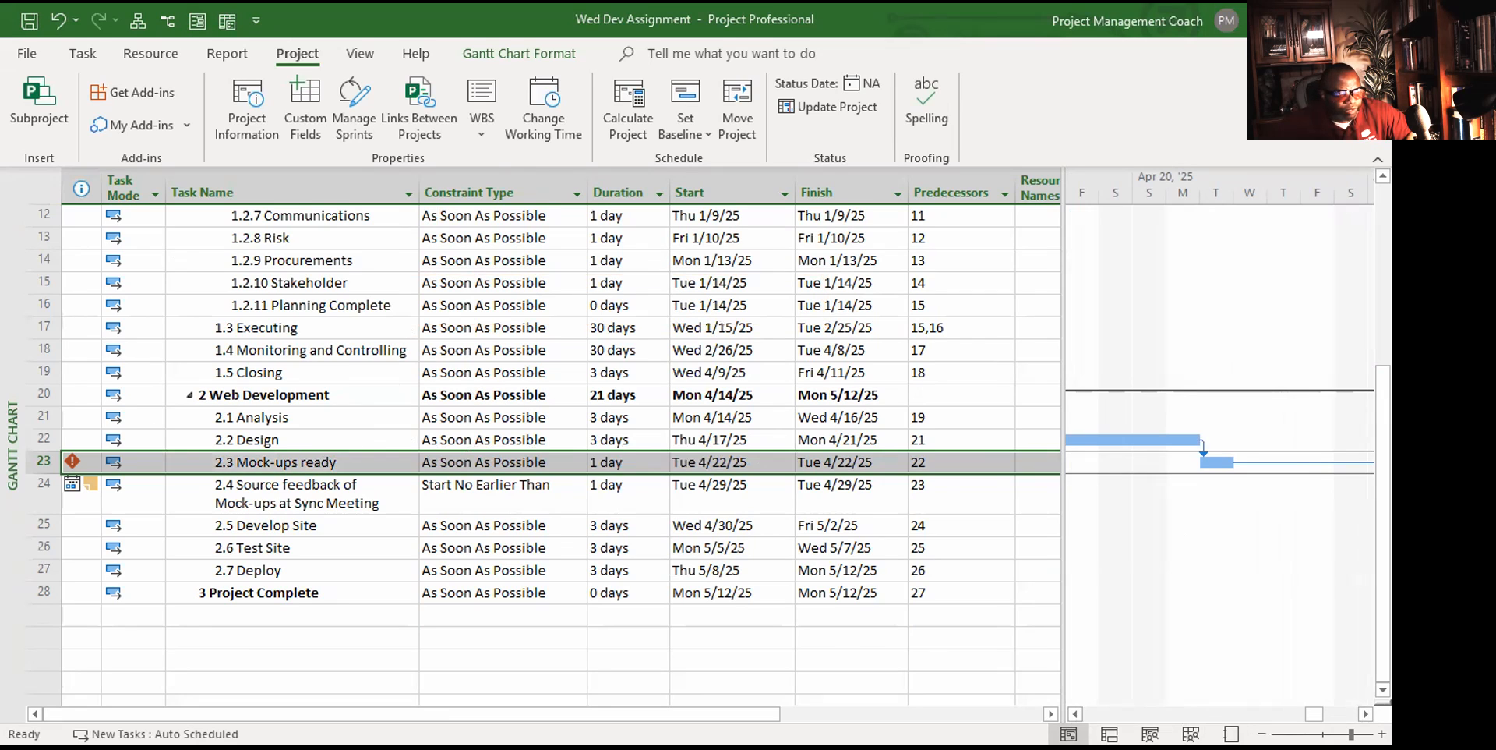
- Change the deadline of the Mock-ups ready task to 4/23/25
{"action": "double_click", "coordinate": [377, 453]}
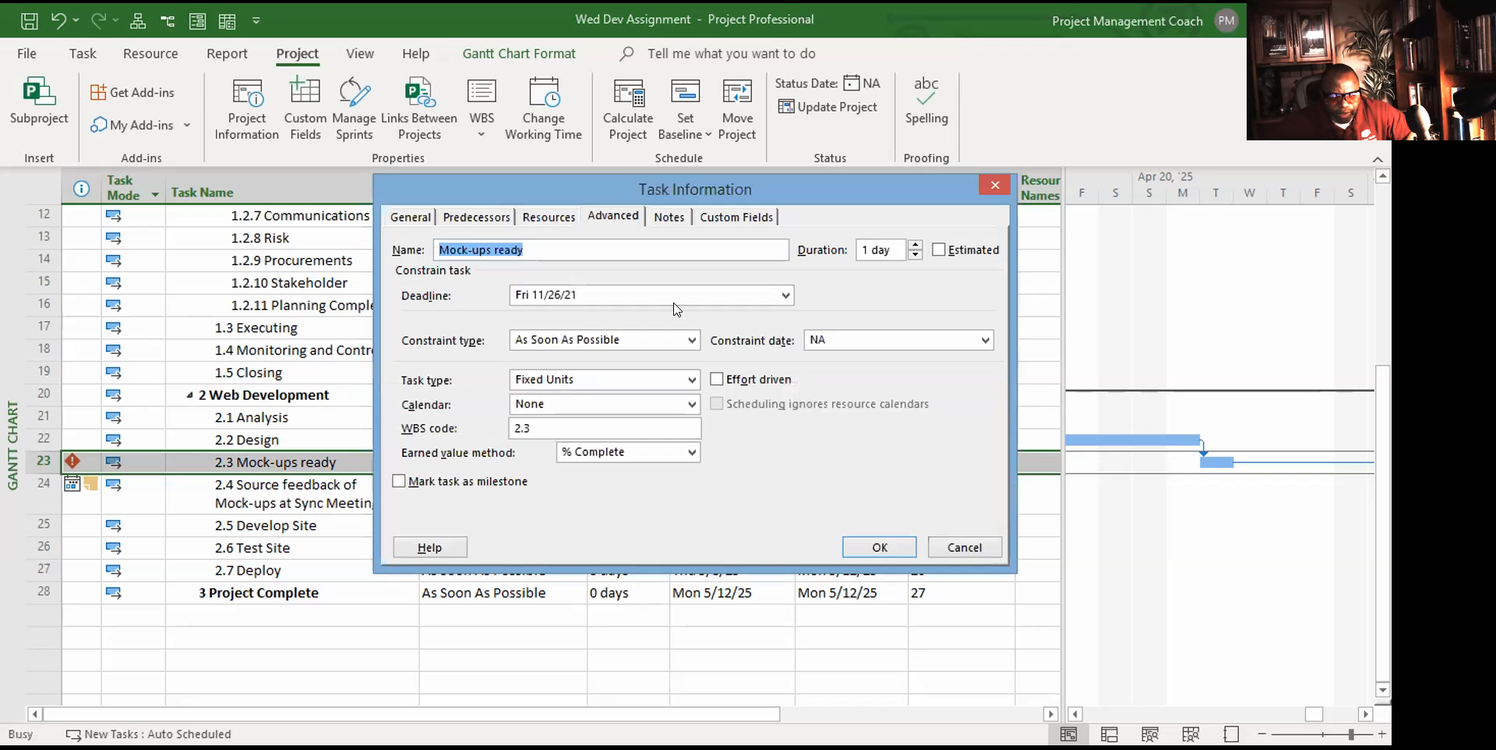
{"action": "left_click", "coordinate": [785, 294]}
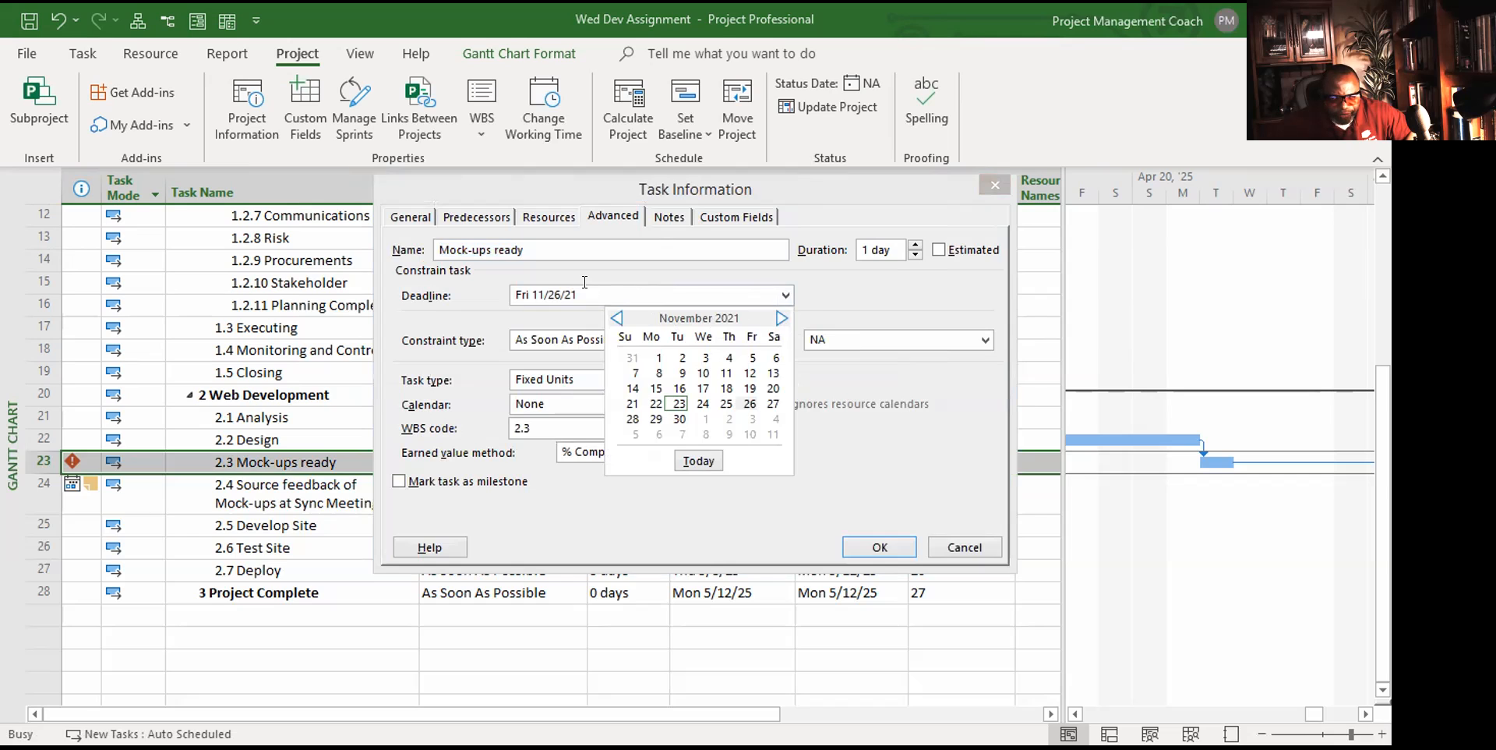
{"action": "left_click", "coordinate": [535, 294]}
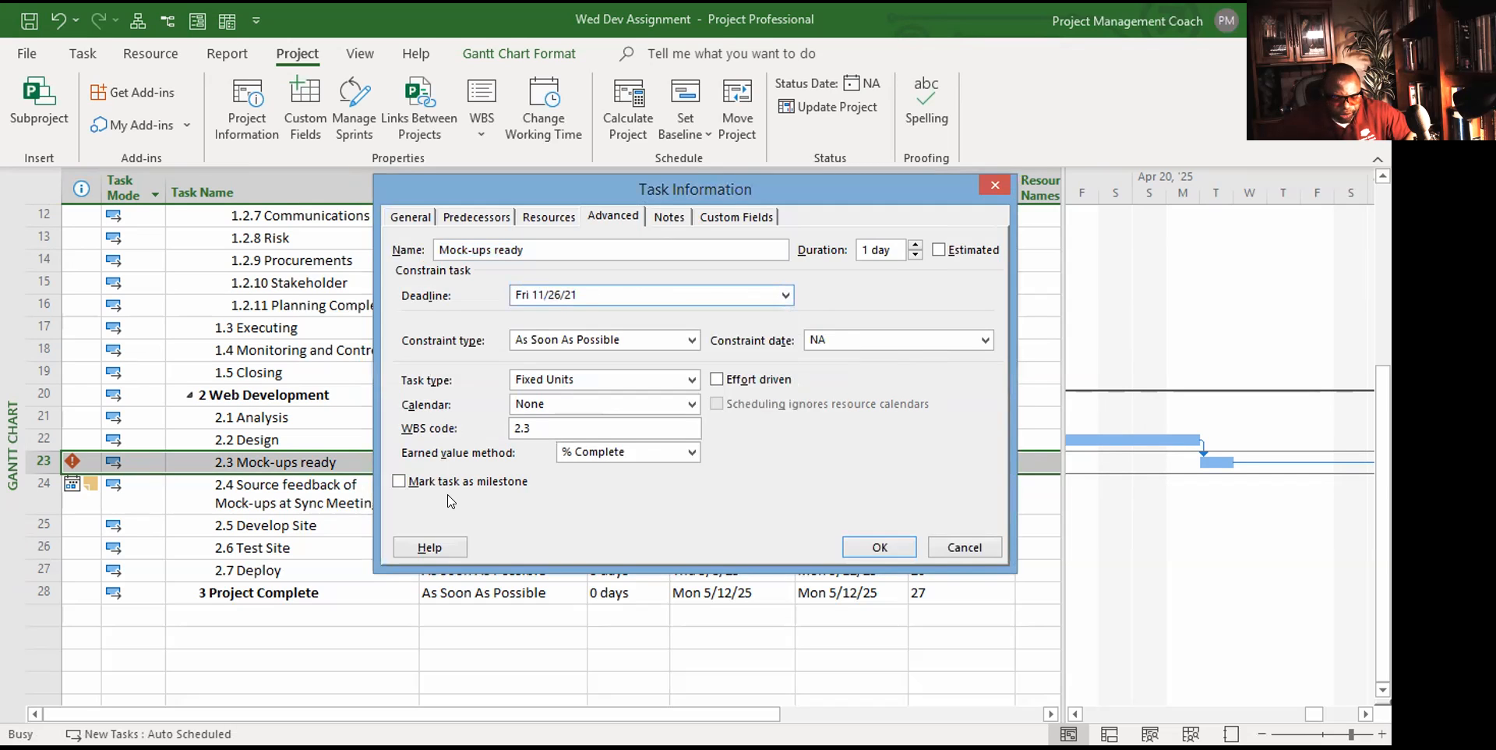
{"action": "key", "text": "BackSpace"}
{"action": "key", "text": "BackSpace"}
{"action": "type", "text": "4"}
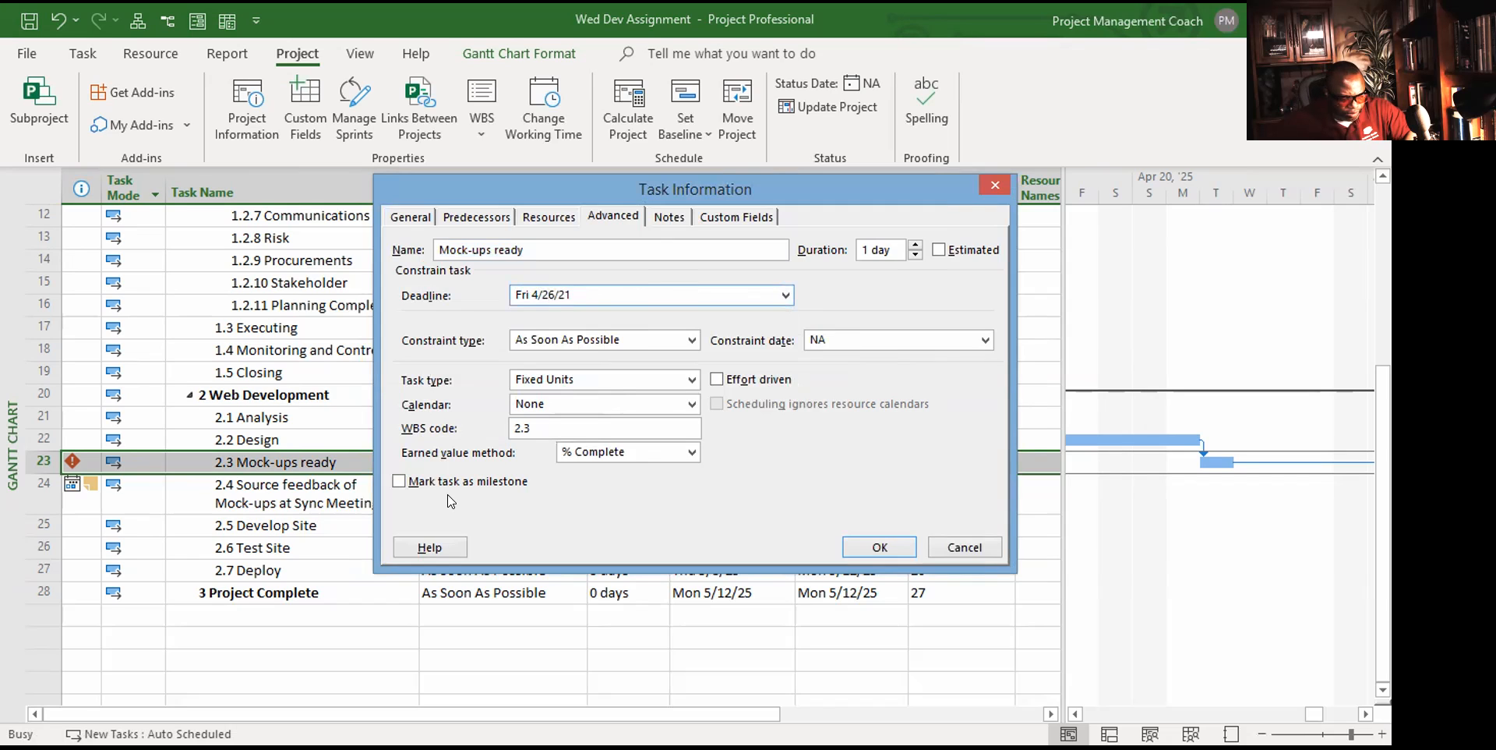
{"action": "key", "text": "Right"}
{"action": "key", "text": "Right"}
{"action": "key", "text": "Right"}
{"action": "key", "text": "BackSpace"}
{"action": "type", "text": "5"}
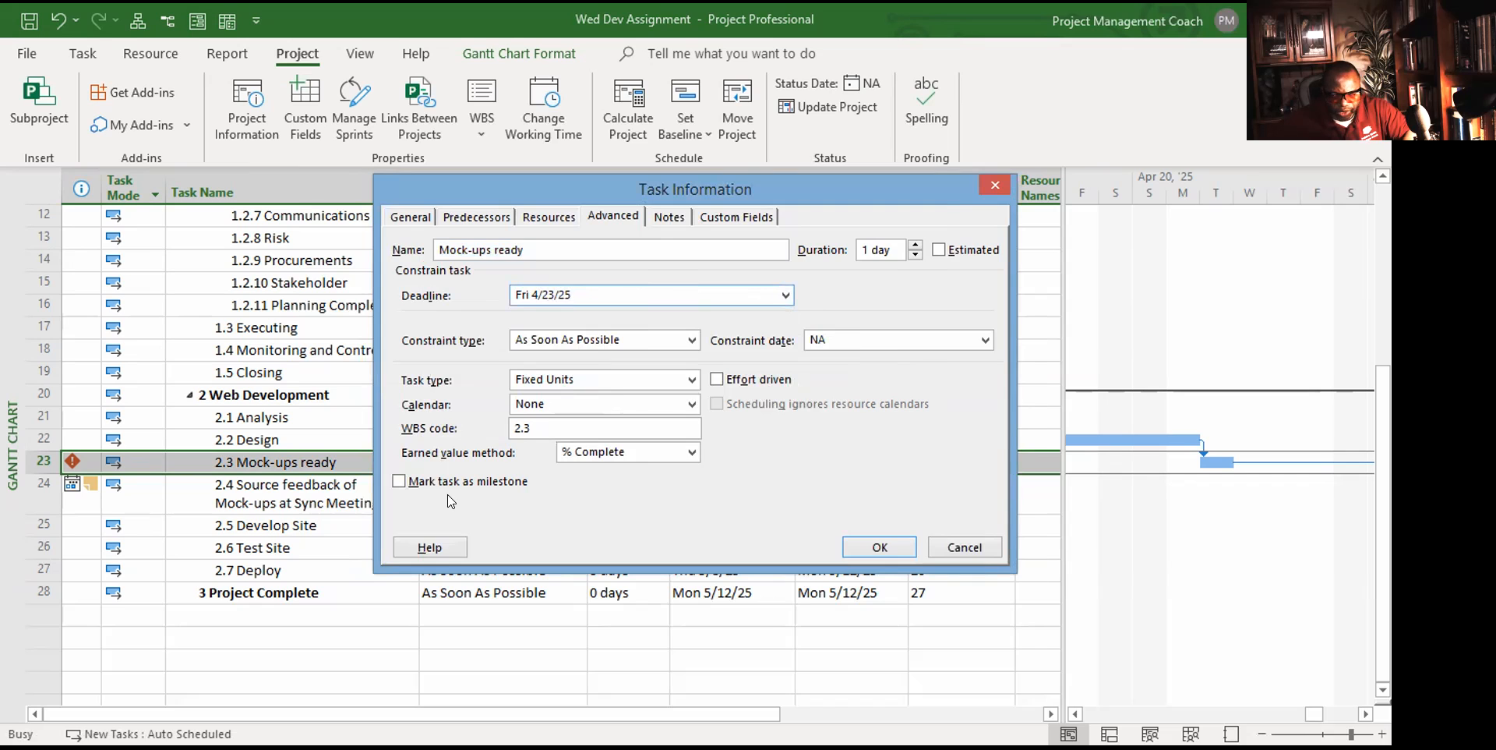
{"action": "key", "text": "Return"}
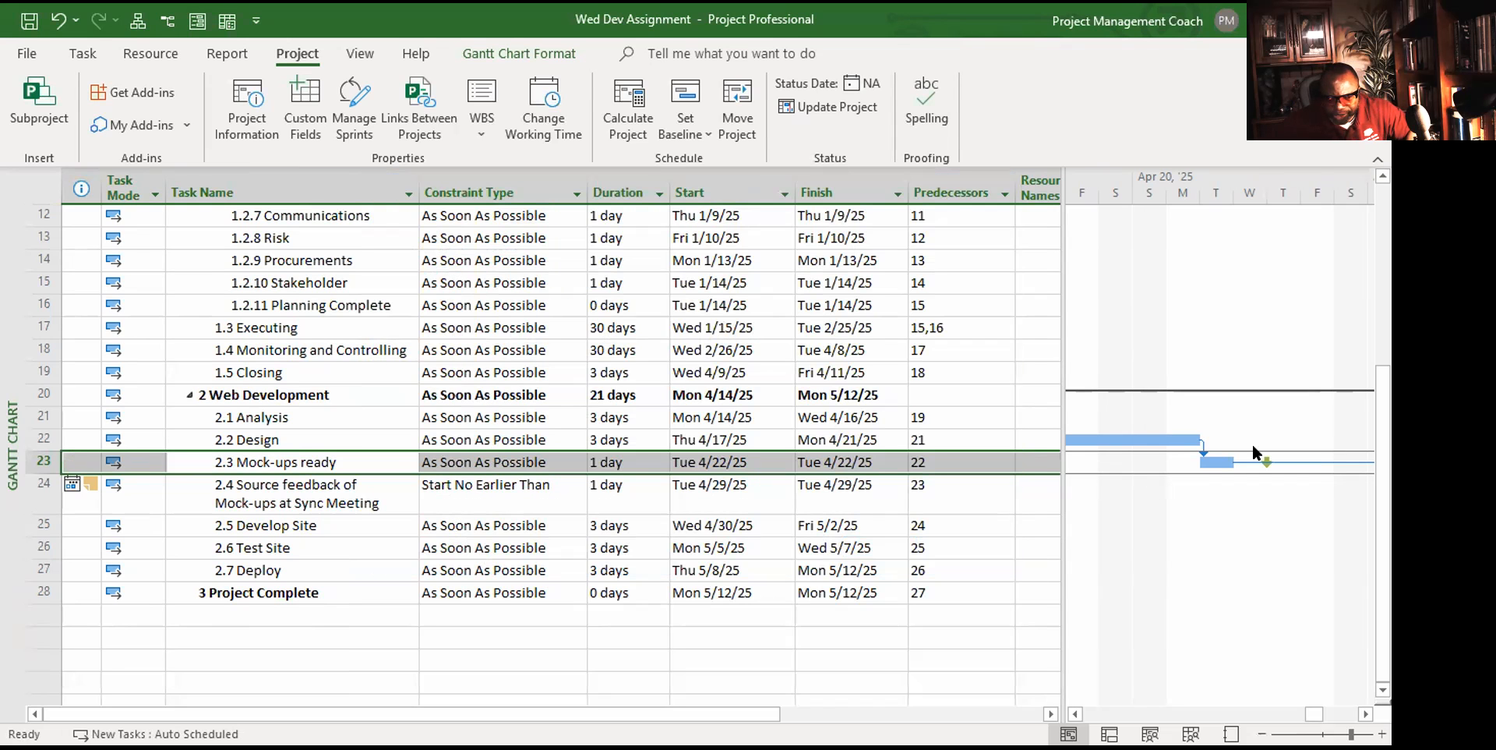
- Widen the Gantt chart area slightly and examine the deadline marker beside the Mock-ups ready bar
{"action": "left_click_drag", "start_coordinate": [1060, 397], "coordinate": [1025, 398]}
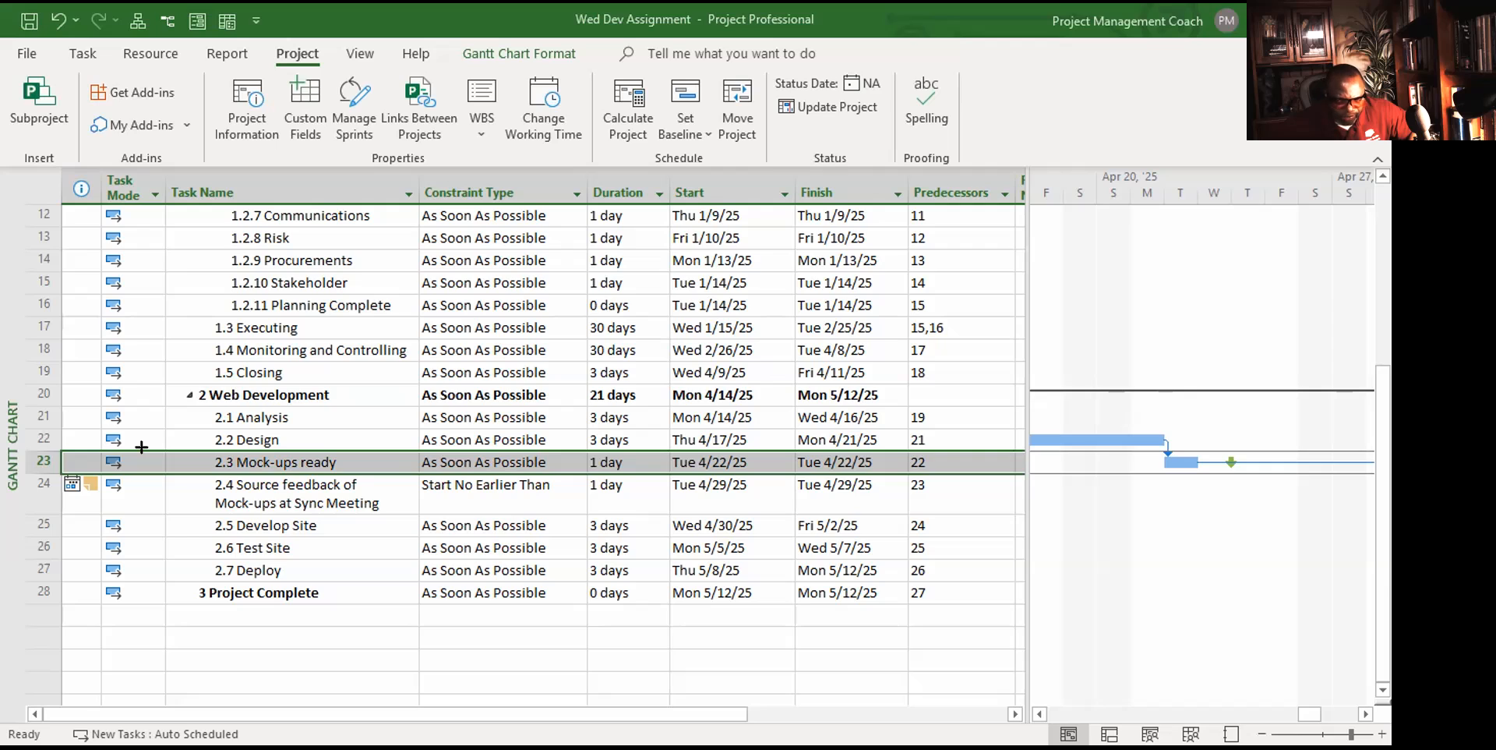
{"action": "left_click_drag", "start_coordinate": [1316, 418], "coordinate": [1177, 507]}
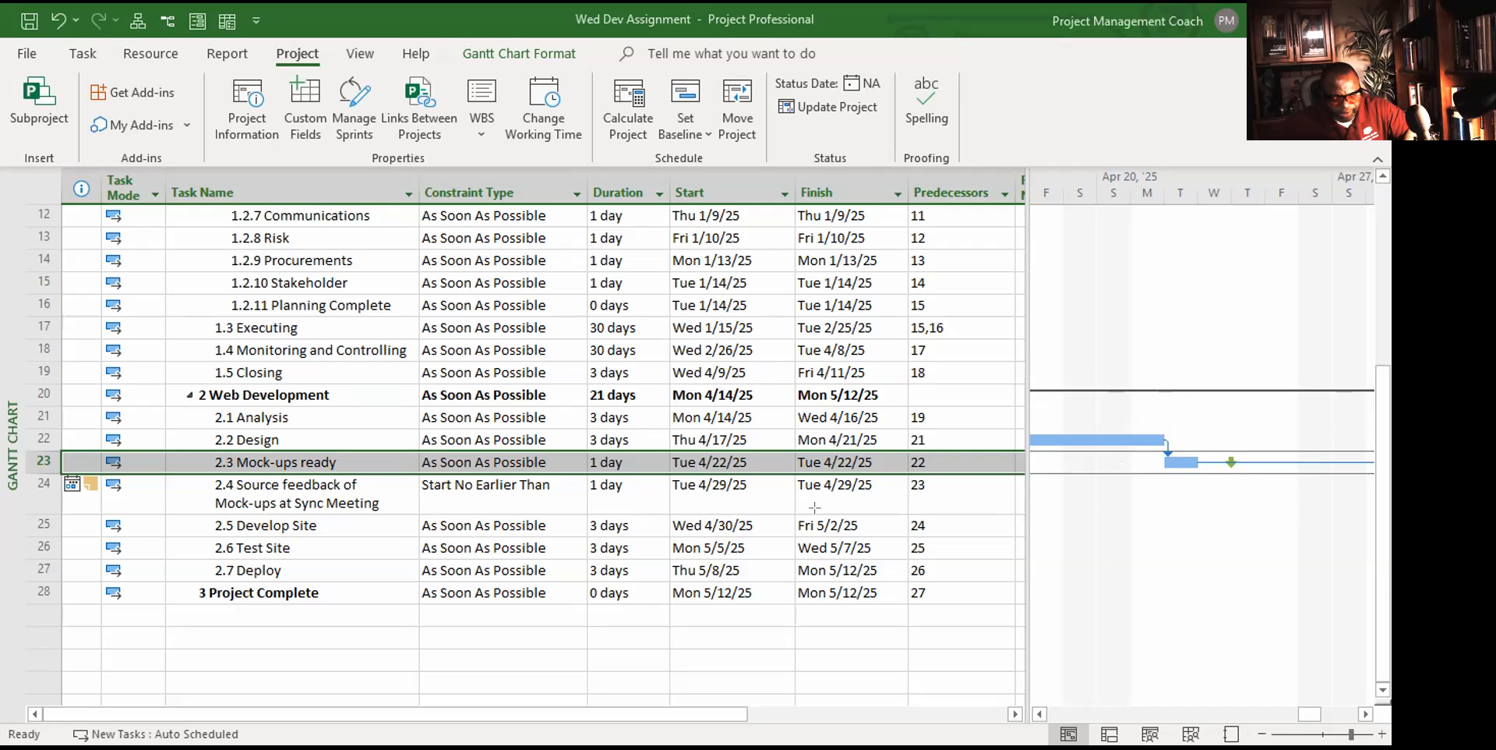
{"action": "left_click_drag", "start_coordinate": [179, 571], "coordinate": [861, 662]}
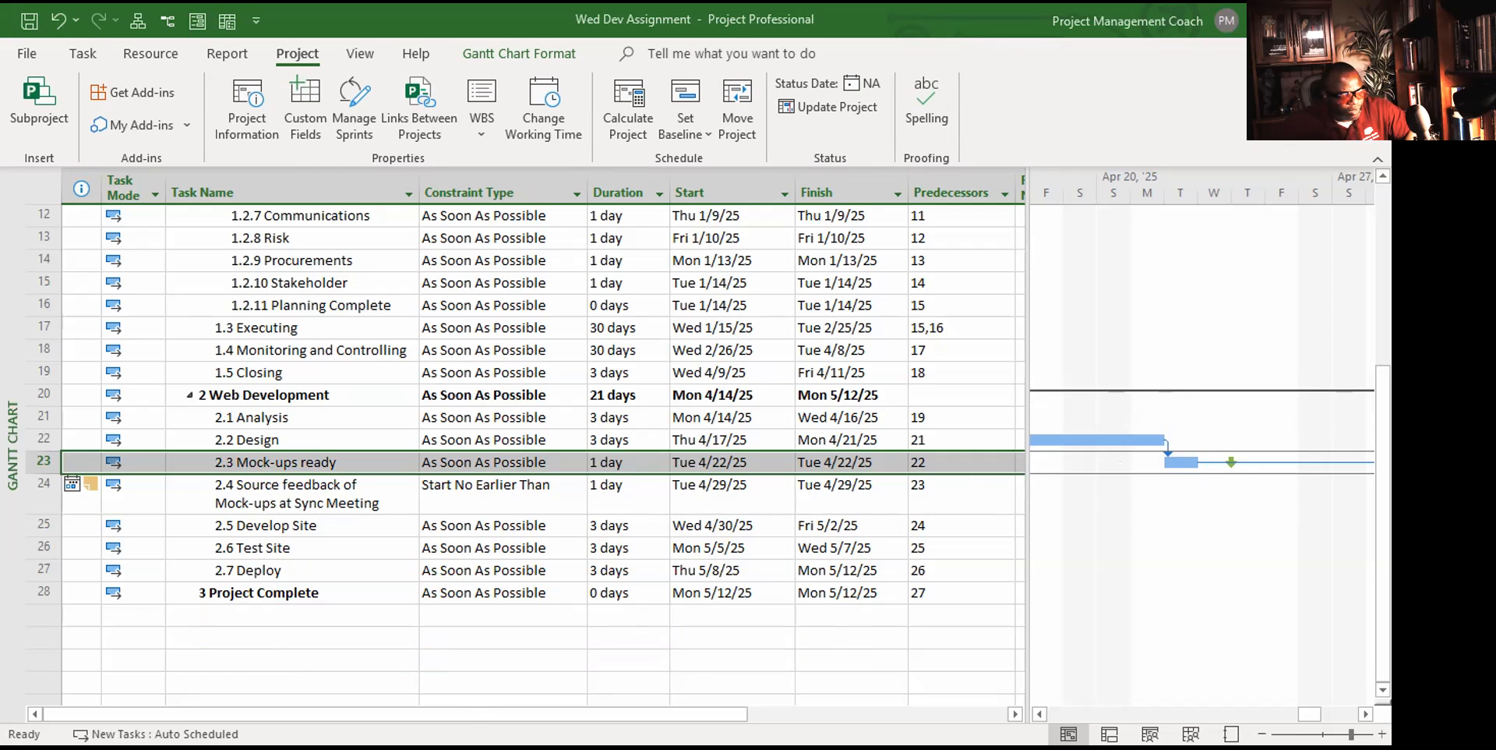
{"action": "left_click", "coordinate": [636, 446]}
- Zoom the timeline to the Project Complete milestone and show it together with the end of the Deploy bar
{"action": "left_click", "coordinate": [365, 590]}
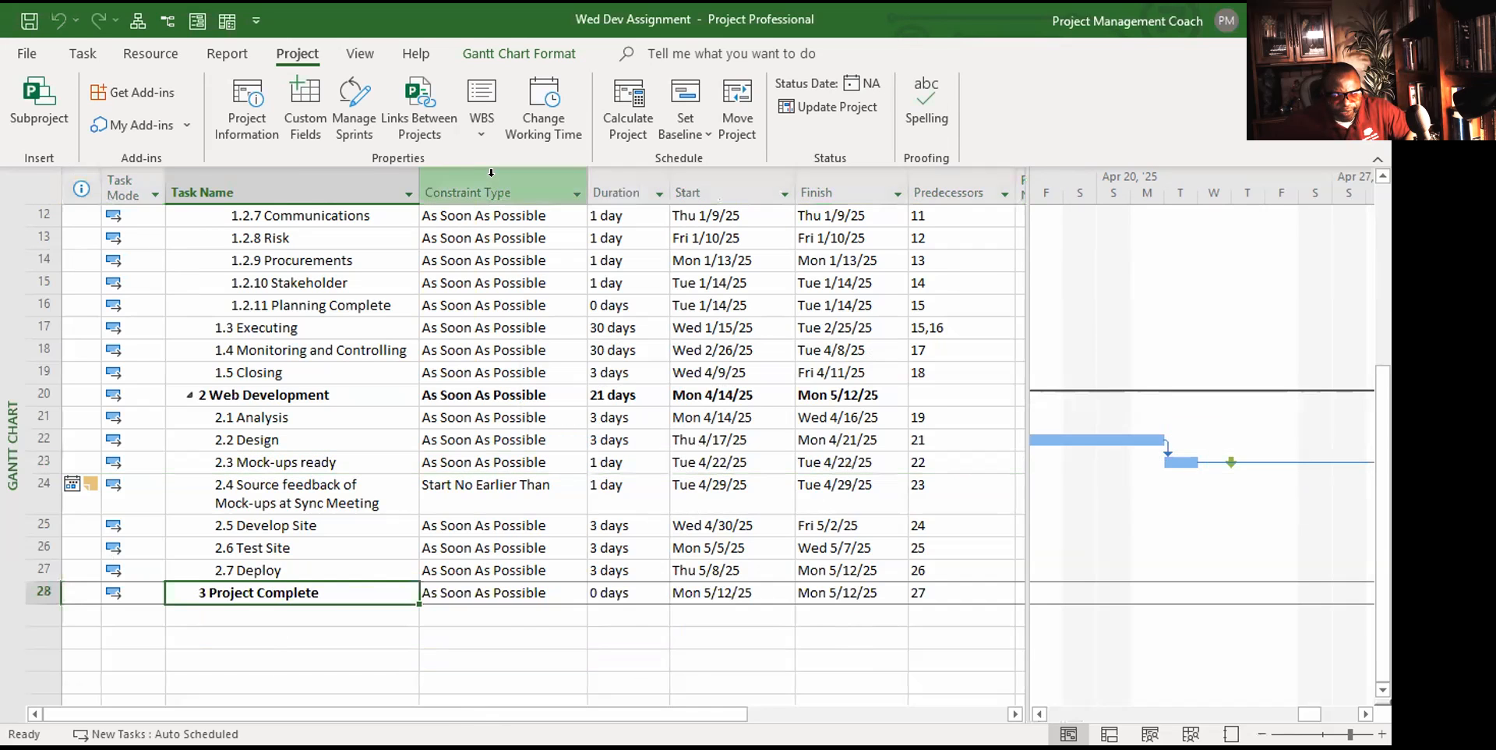
{"action": "left_click", "coordinate": [360, 52]}
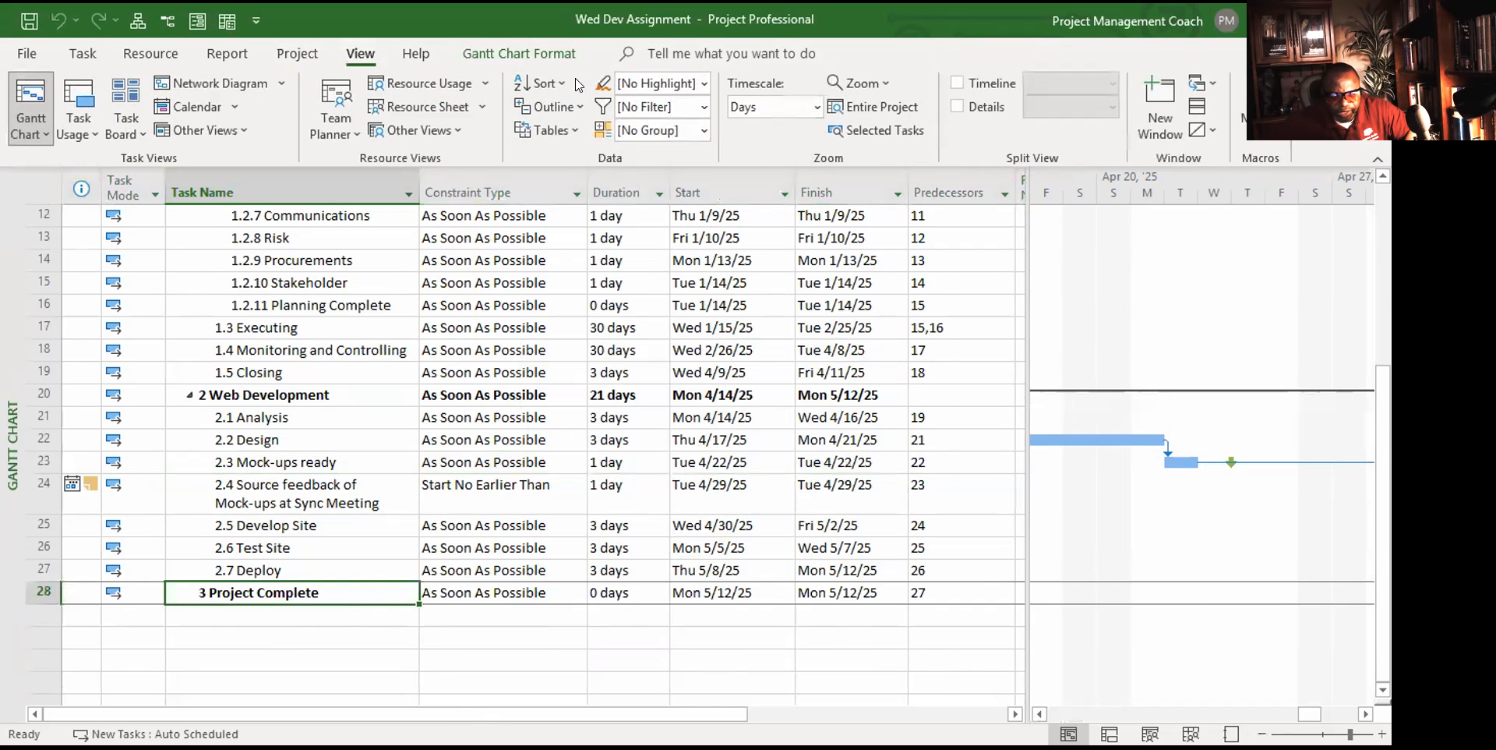
{"action": "left_click", "coordinate": [879, 128]}
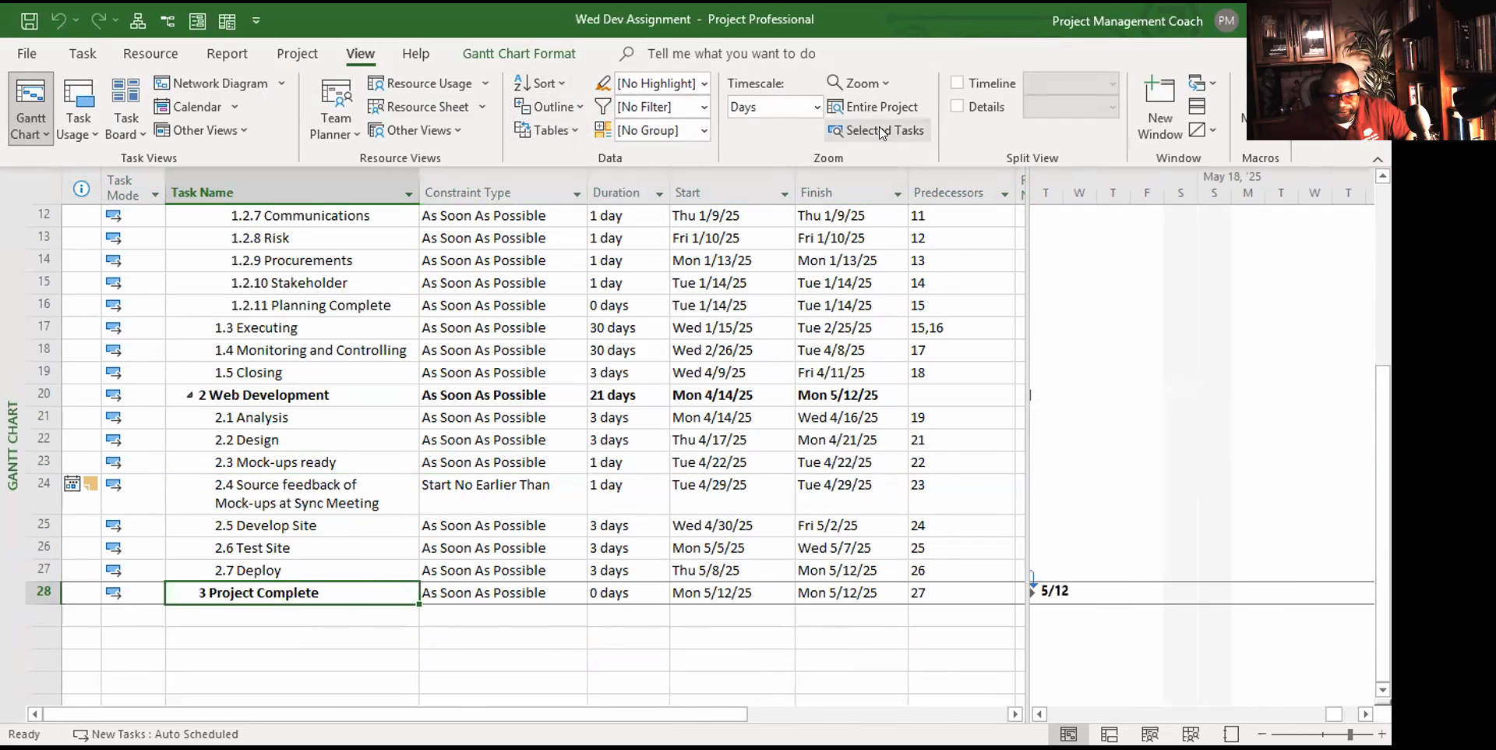
{"action": "left_click", "coordinate": [1035, 715]}
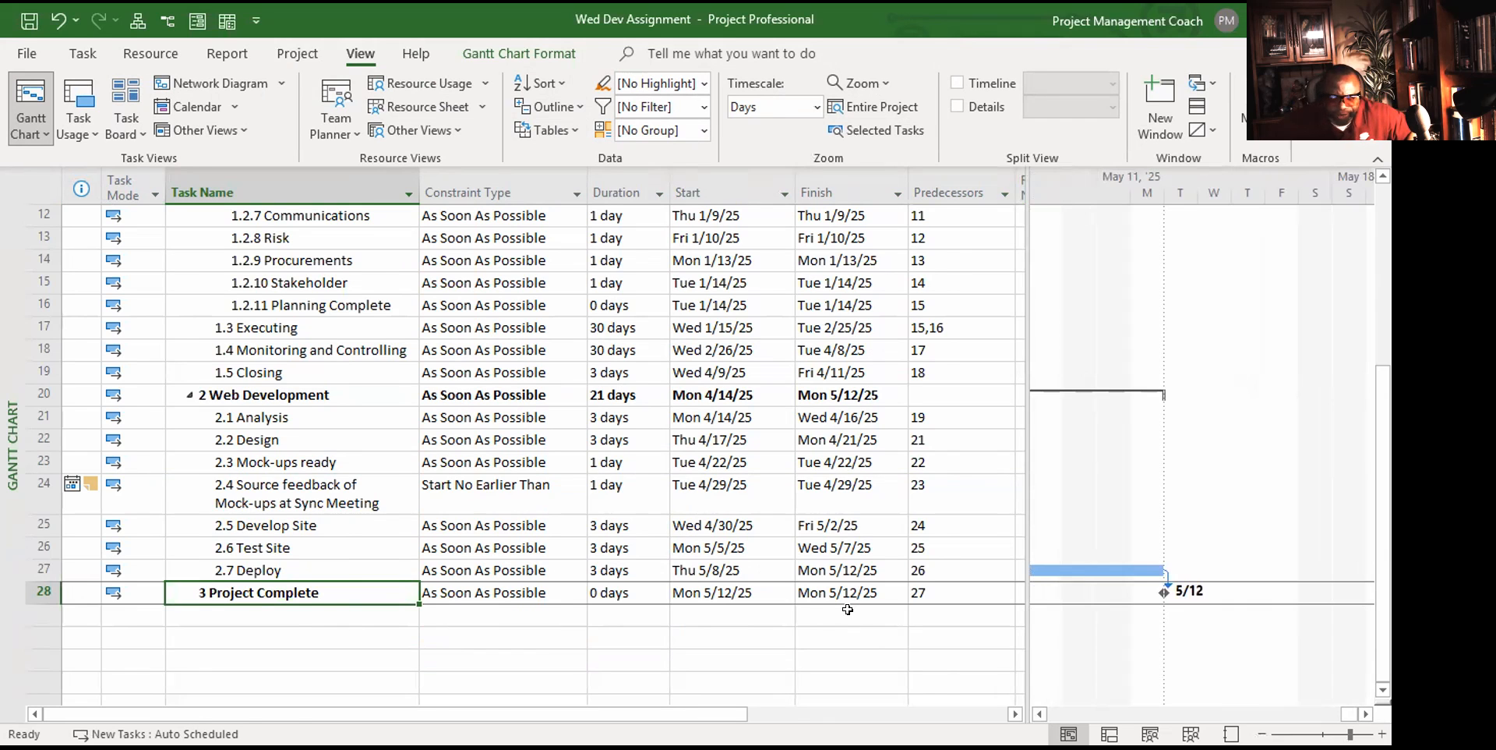
- Review the Wed Dev Assignment summary row, the Duration column and the Initiating tasks at the start of the schedule
{"action": "scroll", "coordinate": [847, 609], "scroll_direction": "up", "scroll_amount": 4}
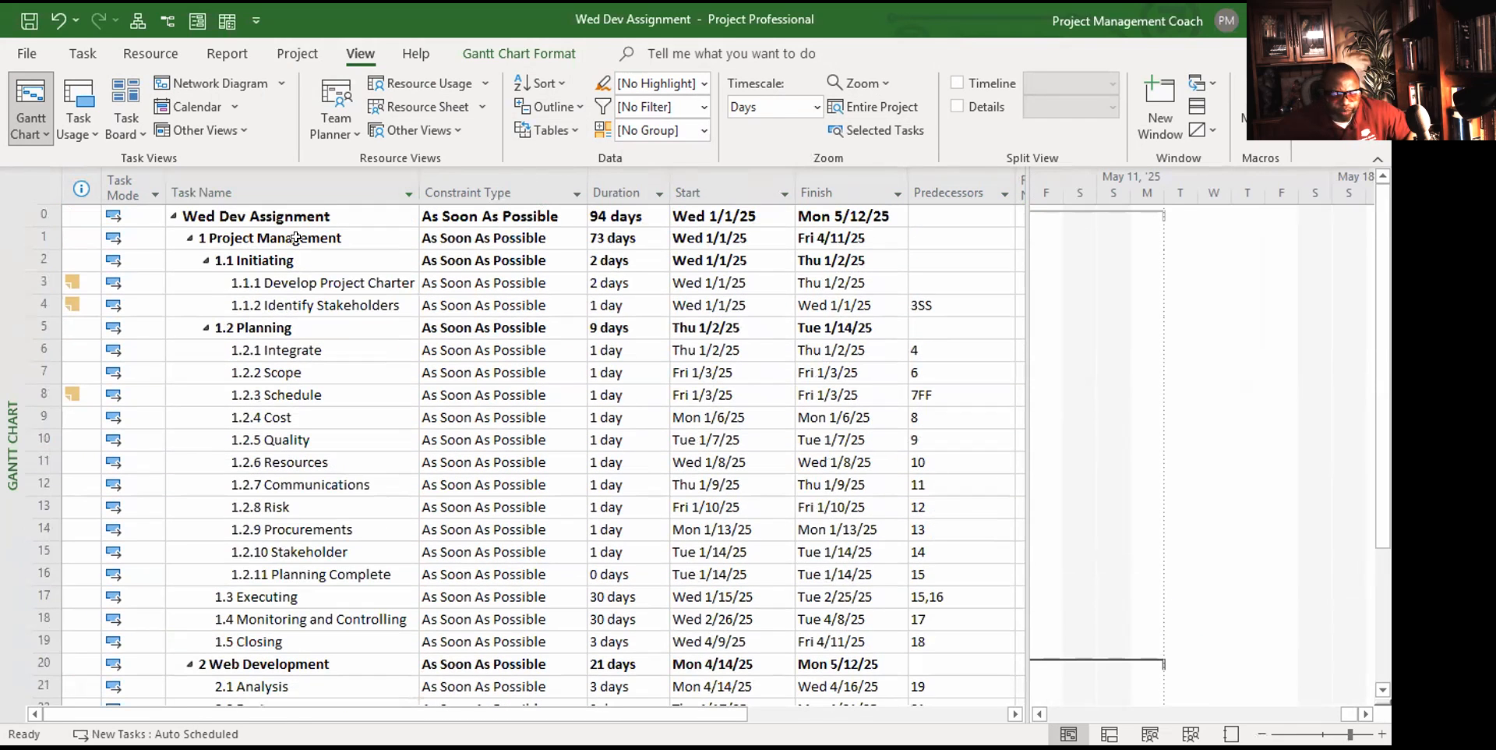
{"action": "left_click", "coordinate": [602, 181]}
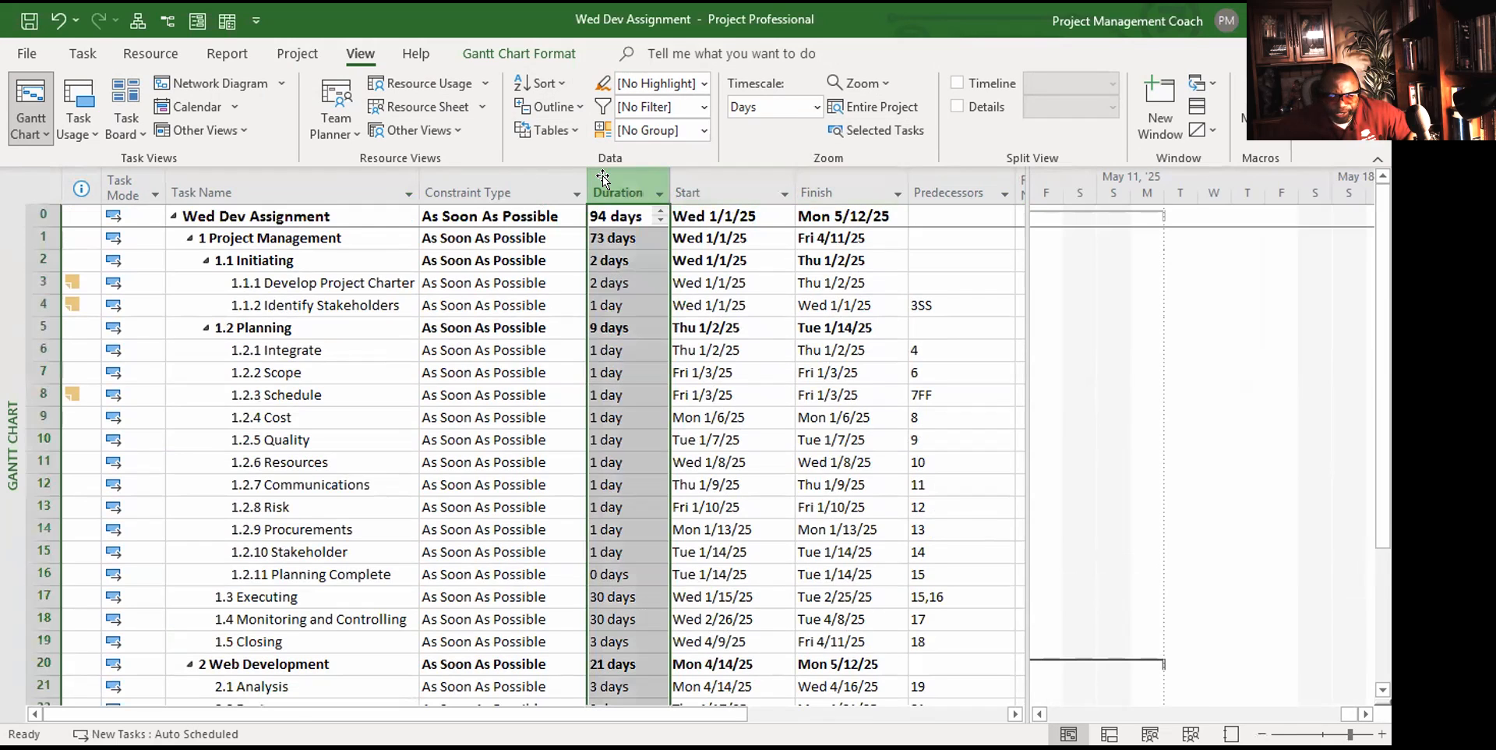
{"action": "left_click", "coordinate": [302, 214]}
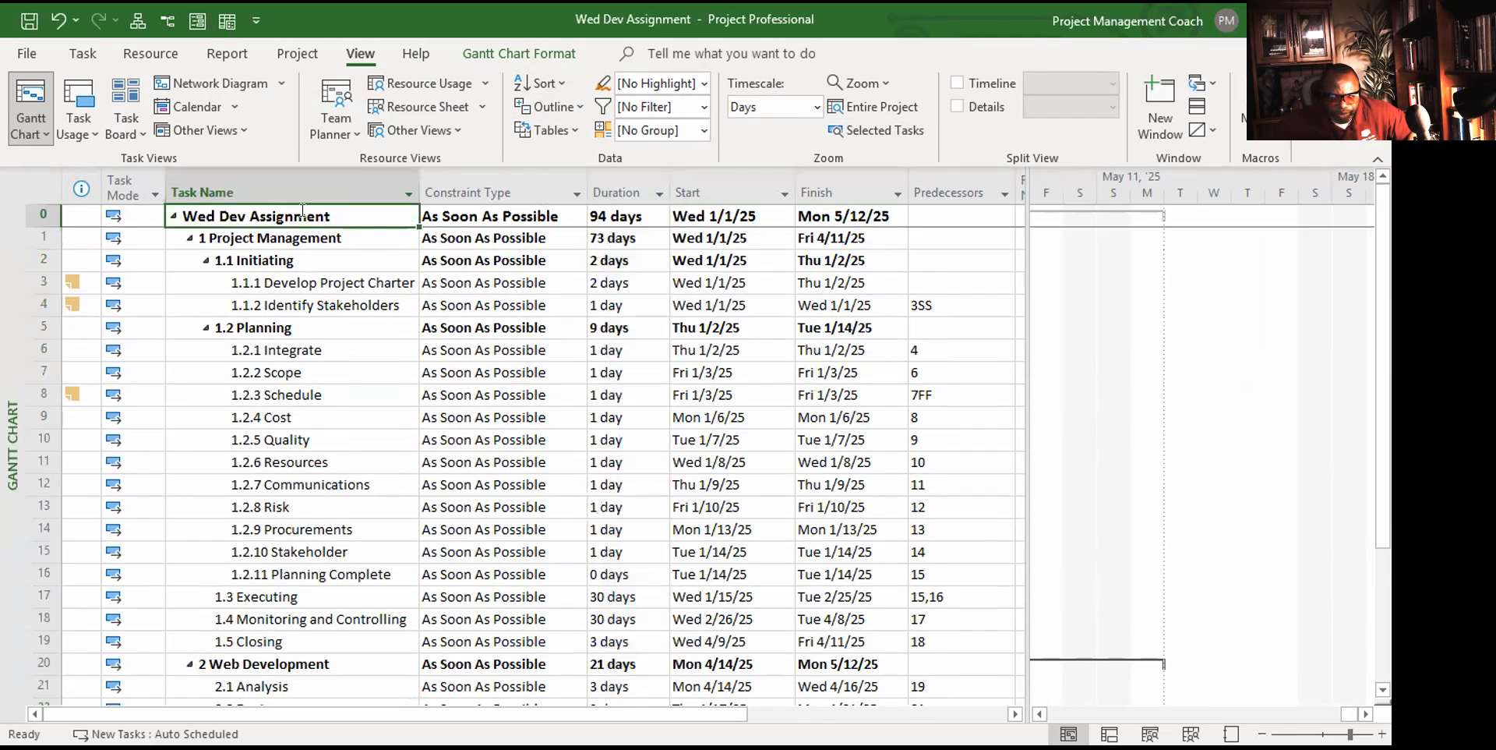
{"action": "left_click", "coordinate": [189, 282]}
{"action": "left_click", "coordinate": [185, 302]}
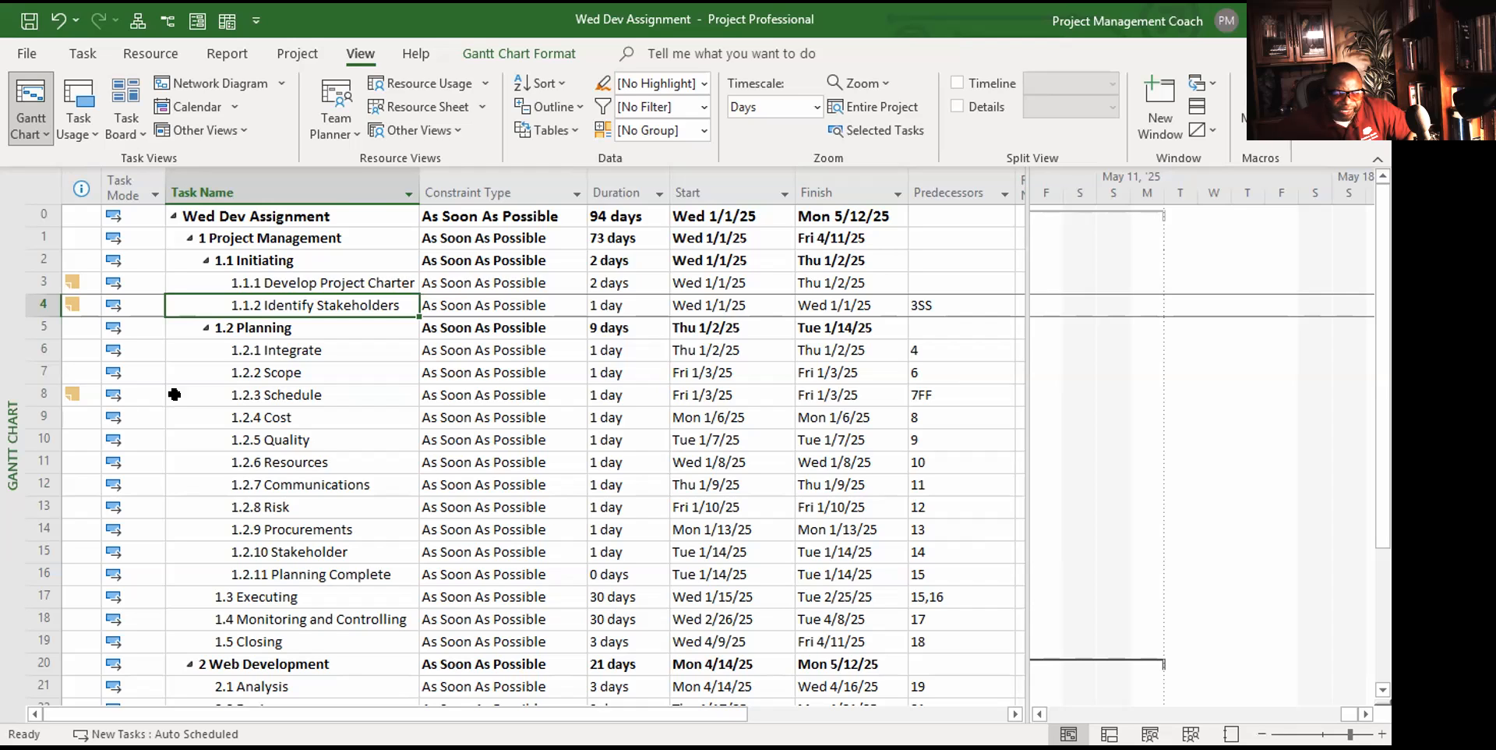
{"action": "left_click", "coordinate": [389, 213]}
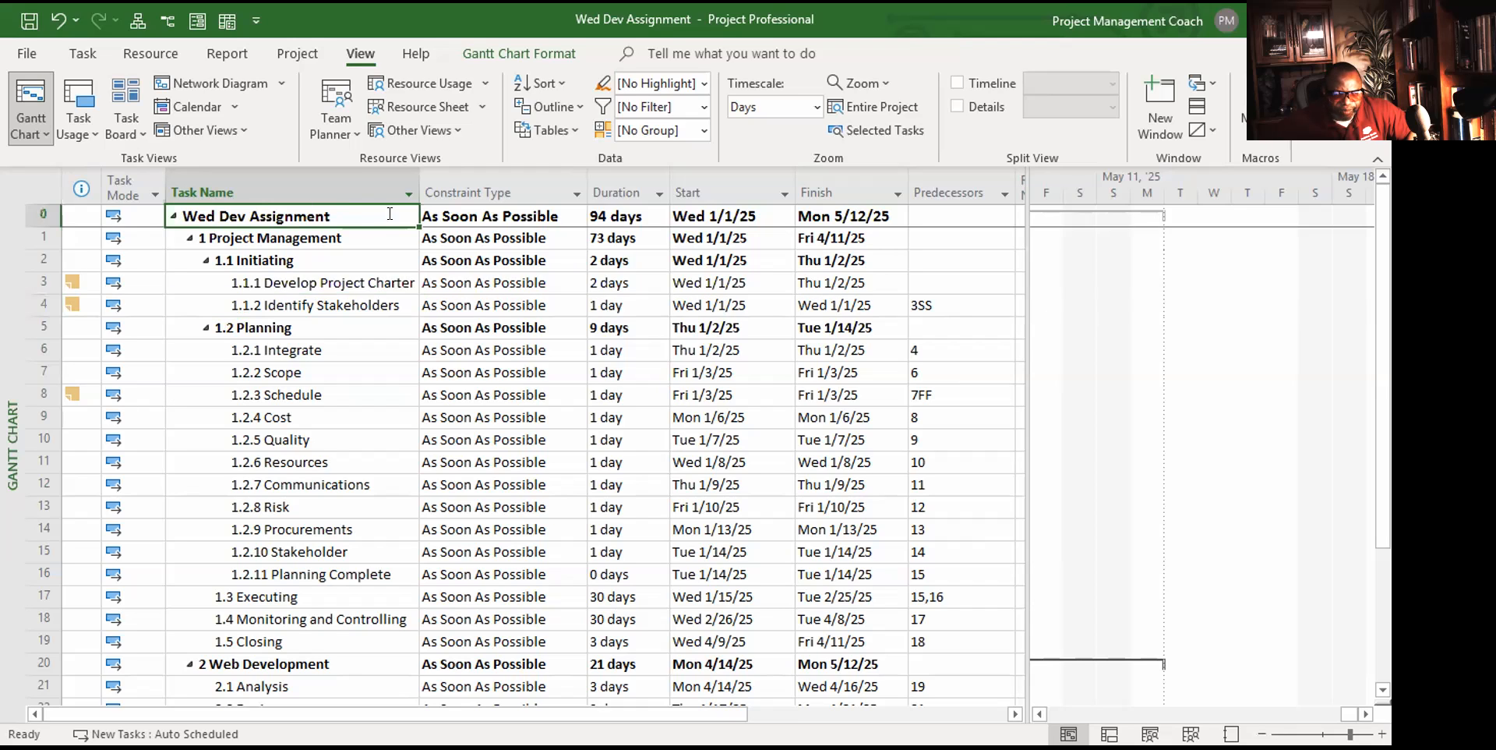
- Add the note "This is a hack to the backstage drama!" to the Wed Dev Assignment summary task
{"action": "left_click", "coordinate": [81, 209]}
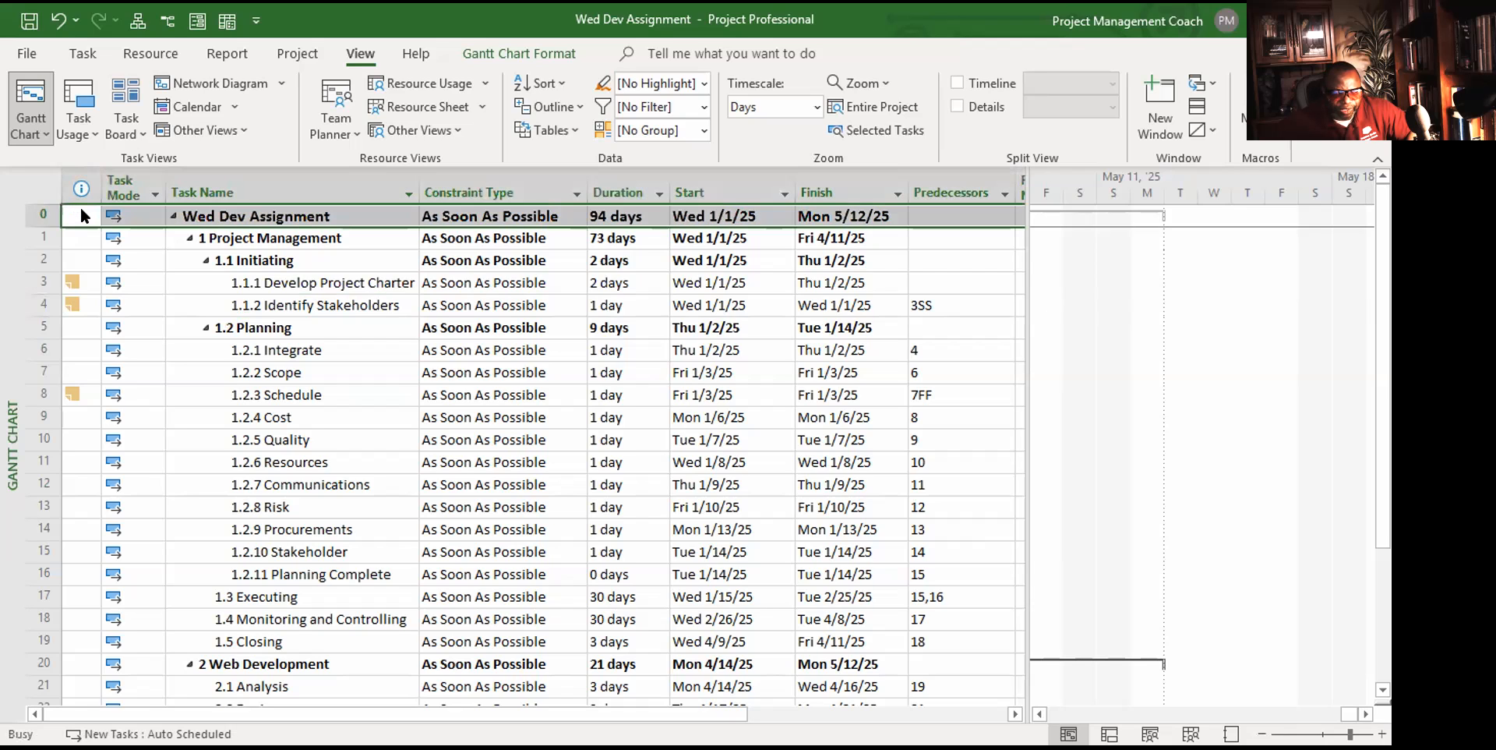
{"action": "left_click", "coordinate": [661, 214]}
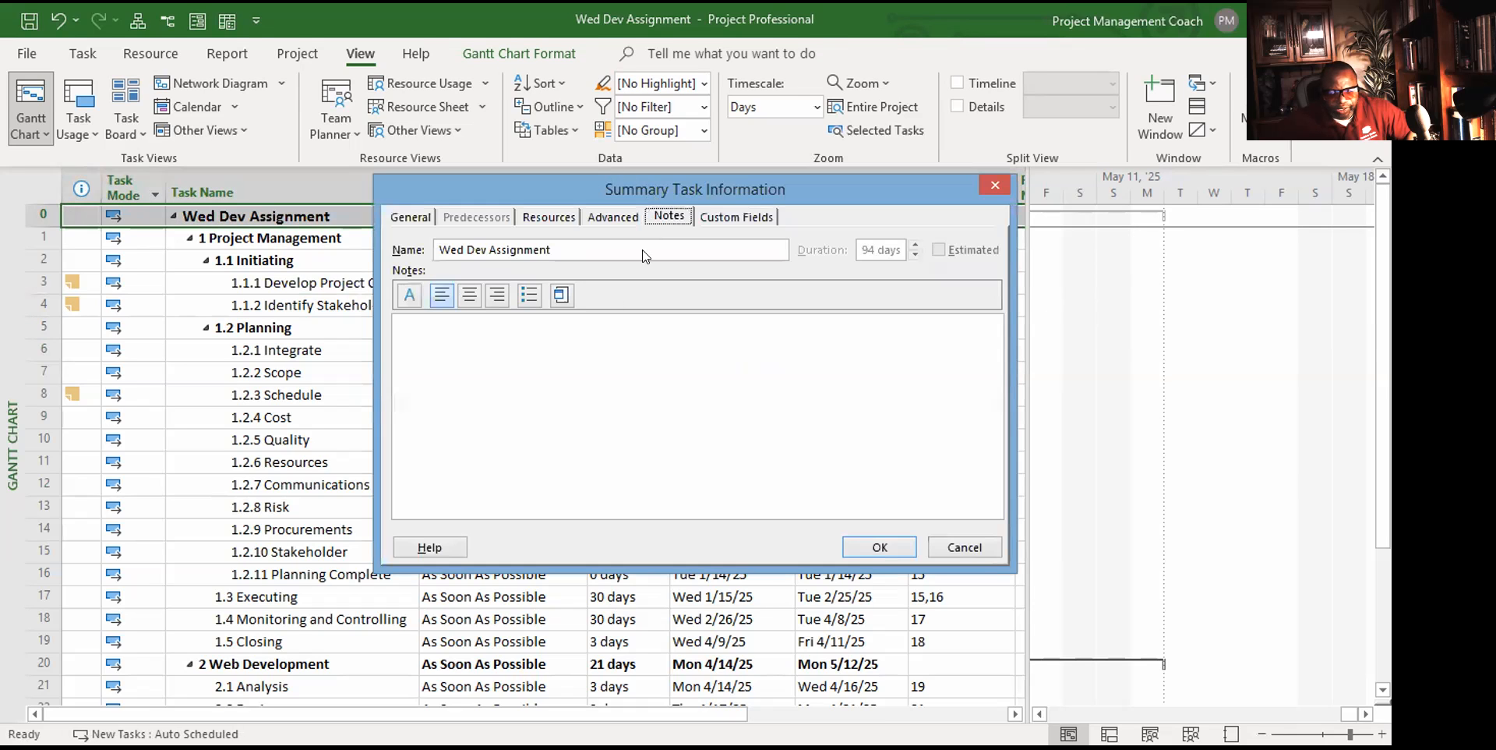
{"action": "type", "text": "hi"}
{"action": "key", "text": "BackSpace"}
{"action": "key", "text": "BackSpace"}
{"action": "type", "text": "This is a hack to the backstage drama!"}
{"action": "left_click", "coordinate": [880, 545]}
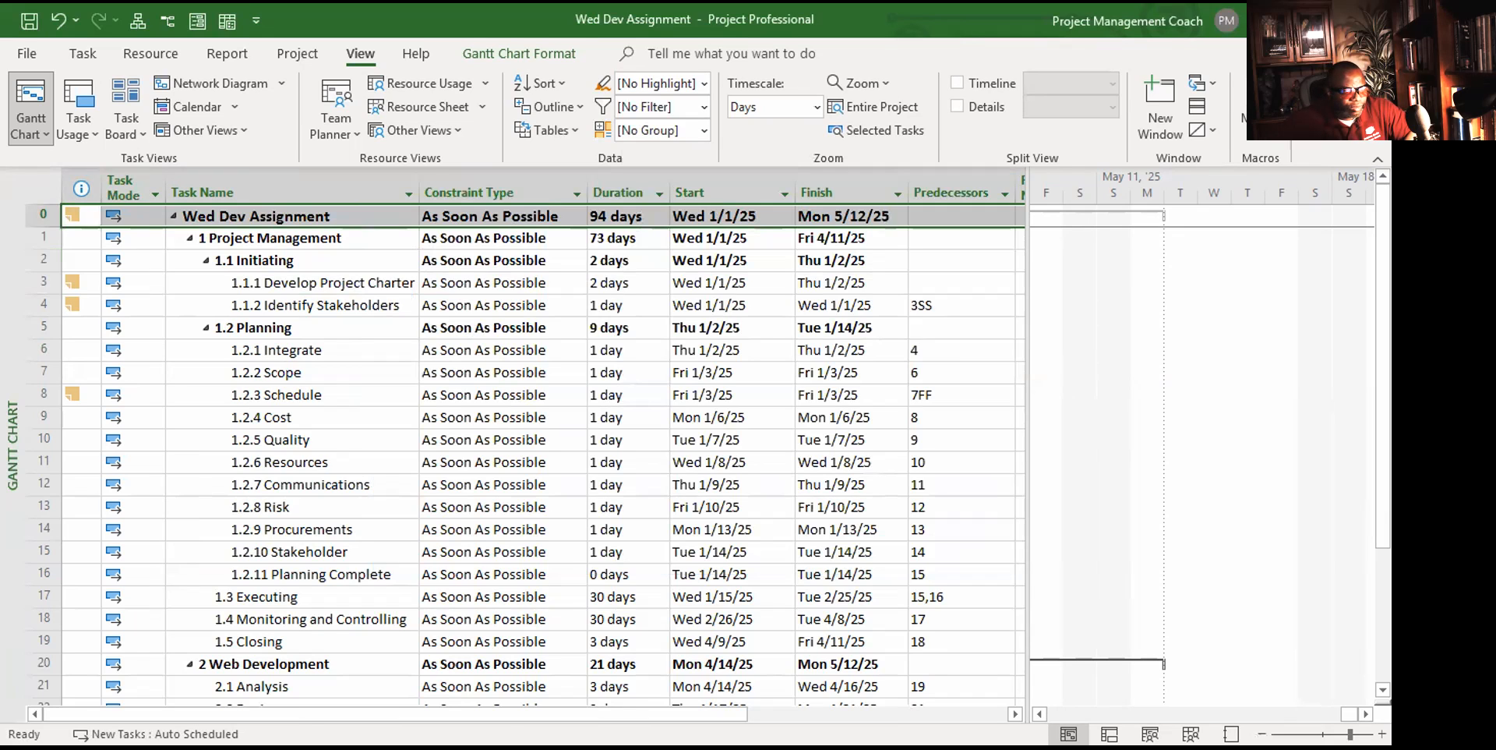
- Display the project's Info page and look over the Project Information section and its available options
{"action": "left_click", "coordinate": [27, 53]}
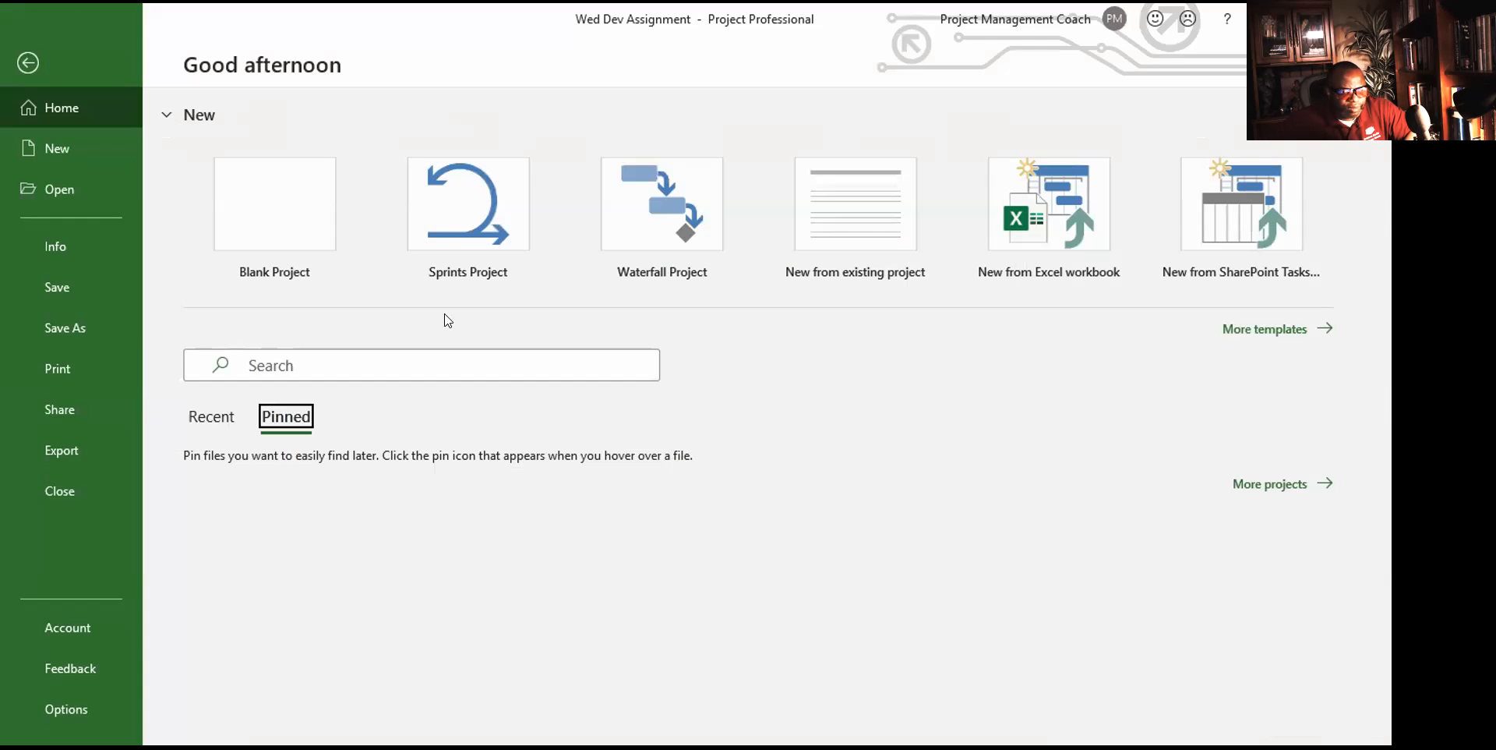
{"action": "left_click", "coordinate": [53, 248]}
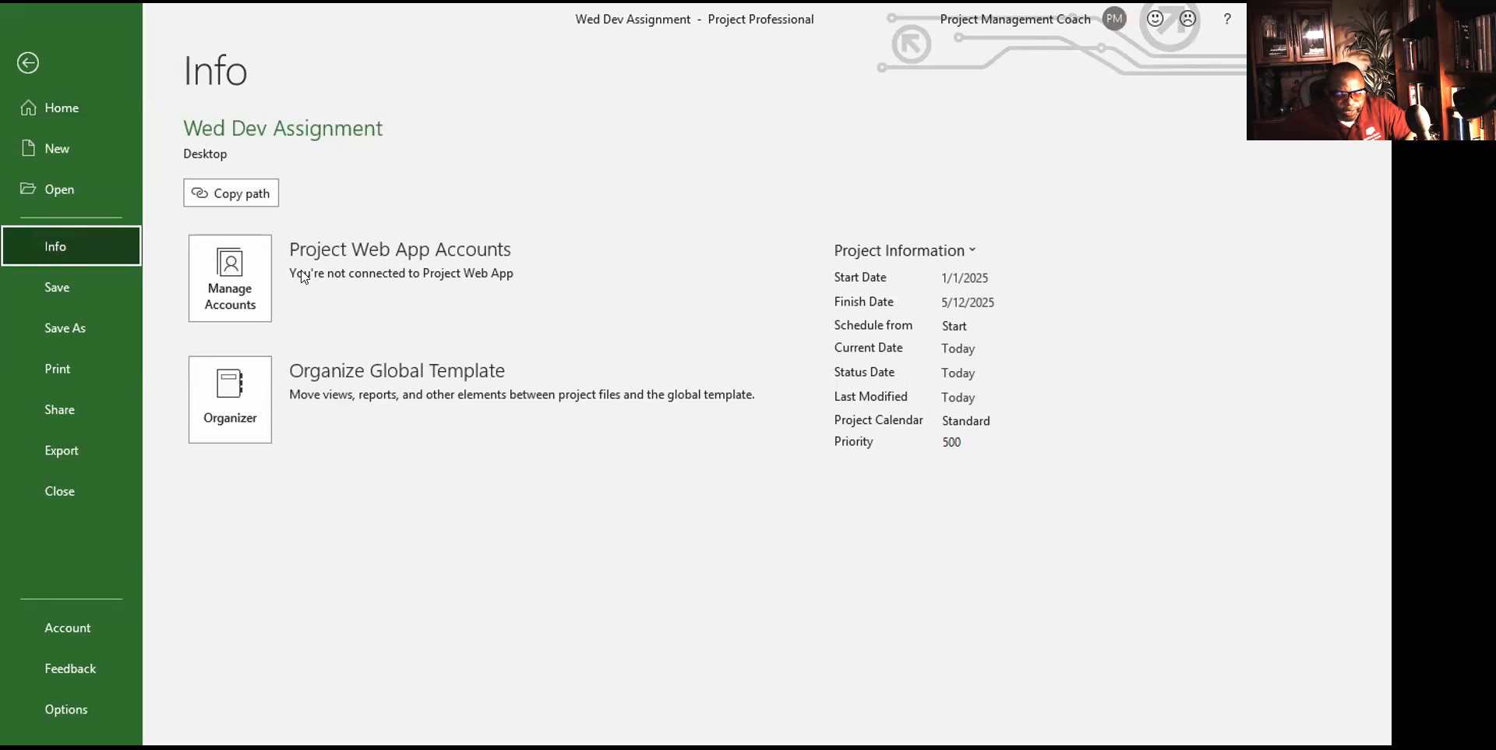
{"action": "left_click", "coordinate": [951, 248]}
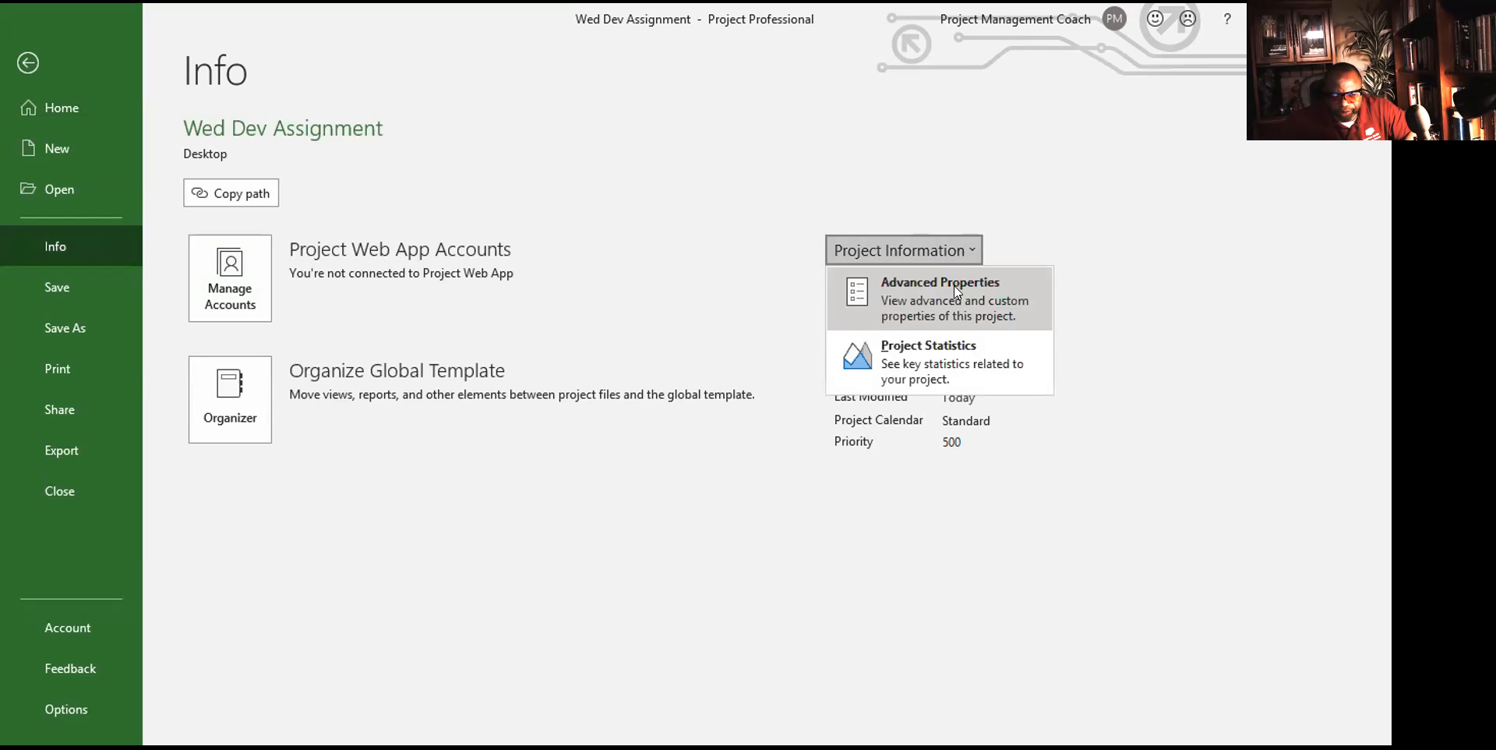
{"action": "left_click", "coordinate": [954, 287]}
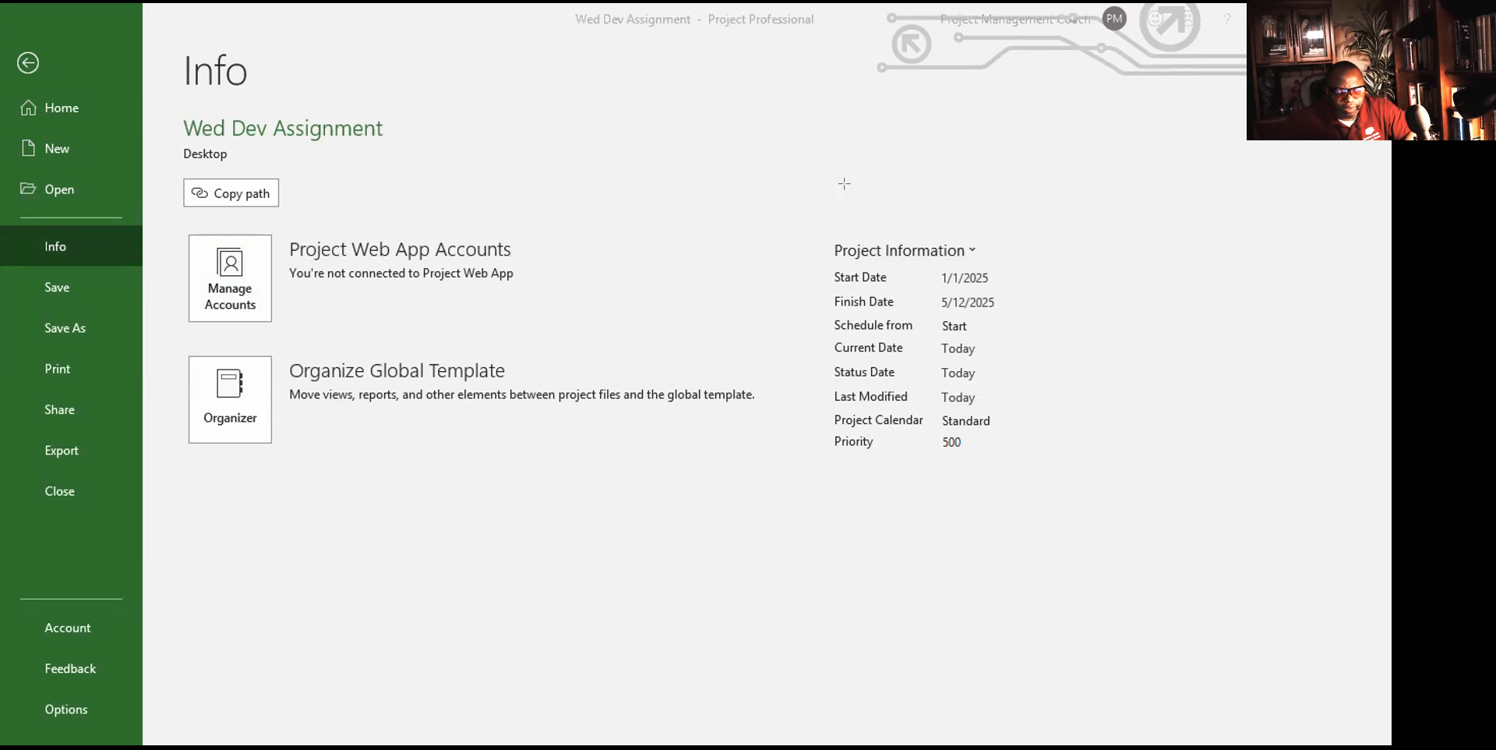
{"action": "left_click_drag", "start_coordinate": [782, 171], "coordinate": [1036, 529]}
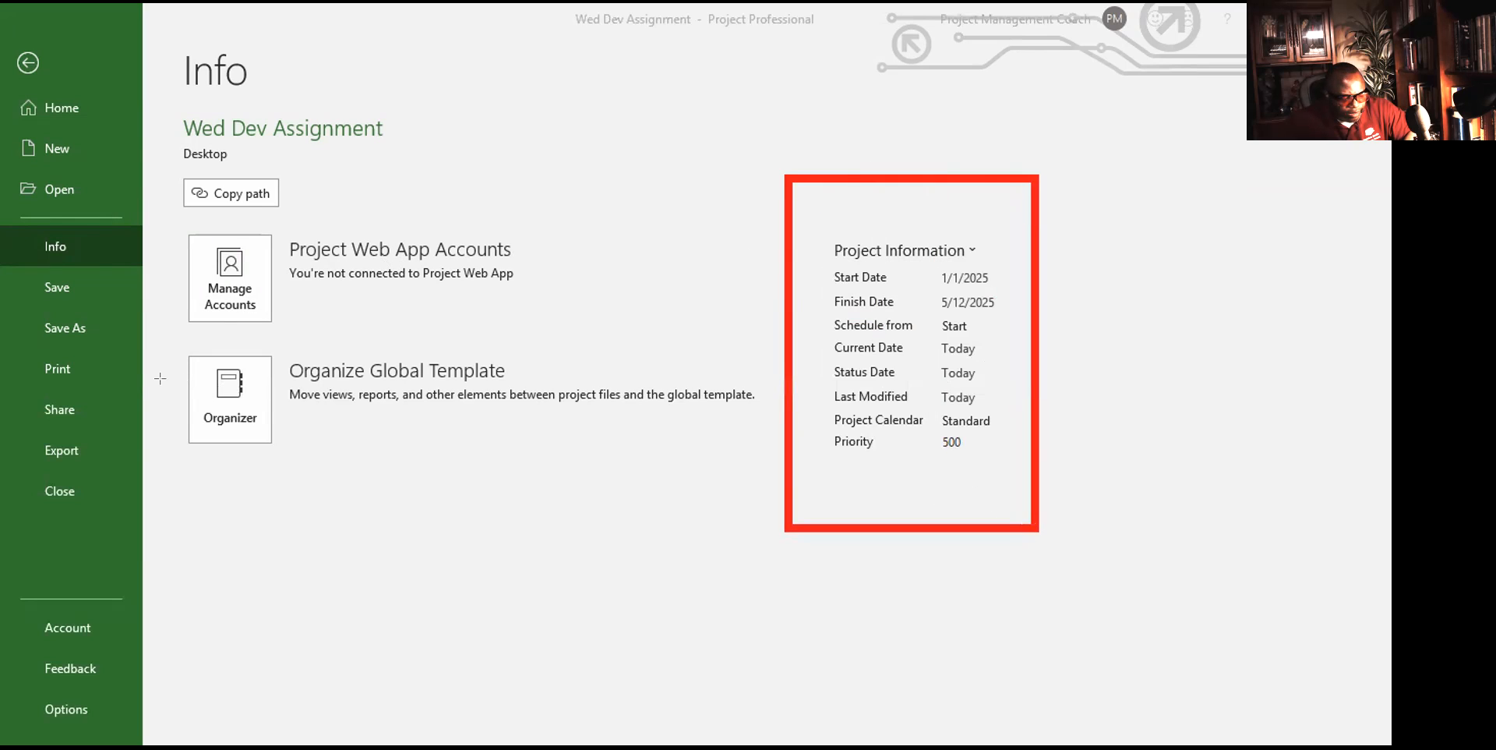
{"action": "key", "text": "Escape"}
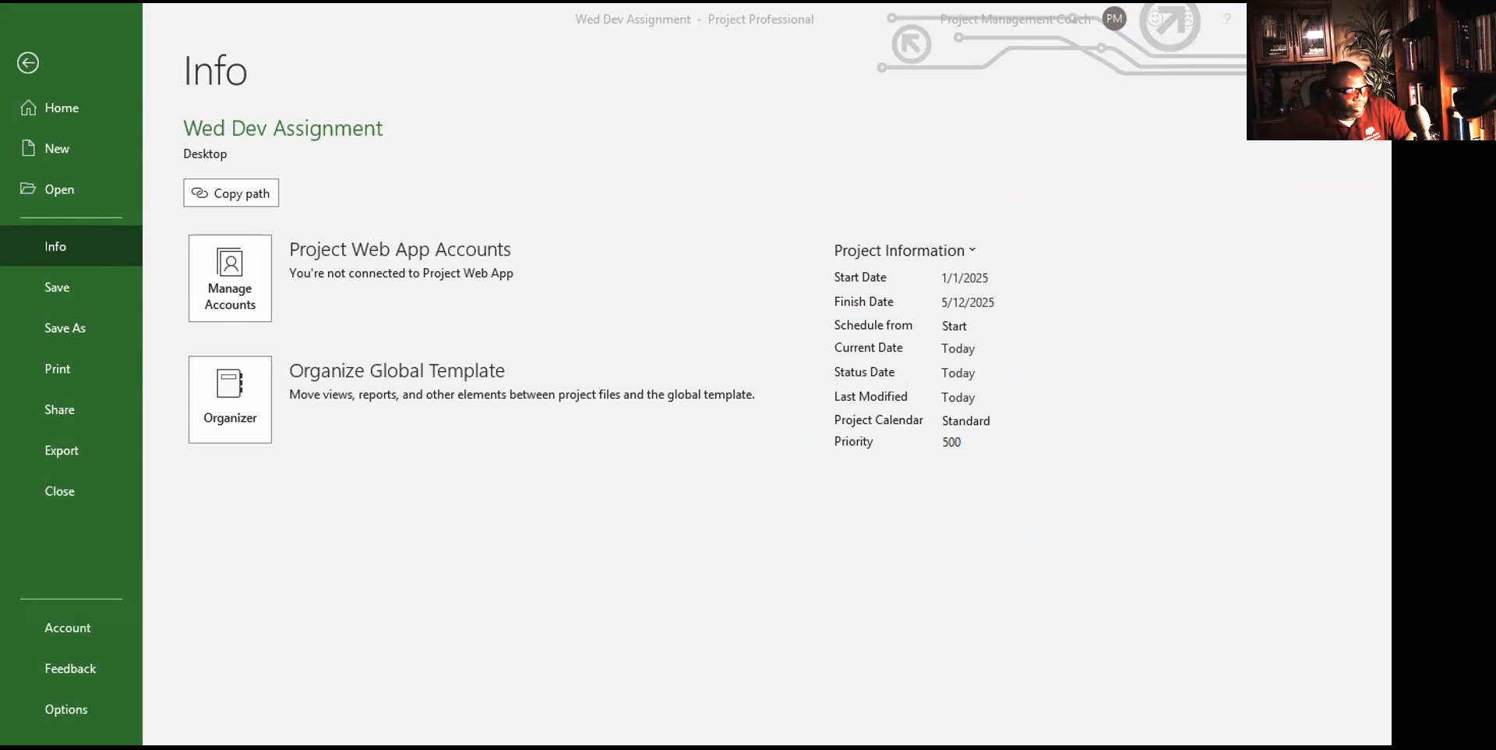
- Examine the comments in the project's advanced properties summary, close the properties and return to the schedule
{"action": "left_click", "coordinate": [937, 253]}
{"action": "left_click", "coordinate": [904, 290]}
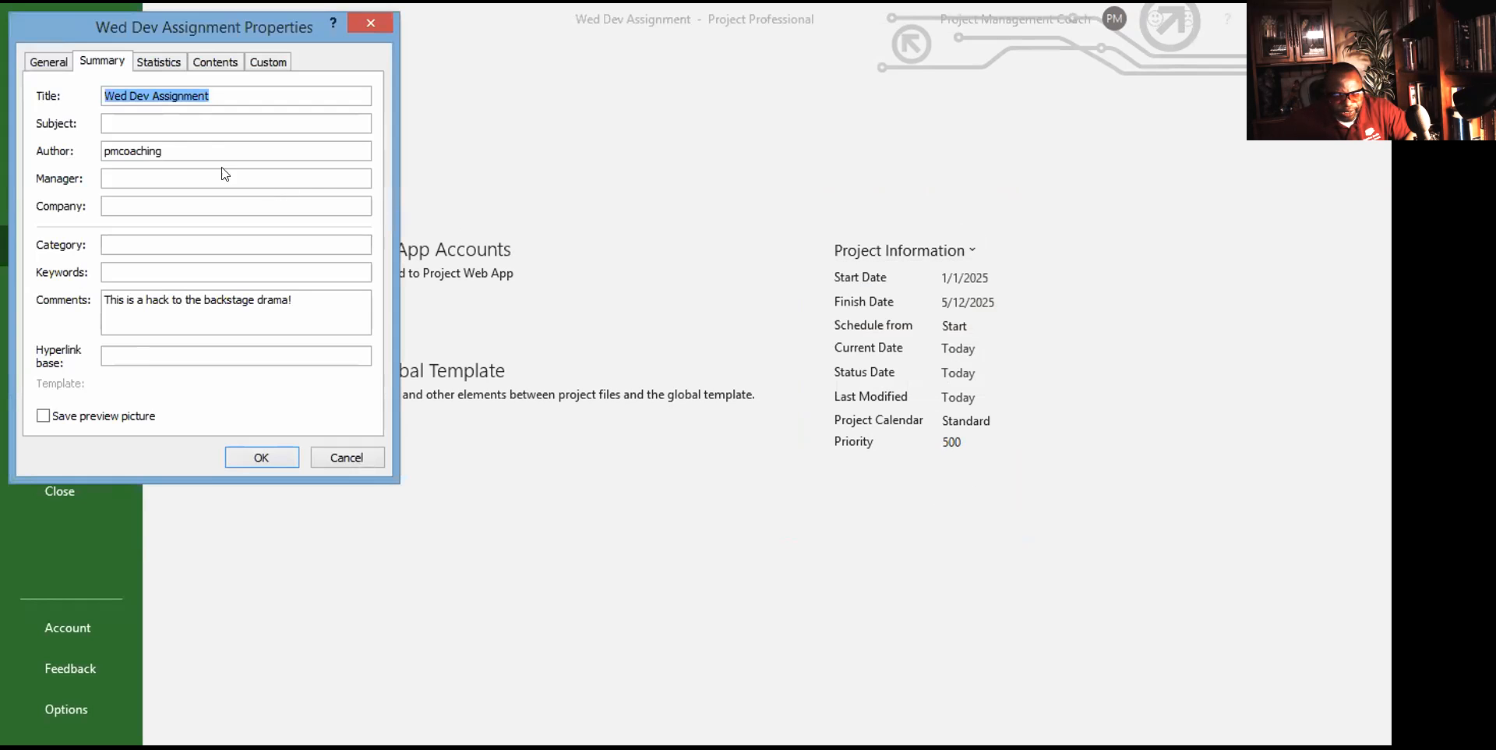
{"action": "left_click", "coordinate": [49, 62]}
{"action": "left_click", "coordinate": [78, 63]}
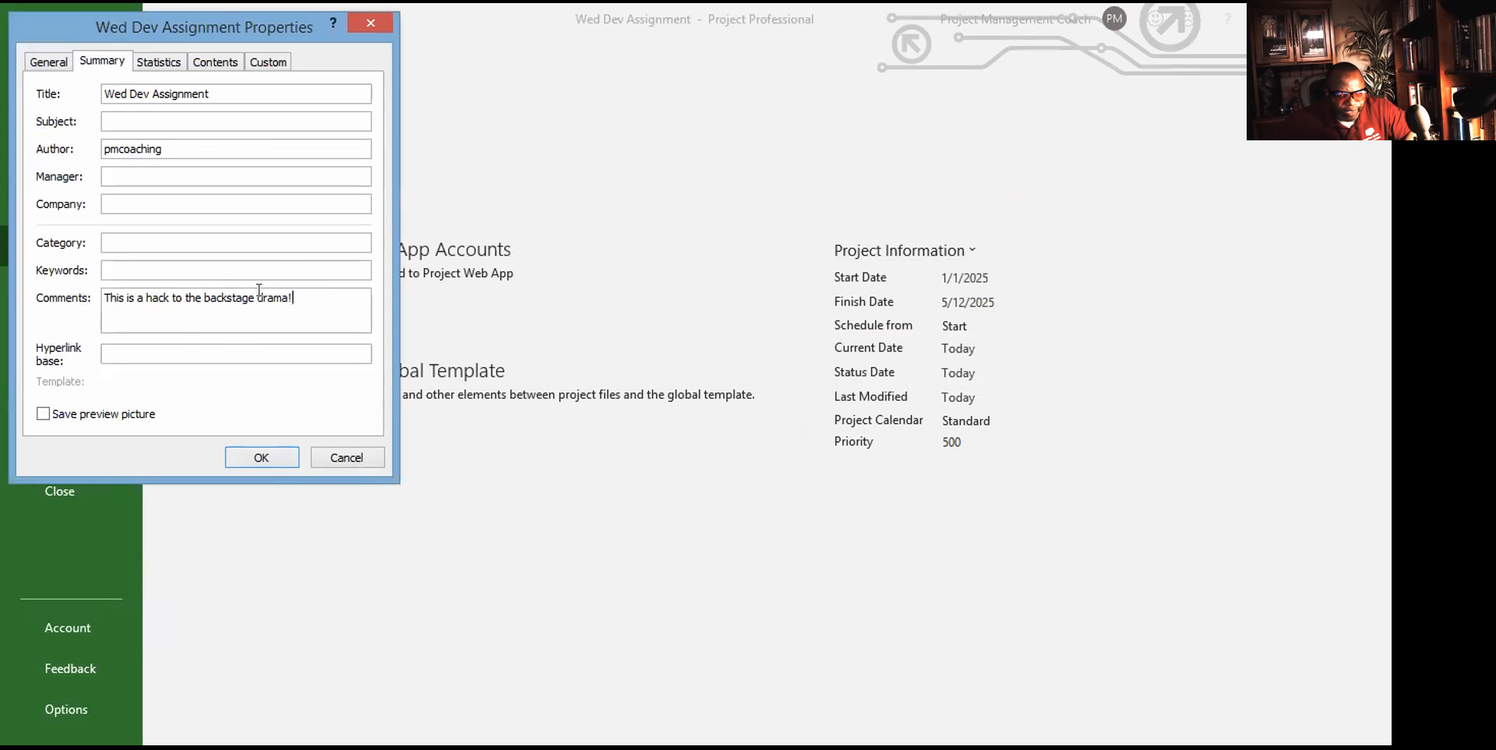
{"action": "left_click_drag", "start_coordinate": [293, 298], "coordinate": [73, 276]}
{"action": "left_click", "coordinate": [186, 300]}
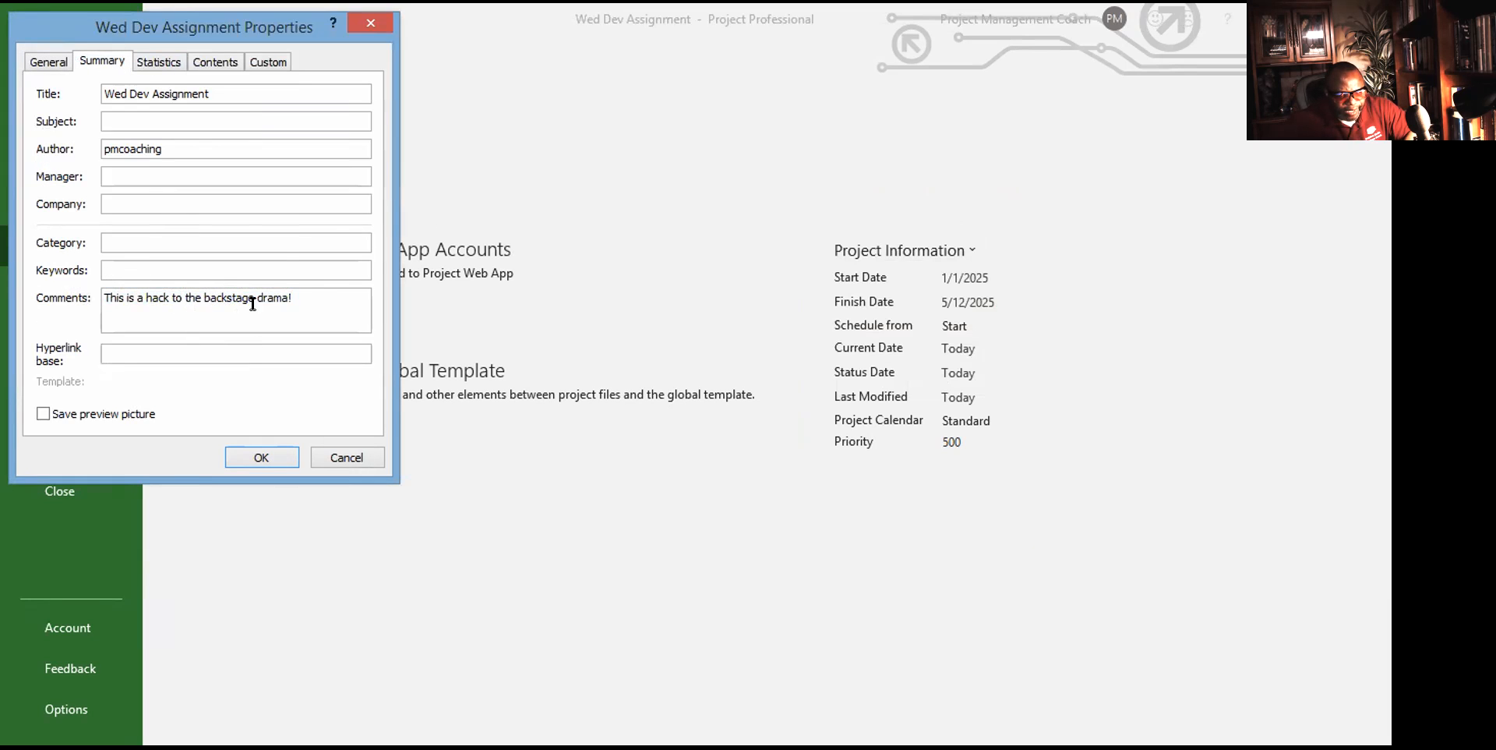
{"action": "left_click", "coordinate": [284, 457]}
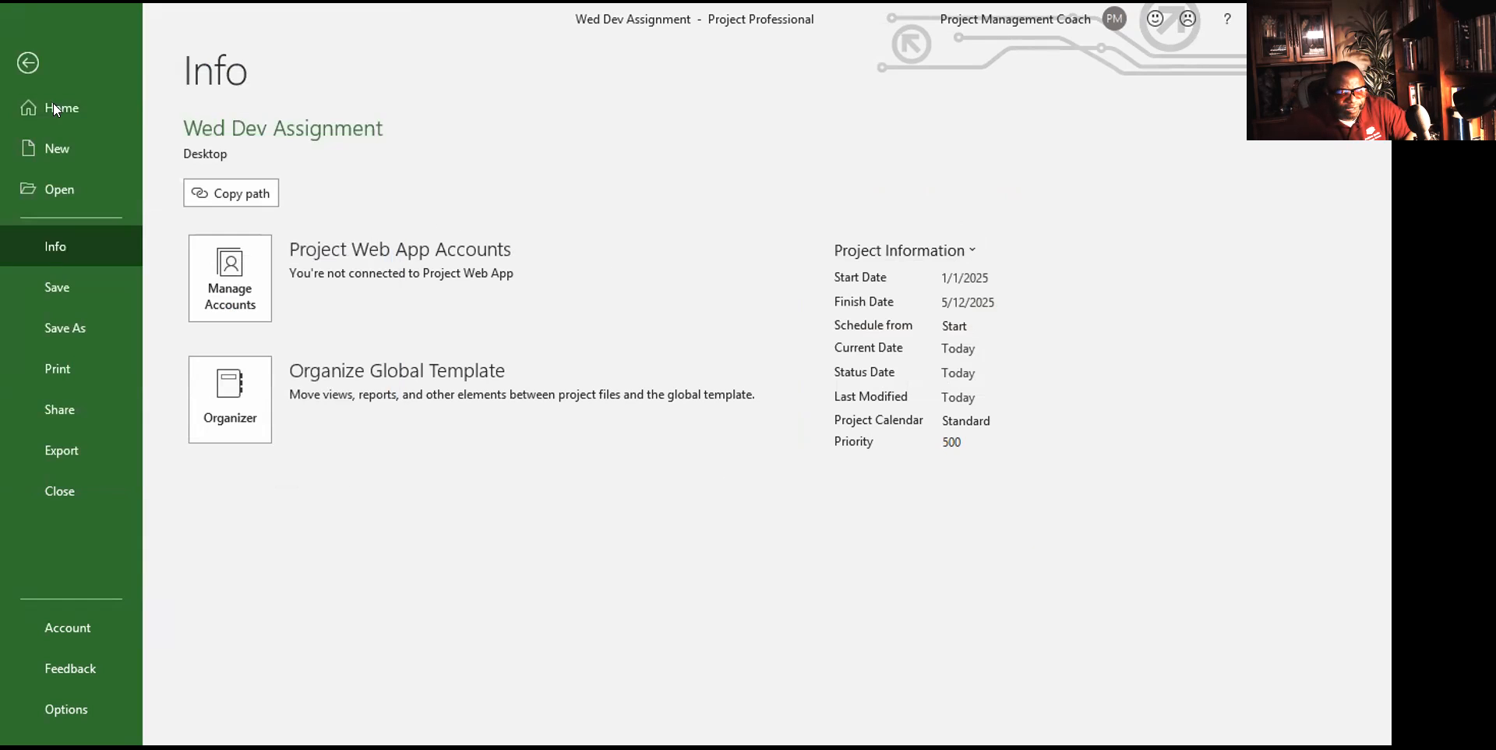
{"action": "left_click", "coordinate": [19, 49]}
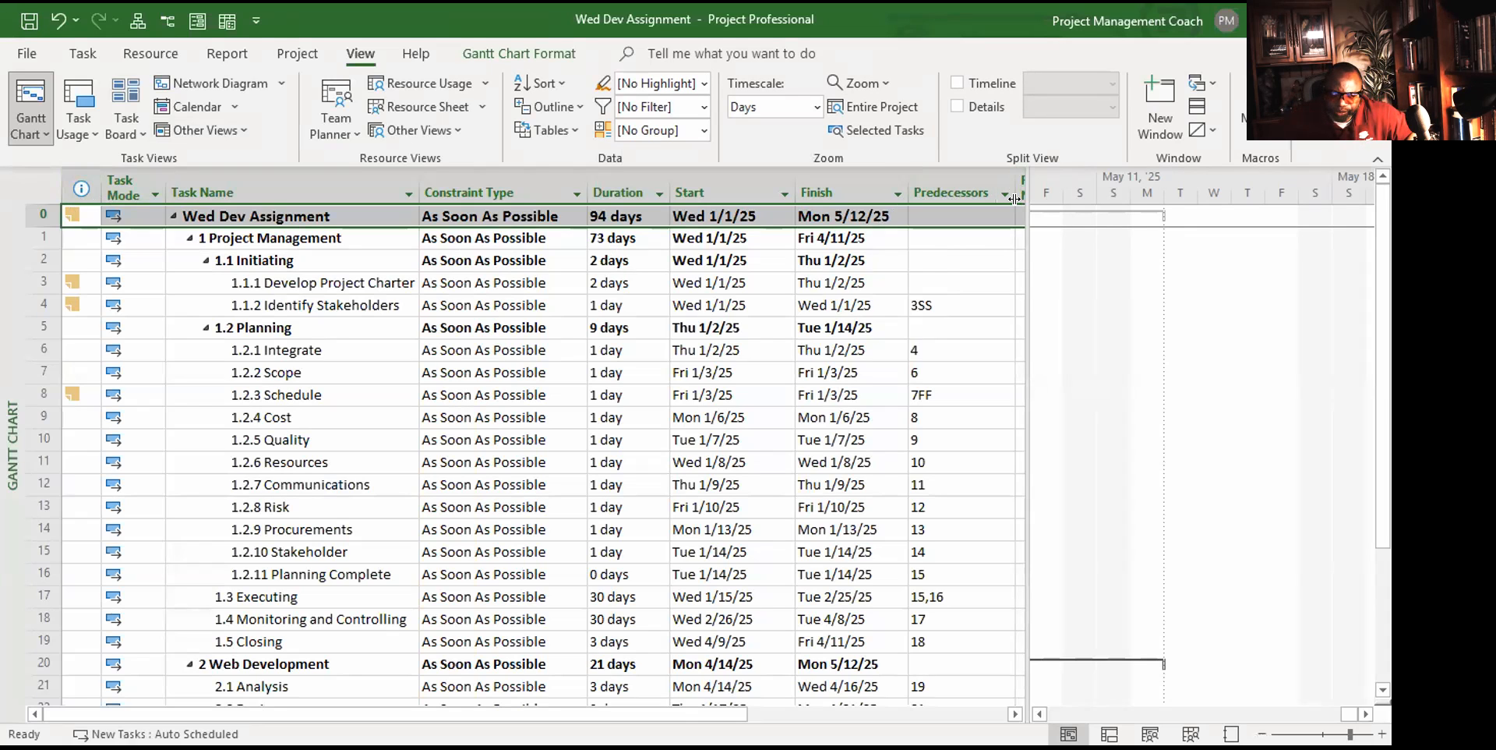
- Bring the January 2025 Gantt bars into view and resize the table to show columns through Start
{"action": "left_click_drag", "start_coordinate": [1014, 199], "coordinate": [1011, 611]}
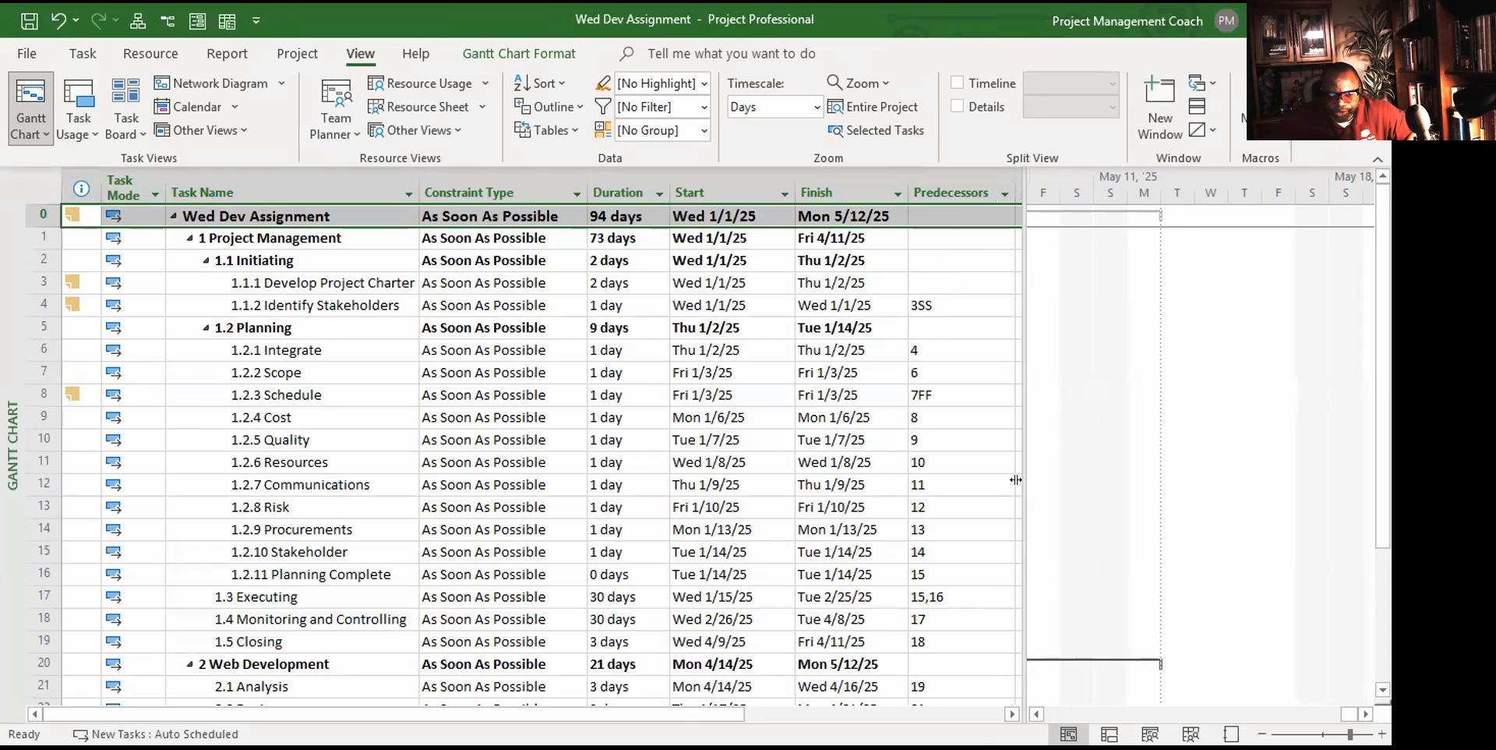
{"action": "left_click_drag", "start_coordinate": [1341, 713], "coordinate": [760, 712]}
{"action": "scroll", "coordinate": [890, 416], "scroll_direction": "down", "scroll_amount": 1}
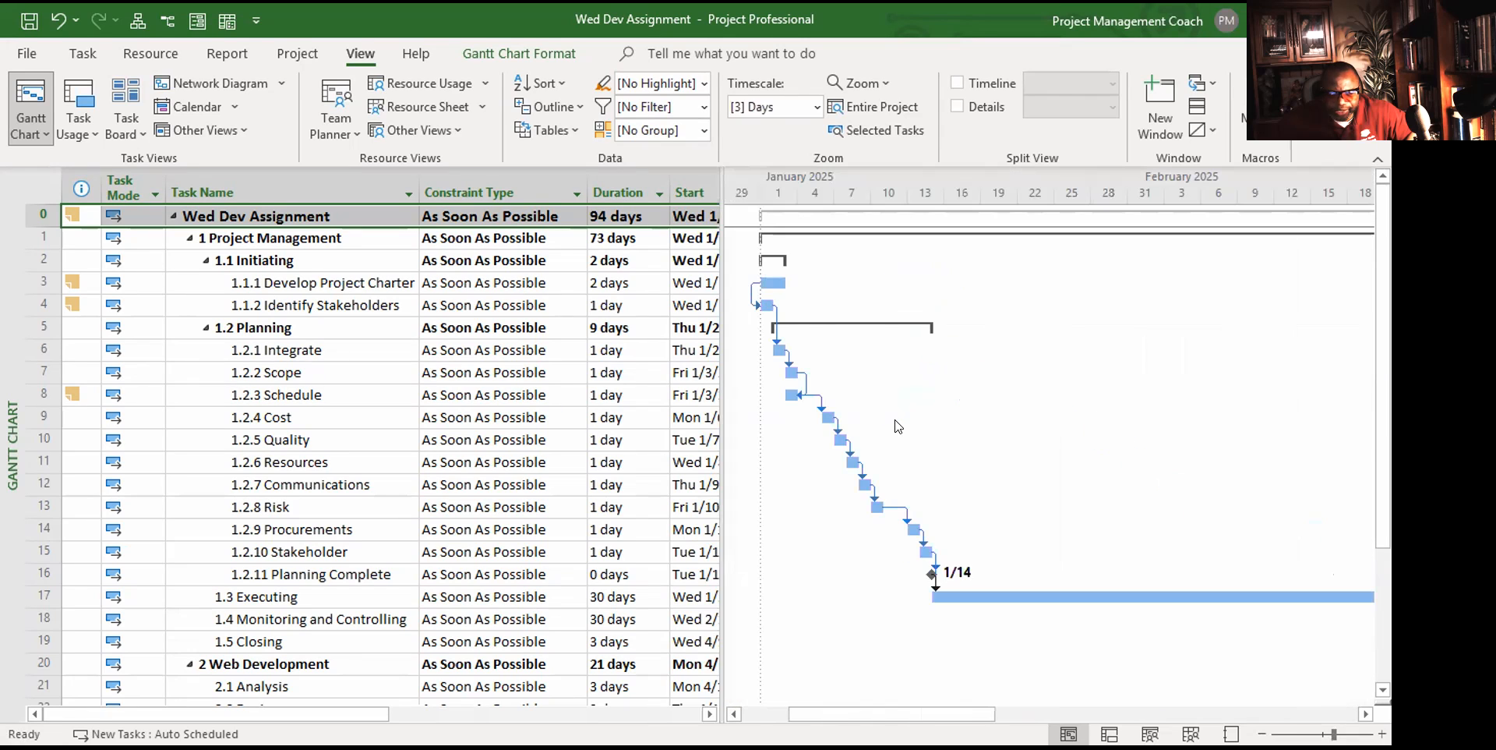
{"action": "left_click_drag", "start_coordinate": [711, 324], "coordinate": [798, 330]}
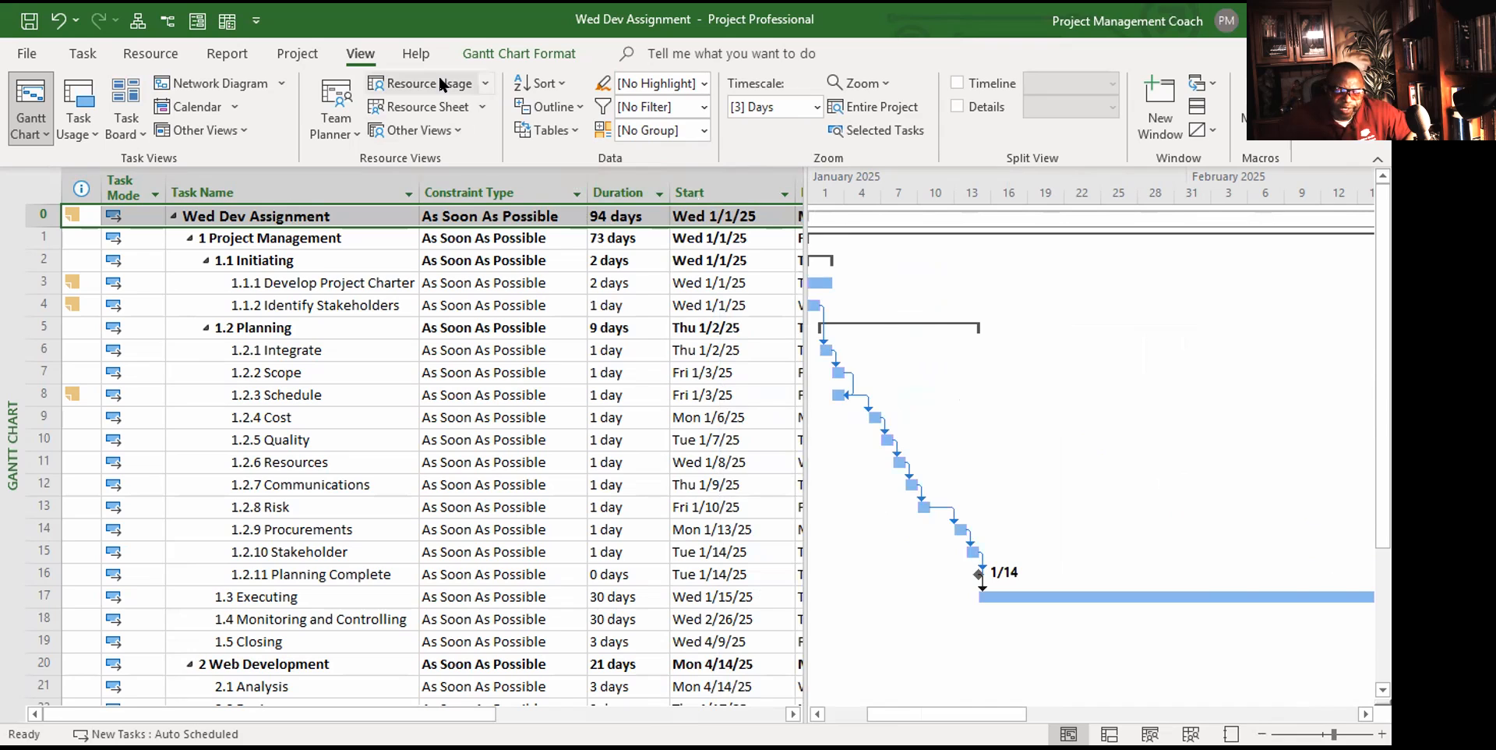
- Enter six people by first name as work resources in the Resource Sheet
{"action": "left_click", "coordinate": [433, 107]}
{"action": "left_click", "coordinate": [193, 199]}
{"action": "type", "text": "Jack"}
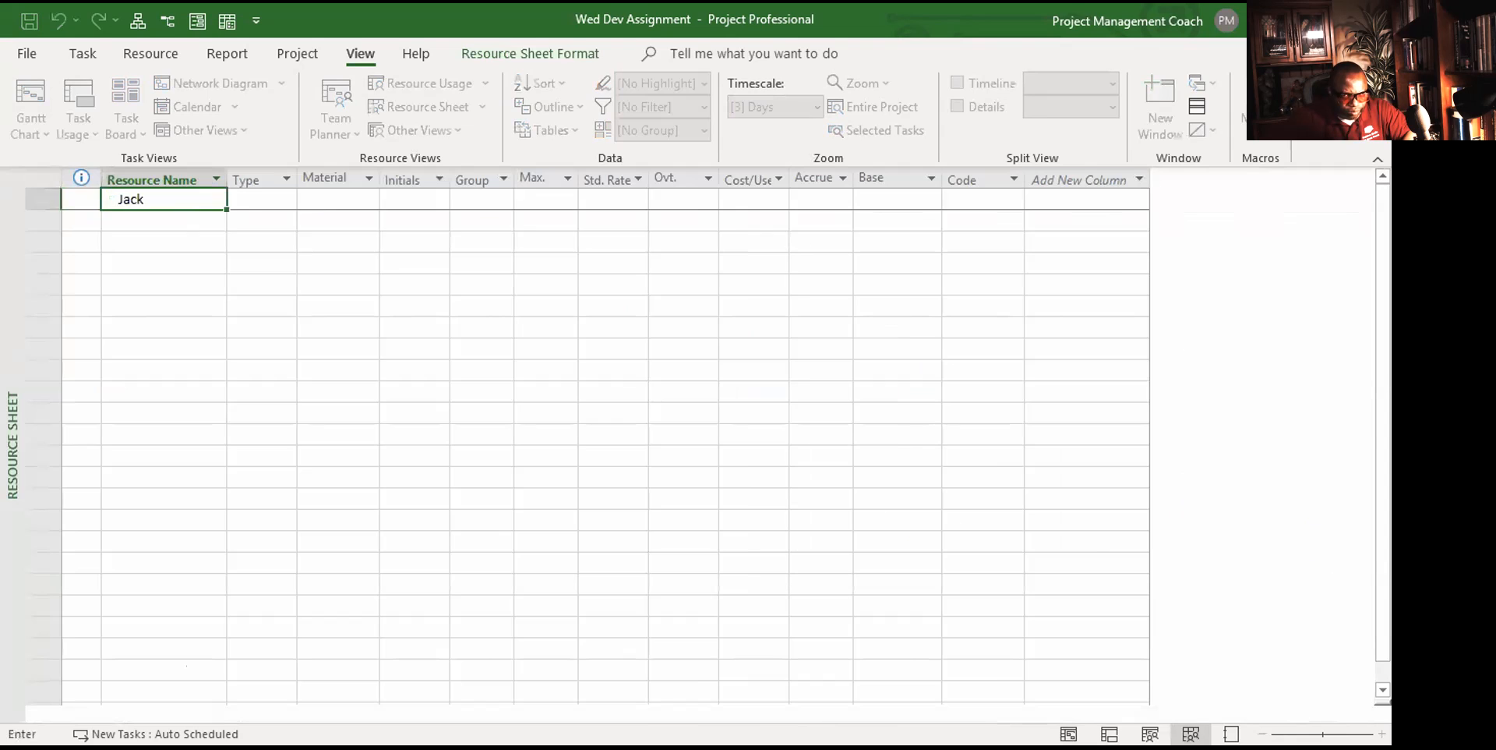
{"action": "key", "text": "Return"}
{"action": "type", "text": "H"}
{"action": "key", "text": "BackSpace"}
{"action": "type", "text": "J"}
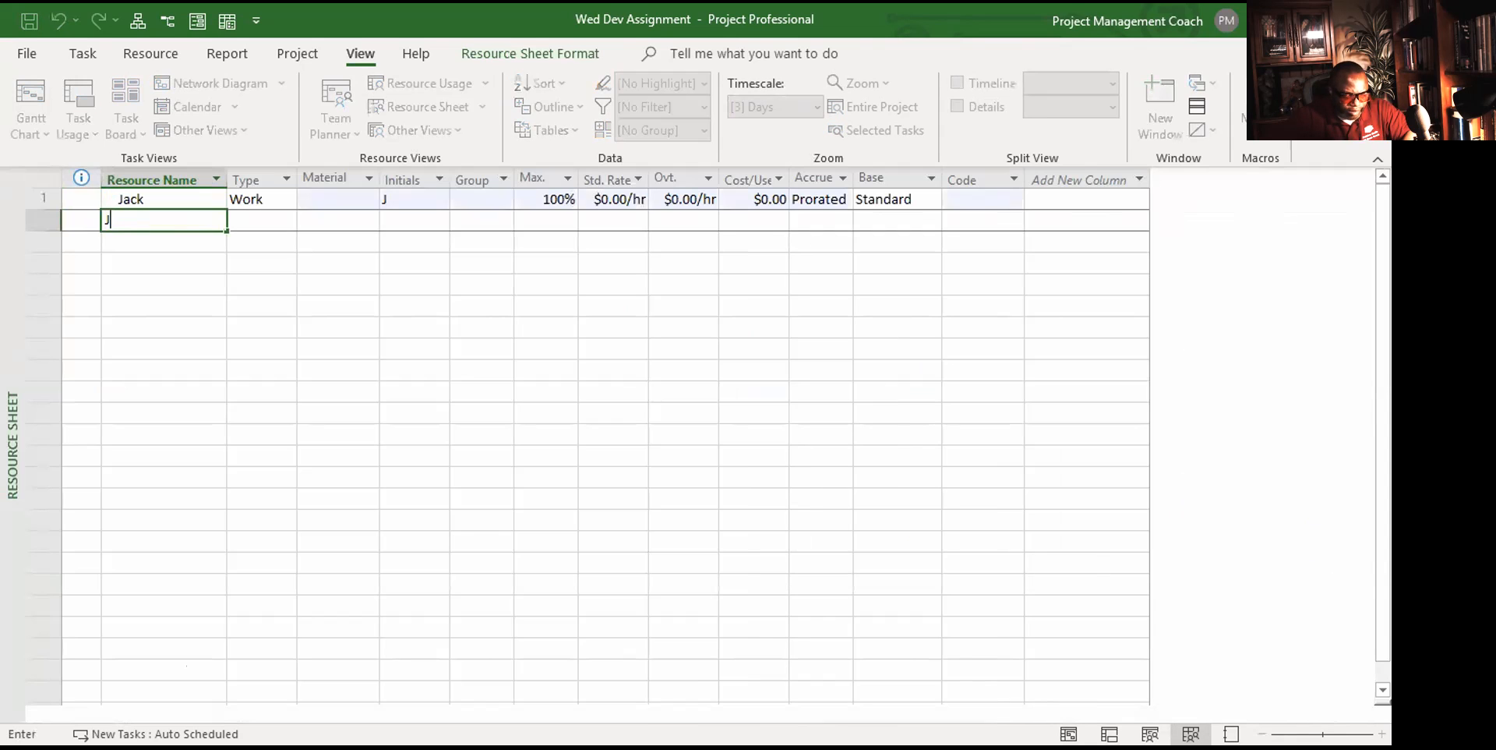
{"action": "type", "text": "ill"}
{"action": "key", "text": "Return"}
{"action": "type", "text": "Don"}
{"action": "key", "text": "Return"}
{"action": "type", "text": "Henry"}
{"action": "key", "text": "Return"}
{"action": "type", "text": "Ann"}
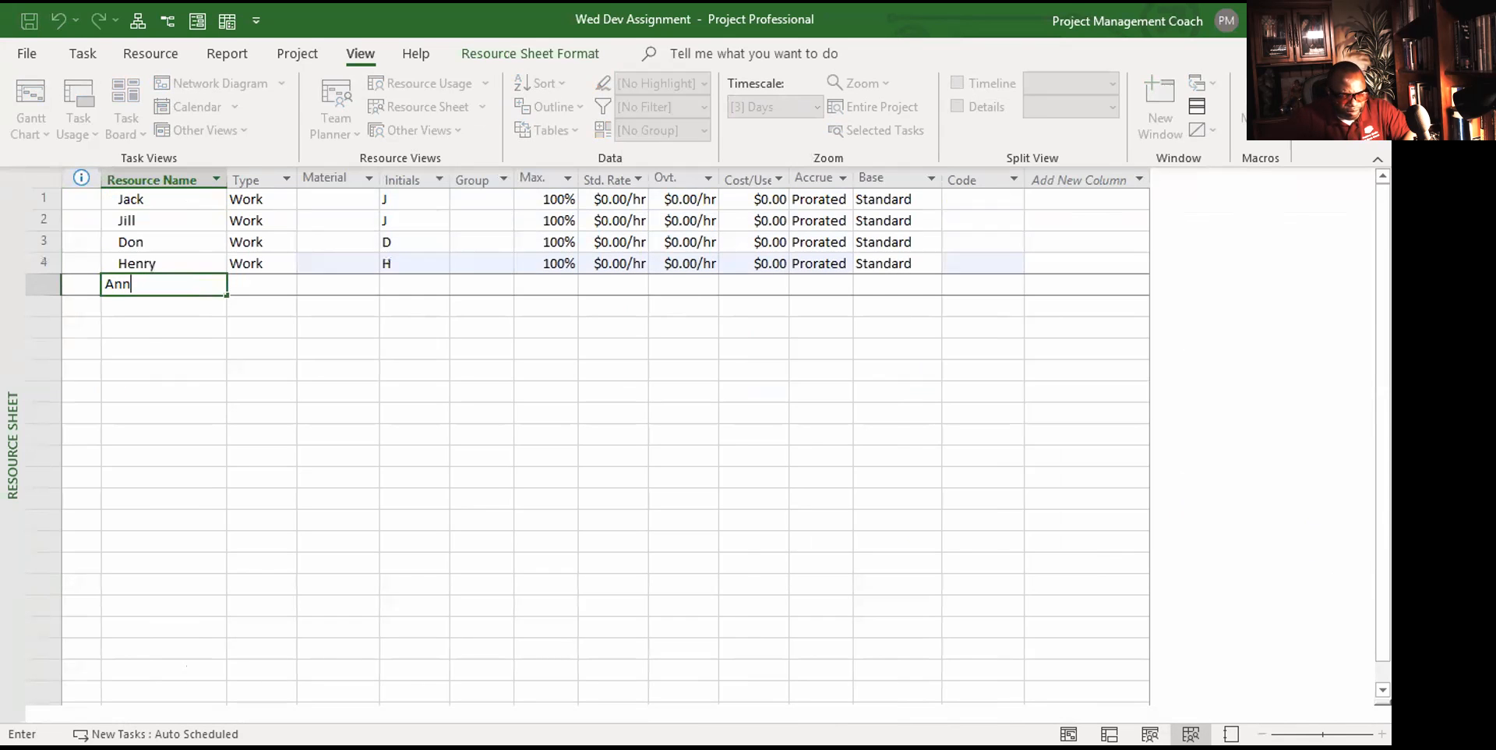
{"action": "key", "text": "Return"}
{"action": "type", "text": "Shad"}
{"action": "key", "text": "Return"}
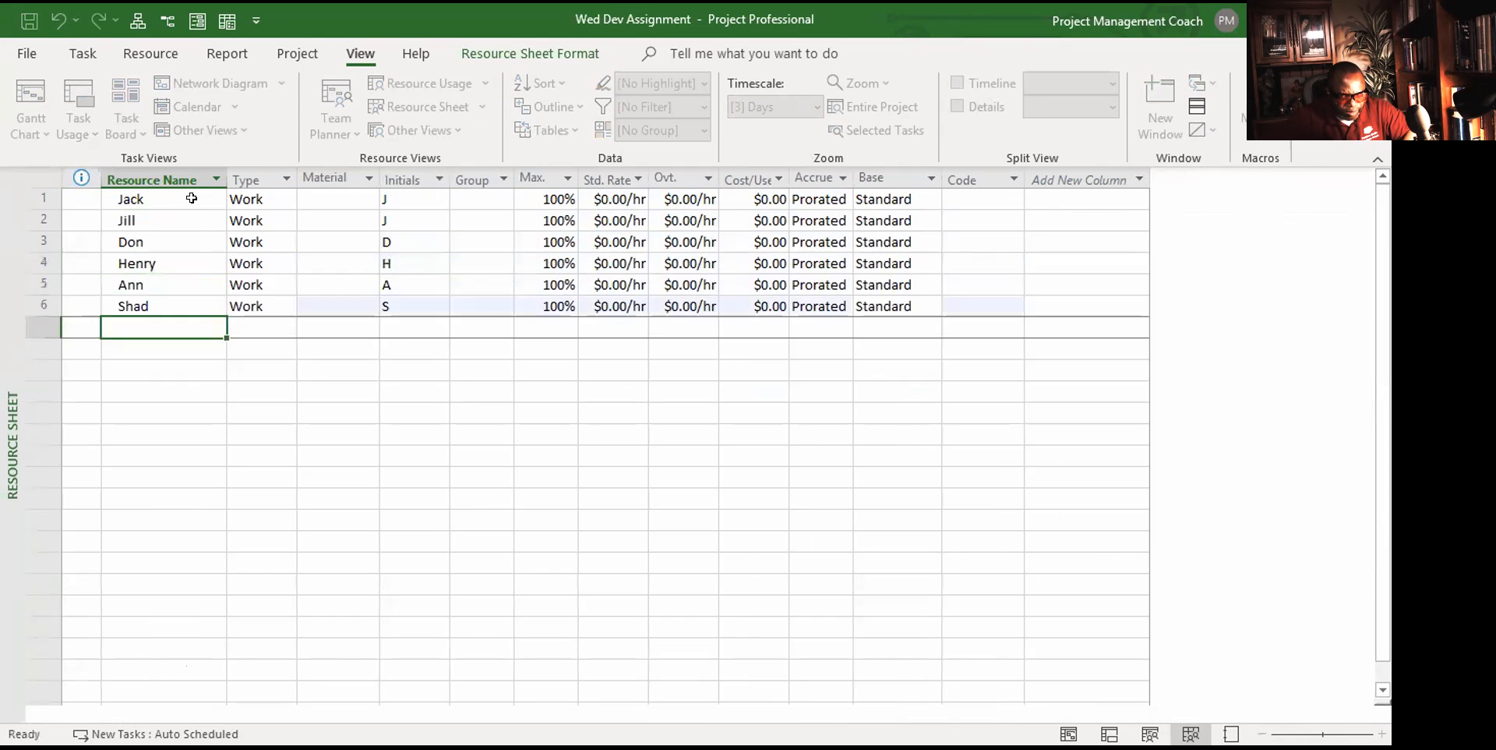
- Set the six resources' standard hourly rates, in list order, to $22, $33, $44, $55, $66 and $55
{"action": "left_click", "coordinate": [620, 199]}
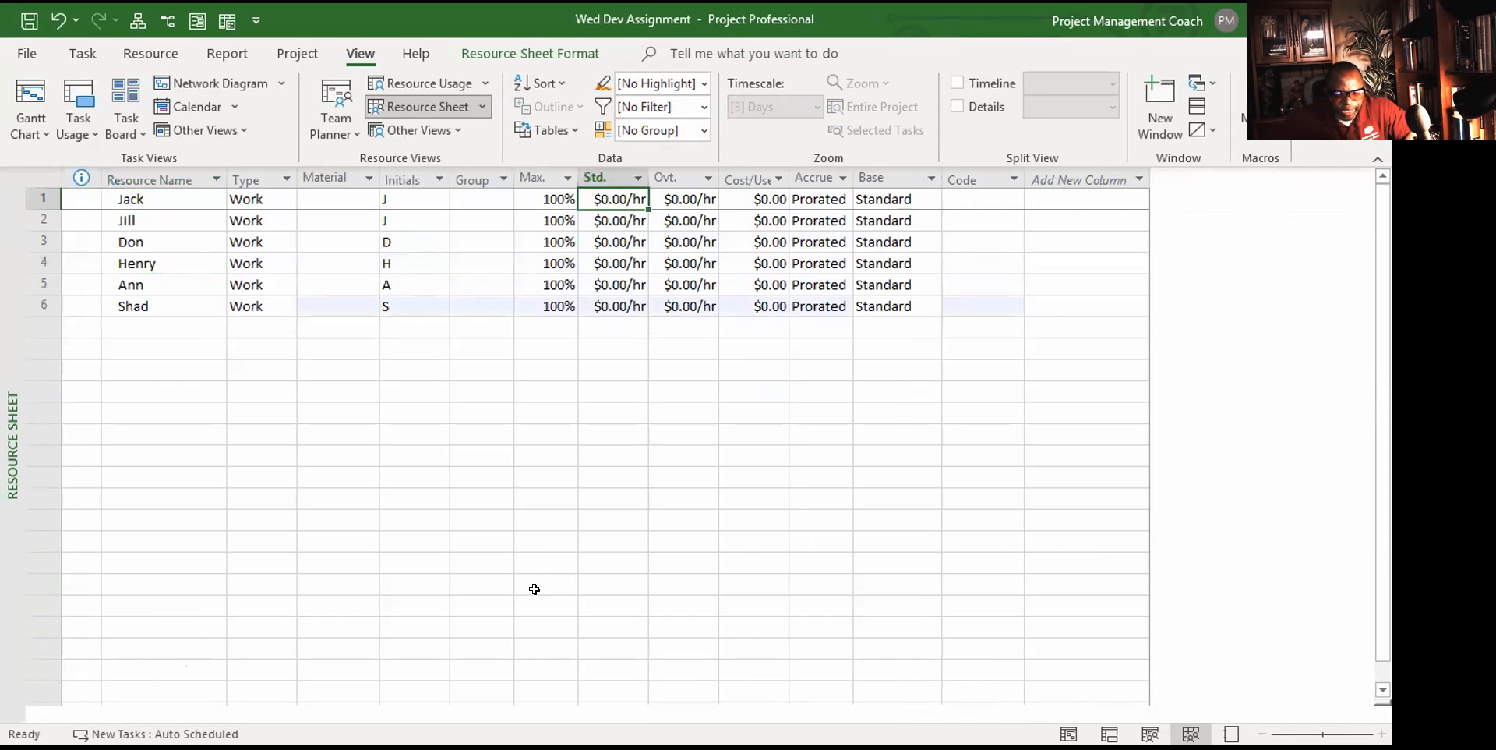
{"action": "type", "text": "22"}
{"action": "key", "text": "Return"}
{"action": "type", "text": "33"}
{"action": "key", "text": "Return"}
{"action": "type", "text": "44"}
{"action": "key", "text": "Return"}
{"action": "type", "text": "55"}
{"action": "key", "text": "Return"}
{"action": "type", "text": "66"}
{"action": "key", "text": "Return"}
{"action": "type", "text": "55"}
{"action": "key", "text": "Return"}
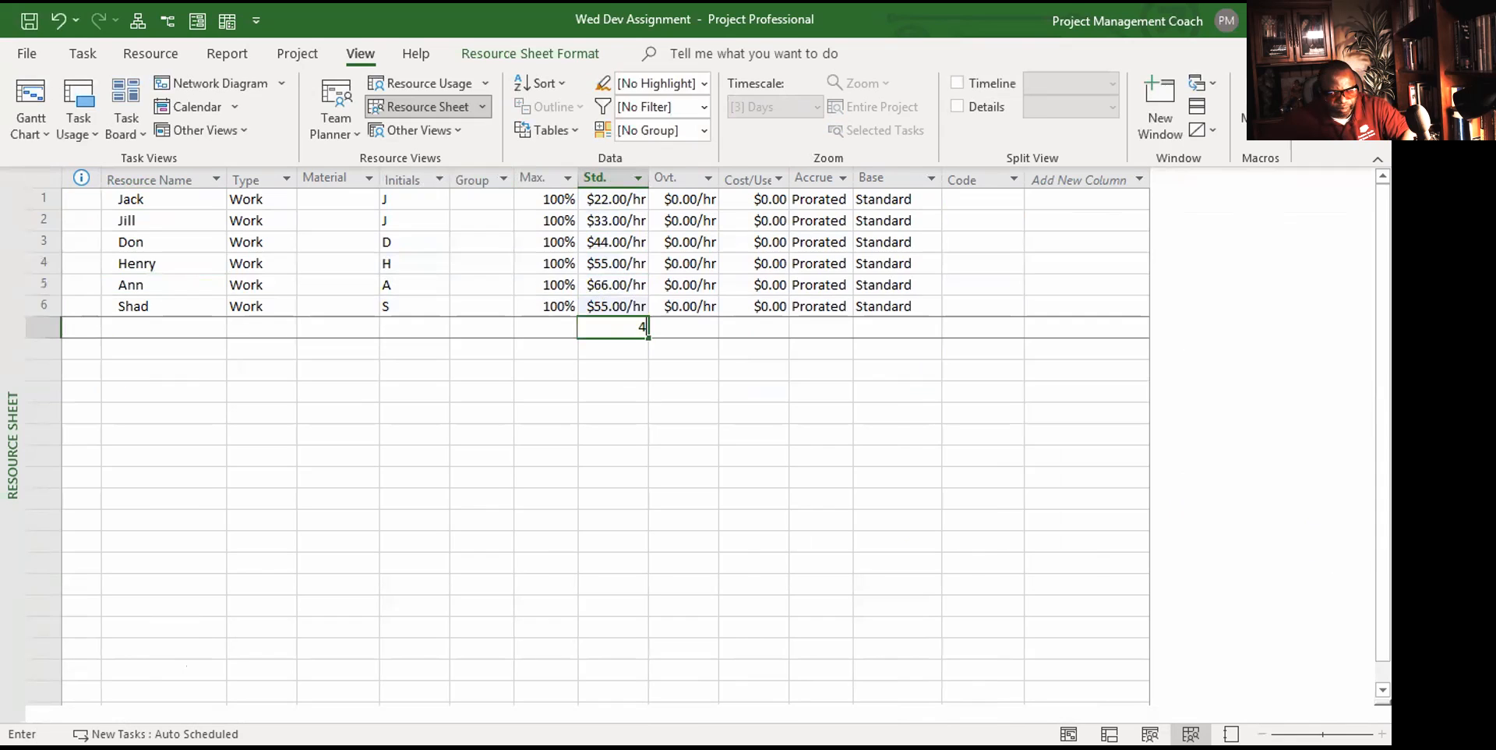
- Remove the unnamed extra resource row below the six named resources
{"action": "key", "text": "BackSpace"}
{"action": "key", "text": "Return"}
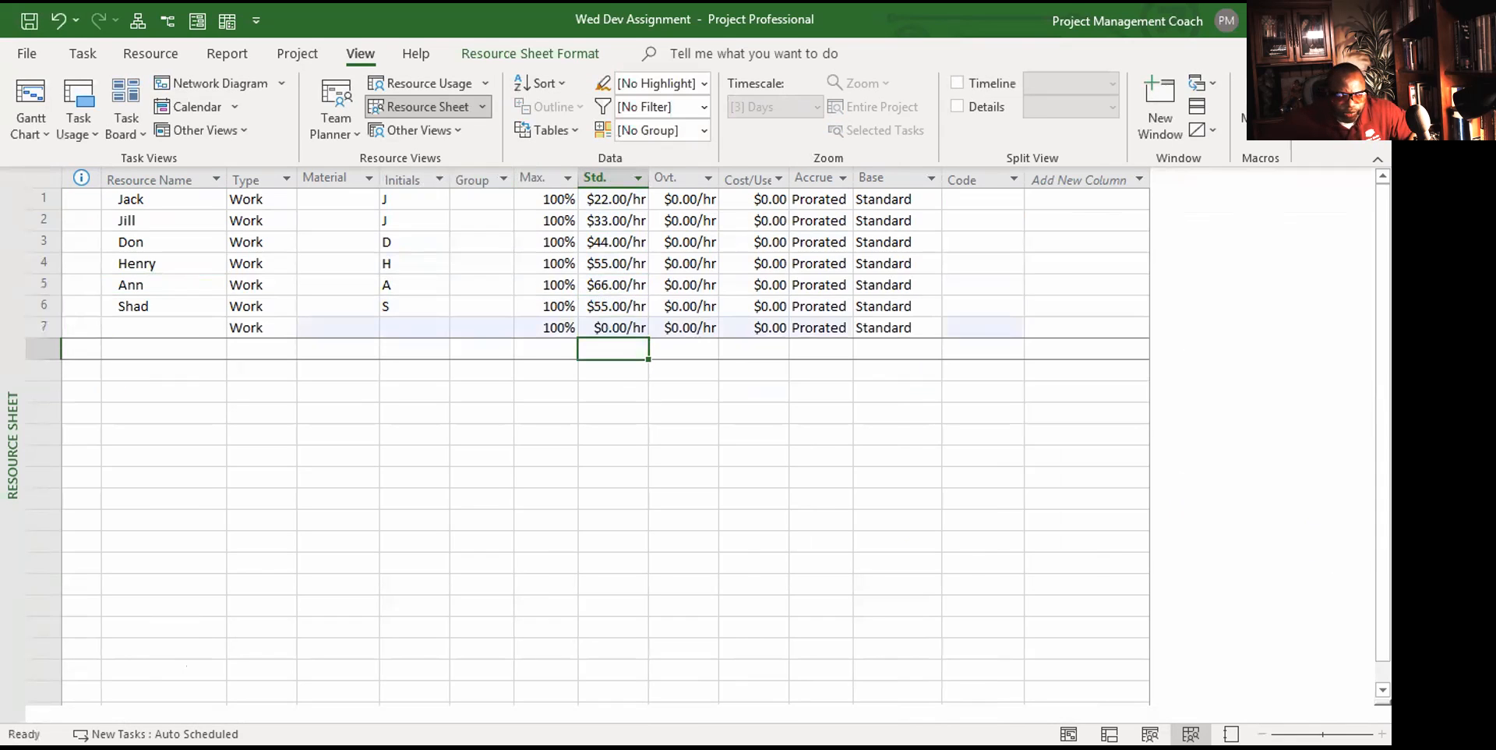
{"action": "right_click", "coordinate": [32, 313]}
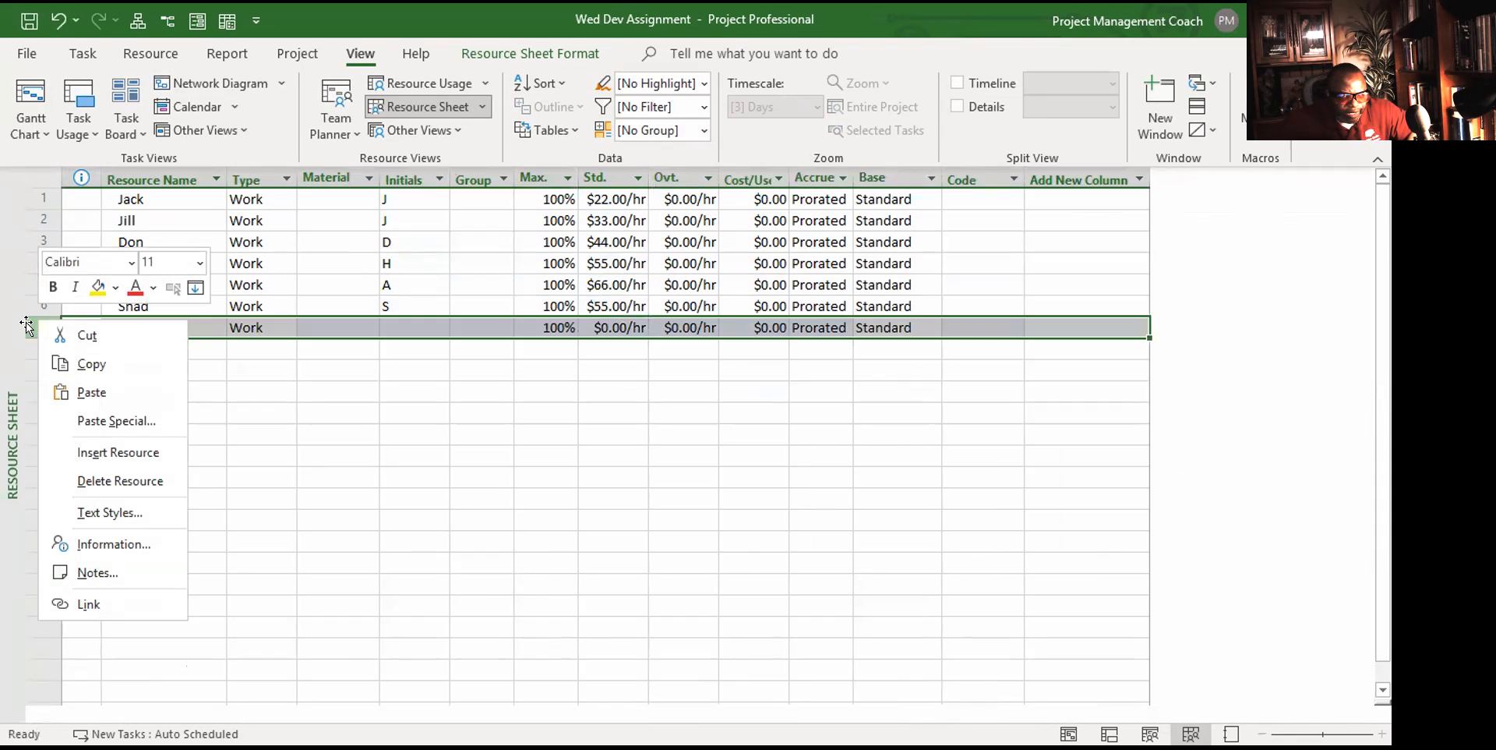
{"action": "left_click", "coordinate": [108, 485]}
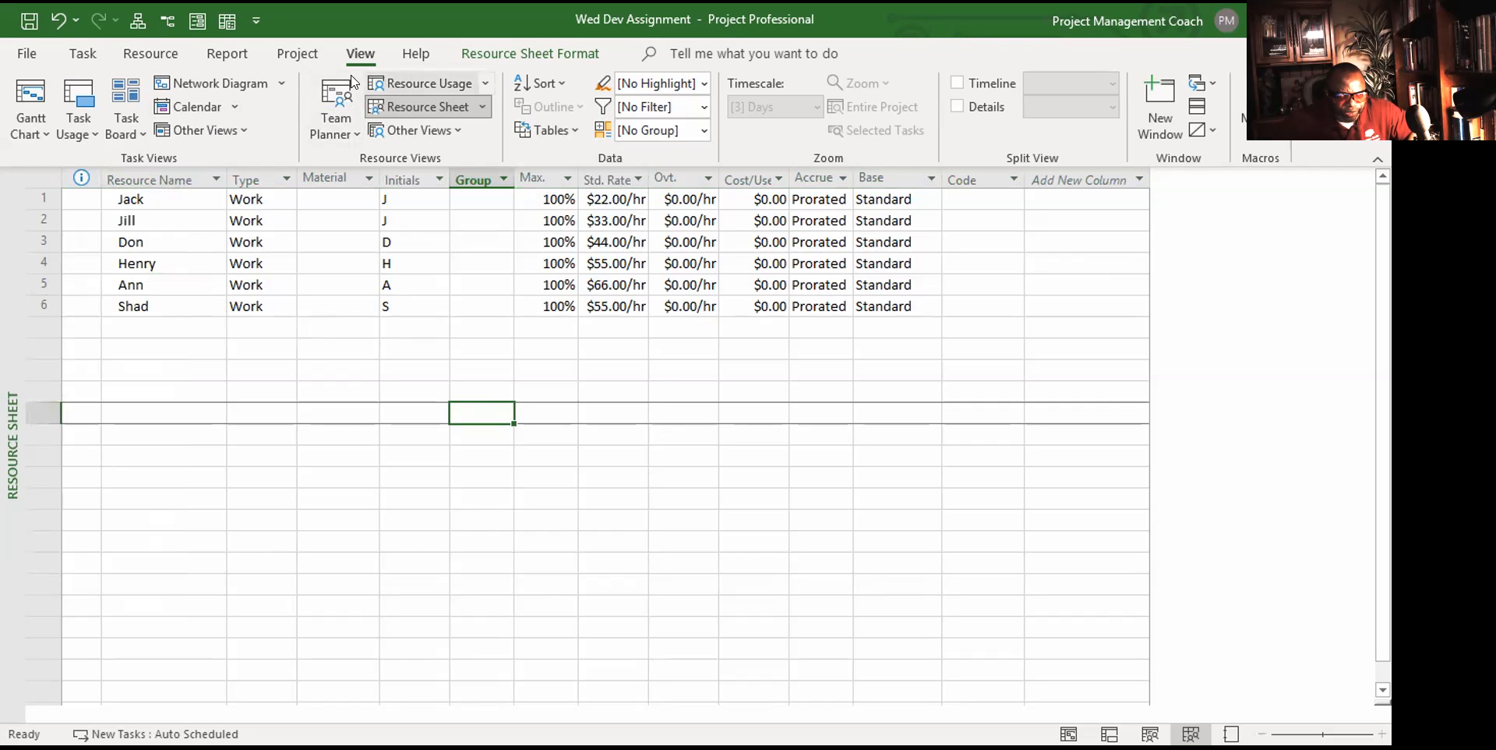
- Return to the Gantt Chart, widen the table through the Predecessors column and split the view with the Task Form
{"action": "left_click", "coordinate": [18, 106]}
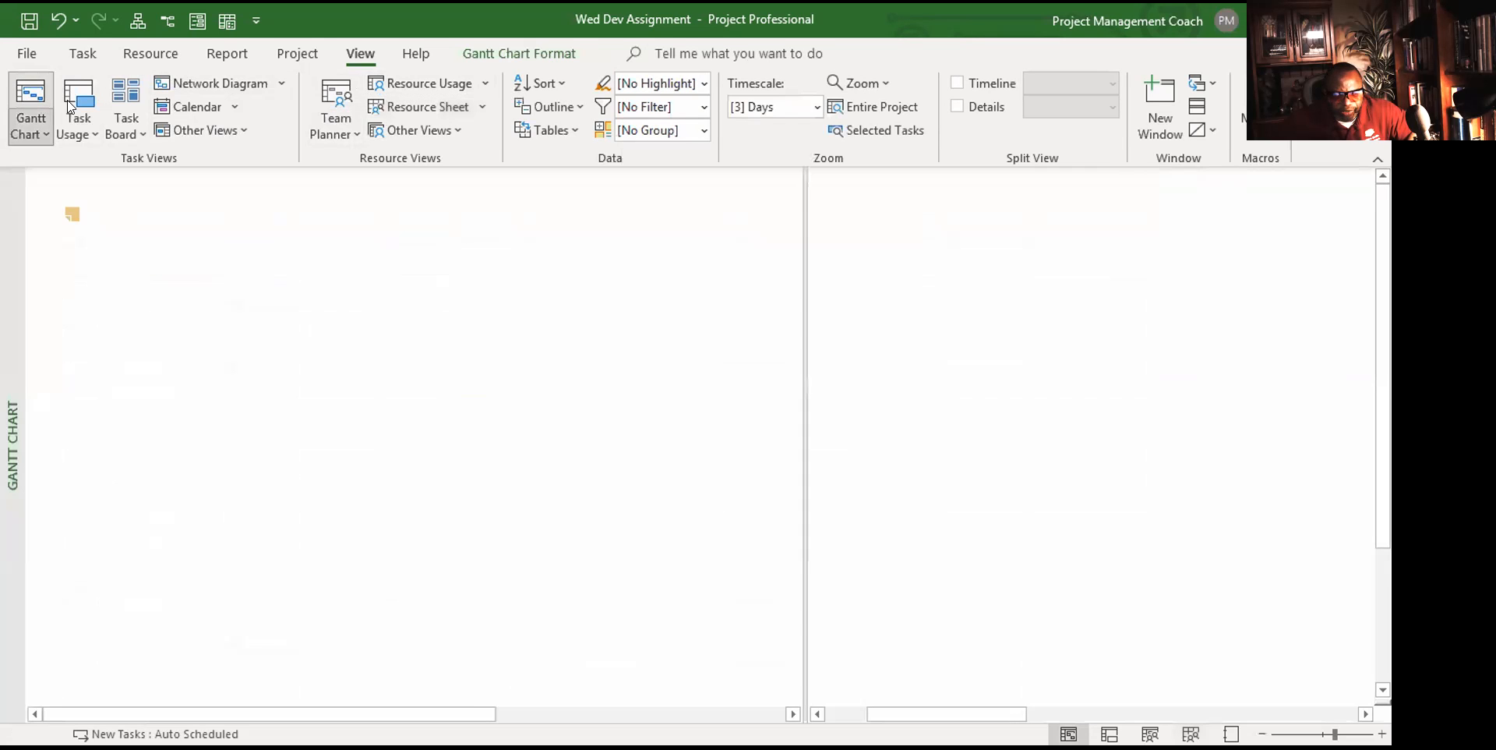
{"action": "left_click_drag", "start_coordinate": [901, 711], "coordinate": [859, 712]}
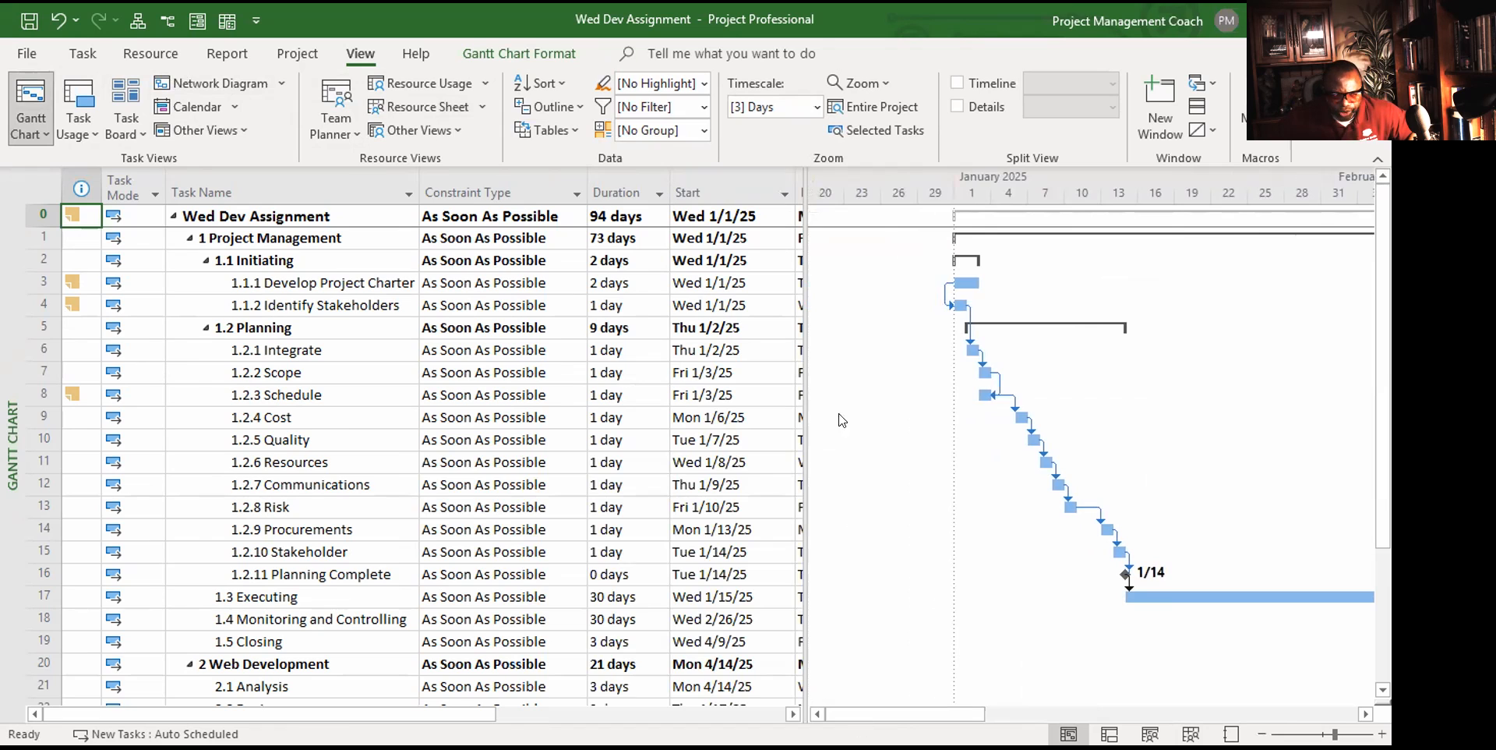
{"action": "left_click_drag", "start_coordinate": [795, 245], "coordinate": [951, 263]}
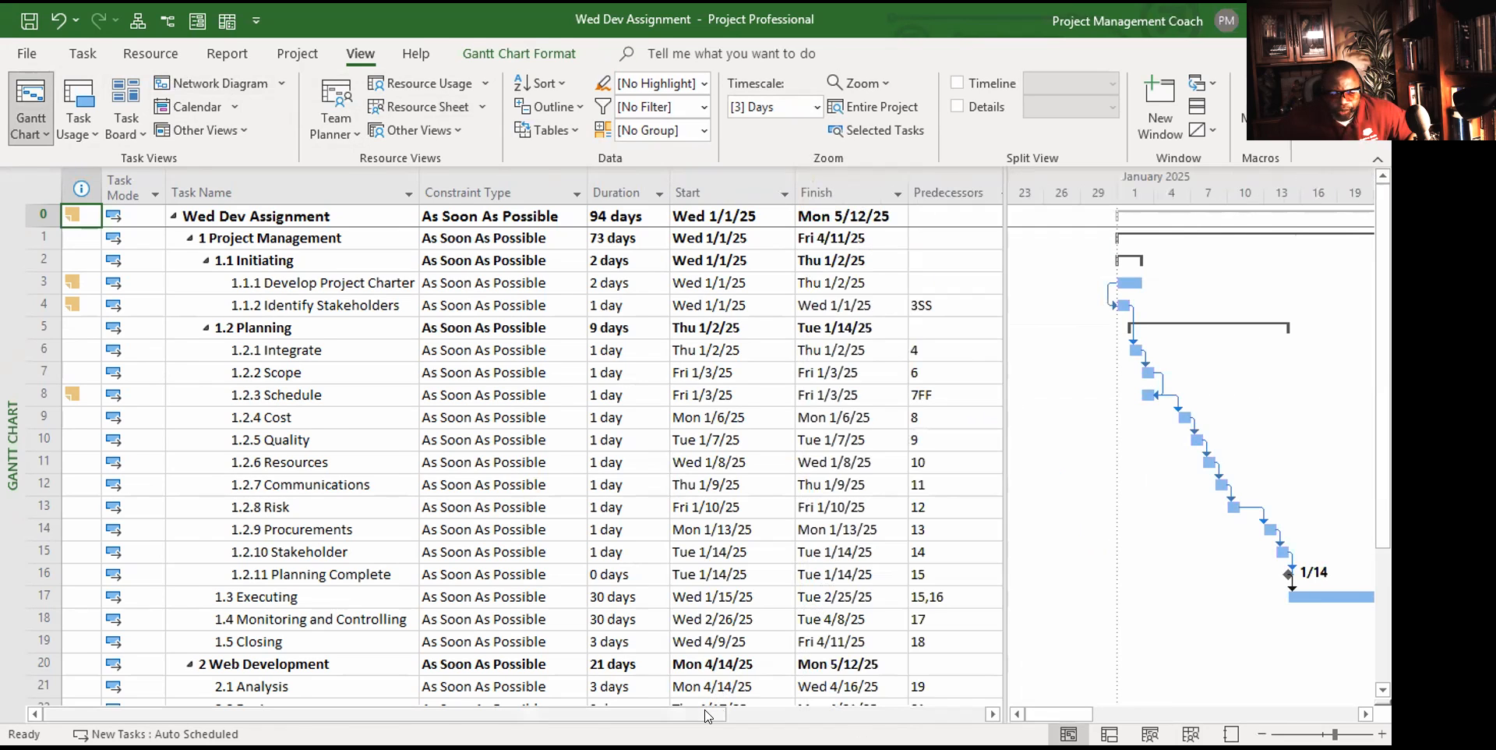
{"action": "right_click", "coordinate": [1064, 599]}
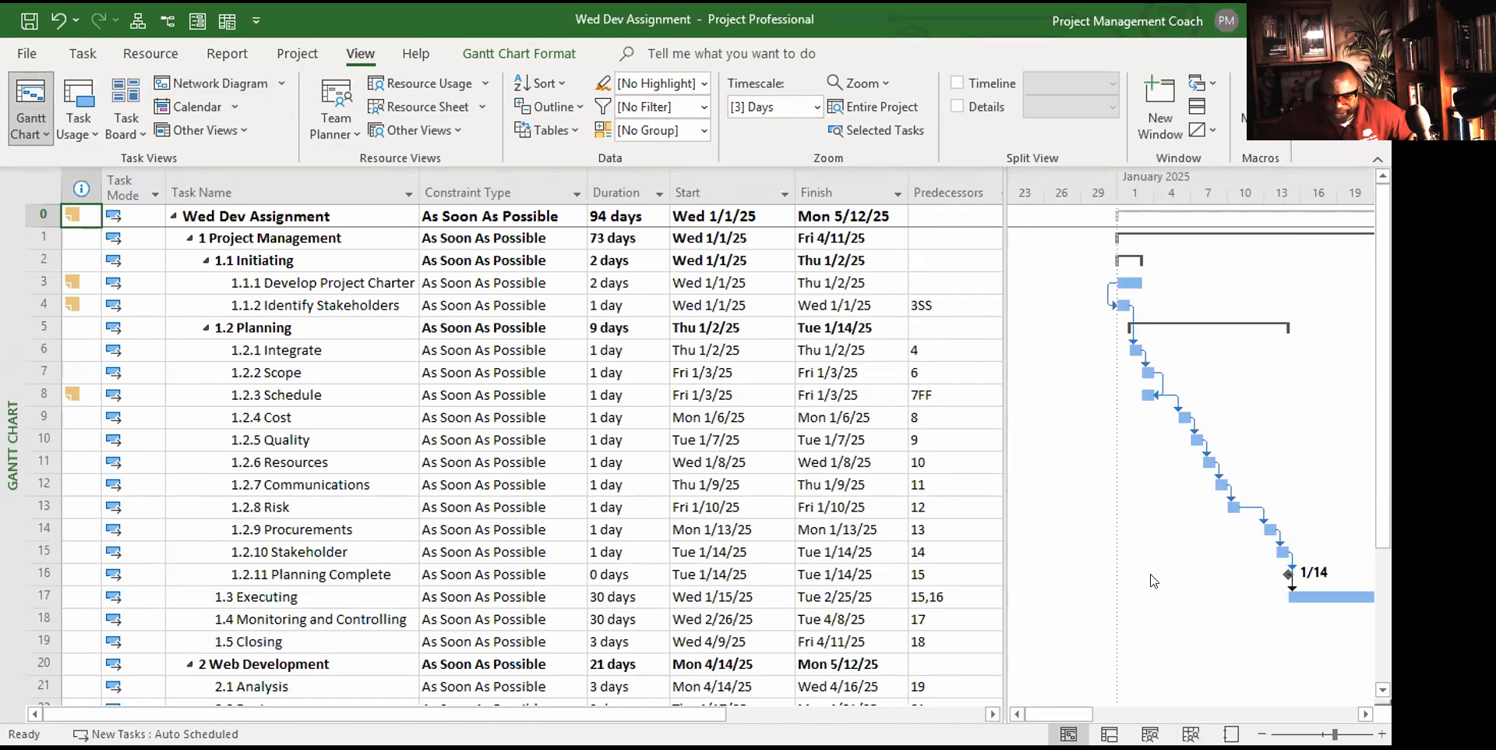
{"action": "left_click", "coordinate": [1150, 574]}
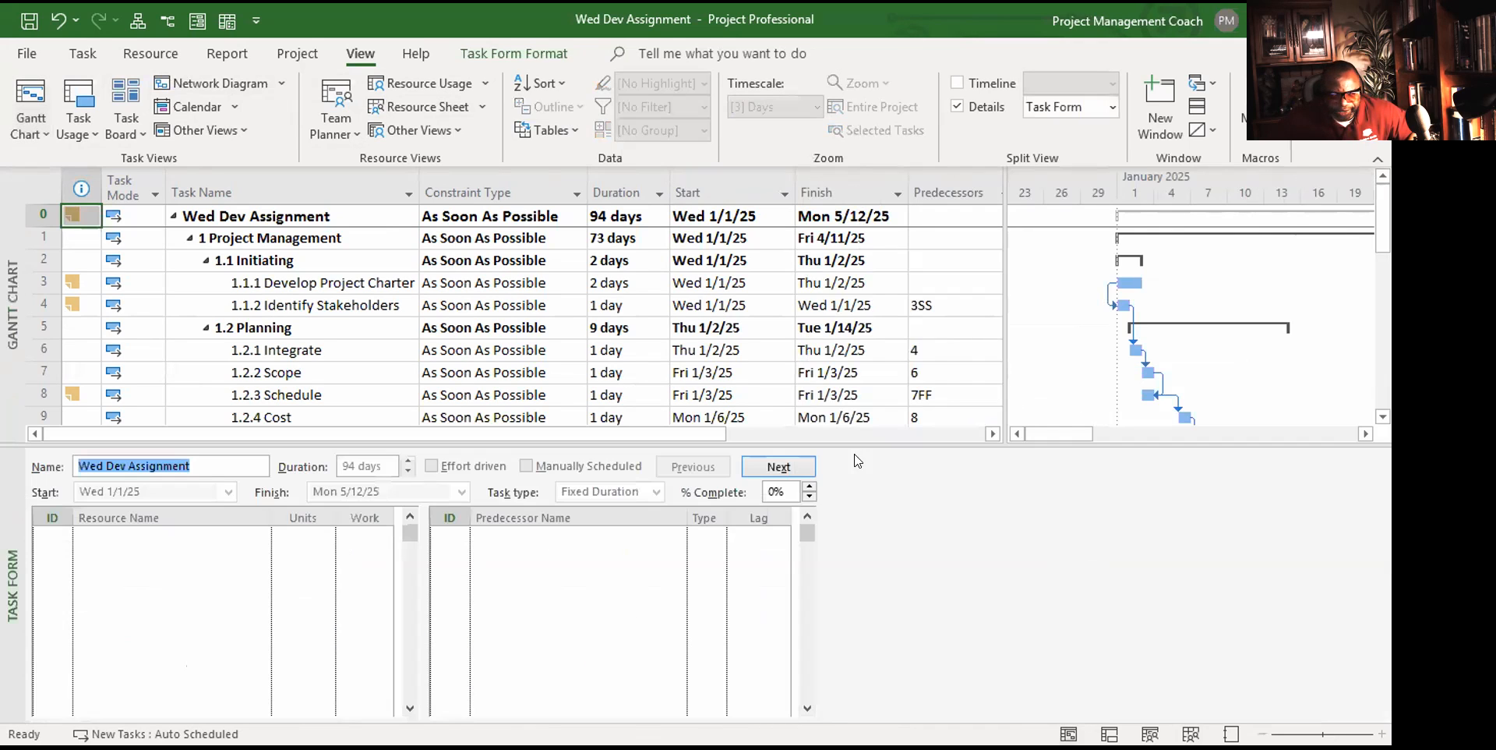
- Assign the $44.00/hr resource to the Develop Project Charter task in the Task Form
{"action": "left_click", "coordinate": [279, 281]}
{"action": "left_click", "coordinate": [276, 304], "text": "ctrl"}
{"action": "left_click", "coordinate": [276, 348], "text": "ctrl"}
{"action": "left_click", "coordinate": [285, 280]}
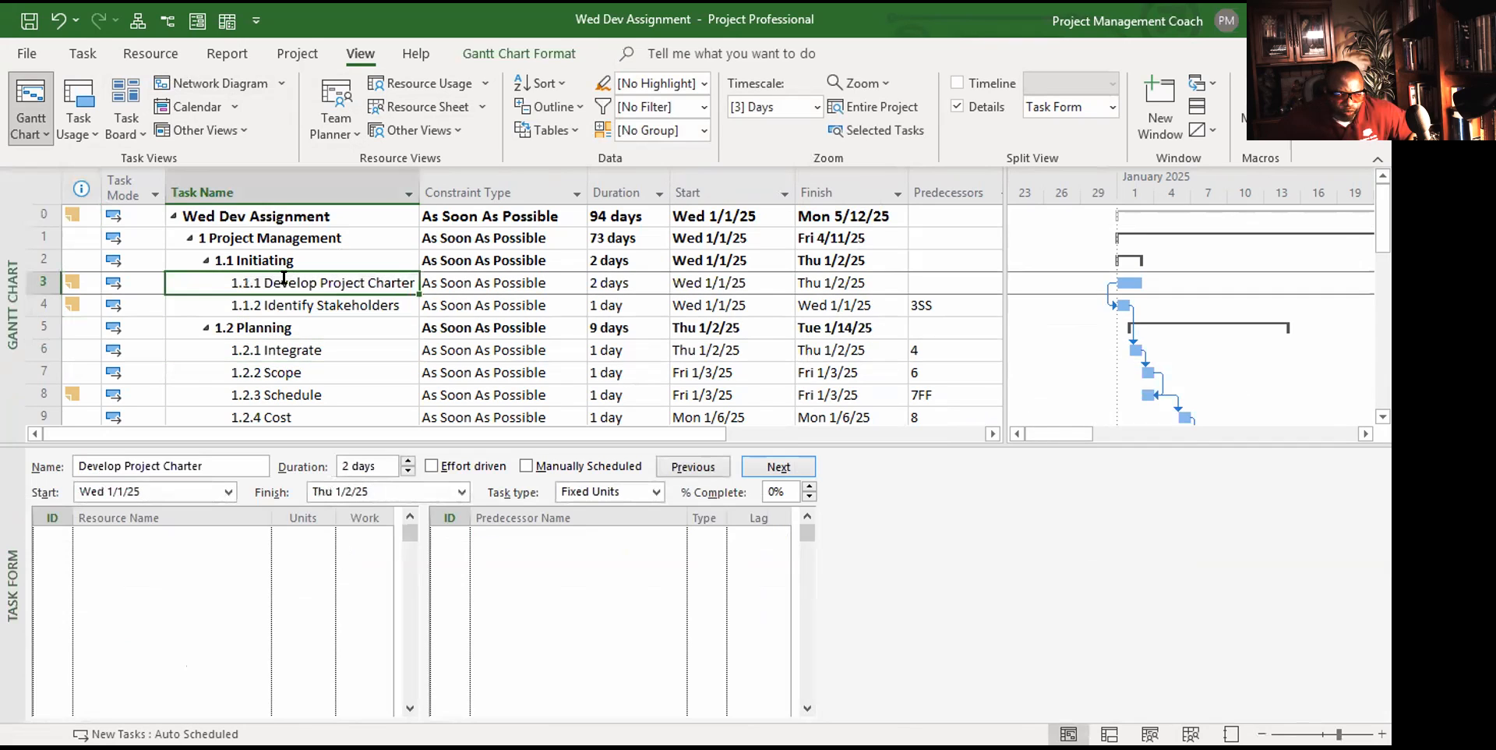
{"action": "left_click", "coordinate": [256, 533]}
{"action": "left_click", "coordinate": [260, 536]}
{"action": "left_click", "coordinate": [187, 566]}
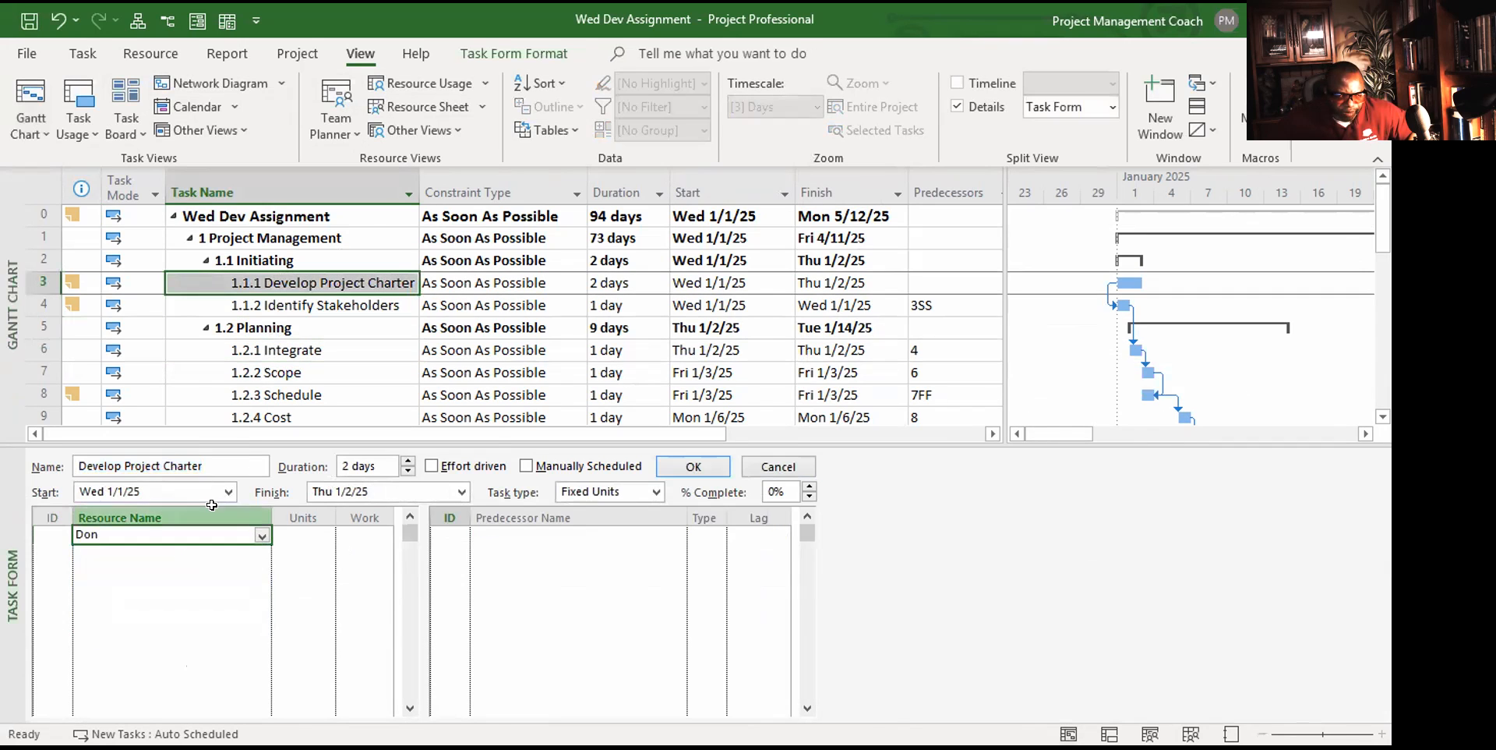
{"action": "left_click", "coordinate": [678, 467]}
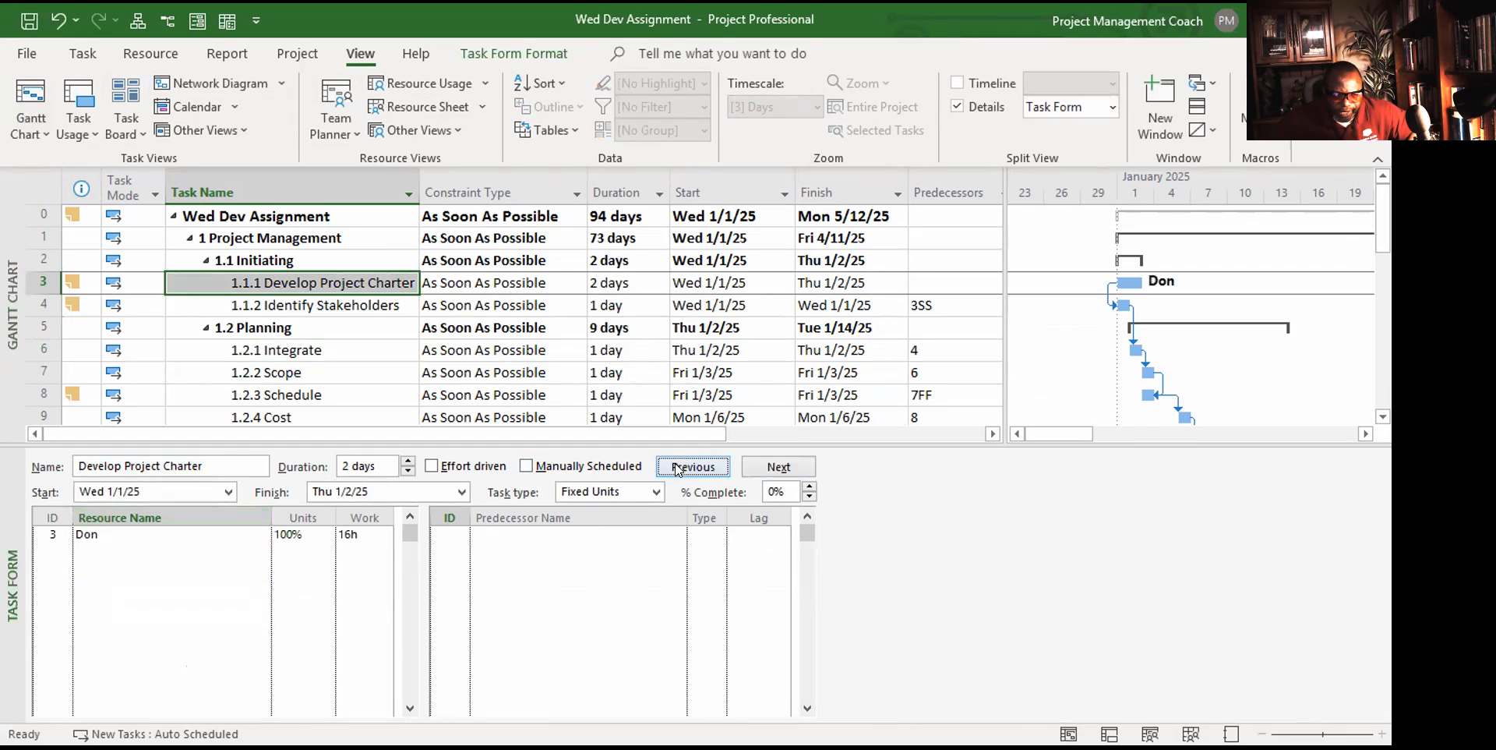
- Assign the $22/hr resource to the Identify Stakeholders task in the Task Form
{"action": "left_click", "coordinate": [336, 300]}
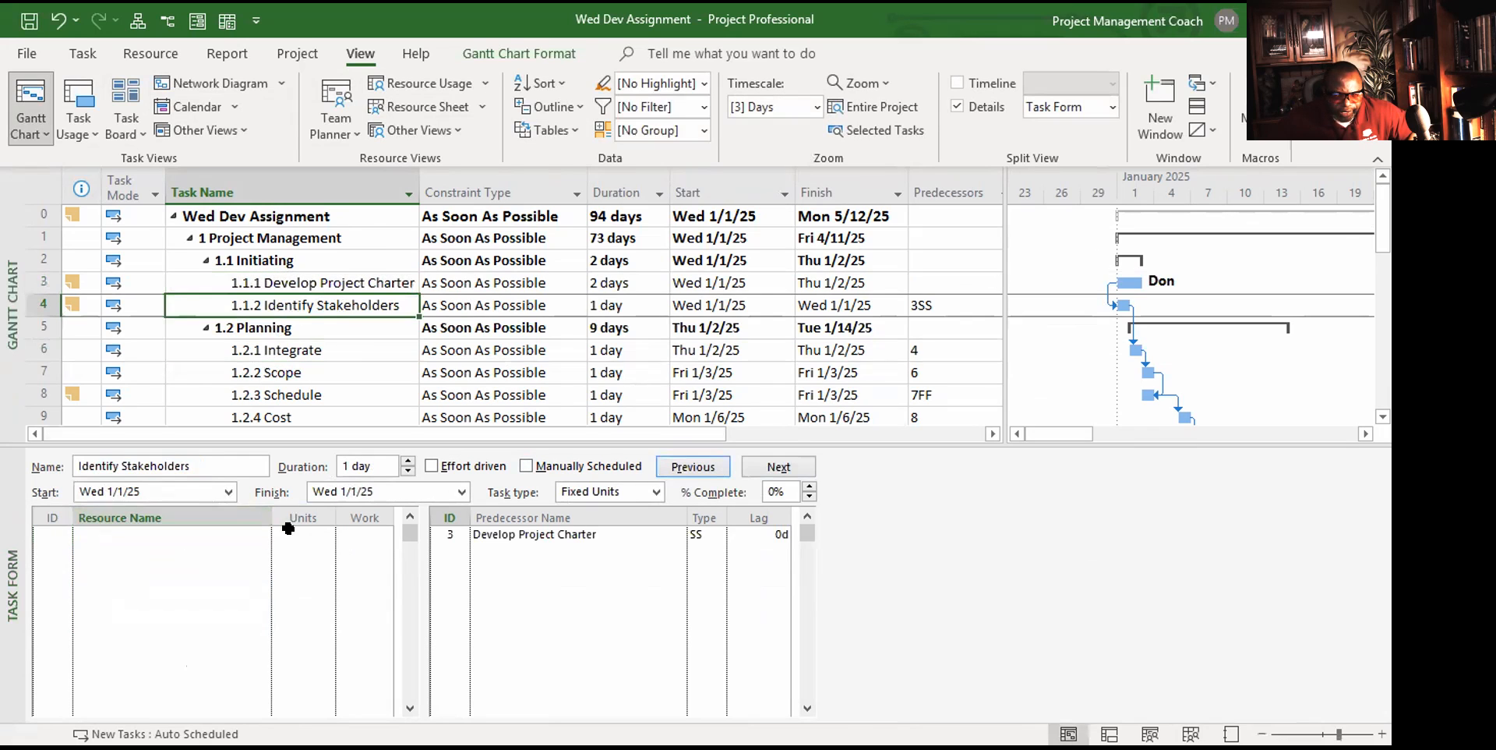
{"action": "left_click", "coordinate": [246, 534]}
{"action": "left_click", "coordinate": [261, 535]}
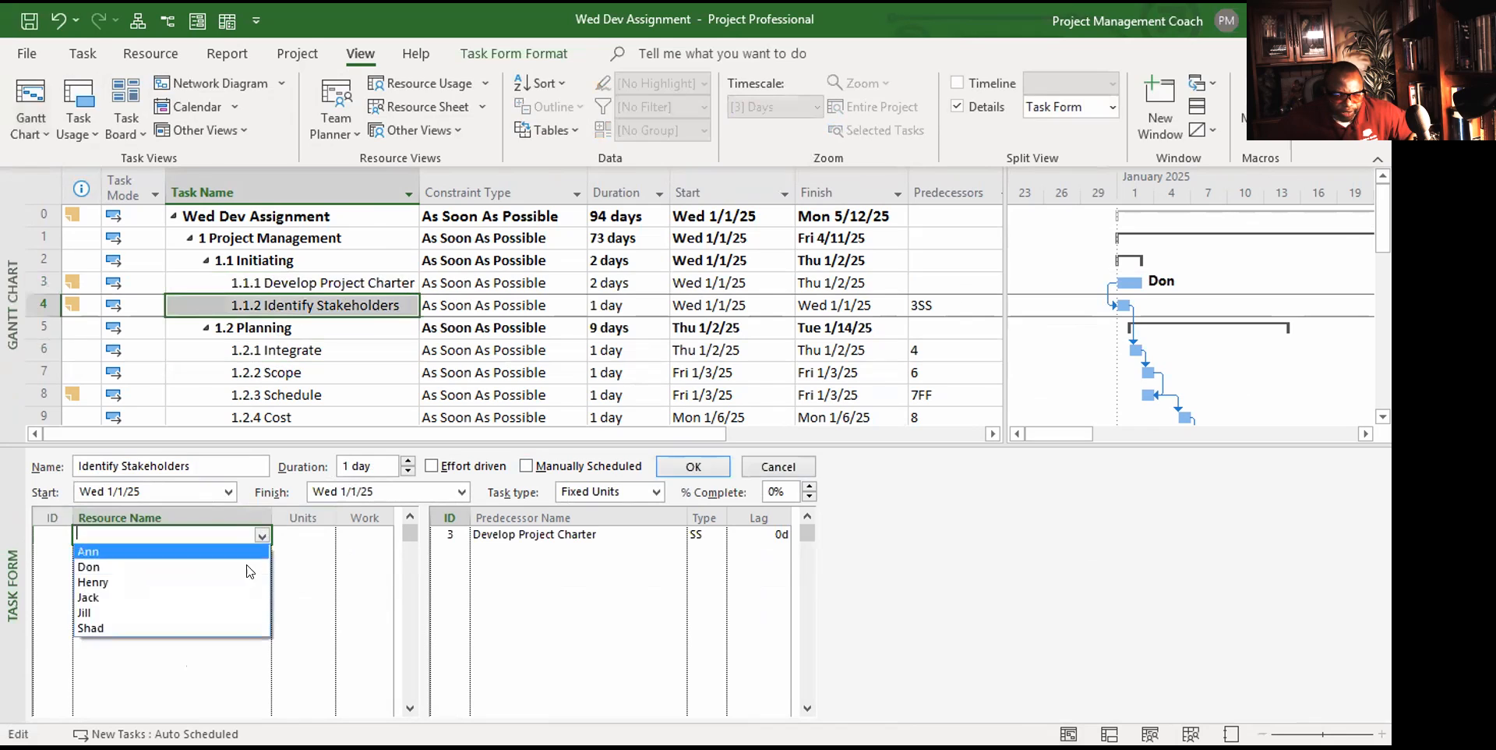
{"action": "left_click", "coordinate": [207, 597]}
{"action": "left_click", "coordinate": [693, 466]}
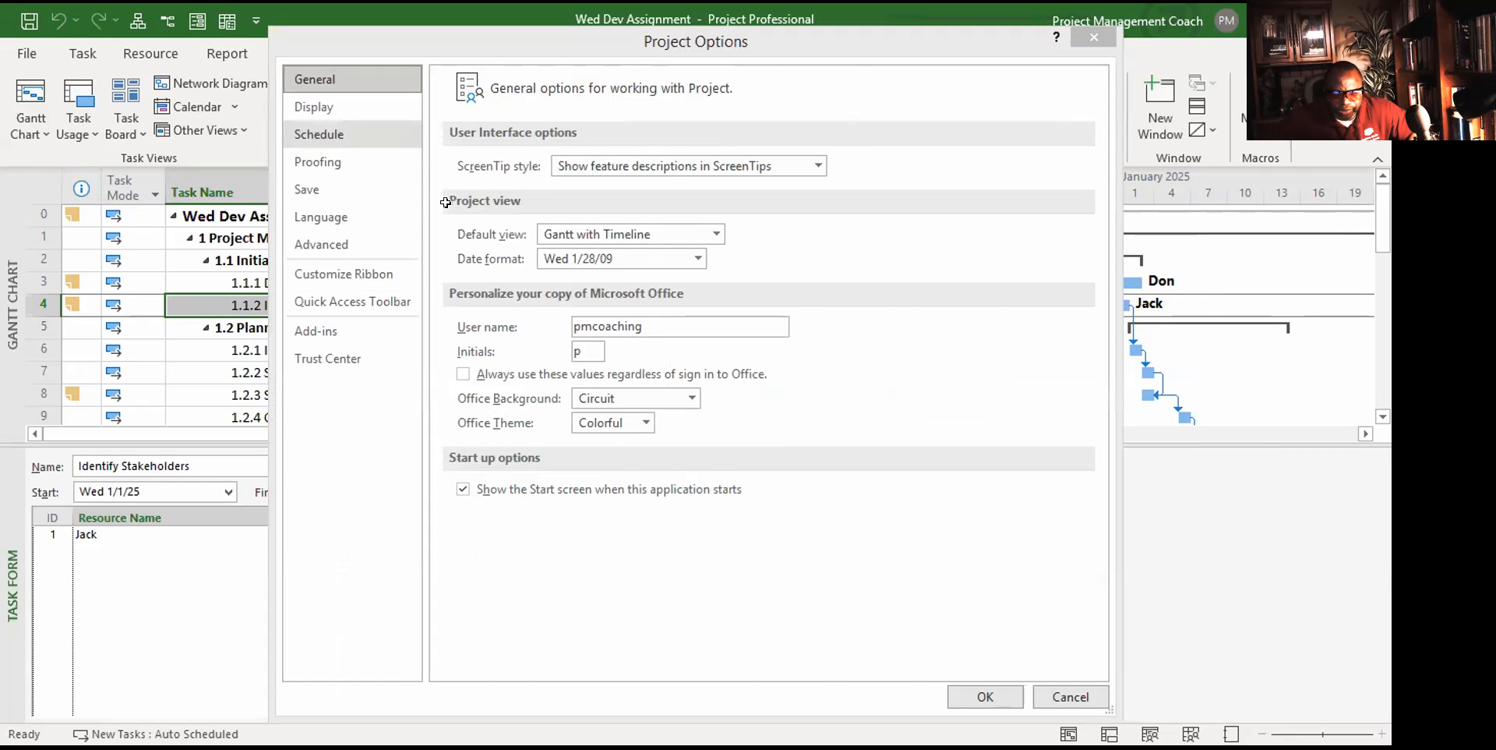
- Set the Wed Dev Assignment project's default task type to Fixed Duration in the scheduling options
{"action": "left_click", "coordinate": [354, 137]}
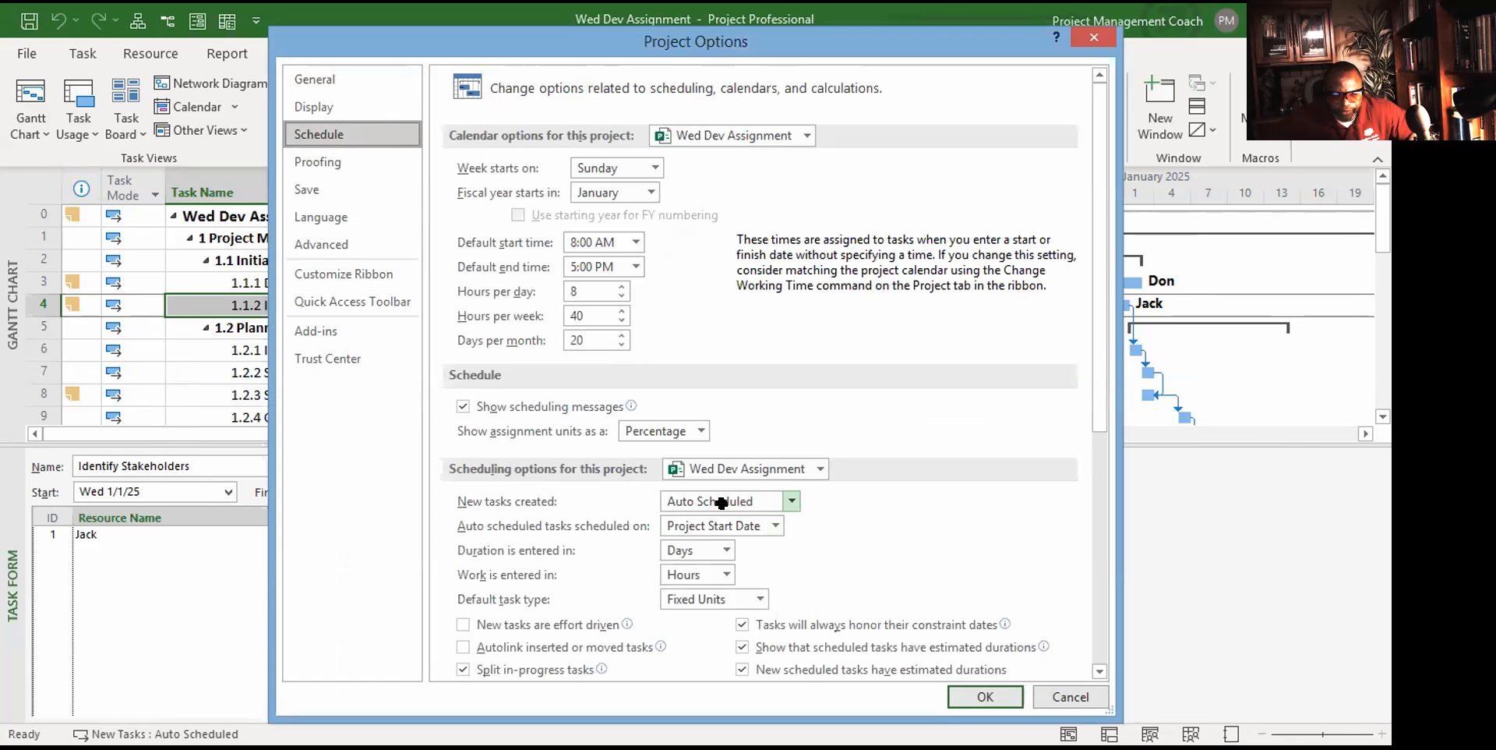
{"action": "left_click", "coordinate": [749, 597]}
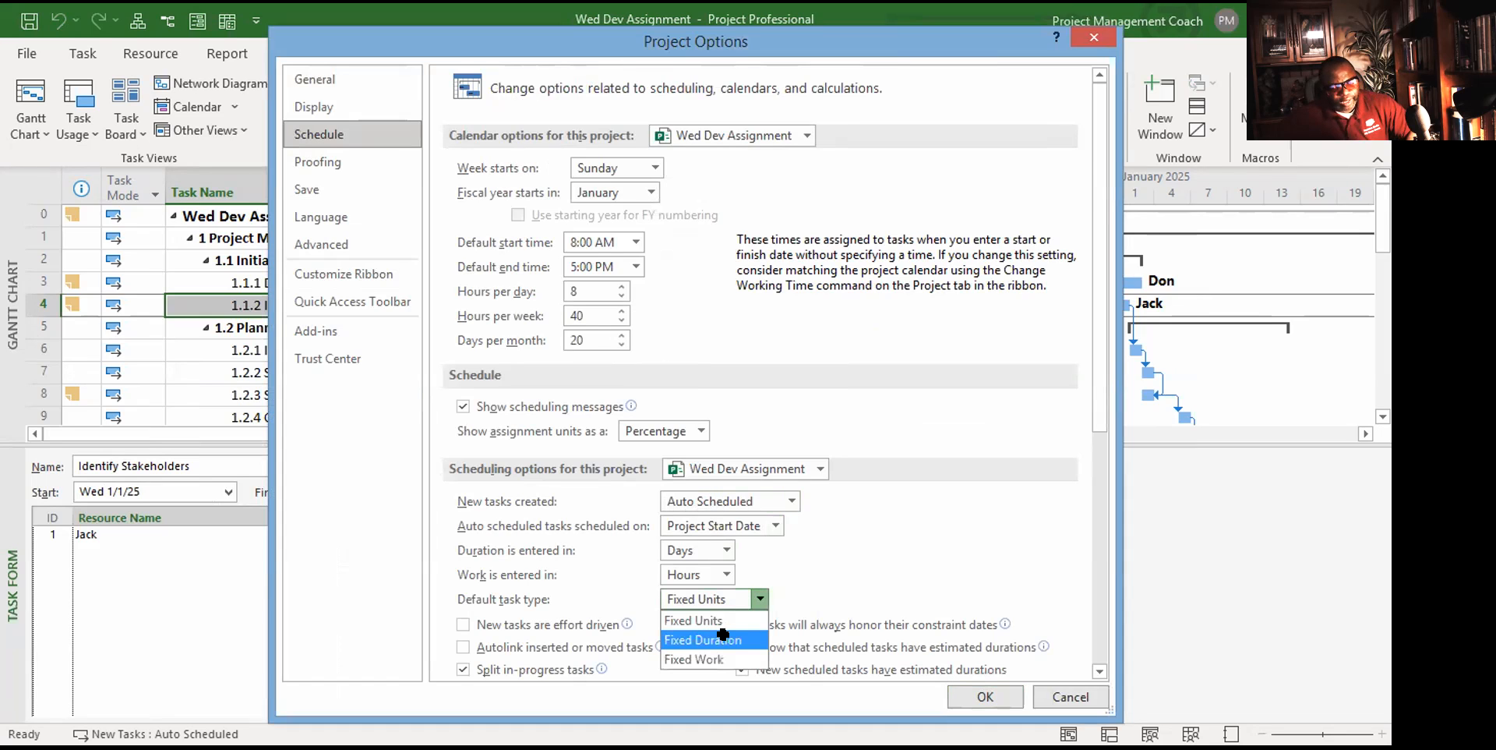
{"action": "left_click", "coordinate": [723, 637]}
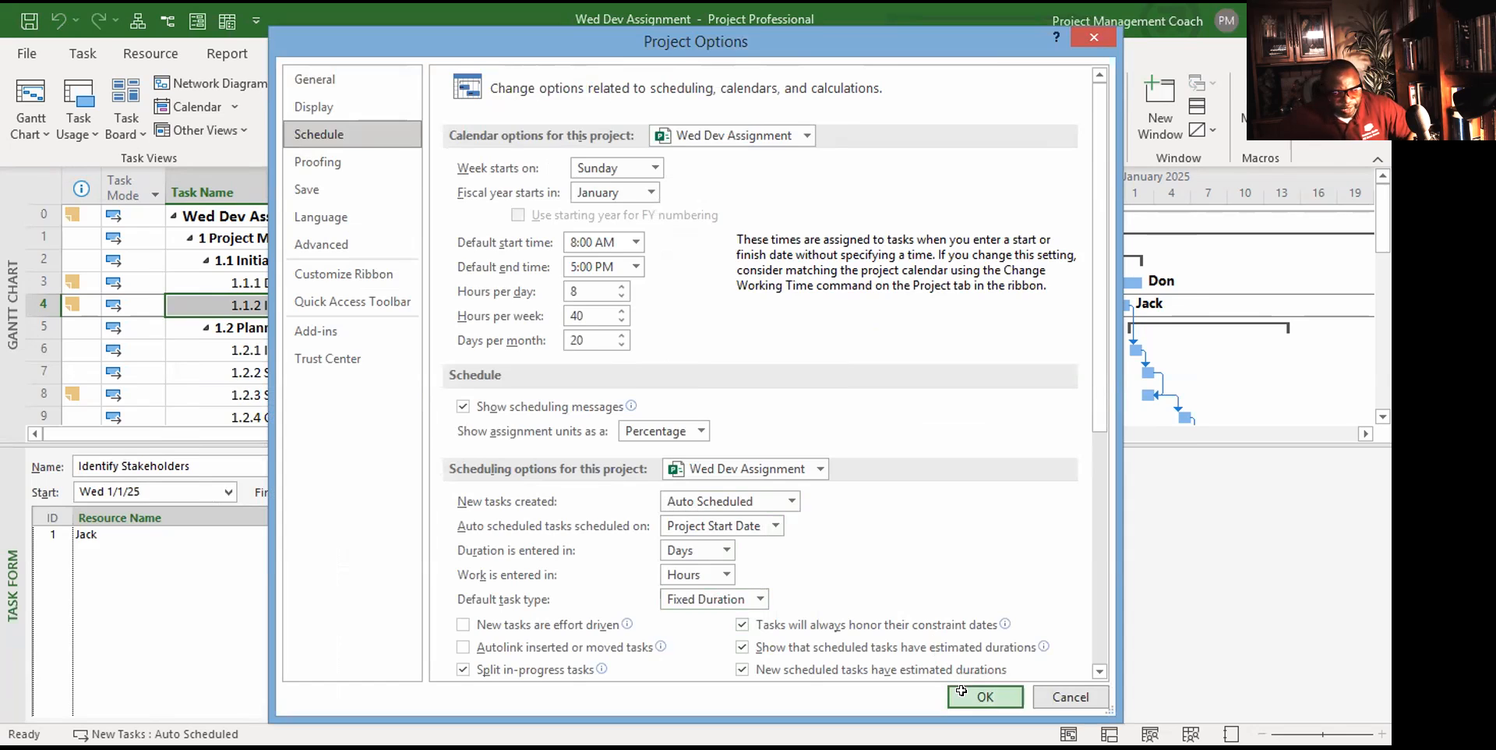
{"action": "left_click", "coordinate": [962, 691]}
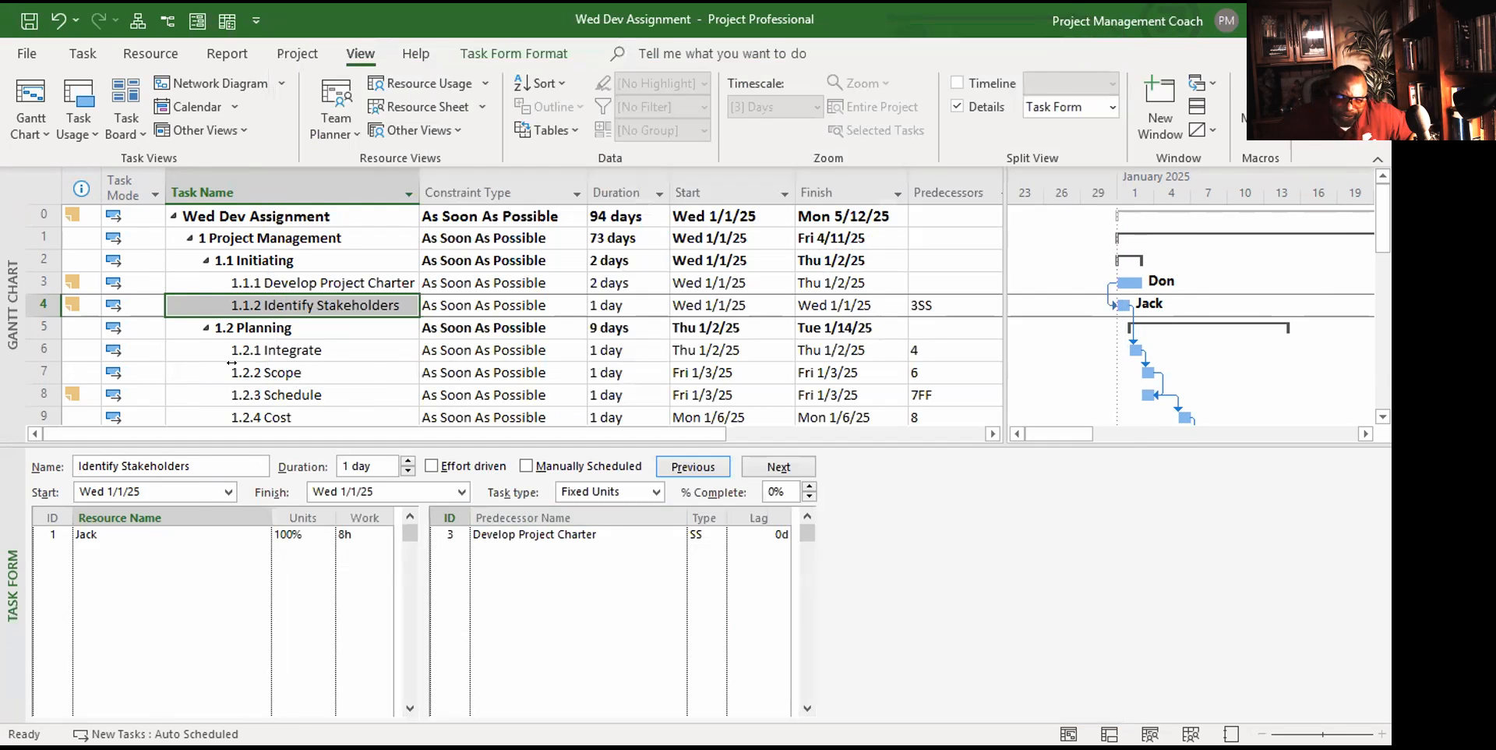
- Add the $44/hr resource as a second assignment on the Identify Stakeholders task
{"action": "left_click", "coordinate": [215, 551]}
{"action": "left_click", "coordinate": [260, 552]}
{"action": "left_click", "coordinate": [209, 585]}
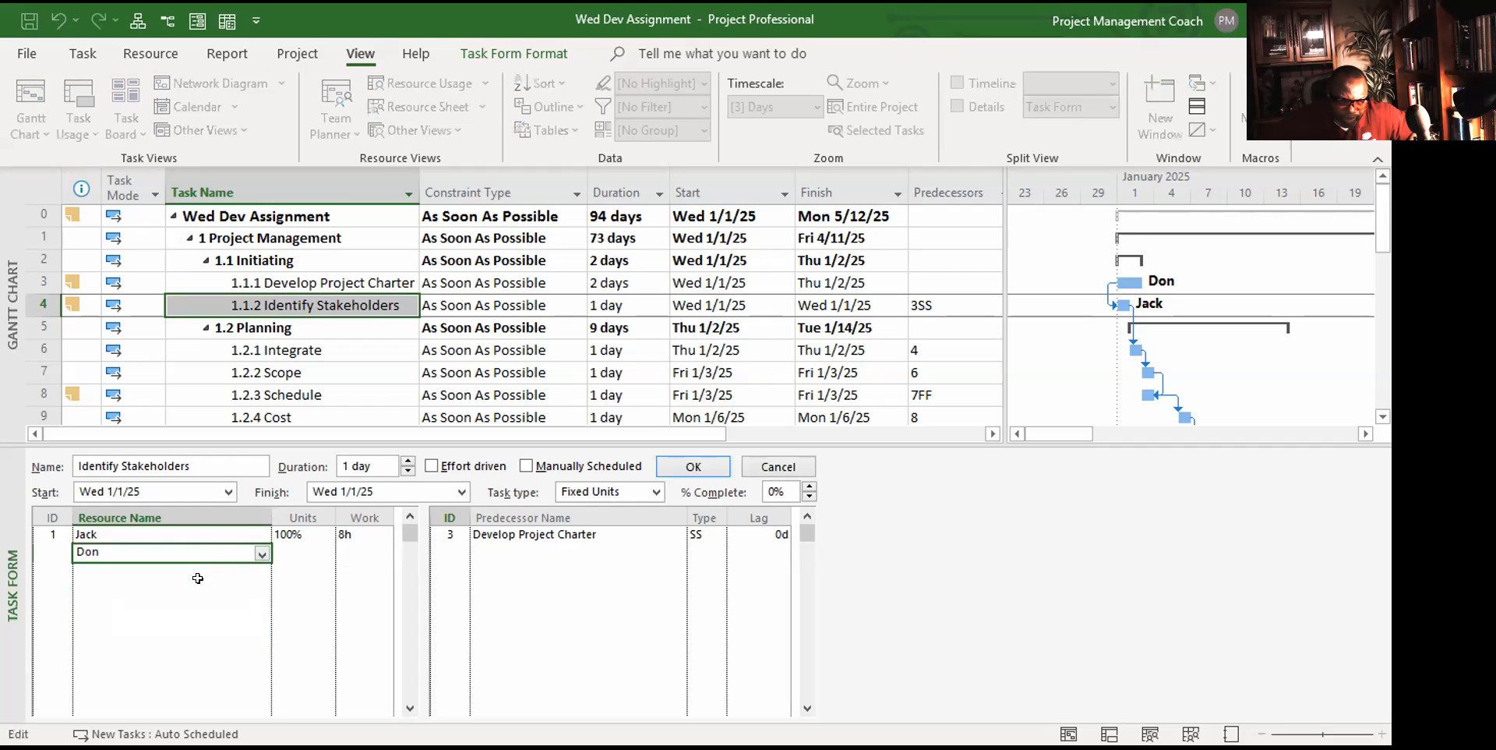
{"action": "left_click", "coordinate": [677, 467]}
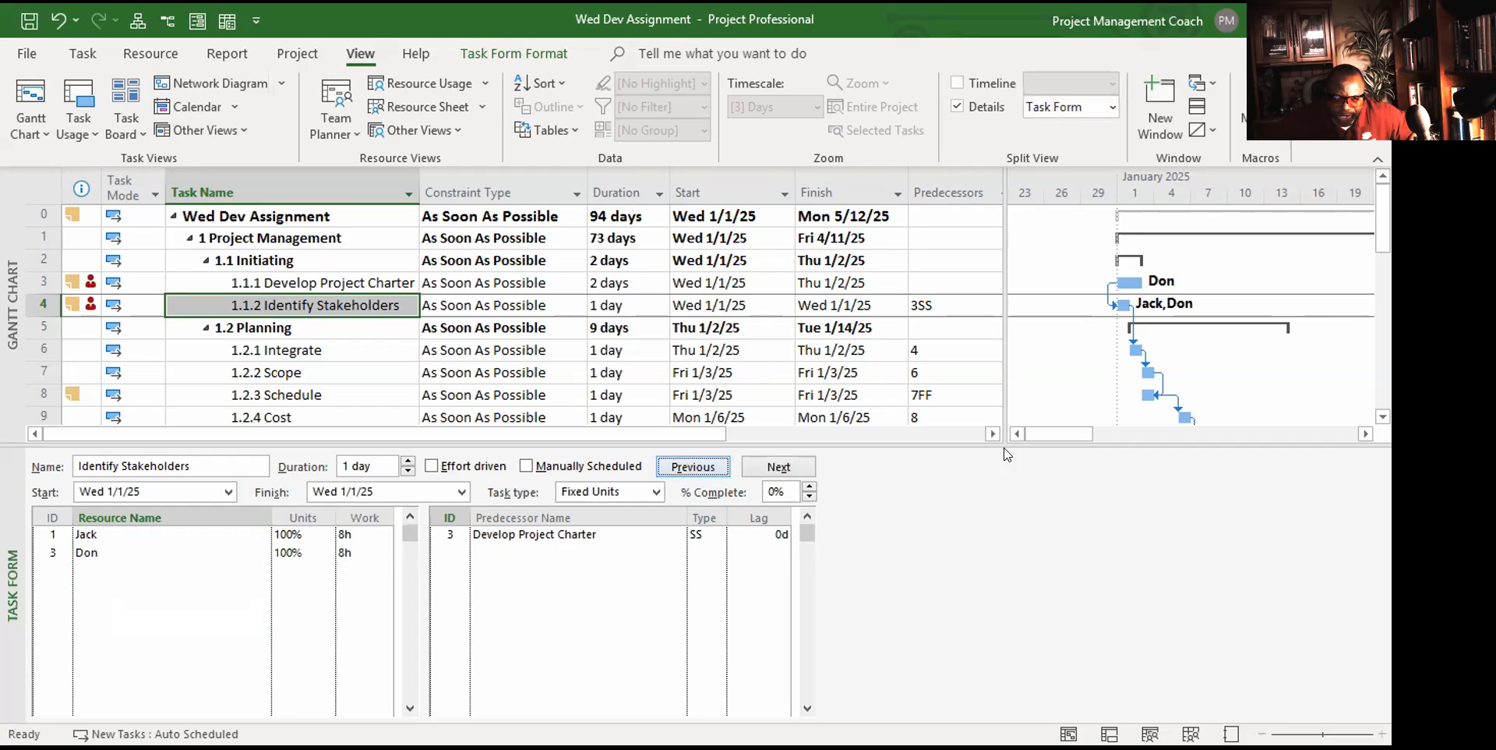
- Close the Task Form split and insert a Resource Names column before the Predecessors column
{"action": "right_click", "coordinate": [991, 545]}
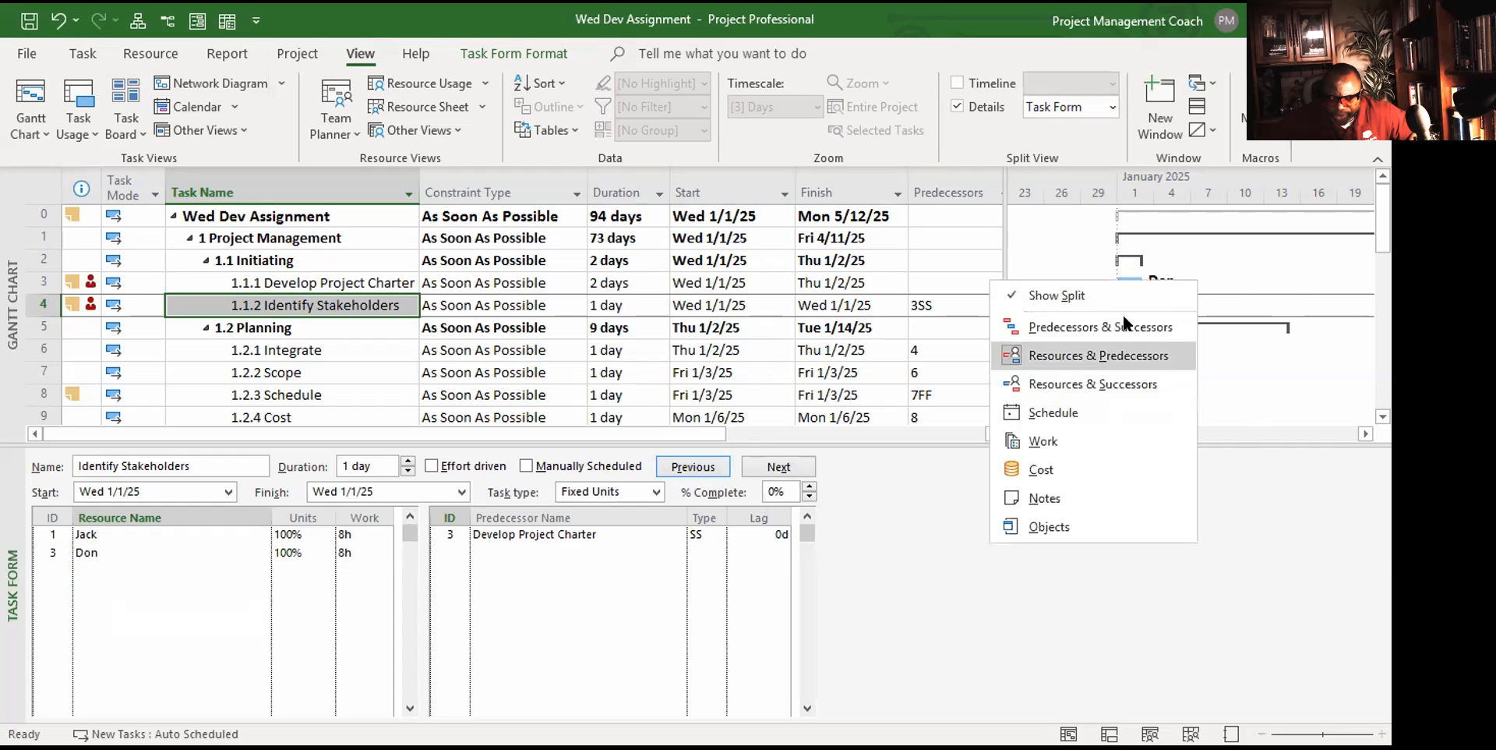
{"action": "left_click", "coordinate": [1092, 290]}
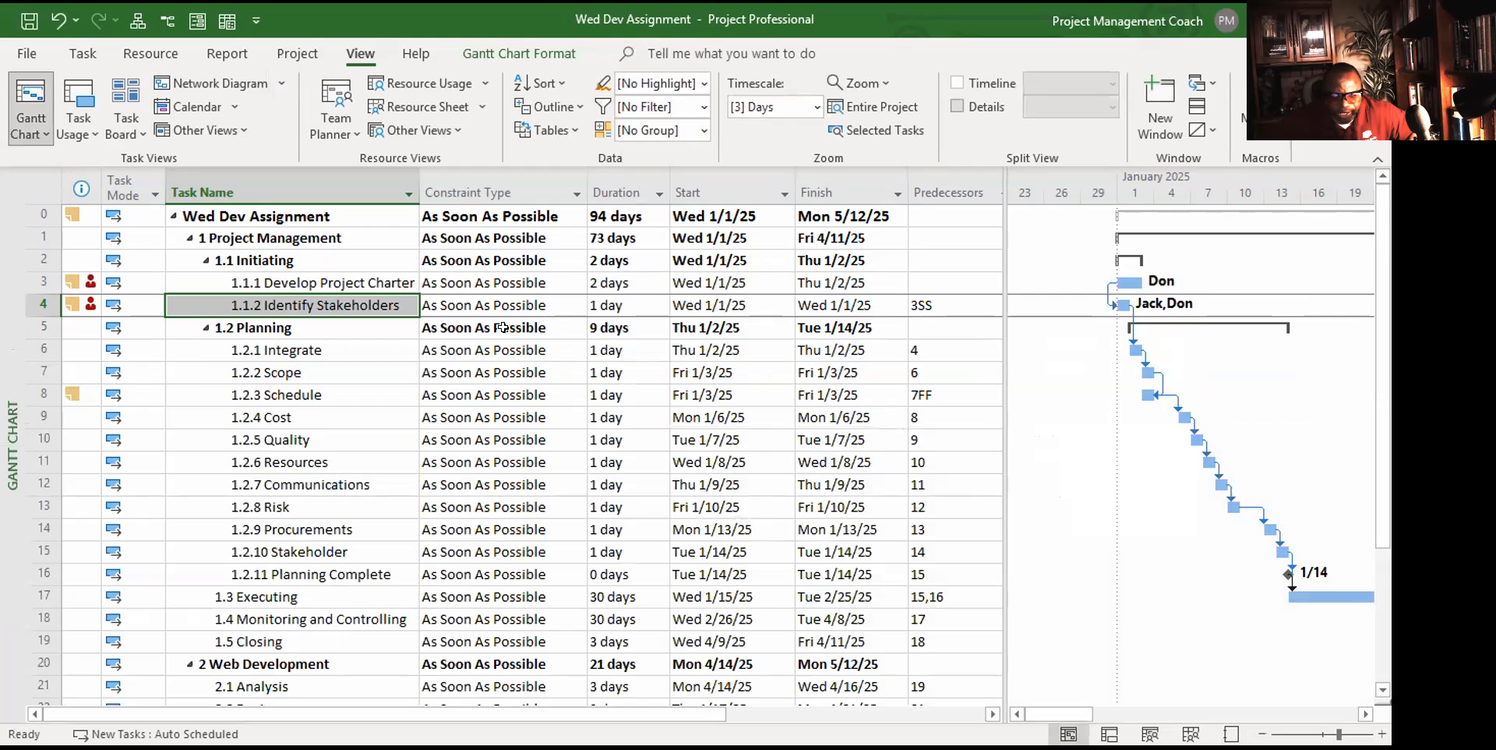
{"action": "right_click", "coordinate": [817, 187]}
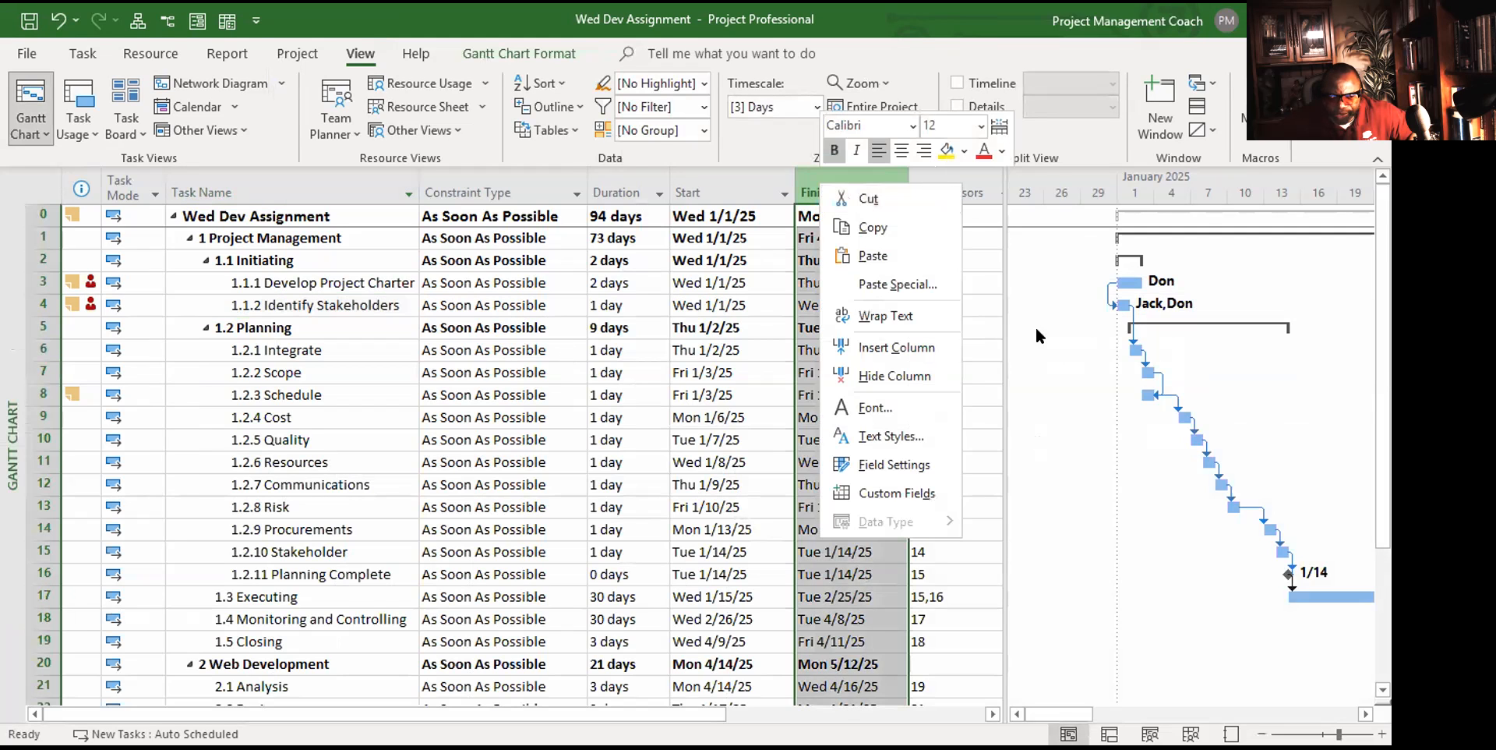
{"action": "right_click", "coordinate": [945, 185]}
{"action": "left_click", "coordinate": [1036, 332]}
{"action": "type", "text": "re"}
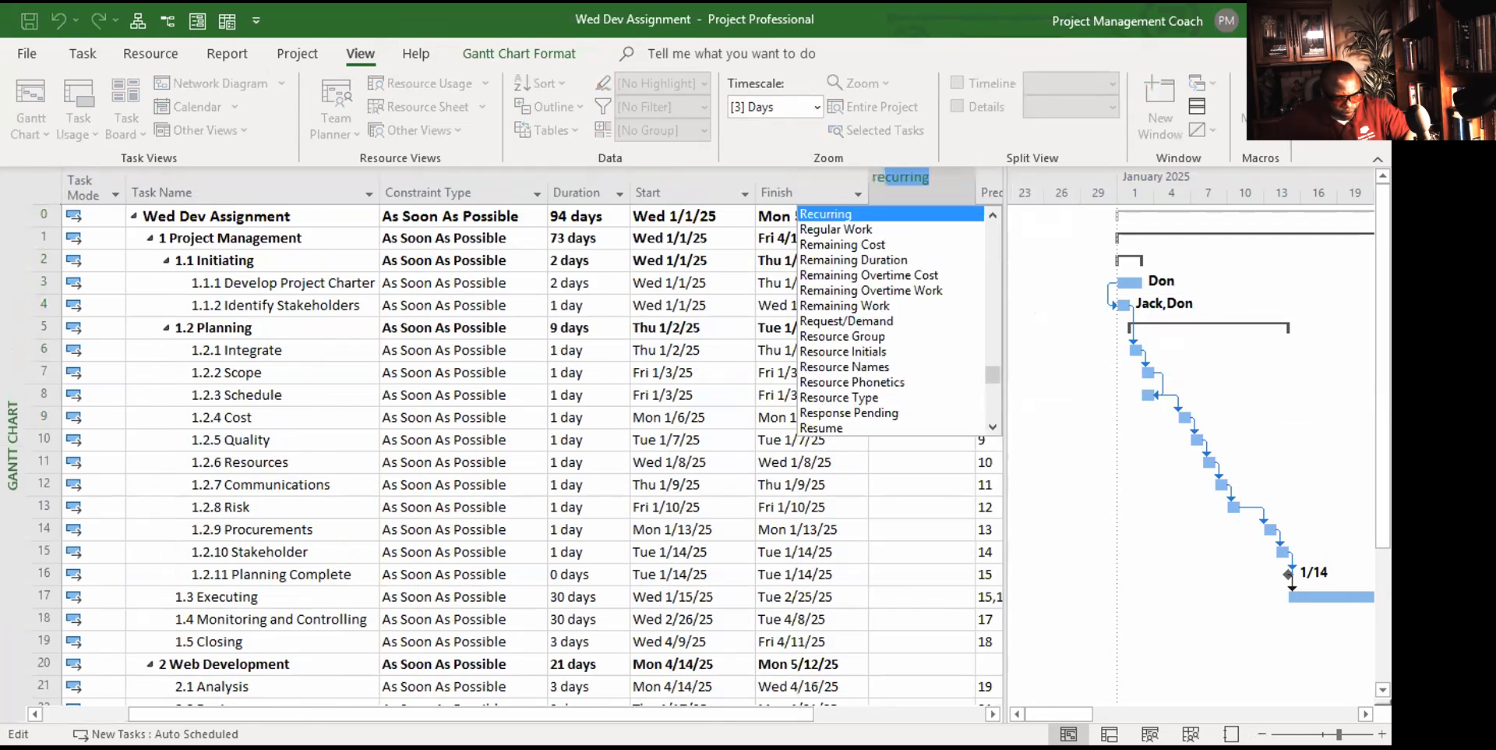
{"action": "type", "text": "source Group"}
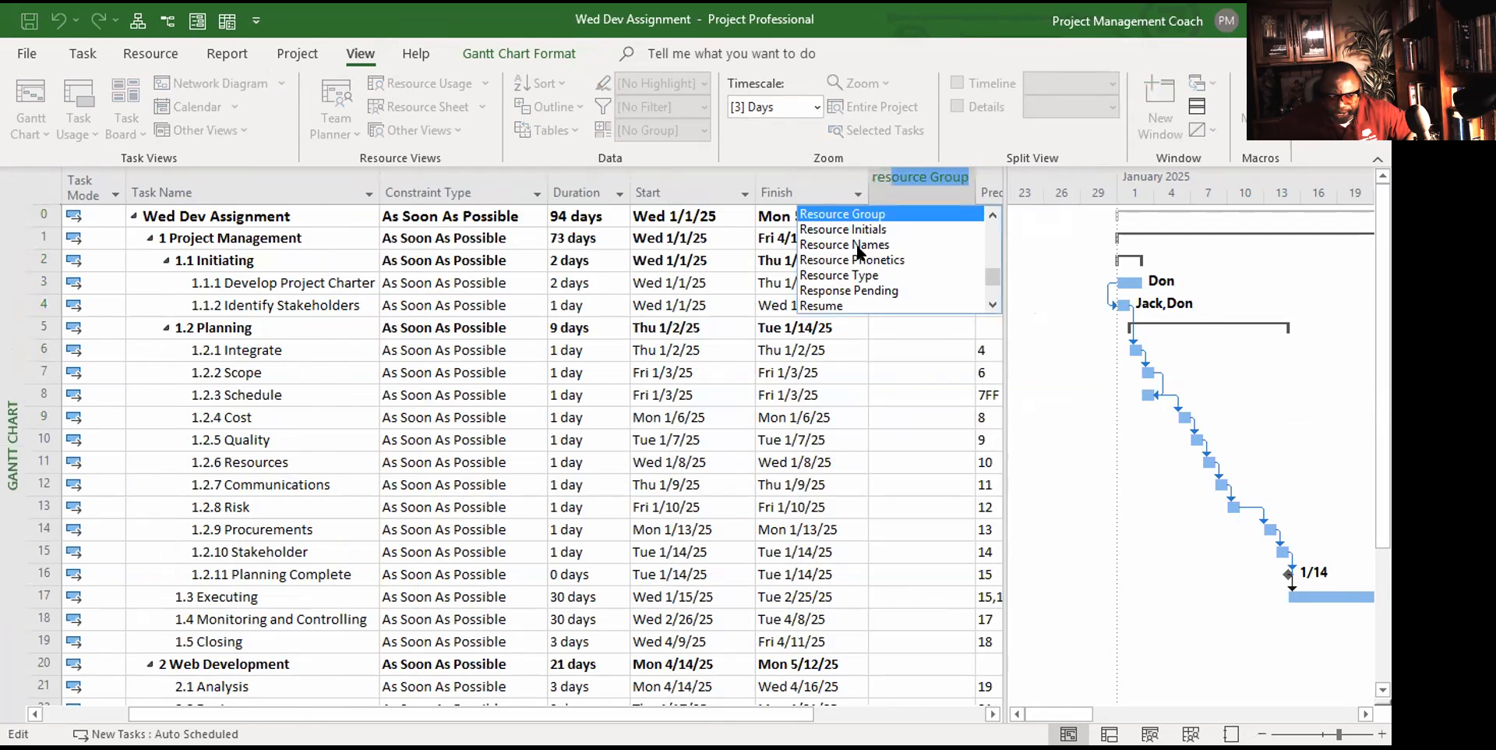
{"action": "left_click", "coordinate": [858, 246]}
{"action": "left_click", "coordinate": [911, 326]}
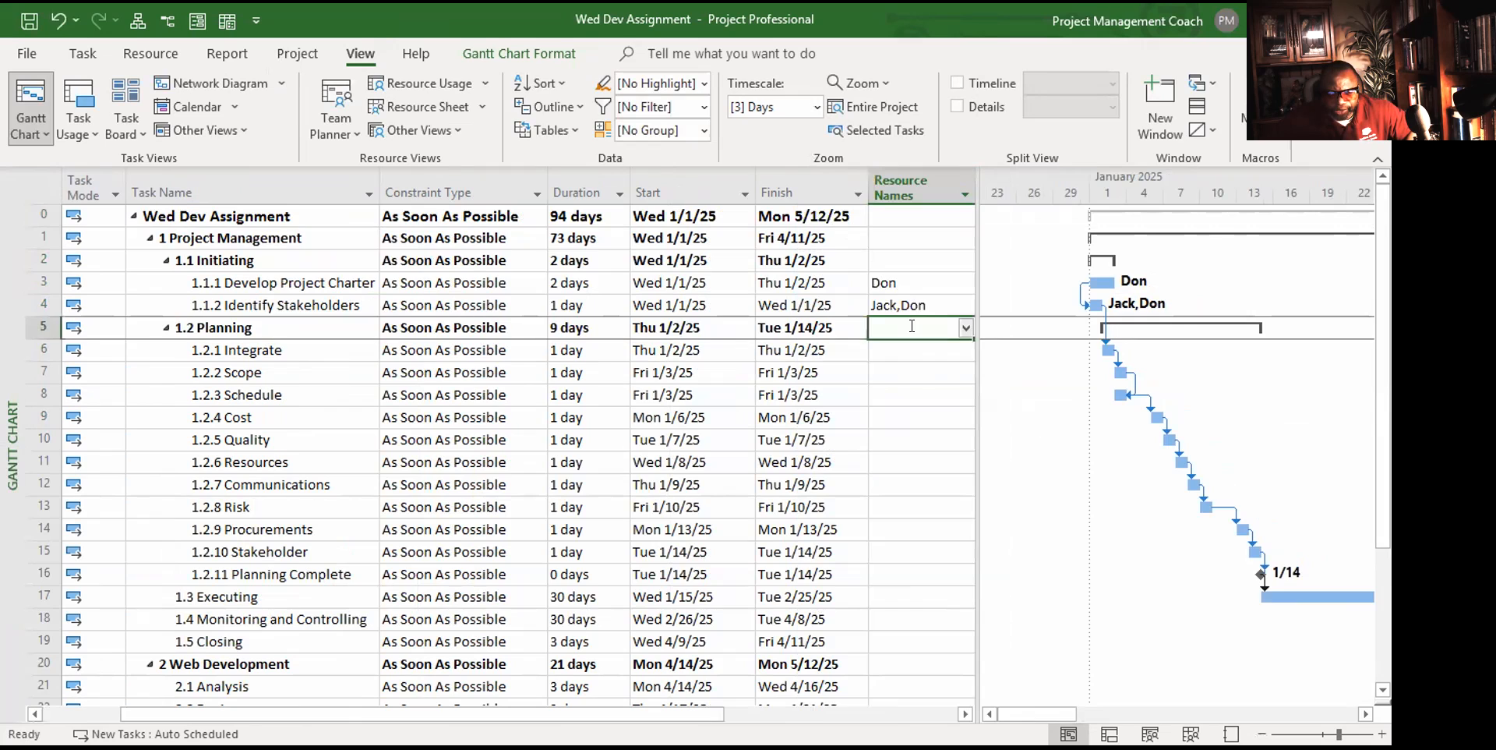
{"action": "type", "text": "Shad"}
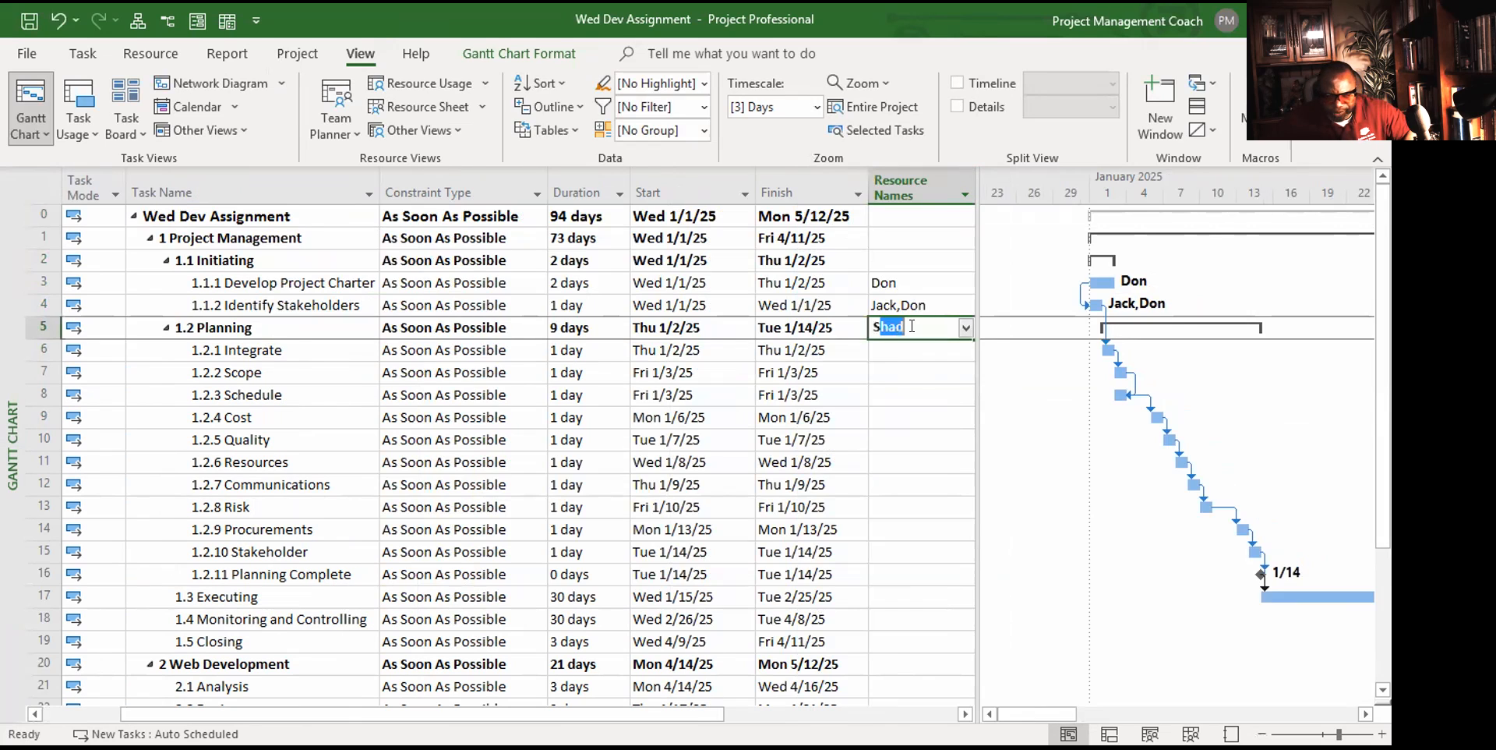
{"action": "key", "text": "Return"}
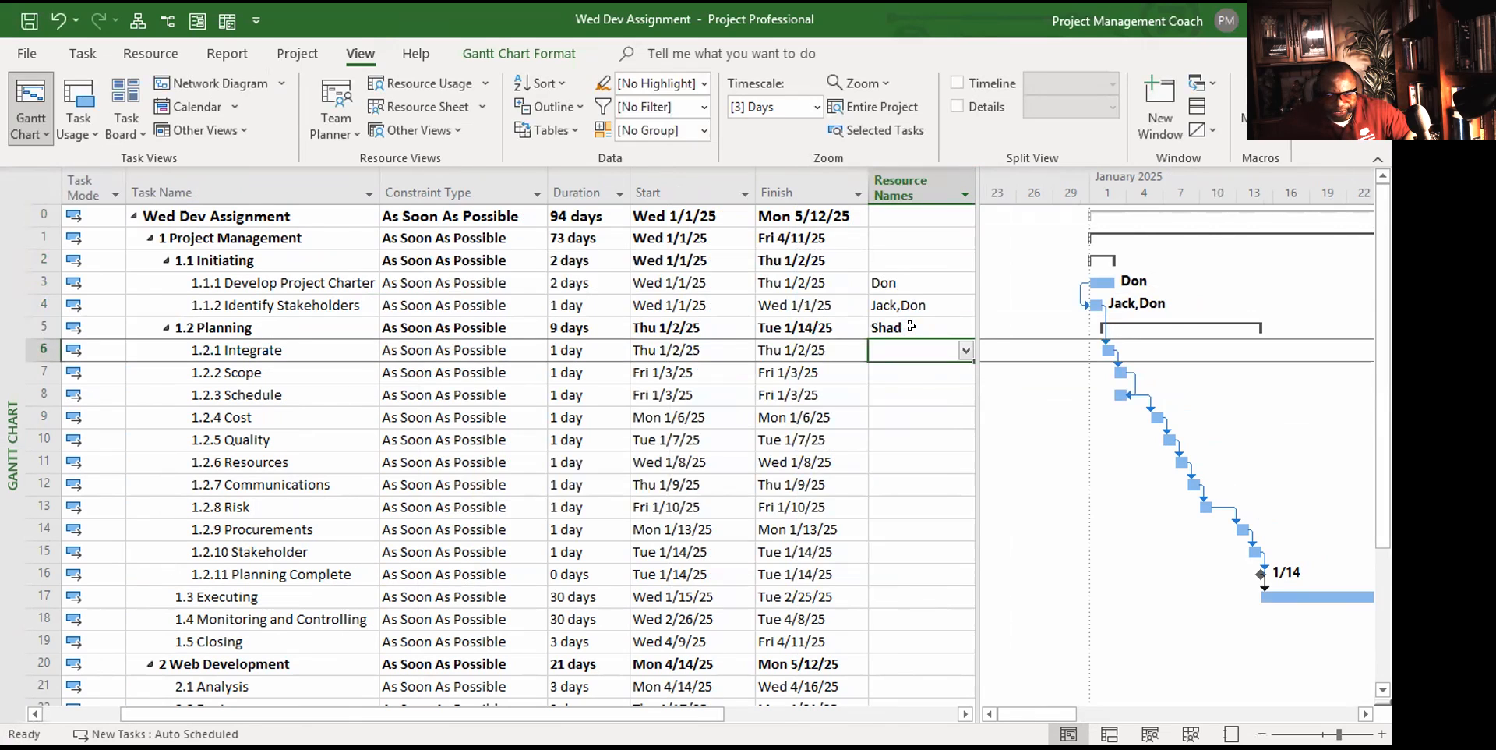
{"action": "left_click", "coordinate": [910, 326]}
{"action": "key", "text": "Delete"}
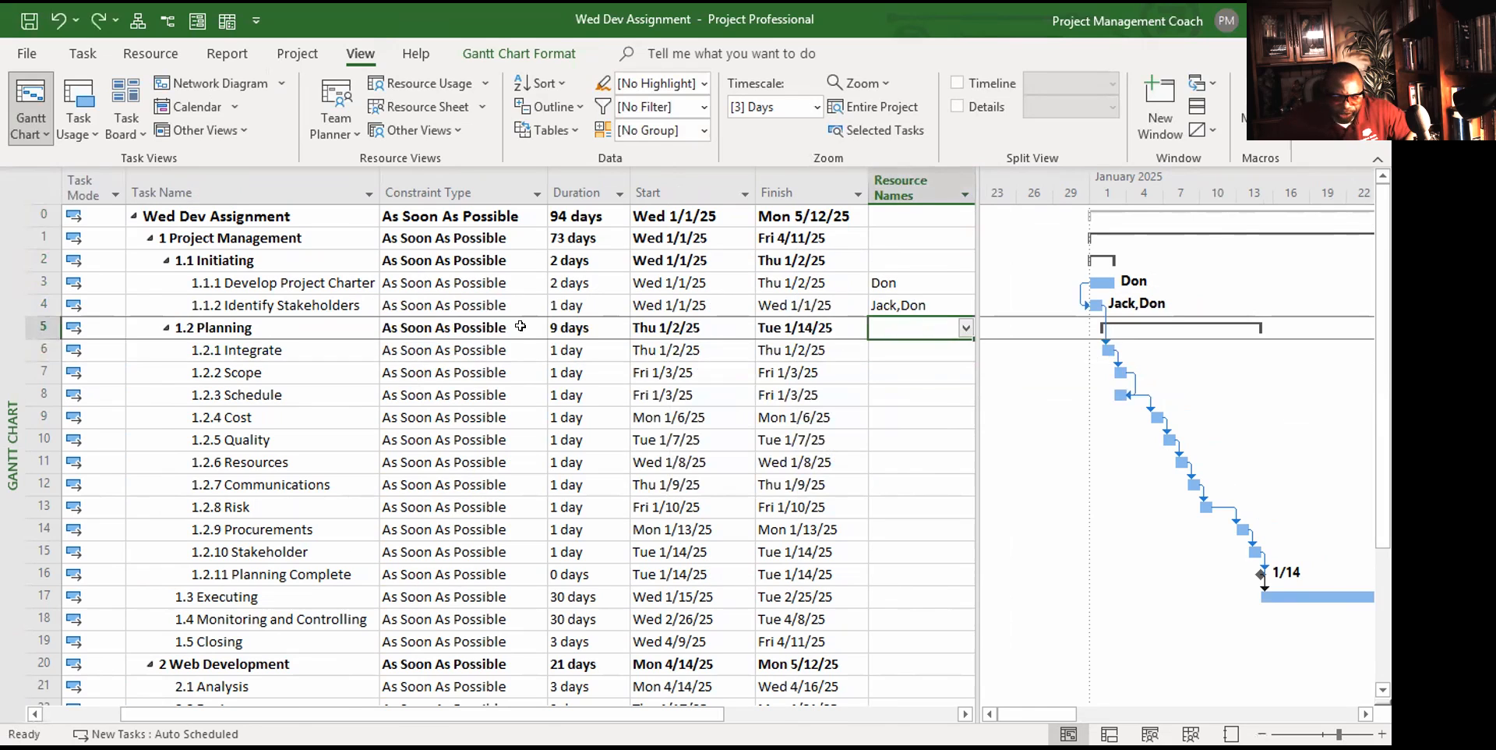
{"action": "left_click", "coordinate": [39, 326]}
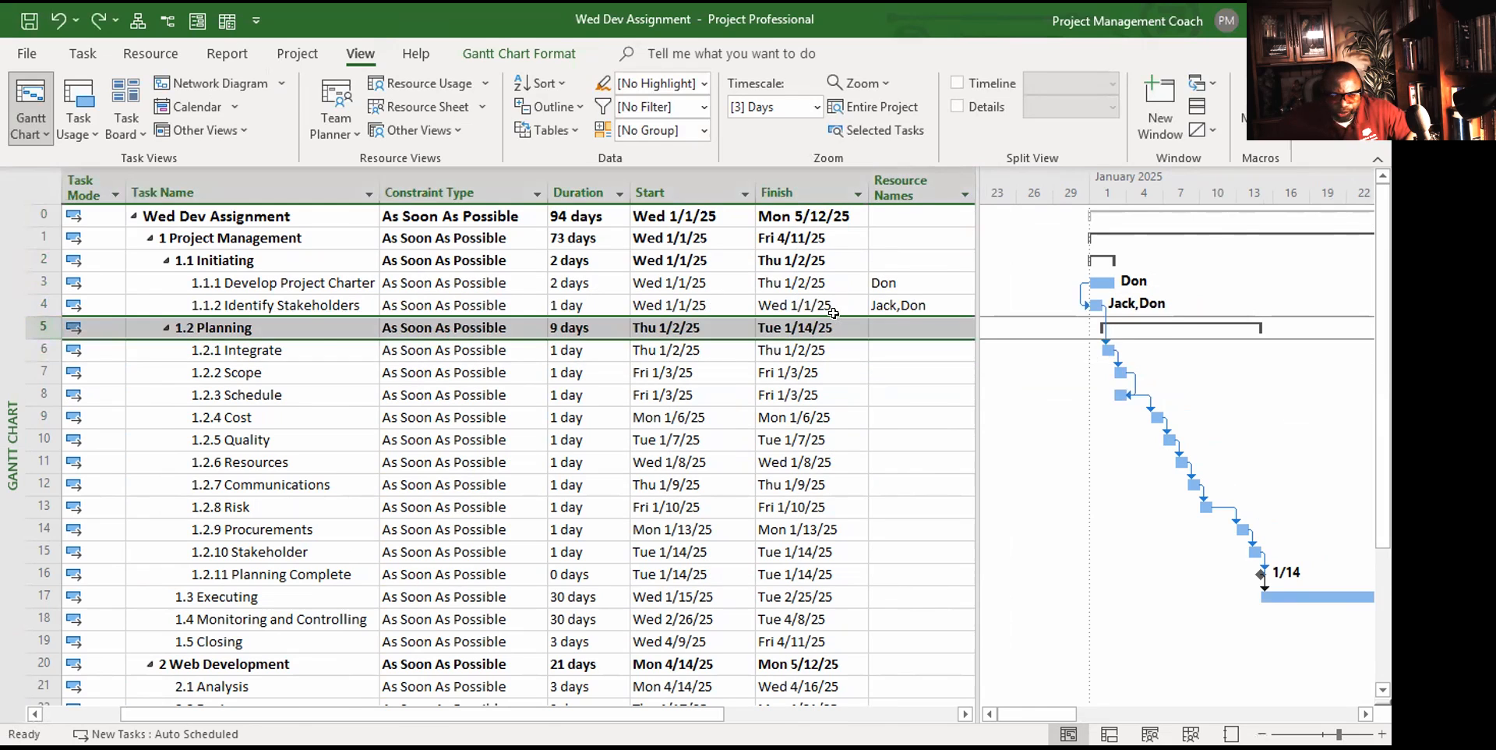
- Assign the alphabetically last resource to Integrate, the $44/hr resource to Scope and the $22/hr resource to Schedule
{"action": "left_click", "coordinate": [911, 347]}
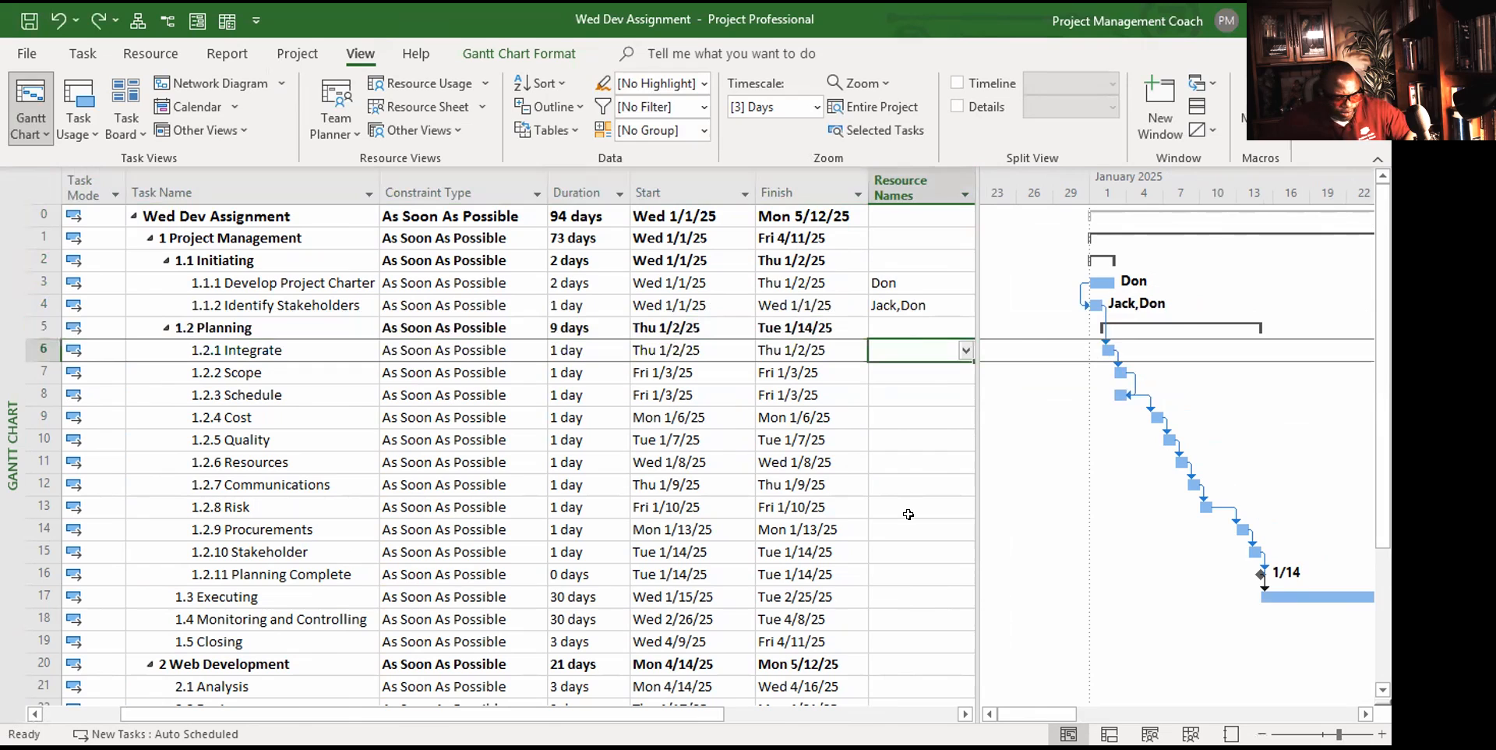
{"action": "type", "text": "Shad"}
{"action": "key", "text": "Return"}
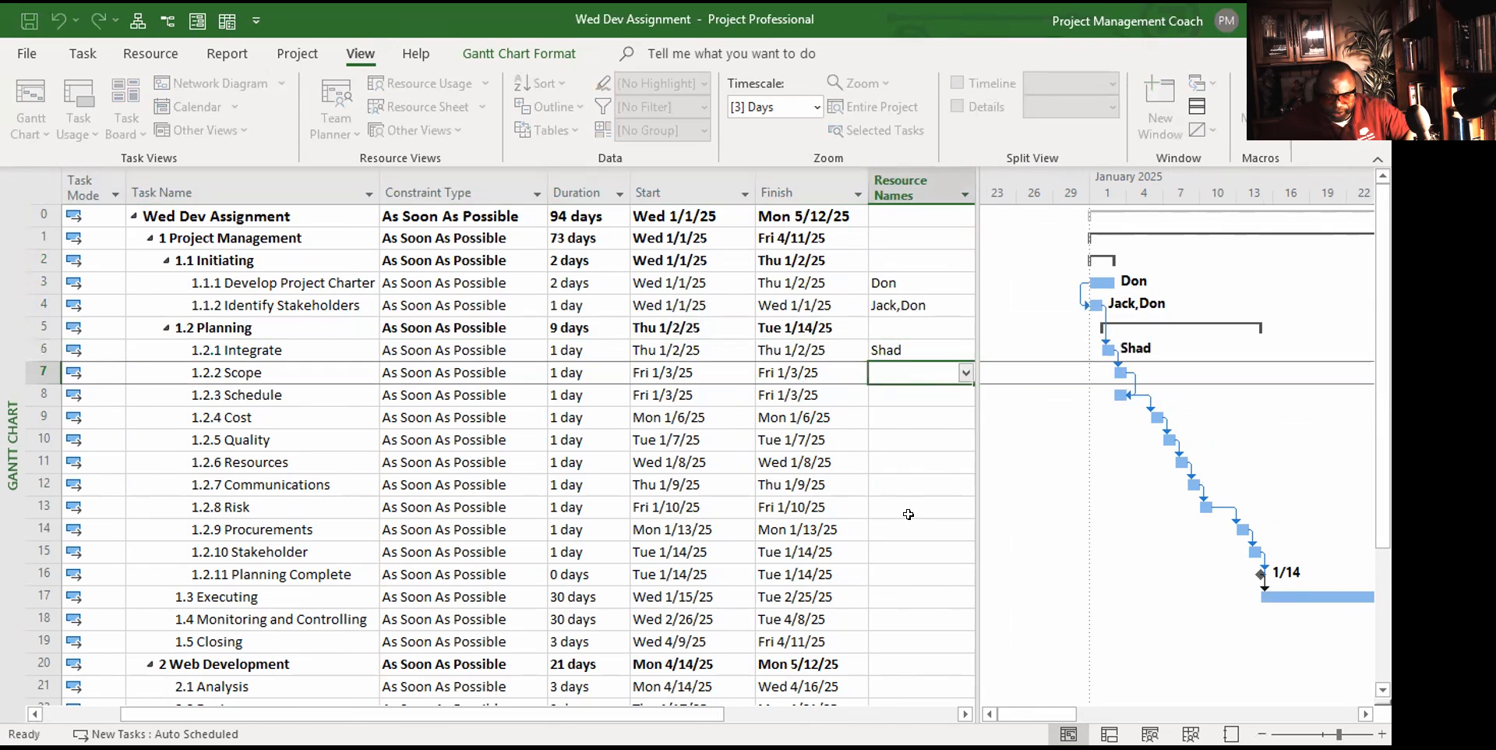
{"action": "type", "text": "D"}
{"action": "key", "text": "Return"}
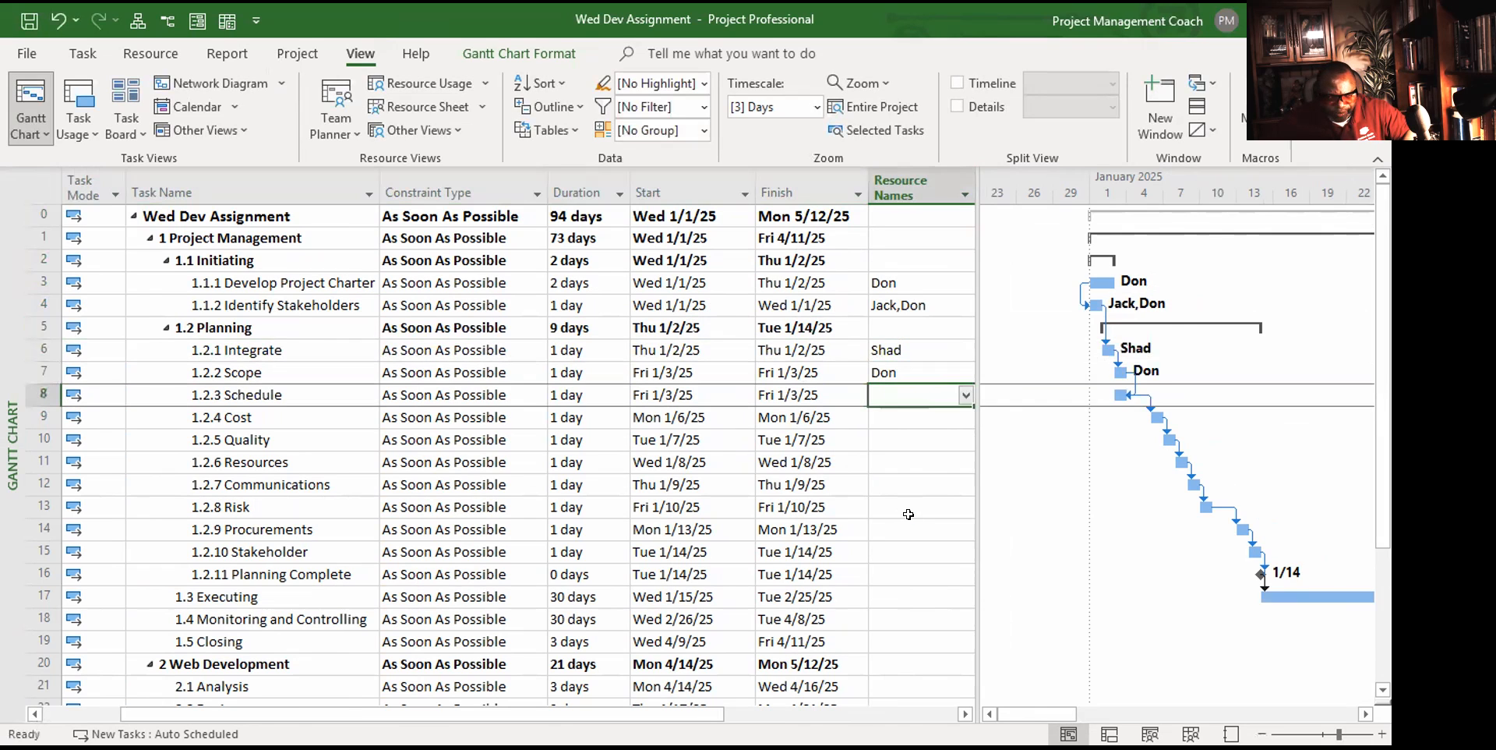
{"action": "type", "text": "Jack"}
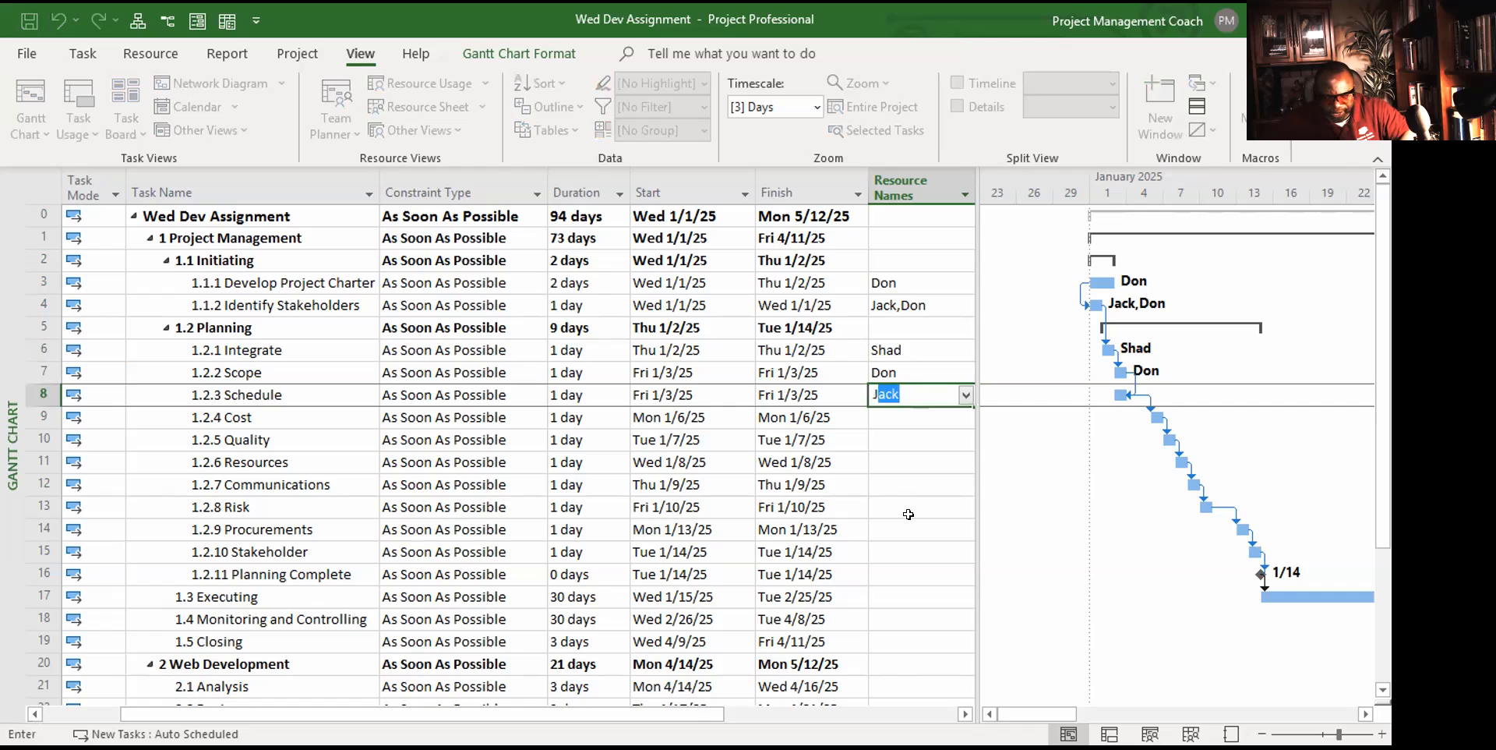
{"action": "key", "text": "Return"}
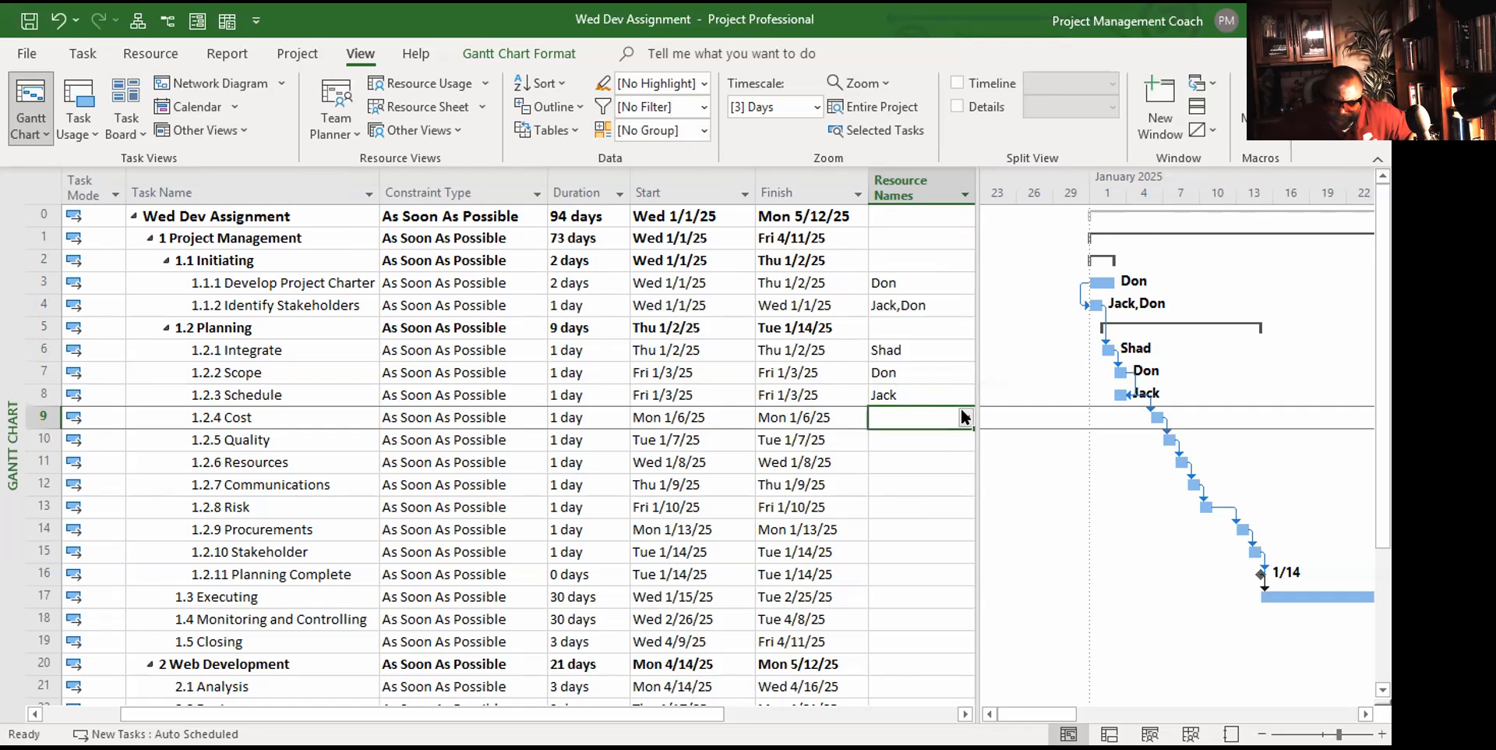
- Assign the alphabetically second, third and fifth resources to Cost, and the second and third to Quality
{"action": "left_click", "coordinate": [964, 416]}
{"action": "left_click", "coordinate": [908, 457]}
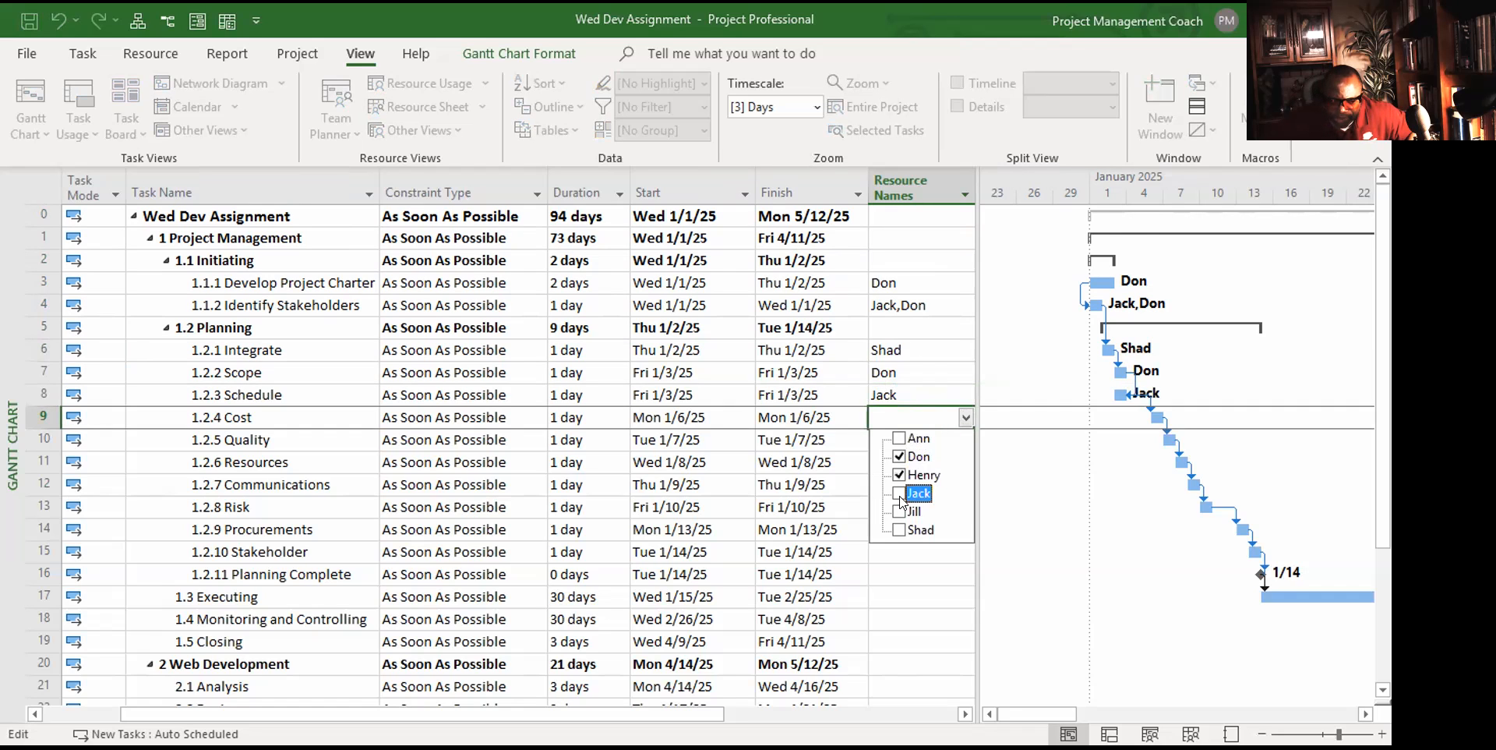
{"action": "key", "text": "Return"}
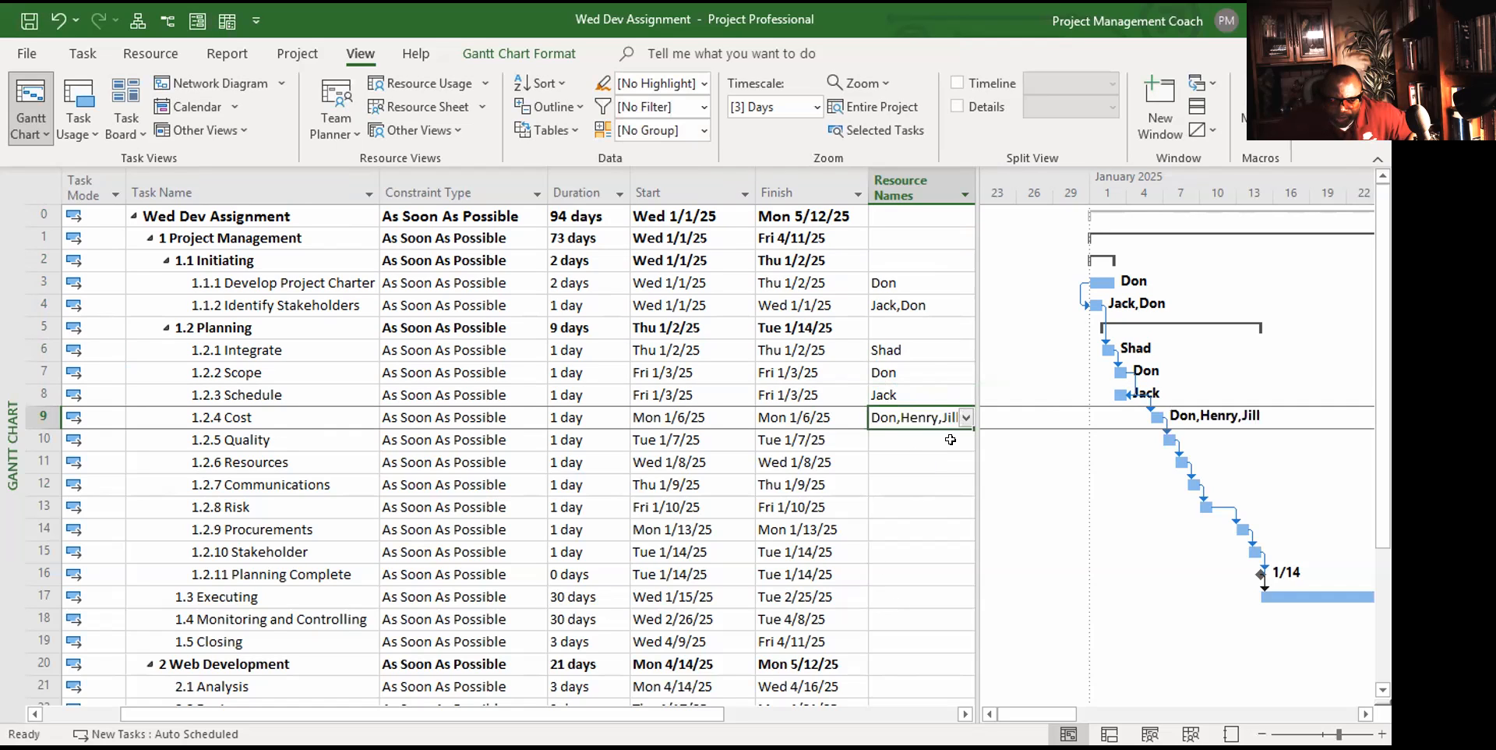
{"action": "left_click", "coordinate": [955, 441]}
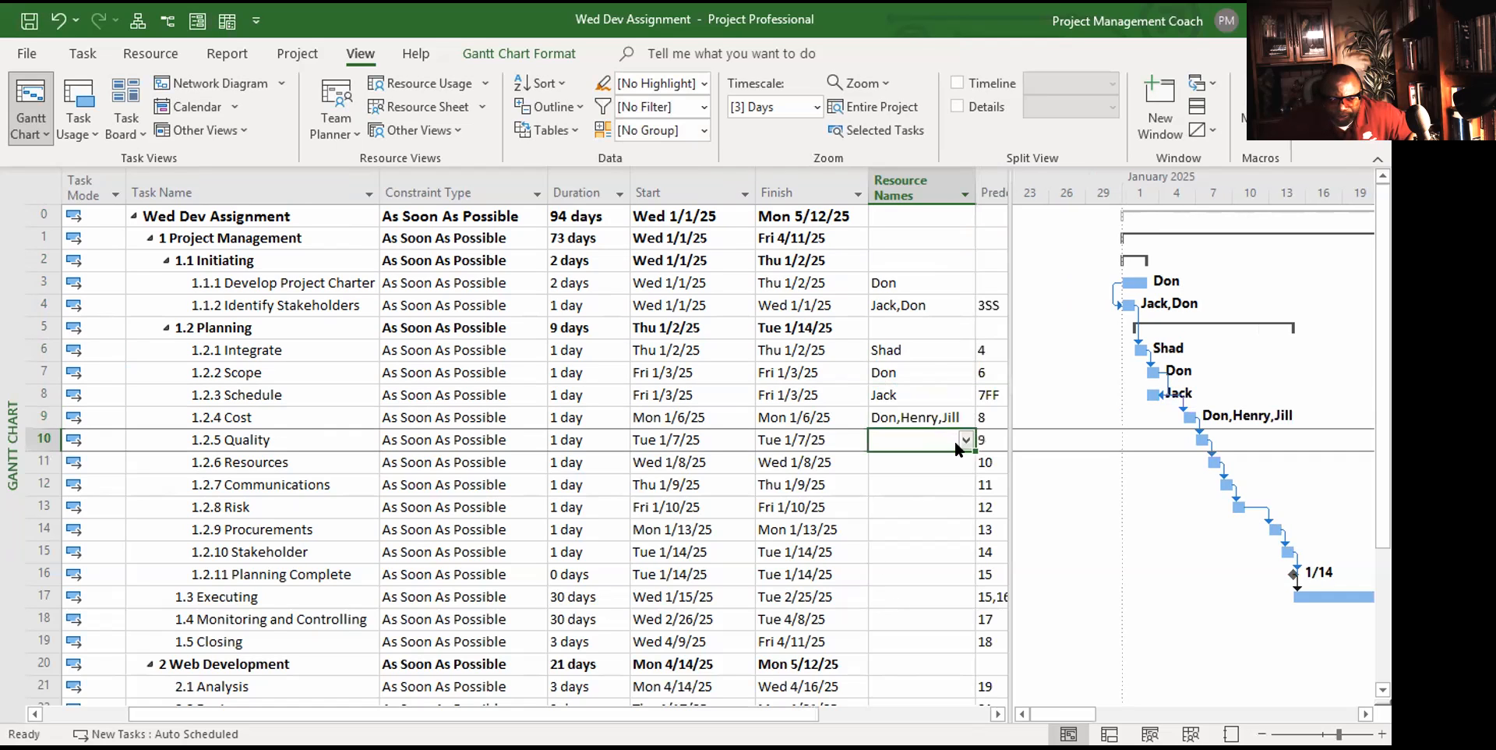
{"action": "left_click", "coordinate": [964, 442]}
{"action": "left_click", "coordinate": [921, 478]}
{"action": "left_click", "coordinate": [922, 498]}
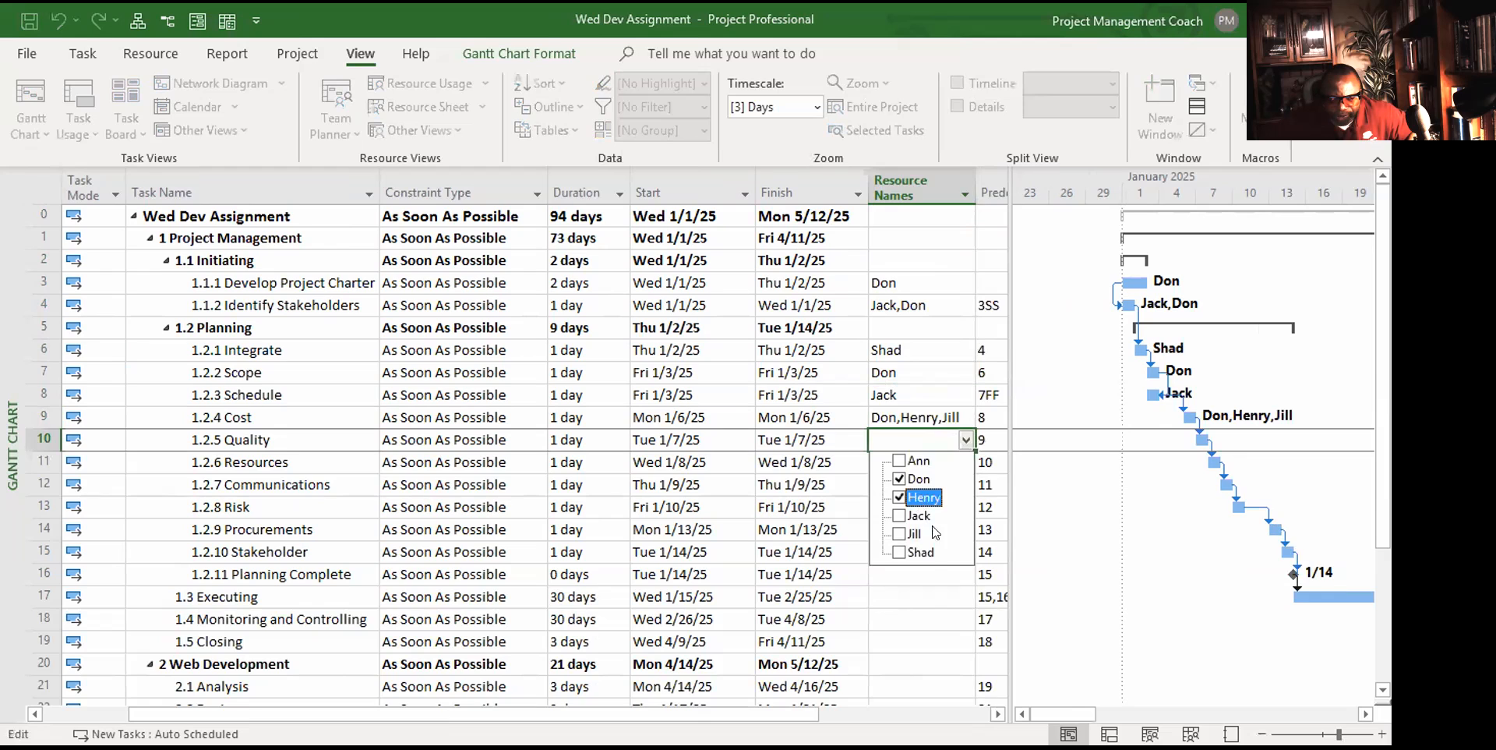
{"action": "key", "text": "Return"}
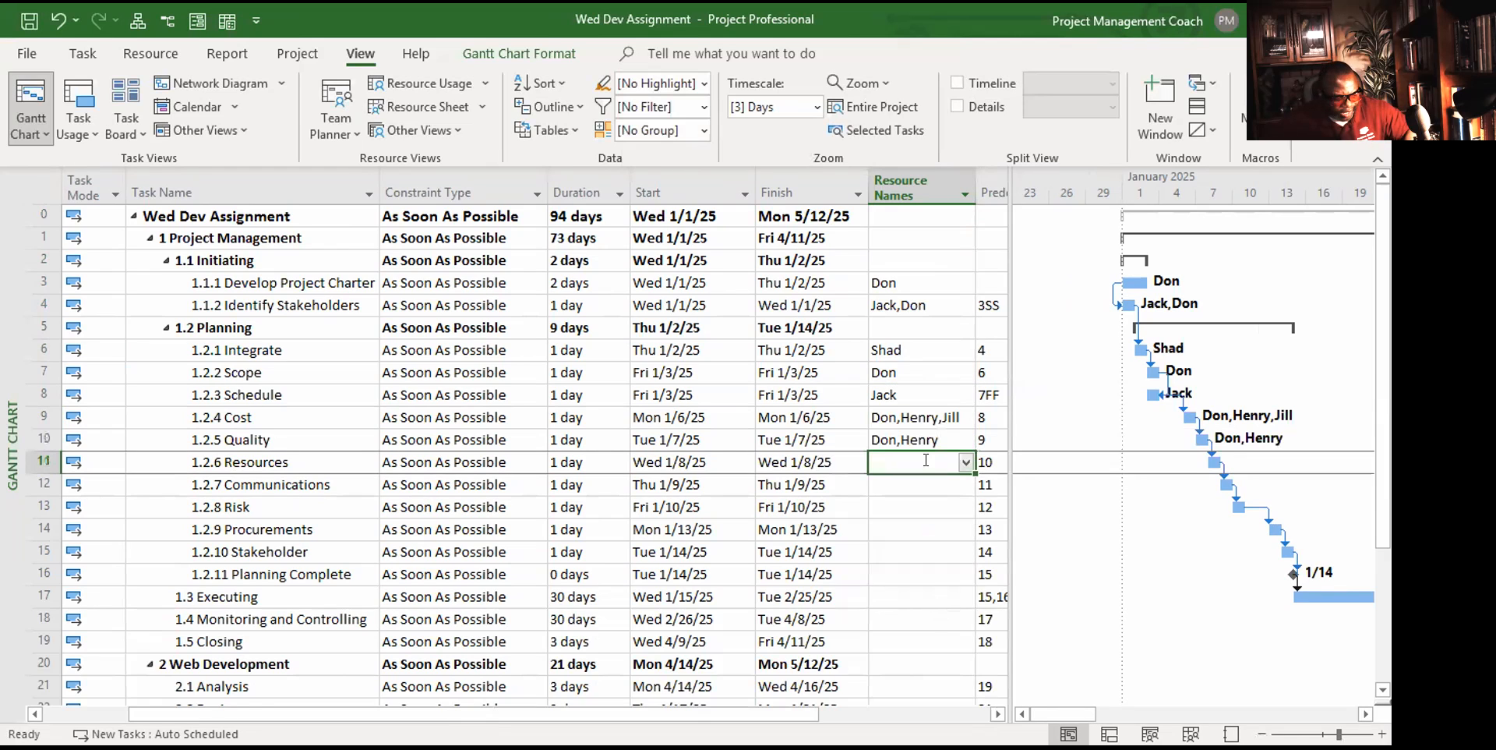
- Assign the $44/hr resource to Resources, the alphabetically last resource to Communications and the $22/hr resource to Risk
{"action": "type", "text": "Don"}
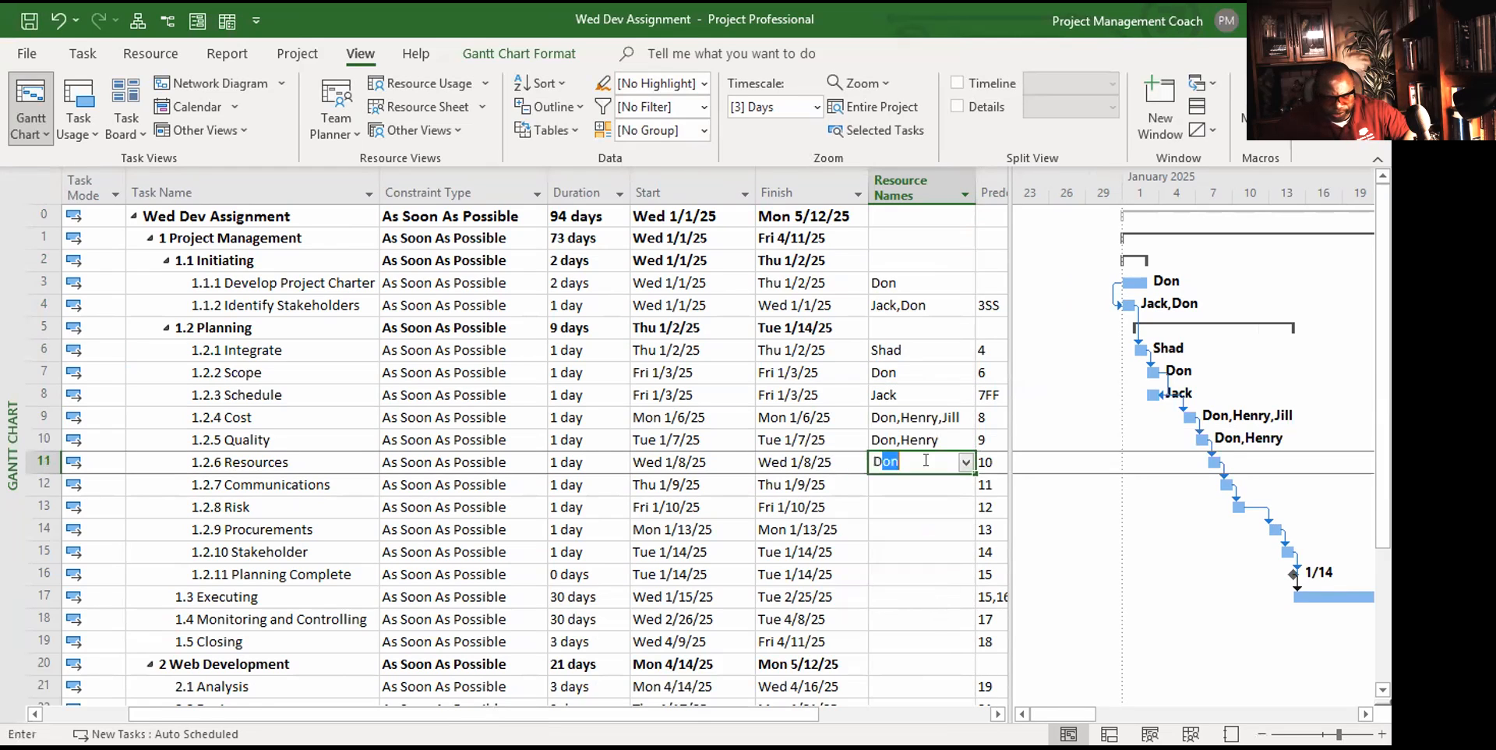
{"action": "key", "text": "Return"}
{"action": "type", "text": "Shad"}
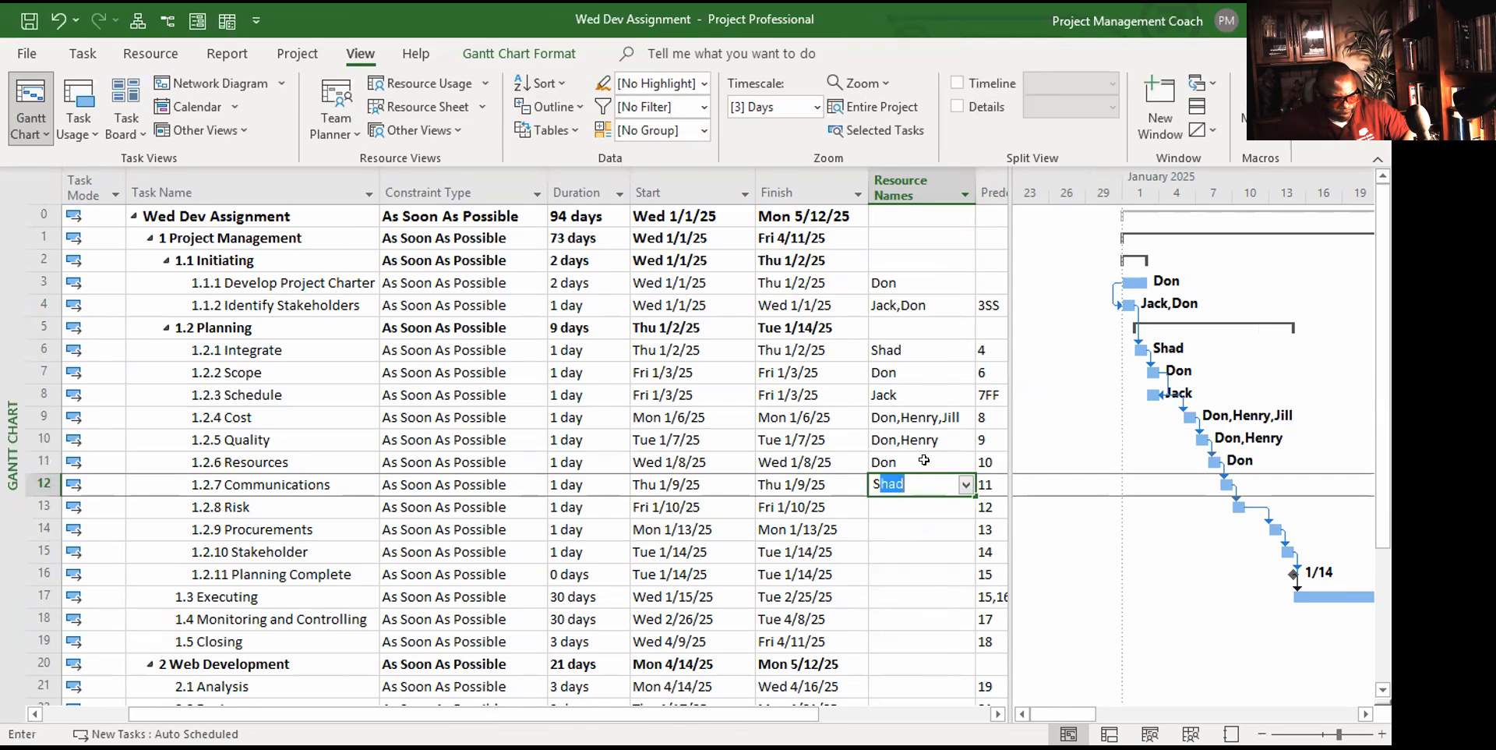
{"action": "key", "text": "Return"}
{"action": "type", "text": "J"}
{"action": "key", "text": "Return"}
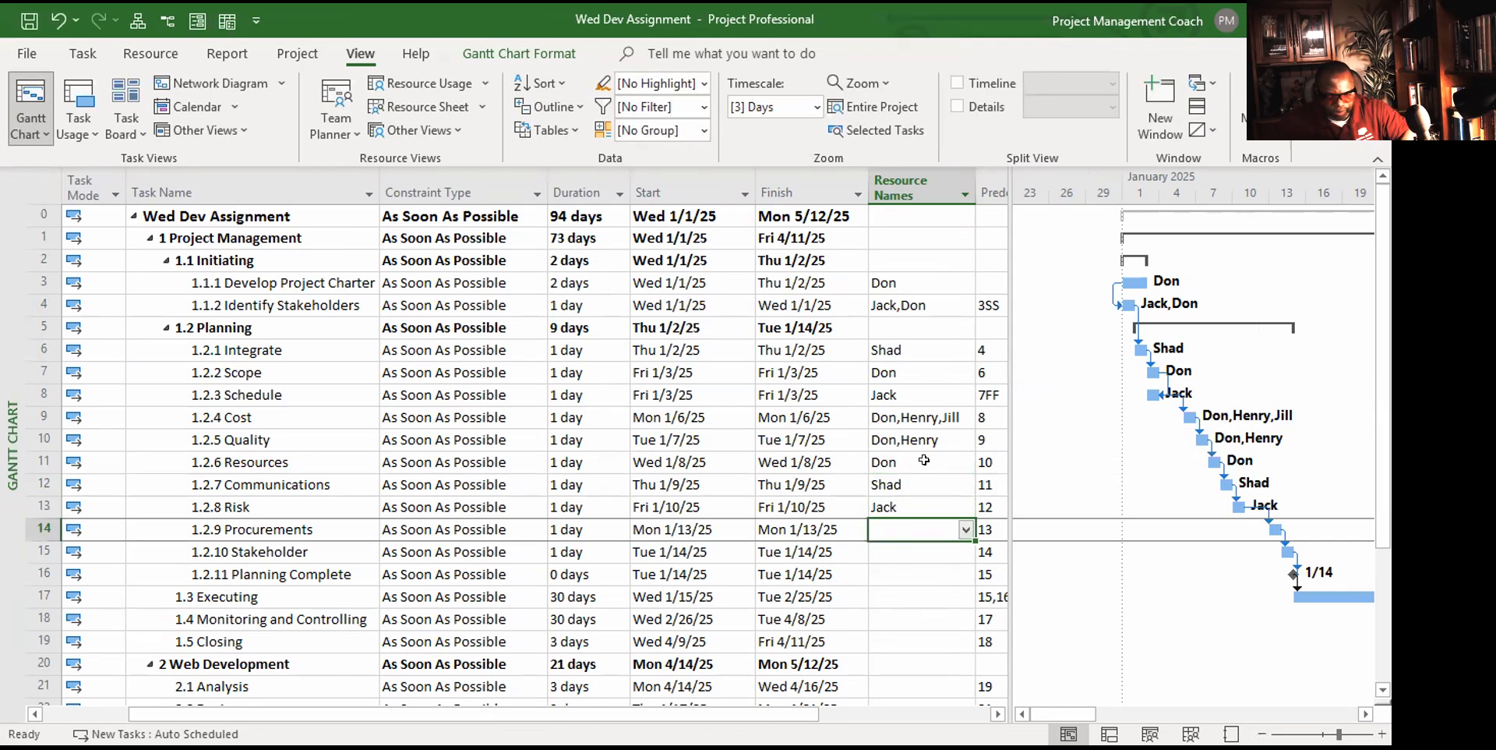
- Assign the $44/hr resource to Procurements, the alphabetically last resource to Stakeholder and the alphabetically third resource to Planning Complete
{"action": "type", "text": "Don"}
{"action": "key", "text": "Return"}
{"action": "type", "text": "Shad"}
{"action": "key", "text": "Return"}
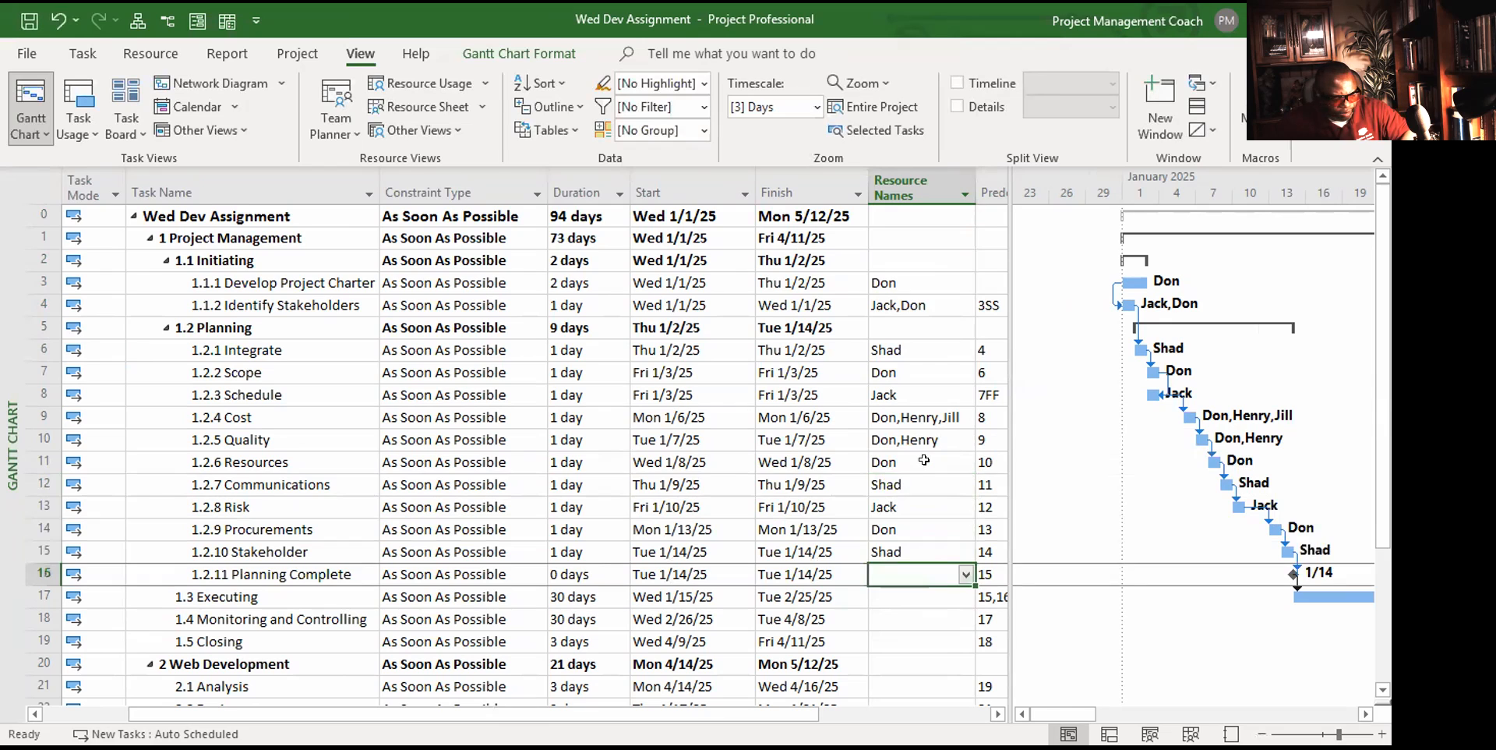
{"action": "type", "text": "Henry"}
{"action": "key", "text": "Return"}
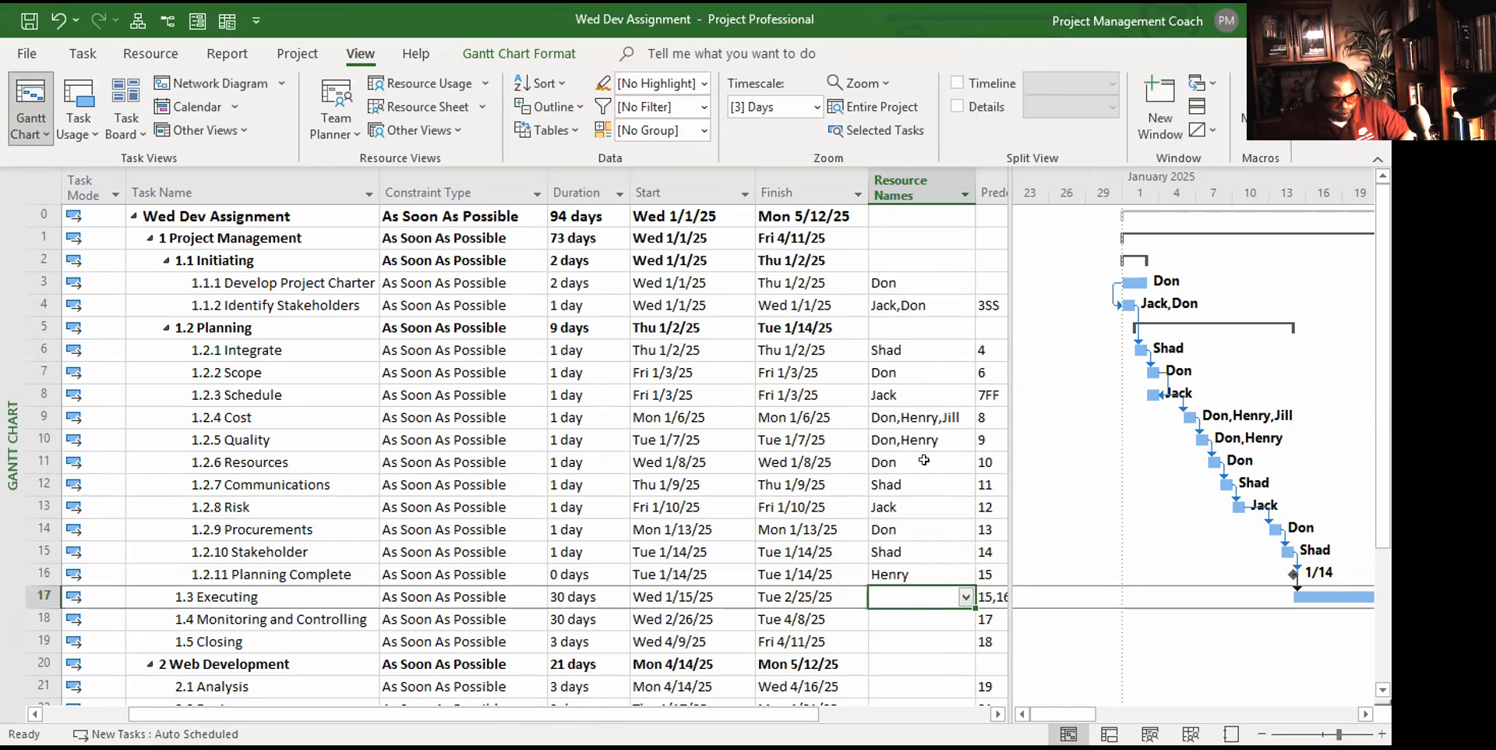
- Assign the alphabetically third resource to Executing and the alphabetically last resource to Monitoring and Controlling
{"action": "type", "text": "Henry"}
{"action": "key", "text": "Return"}
{"action": "type", "text": "Shad"}
{"action": "key", "text": "Return"}
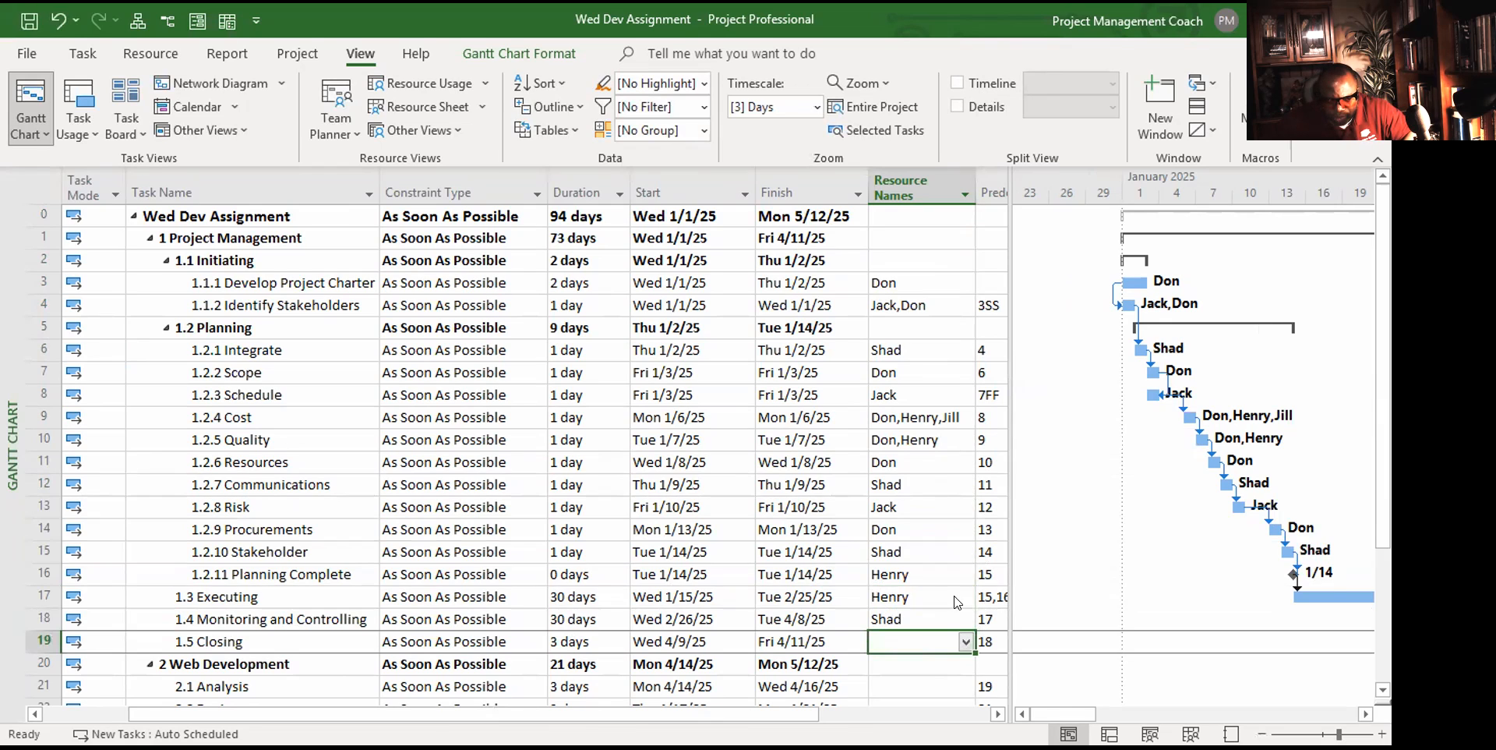
- Assign the $66/hr resource to the Closing task under Project Management
{"action": "left_click", "coordinate": [965, 642]}
{"action": "left_click", "coordinate": [916, 547]}
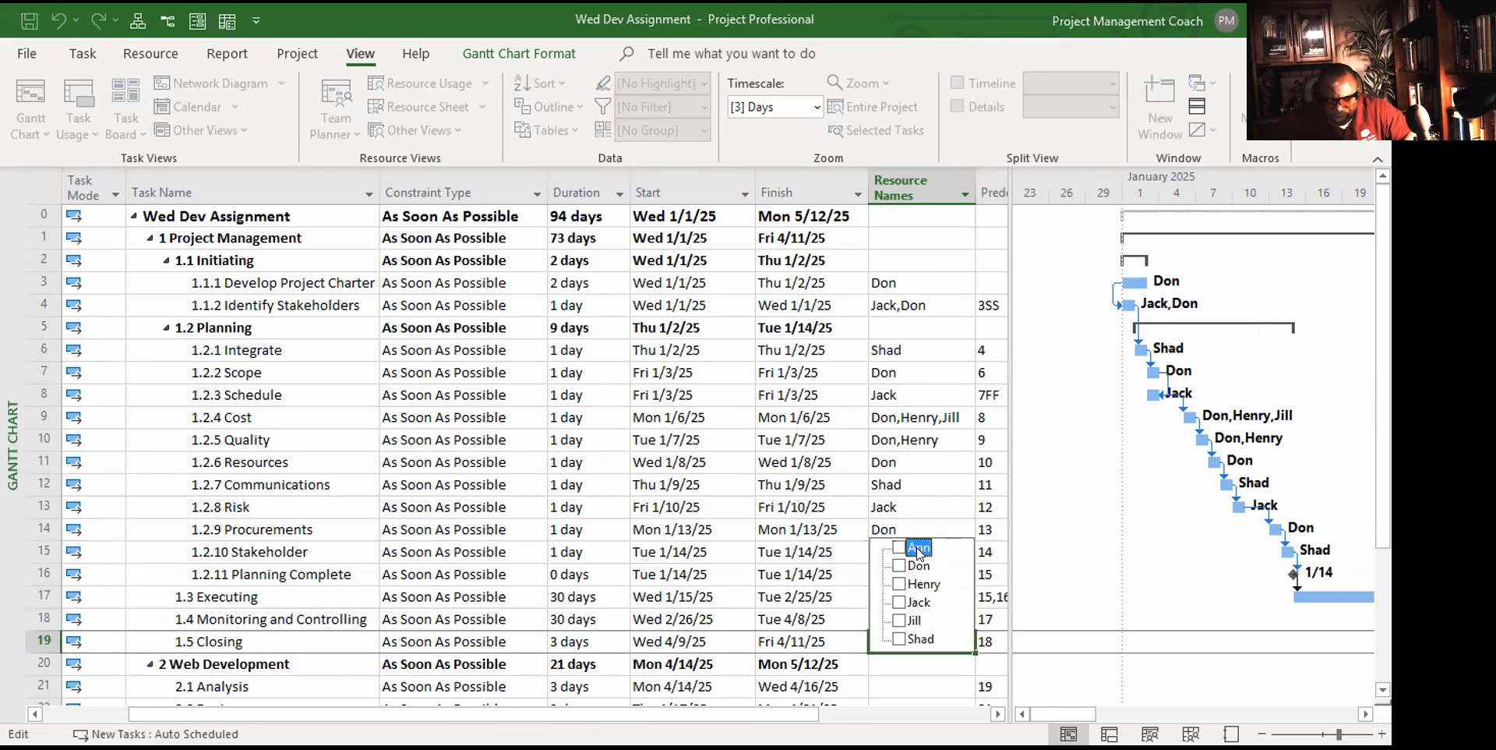
{"action": "left_click", "coordinate": [924, 491]}
- Assign two new resources by entering one first name for Analysis and a different first name for Design
{"action": "scroll", "coordinate": [911, 436], "scroll_direction": "down", "scroll_amount": 4}
{"action": "left_click", "coordinate": [912, 416]}
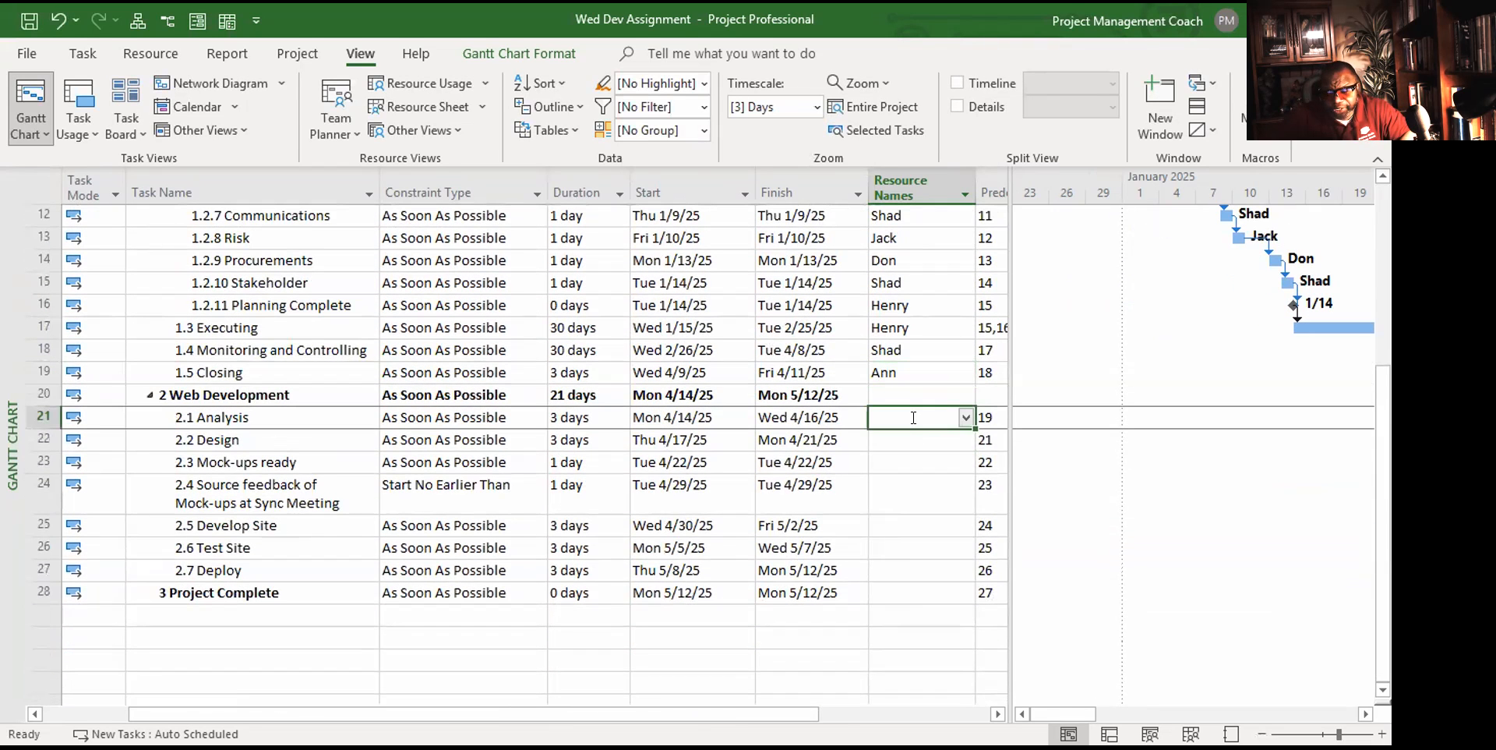
{"action": "type", "text": "Mary"}
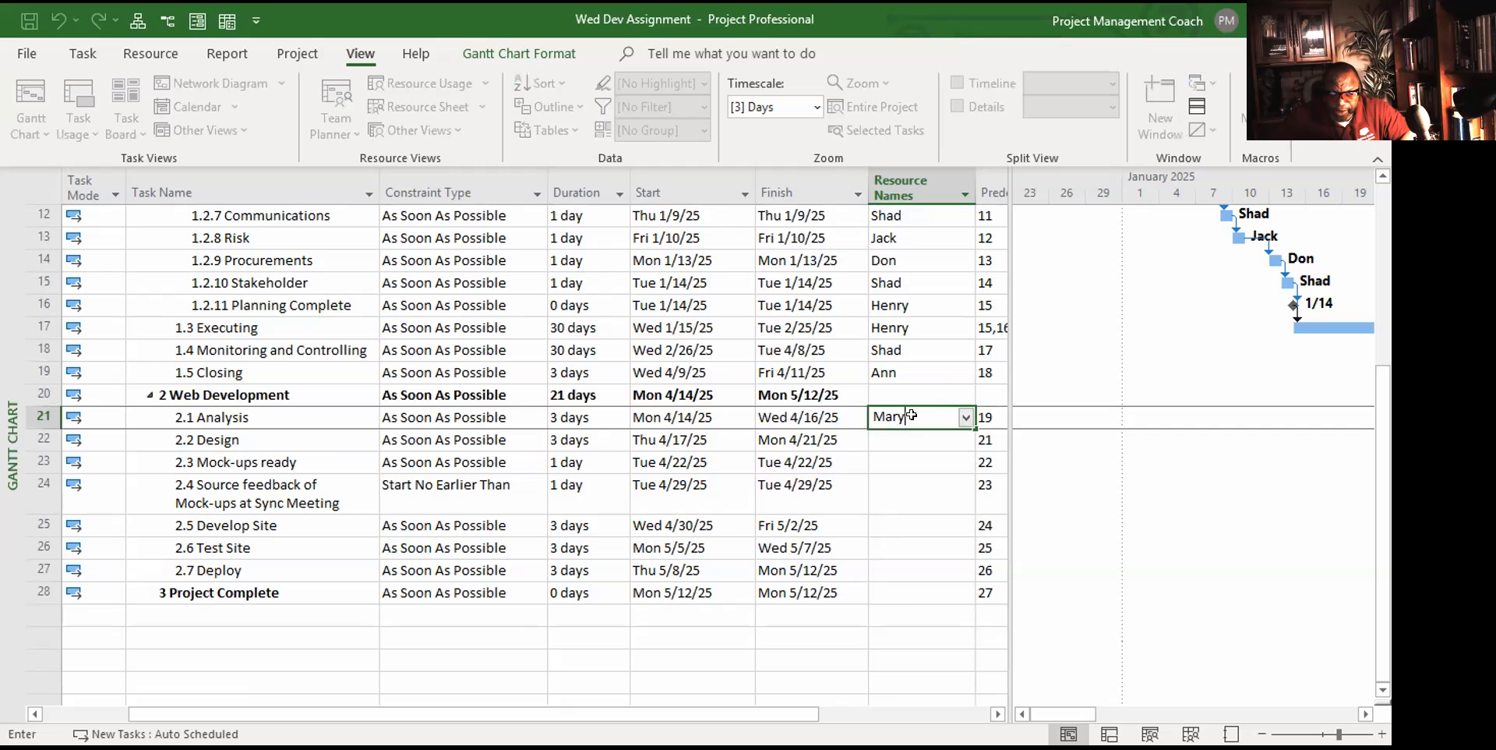
{"action": "key", "text": "Return"}
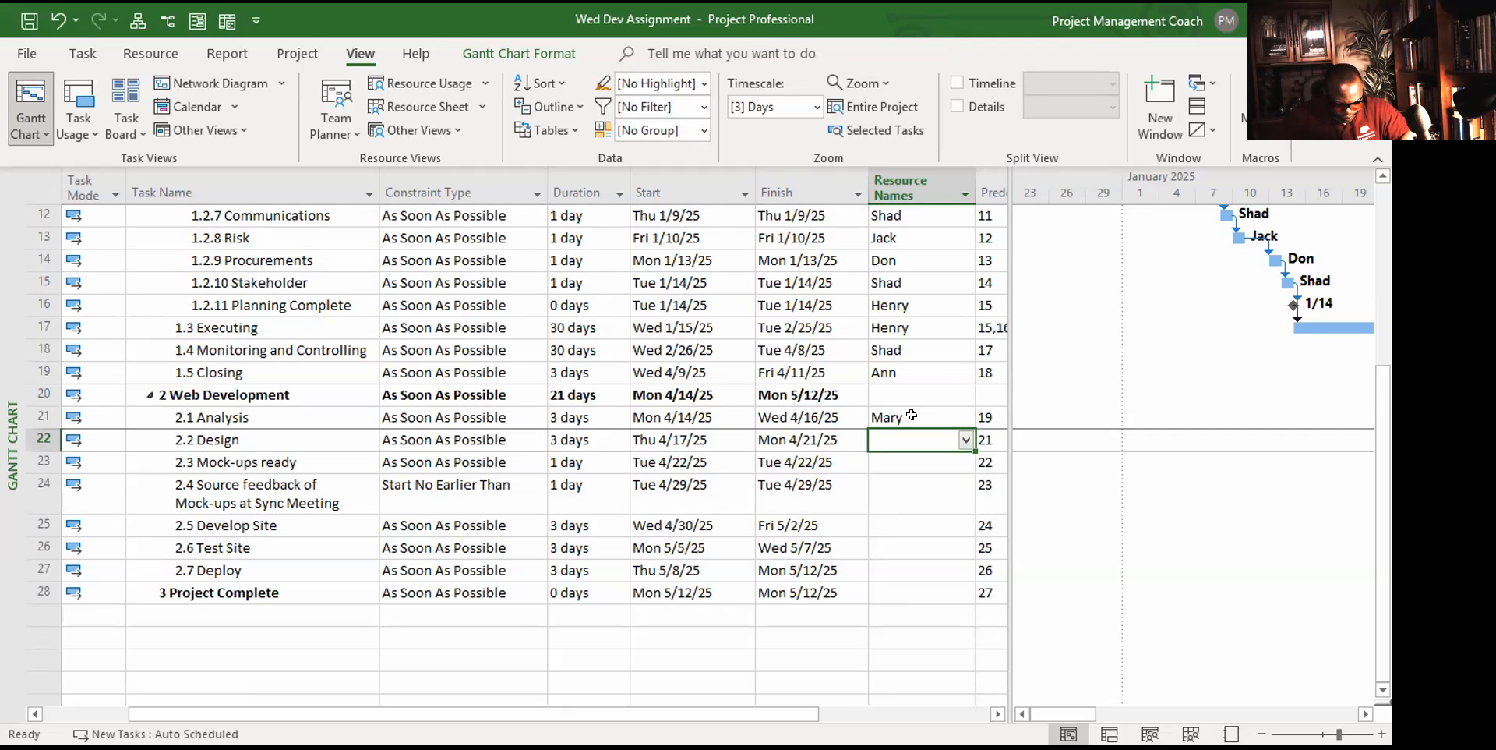
{"action": "type", "text": "Beth"}
{"action": "key", "text": "Return"}
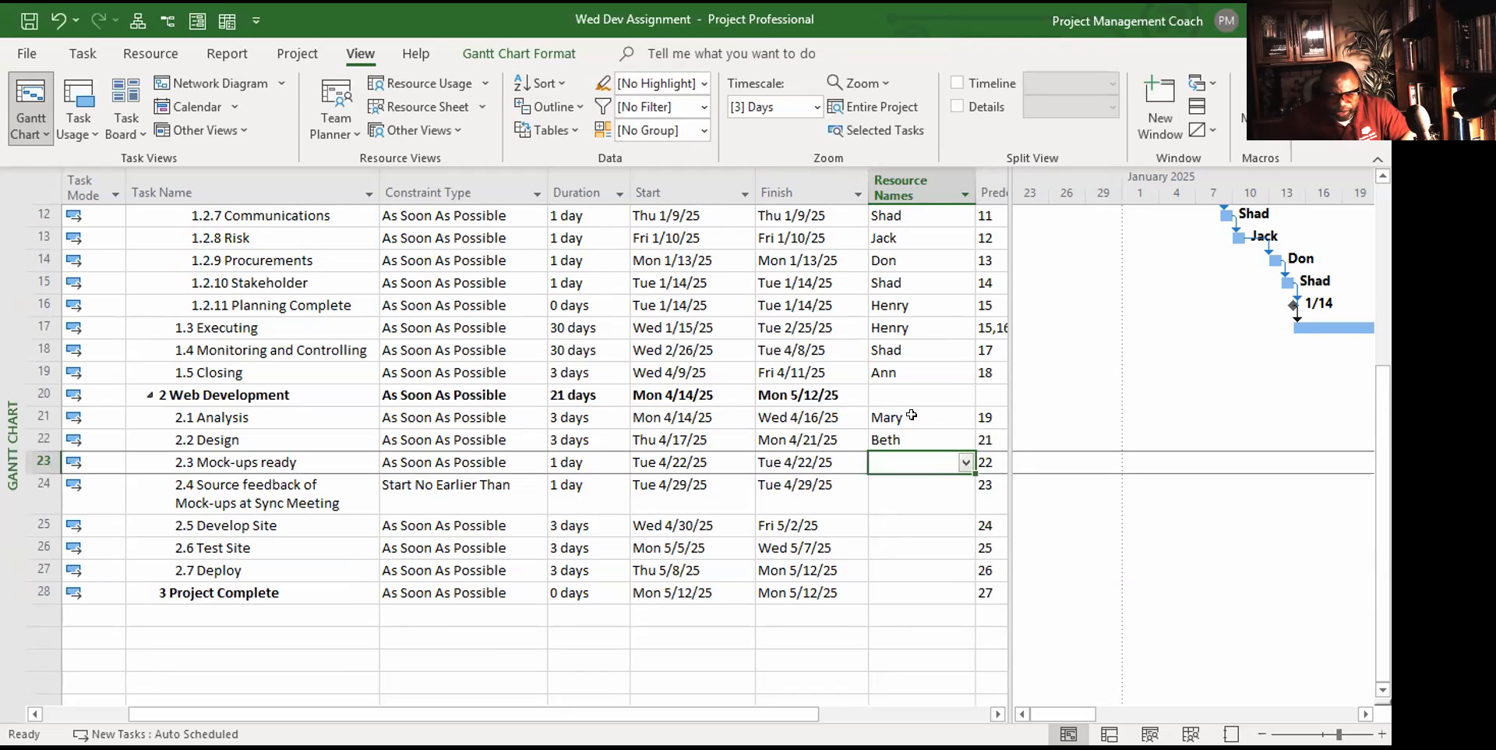
- In the resource sheet, set the standard rates of the last two resources to $22/hr and $25/hr respectively
{"action": "left_click", "coordinate": [430, 108]}
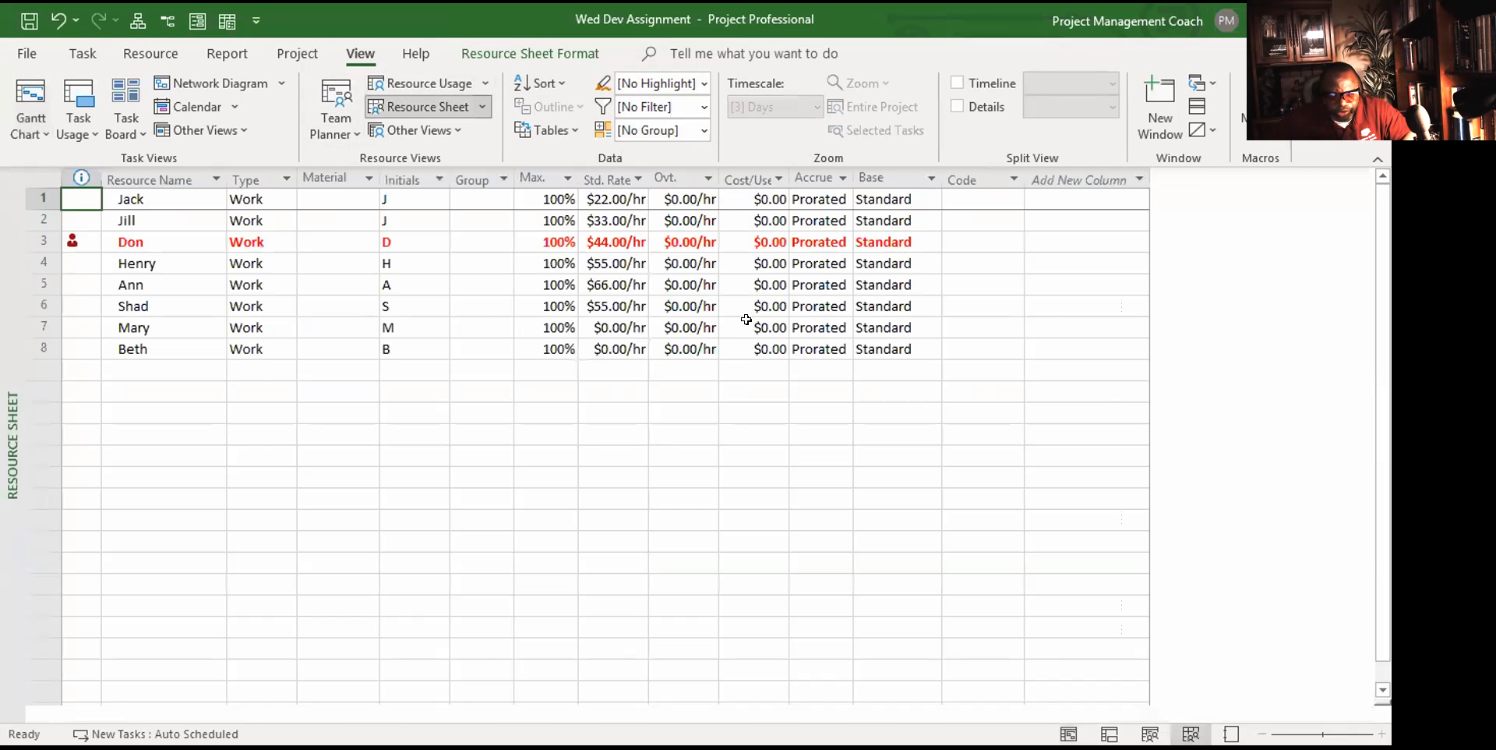
{"action": "left_click", "coordinate": [614, 327]}
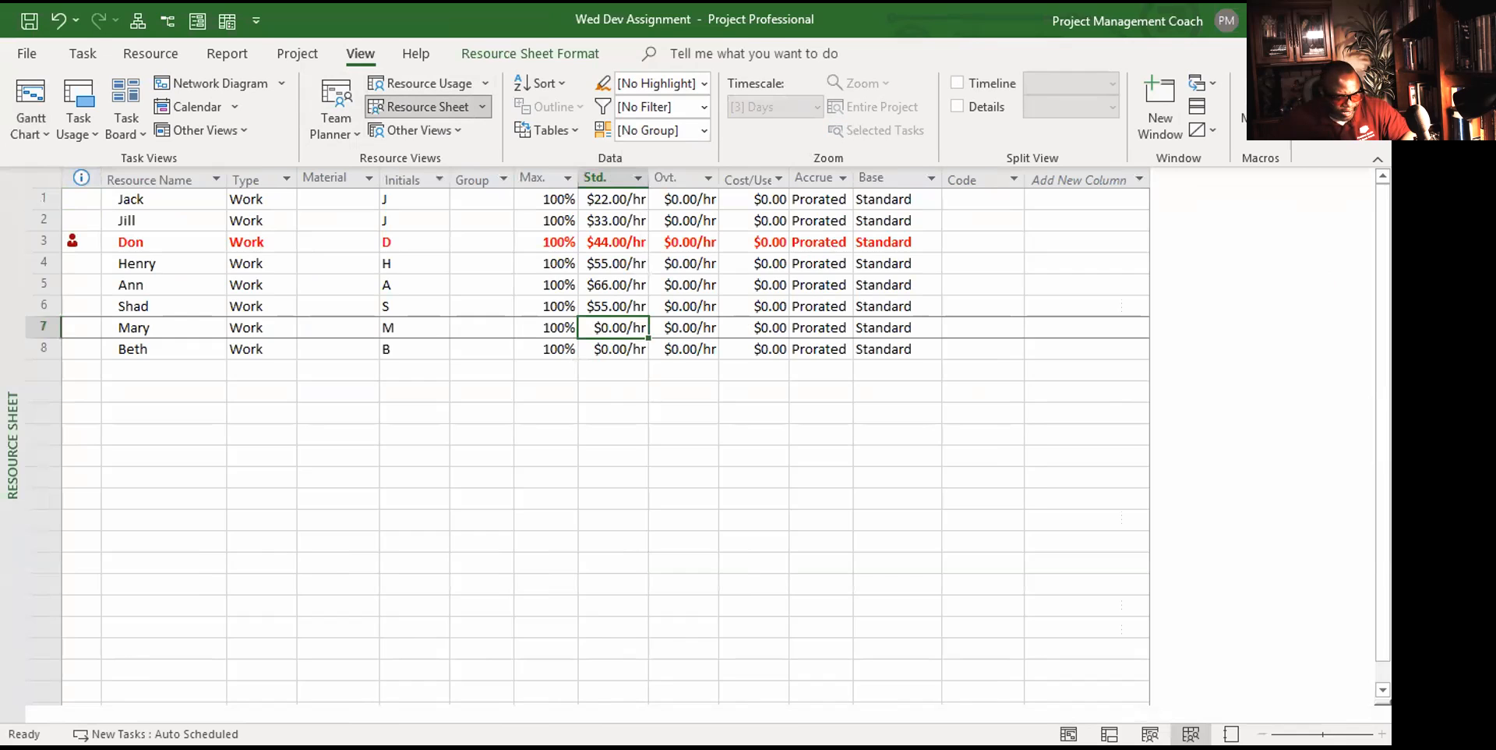
{"action": "type", "text": "22"}
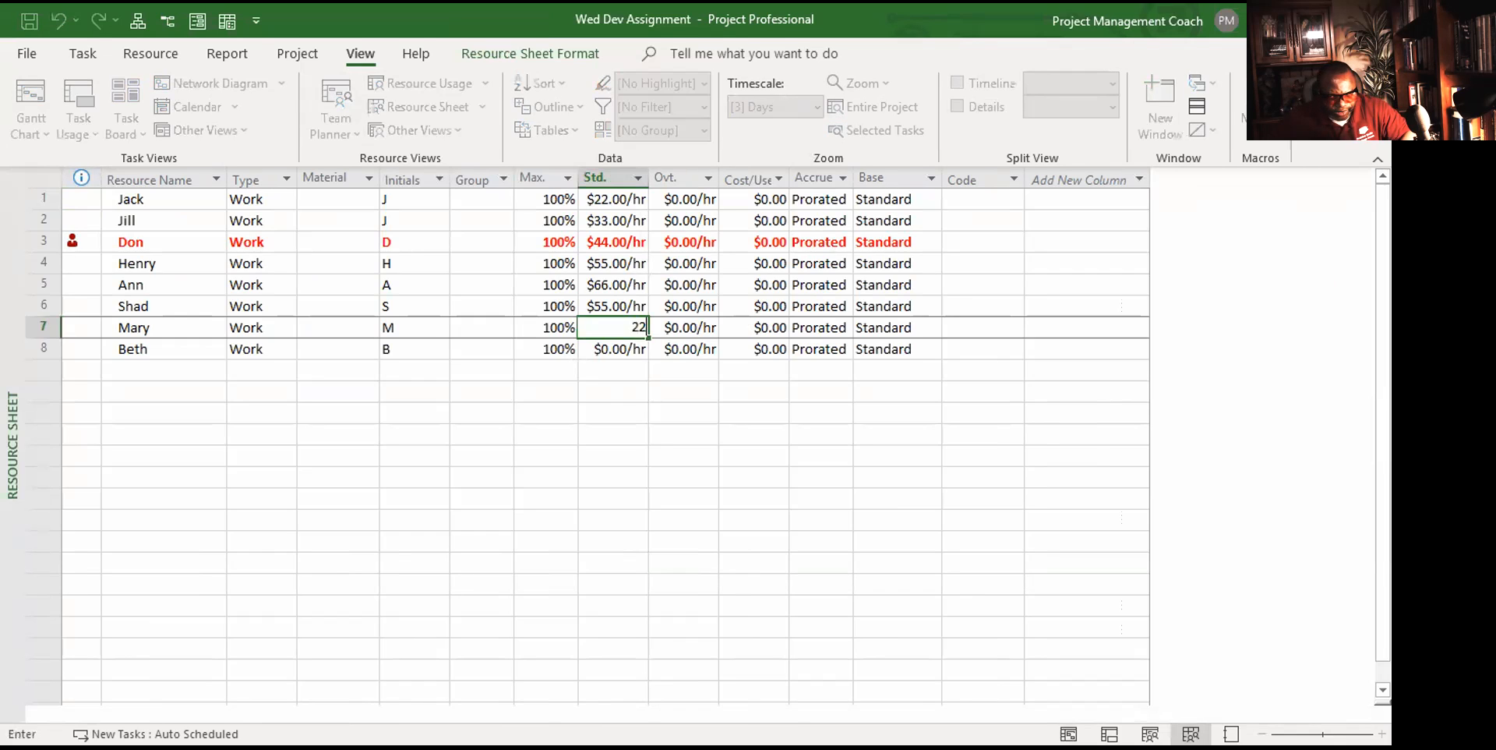
{"action": "key", "text": "Return"}
{"action": "type", "text": "25"}
{"action": "key", "text": "Return"}
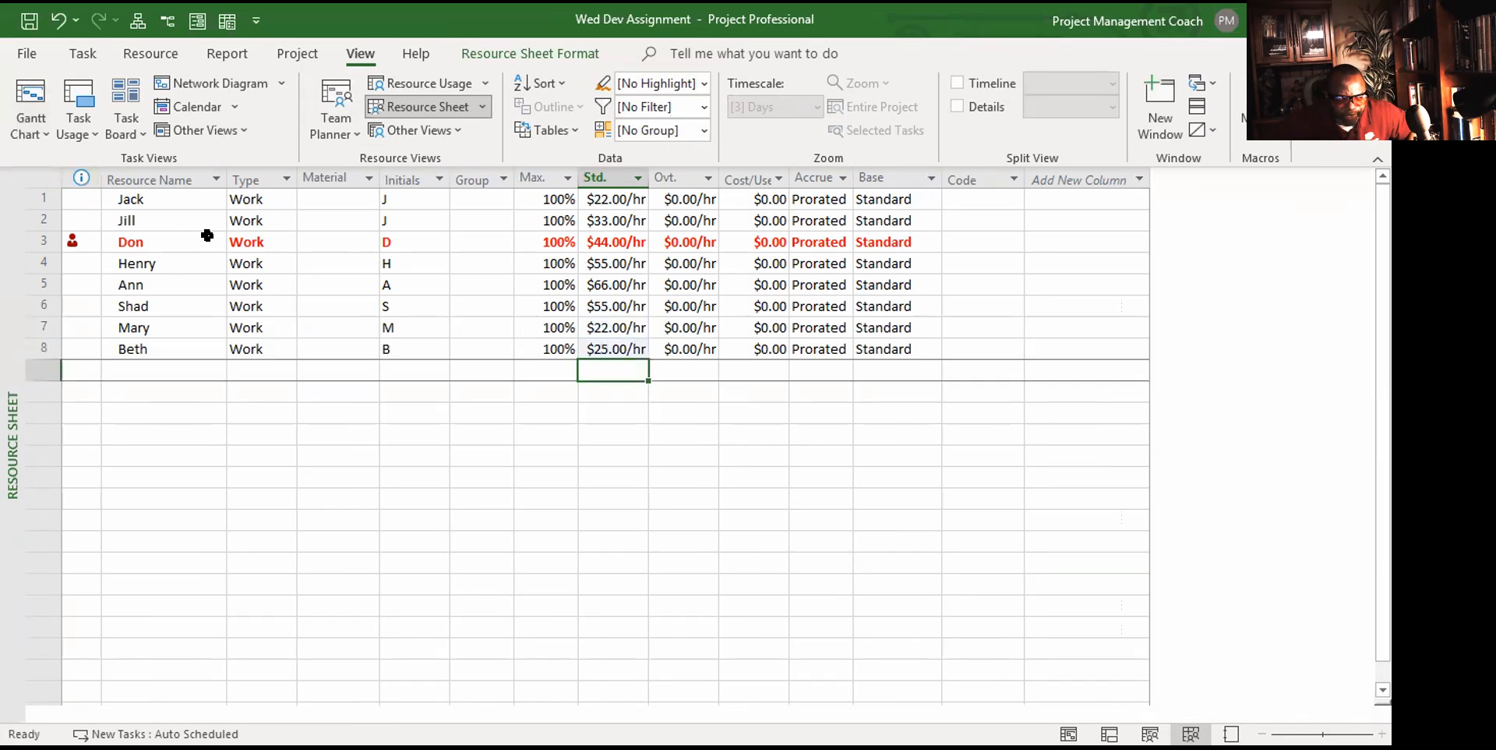
- Remove the overallocated $44/hr resource from Identify Stakeholders in the Gantt Chart, undoing and redoing the removal to compare the allocation indicators
{"action": "left_click", "coordinate": [174, 241]}
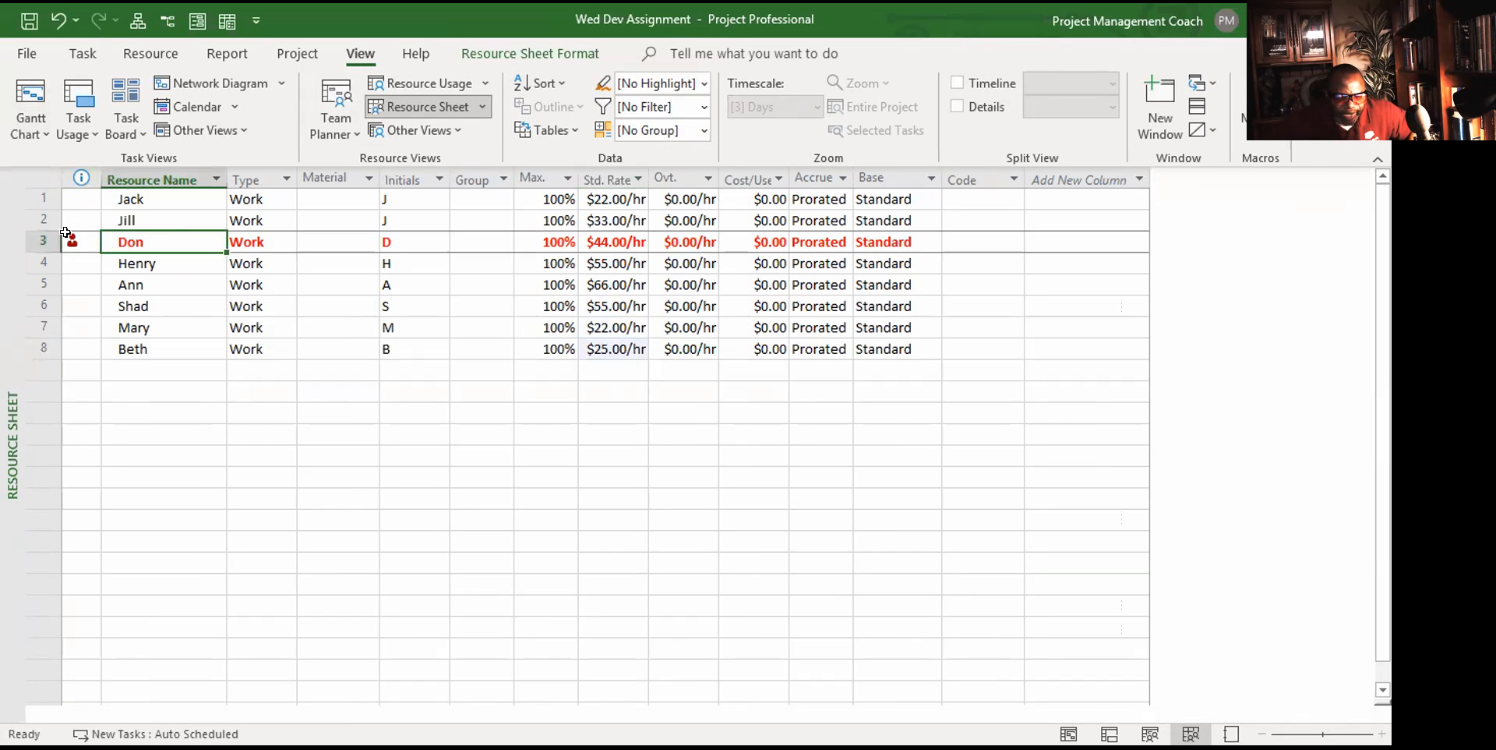
{"action": "left_click", "coordinate": [29, 96]}
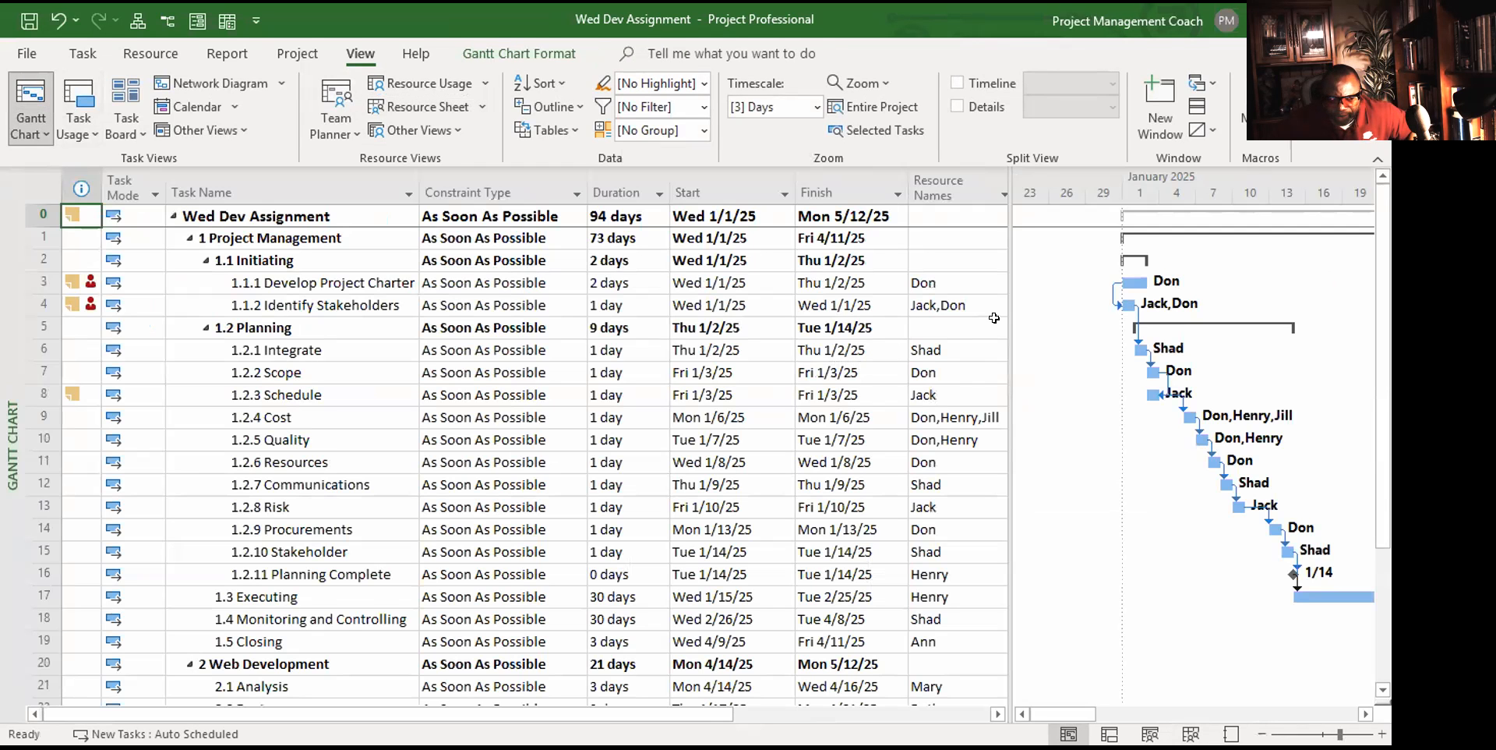
{"action": "left_click", "coordinate": [979, 305]}
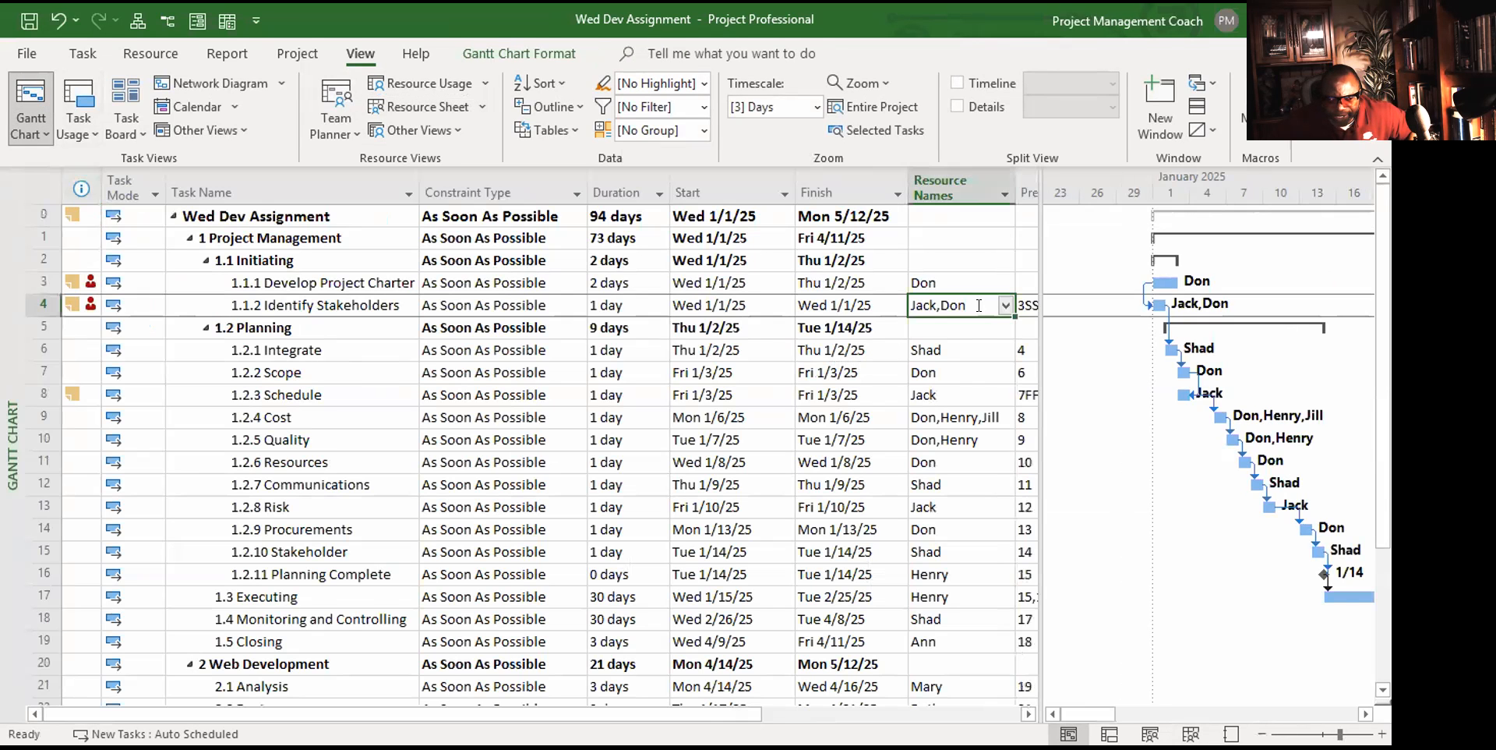
{"action": "left_click", "coordinate": [1004, 308]}
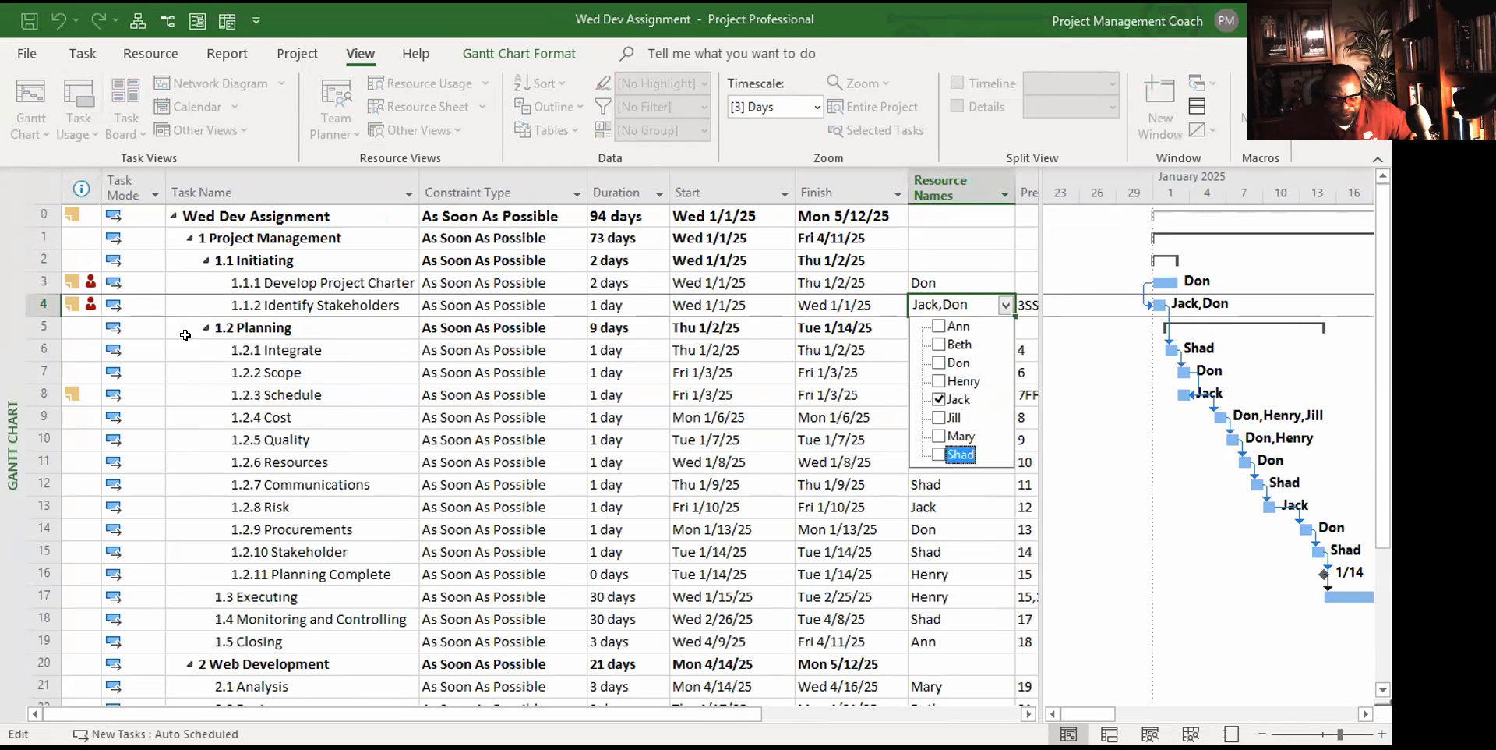
{"action": "key", "text": "Return"}
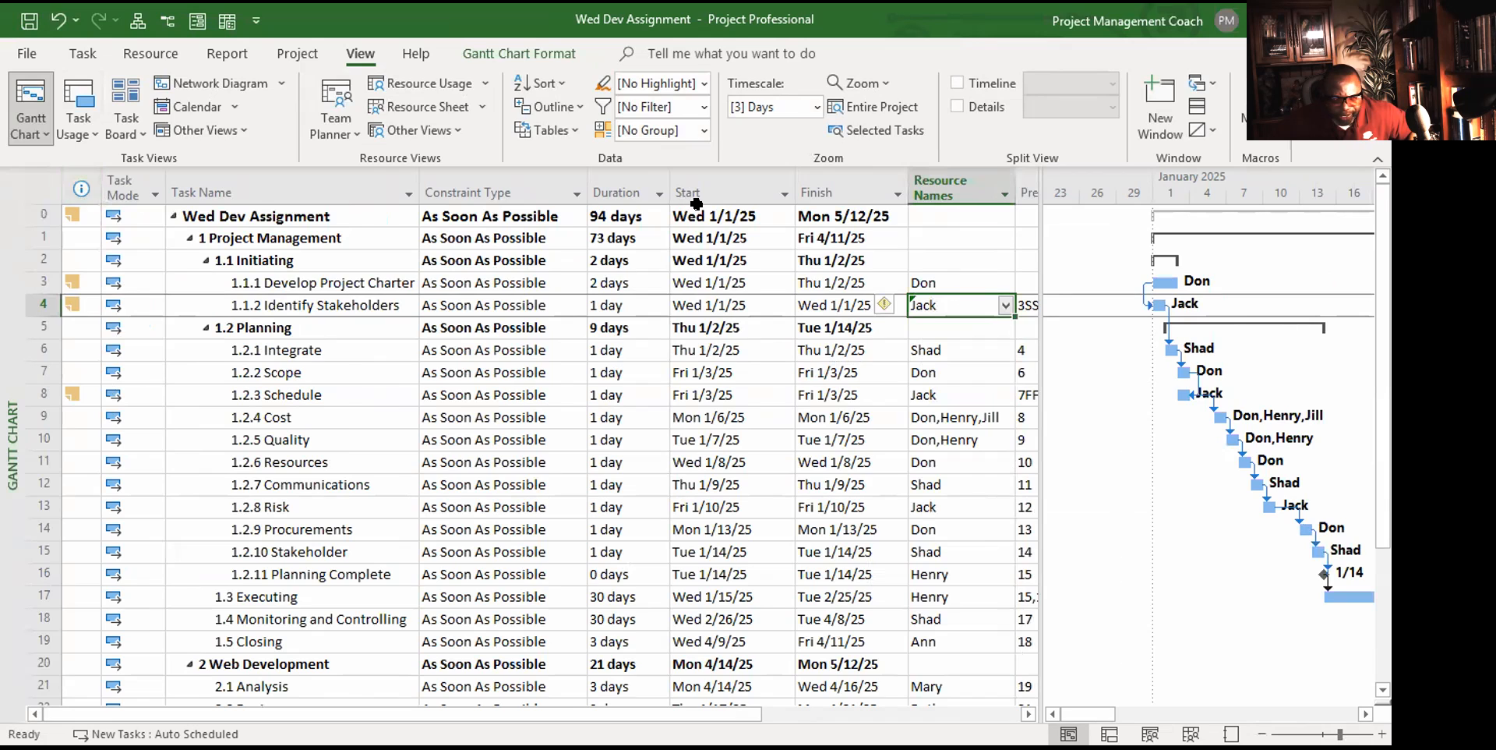
{"action": "key", "text": "ctrl+z"}
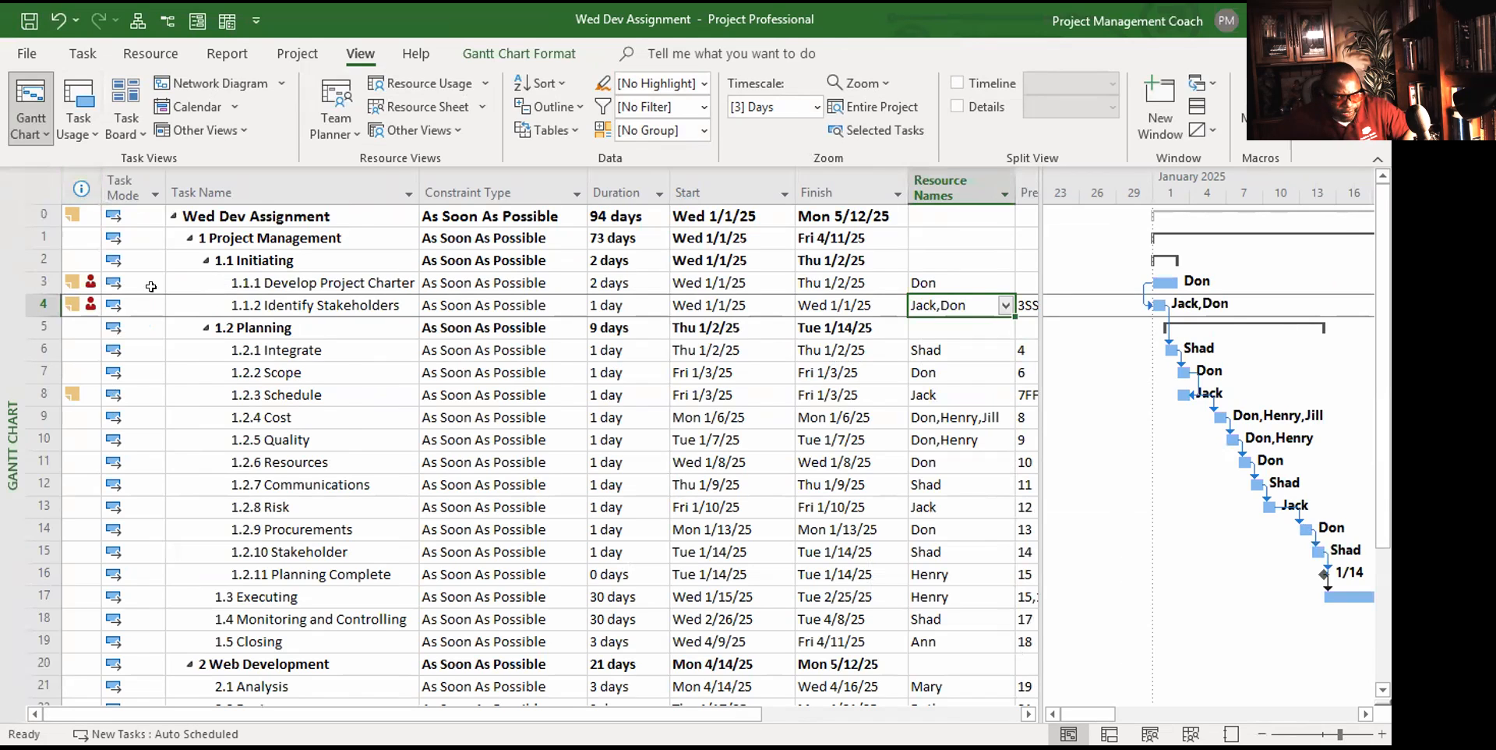
{"action": "key", "text": "ctrl+y"}
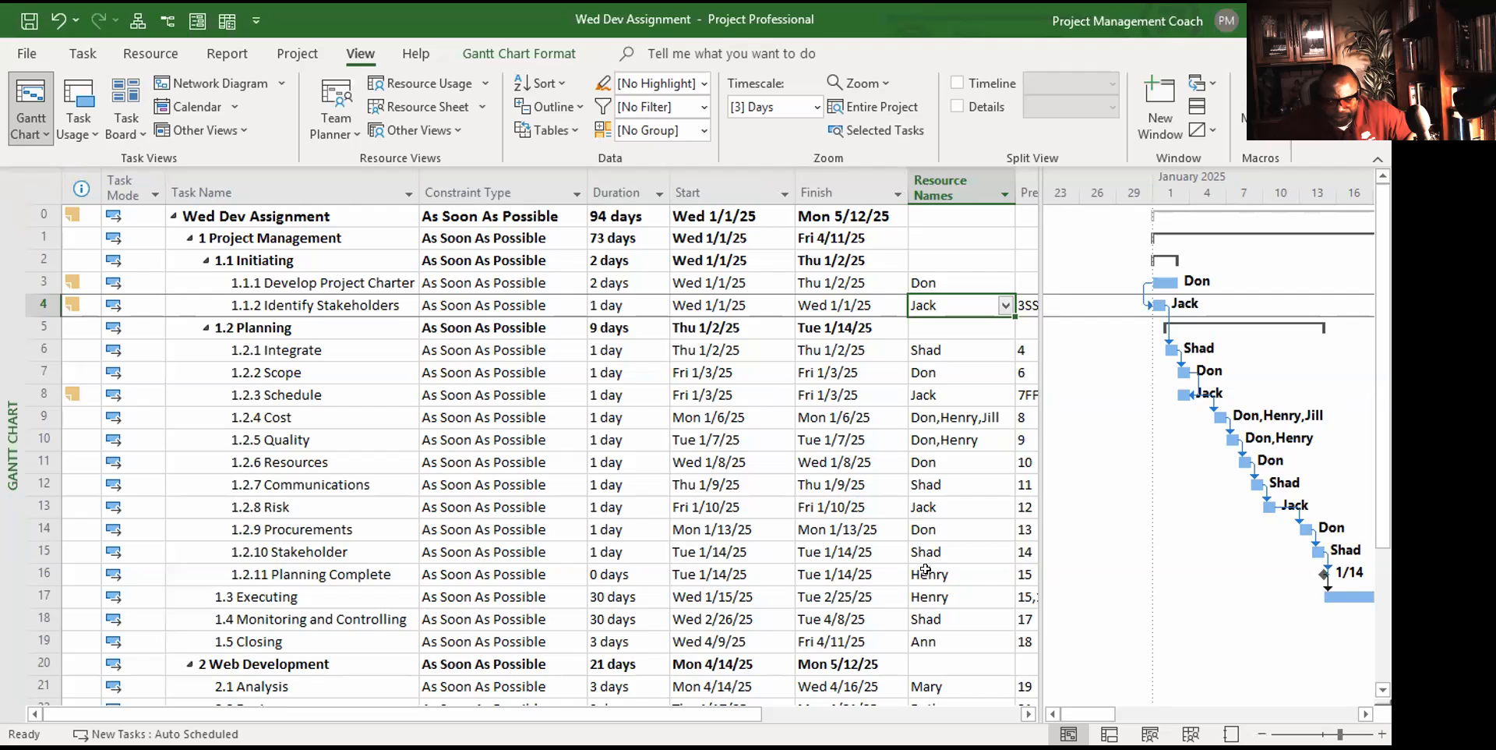
- Assign the $25/hr resource to Mock-ups ready and the resource used for Risk to Source feedback of Mock-ups at Sync Meeting
{"action": "scroll", "coordinate": [930, 441], "scroll_direction": "down", "scroll_amount": 4}
{"action": "left_click", "coordinate": [926, 461]}
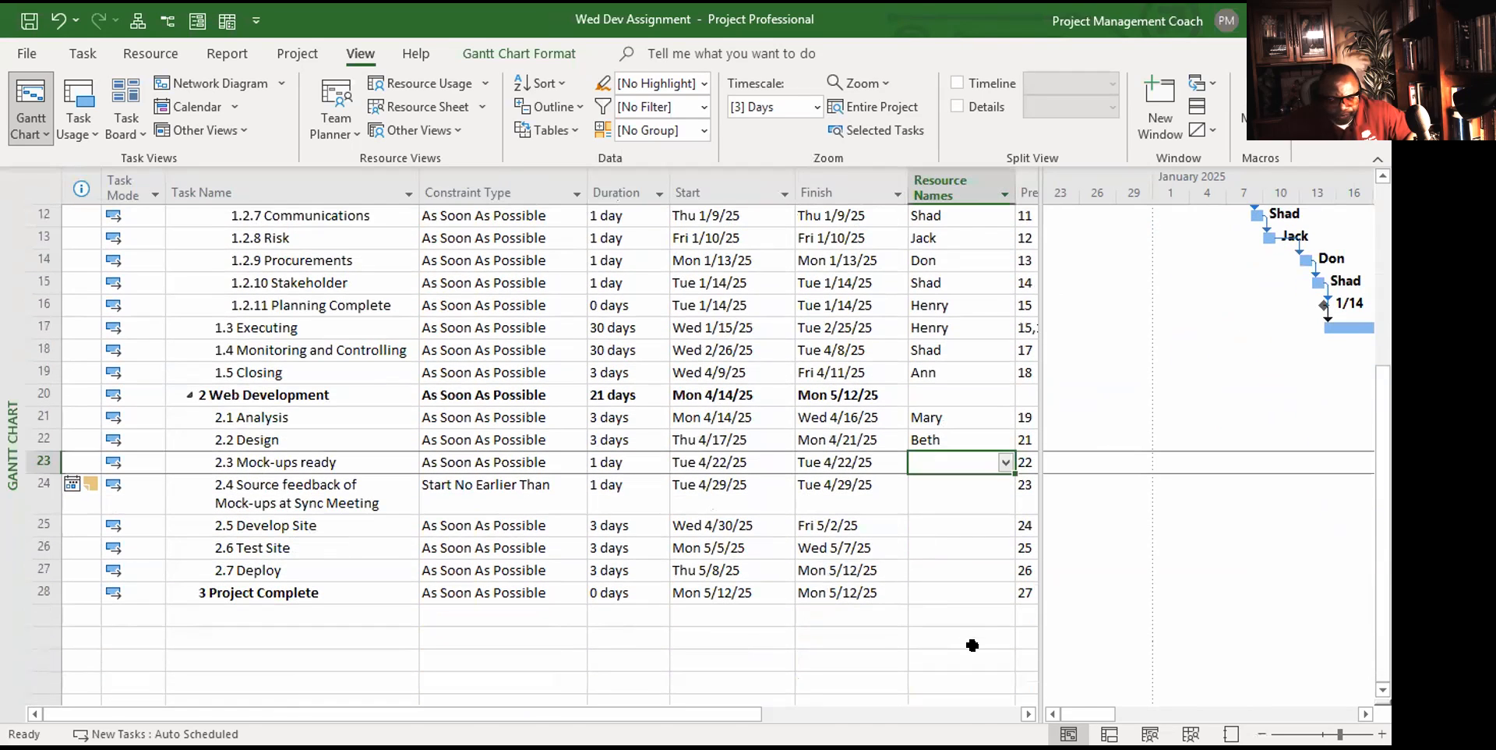
{"action": "type", "text": "Beth"}
{"action": "key", "text": "Return"}
{"action": "type", "text": "Jack"}
{"action": "key", "text": "Return"}
- Assign Executing's resource to Develop Site and Deploy, Monitoring and Controlling's resource to Test Site, and the $25/hr resource to Project Complete
{"action": "type", "text": "Henry"}
{"action": "key", "text": "Return"}
{"action": "type", "text": "Shad"}
{"action": "key", "text": "Return"}
{"action": "type", "text": "H"}
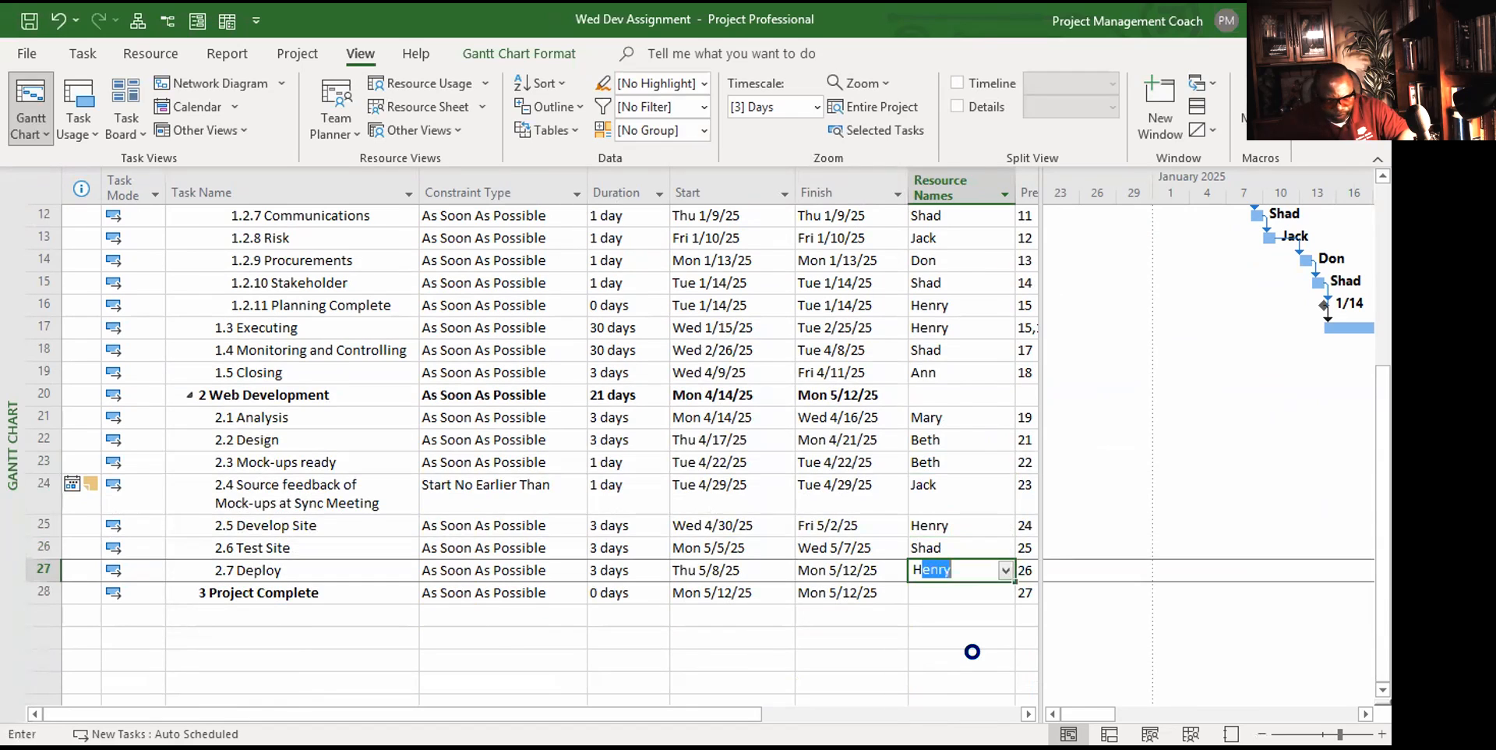
{"action": "key", "text": "Return"}
{"action": "key", "text": "Return"}
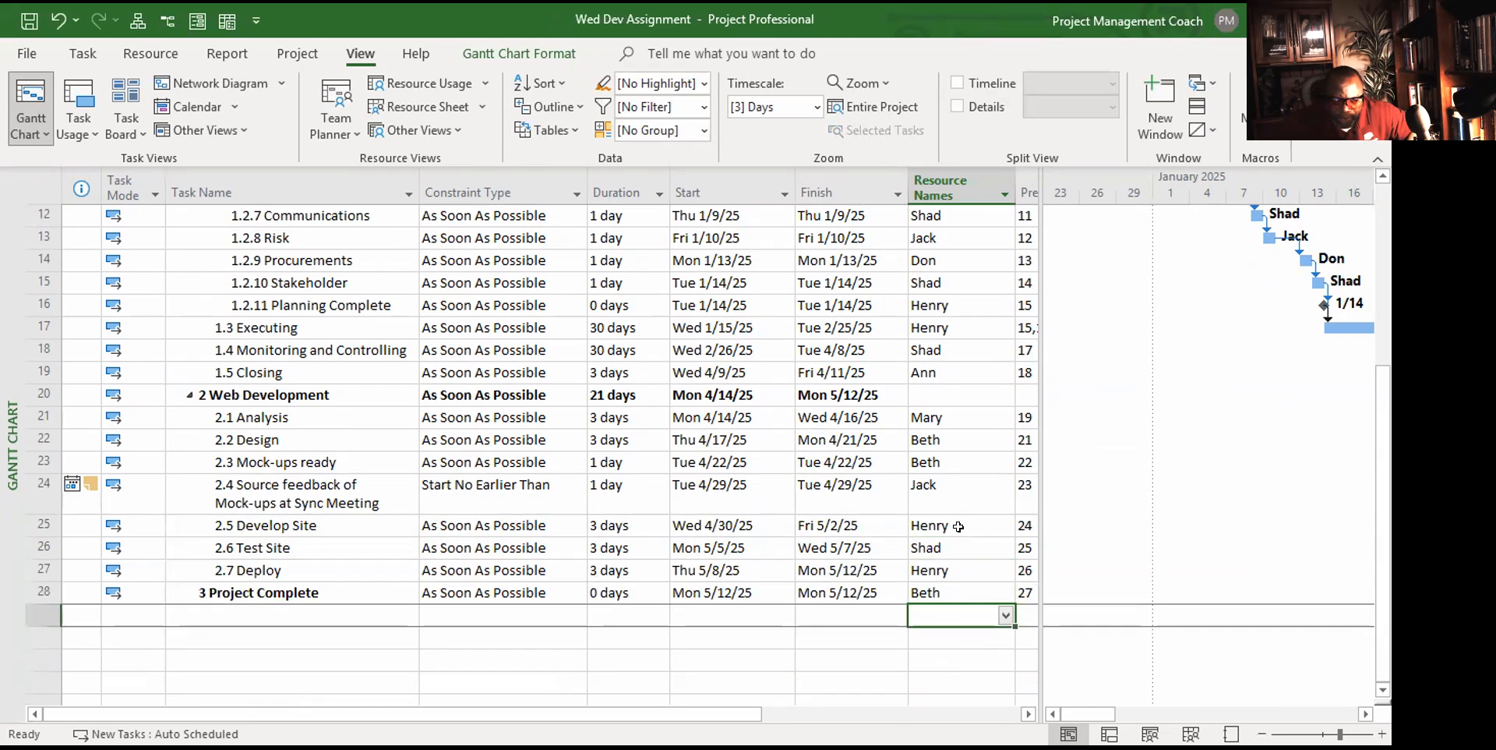
- Insert a Cost column before Resource Names and widen the task table until the resource assignments show
{"action": "scroll", "coordinate": [958, 527], "scroll_direction": "up", "scroll_amount": 4}
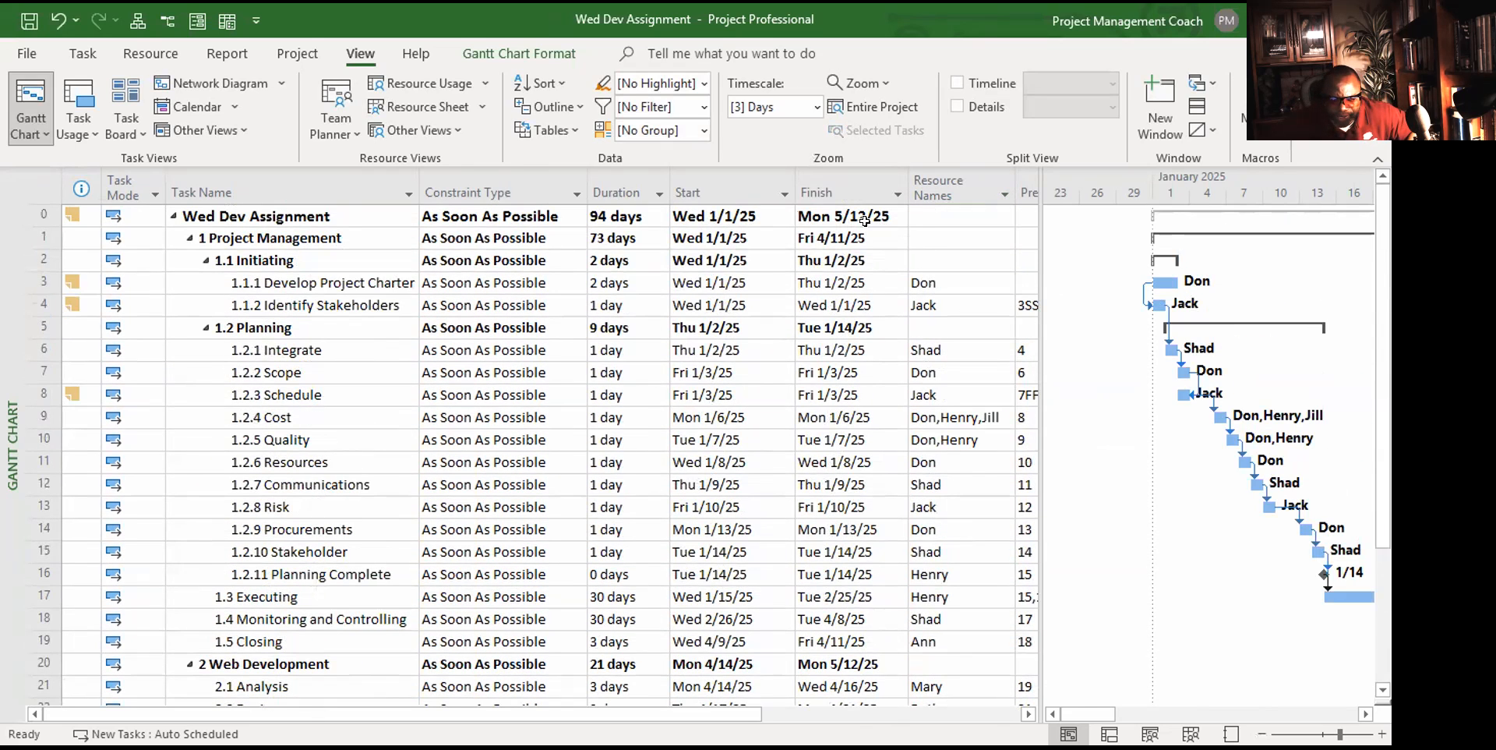
{"action": "right_click", "coordinate": [925, 169]}
{"action": "left_click", "coordinate": [1001, 343]}
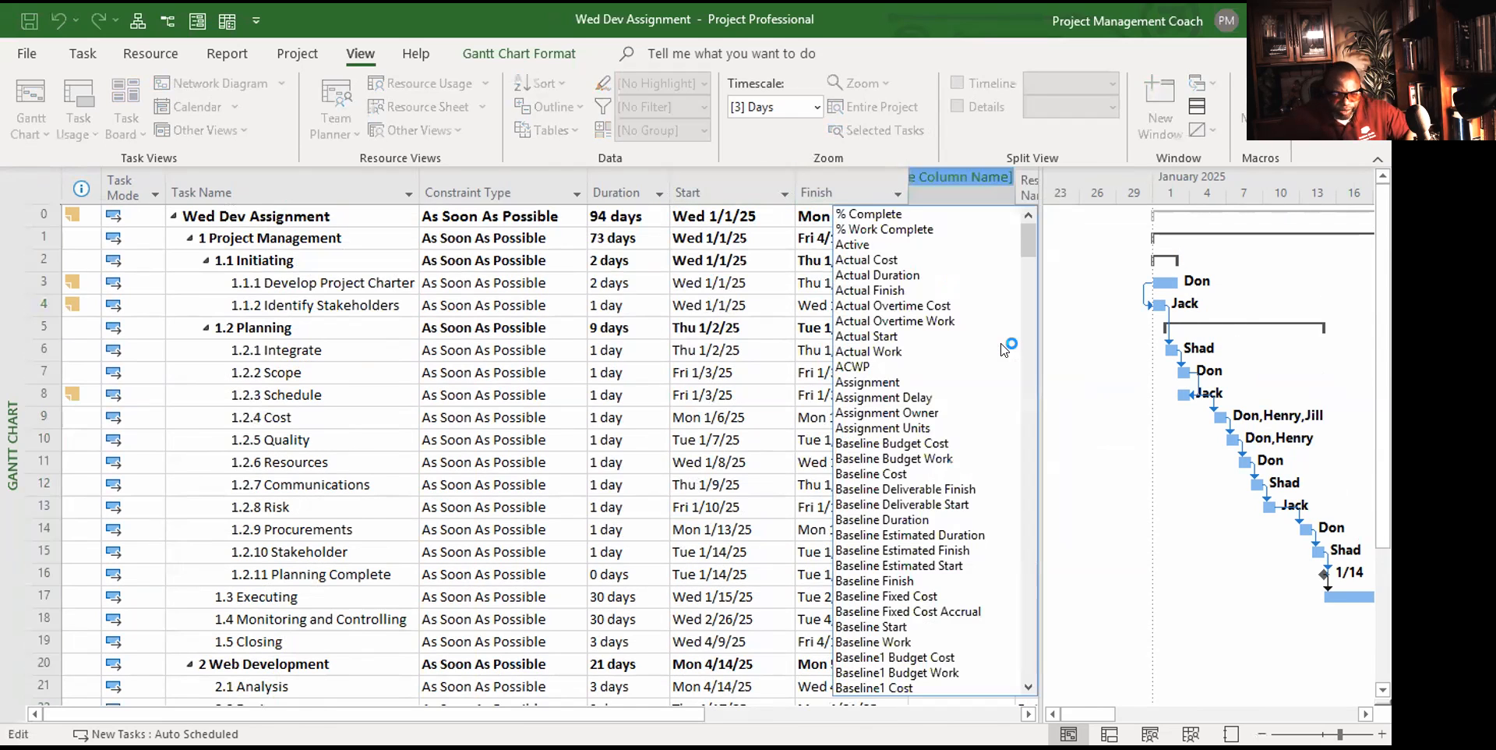
{"action": "type", "text": "cost"}
{"action": "key", "text": "Return"}
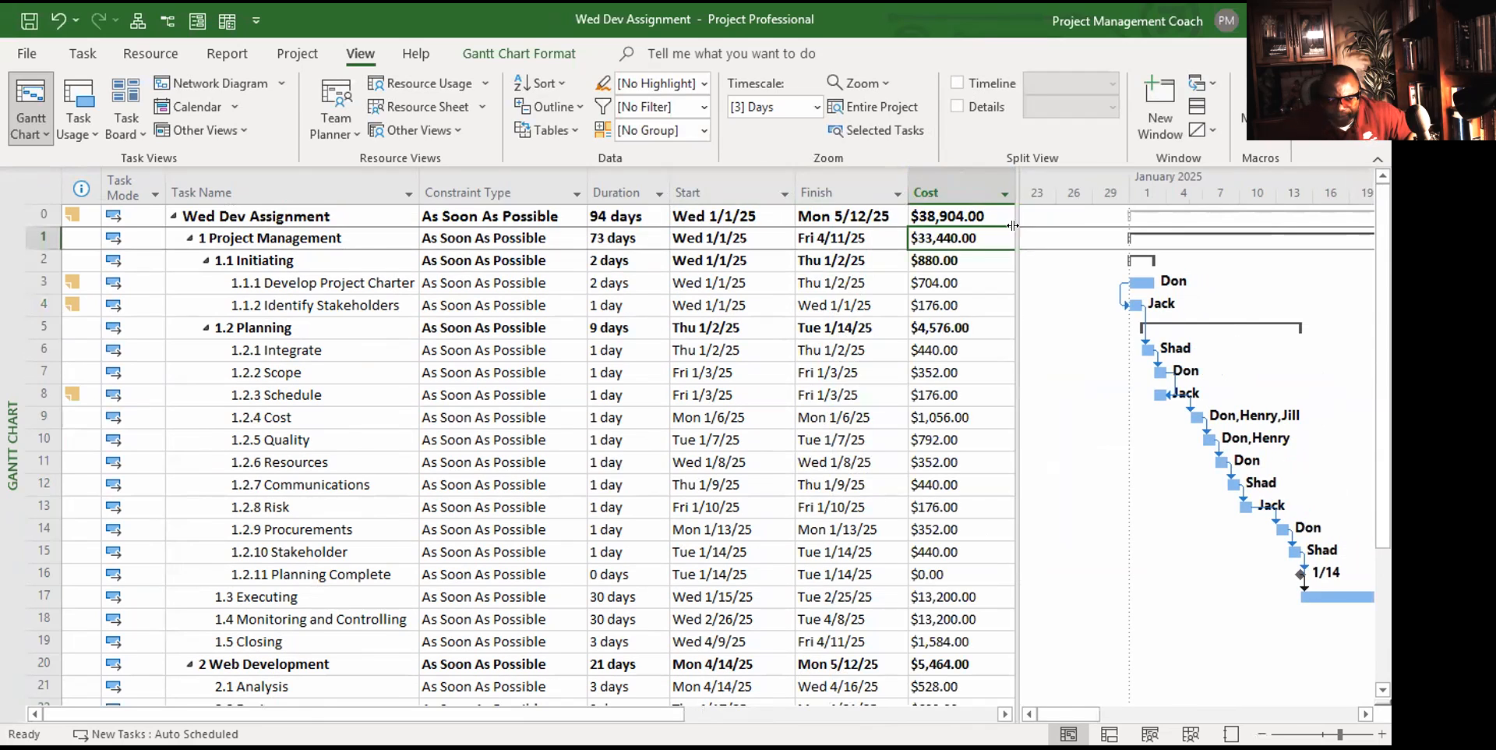
{"action": "left_click_drag", "start_coordinate": [1017, 227], "coordinate": [1104, 231]}
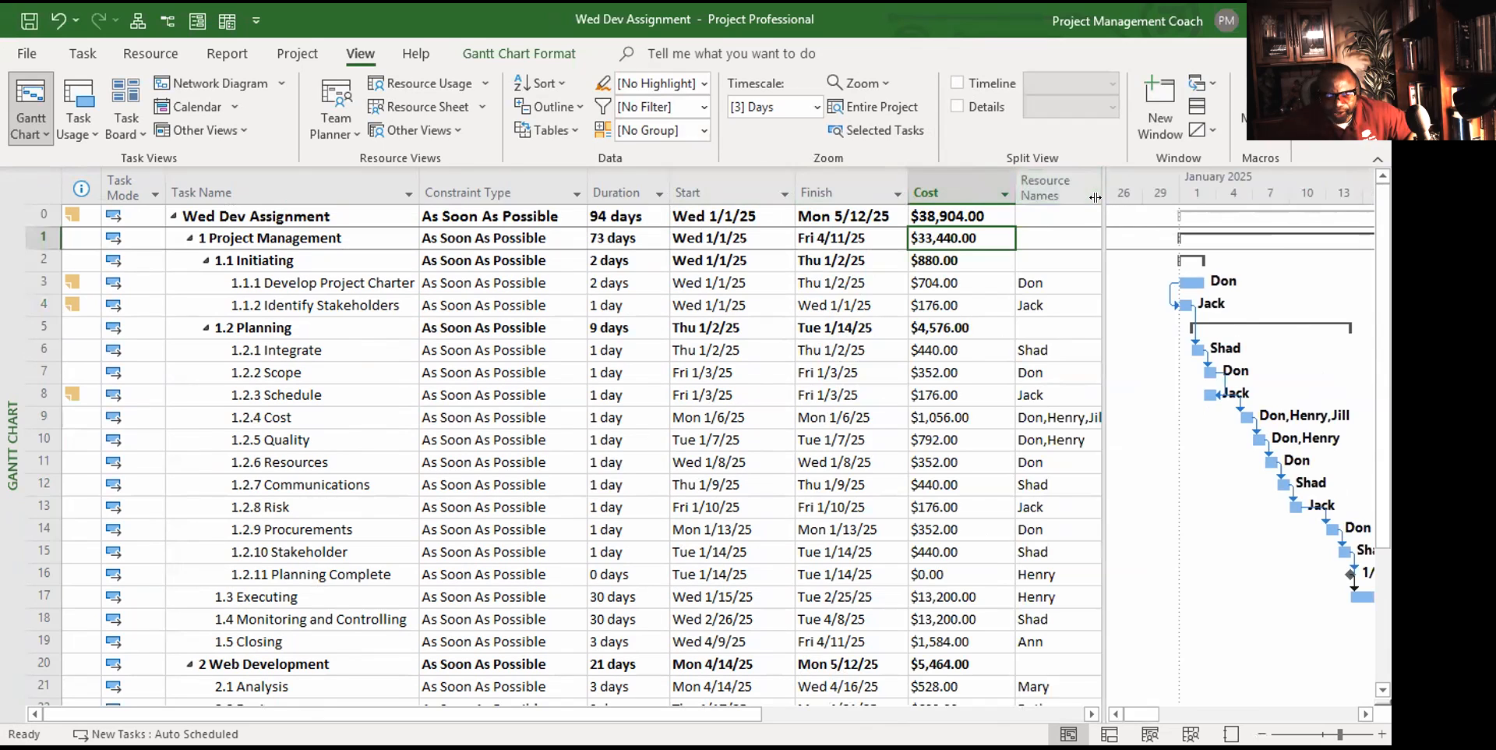
- Insert a Baseline Cost column before the Cost column and compare the two columns
{"action": "right_click", "coordinate": [939, 169]}
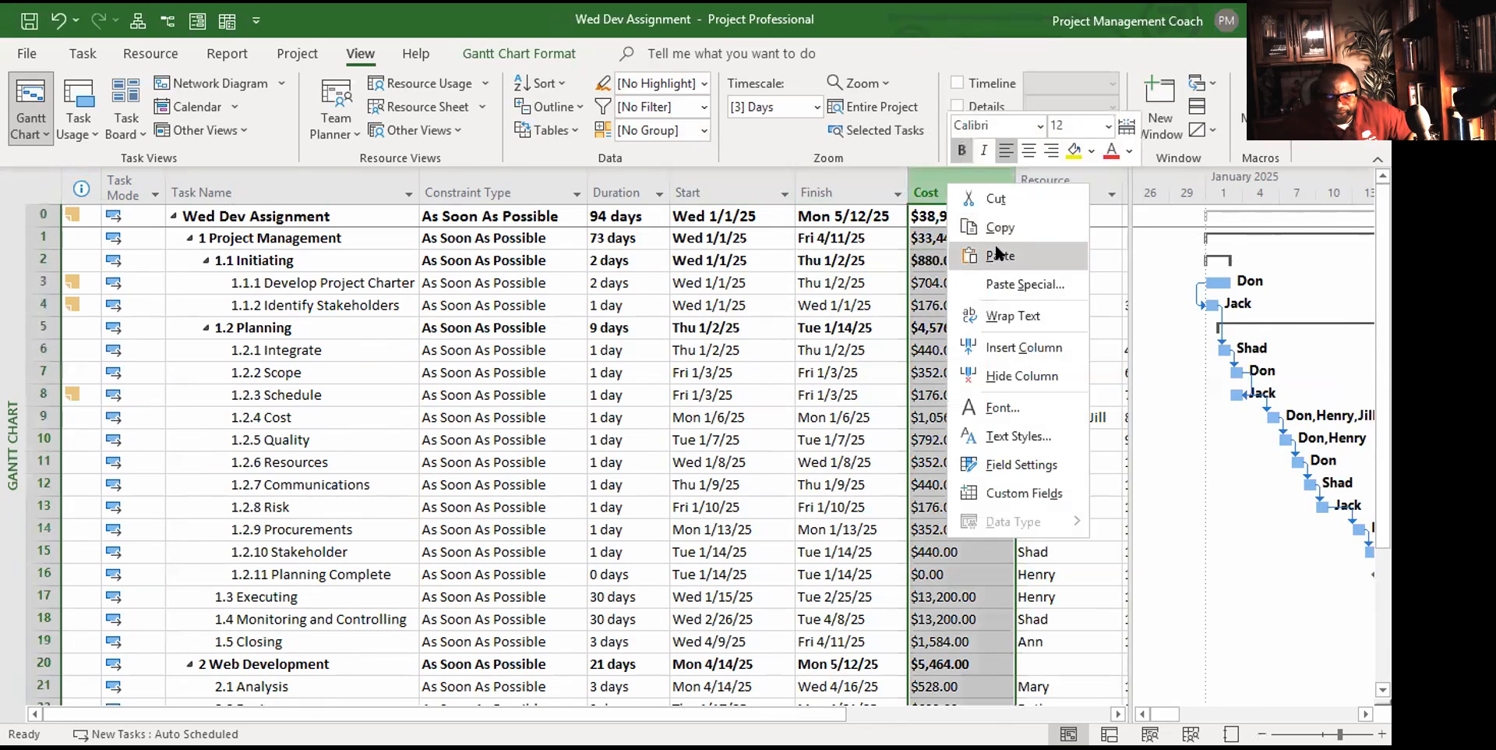
{"action": "left_click", "coordinate": [1013, 347]}
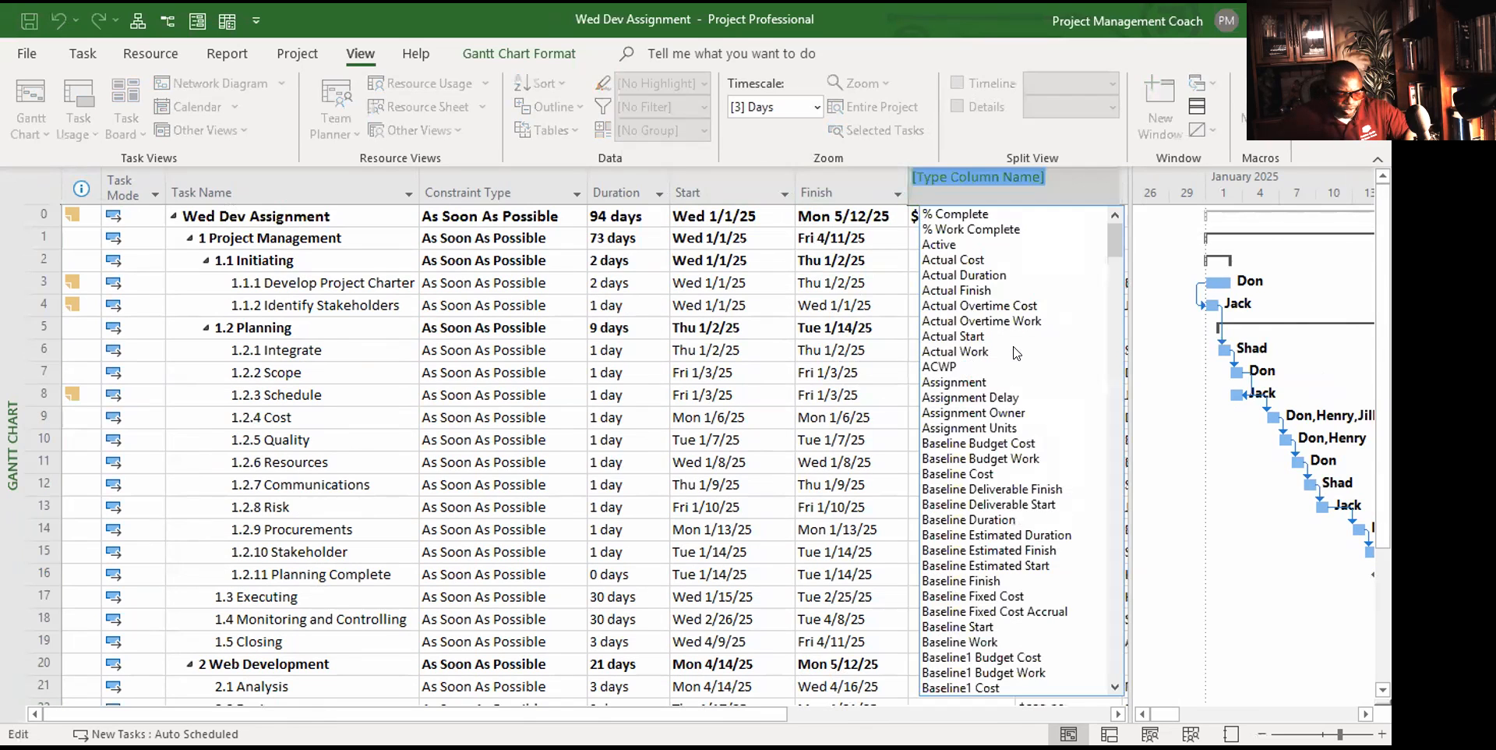
{"action": "type", "text": "baseline cost"}
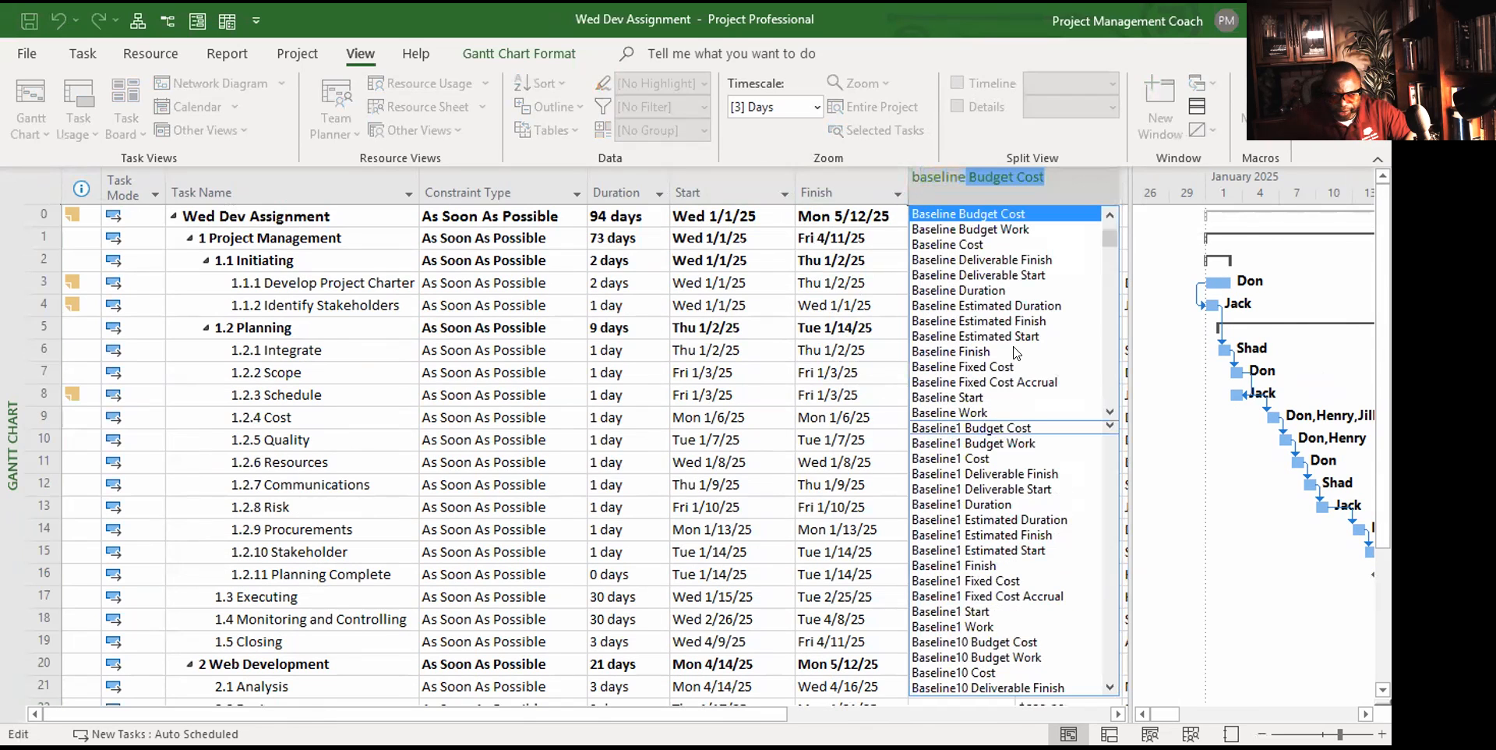
{"action": "key", "text": "Return"}
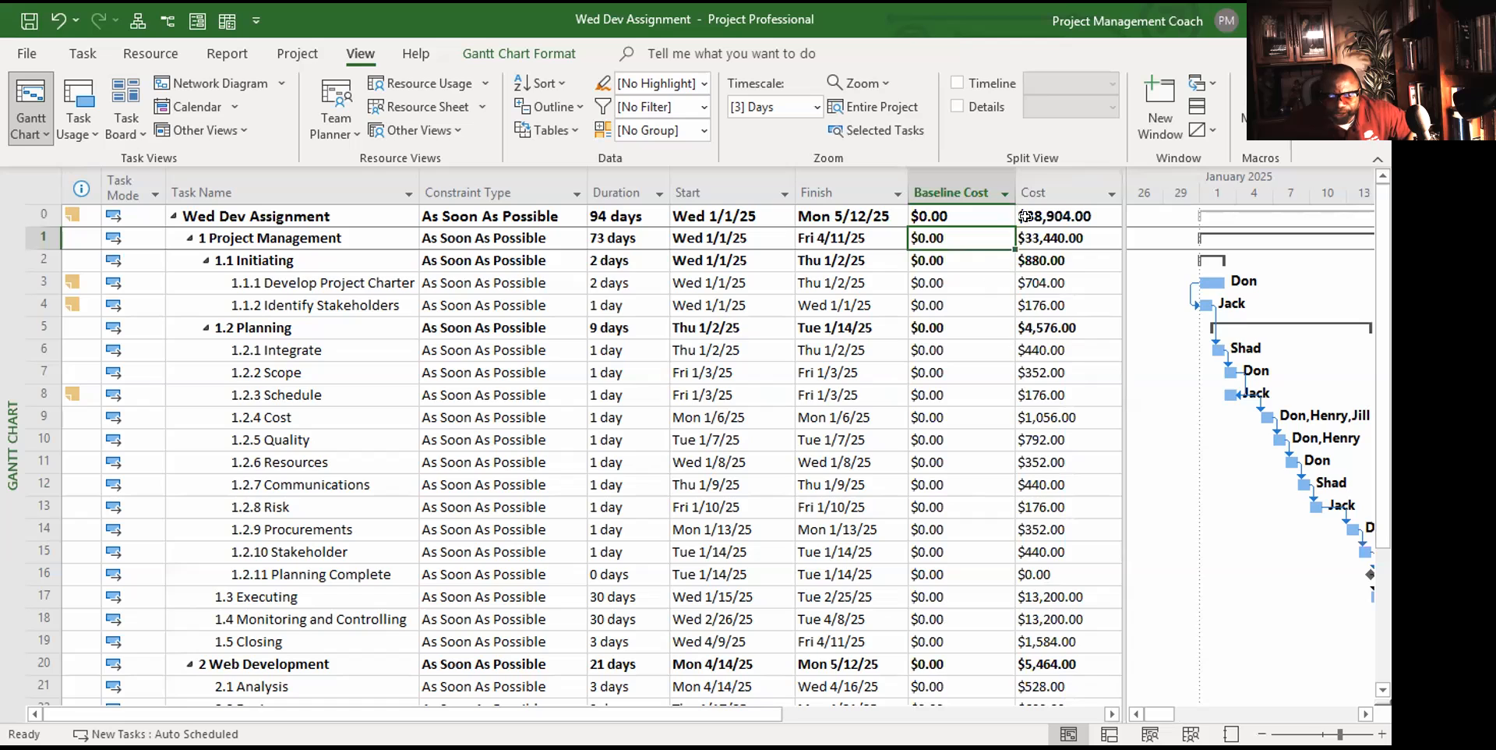
{"action": "left_click", "coordinate": [1044, 191]}
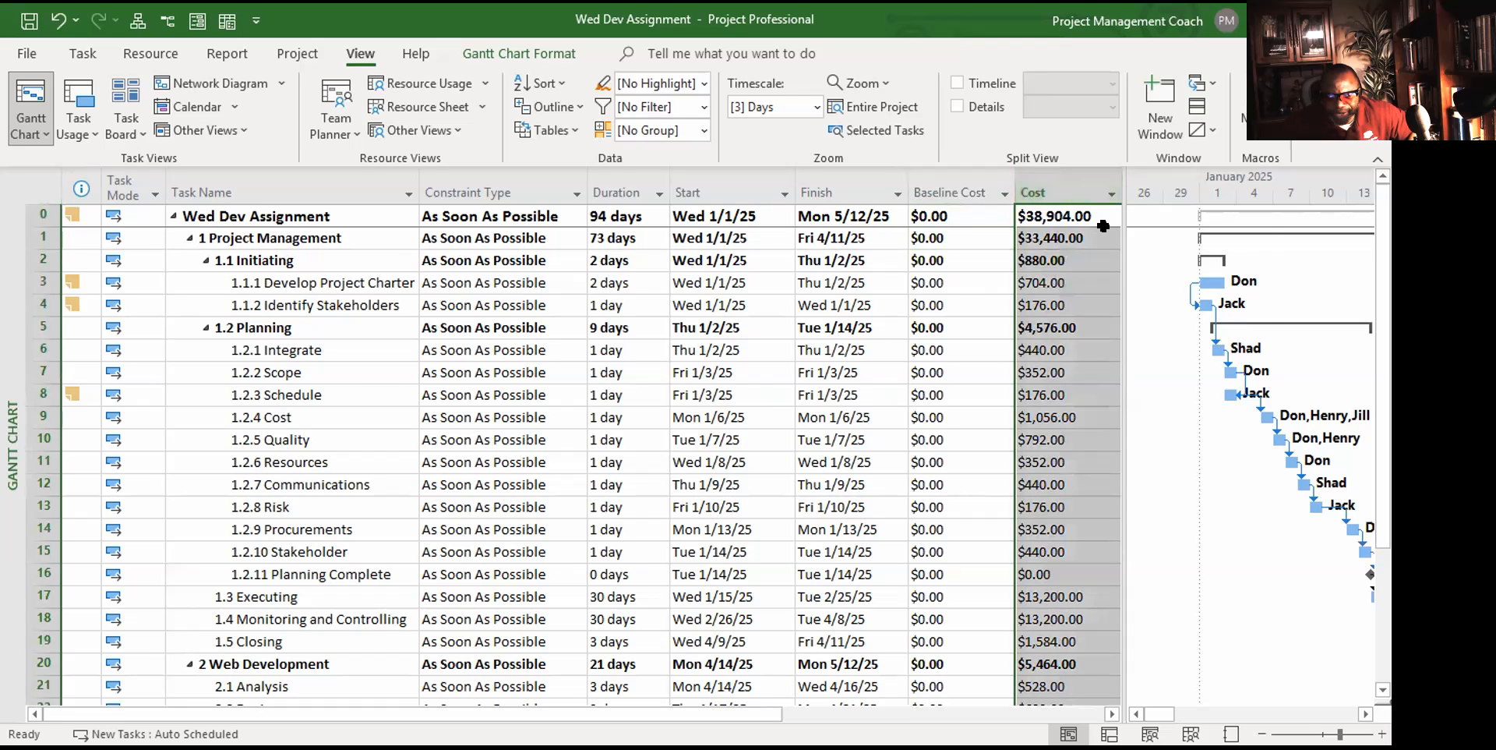
{"action": "left_click", "coordinate": [974, 191]}
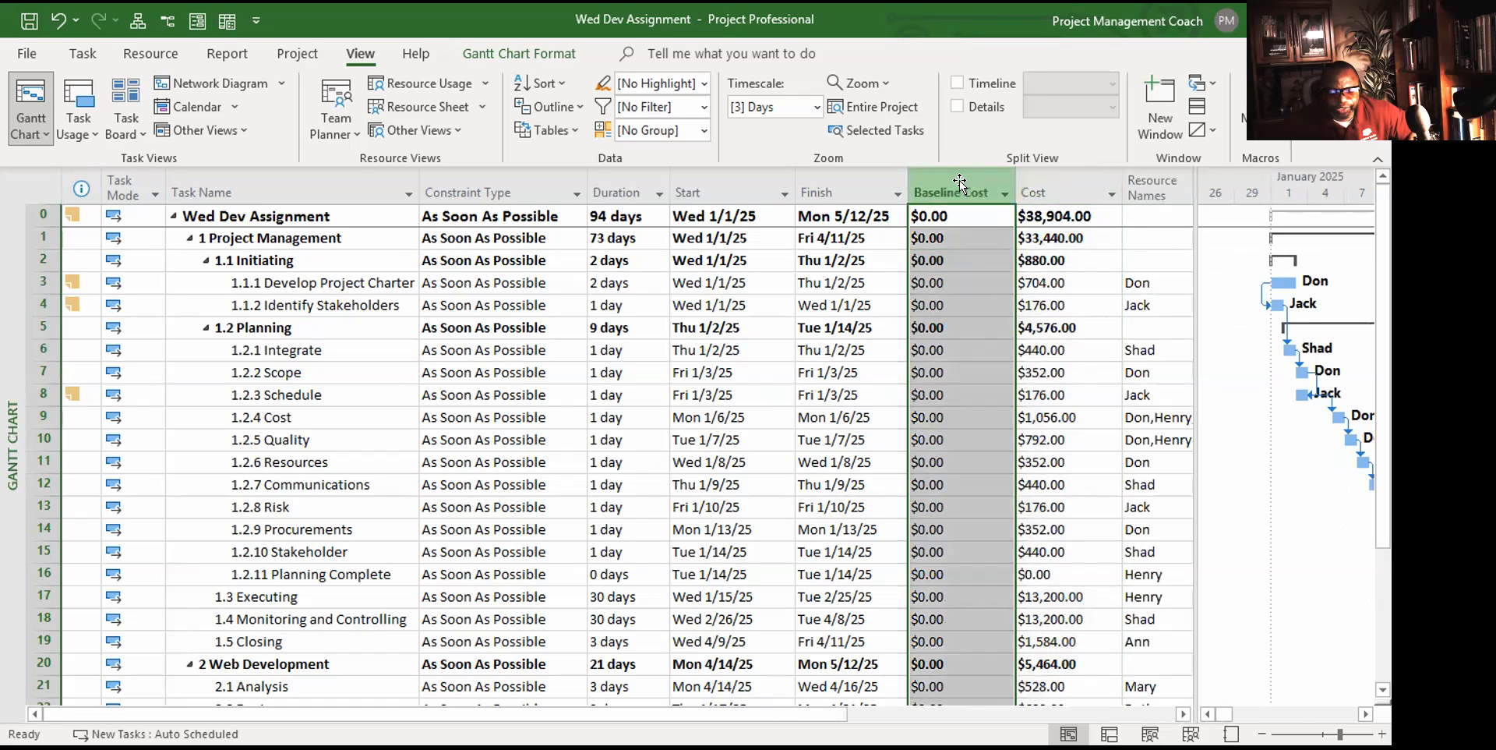
{"action": "left_click", "coordinate": [979, 237]}
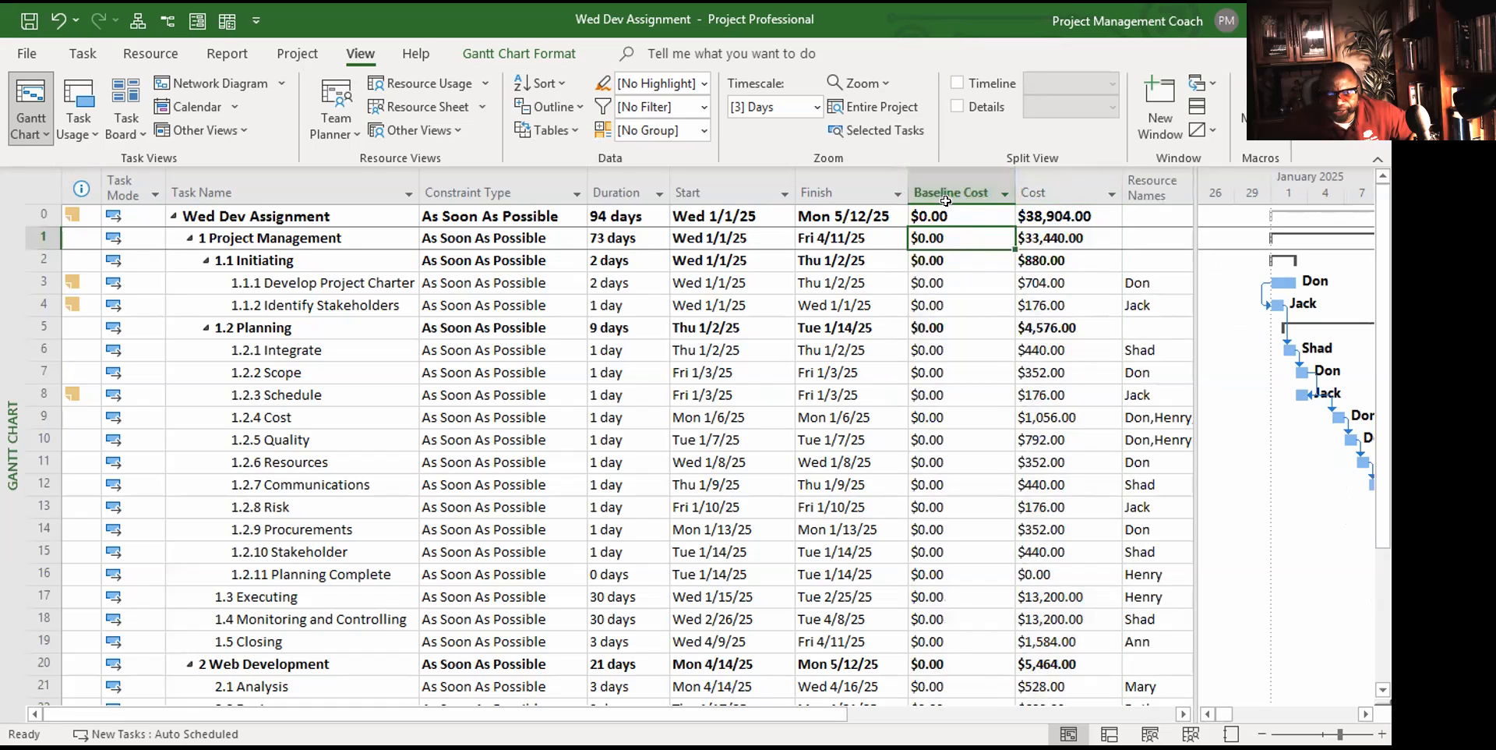
- Insert a Baseline Start column before the Baseline Cost column
{"action": "right_click", "coordinate": [939, 177]}
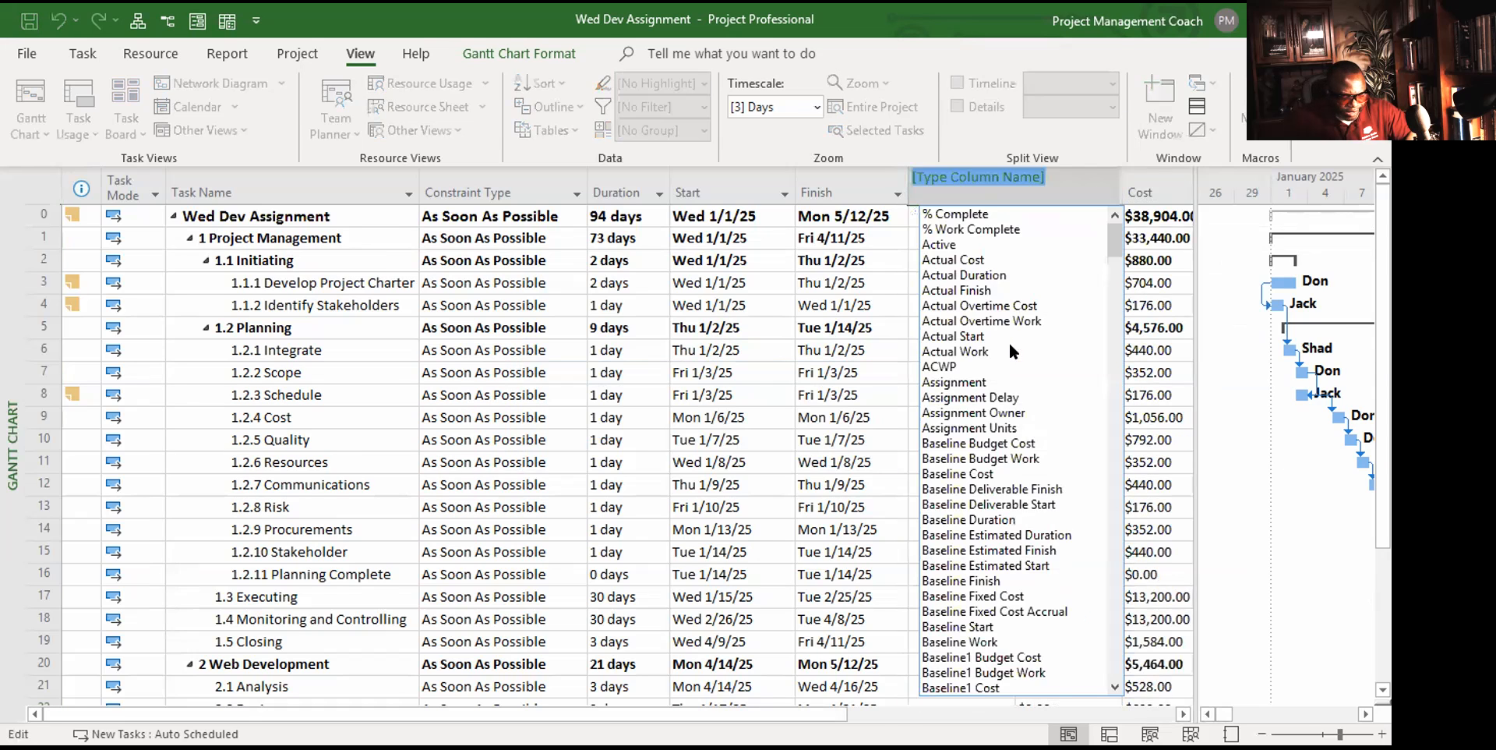
{"action": "type", "text": "baseline start"}
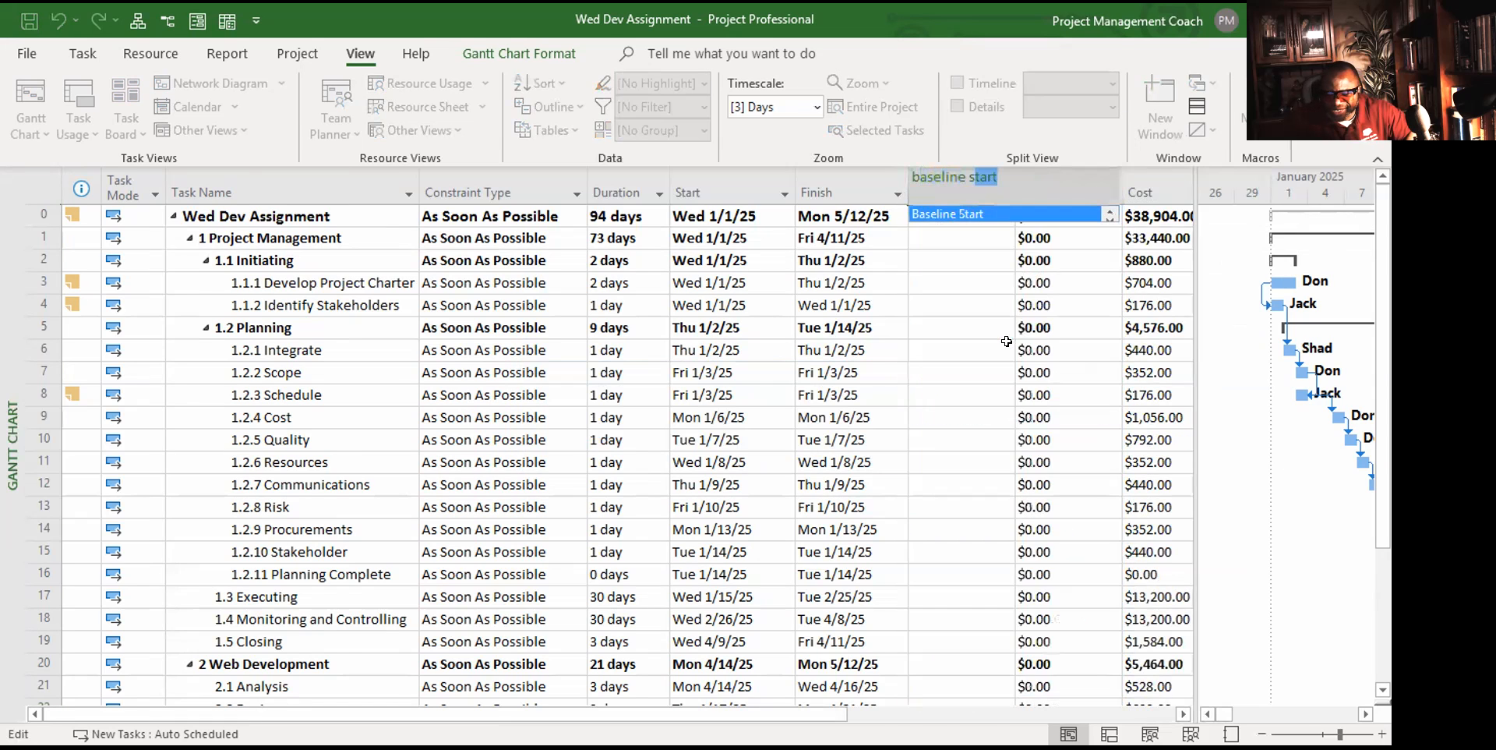
{"action": "key", "text": "Return"}
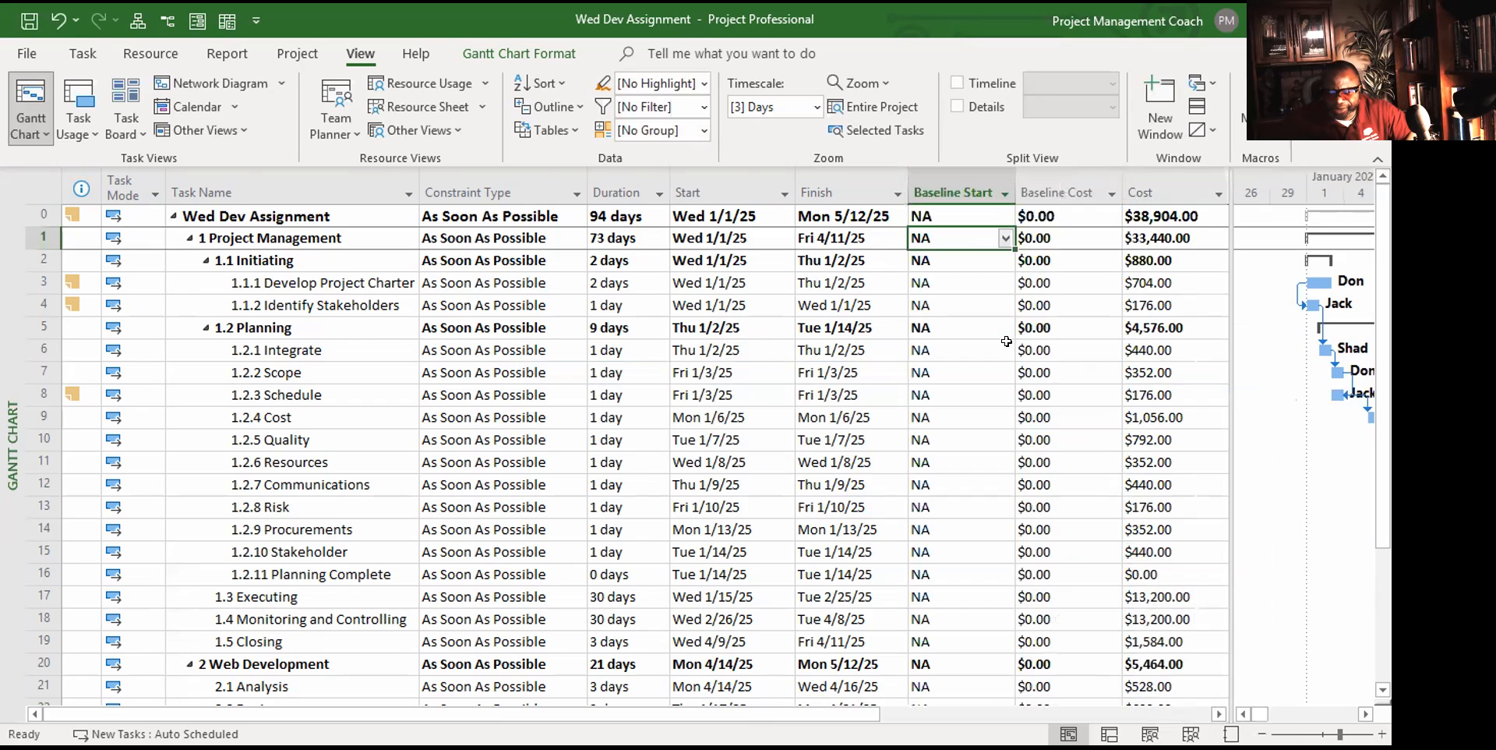
- Insert a Baseline Finish column before the Baseline Start column
{"action": "right_click", "coordinate": [963, 184]}
{"action": "left_click", "coordinate": [1028, 347]}
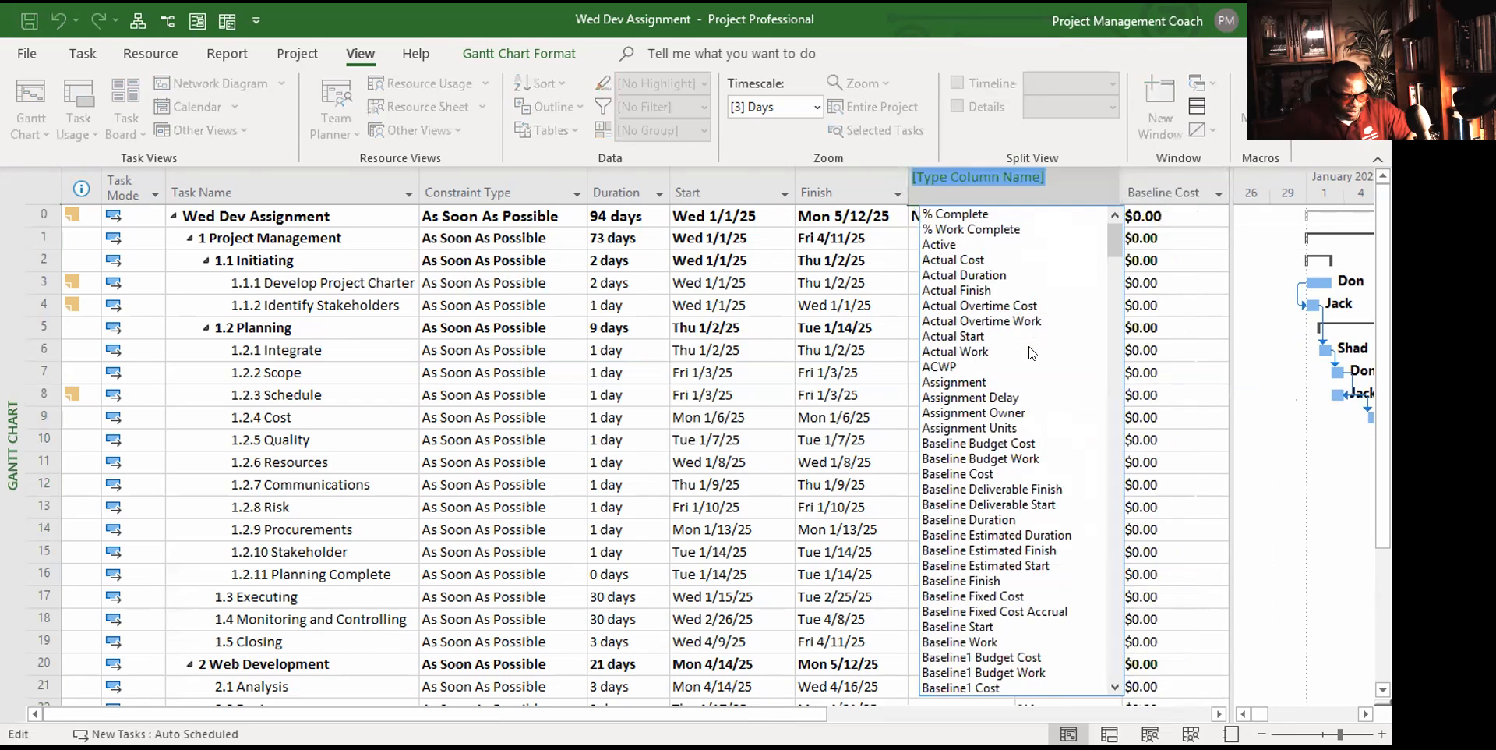
{"action": "type", "text": "baseline finish"}
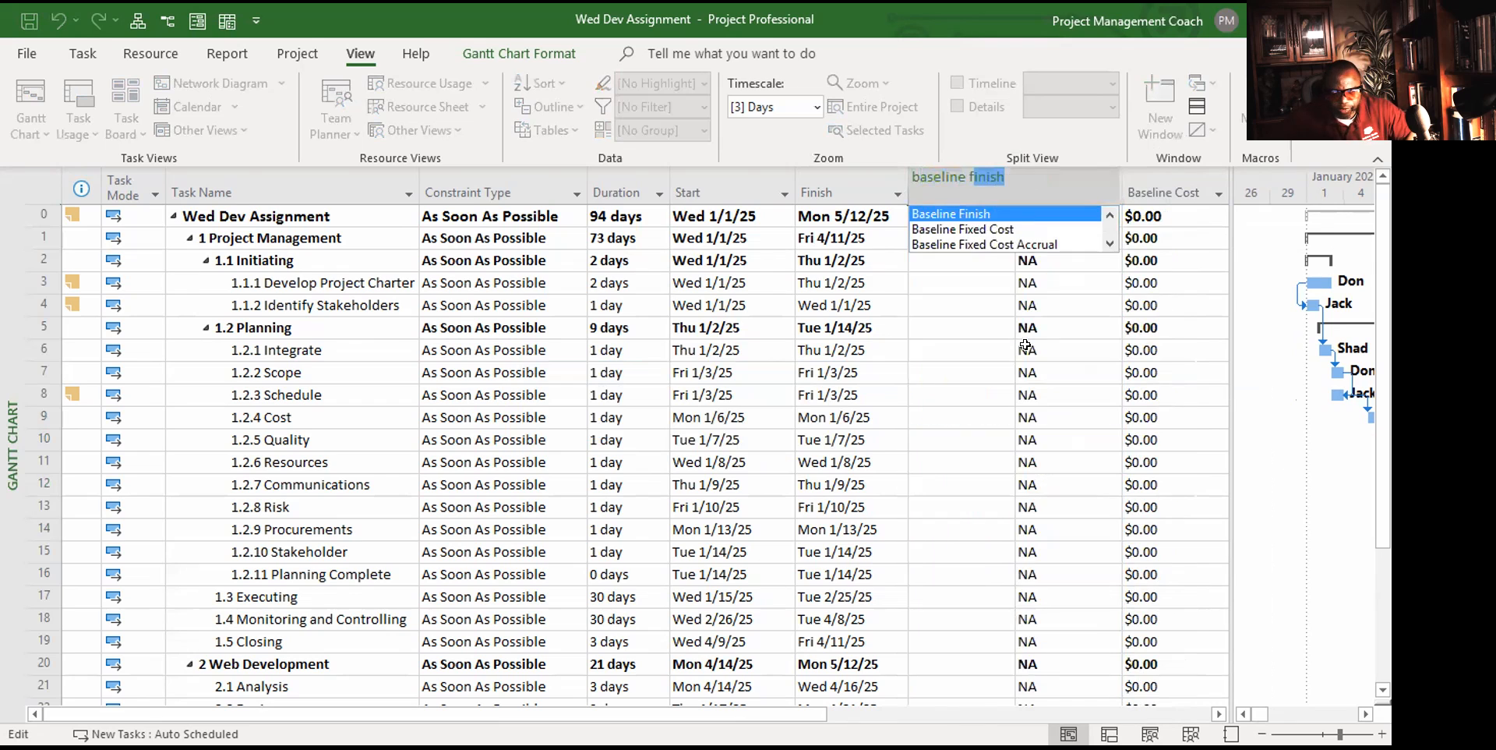
{"action": "key", "text": "Return"}
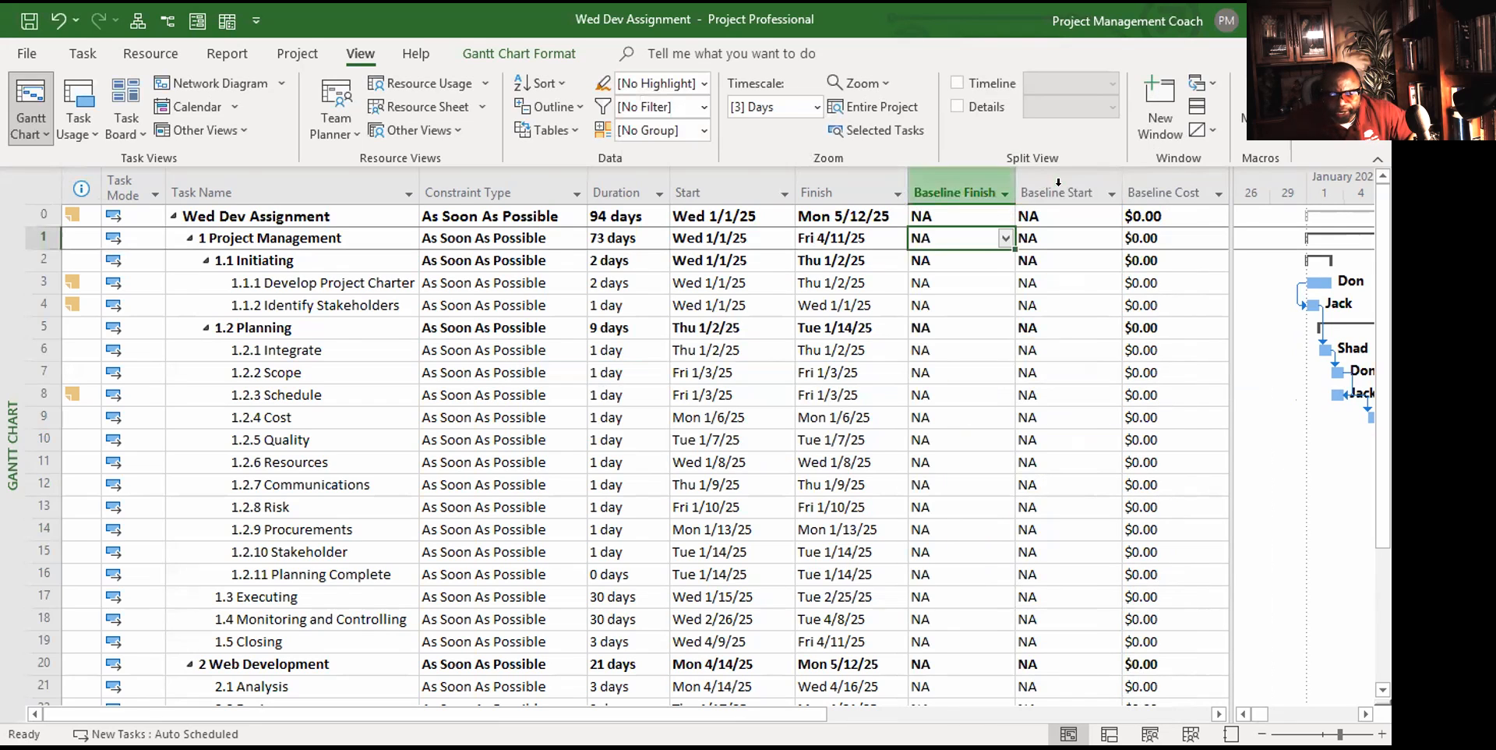
{"action": "left_click_drag", "start_coordinate": [726, 713], "coordinate": [979, 714]}
{"action": "left_click_drag", "start_coordinate": [819, 714], "coordinate": [665, 714]}
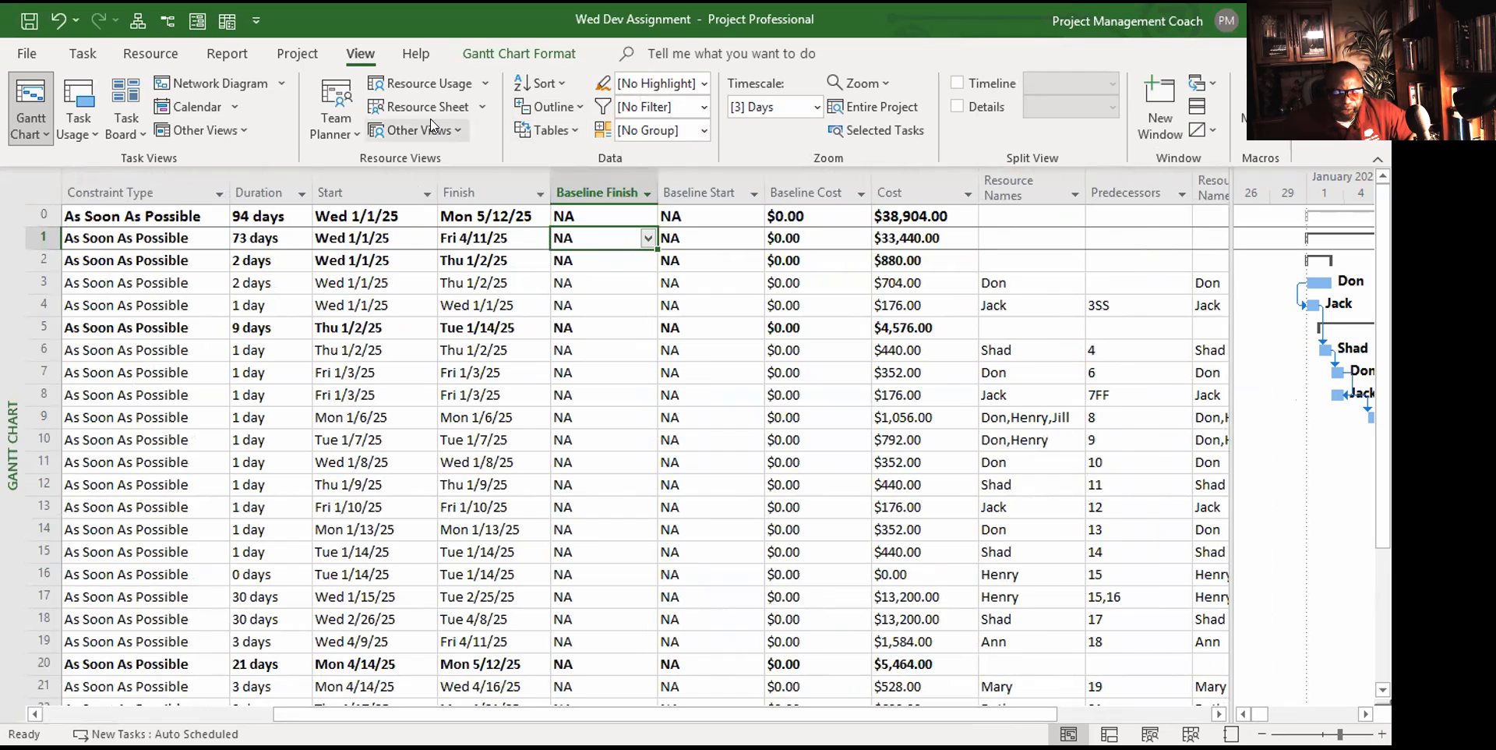
- Set the predecessor of 1.4 Monitoring and Controlling to 17SS so it starts together with Executing
{"action": "left_click", "coordinate": [279, 56]}
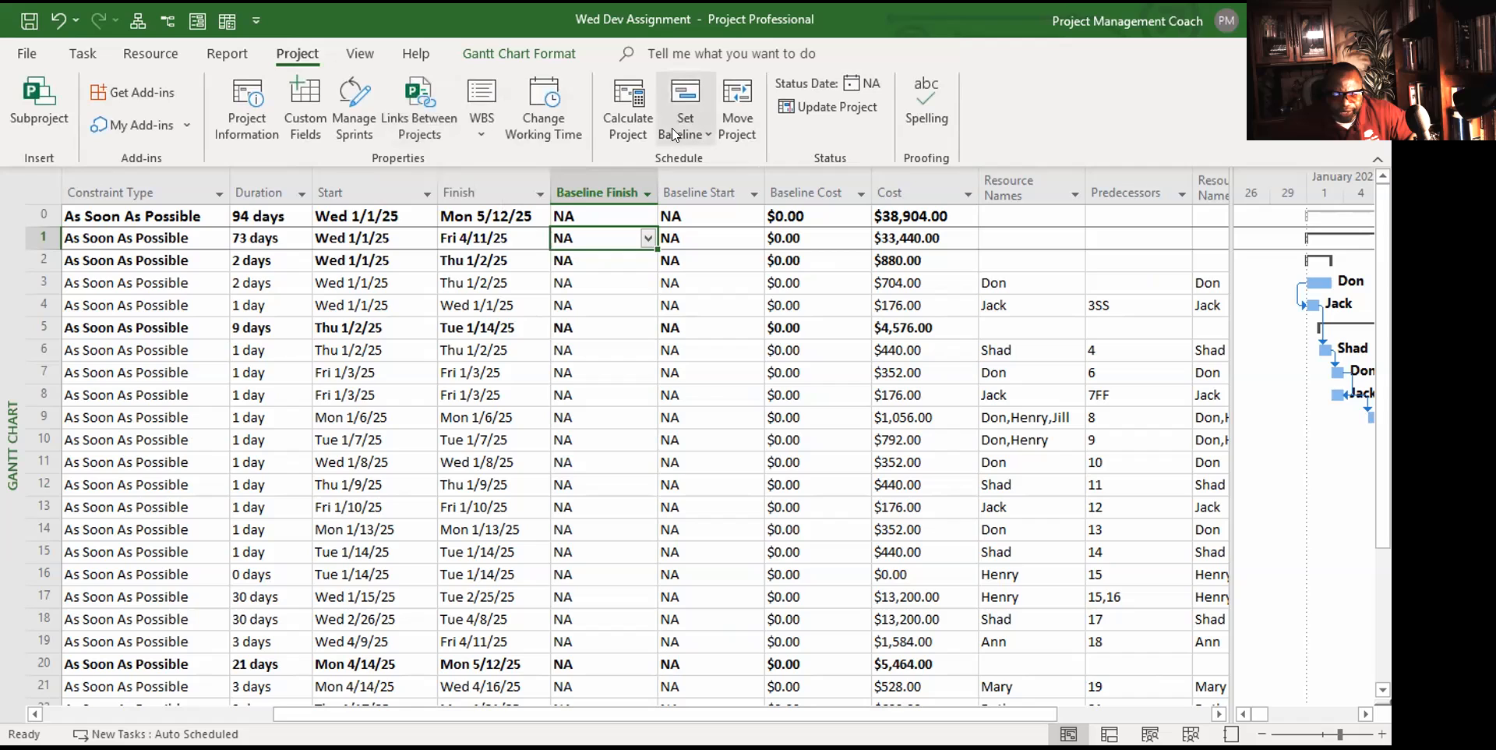
{"action": "left_click", "coordinate": [613, 393]}
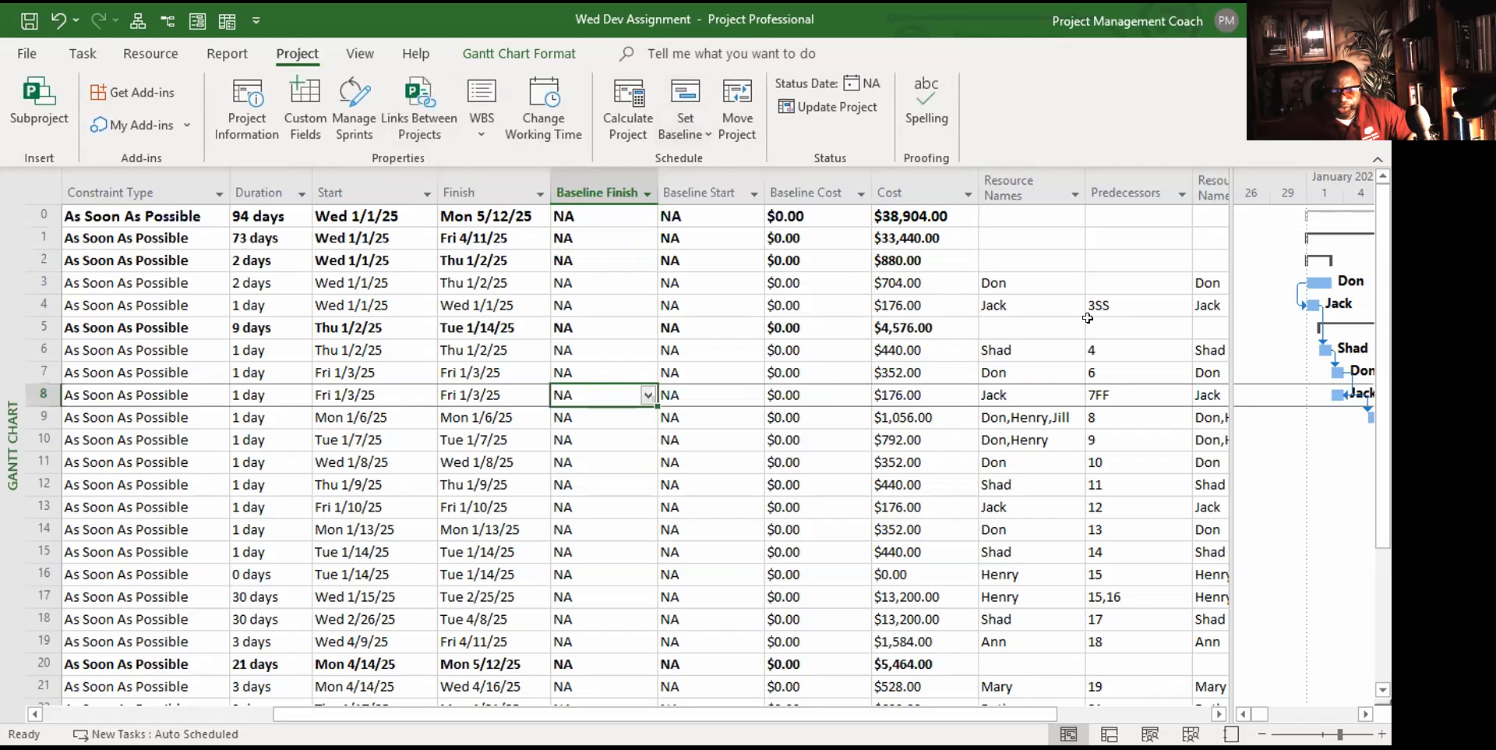
{"action": "left_click_drag", "start_coordinate": [1223, 252], "coordinate": [572, 251]}
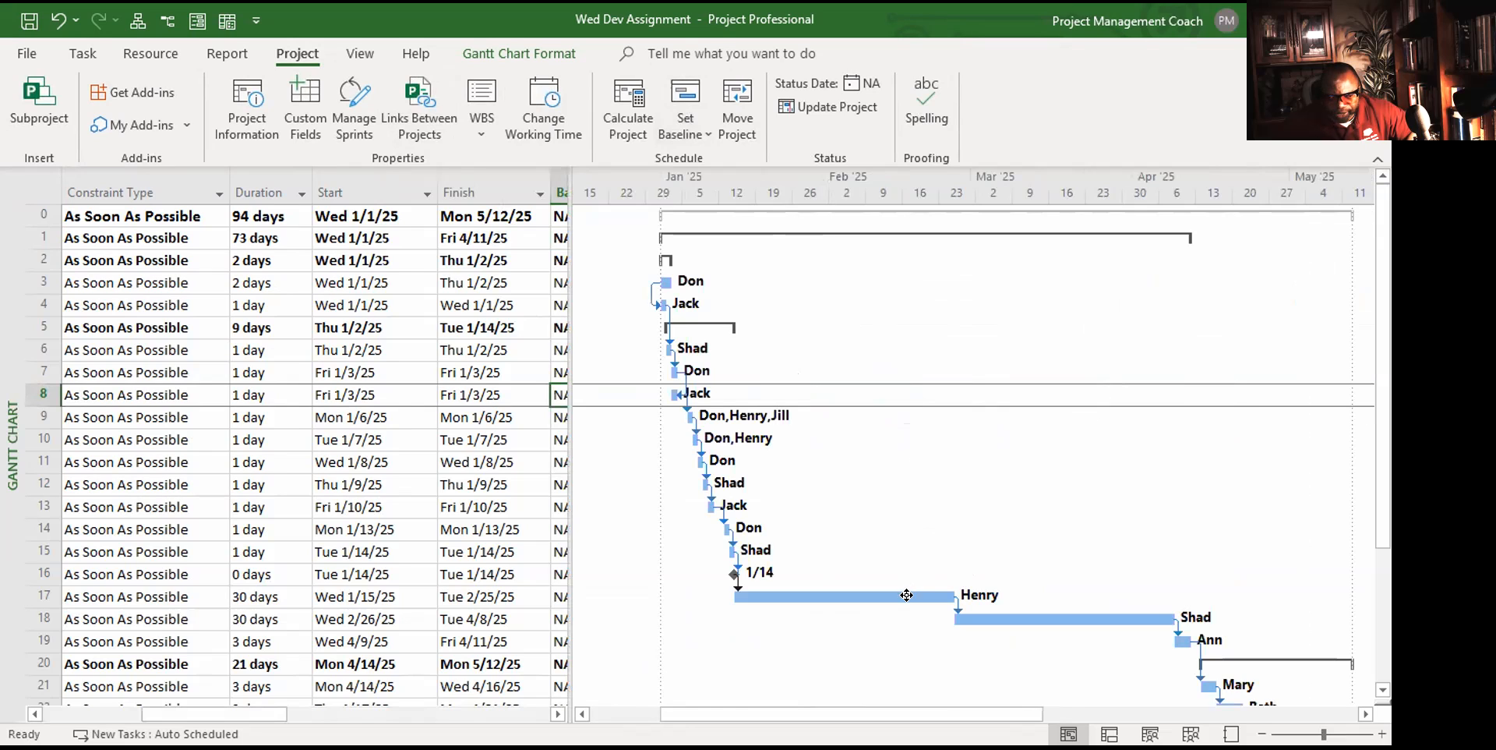
{"action": "left_click", "coordinate": [627, 711]}
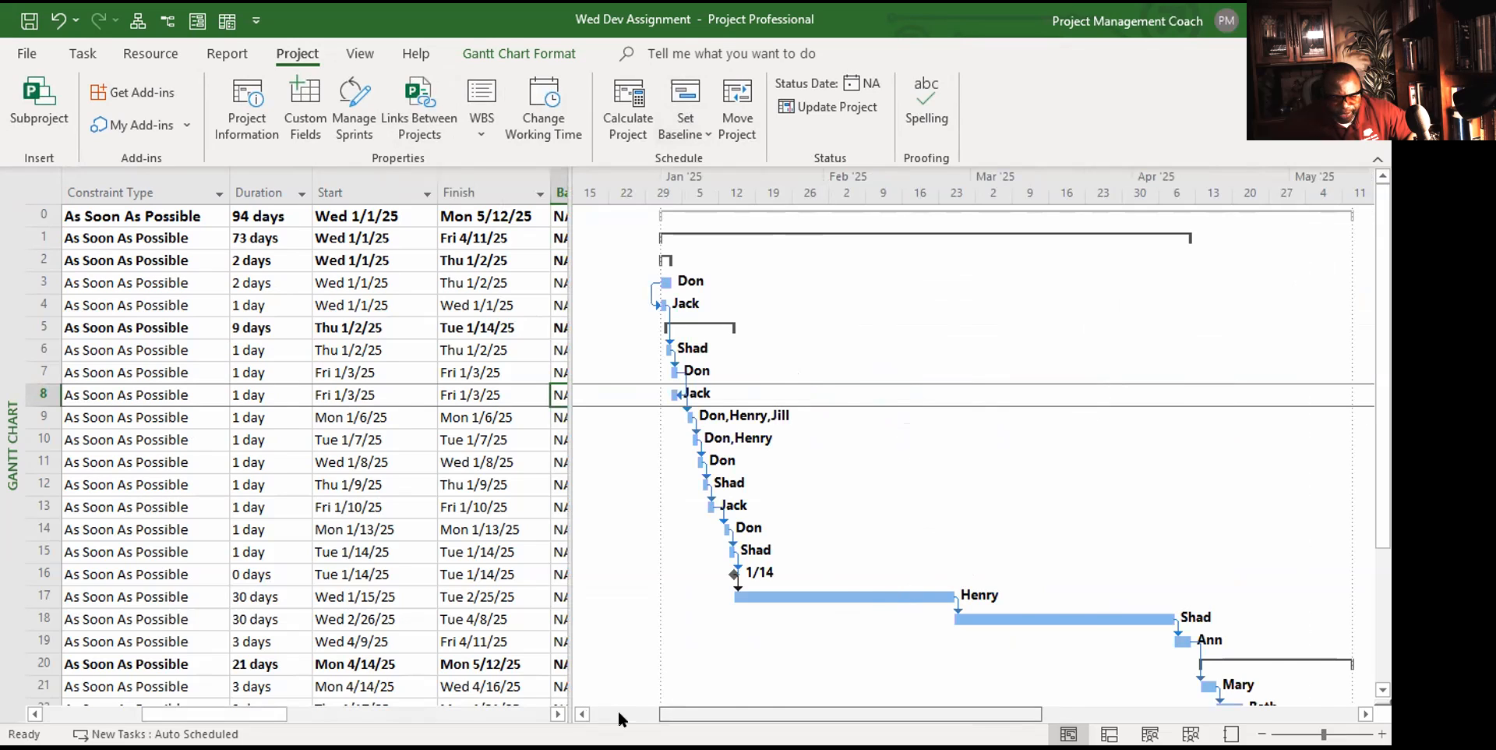
{"action": "left_click_drag", "start_coordinate": [234, 711], "coordinate": [134, 710]}
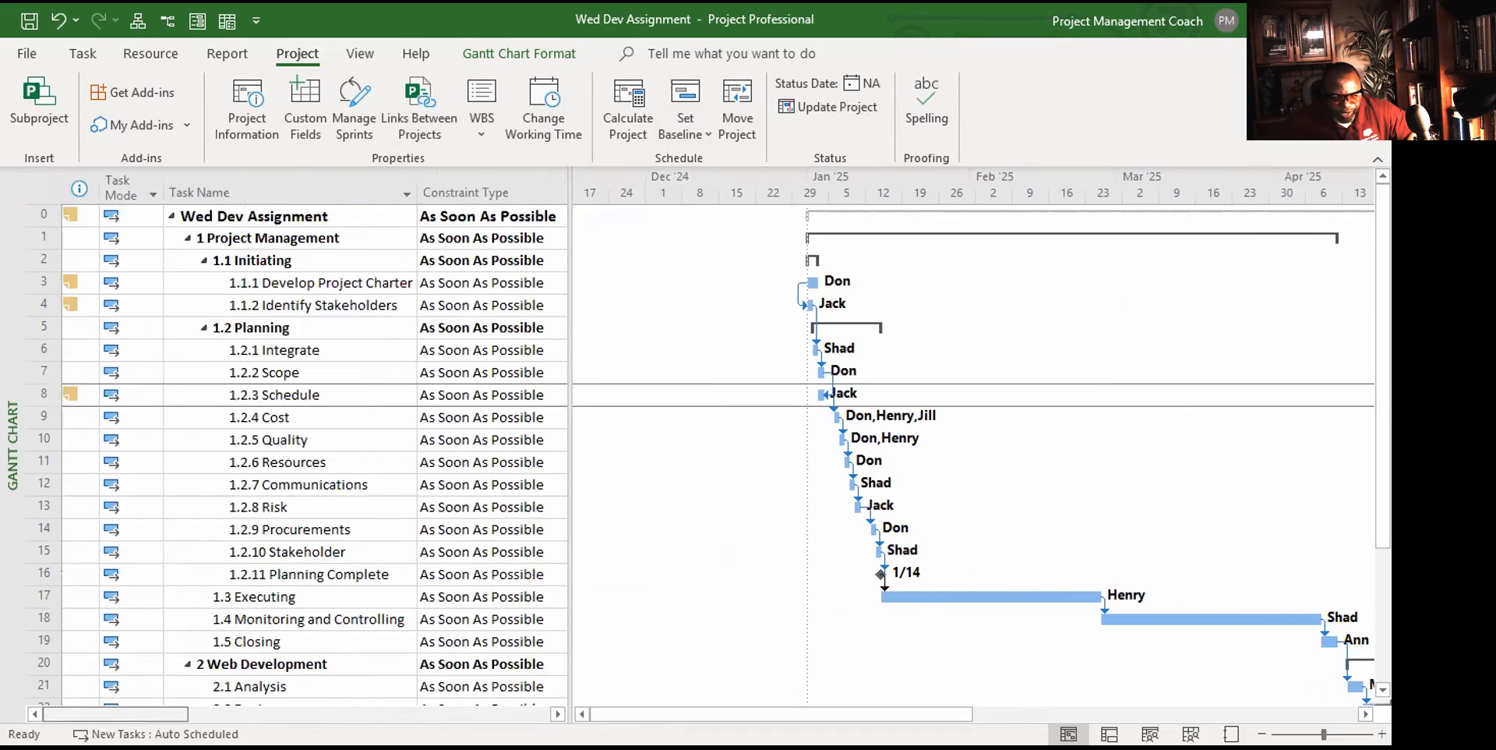
{"action": "left_click", "coordinate": [276, 594]}
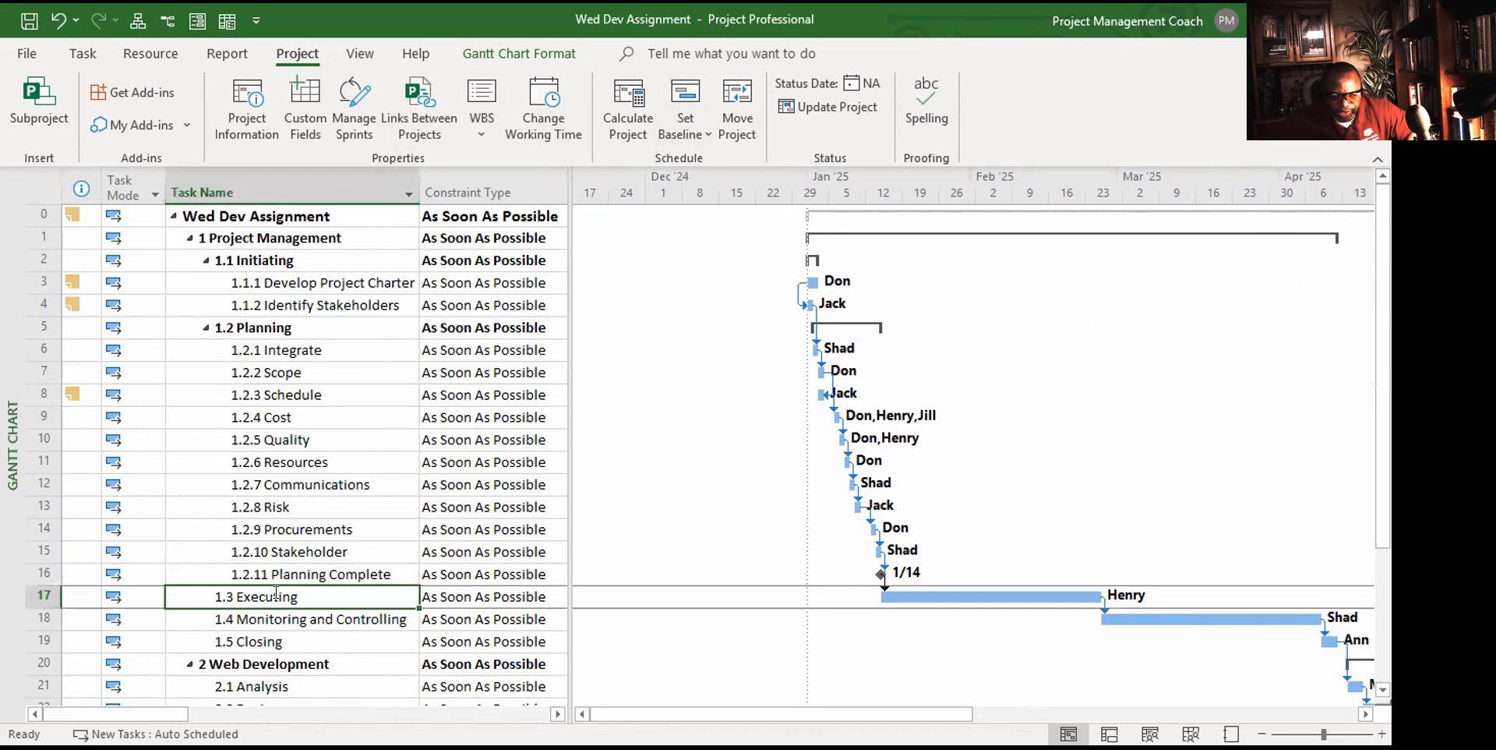
{"action": "left_click_drag", "start_coordinate": [1379, 469], "coordinate": [1384, 516]}
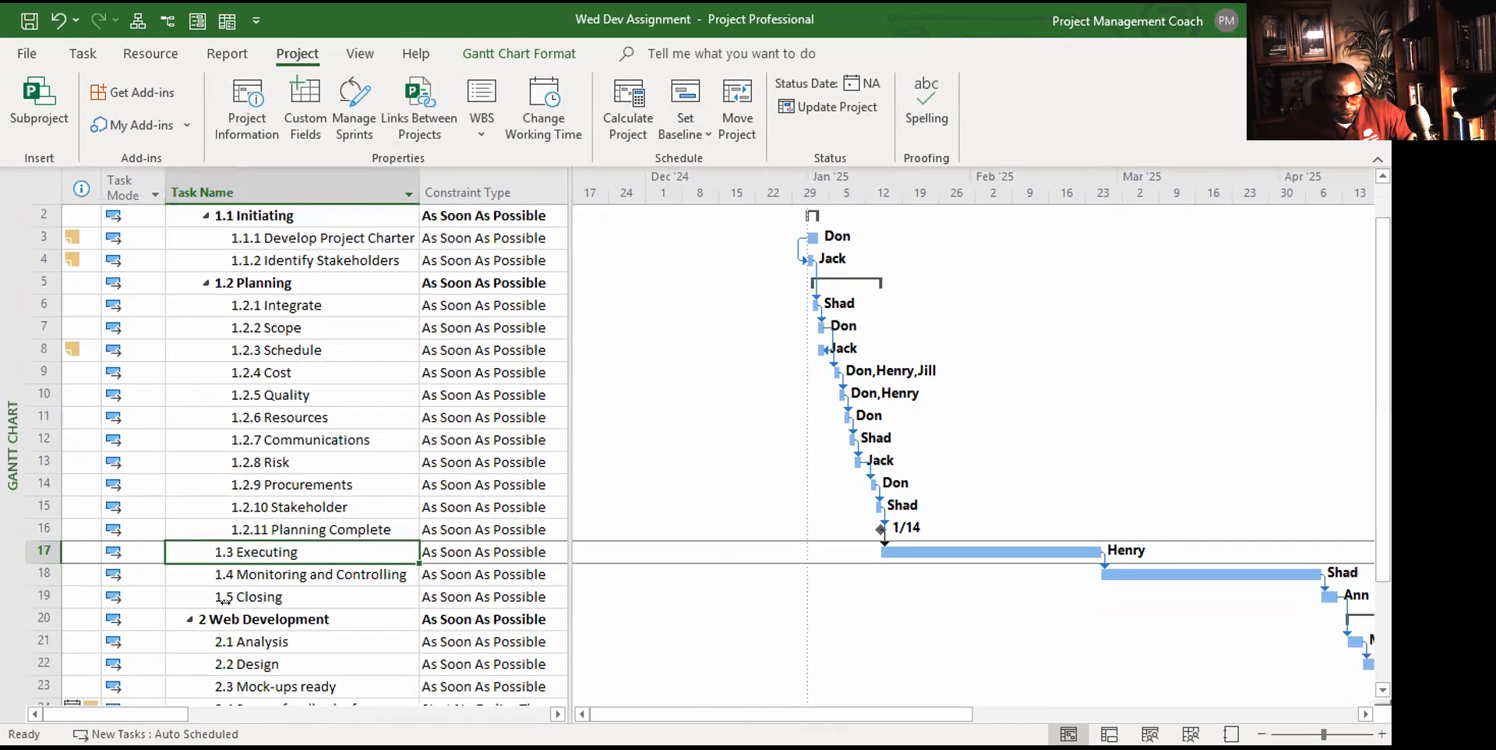
{"action": "left_click_drag", "start_coordinate": [559, 508], "coordinate": [944, 542]}
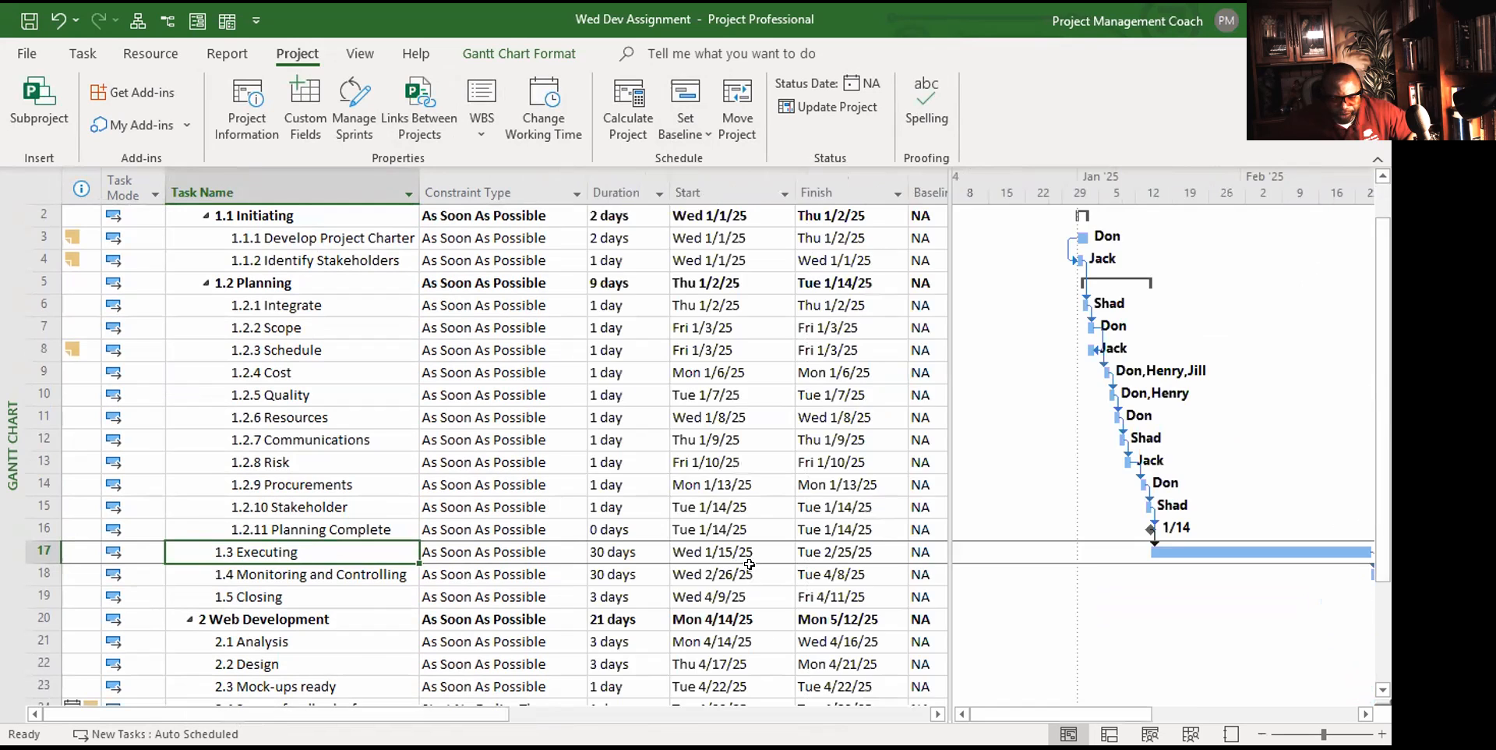
{"action": "left_click_drag", "start_coordinate": [503, 713], "coordinate": [856, 707]}
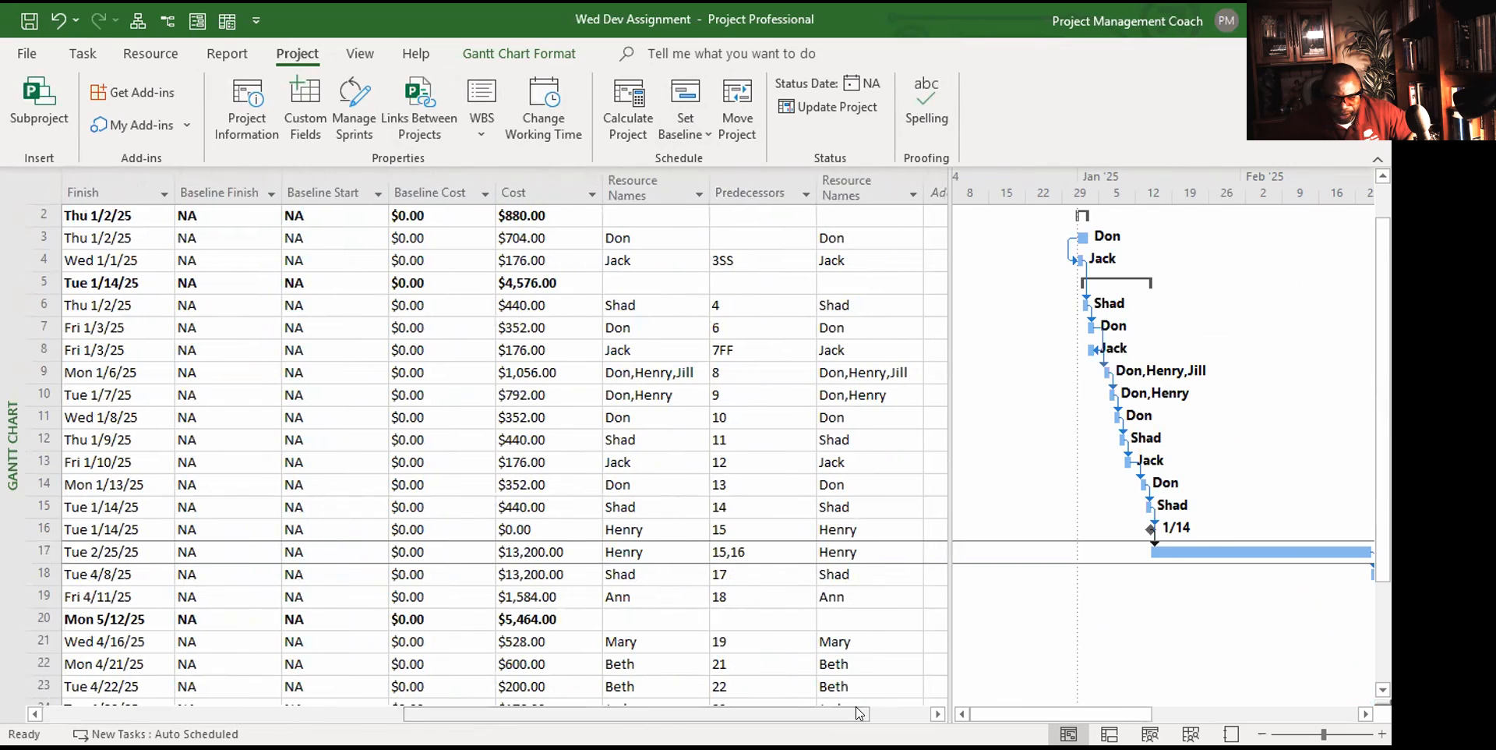
{"action": "left_click", "coordinate": [751, 572]}
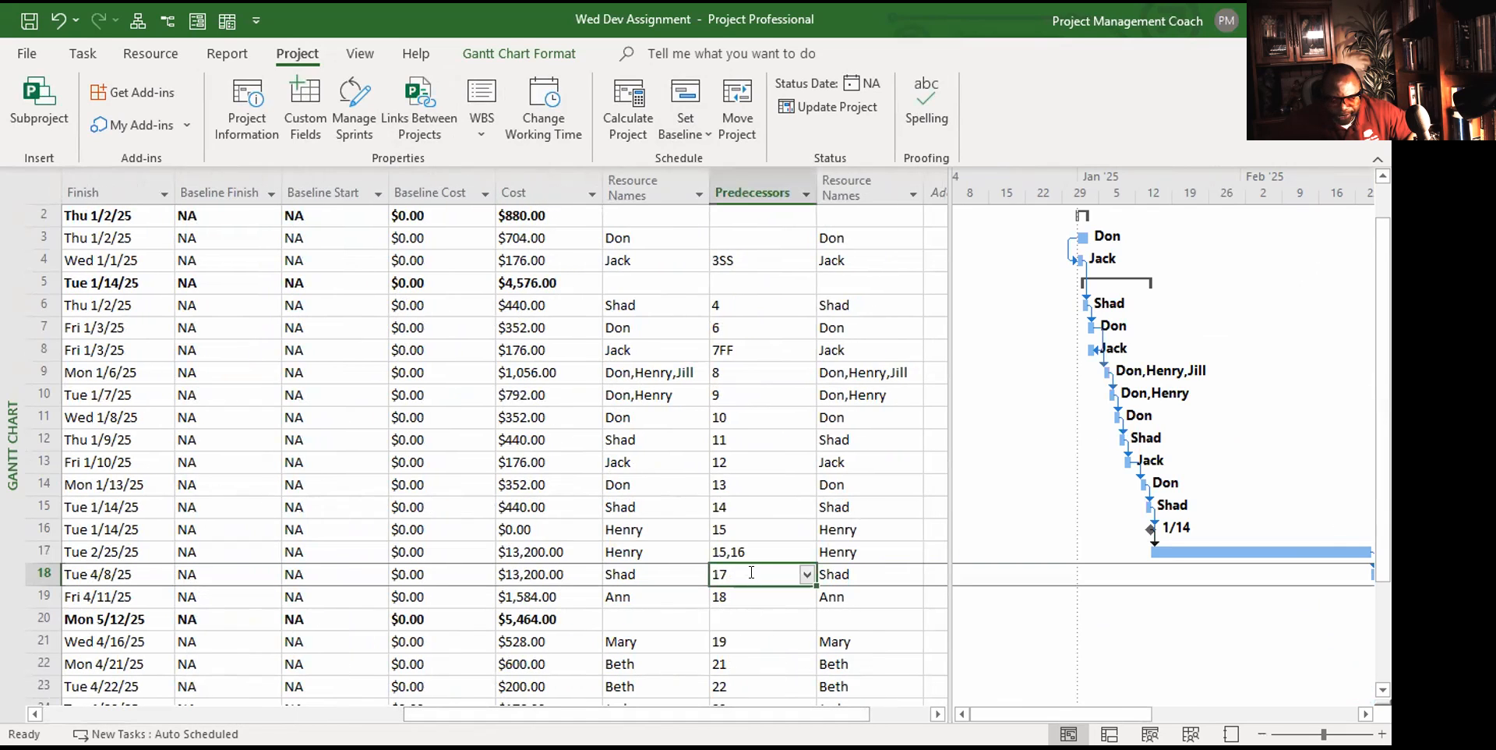
{"action": "left_click", "coordinate": [752, 572]}
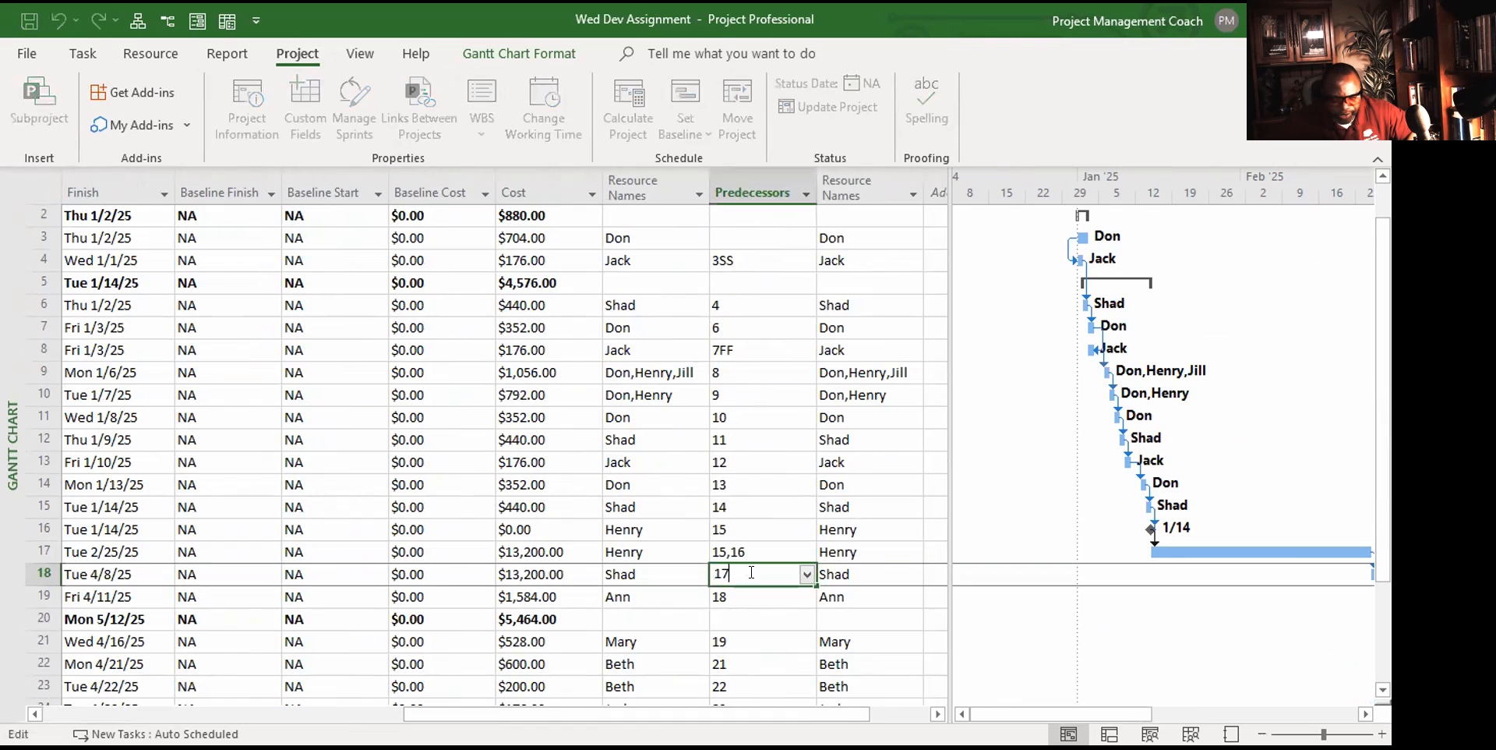
{"action": "type", "text": "SS"}
{"action": "key", "text": "Return"}
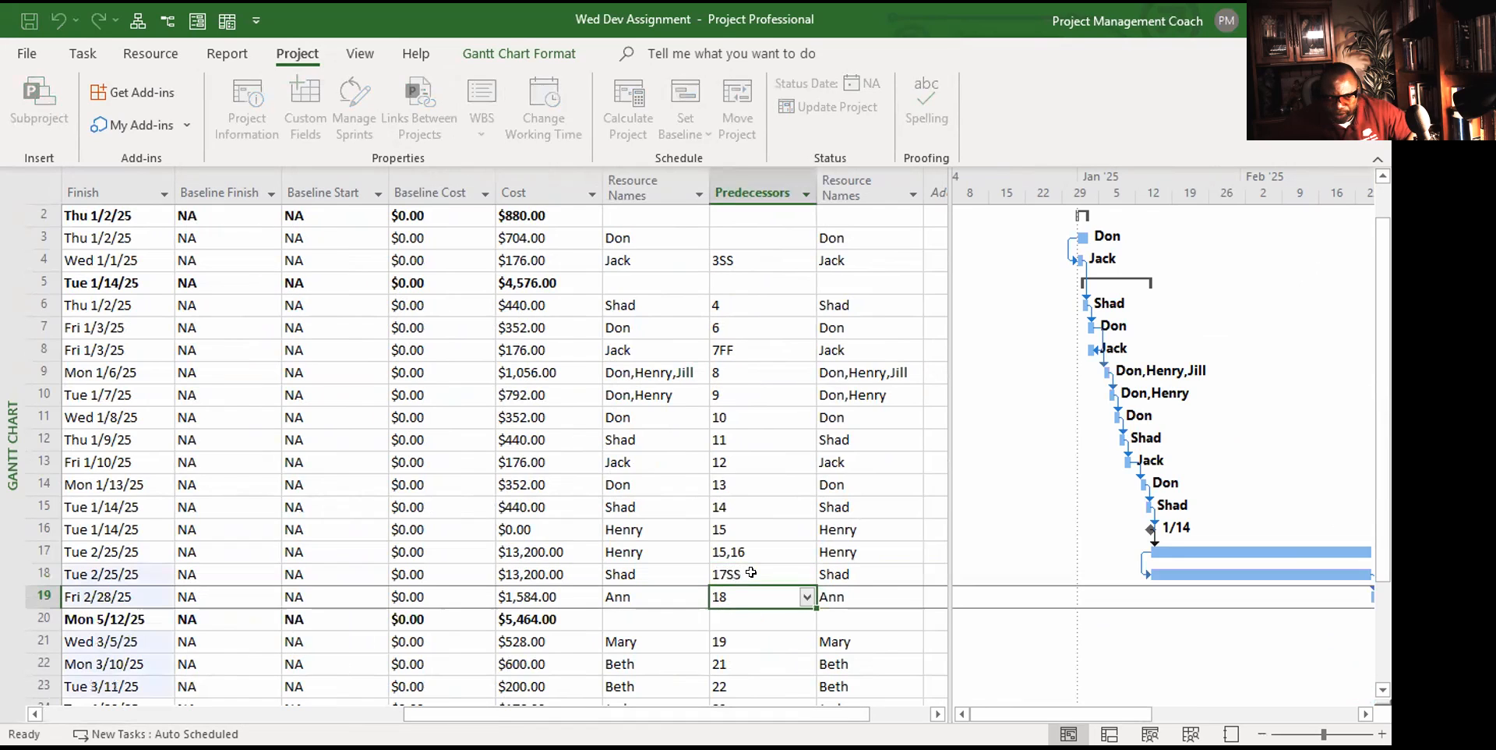
- Review the rescheduled task dates and set the Baseline for the entire project
{"action": "left_click_drag", "start_coordinate": [1020, 714], "coordinate": [986, 714]}
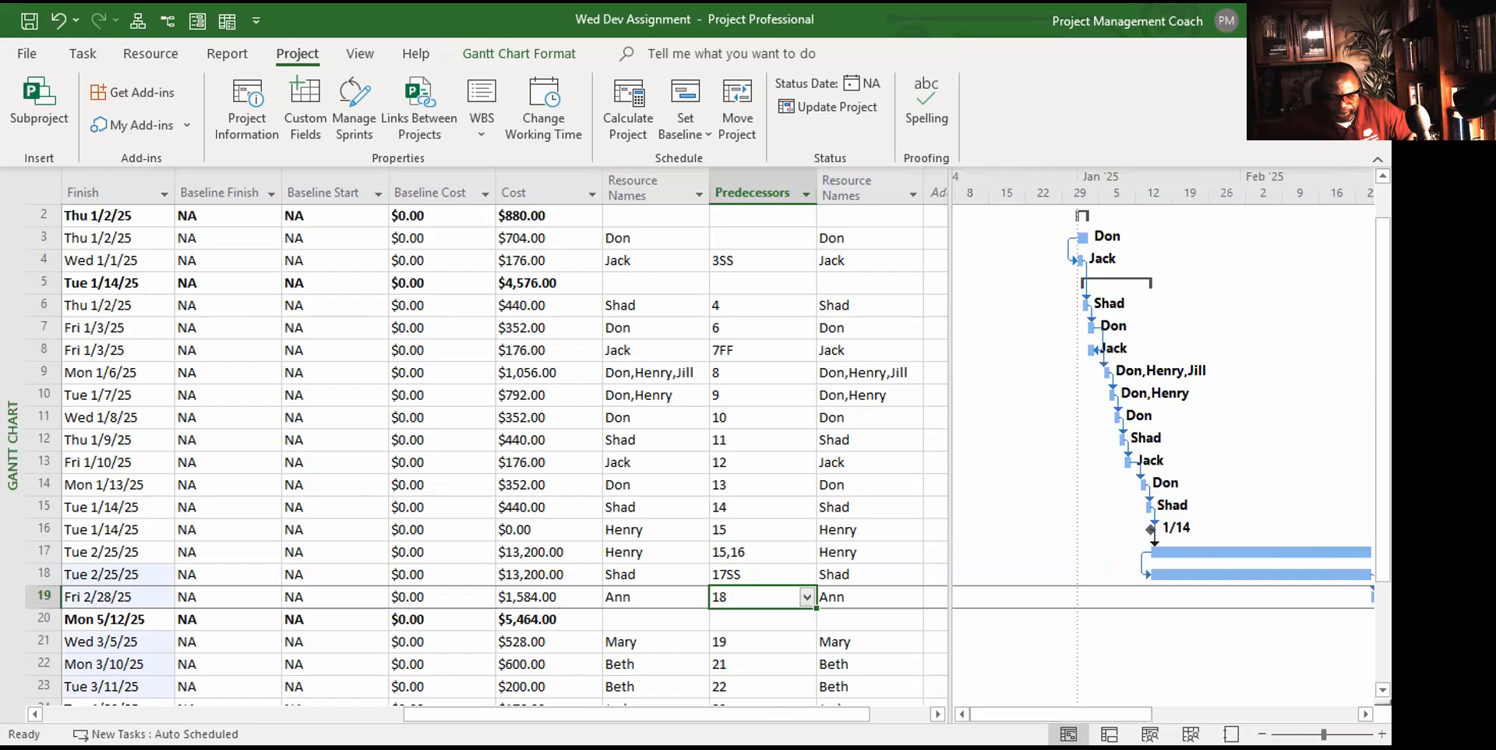
{"action": "left_click_drag", "start_coordinate": [769, 714], "coordinate": [407, 714]}
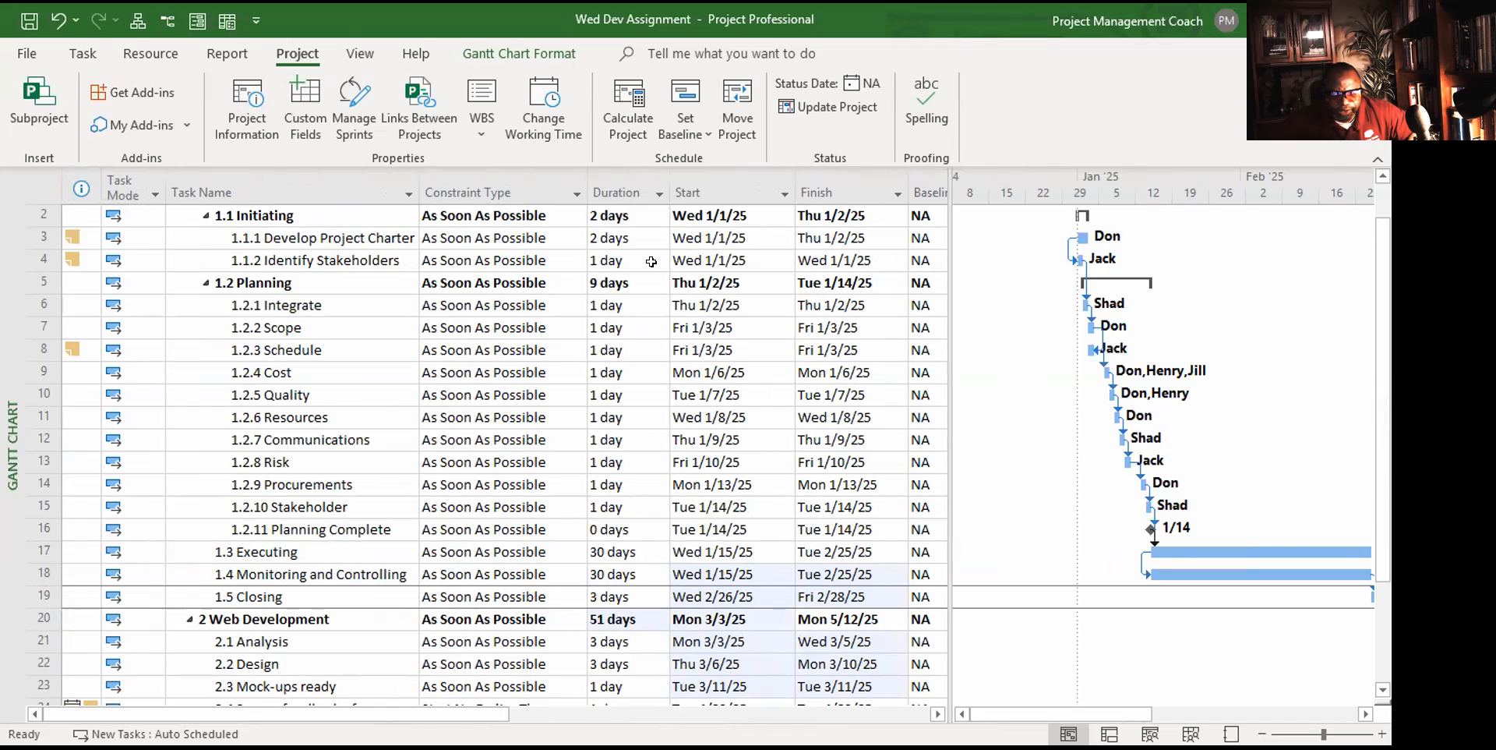
{"action": "scroll", "coordinate": [787, 248], "scroll_direction": "up", "scroll_amount": 1}
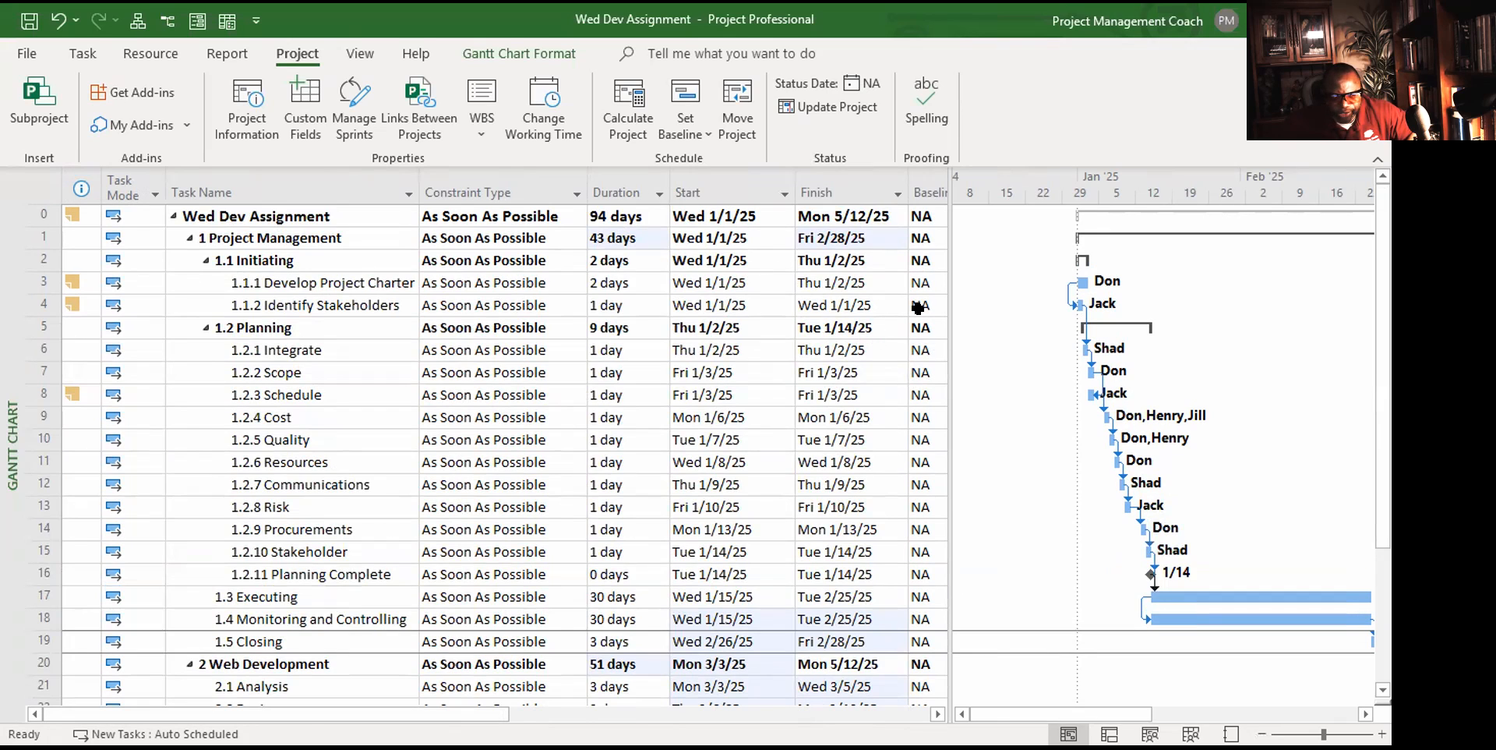
{"action": "left_click_drag", "start_coordinate": [950, 301], "coordinate": [999, 302]}
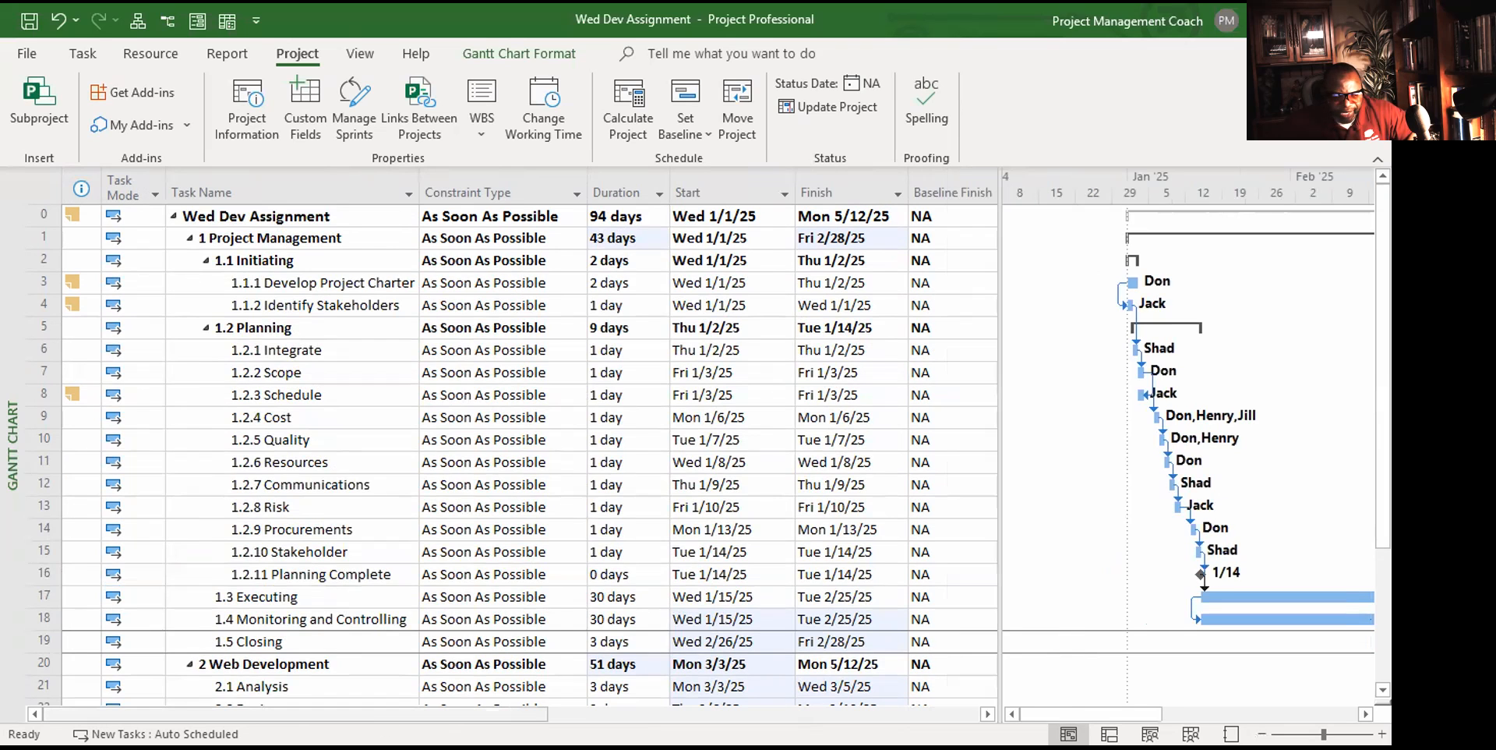
{"action": "left_click_drag", "start_coordinate": [371, 712], "coordinate": [657, 712]}
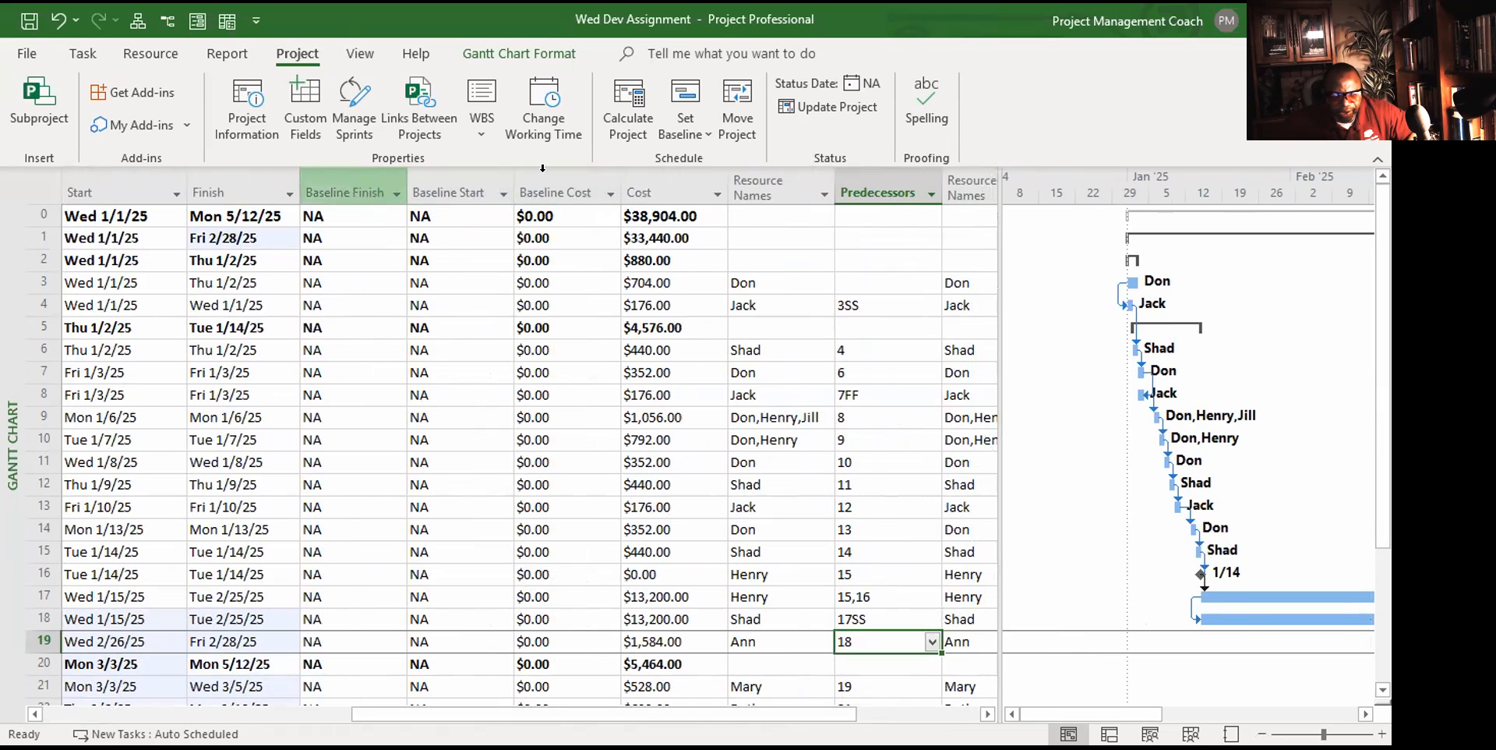
{"action": "left_click", "coordinate": [737, 156]}
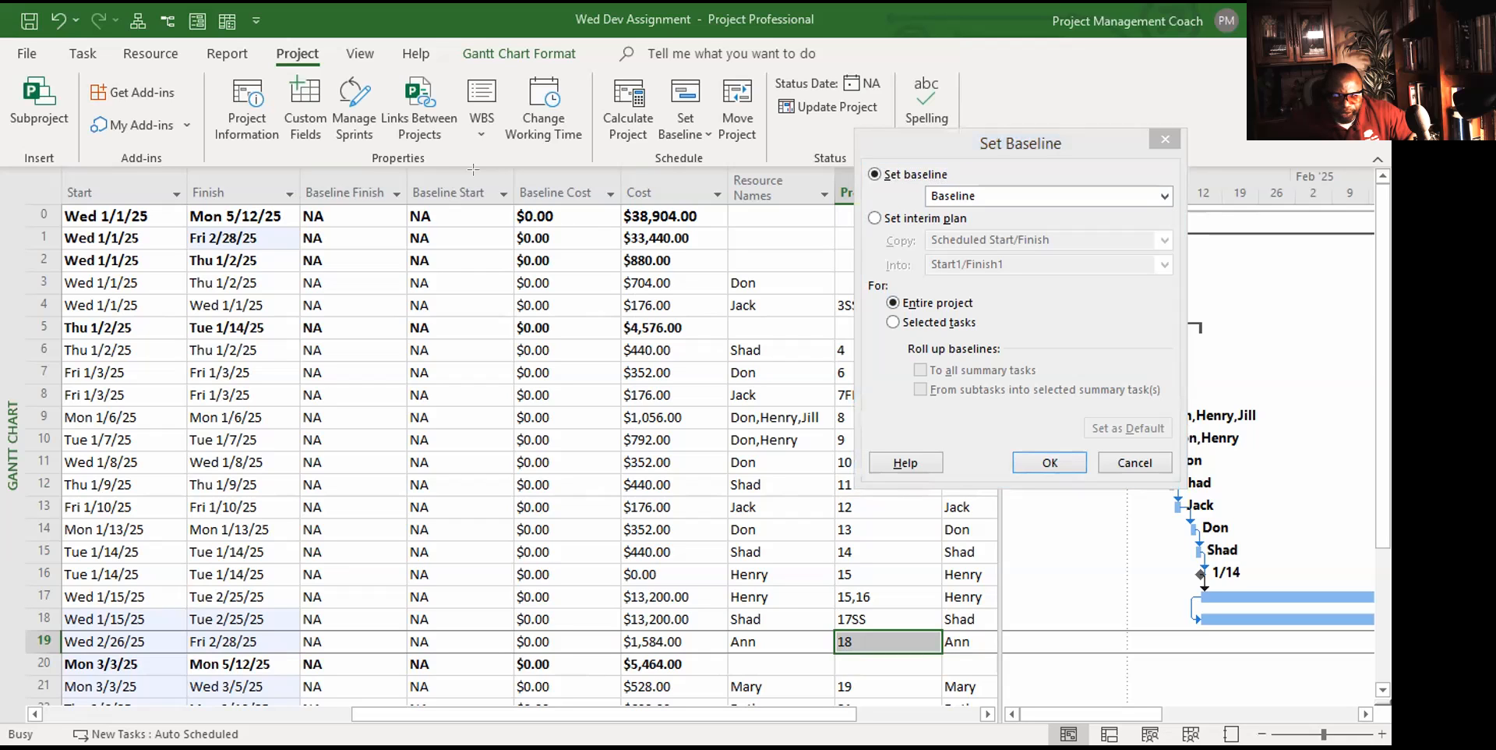
{"action": "mouse_move", "coordinate": [400, 160]}
{"action": "left_mouse_down"}
{"action": "mouse_move", "coordinate": [715, 588]}
{"action": "mouse_move", "coordinate": [718, 711]}
{"action": "mouse_move", "coordinate": [695, 709]}
{"action": "left_mouse_up"}
{"action": "key", "text": "Escape"}
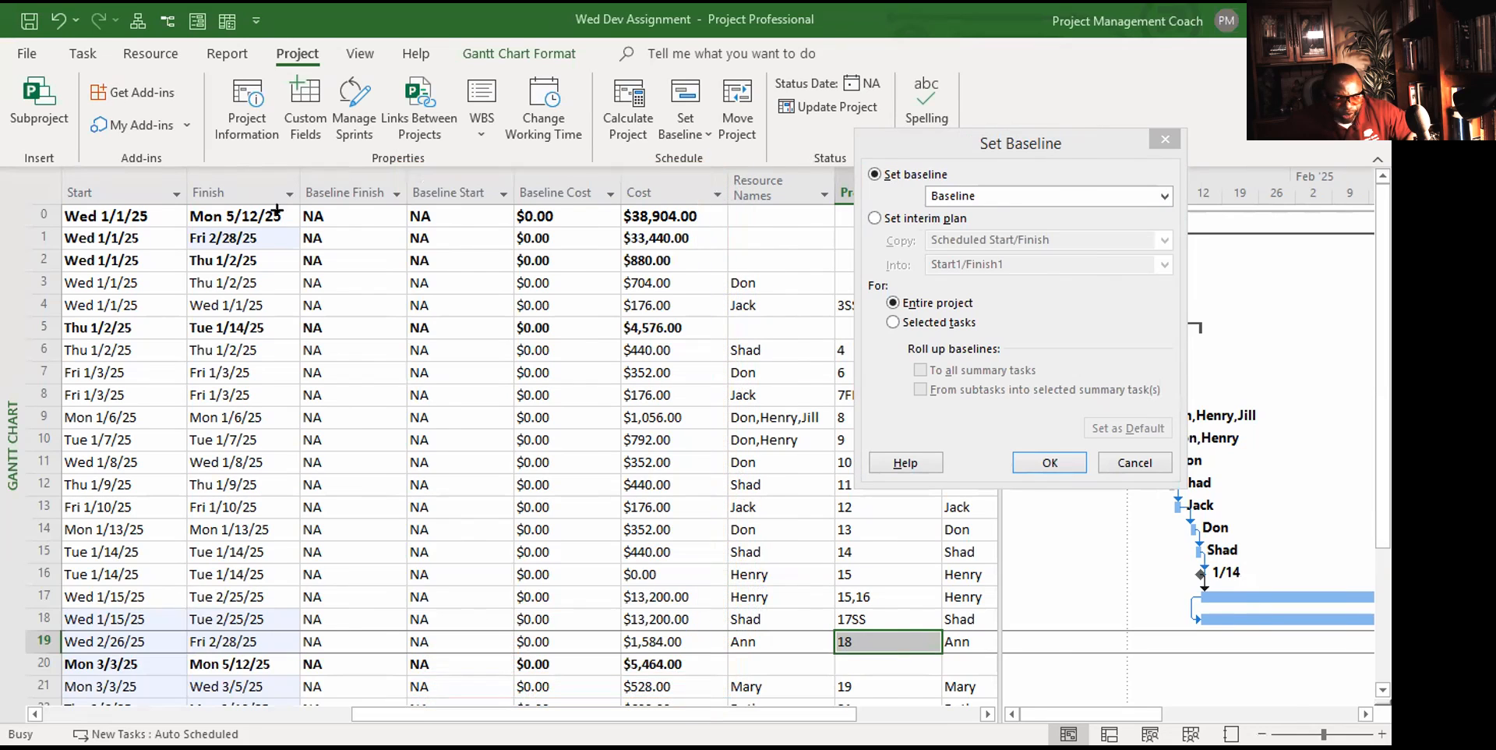
{"action": "mouse_move", "coordinate": [289, 154]}
{"action": "left_mouse_down"}
{"action": "mouse_move", "coordinate": [612, 736]}
{"action": "mouse_move", "coordinate": [617, 703]}
{"action": "left_mouse_up"}
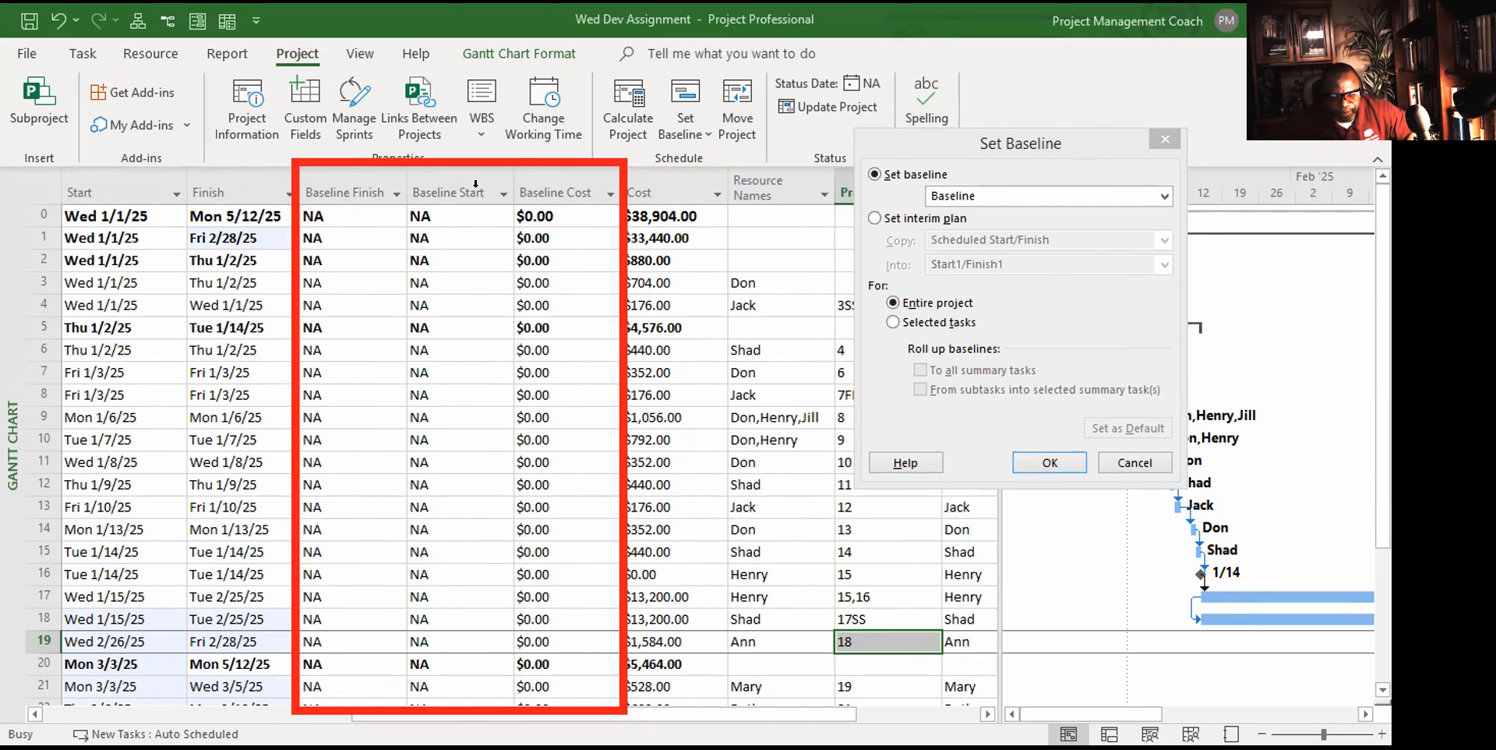
{"action": "left_click", "coordinate": [1049, 462]}
- Check the Baseline Finish, Baseline Start and Baseline Cost columns against the scheduled dates and Cost
{"action": "left_click", "coordinate": [347, 168]}
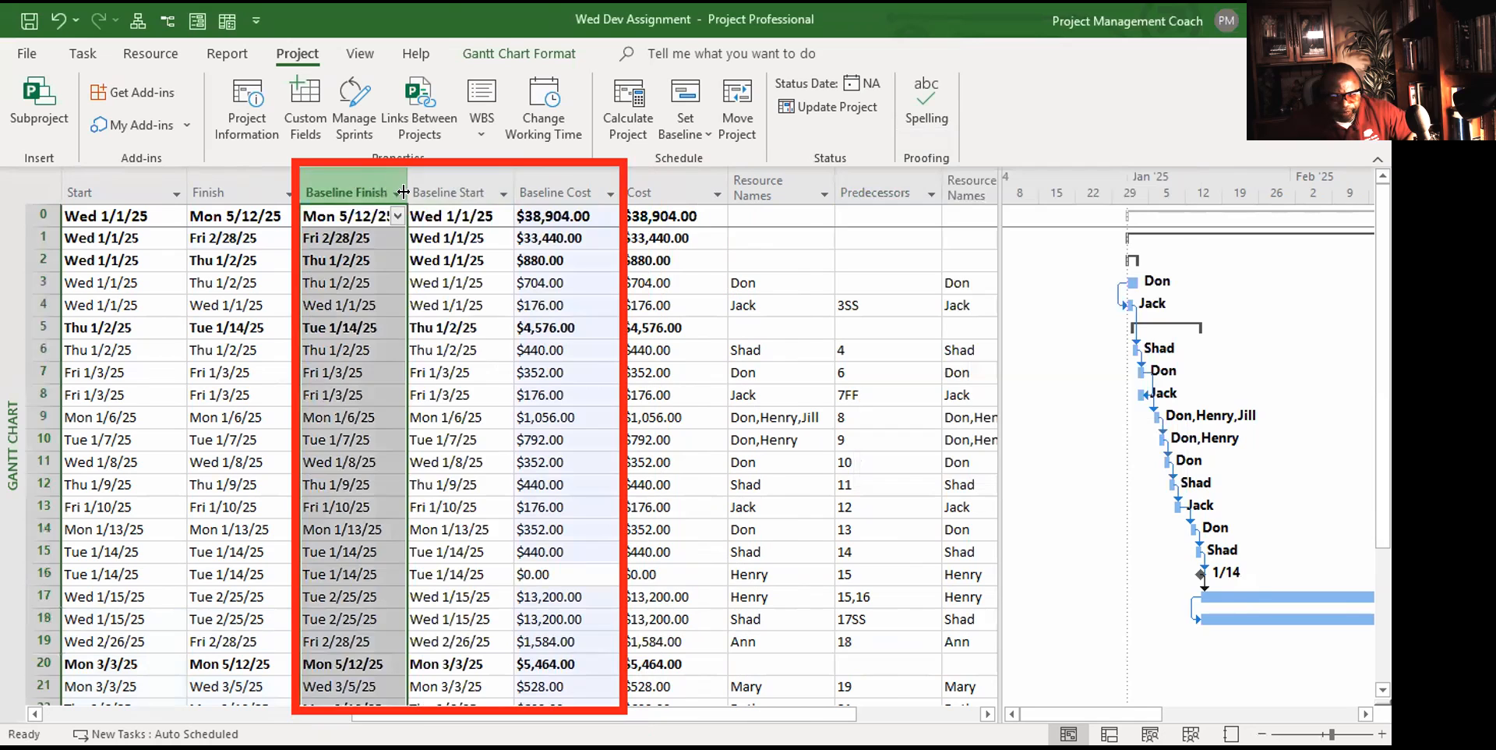
{"action": "left_click", "coordinate": [452, 181]}
{"action": "left_click", "coordinate": [573, 182]}
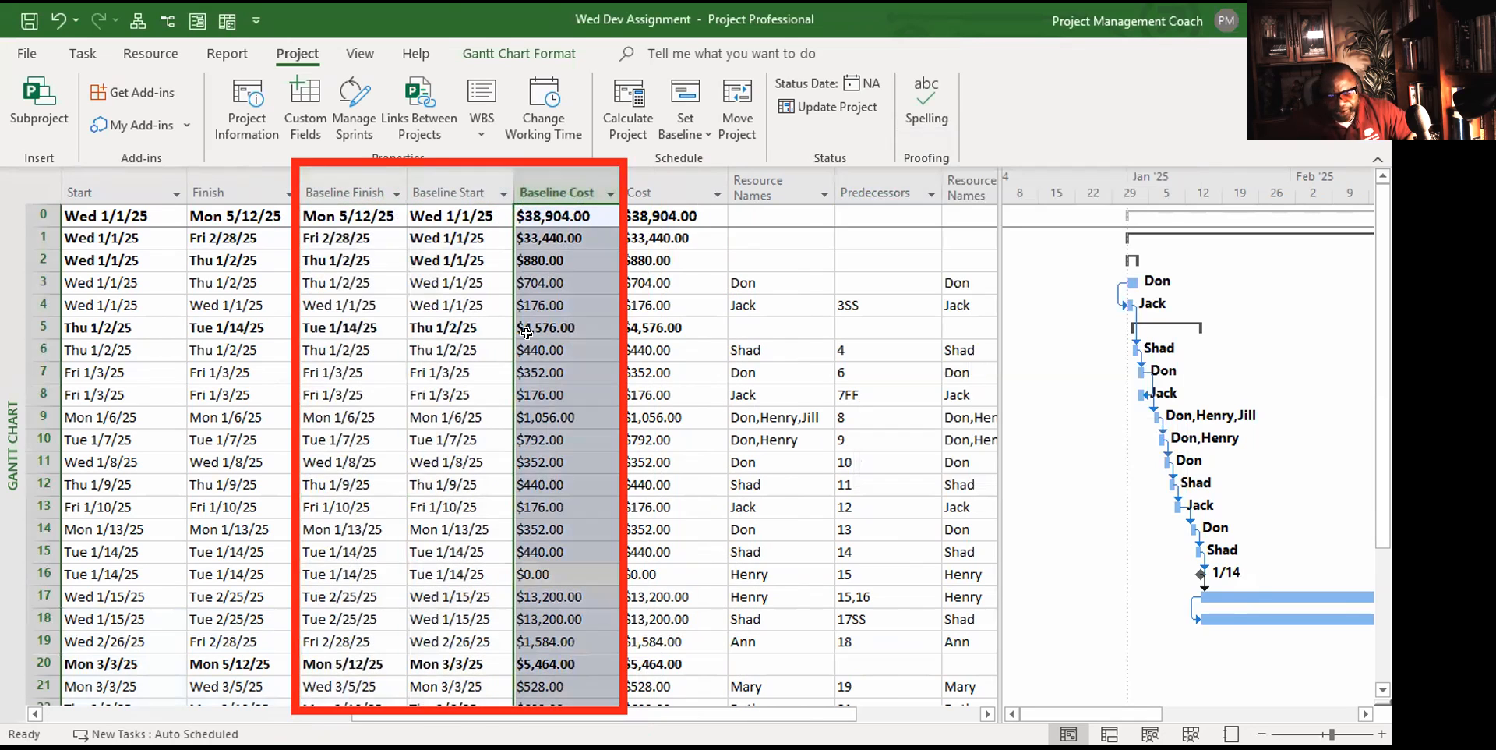
{"action": "left_click", "coordinate": [647, 245]}
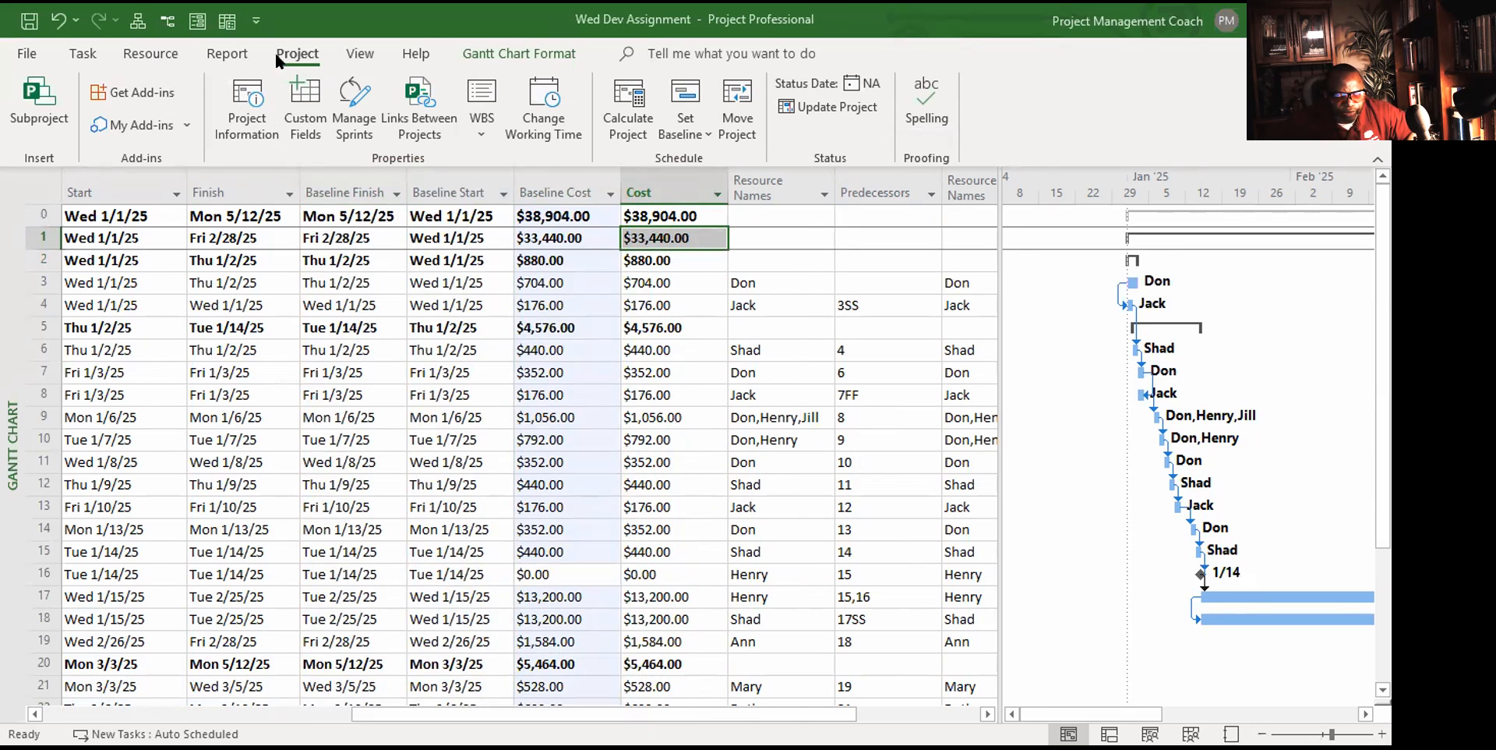
- In the Resource Sheet, set the standard rate to $120/hr for resource 4 and $250/hr for resource 7
{"action": "left_click", "coordinate": [362, 51]}
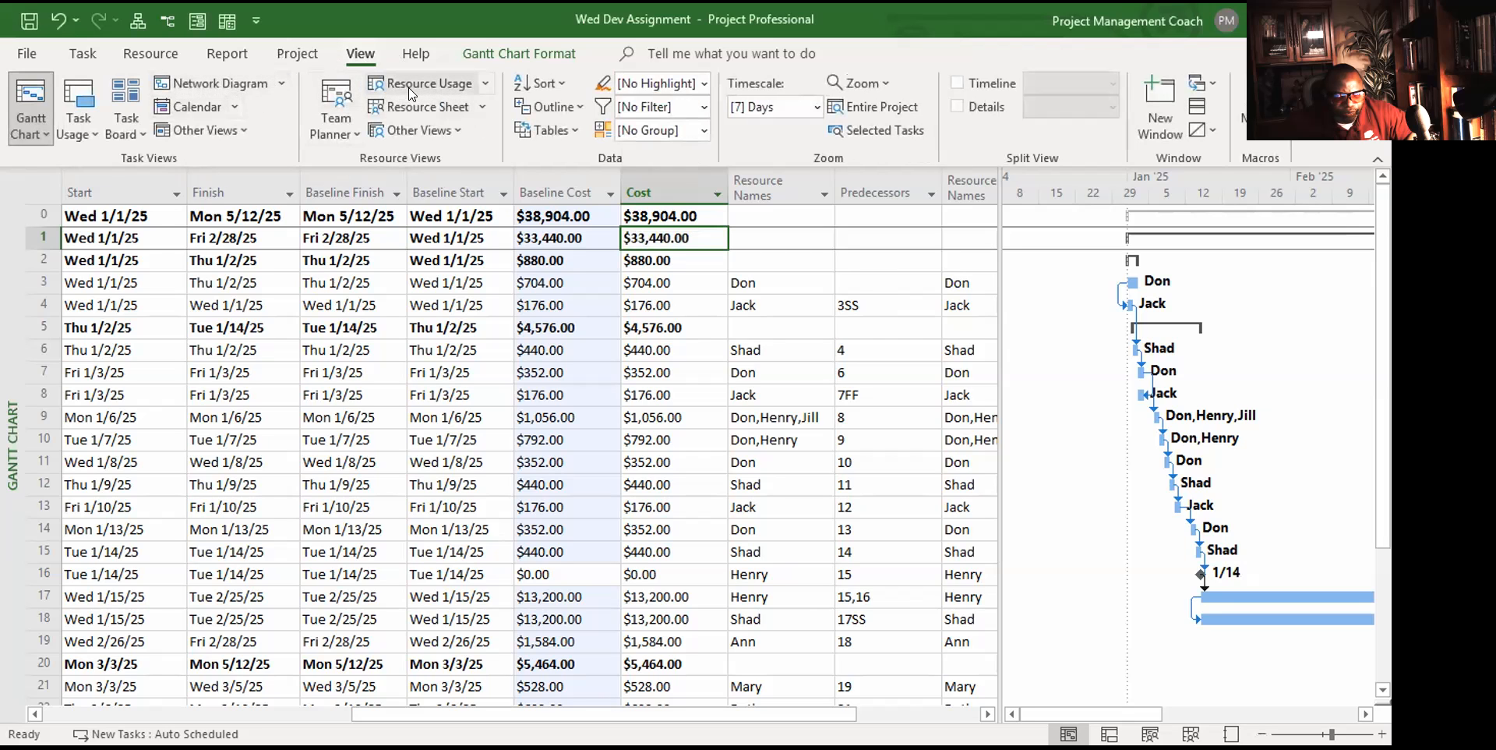
{"action": "left_click", "coordinate": [407, 107]}
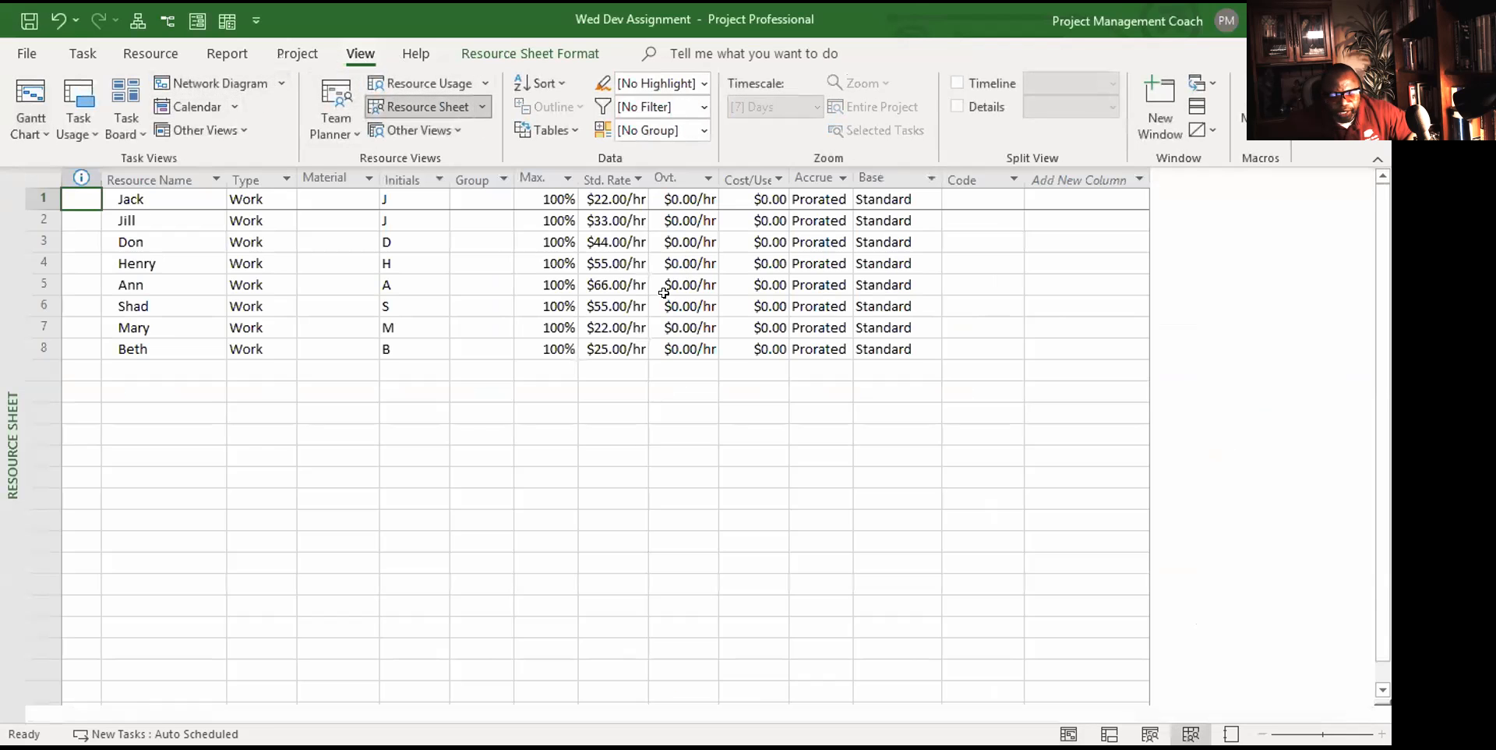
{"action": "left_click", "coordinate": [613, 257]}
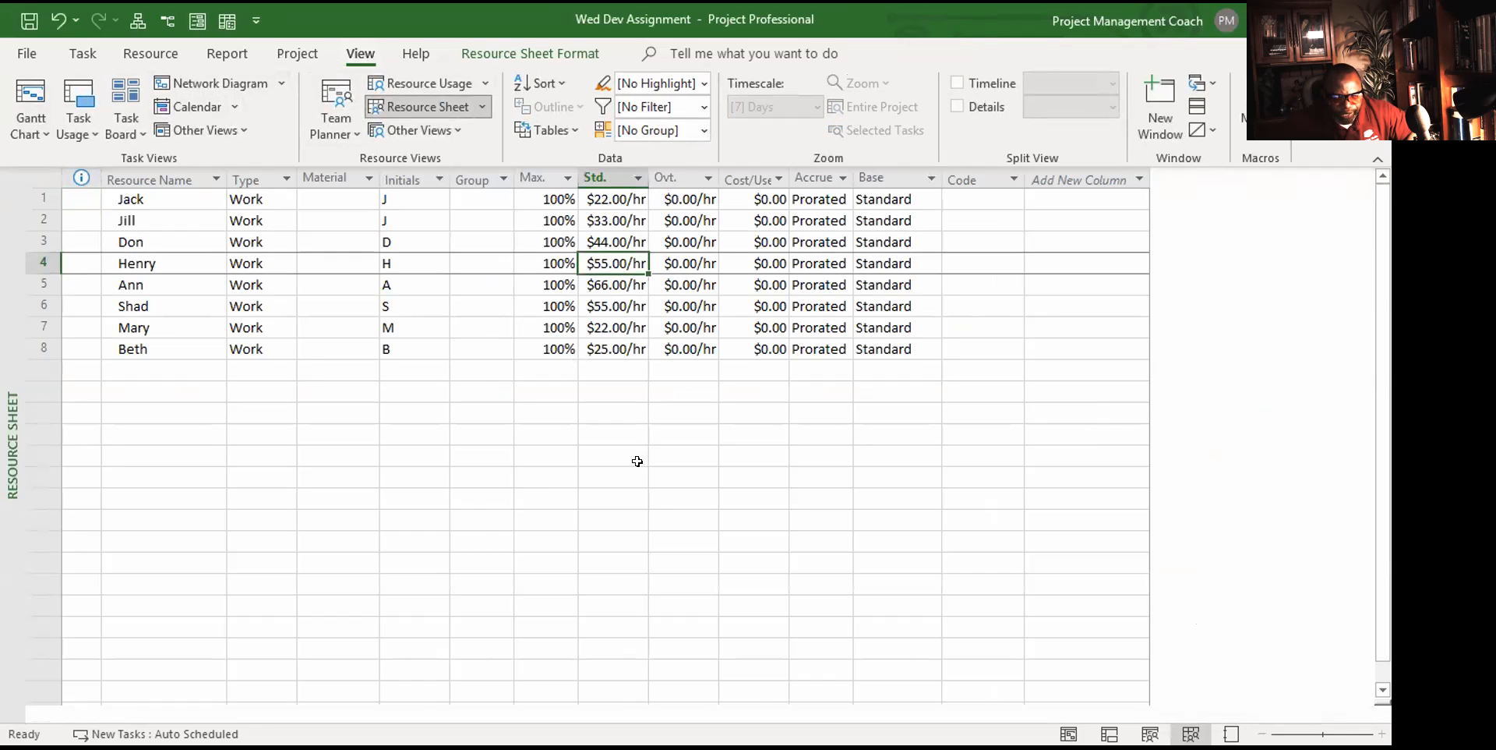
{"action": "type", "text": "120"}
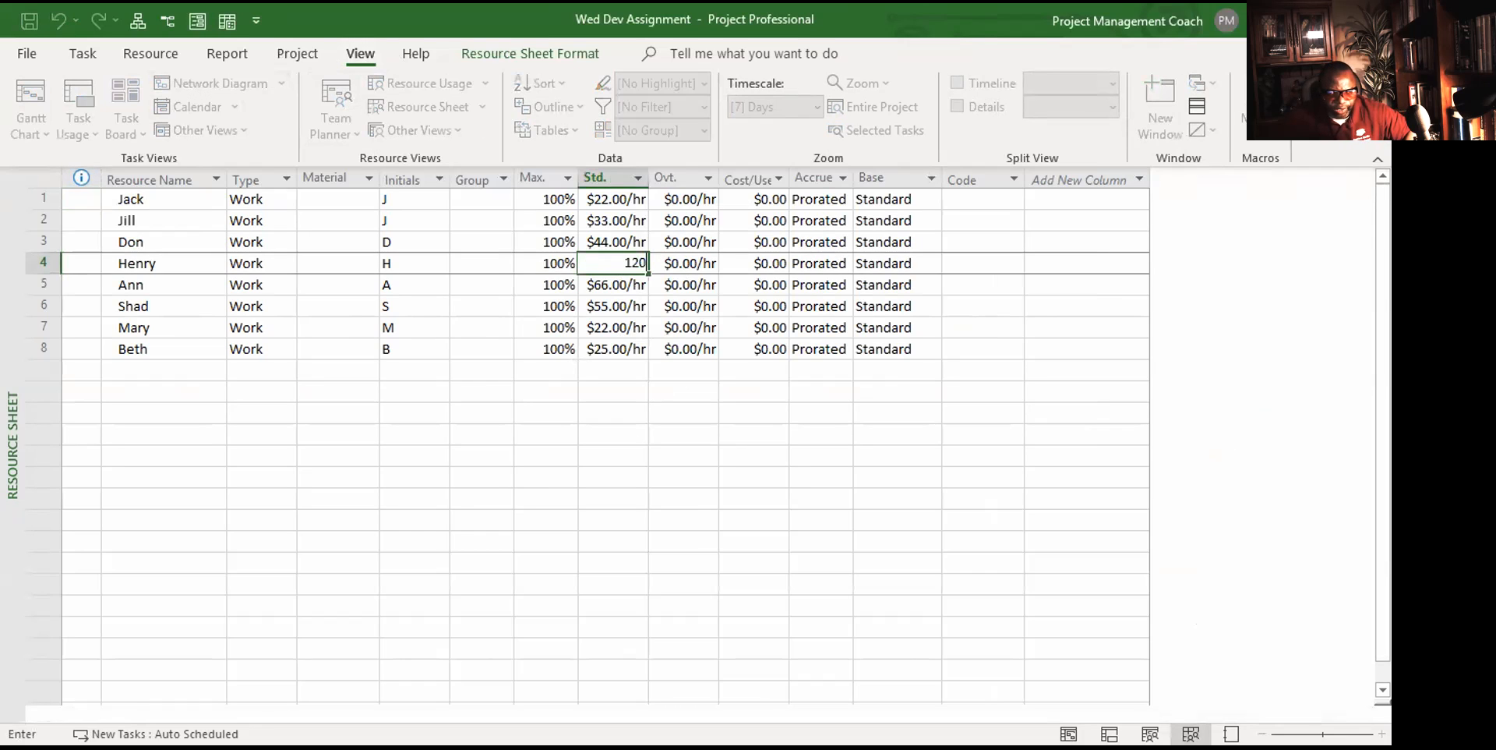
{"action": "key", "text": "Return"}
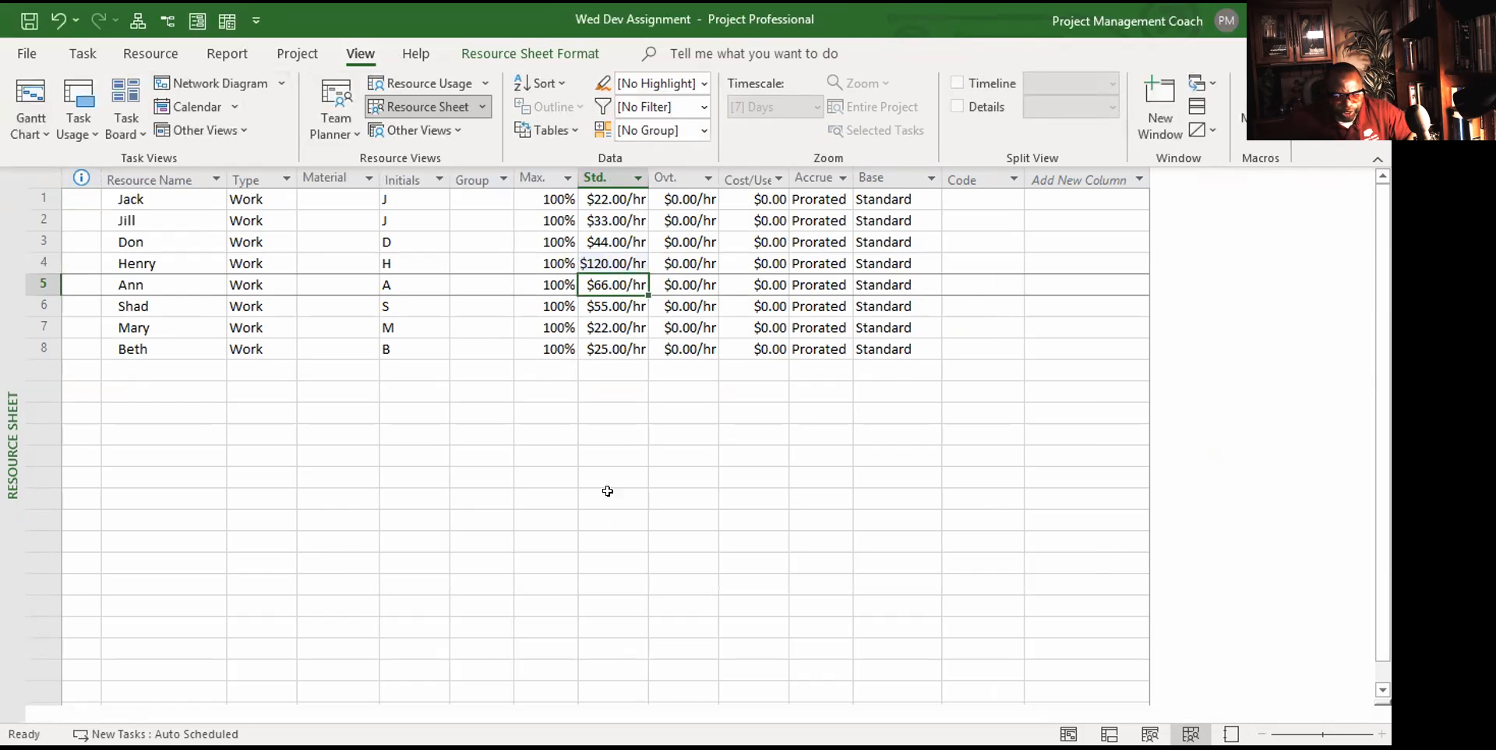
{"action": "left_click", "coordinate": [587, 326]}
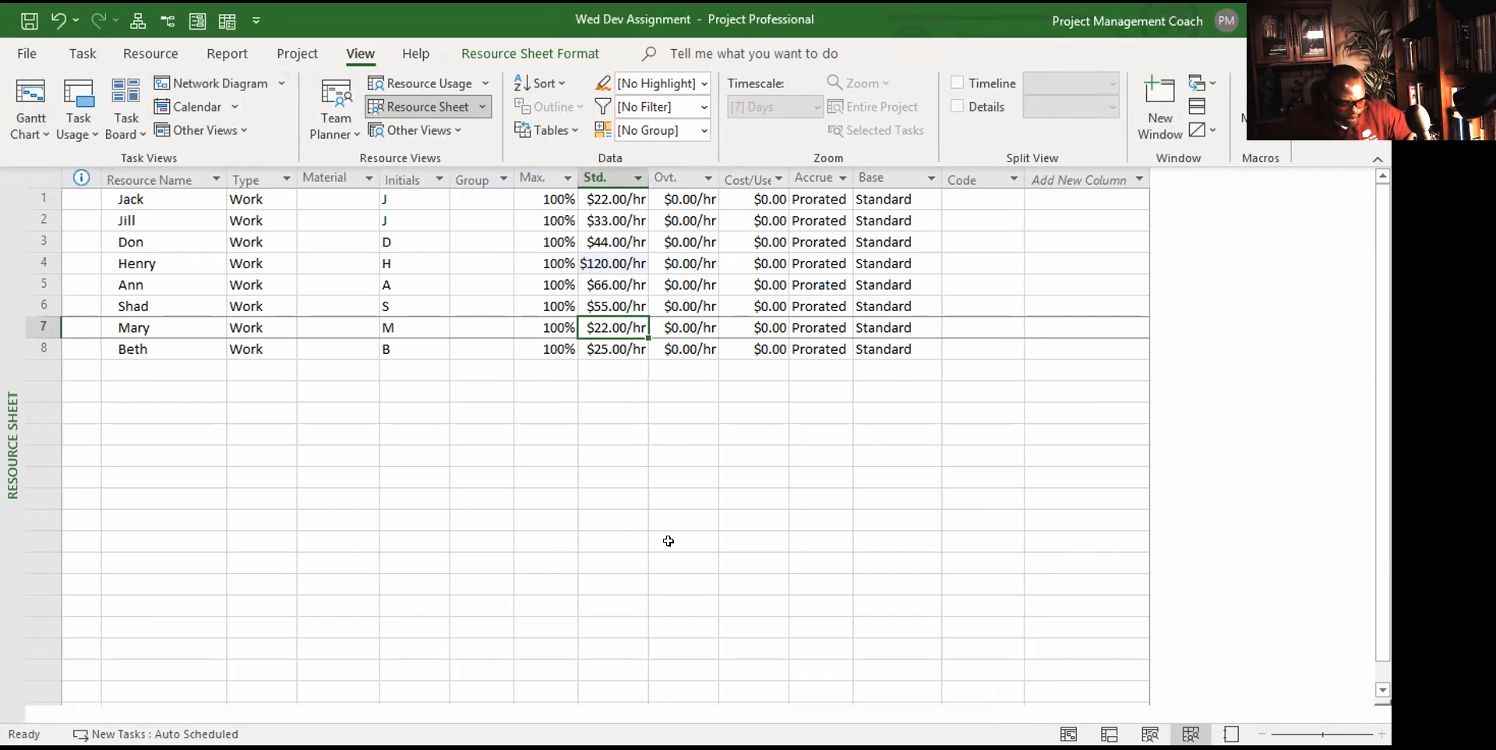
{"action": "type", "text": "250"}
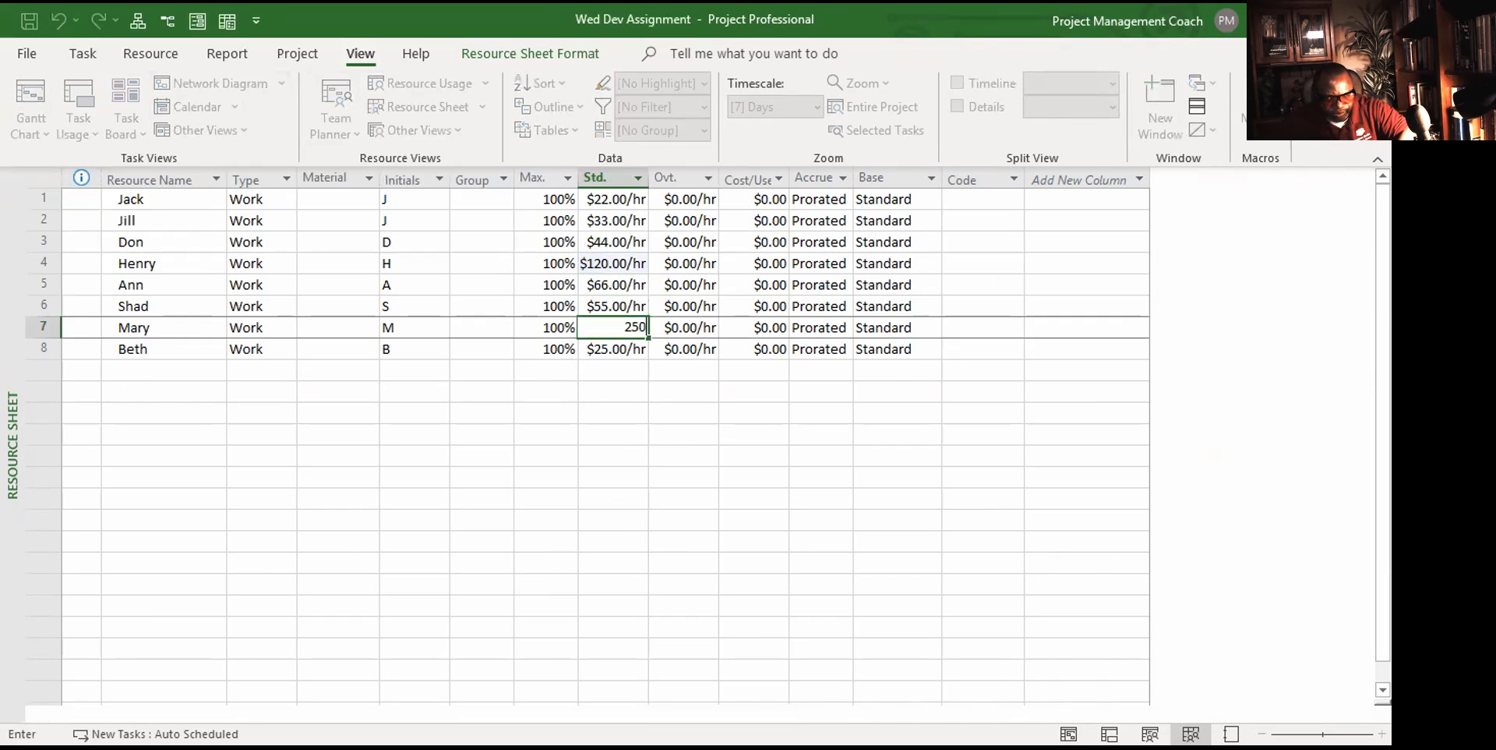
{"action": "key", "text": "Return"}
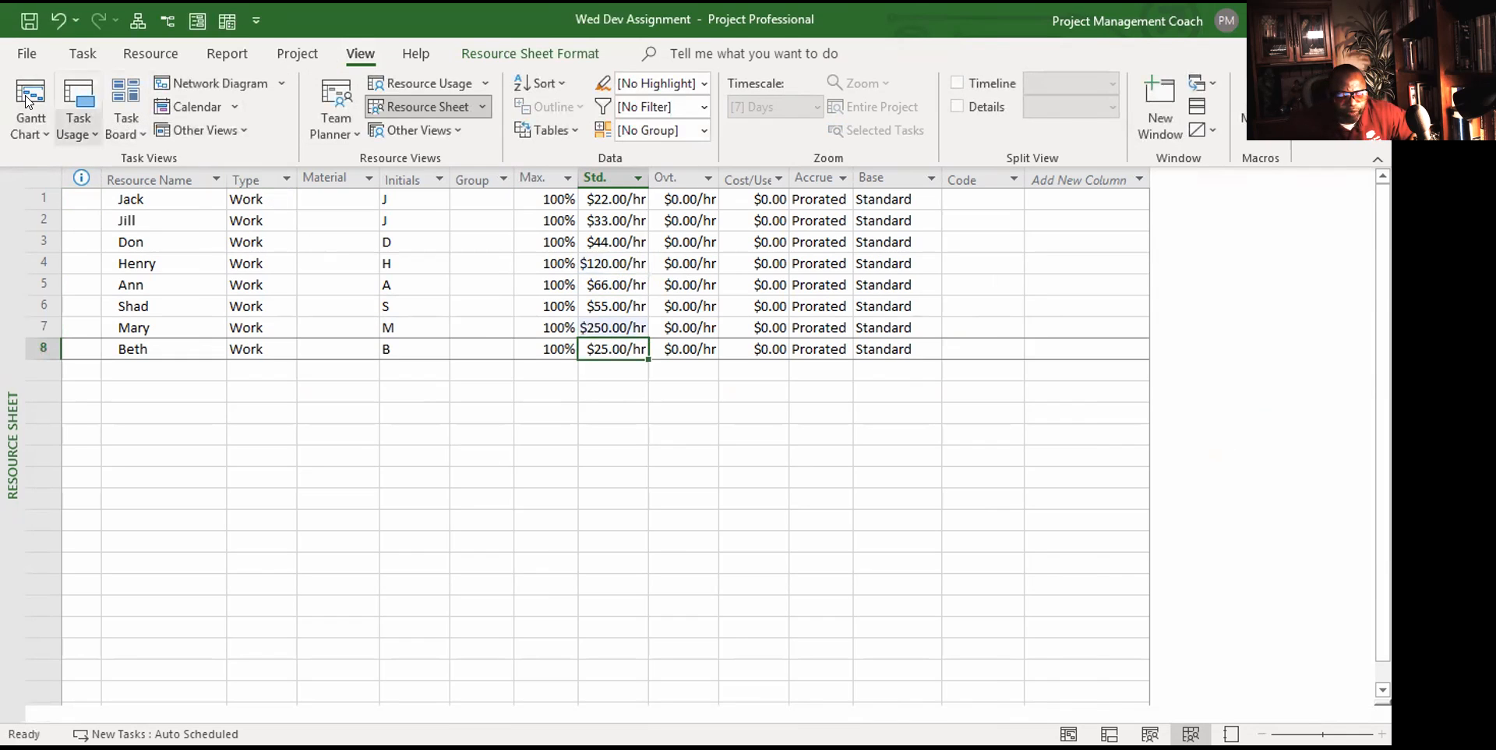
- Return to the Gantt Chart view and compare the Cost column with Baseline Cost for the whole project and the Planning tasks
{"action": "left_click", "coordinate": [26, 95]}
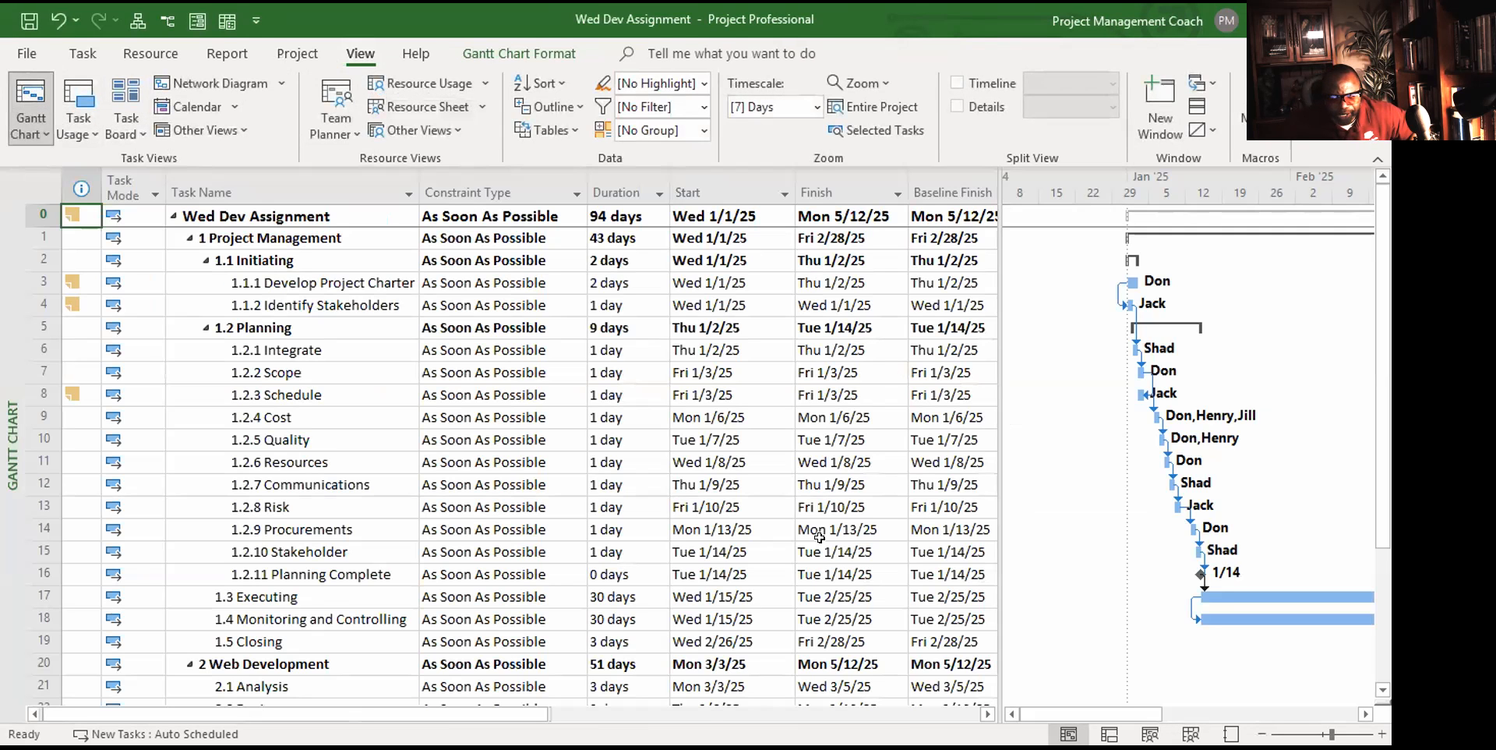
{"action": "left_click_drag", "start_coordinate": [435, 715], "coordinate": [779, 713]}
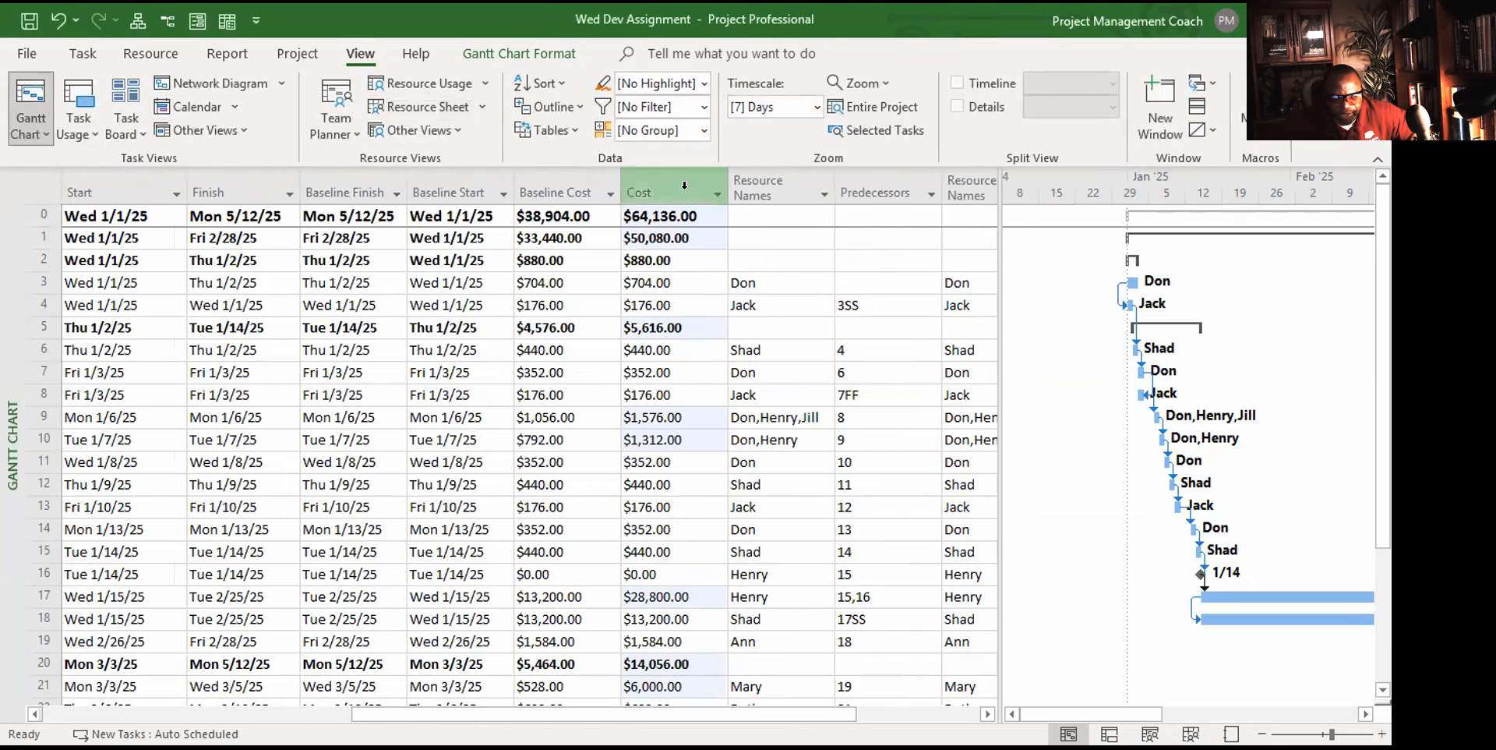
{"action": "left_click", "coordinate": [653, 193]}
{"action": "left_click", "coordinate": [567, 191]}
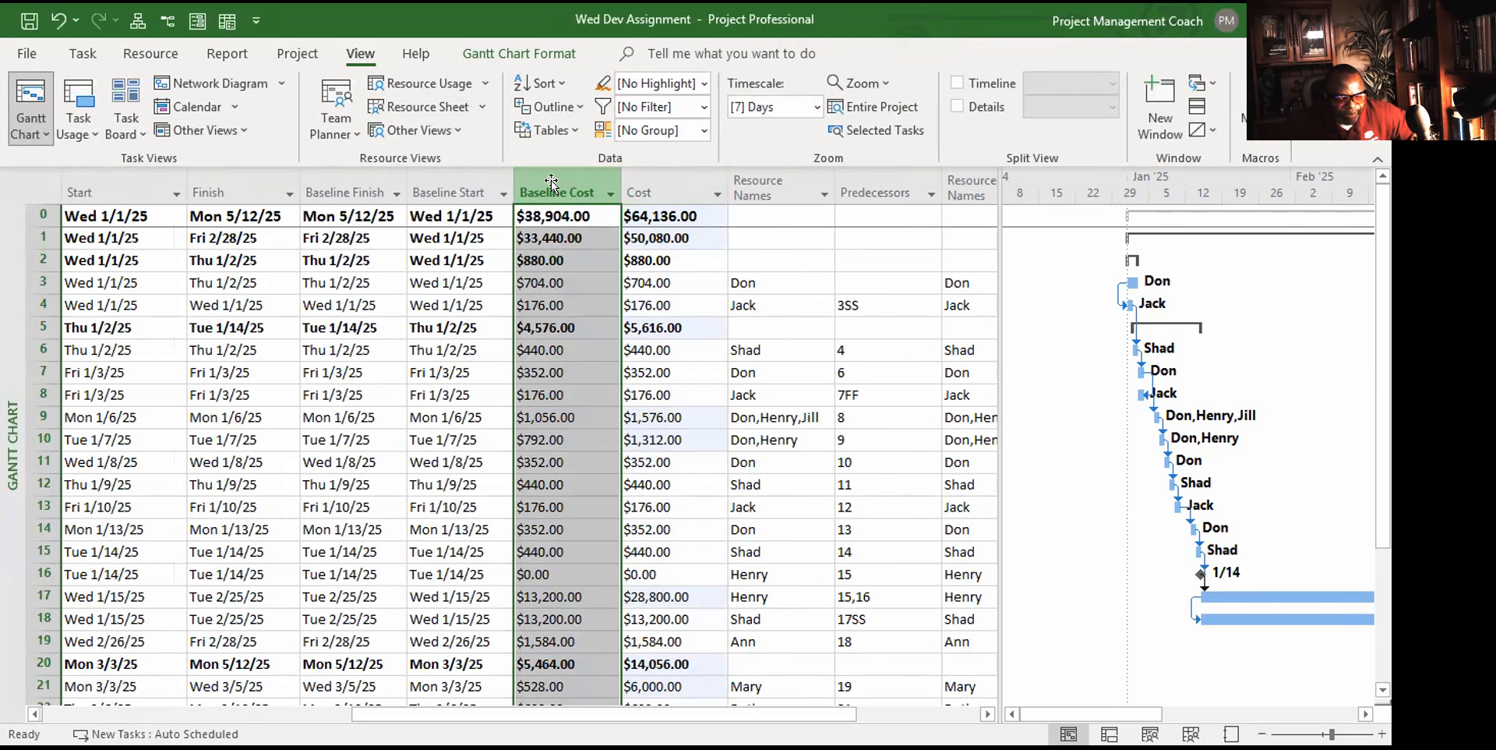
{"action": "left_click", "coordinate": [647, 193]}
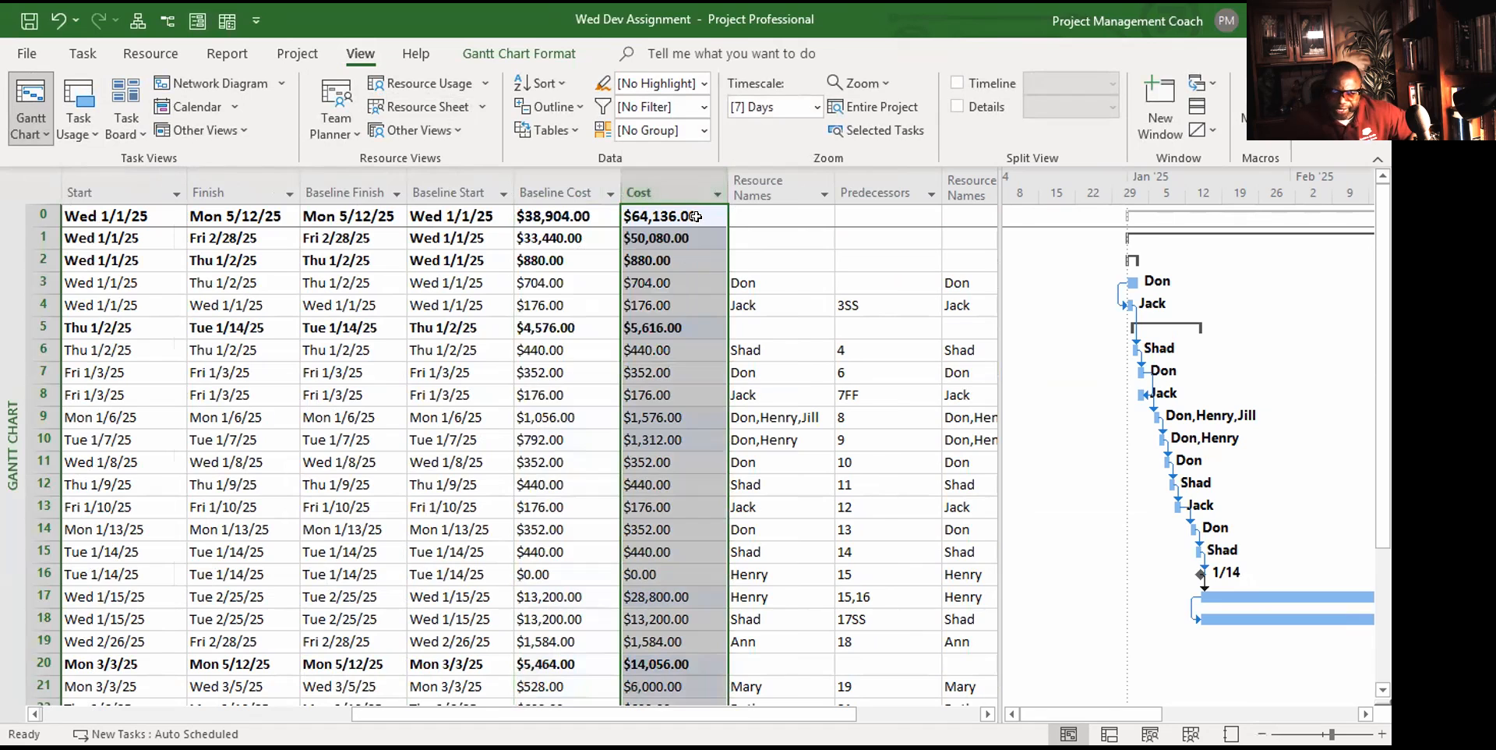
{"action": "left_click", "coordinate": [761, 215]}
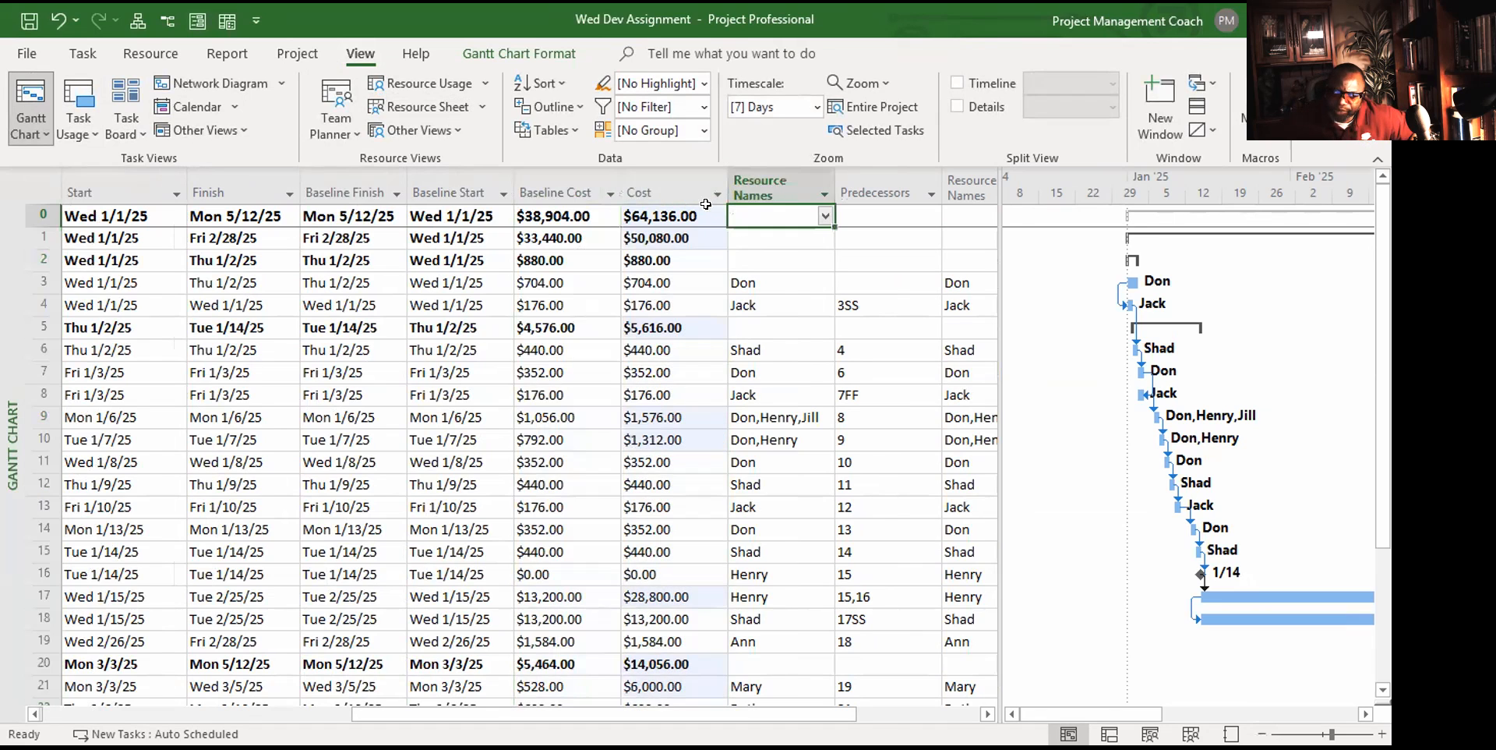
{"action": "left_click", "coordinate": [659, 185]}
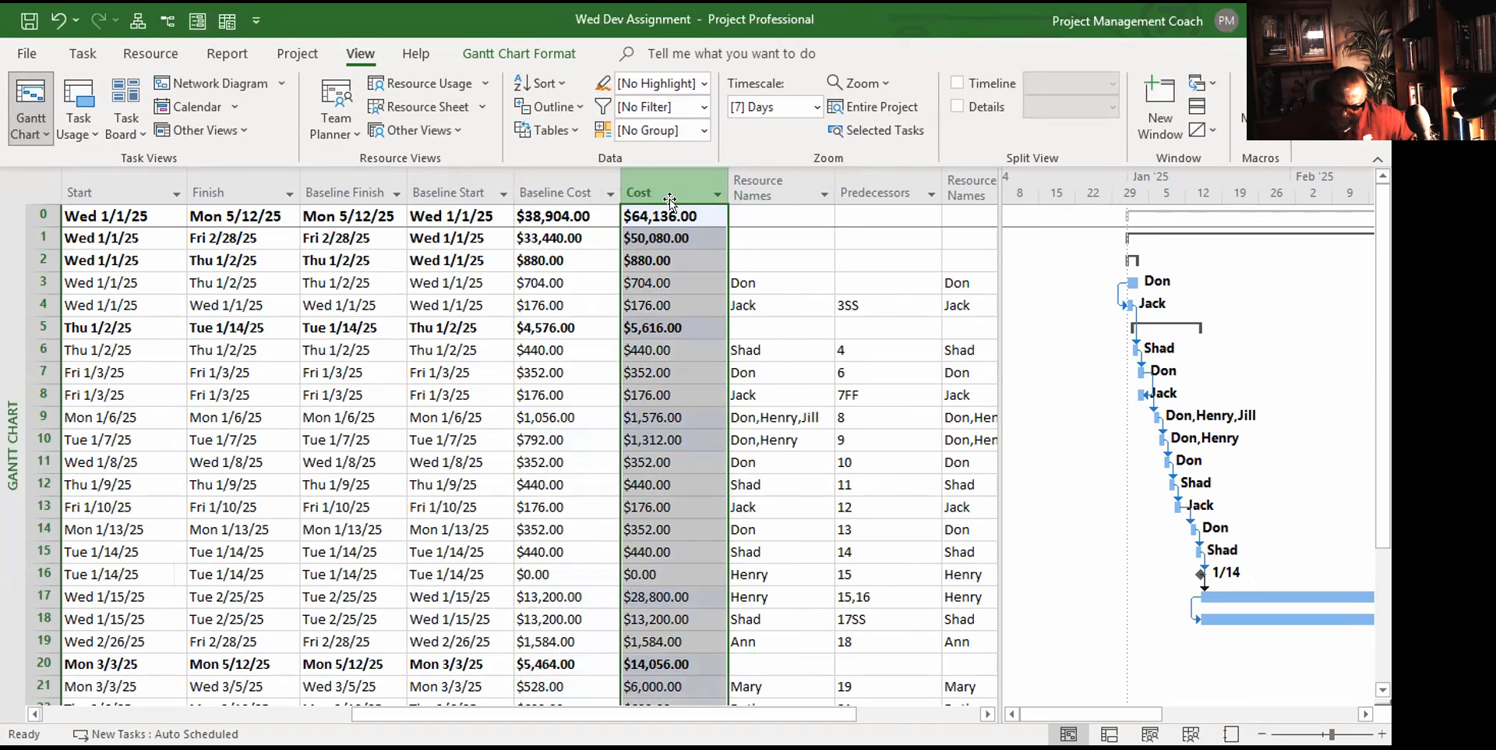
{"action": "left_click", "coordinate": [574, 279]}
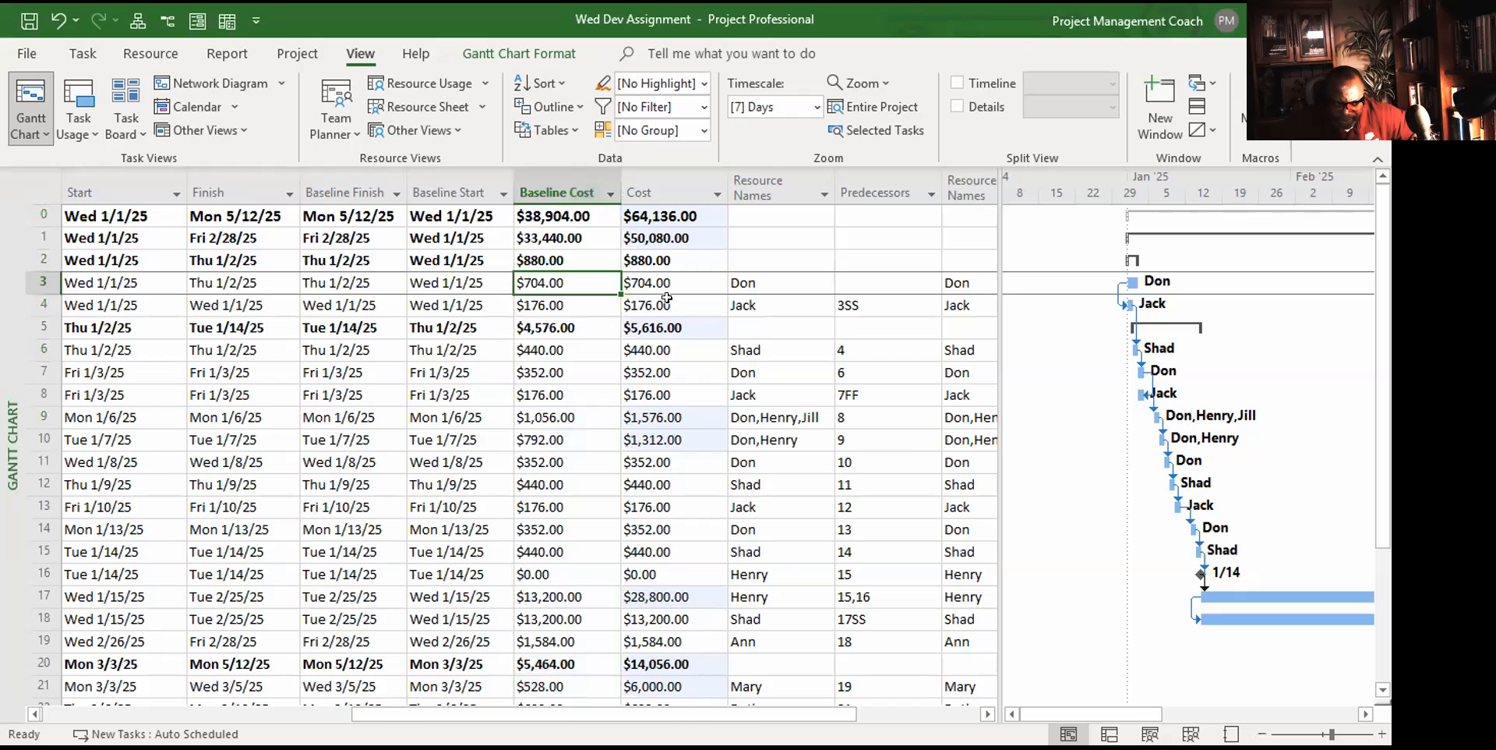
{"action": "left_click", "coordinate": [656, 417]}
{"action": "left_click", "coordinate": [647, 326]}
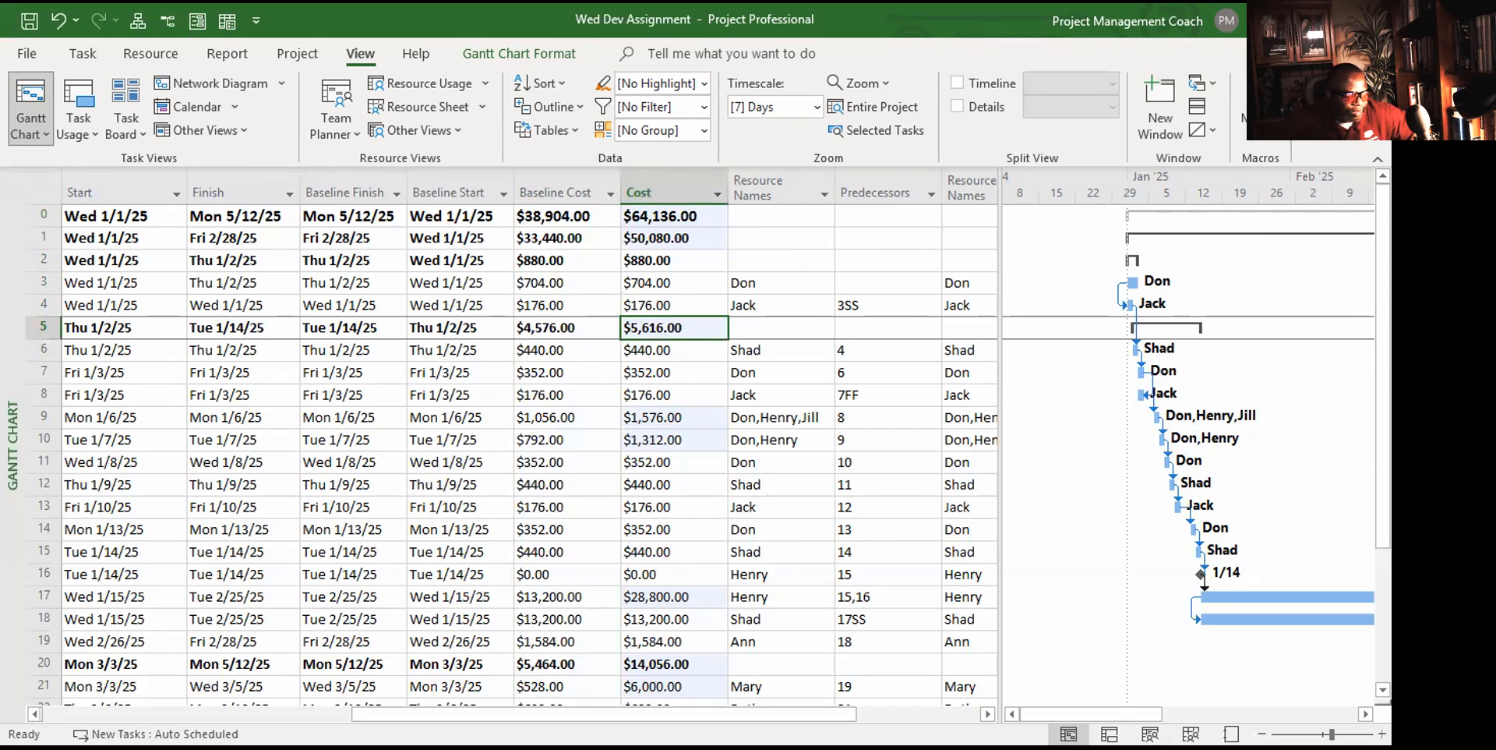
- Save the changes to the Wed Dev Assignment project
{"action": "left_click", "coordinate": [653, 328]}
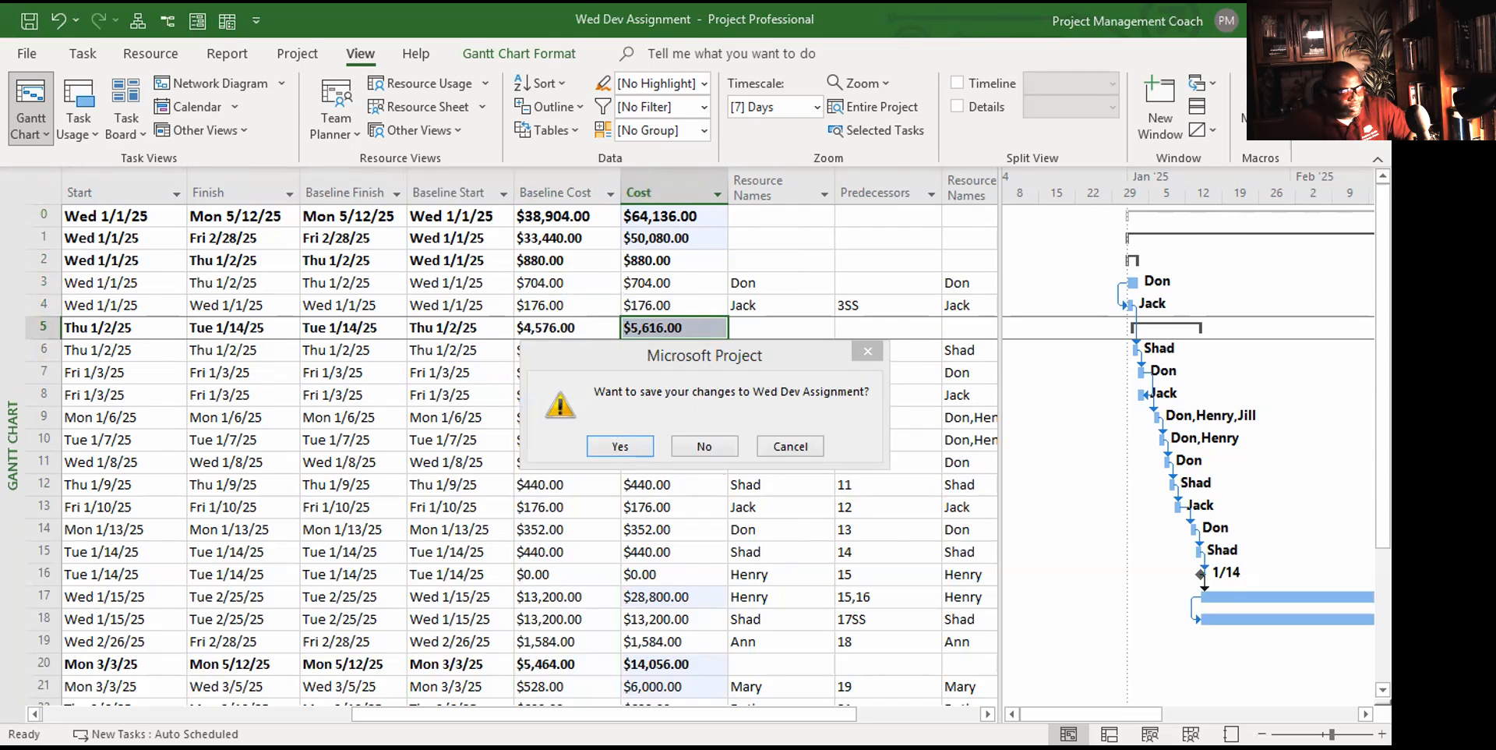
{"action": "left_click", "coordinate": [620, 446]}
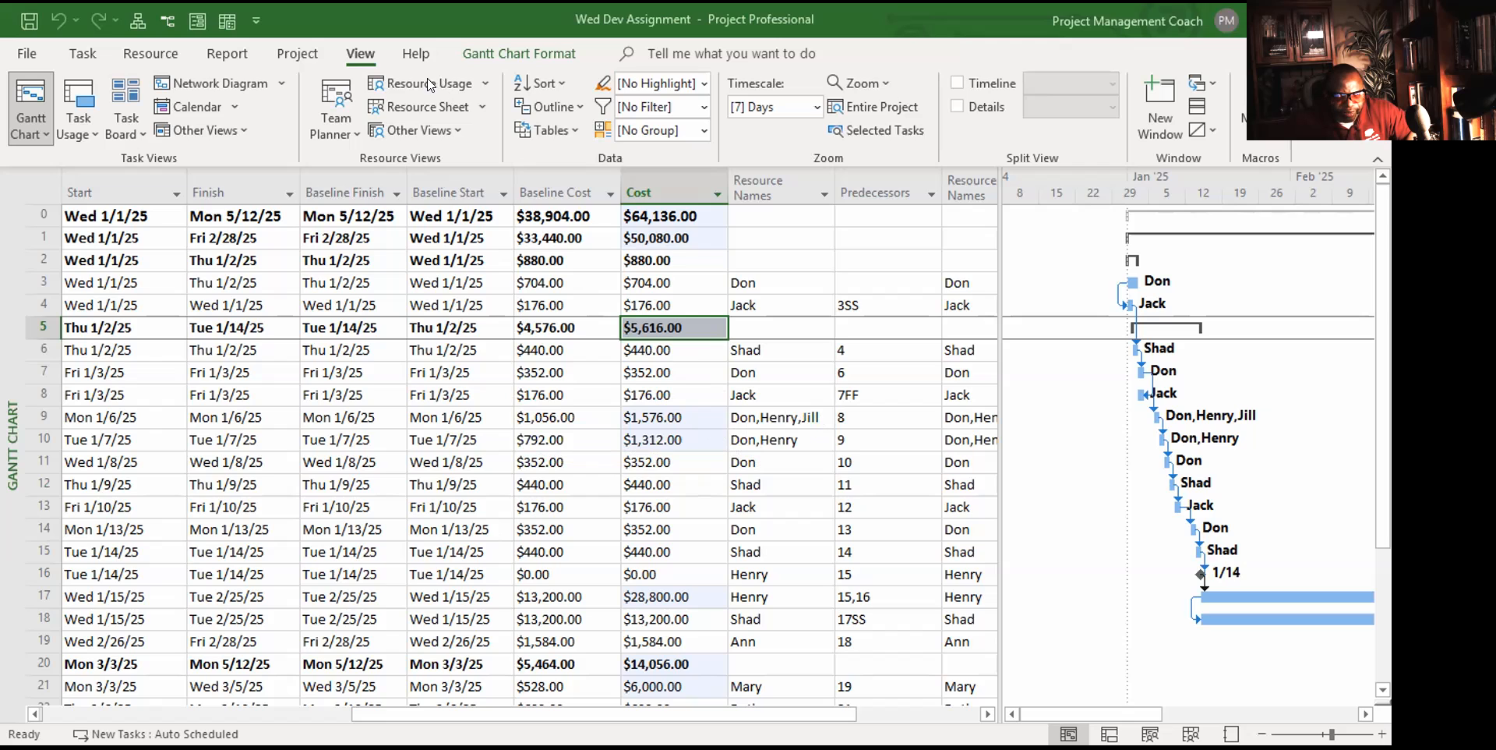
- Check the standard rates in the Resource Sheet, and review the baseline, cost and predecessor columns in the Gantt Chart
{"action": "left_click", "coordinate": [428, 107]}
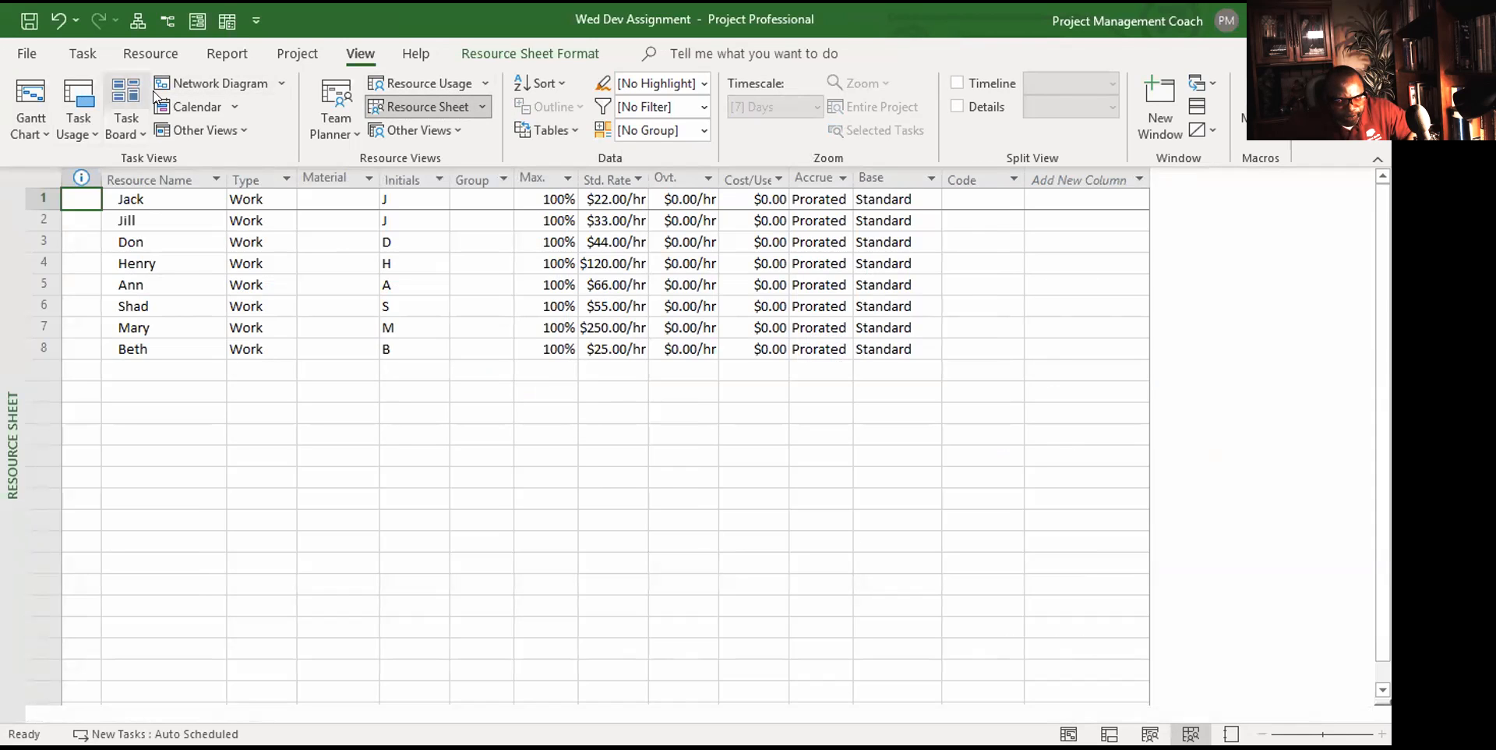
{"action": "left_click", "coordinate": [31, 97]}
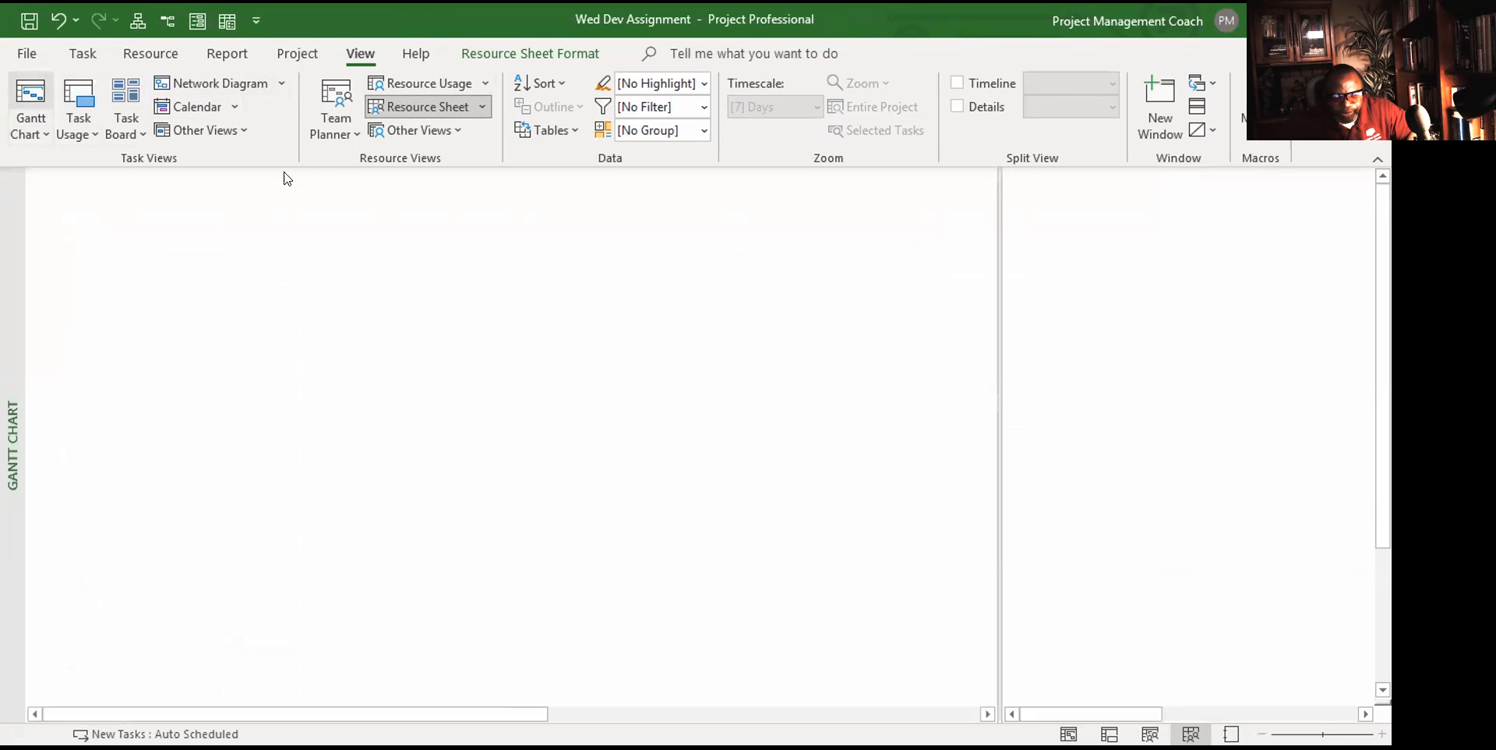
{"action": "left_click_drag", "start_coordinate": [461, 710], "coordinate": [834, 703]}
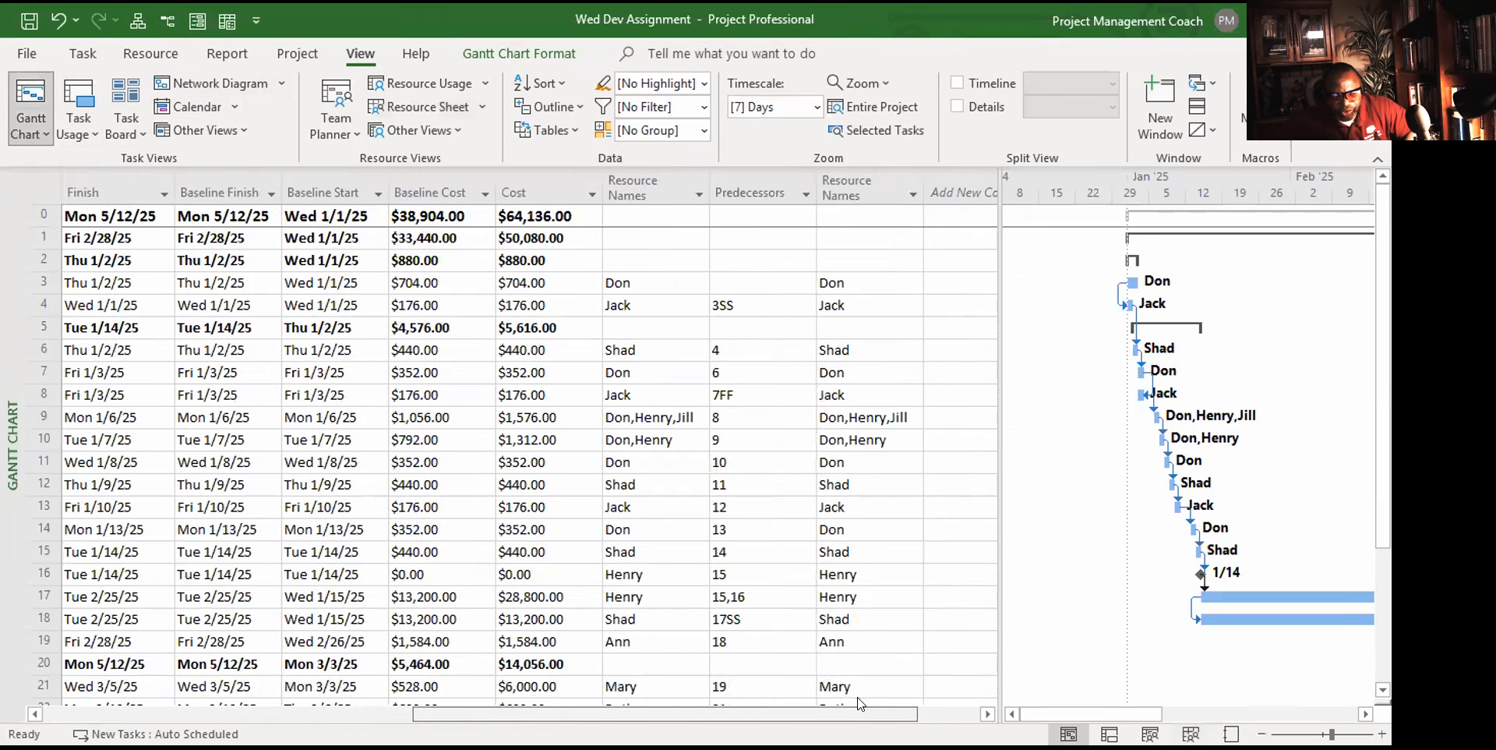
{"action": "left_click_drag", "start_coordinate": [857, 697], "coordinate": [483, 713]}
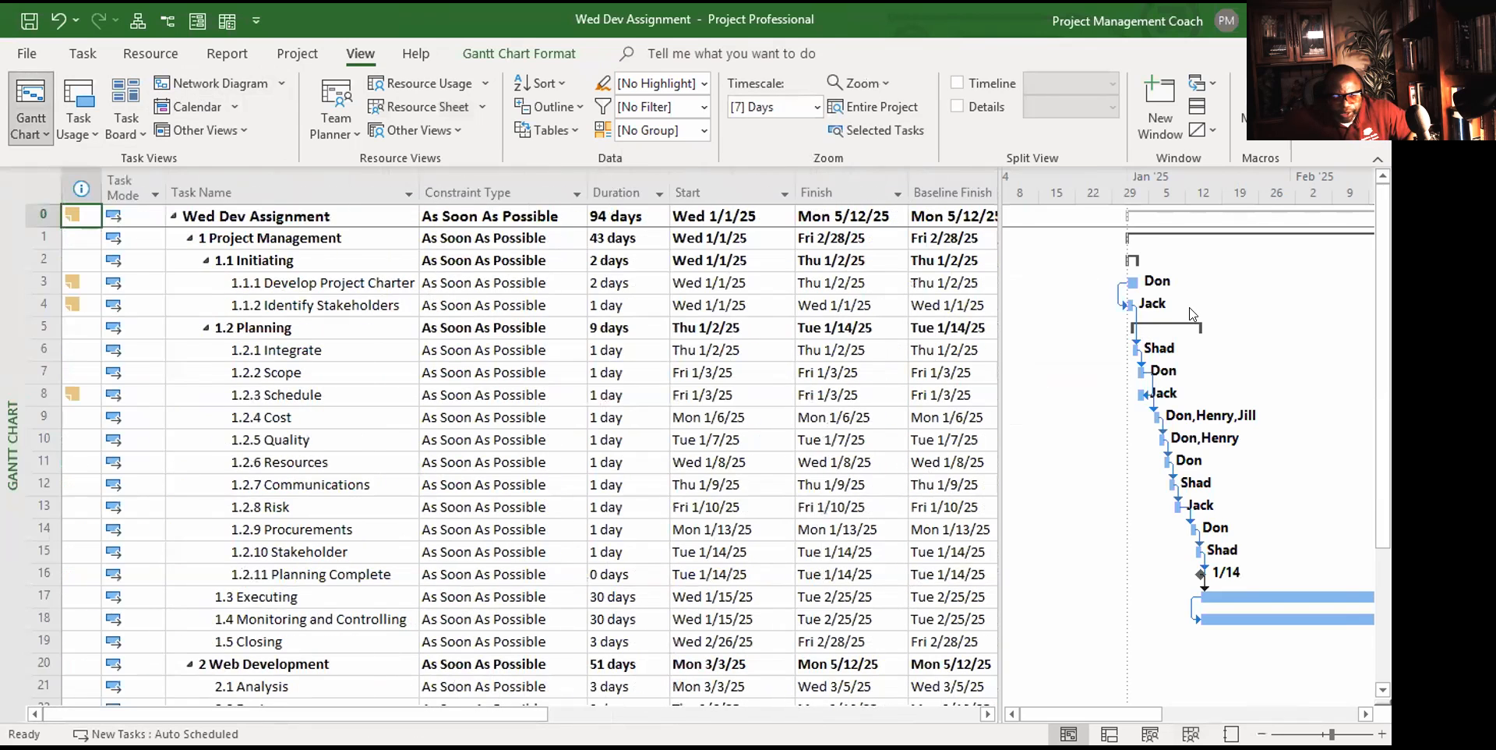
- Widen the chart area to review the task bars and the task list down to Project Complete, and extend the table back to Baseline Finish
{"action": "left_click_drag", "start_coordinate": [728, 327], "coordinate": [617, 350]}
{"action": "left_click_drag", "start_coordinate": [1385, 366], "coordinate": [1369, 648]}
{"action": "left_click_drag", "start_coordinate": [1363, 356], "coordinate": [1354, 163]}
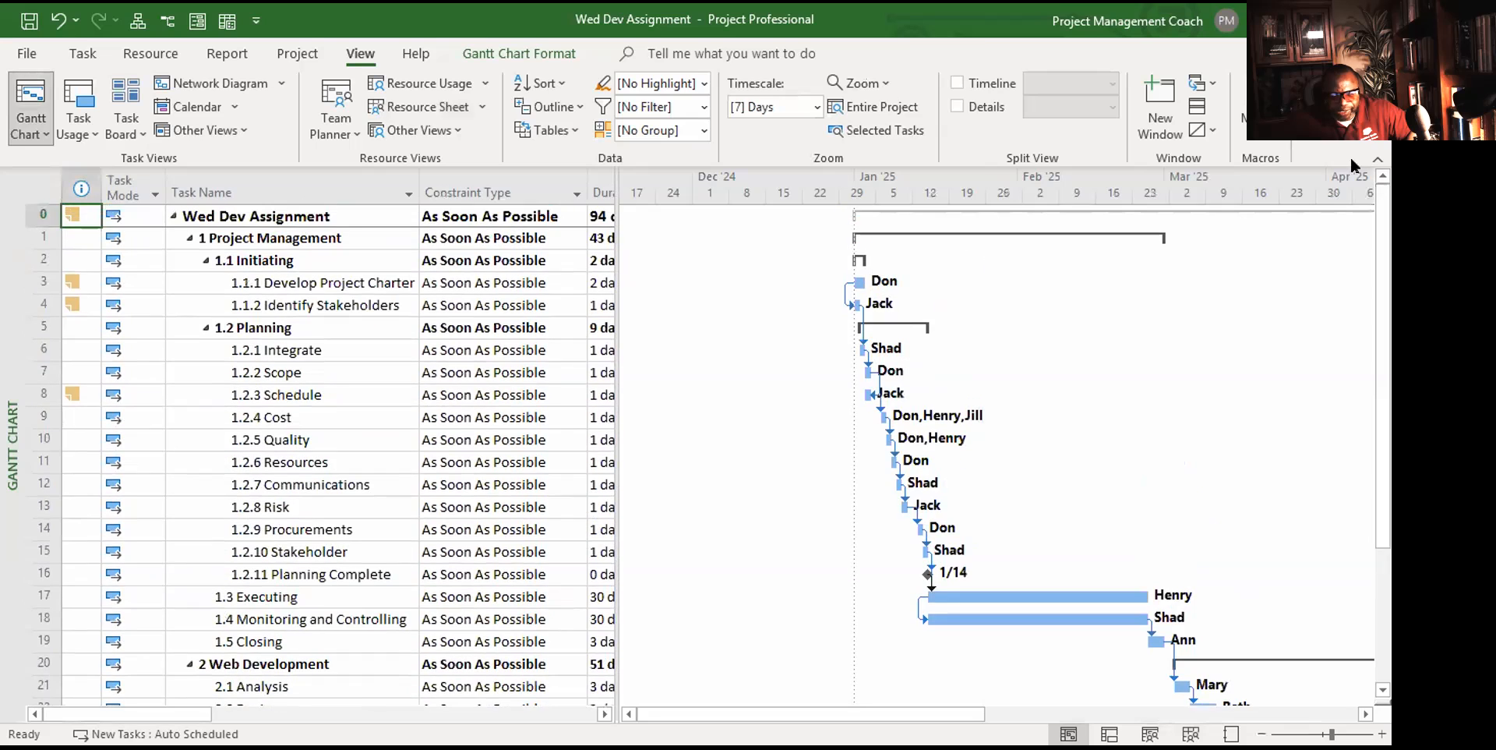
{"action": "scroll", "coordinate": [309, 525], "scroll_direction": "down", "scroll_amount": 5}
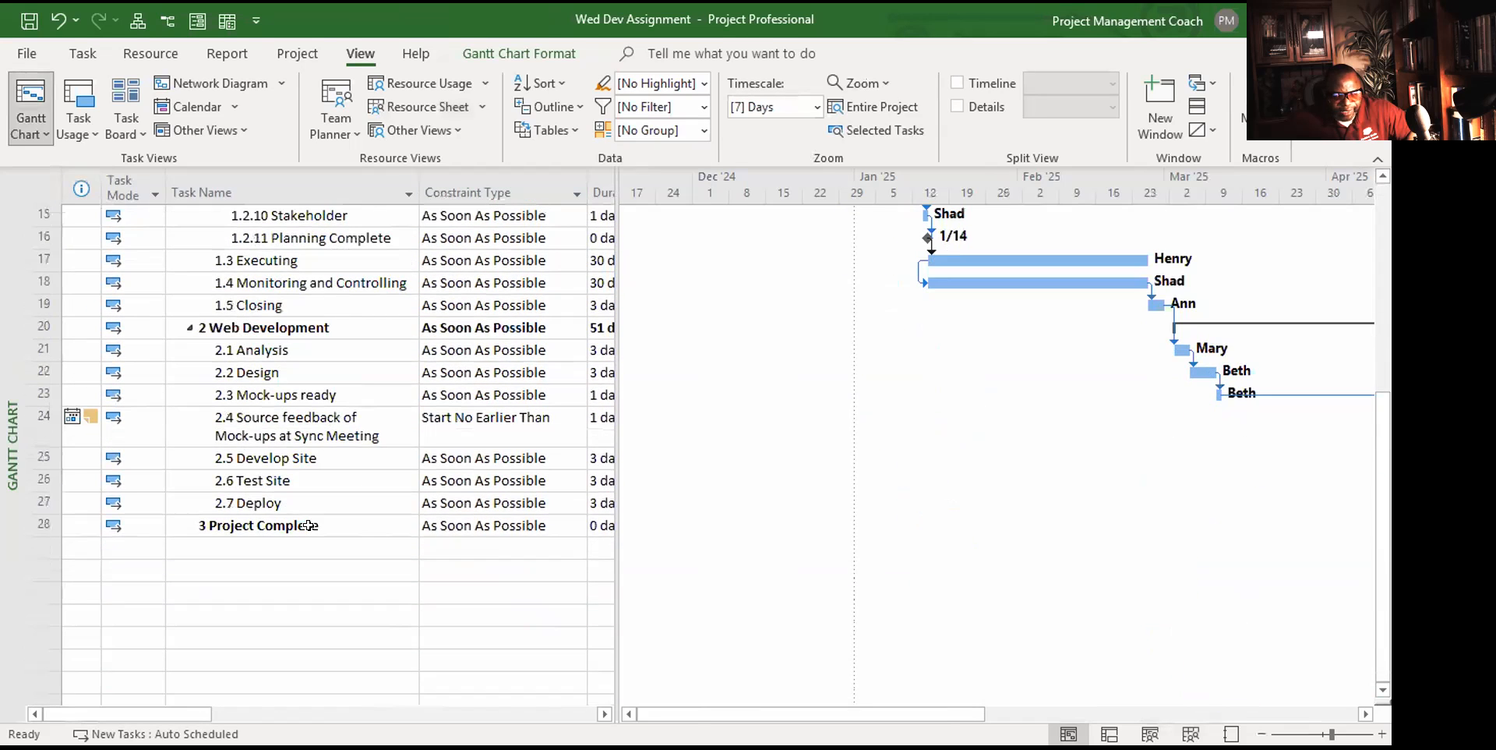
{"action": "scroll", "coordinate": [308, 524], "scroll_direction": "up", "scroll_amount": 5}
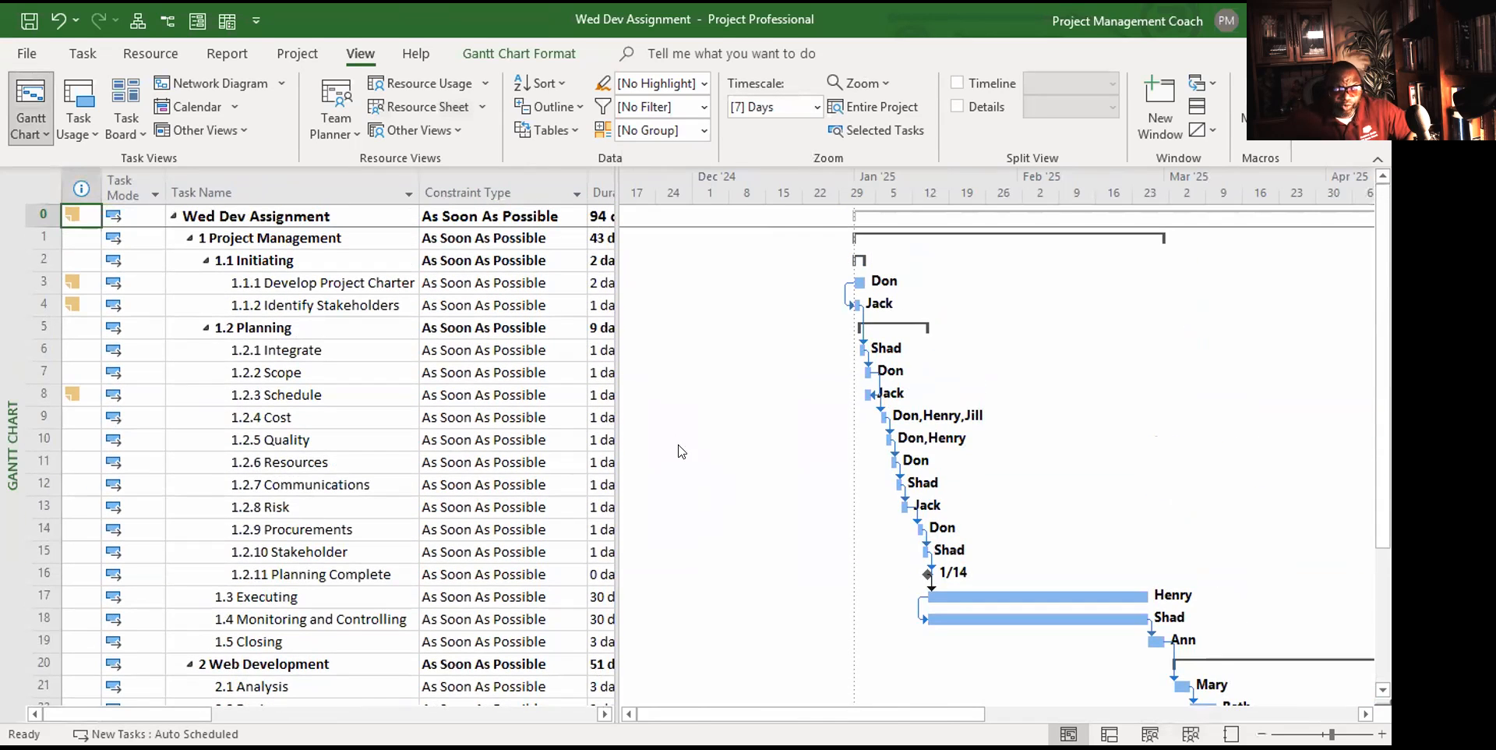
{"action": "left_click_drag", "start_coordinate": [727, 410], "coordinate": [1032, 326]}
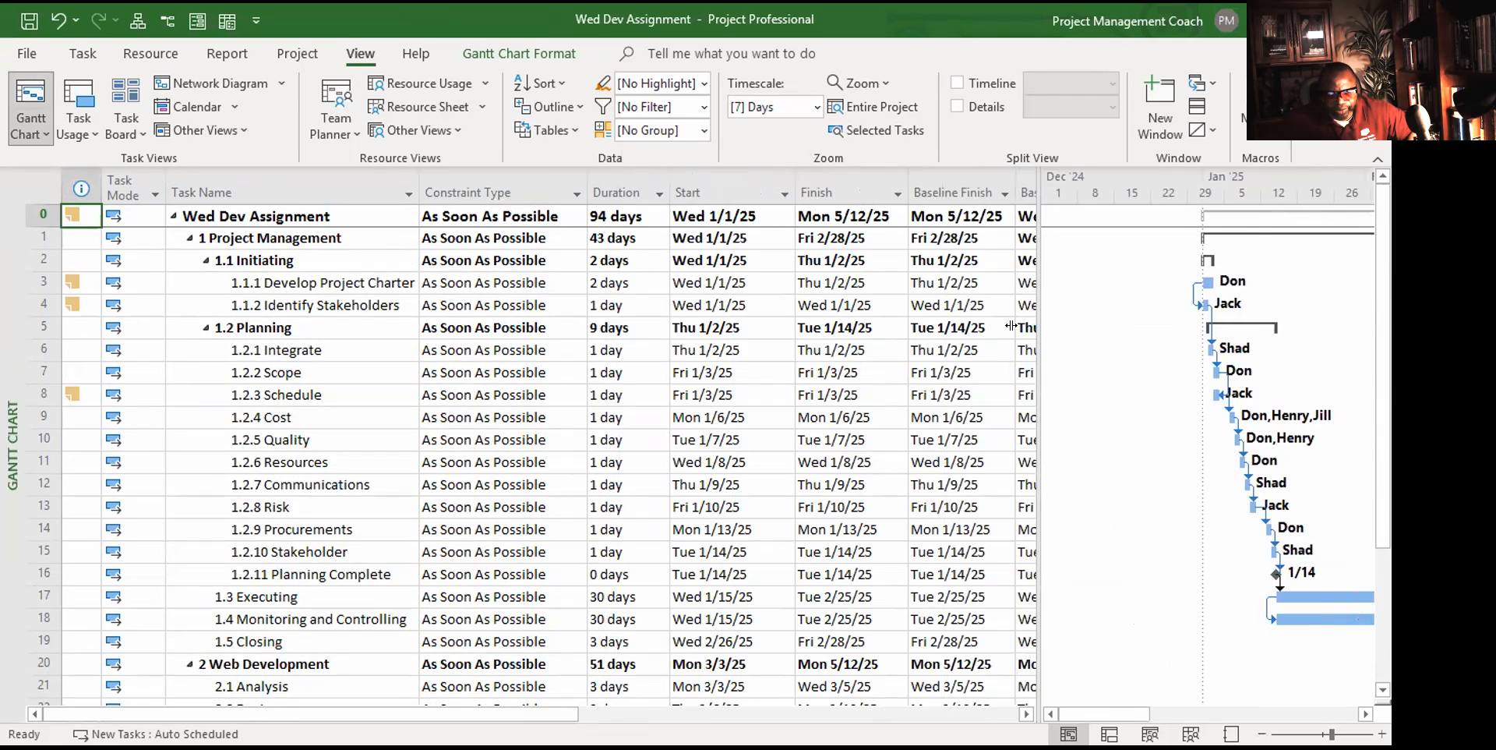
{"action": "left_click_drag", "start_coordinate": [1012, 325], "coordinate": [1012, 325]}
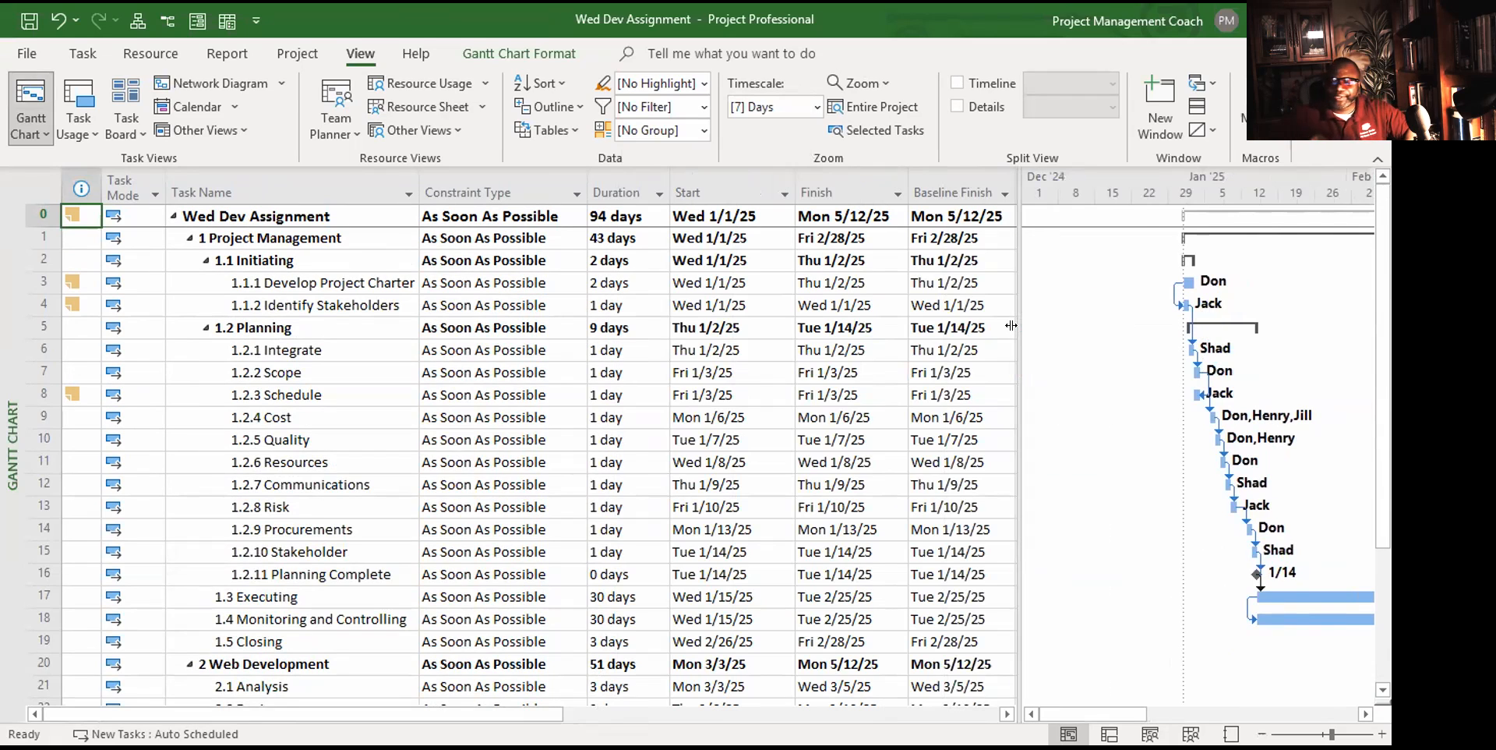